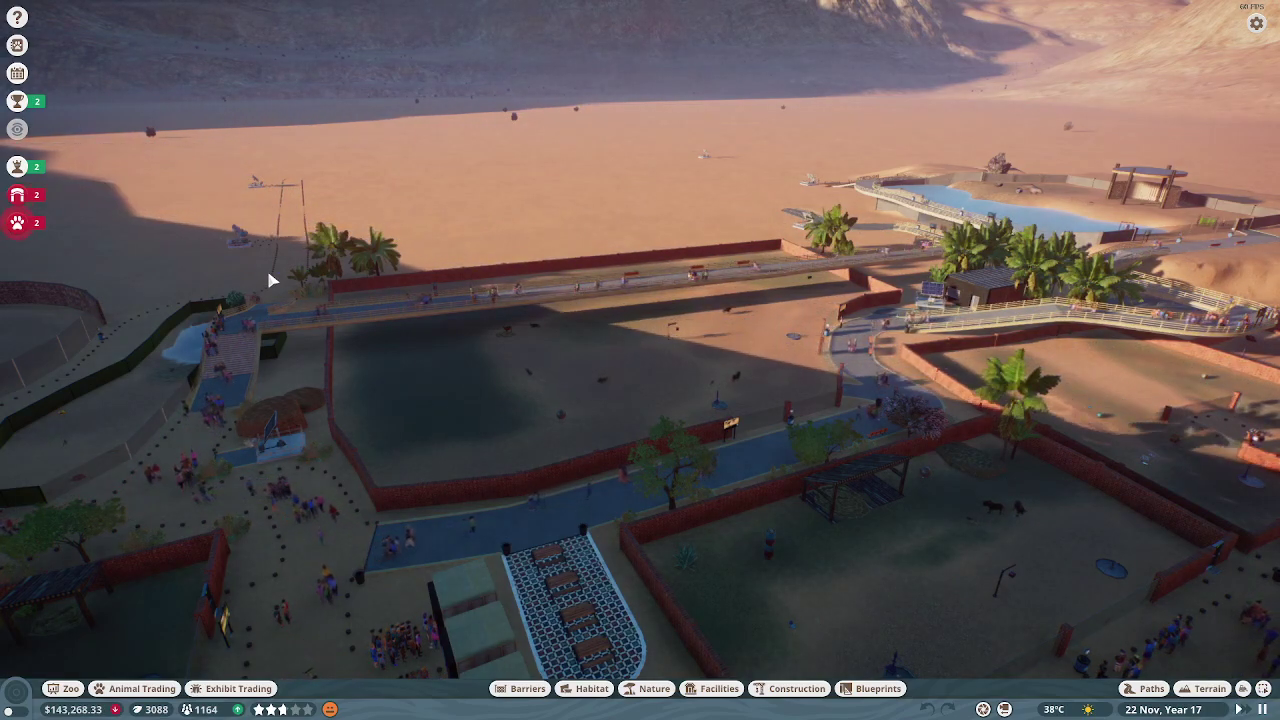
Fly the camera across the desert zoo toward the oasis lake habitat.
key("w")
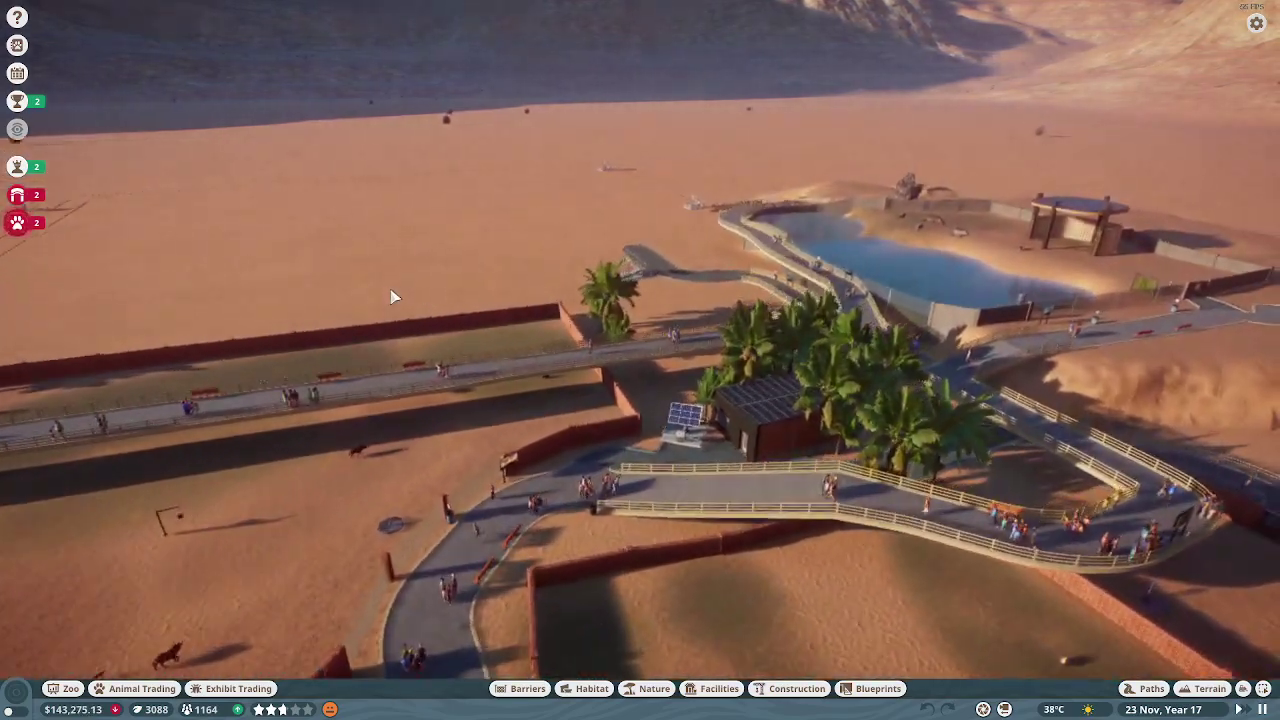
key("w")
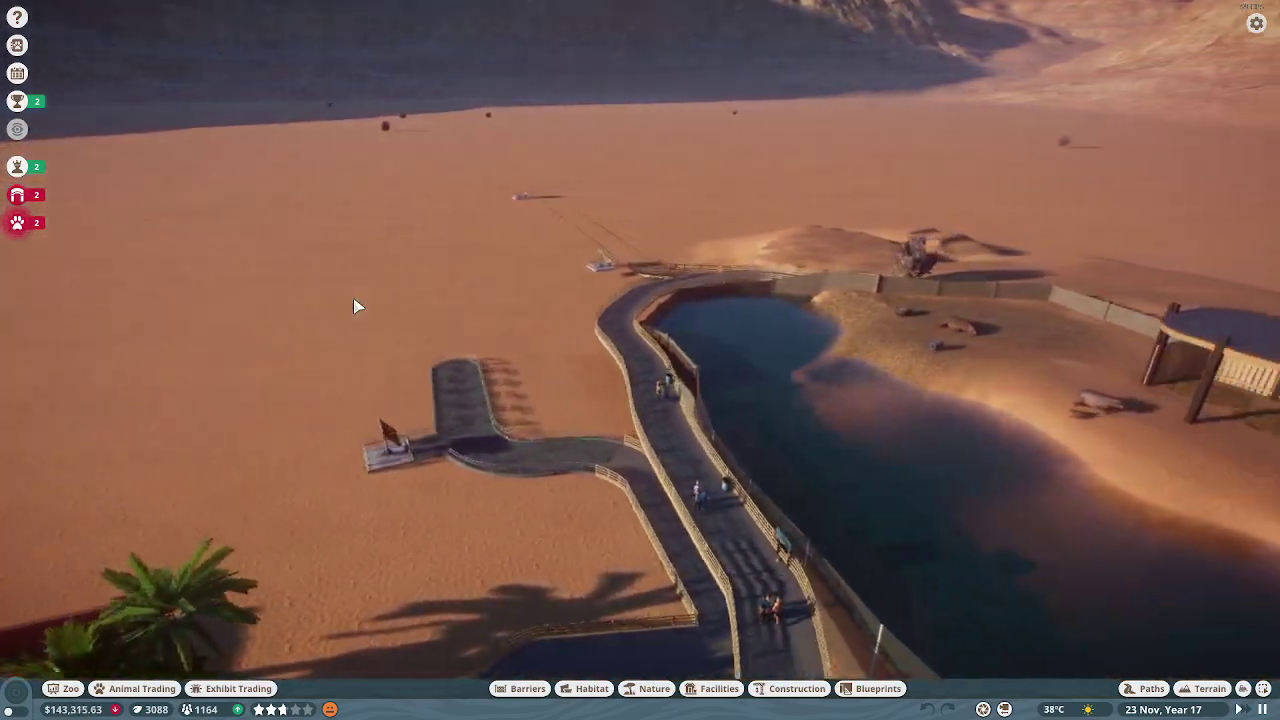
key("w")
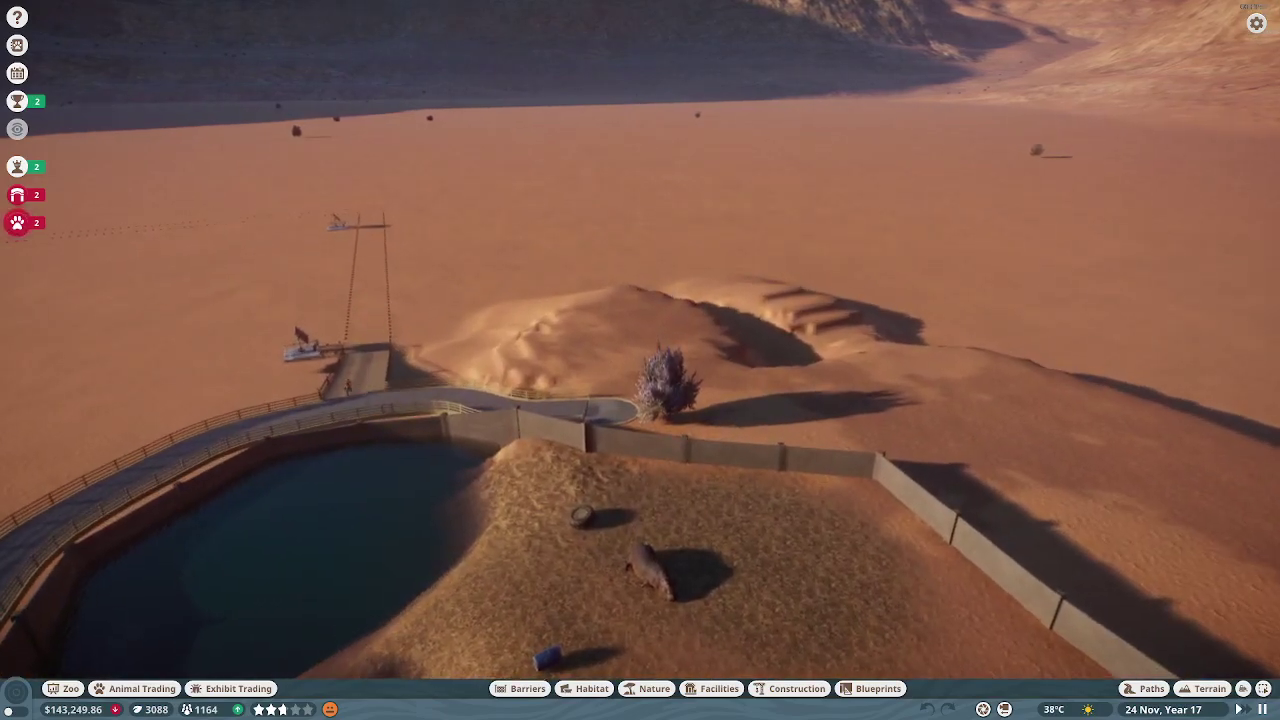
key("q")
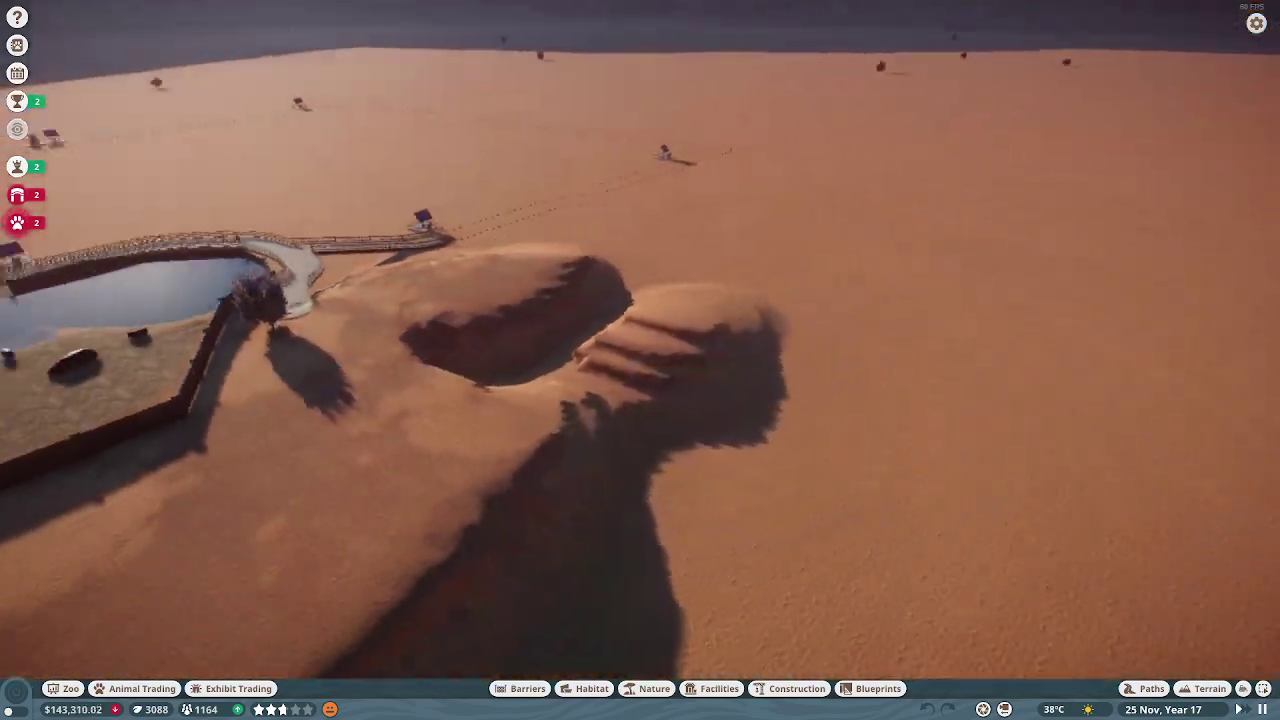
key("q")
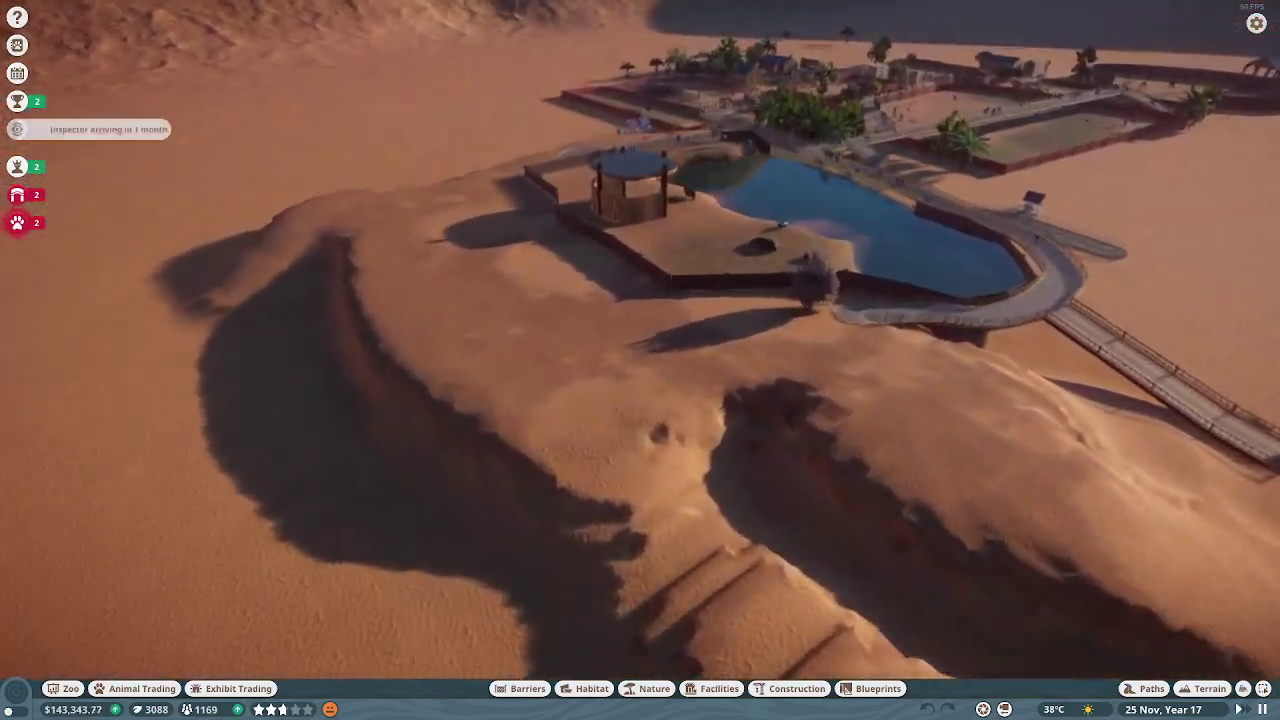
key("a")
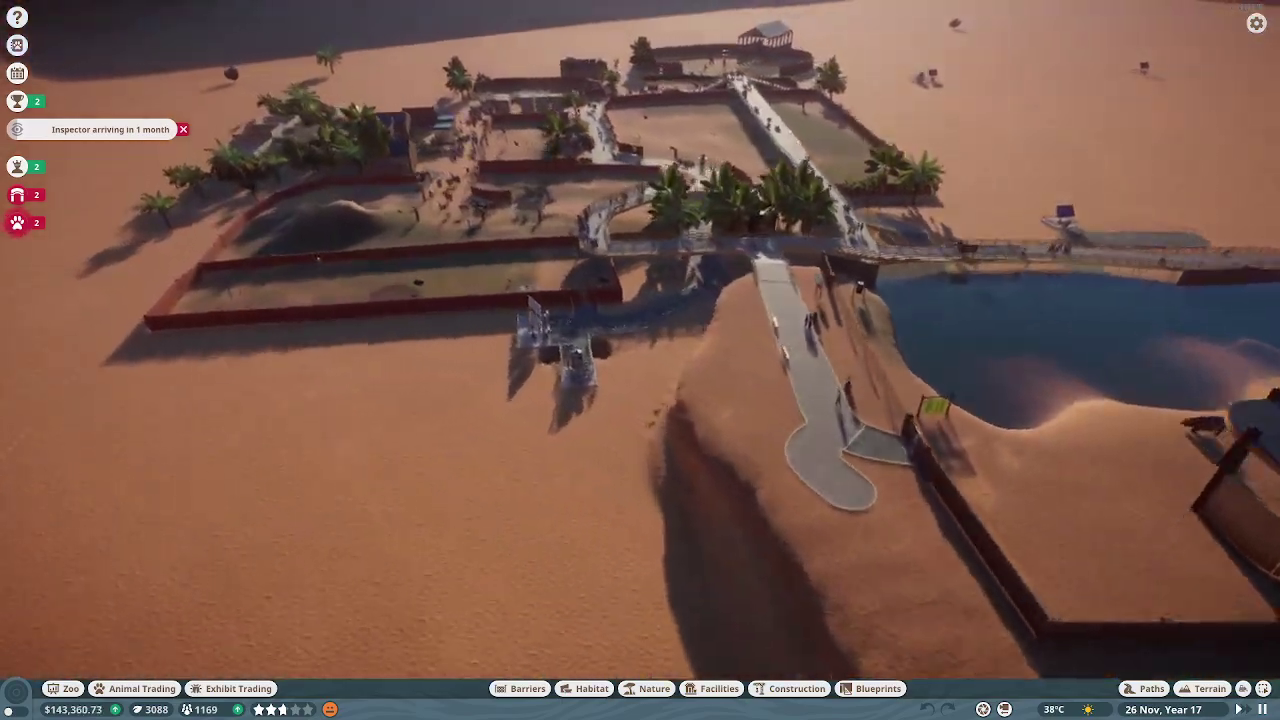
key("q")
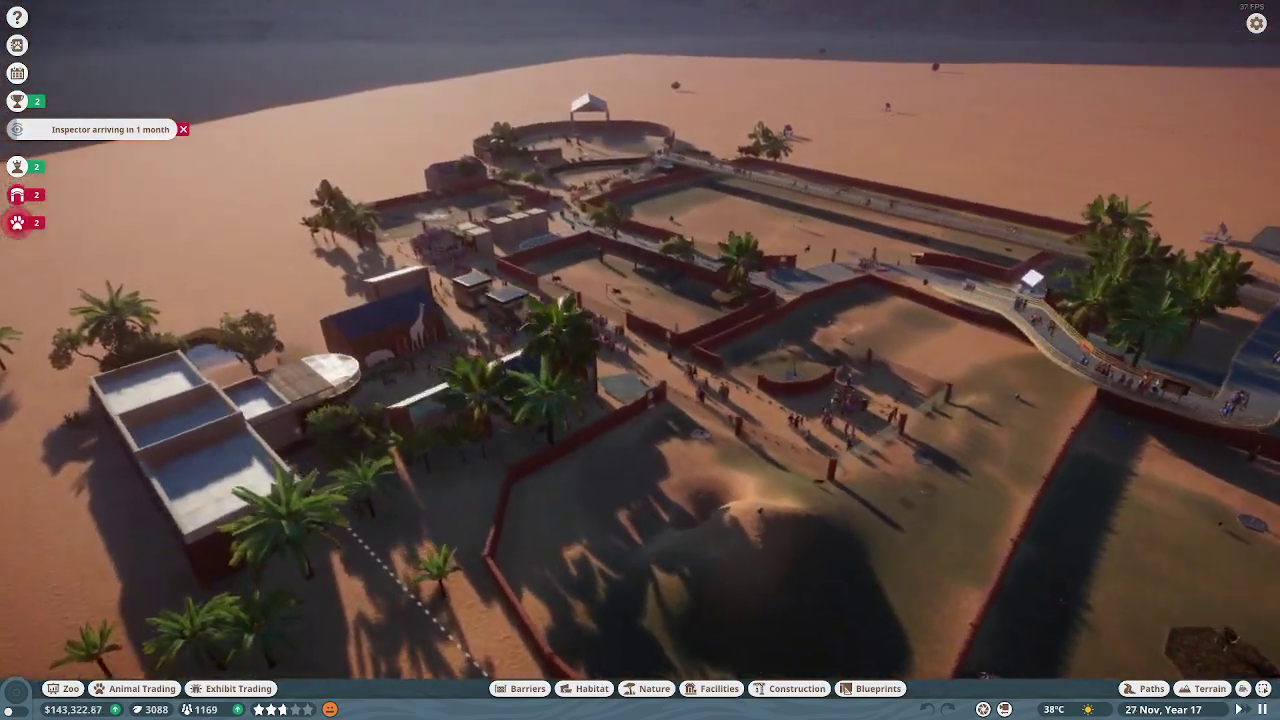
key("w")
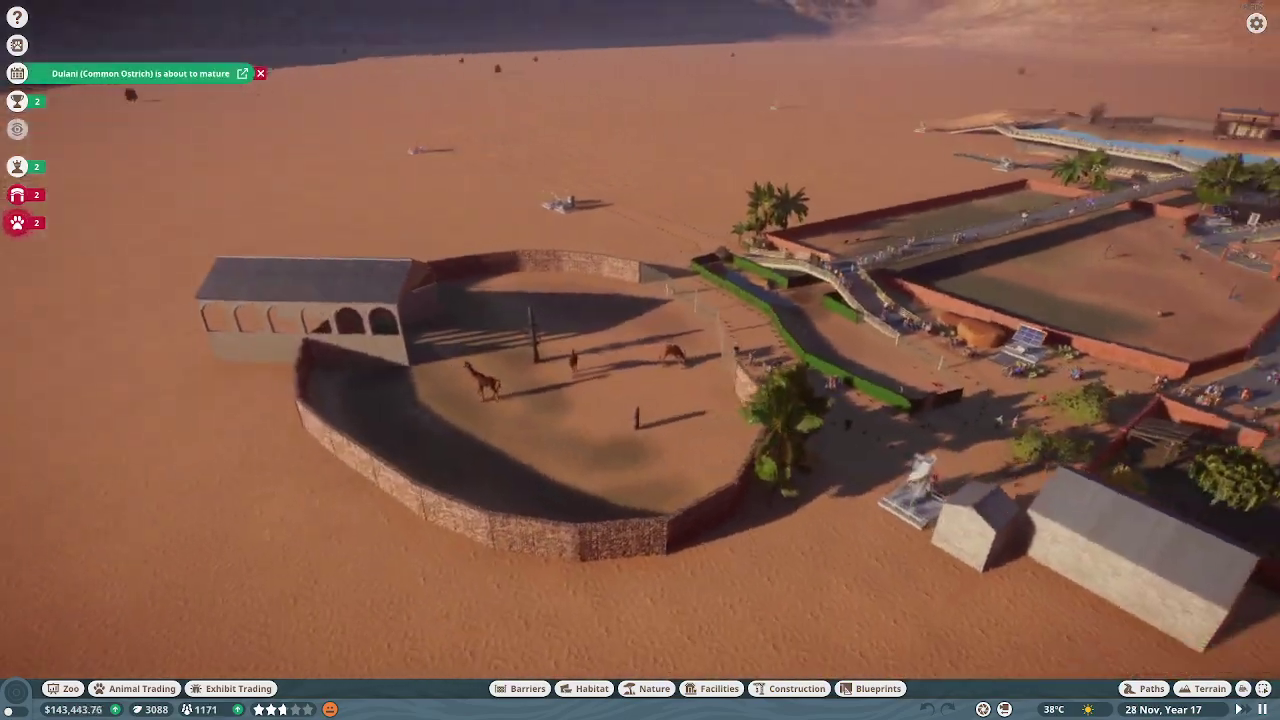
key("q")
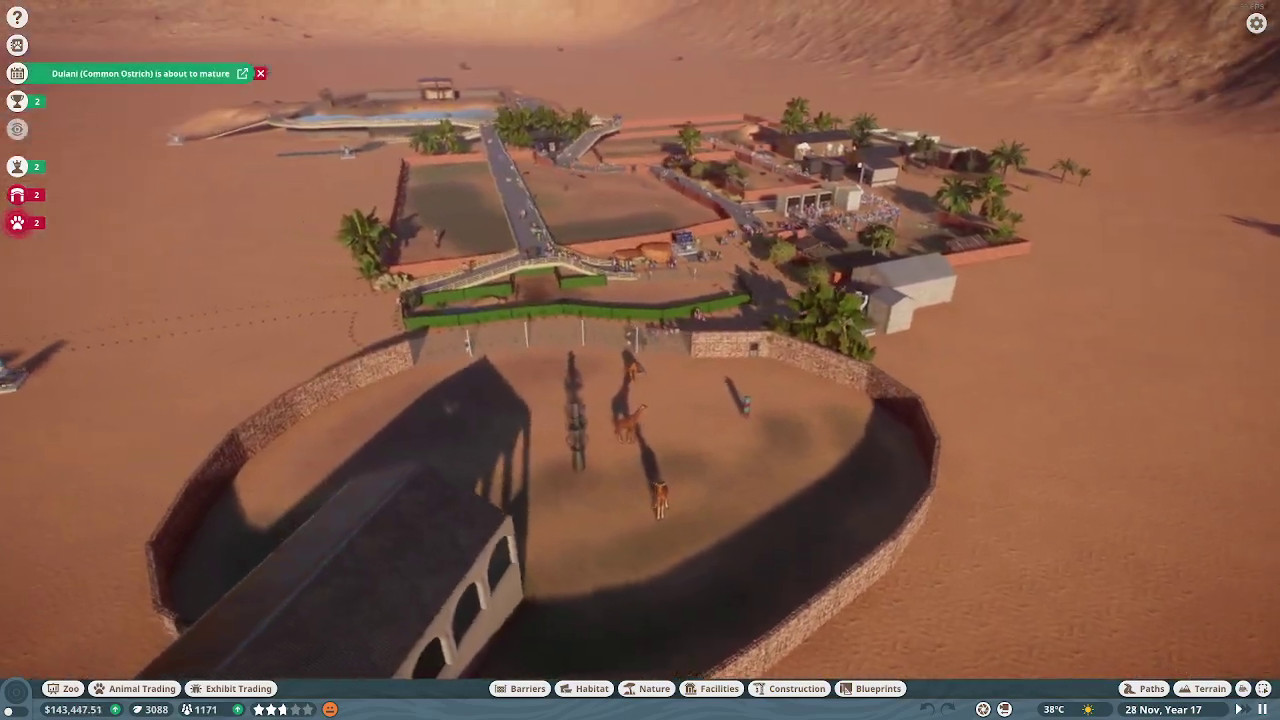
key("w")
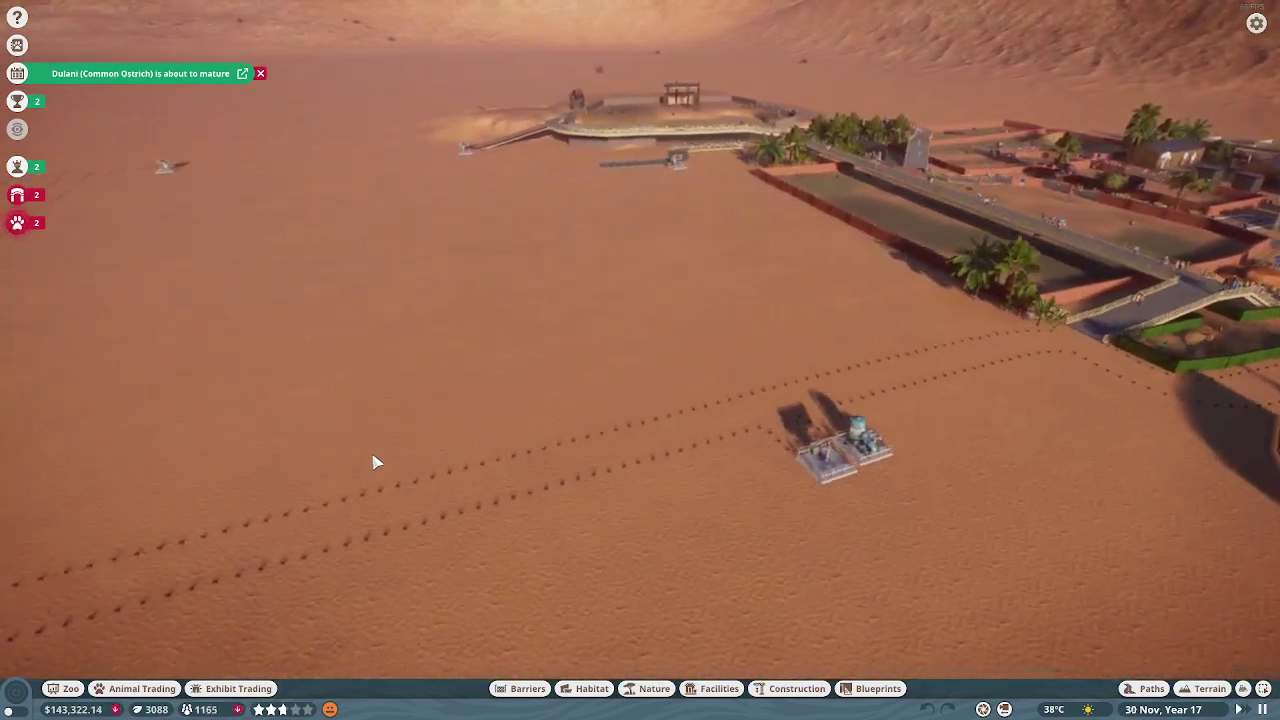
key("q")
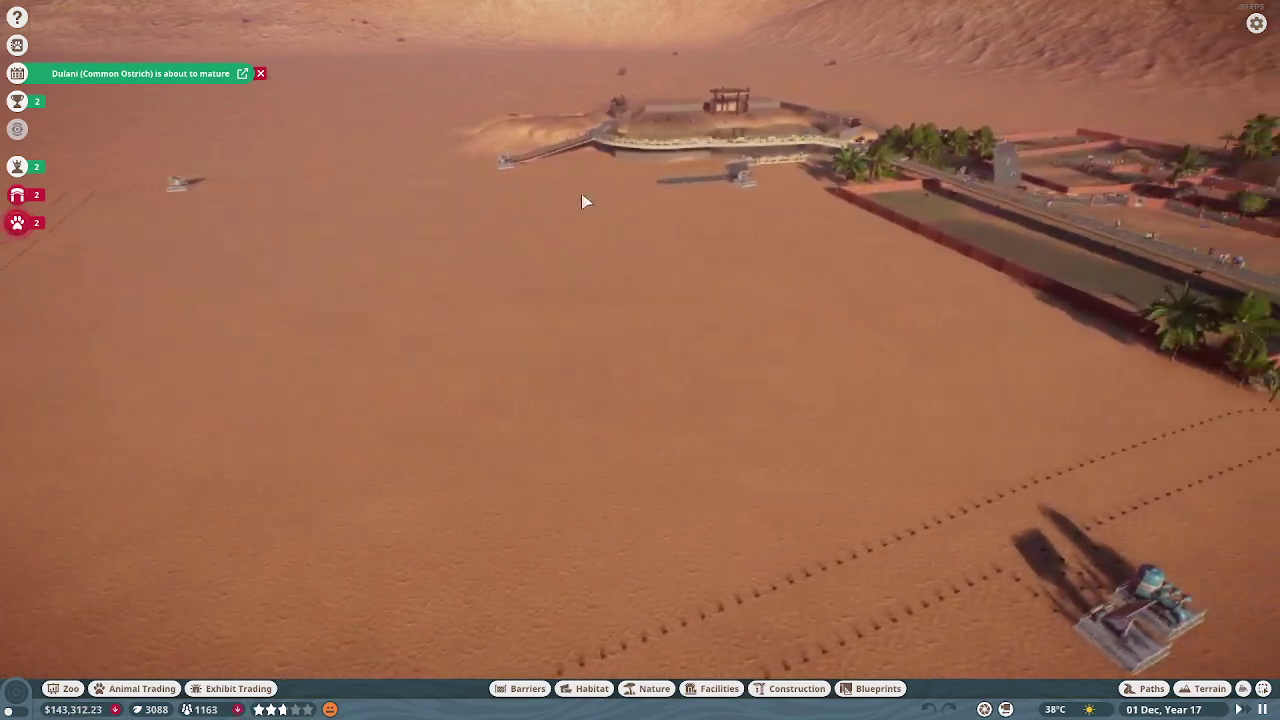
key("q")
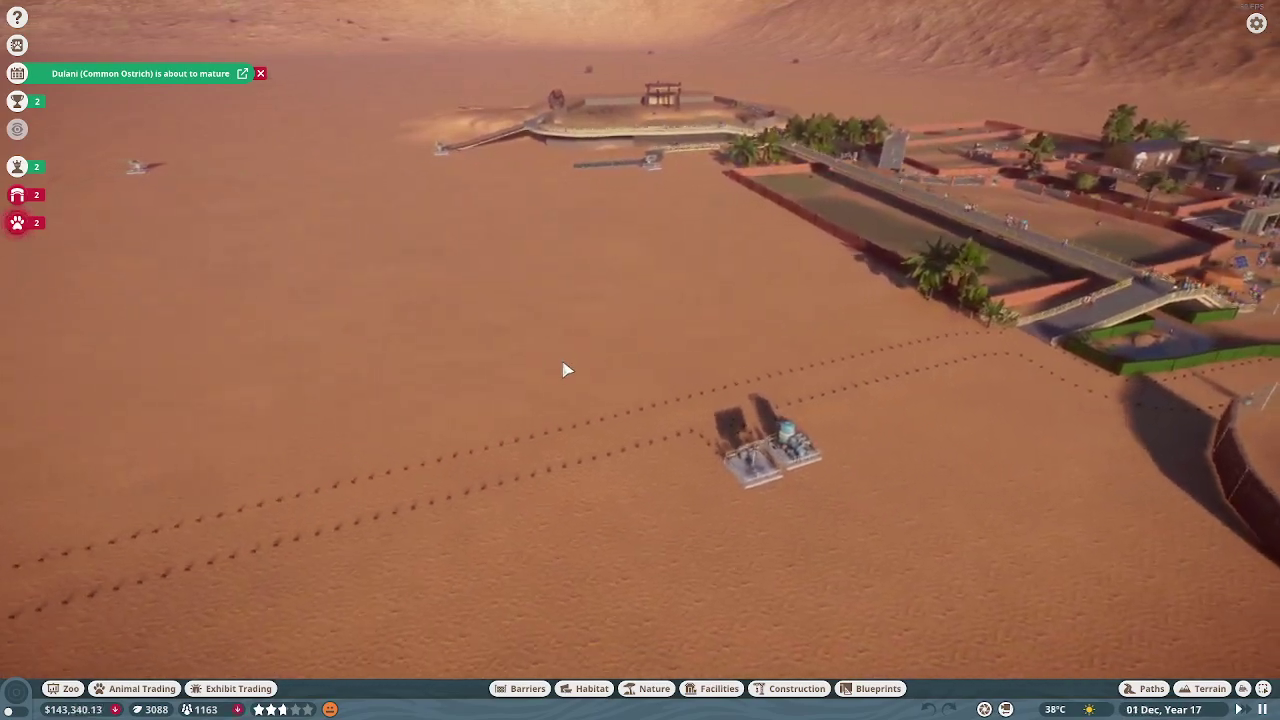
key("q")
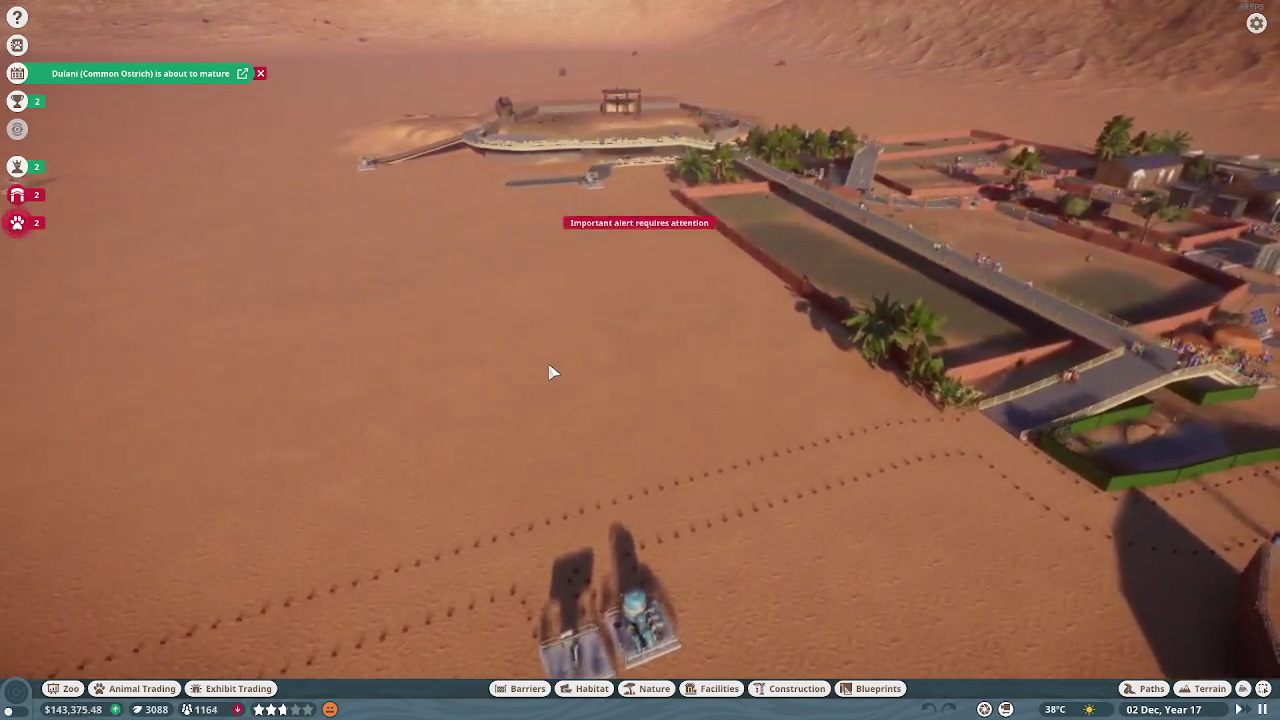
Check and close the animal alerts, zoo-wide alerts and current challenges lists.
left_click(18, 224)
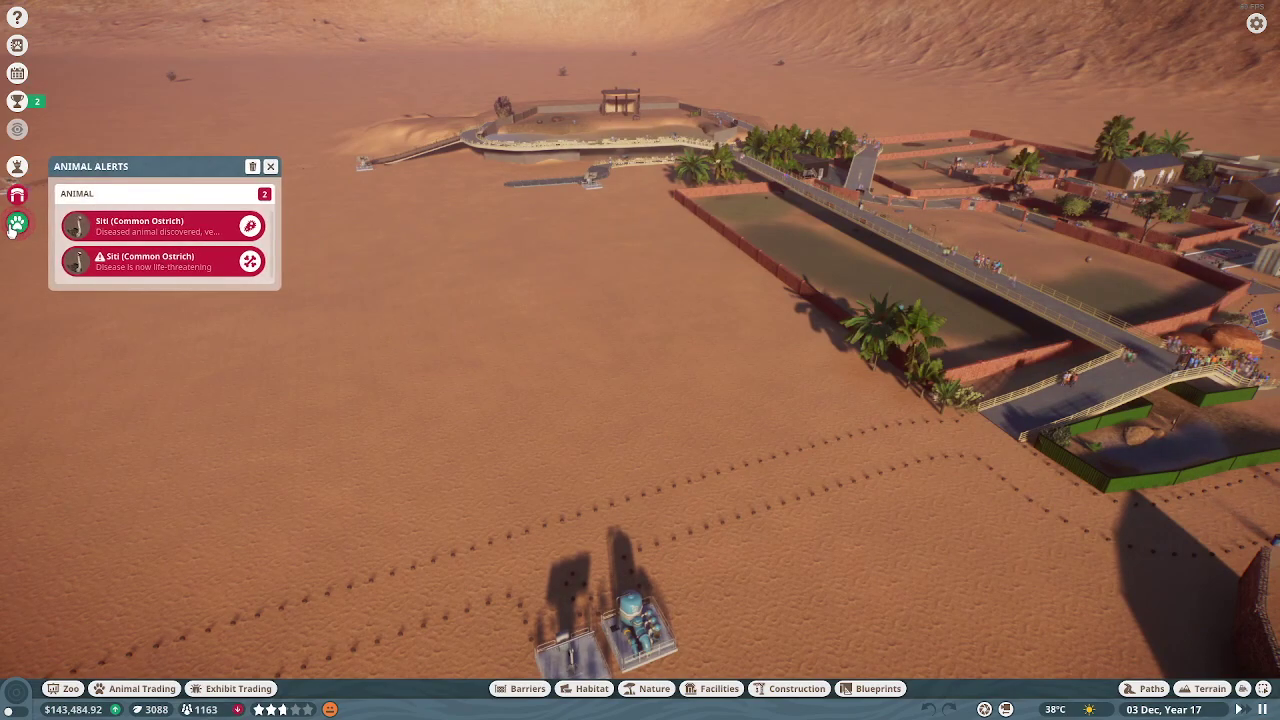
left_click(270, 166)
left_click(17, 195)
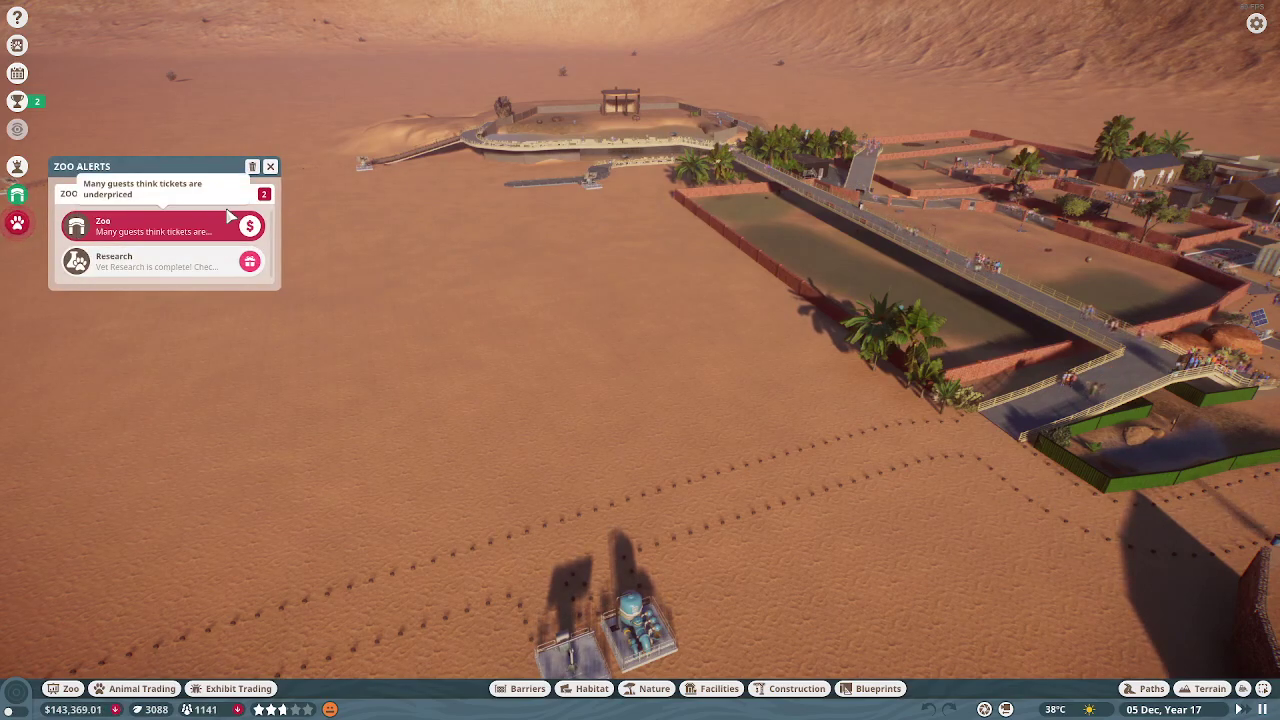
left_click(270, 166)
left_click(17, 101)
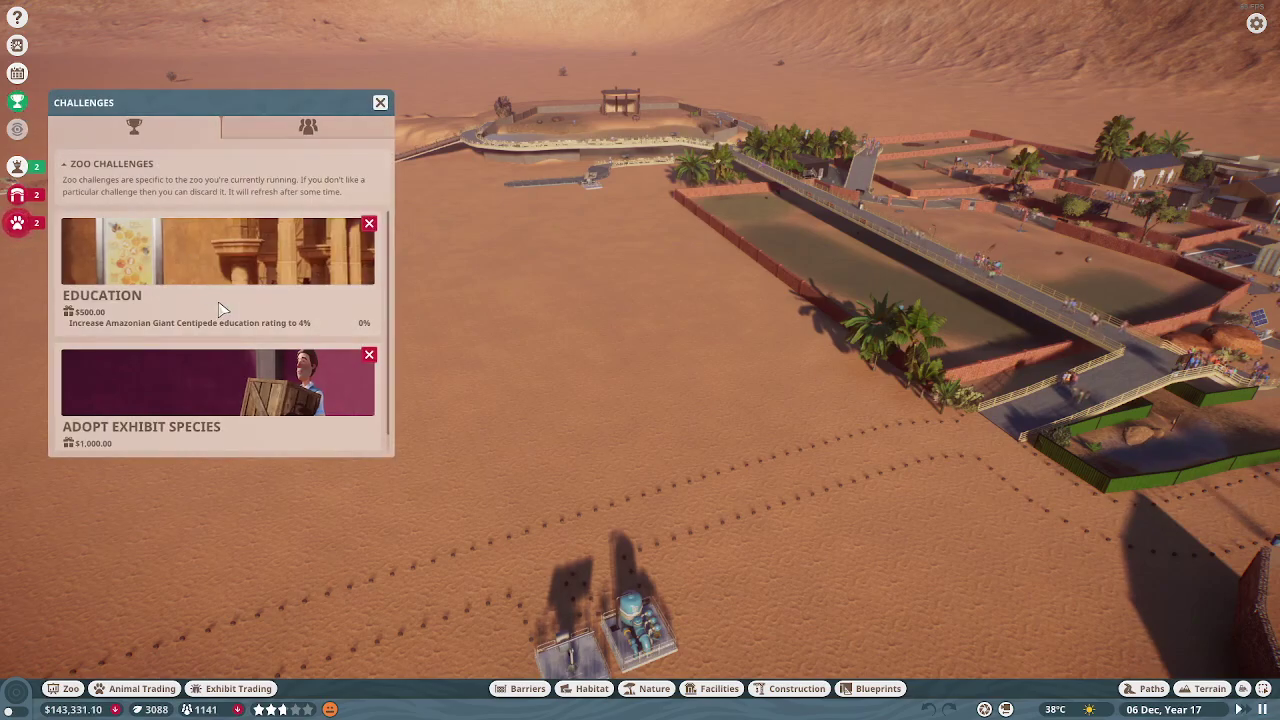
scroll(250, 324, "up", 1)
left_click(381, 104)
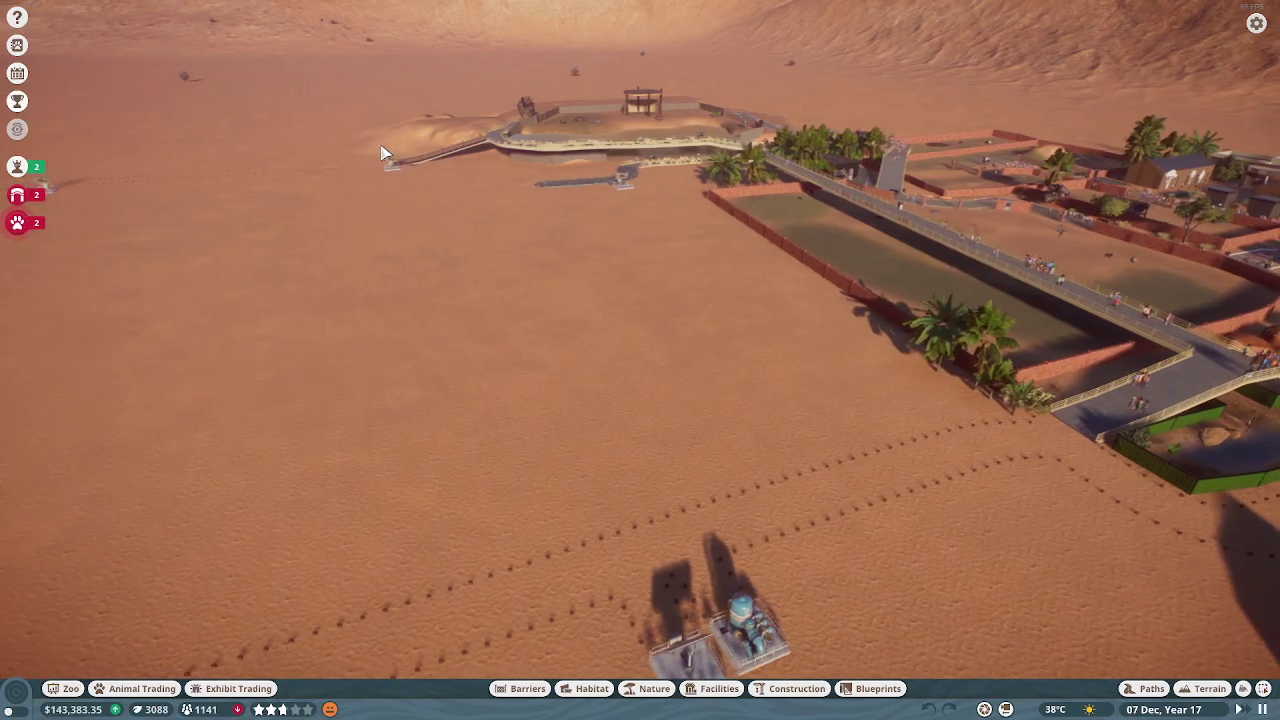
Pan back to the pond habitat and show the construction catalogue's sign-lettering pieces.
key("w")
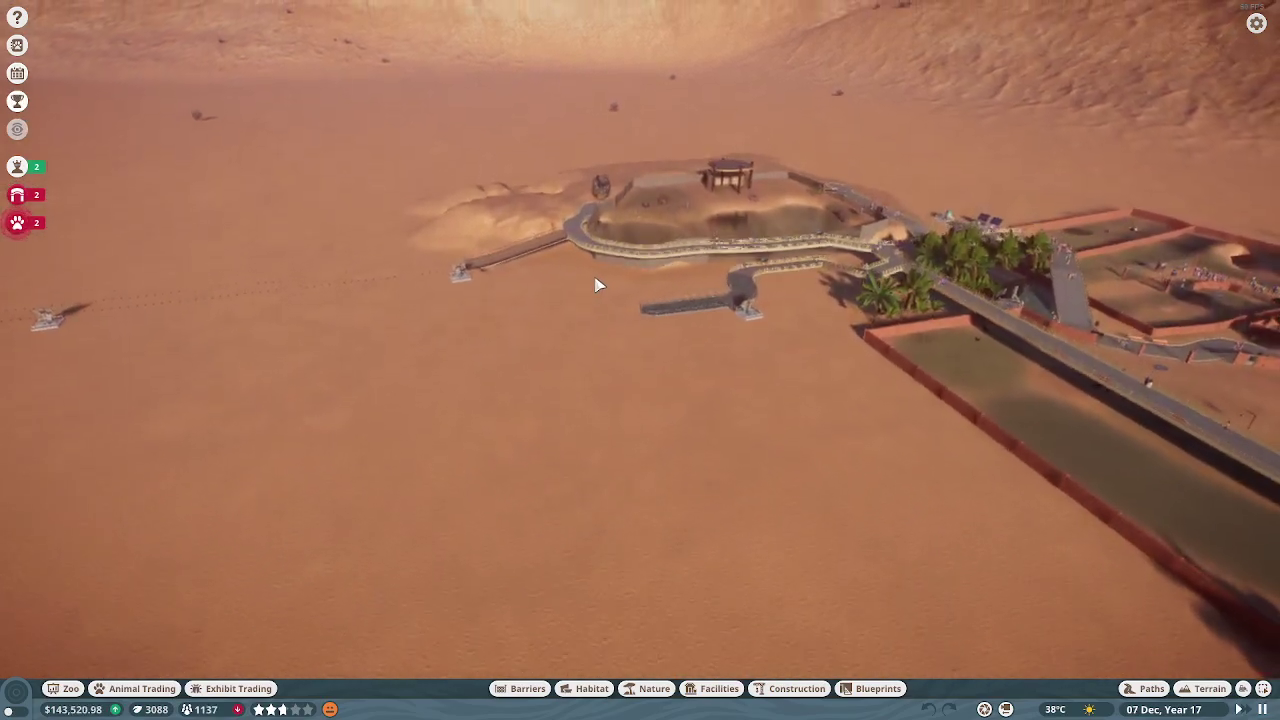
middle_click(598, 285)
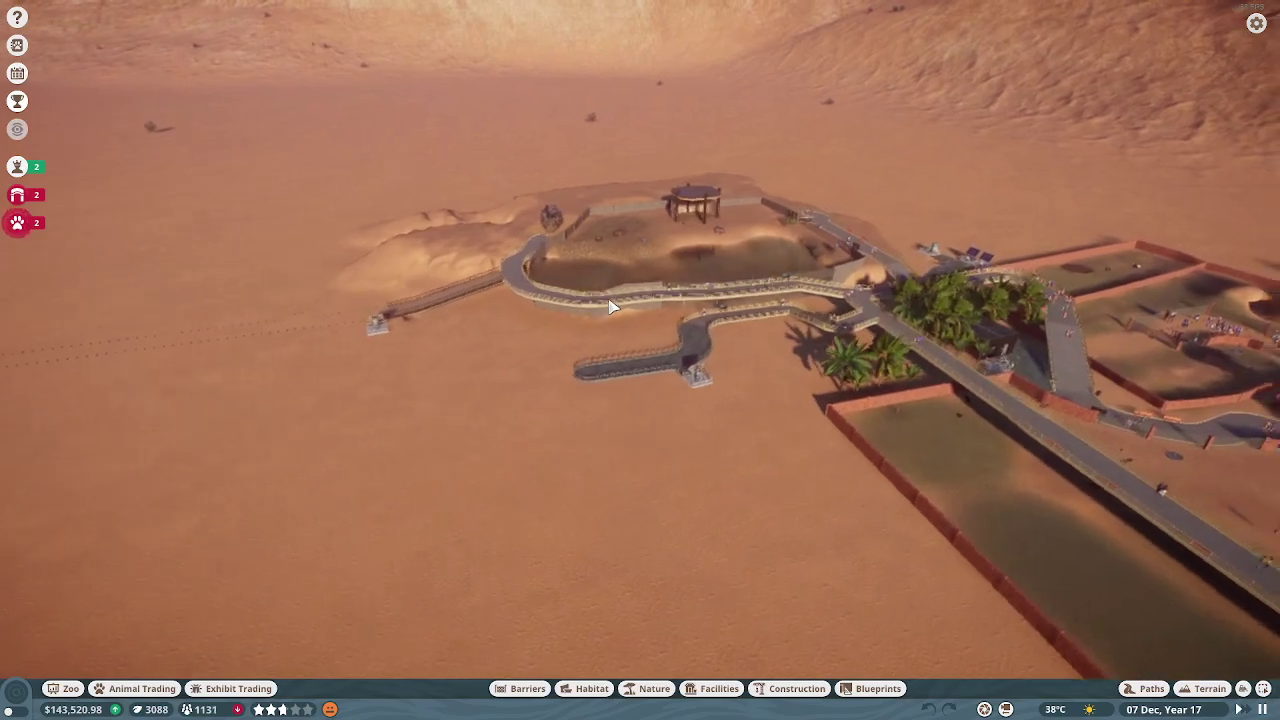
key("w")
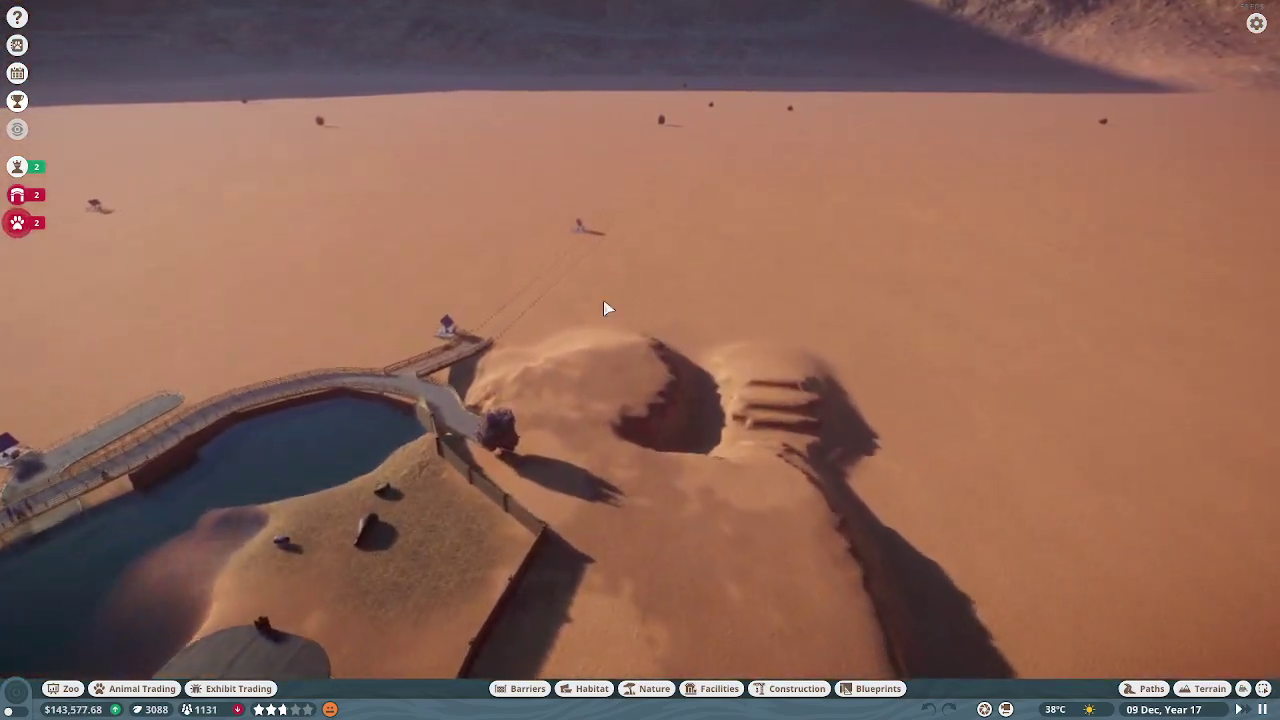
scroll(605, 308, "down", 8)
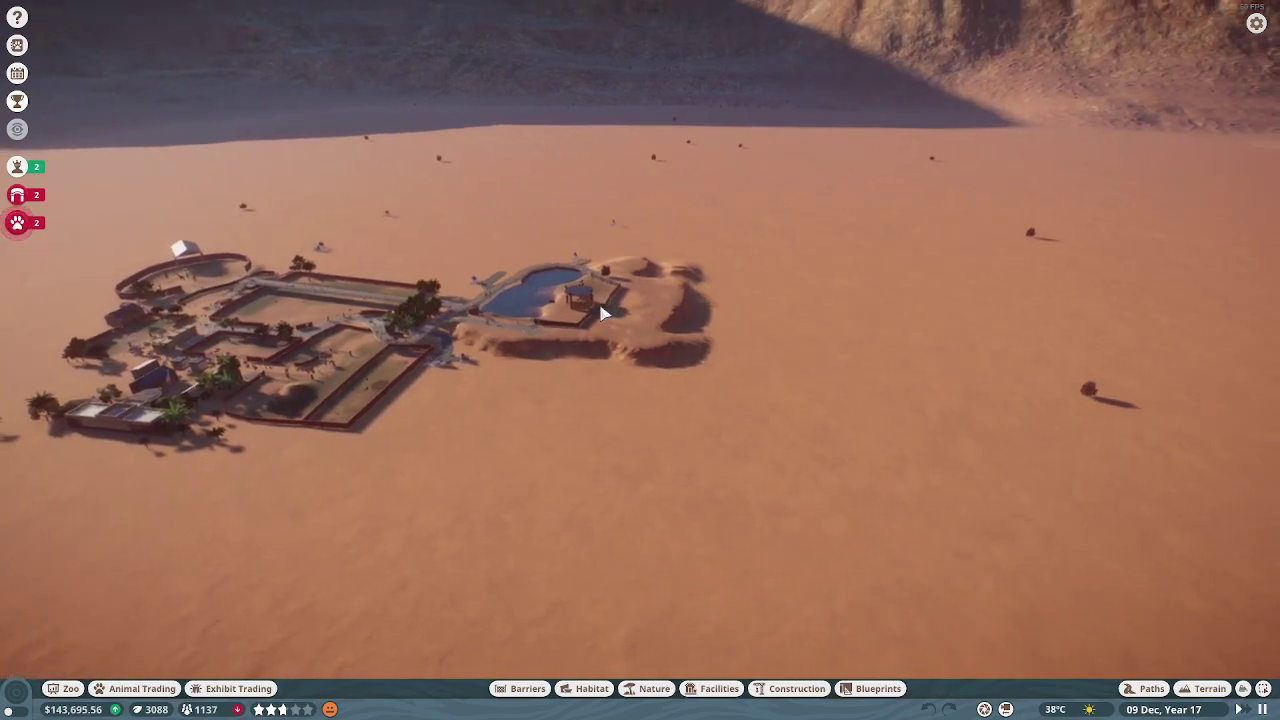
key("a")
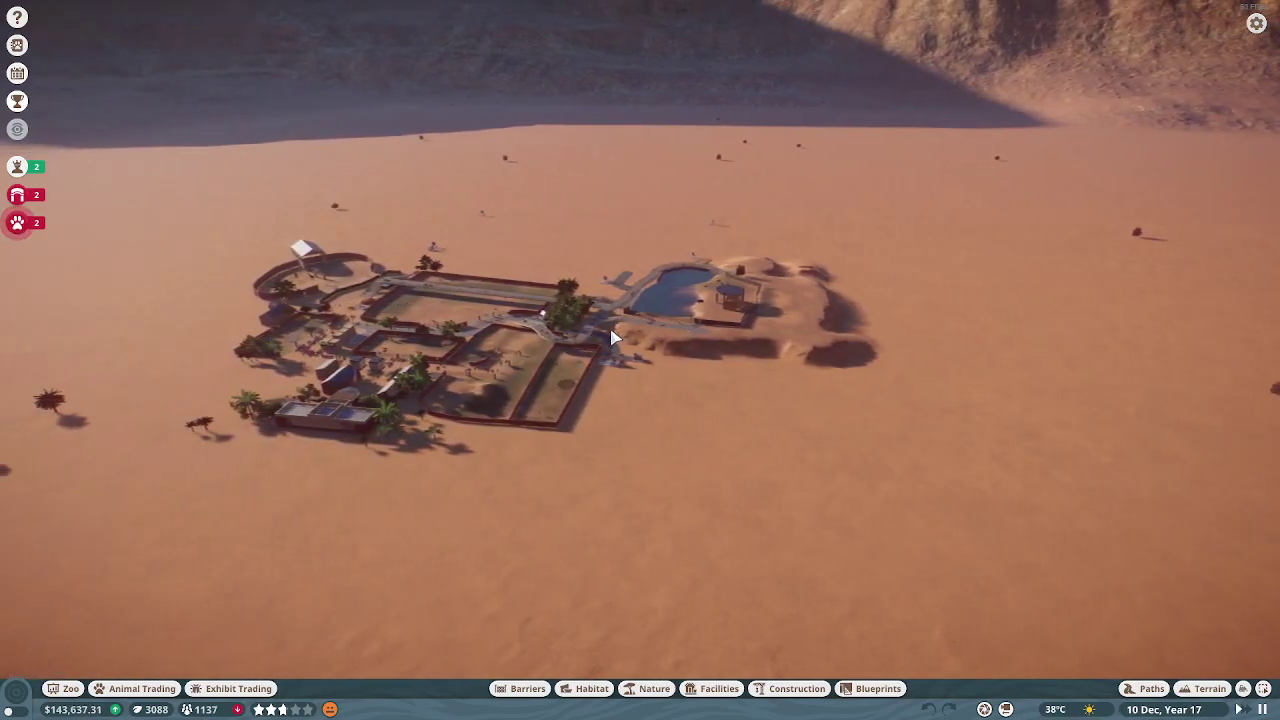
scroll(612, 337, "up", 8)
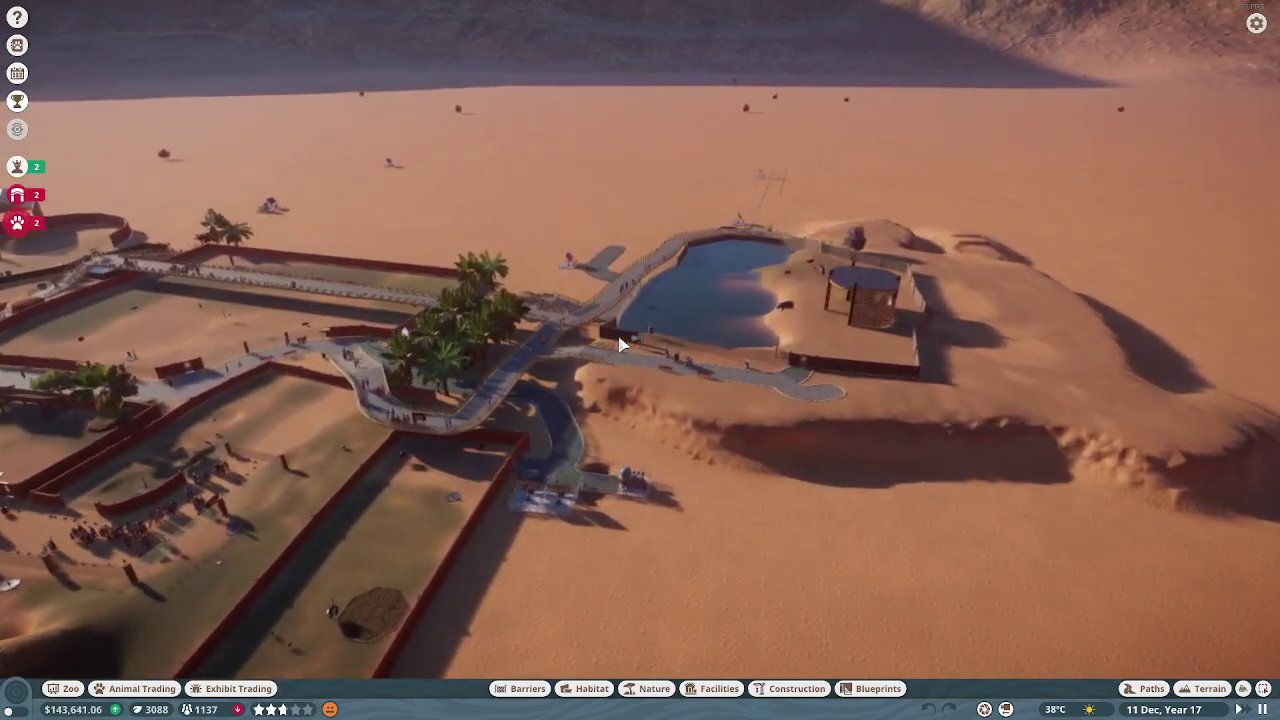
key("a")
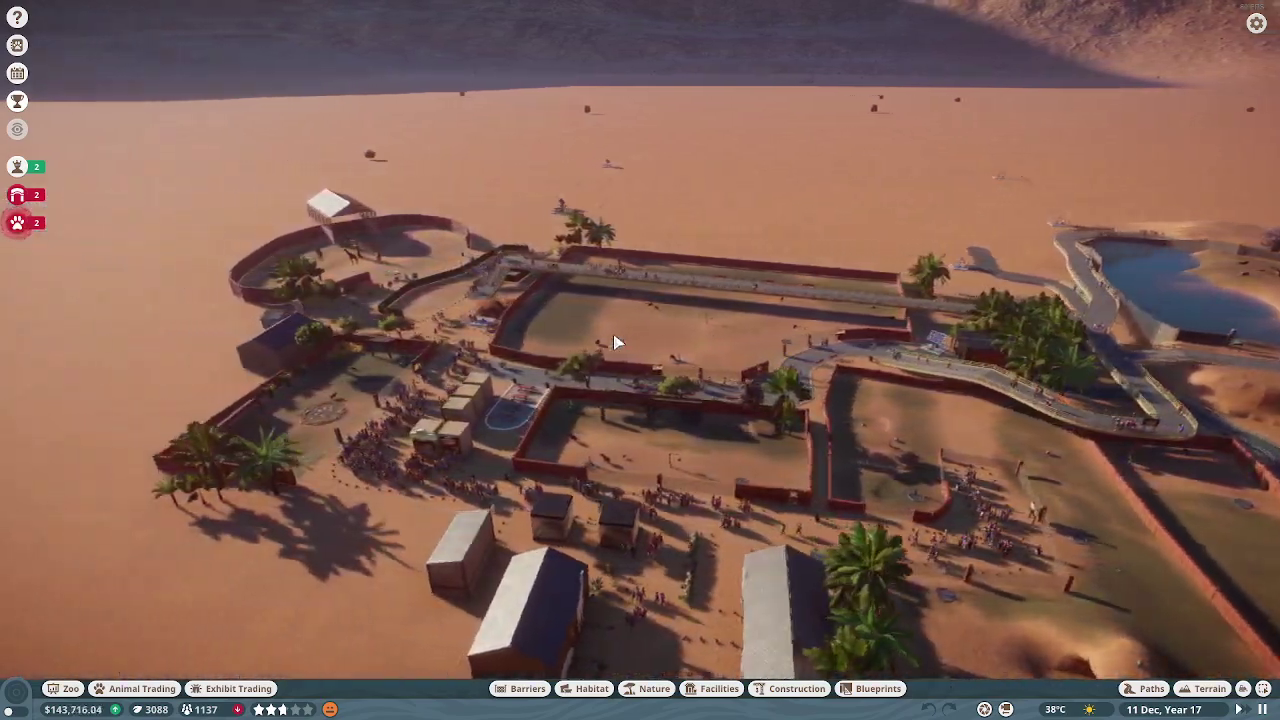
scroll(615, 343, "up", 8)
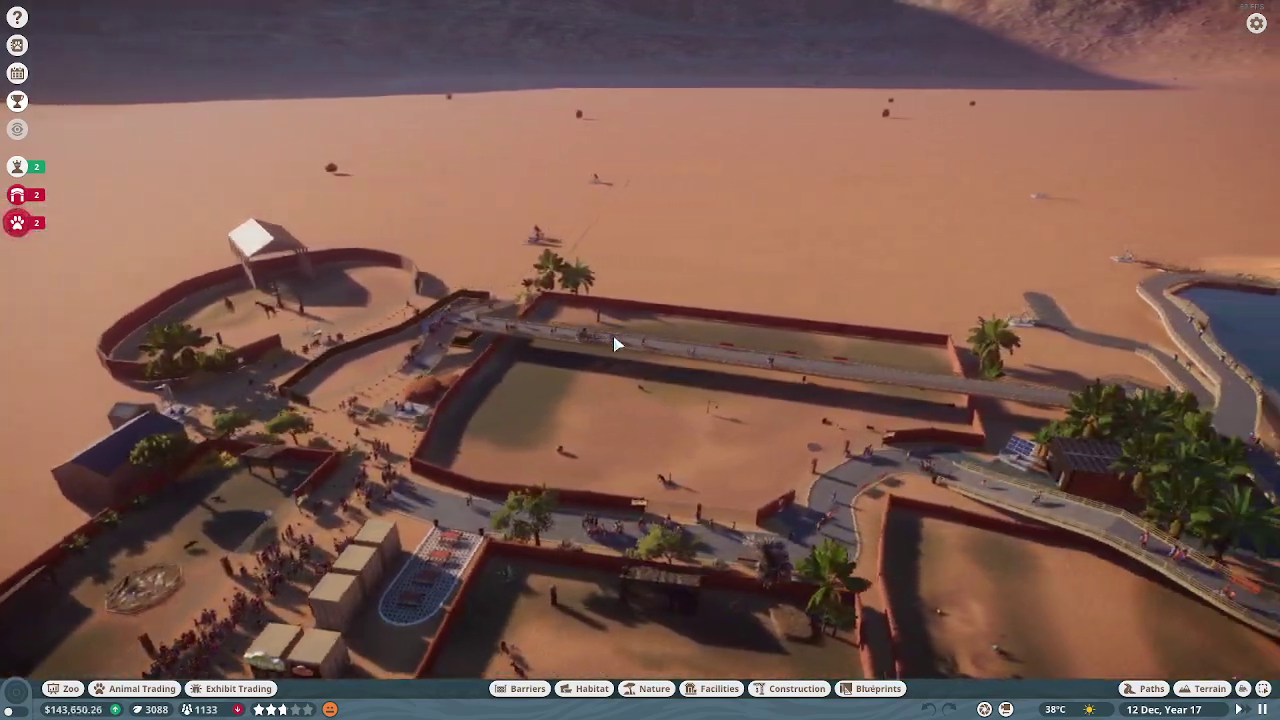
key("d")
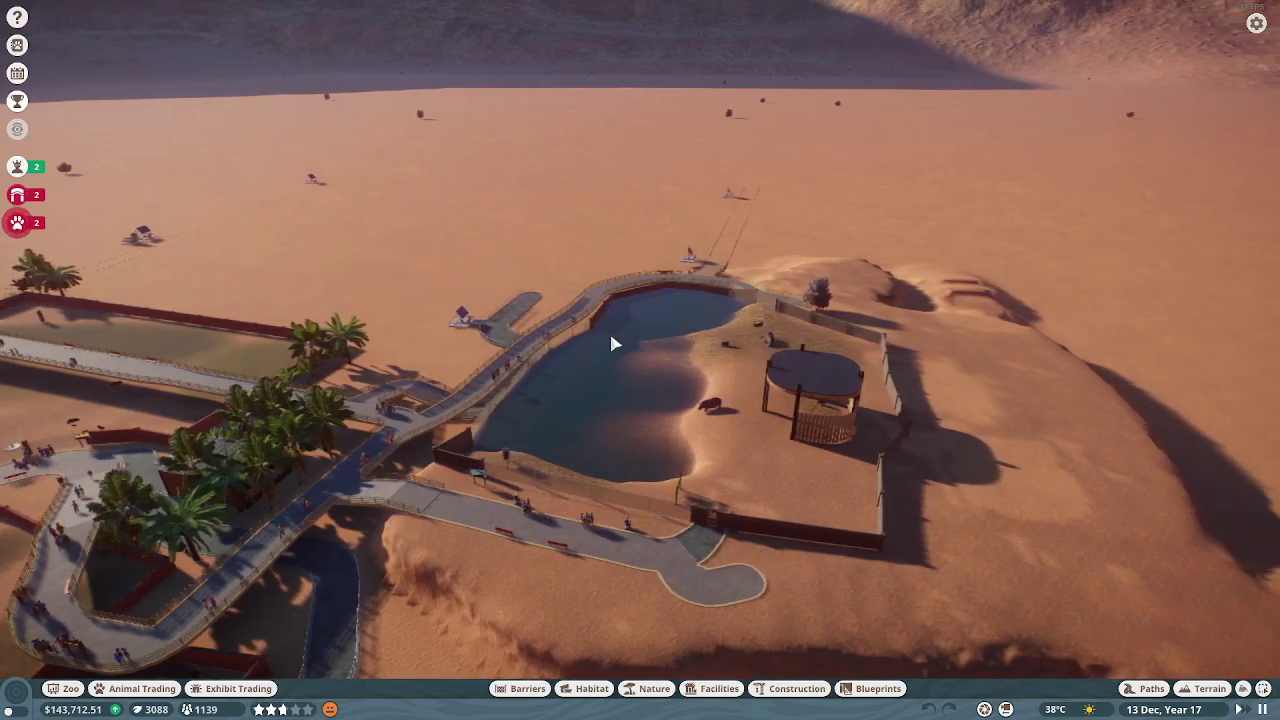
scroll(612, 343, "down", 6)
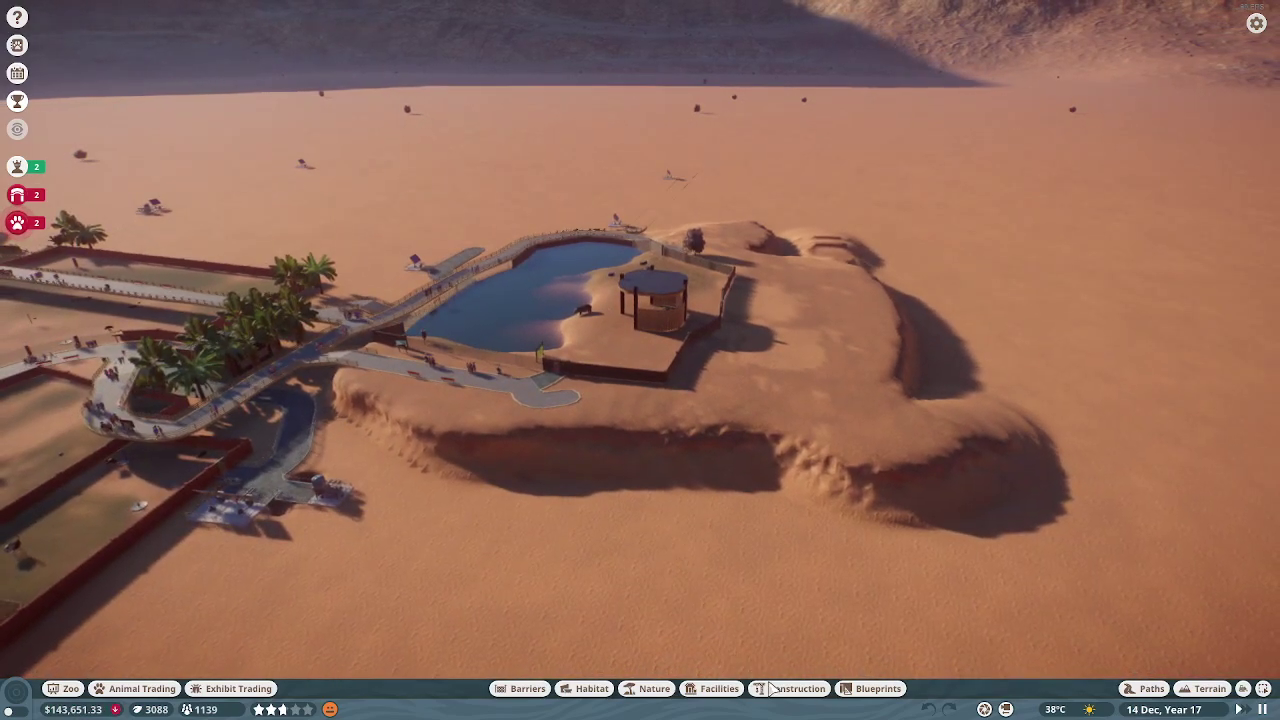
left_click(712, 672)
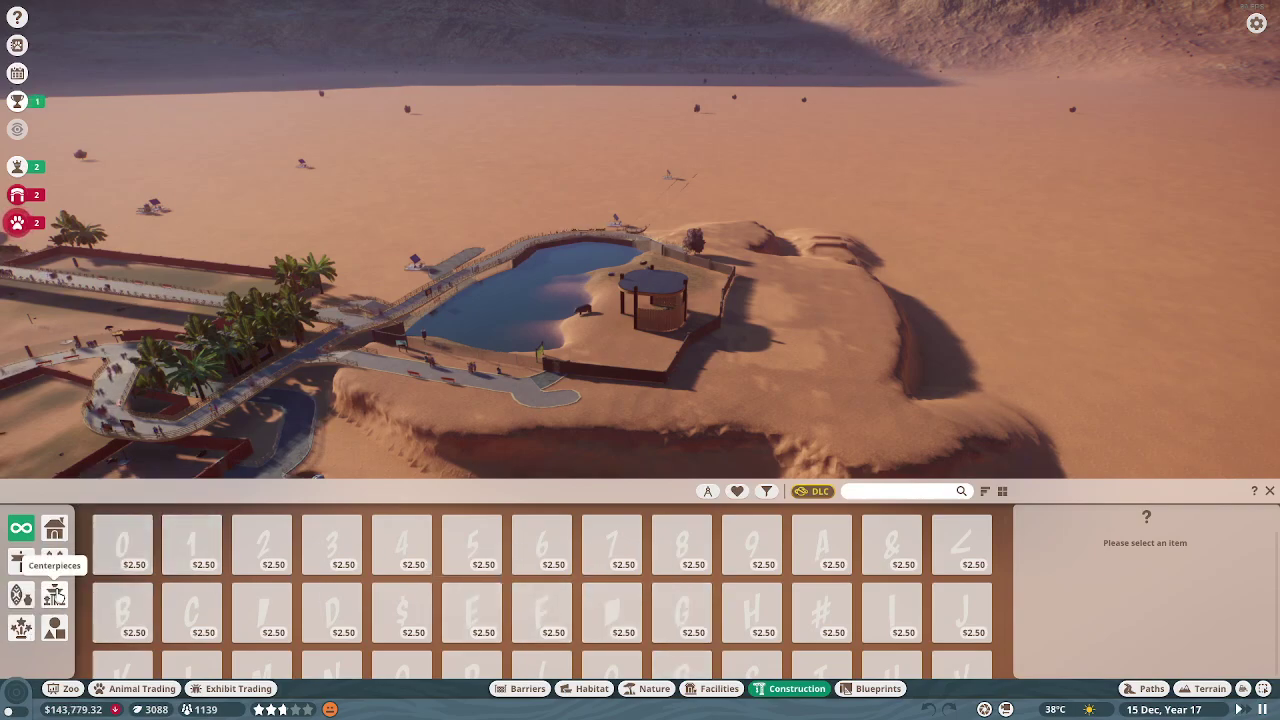
Choose the Monorail from Facilities > Transport and place its station on the dune plateau.
left_click(717, 689)
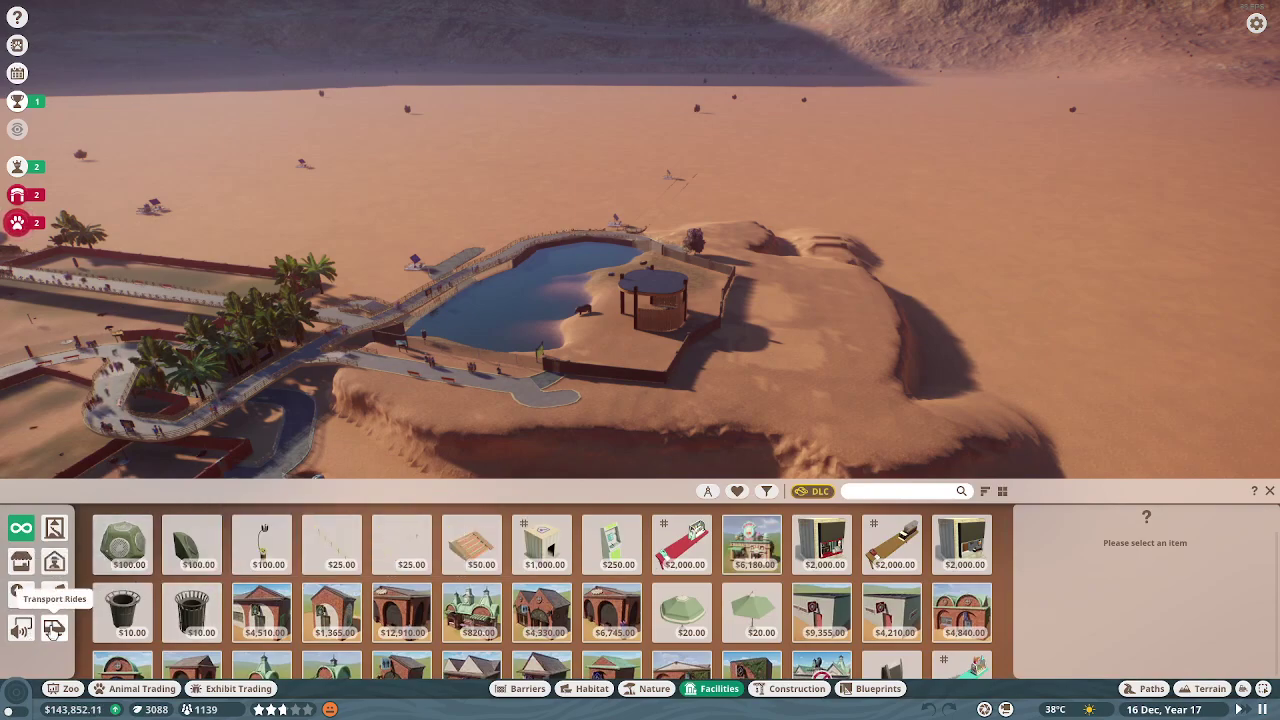
left_click(54, 628)
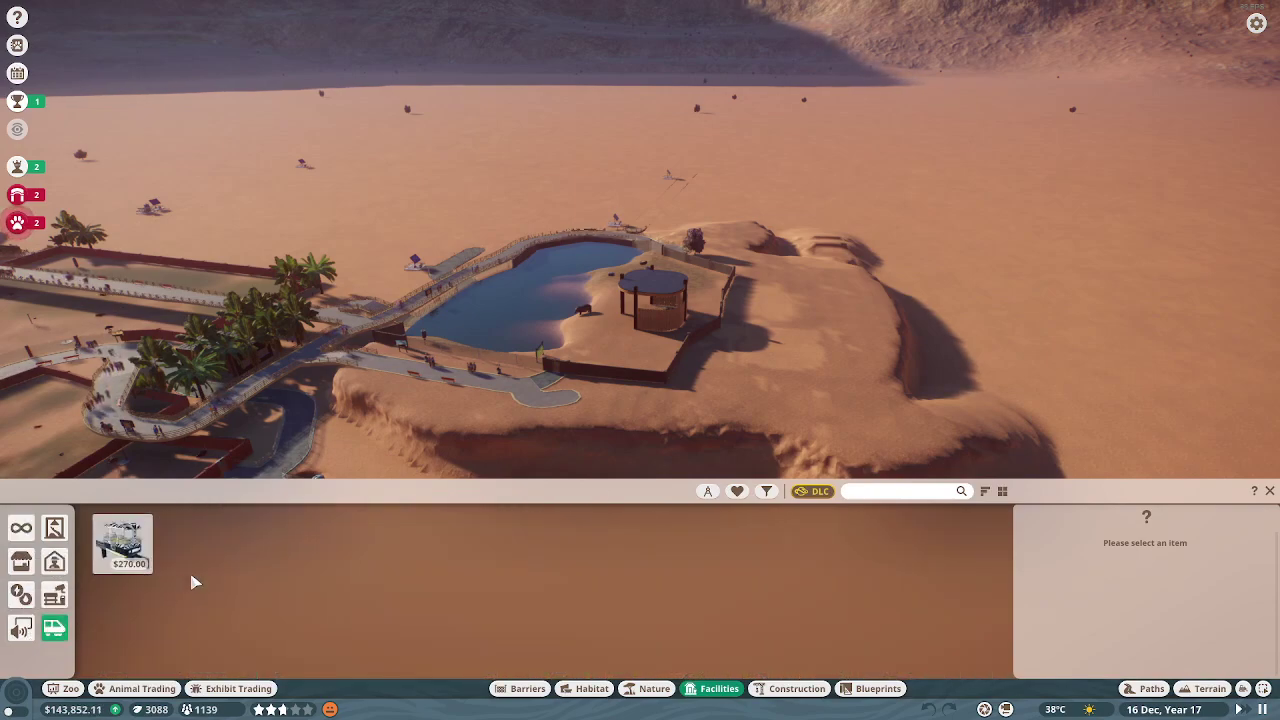
left_click(122, 543)
scroll(600, 330, "down", 3)
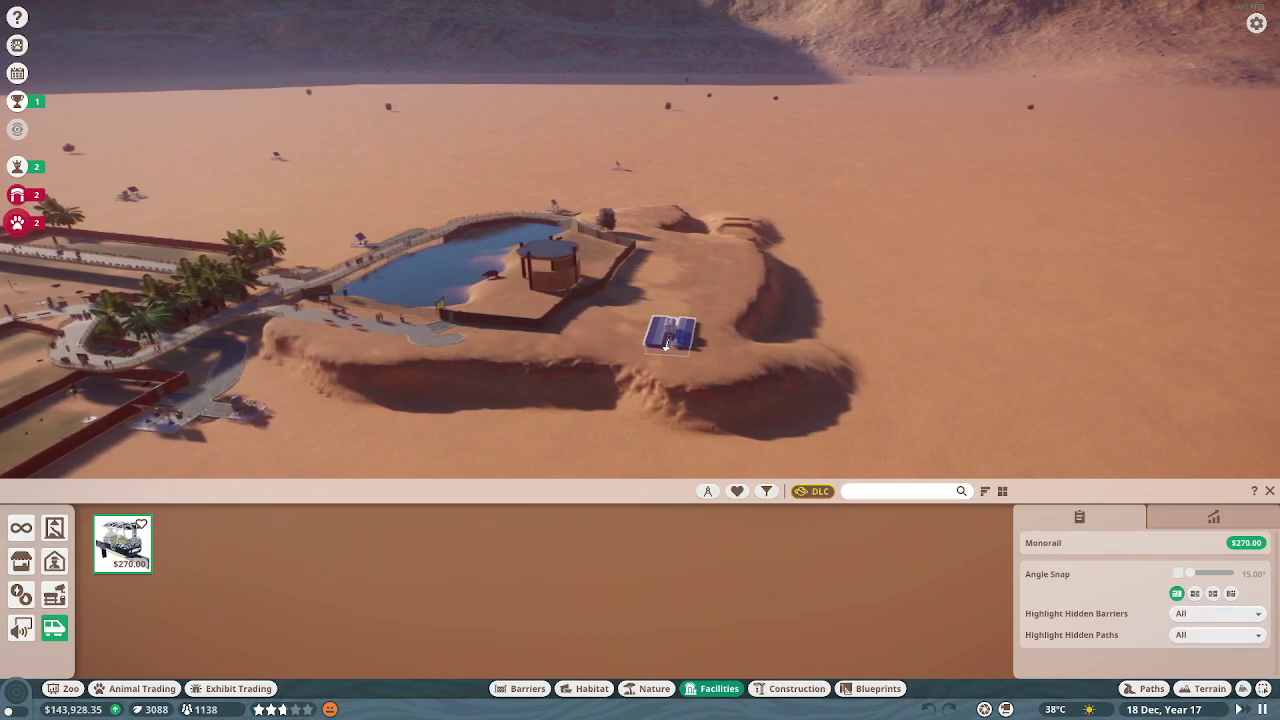
key("q")
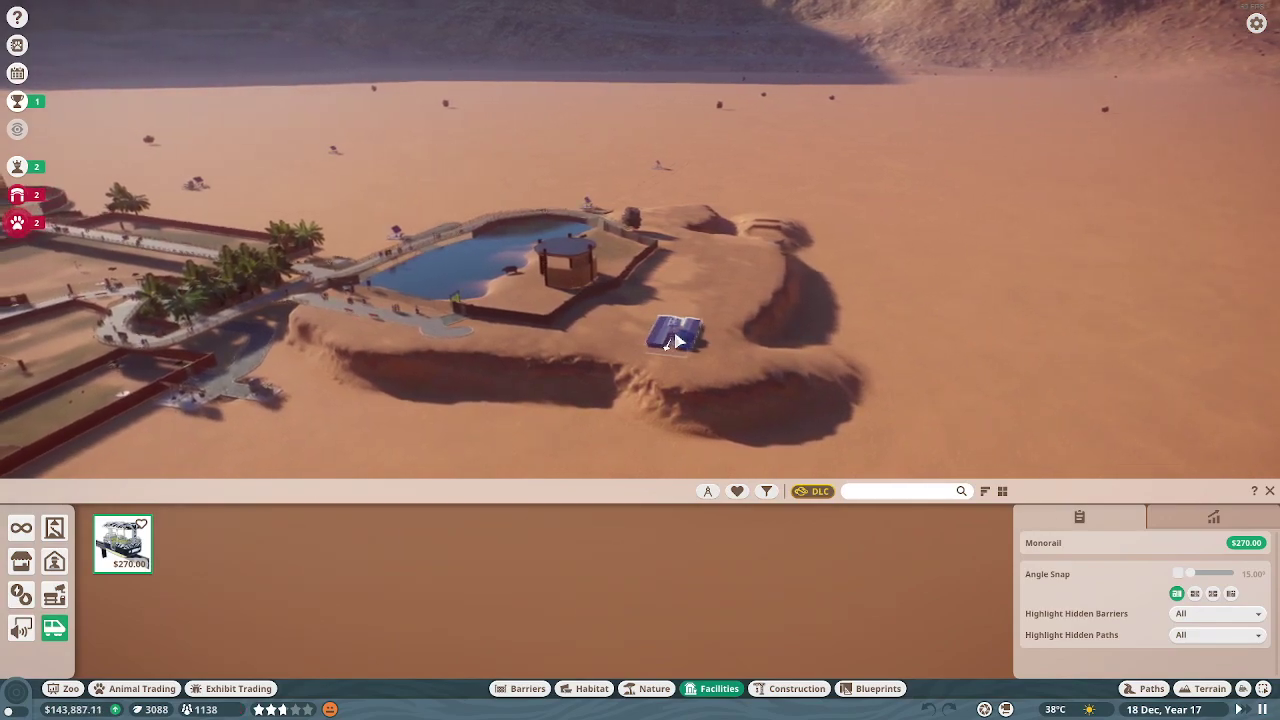
key("q")
key("q")
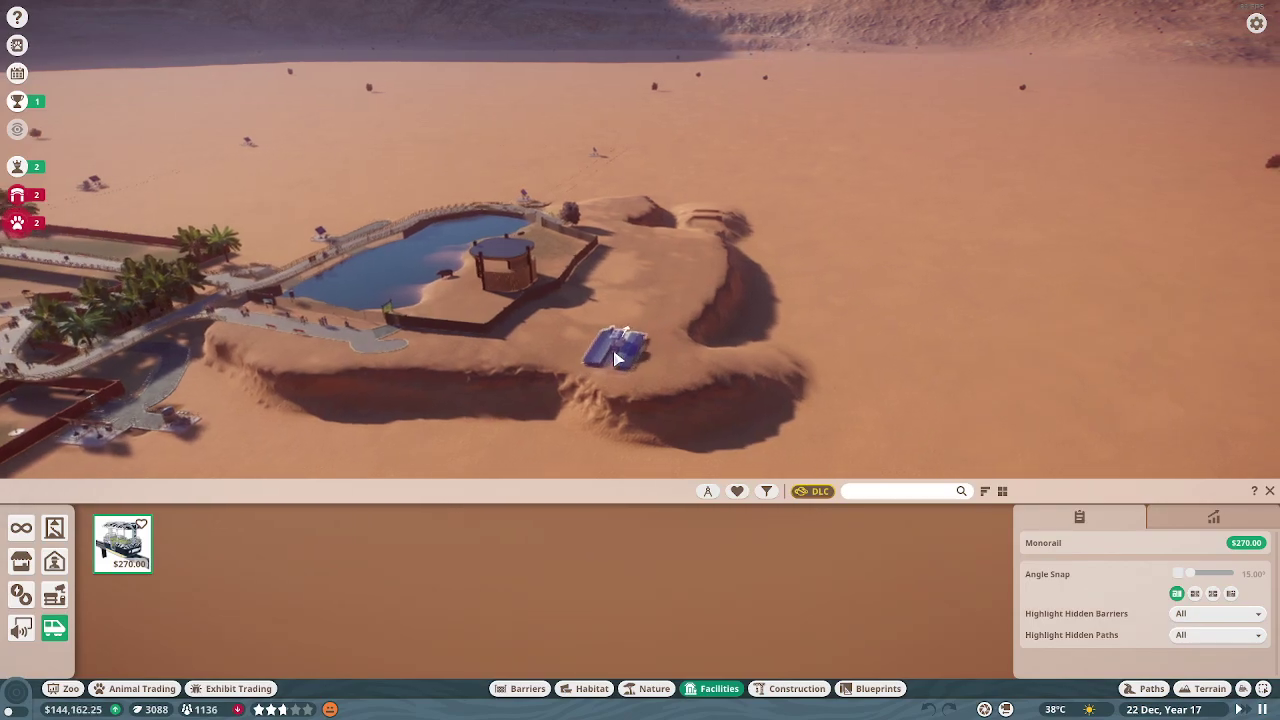
scroll(672, 338, "up", 3)
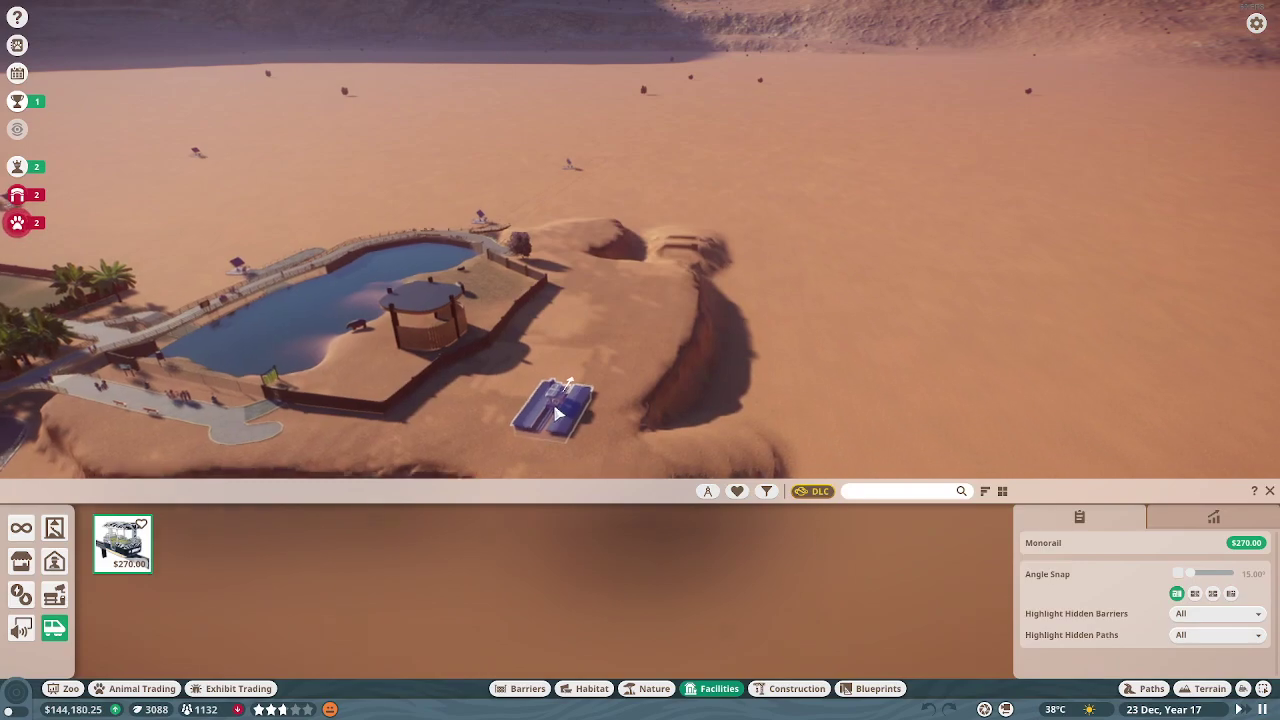
scroll(558, 412, "up", 1)
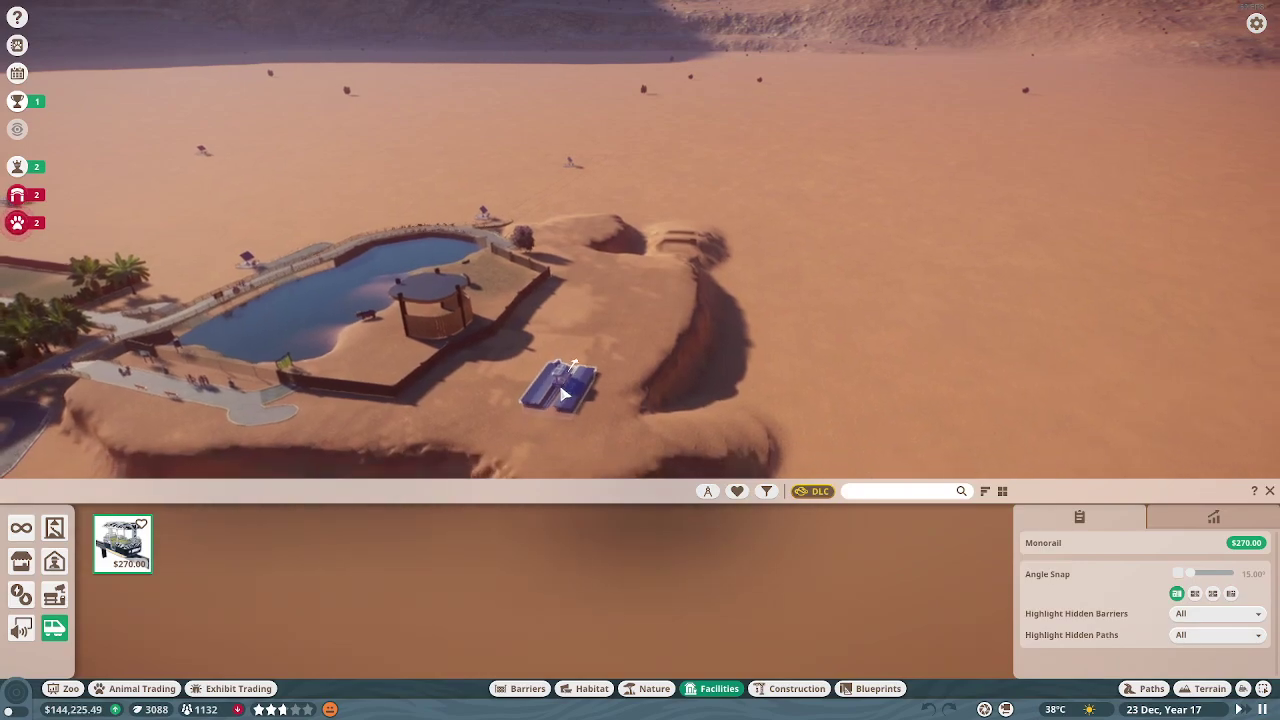
left_click(563, 395)
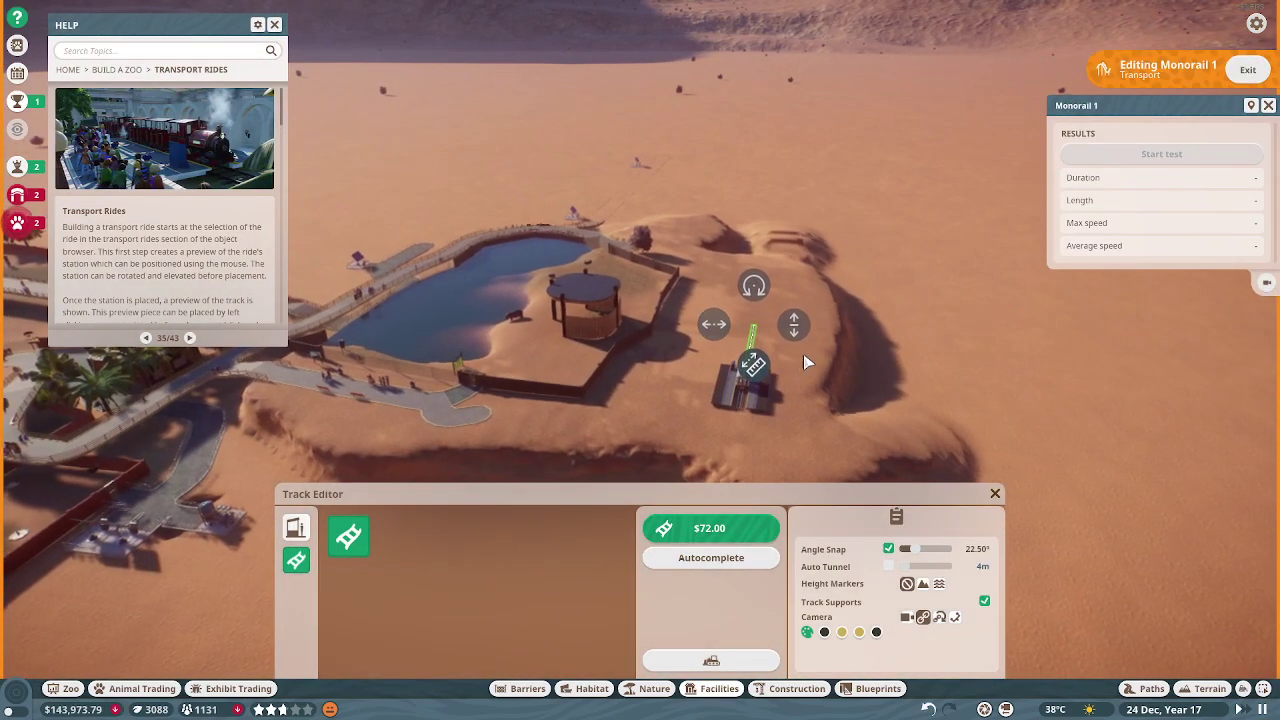
Build a $90 Station Entry Left/Exit Right section on the new monorail station.
key("q")
key("q")
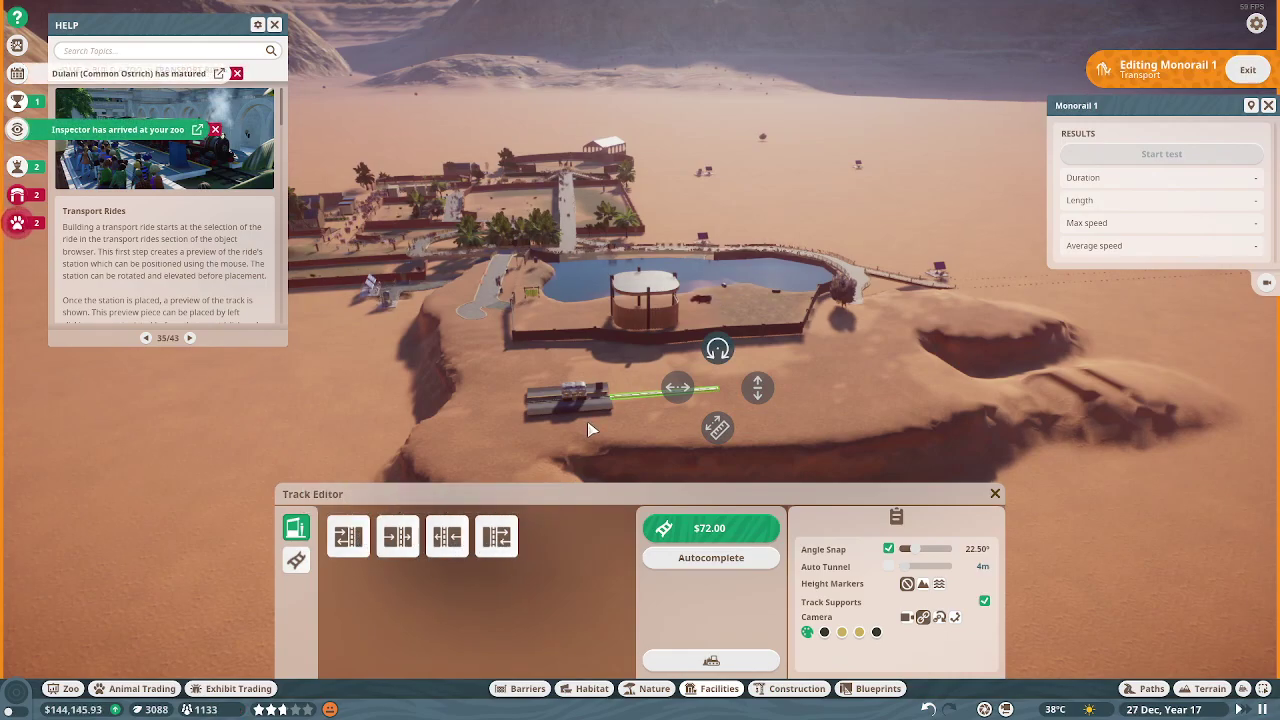
key("q")
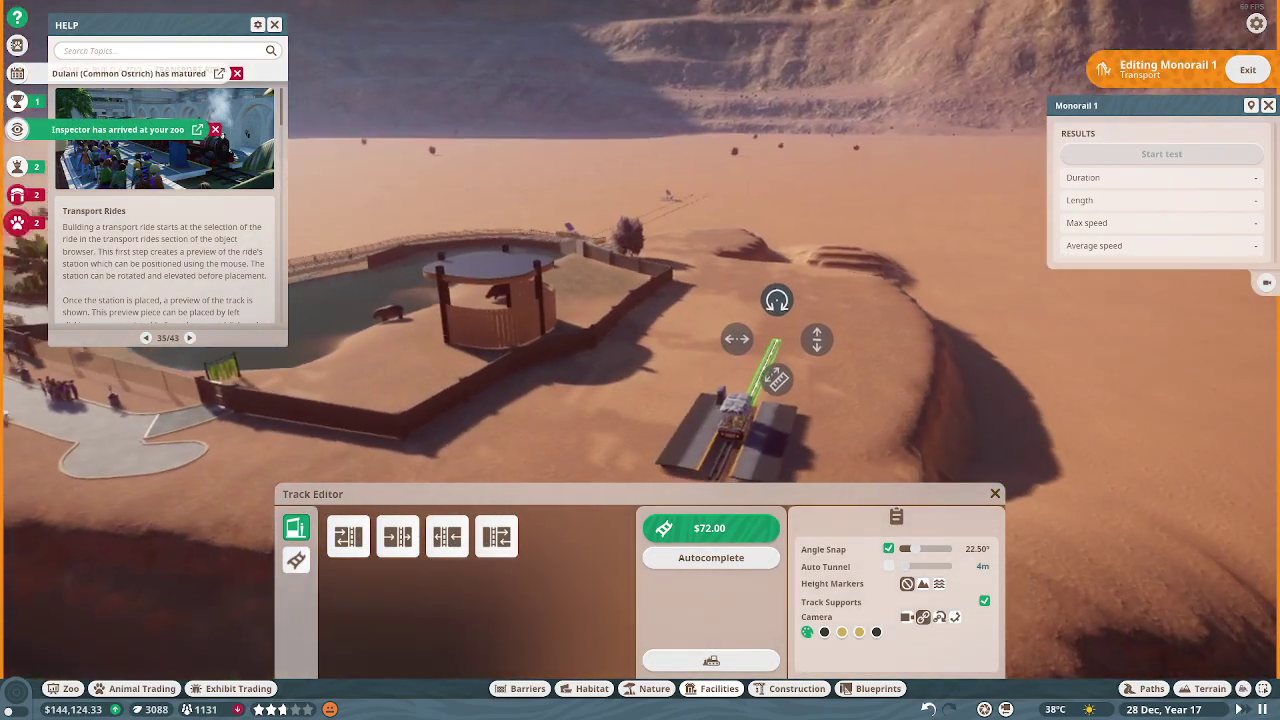
scroll(640, 350, "down", 2)
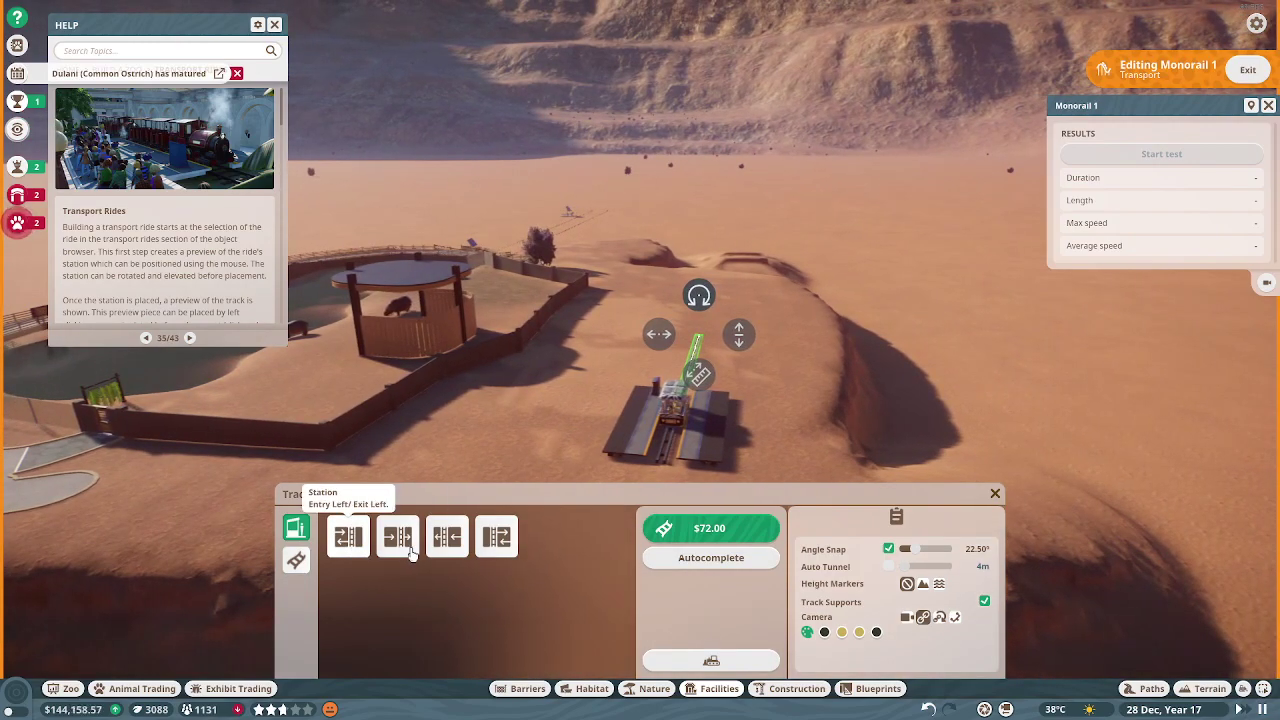
left_click(397, 538)
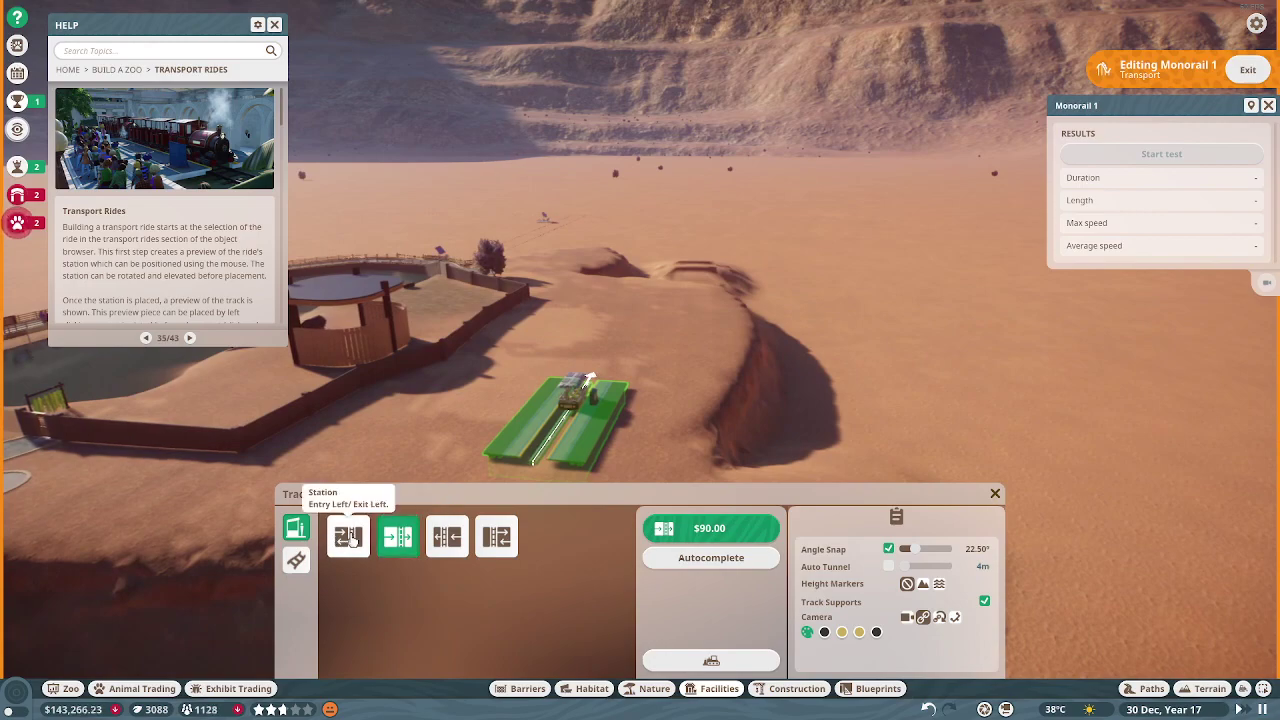
left_click(716, 537)
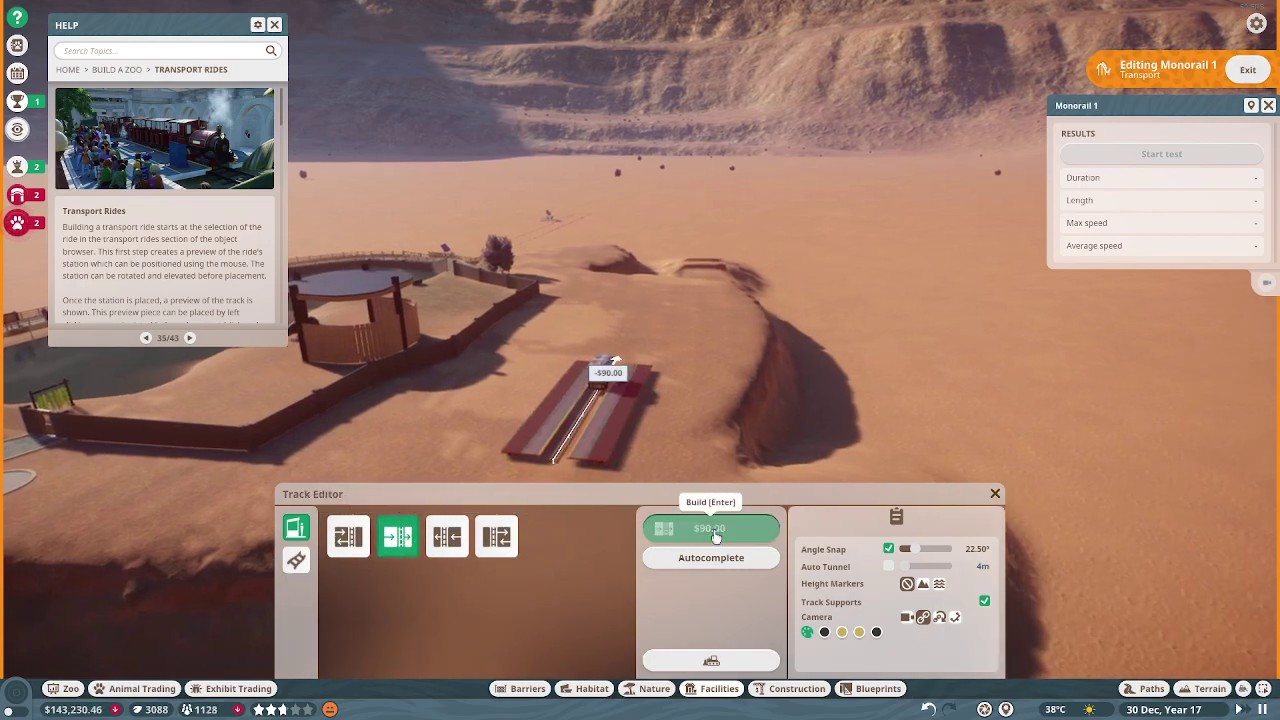
middle_click(720, 540)
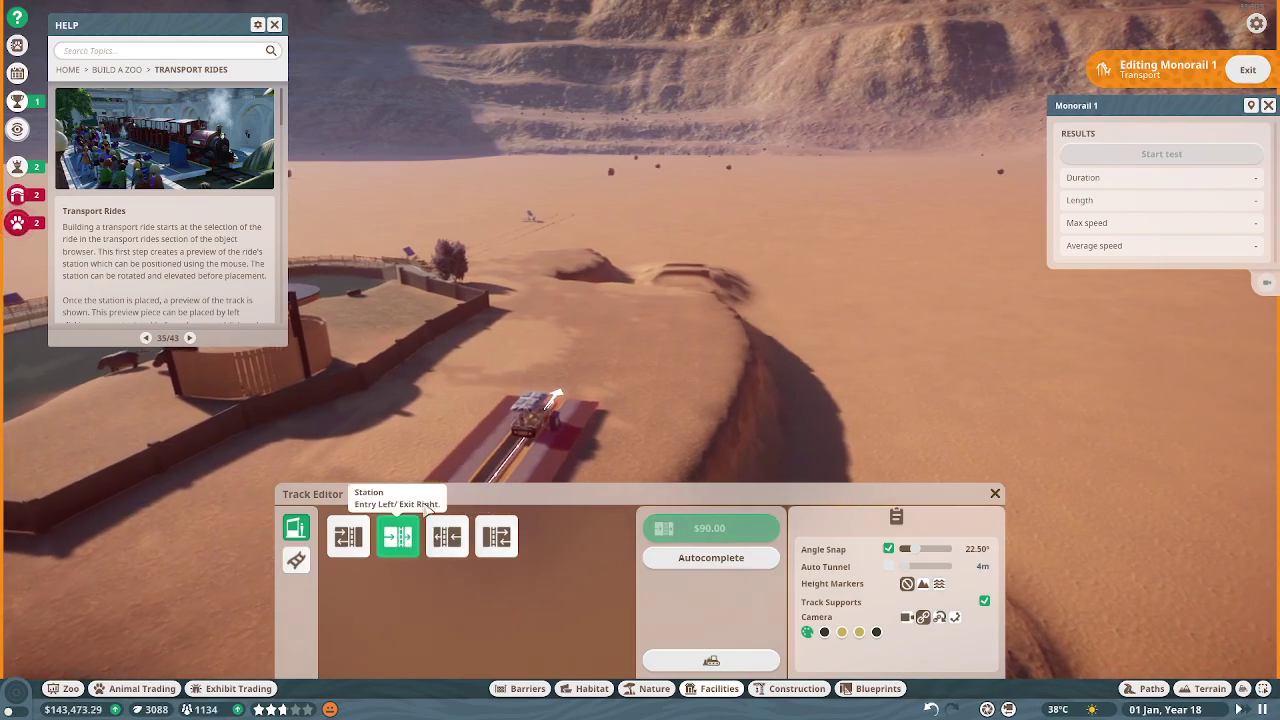
left_click_drag(580, 400, 519, 441)
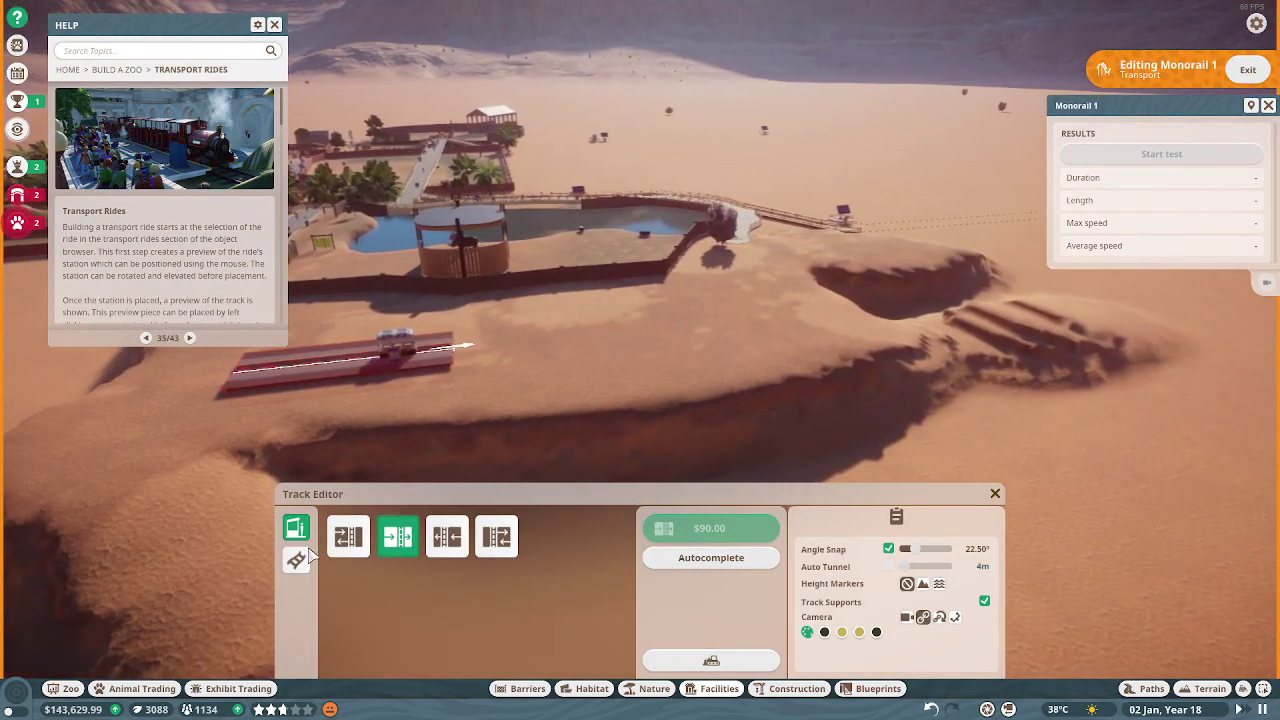
left_click_drag(413, 440, 704, 500)
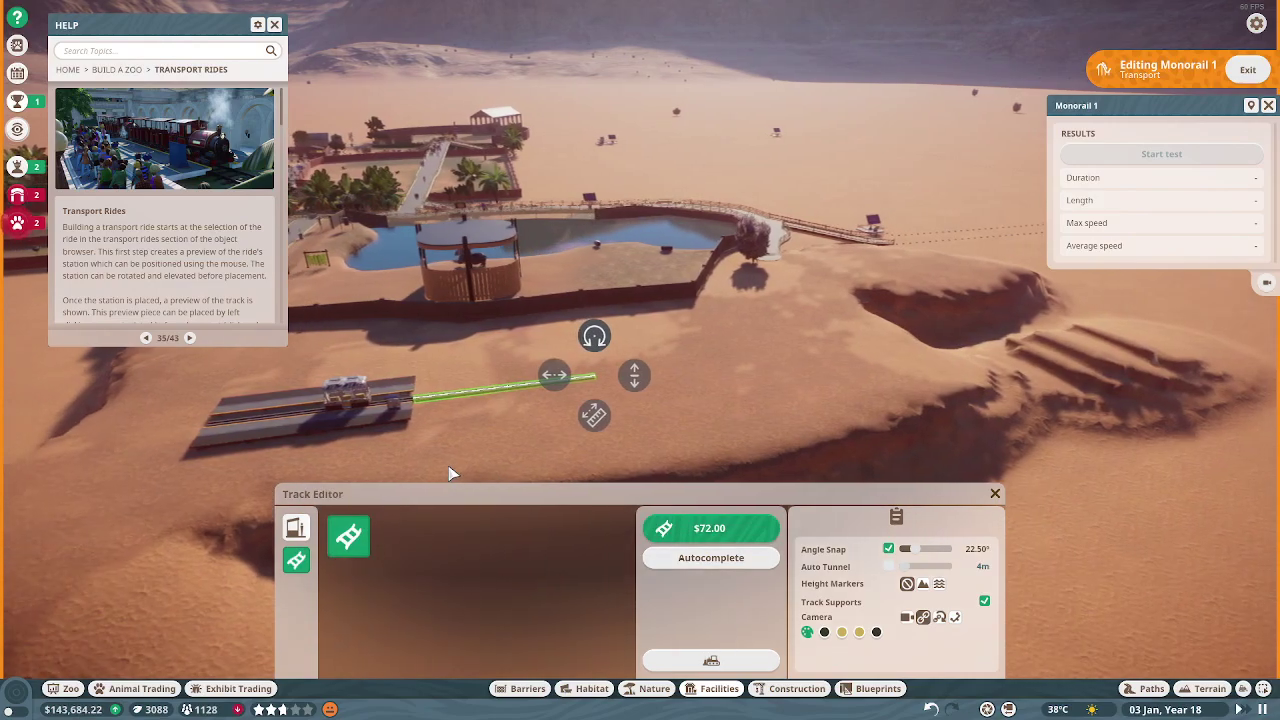
scroll(450, 460, "up", 5)
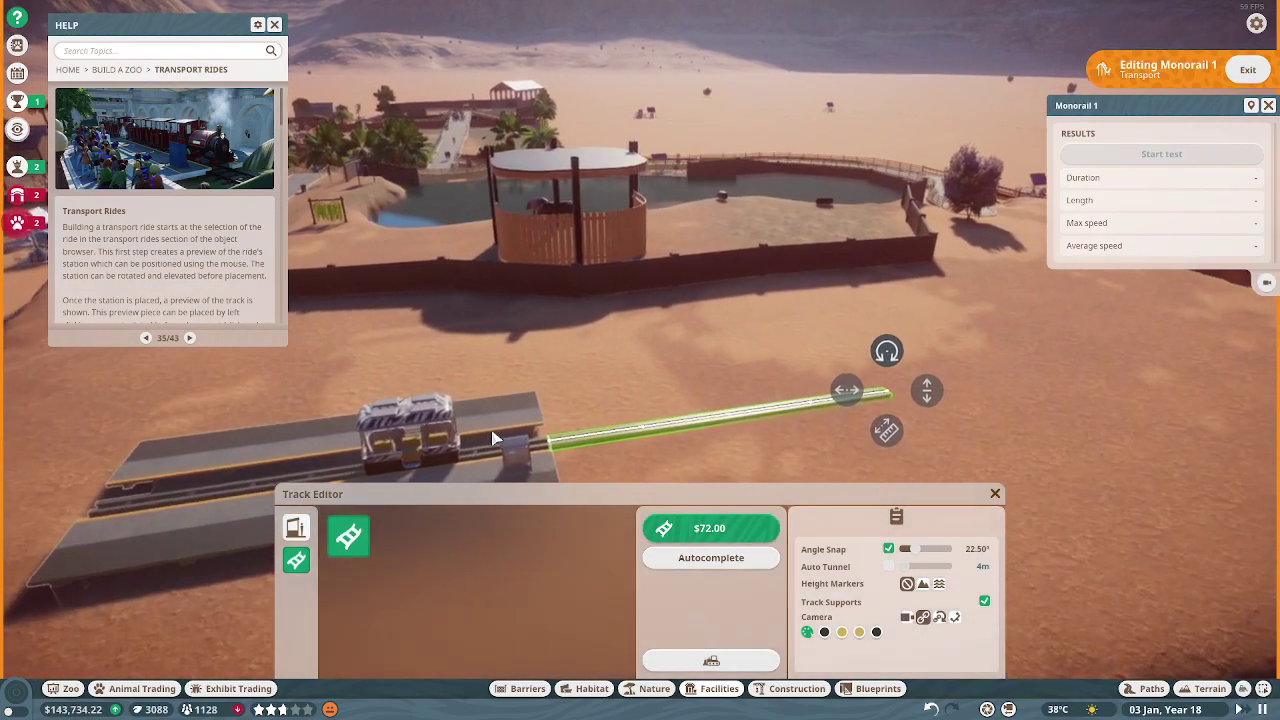
scroll(493, 438, "down", 4)
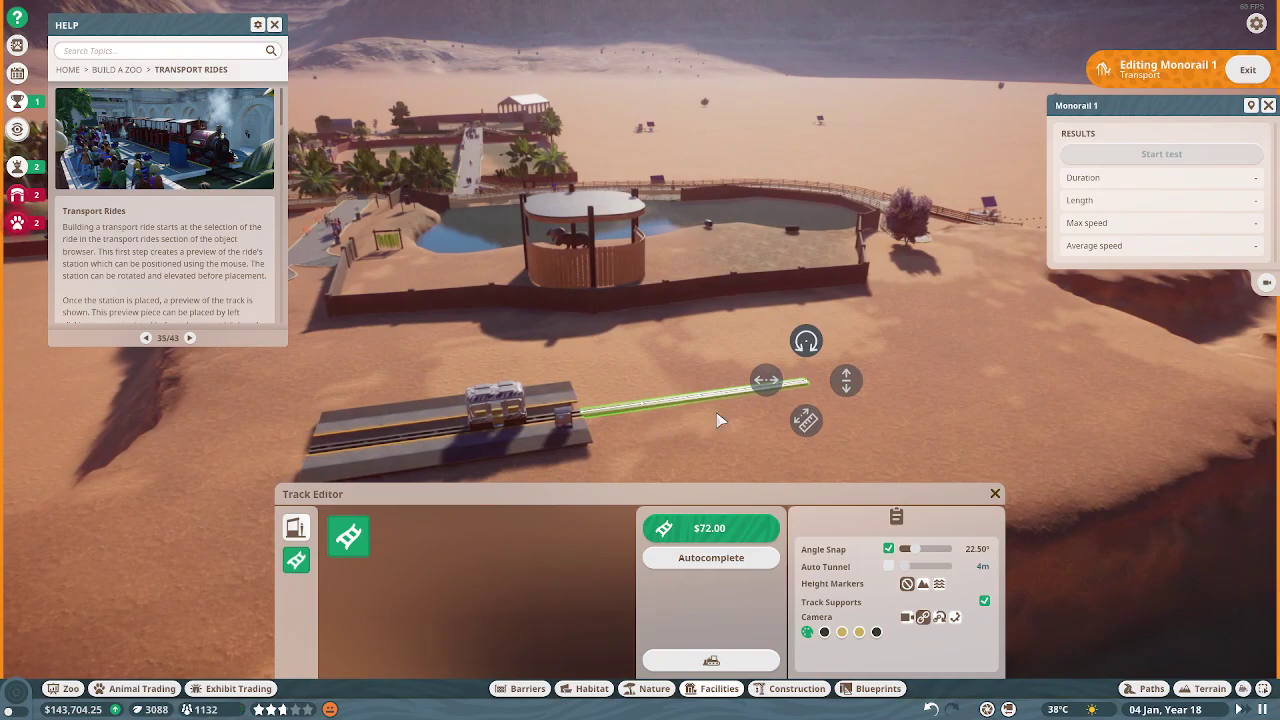
scroll(720, 420, "down", 6)
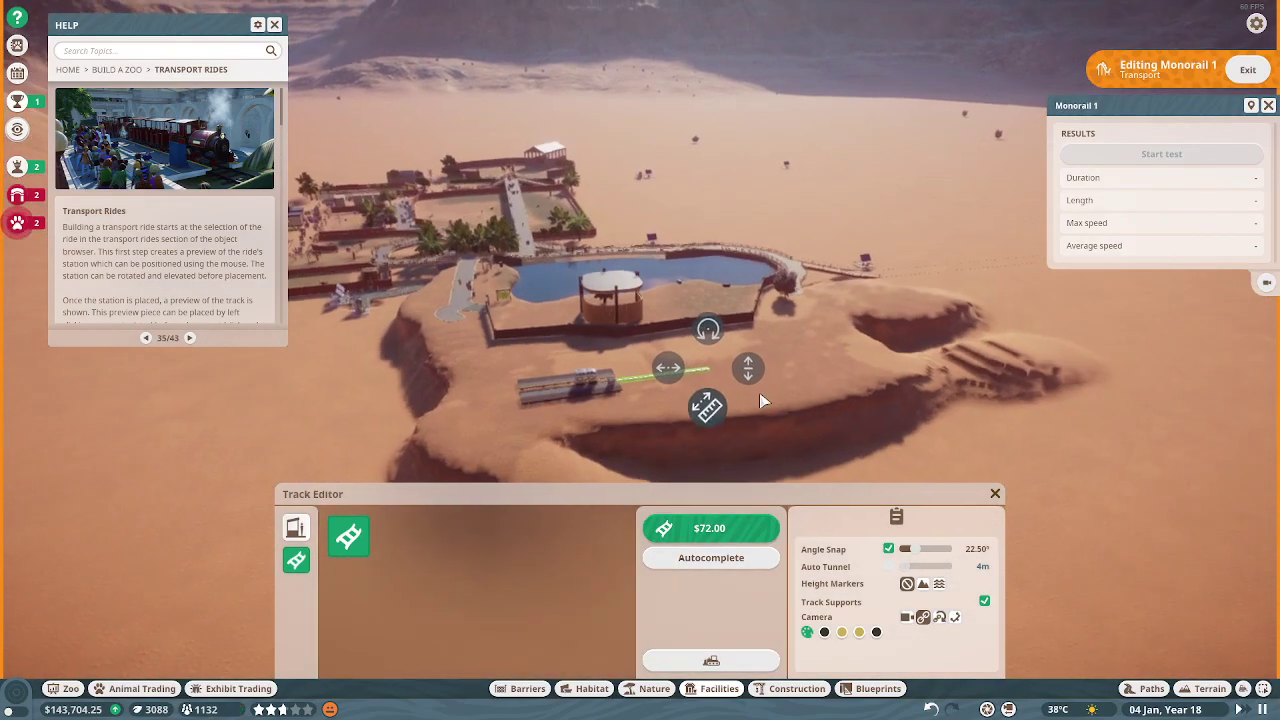
left_click_drag(640, 360, 500, 300)
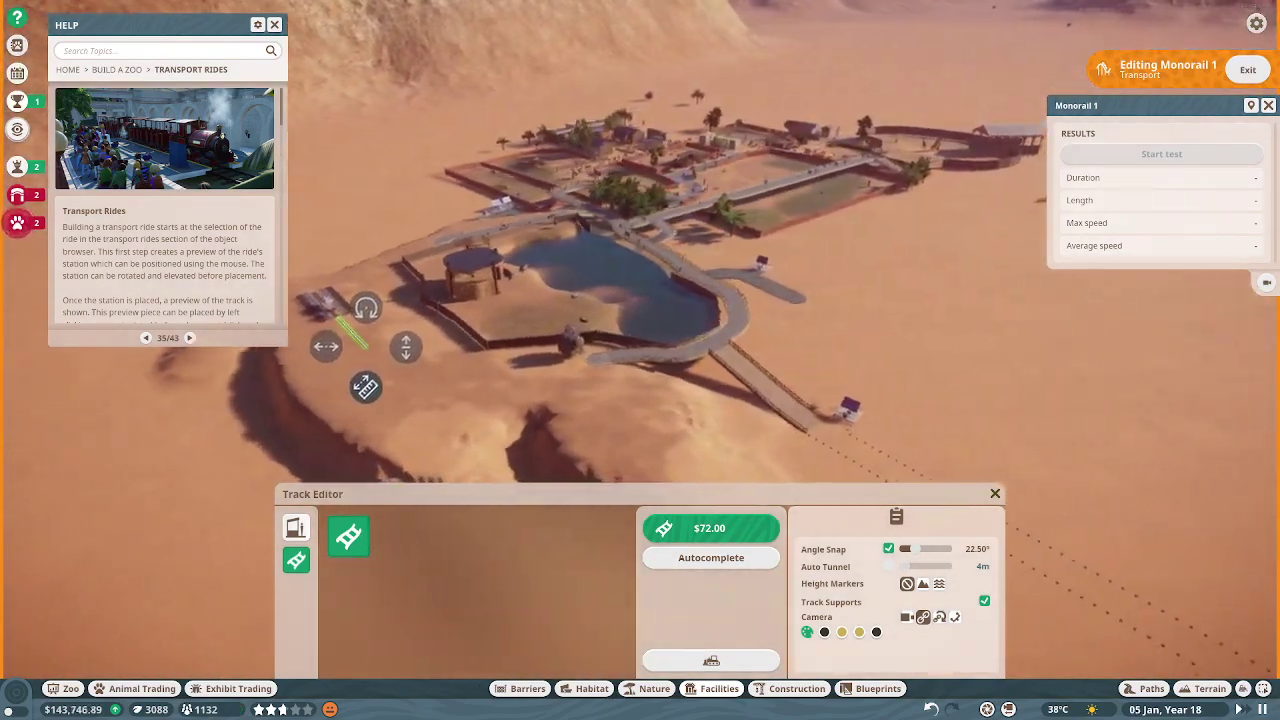
scroll(403, 277, "down", 4)
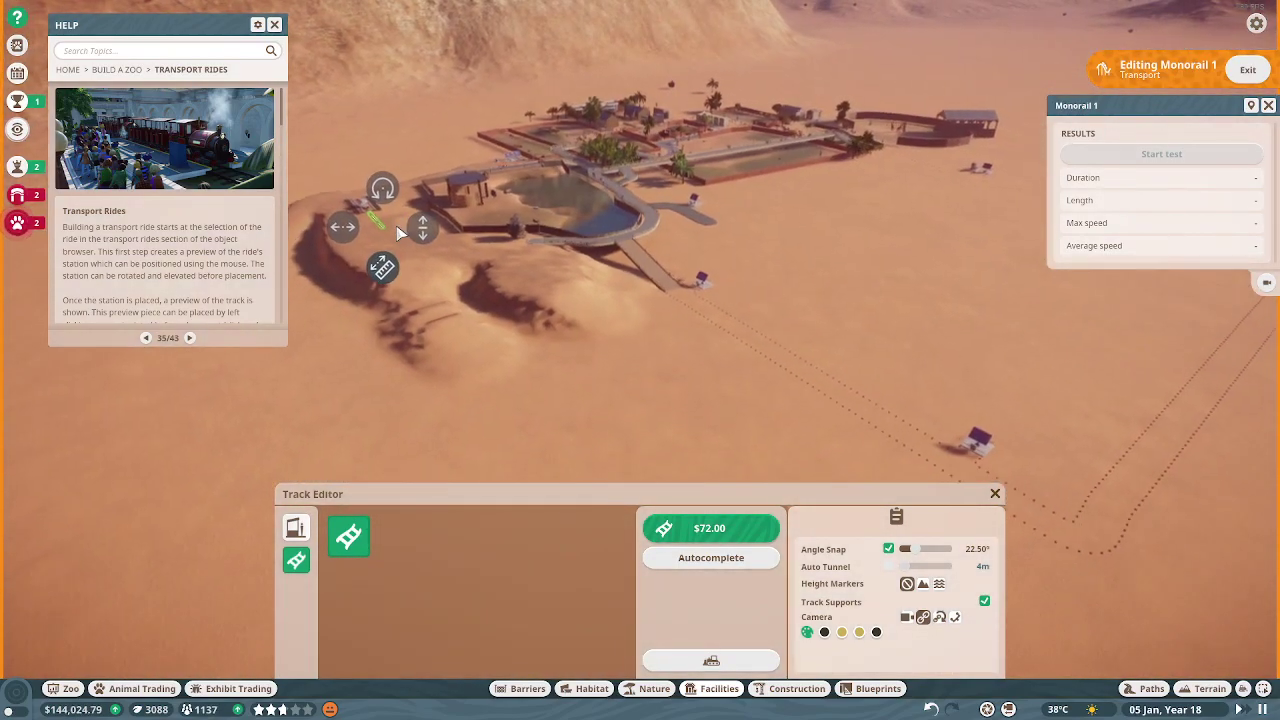
scroll(398, 233, "down", 3)
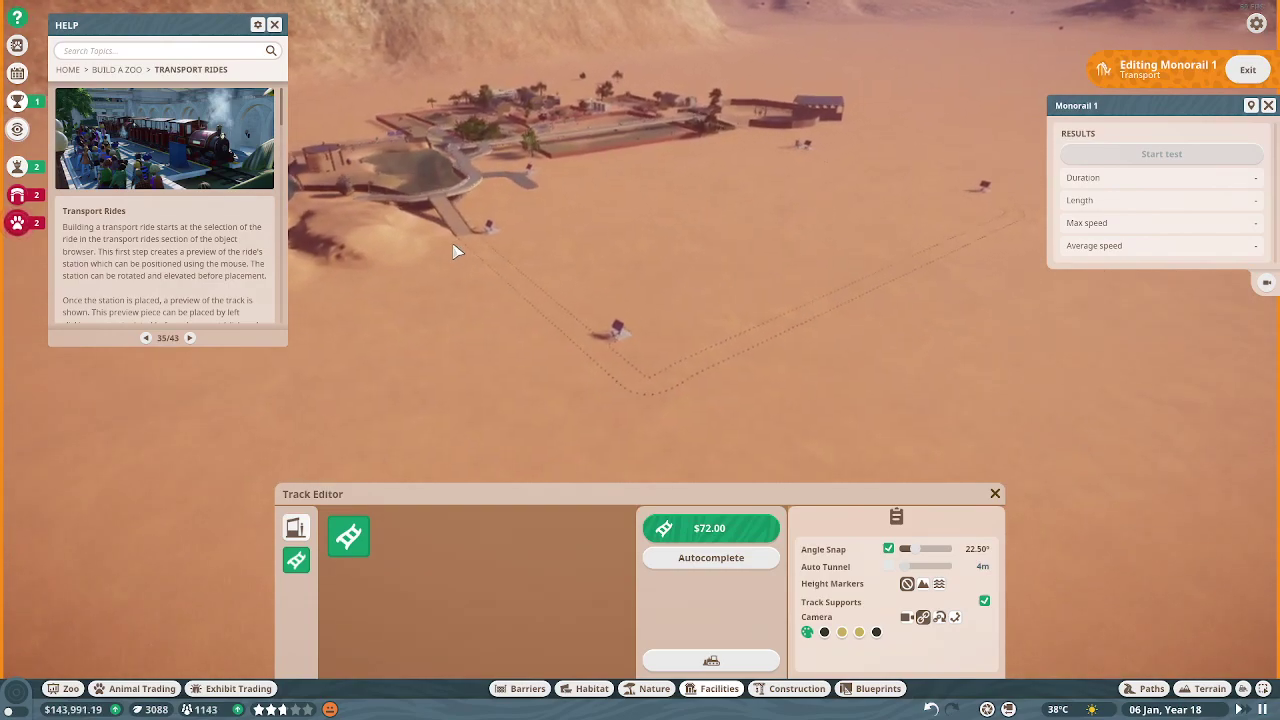
left_click_drag(478, 254, 512, 236)
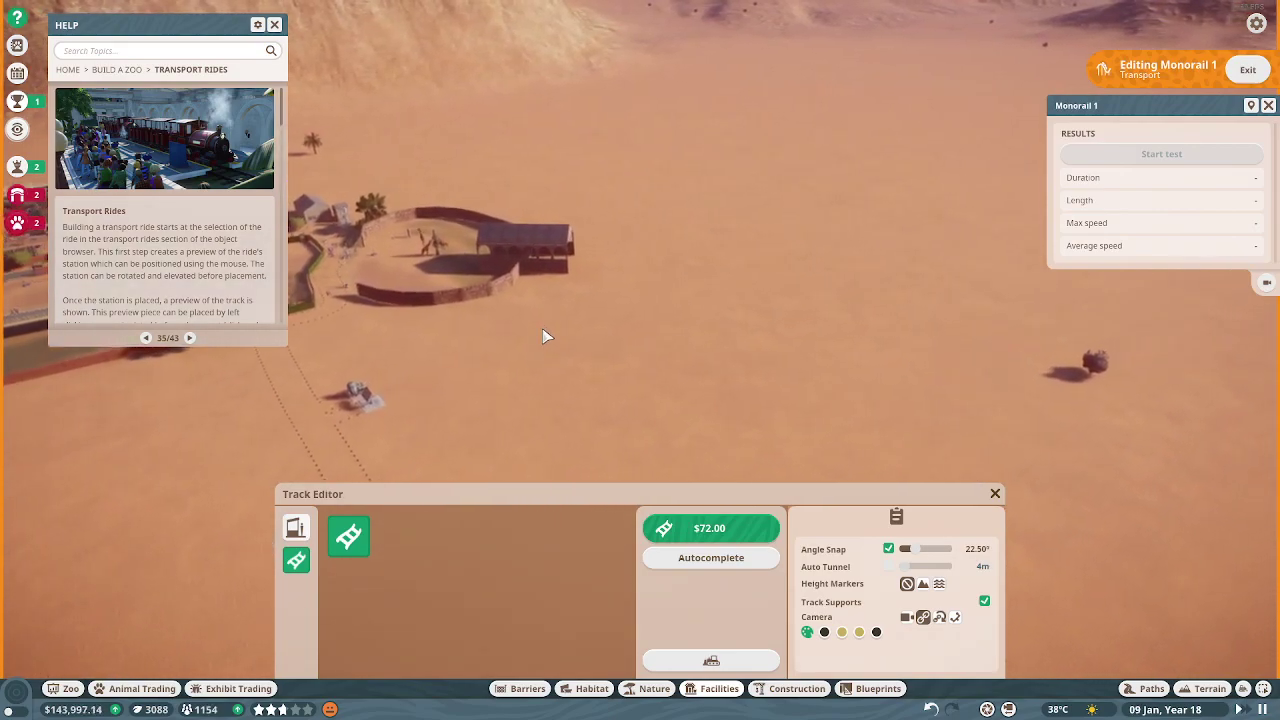
left_click_drag(530, 378, 668, 364)
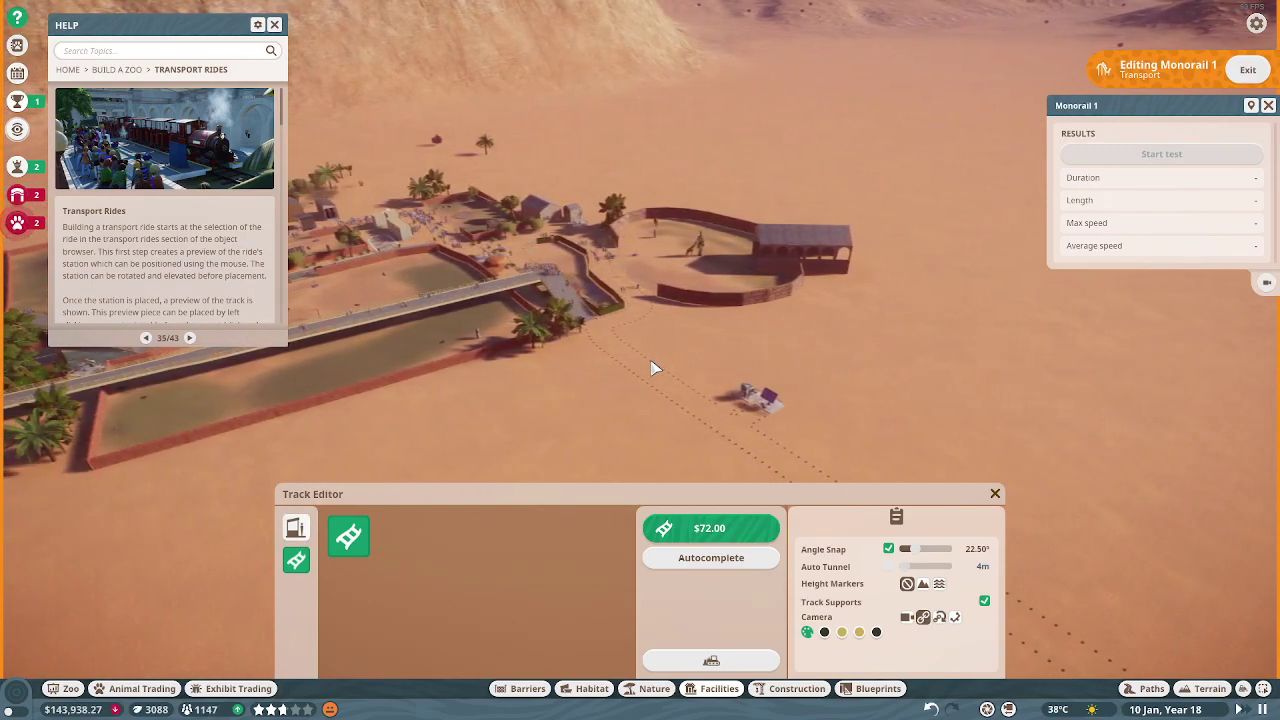
key("q")
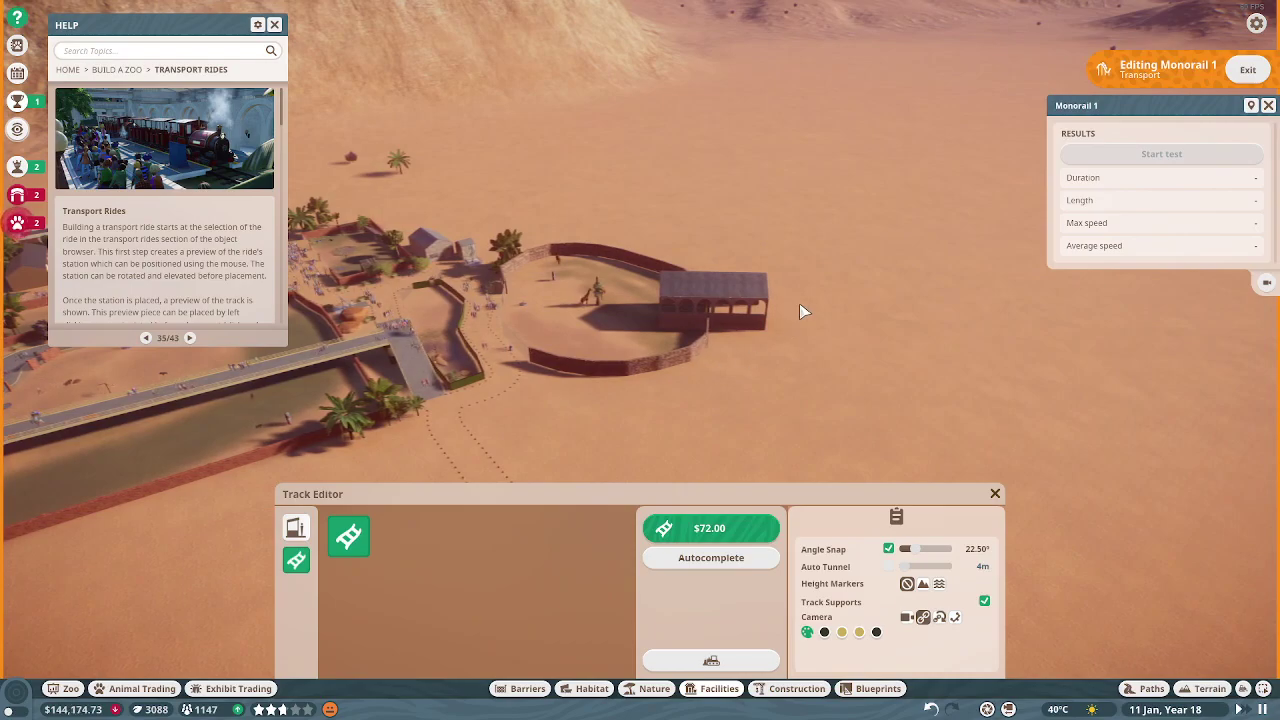
scroll(805, 290, "up", 5)
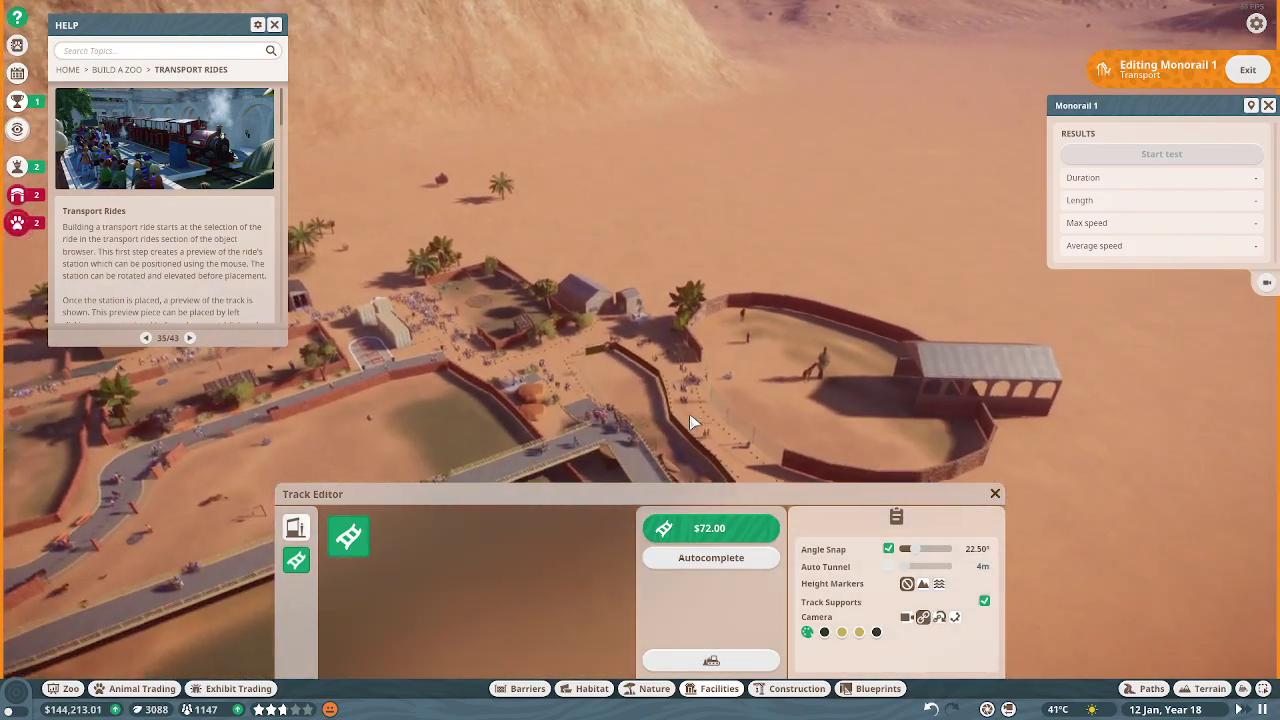
left_click_drag(703, 423, 451, 365)
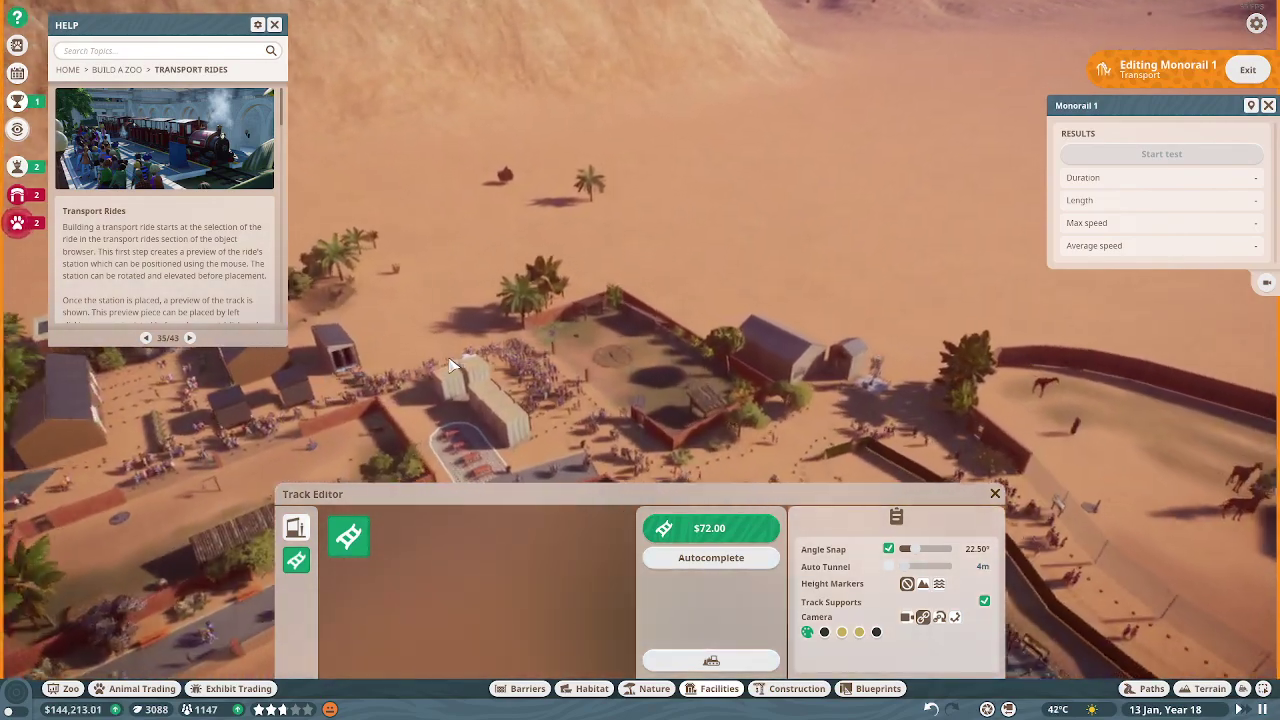
scroll(558, 311, "up", 5)
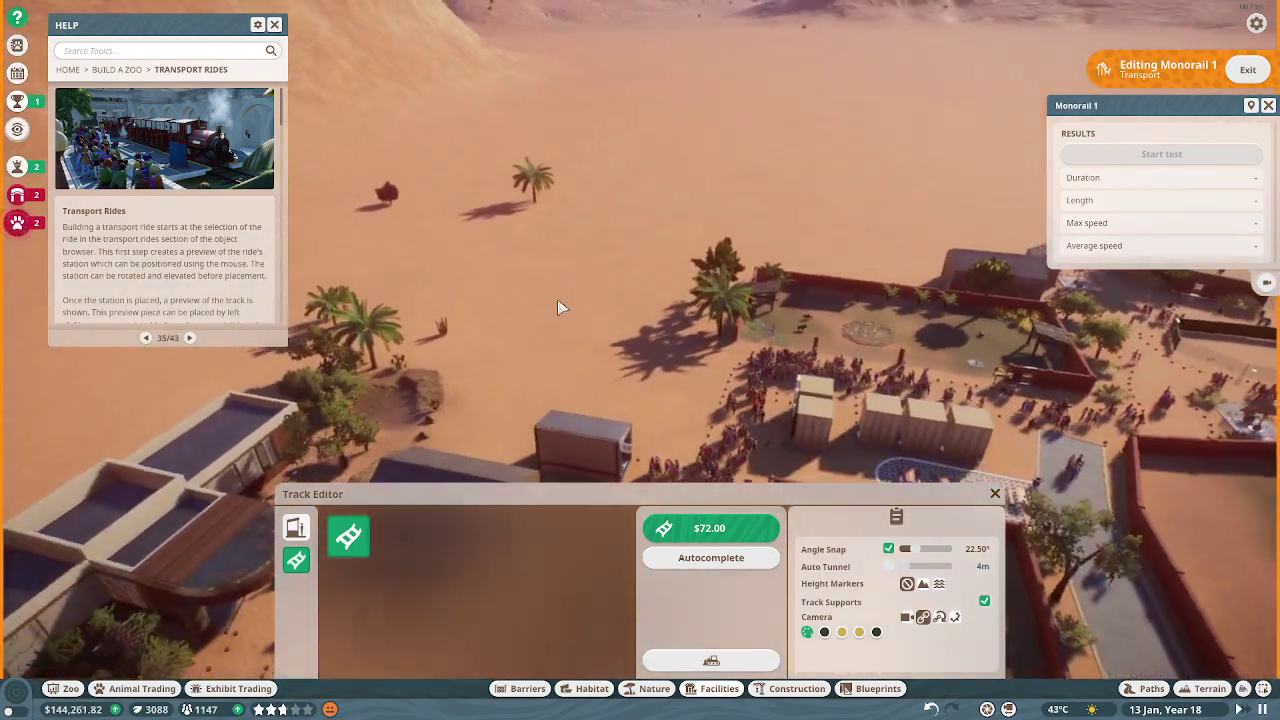
left_click_drag(558, 311, 553, 388)
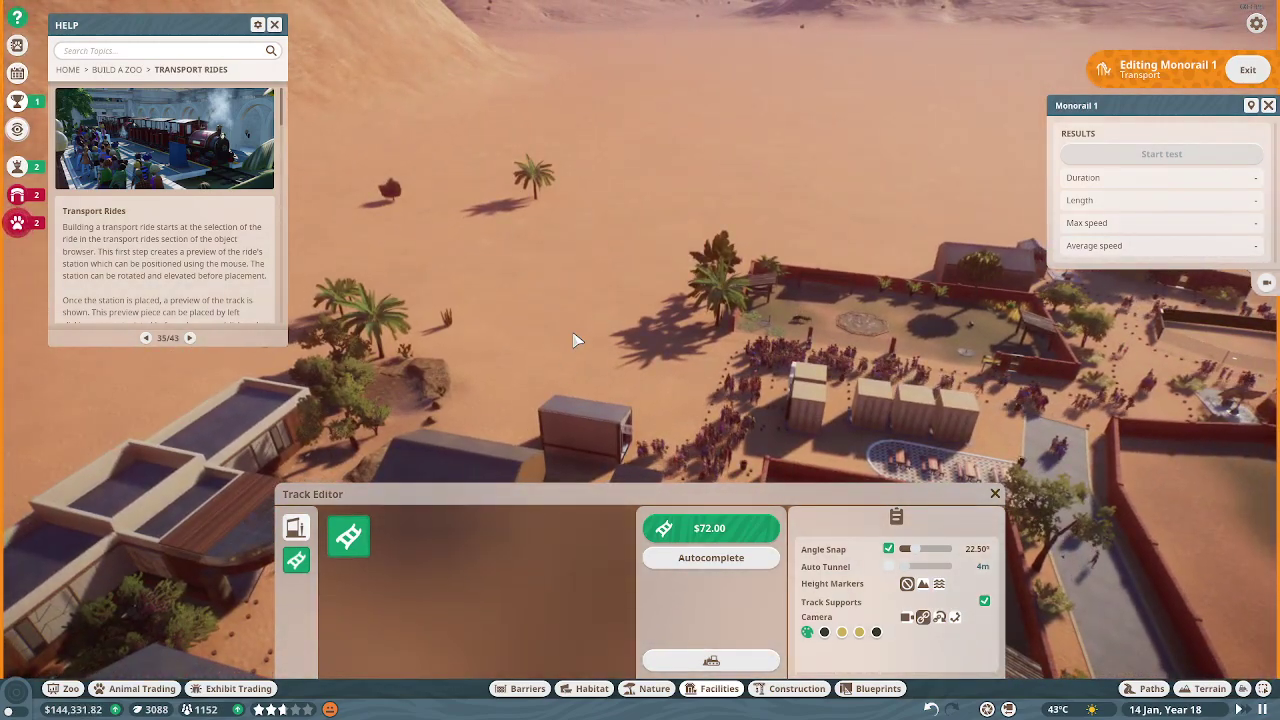
scroll(575, 340, "down", 6)
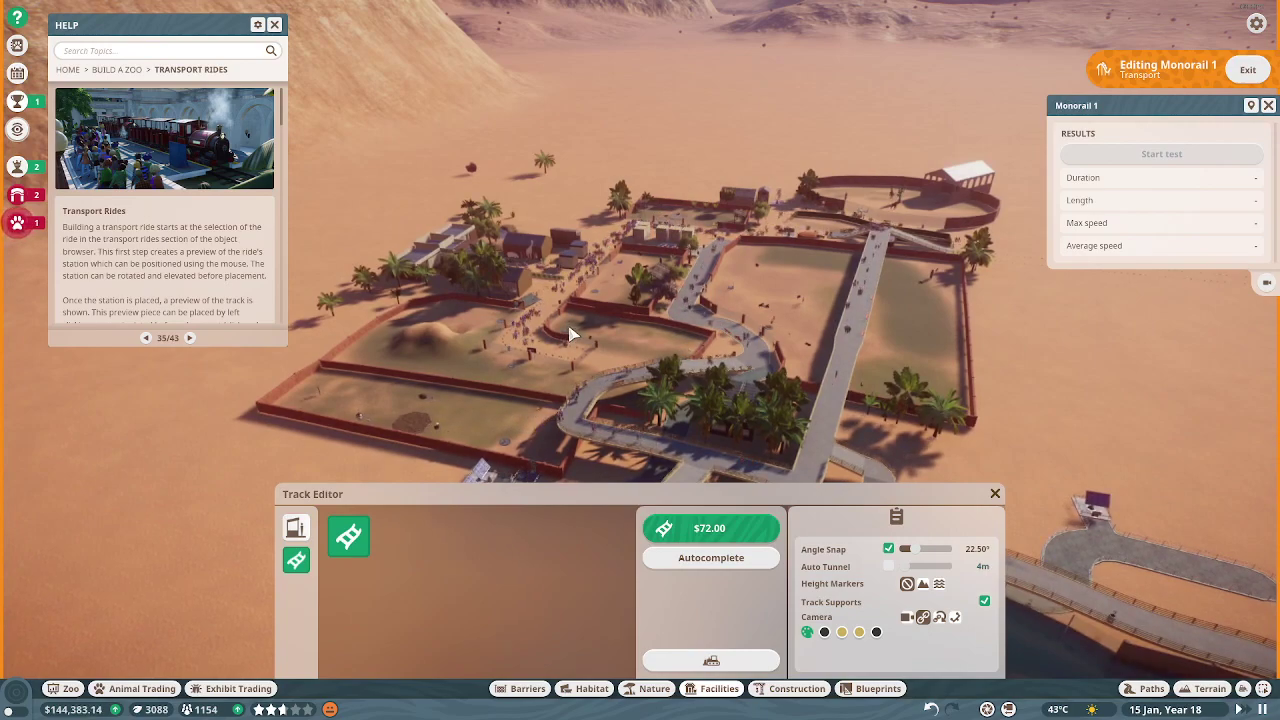
scroll(571, 334, "down", 4)
left_click_drag(571, 334, 772, 248)
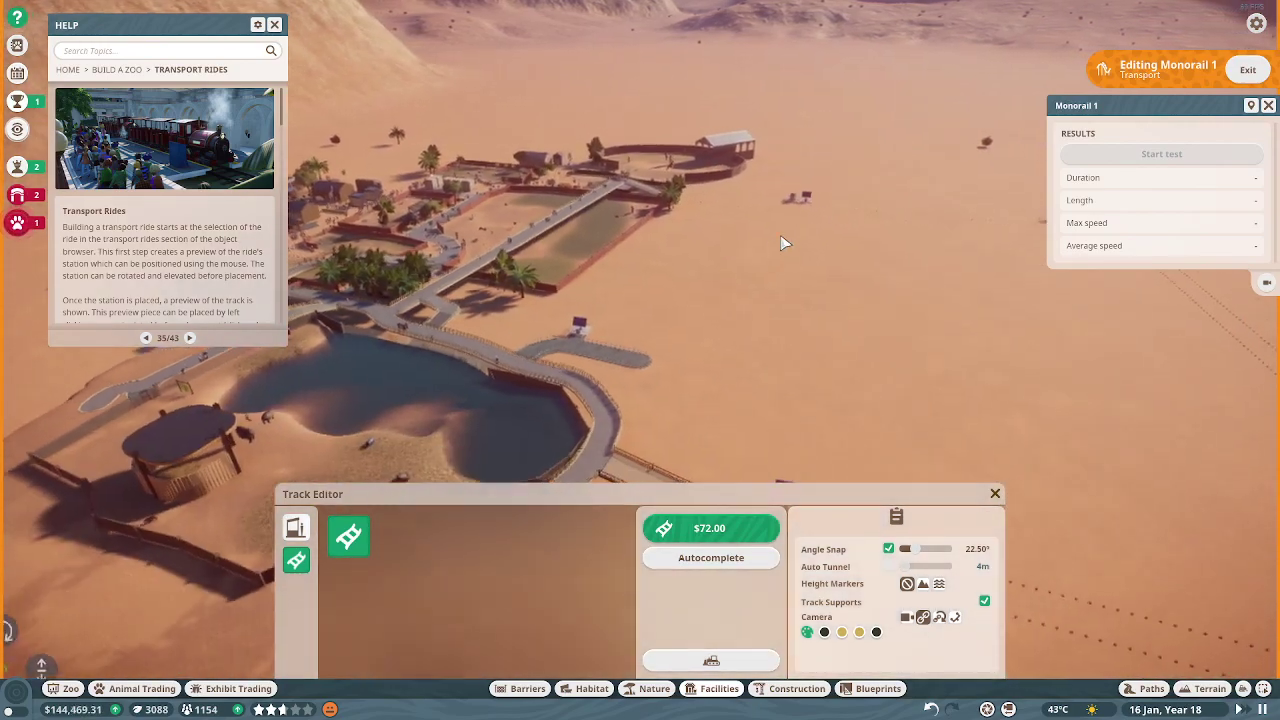
scroll(772, 248, "down", 4)
scroll(883, 263, "up", 4)
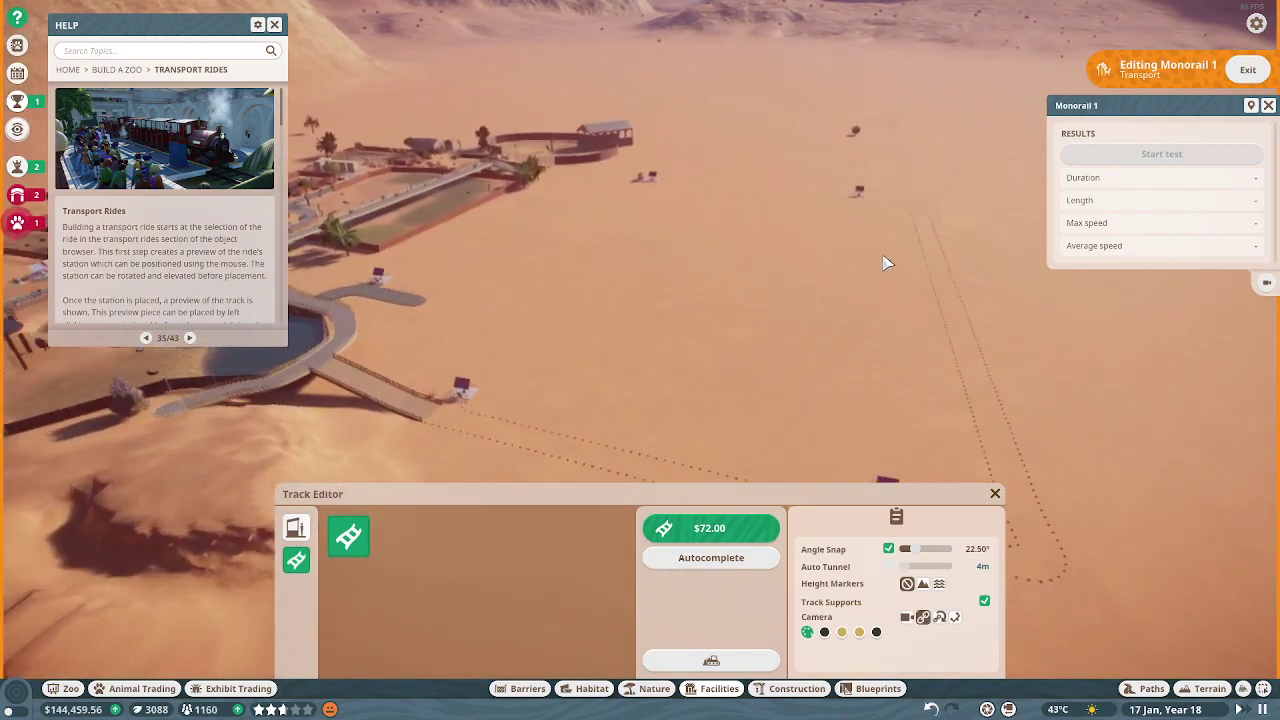
left_click_drag(883, 263, 790, 268)
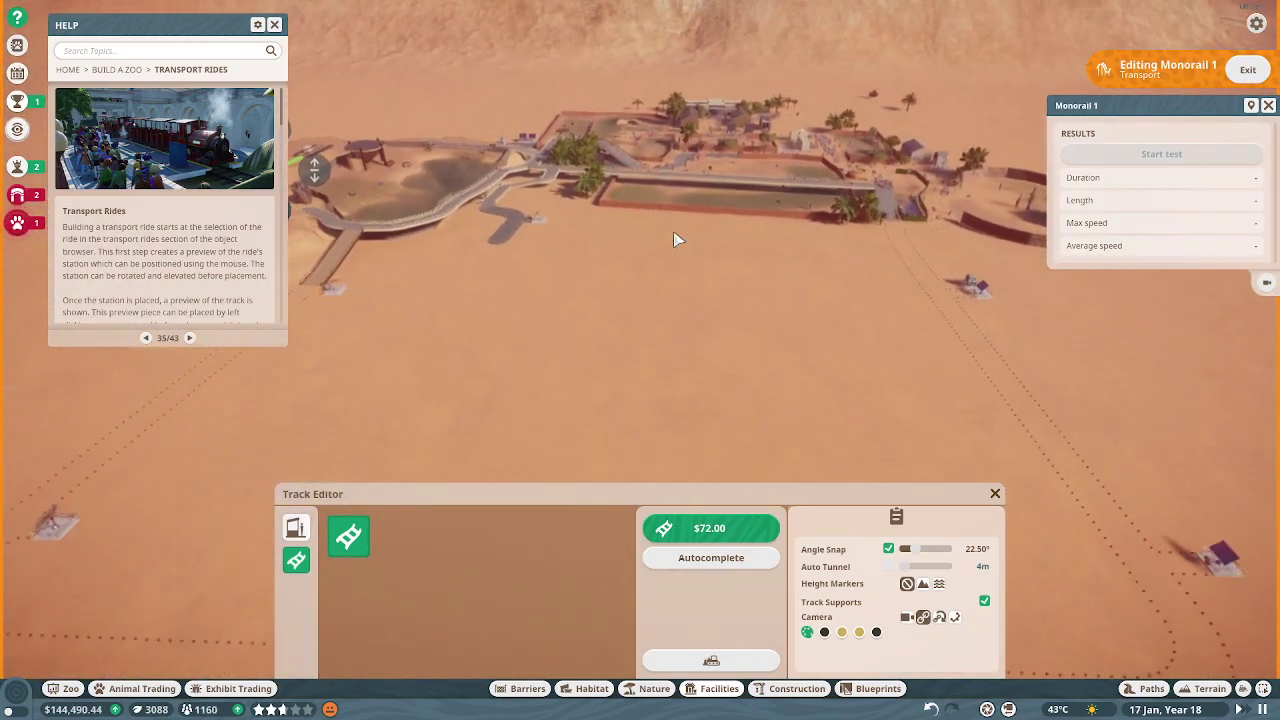
left_click_drag(970, 398, 871, 325)
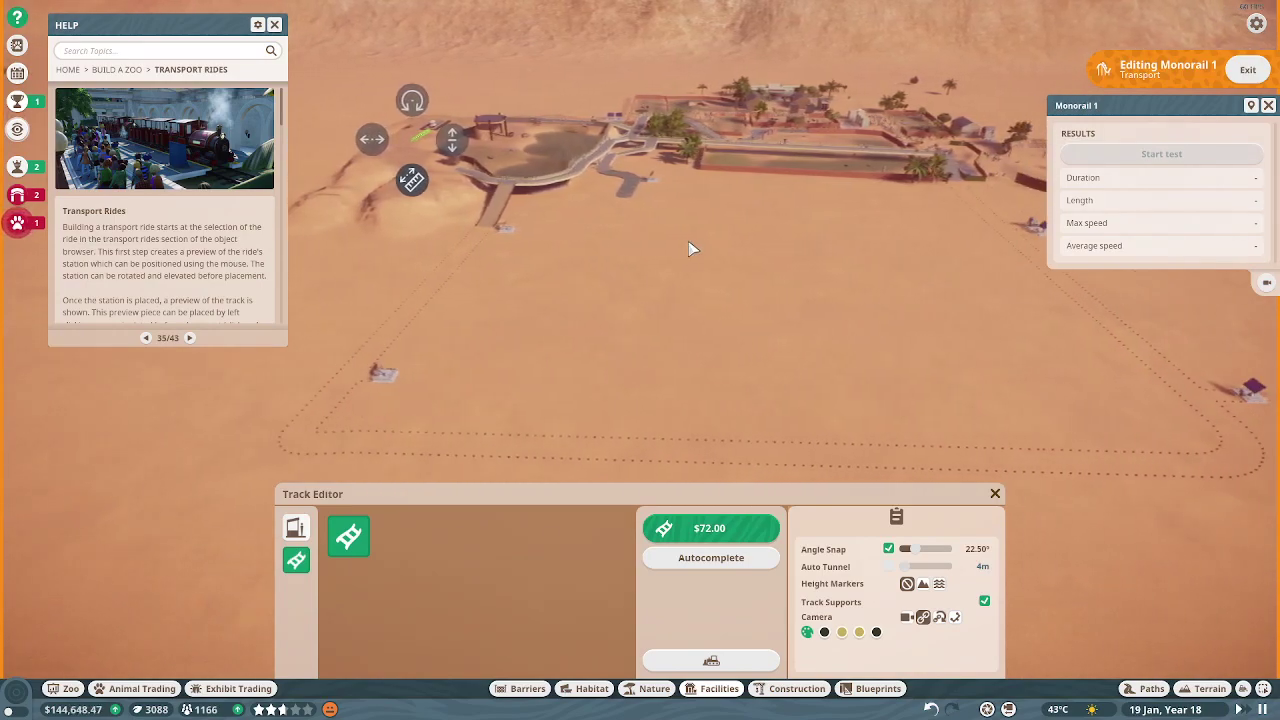
mouse_move(690, 248)
left_mouse_down()
mouse_move(562, 342)
mouse_move(828, 355)
left_mouse_up()
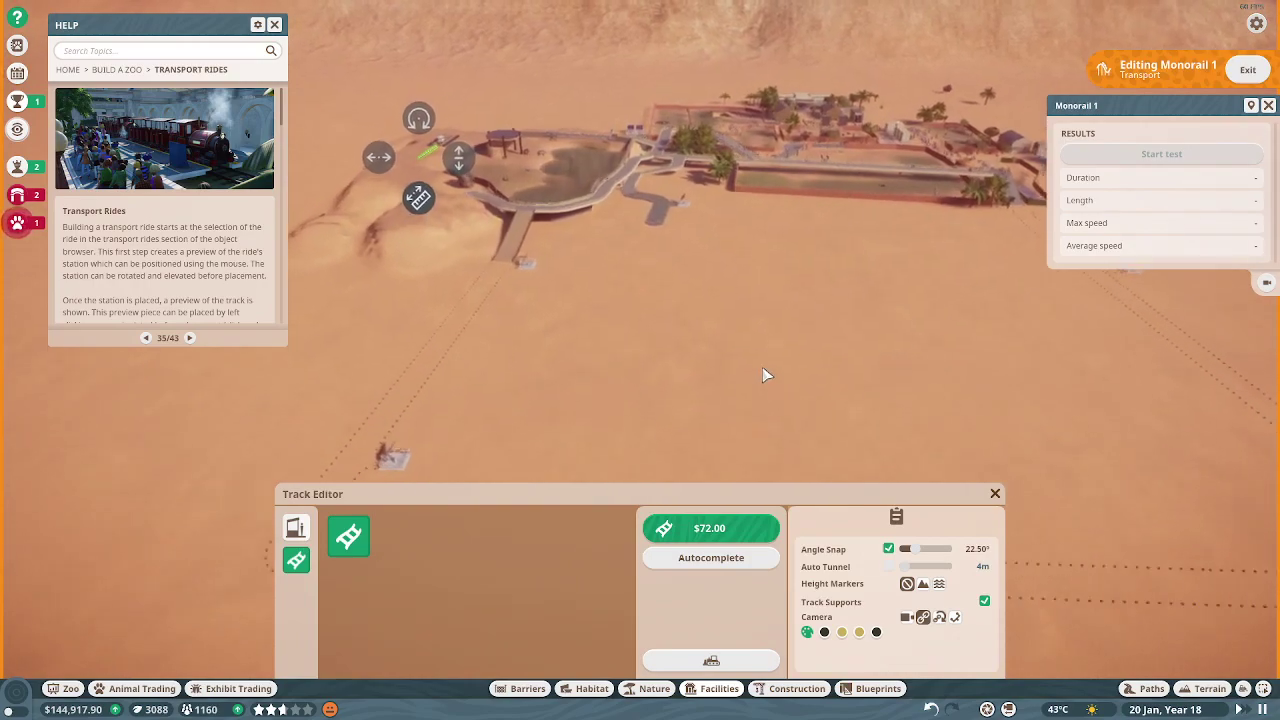
scroll(762, 375, "up", 5)
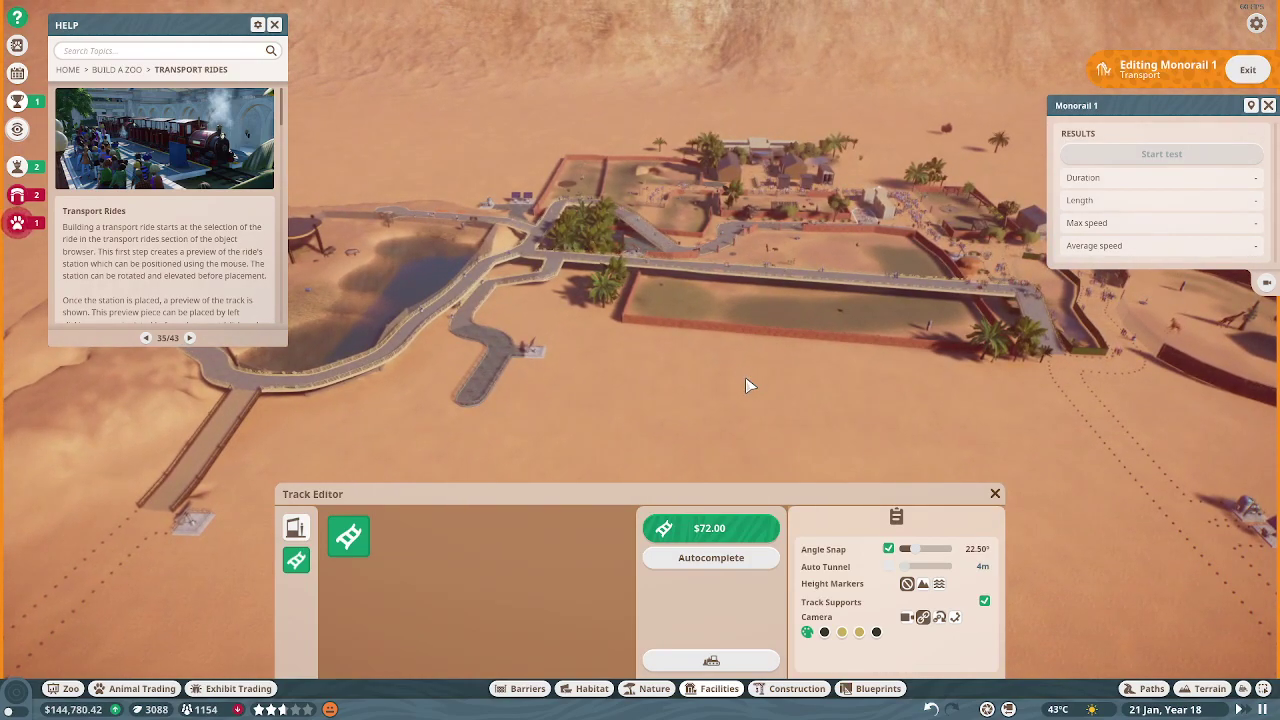
mouse_move(751, 386)
left_mouse_down()
mouse_move(548, 306)
mouse_move(430, 285)
mouse_move(672, 257)
left_mouse_up()
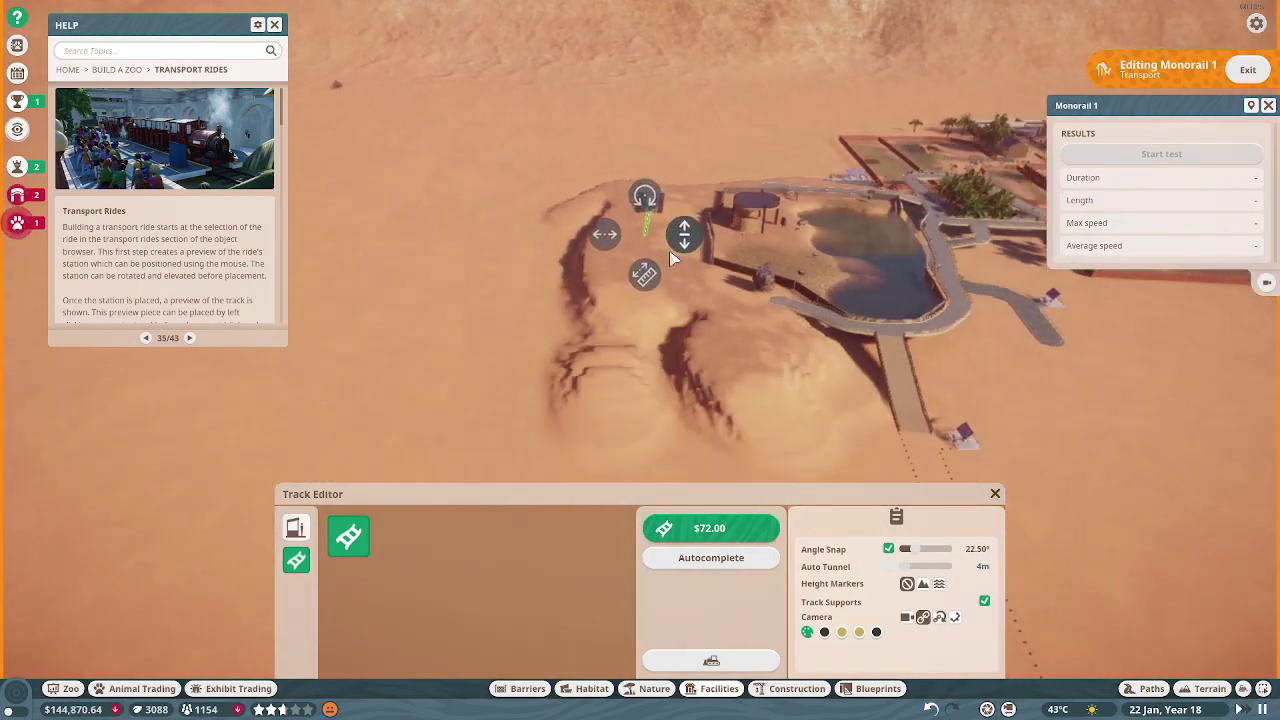
key("q")
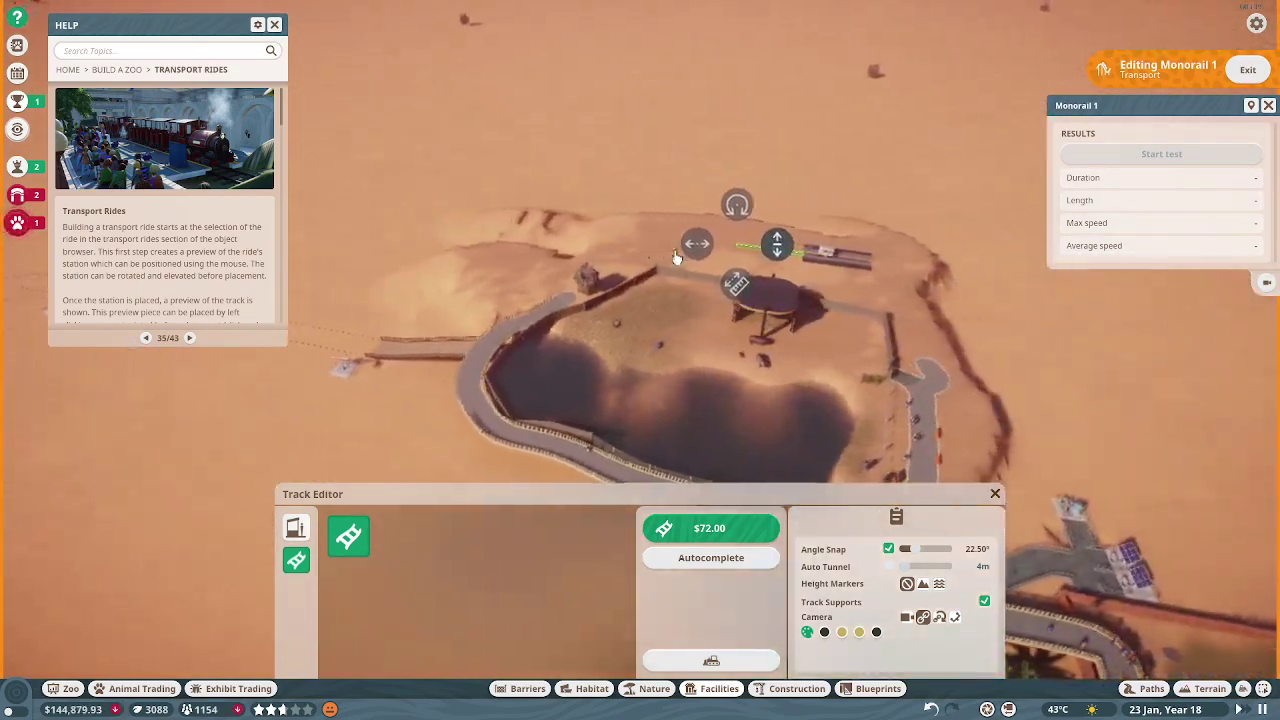
mouse_move(676, 257)
left_mouse_down()
mouse_move(645, 102)
mouse_move(420, 100)
mouse_move(380, 283)
left_mouse_up()
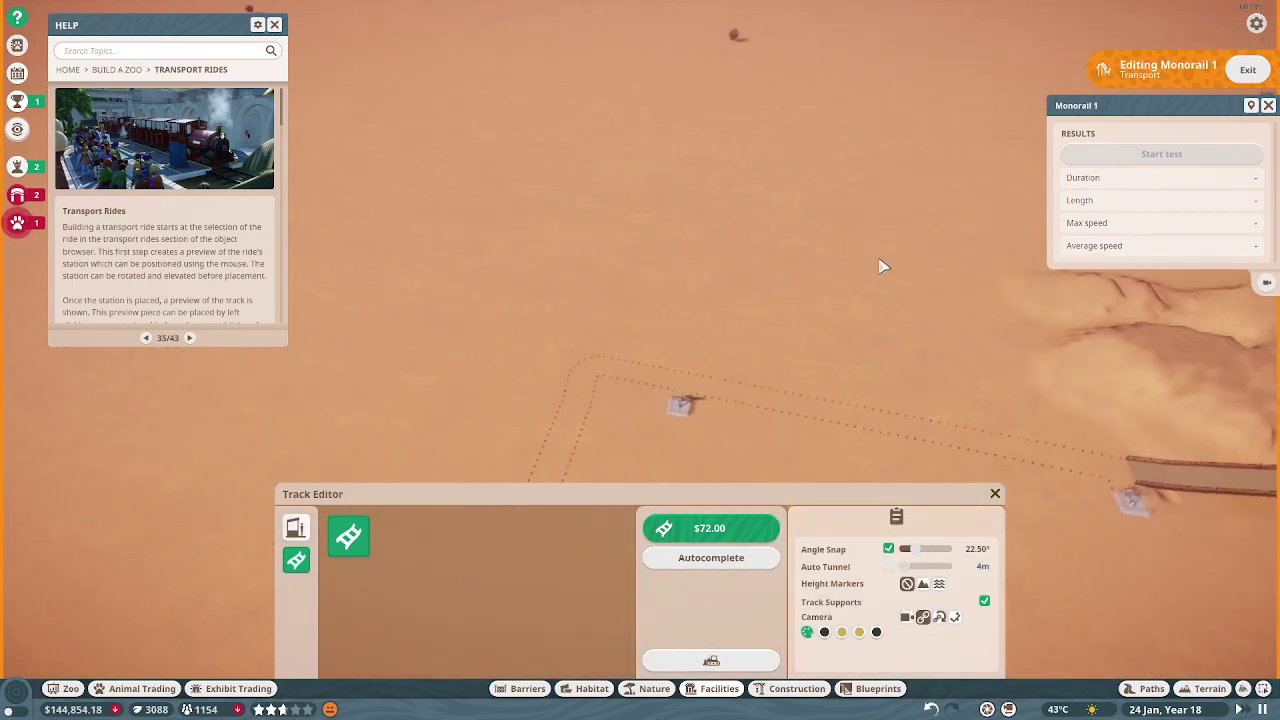
Lay seven $72 straight track pieces from the station around the dune toward the wetland.
key("q")
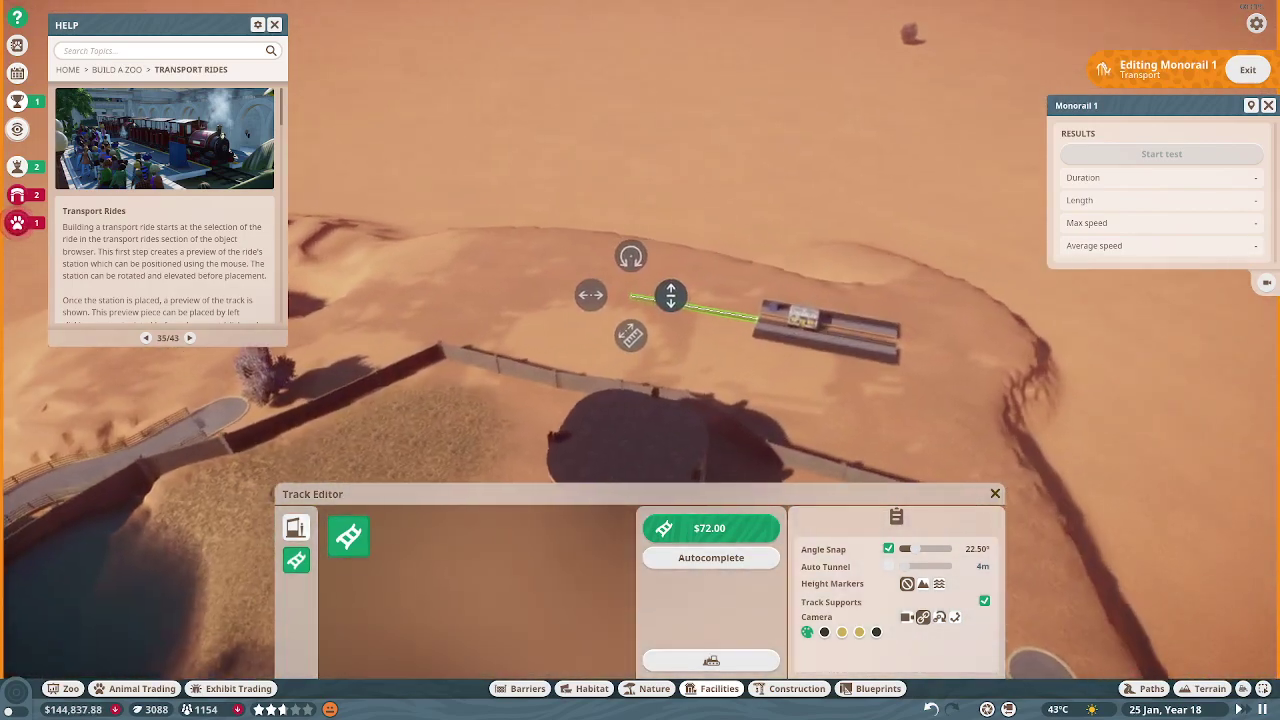
key("q")
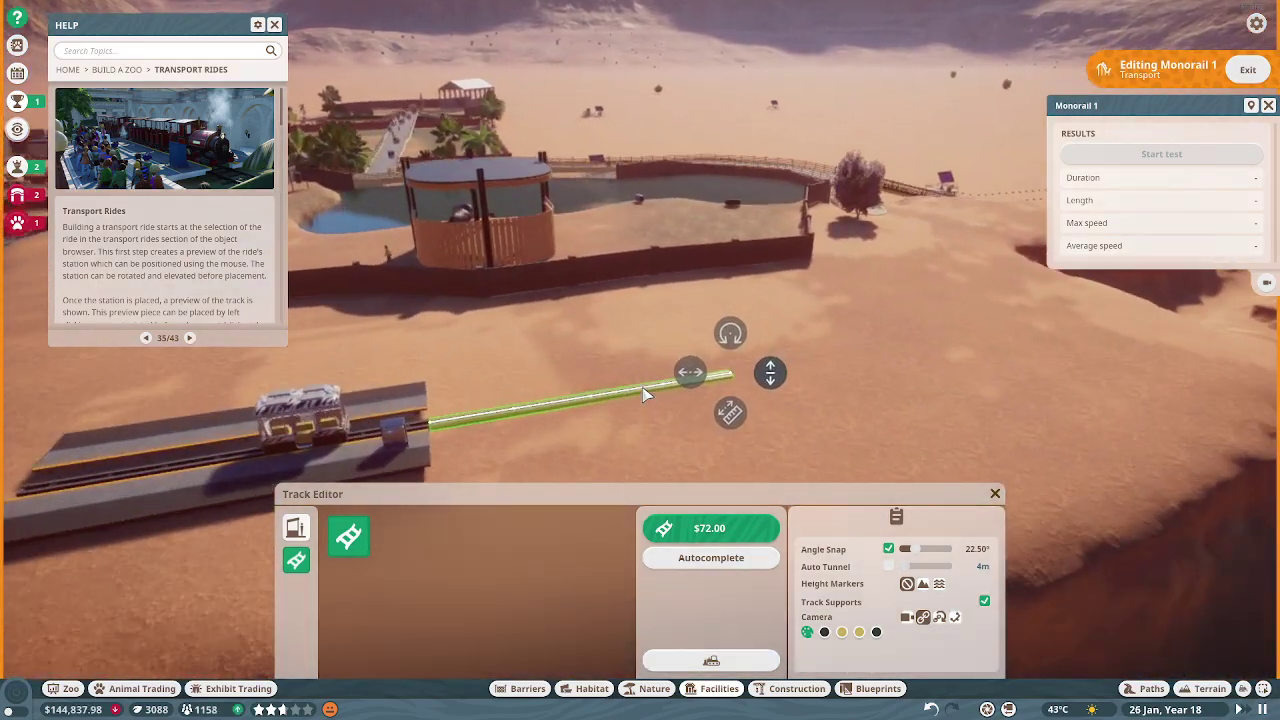
middle_click(645, 395)
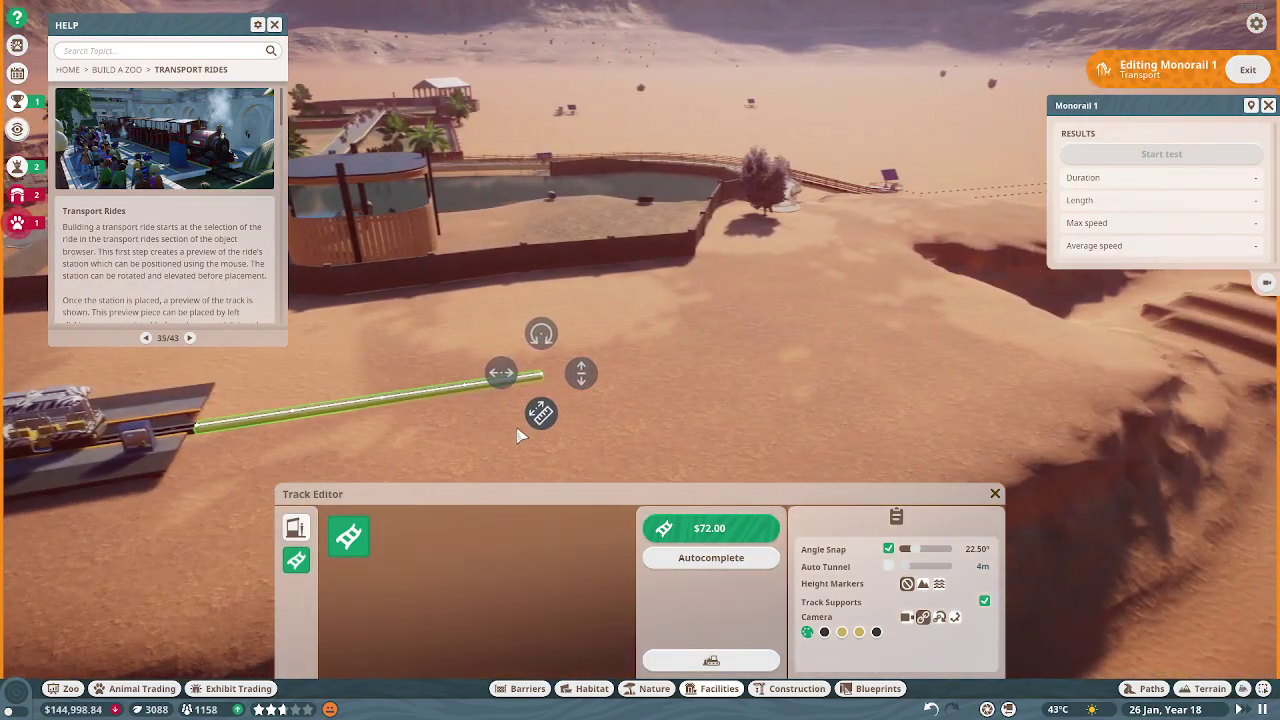
key("w")
left_click(699, 530)
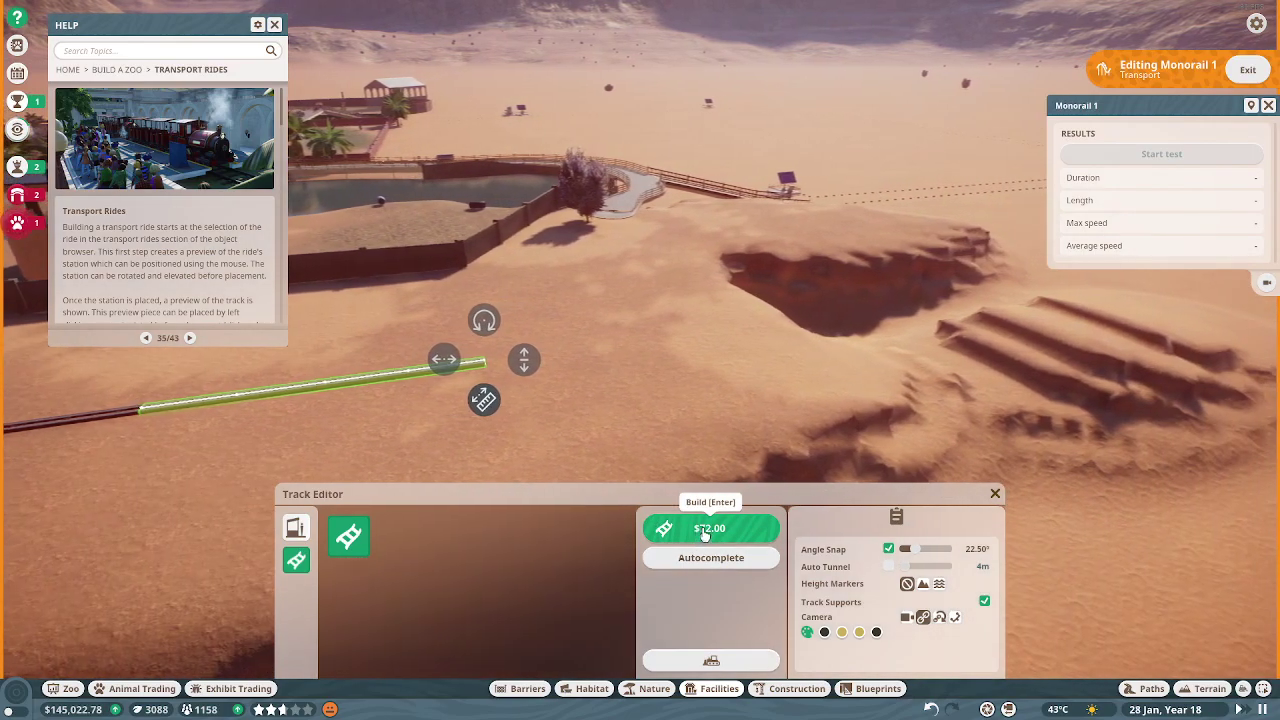
left_click(710, 532)
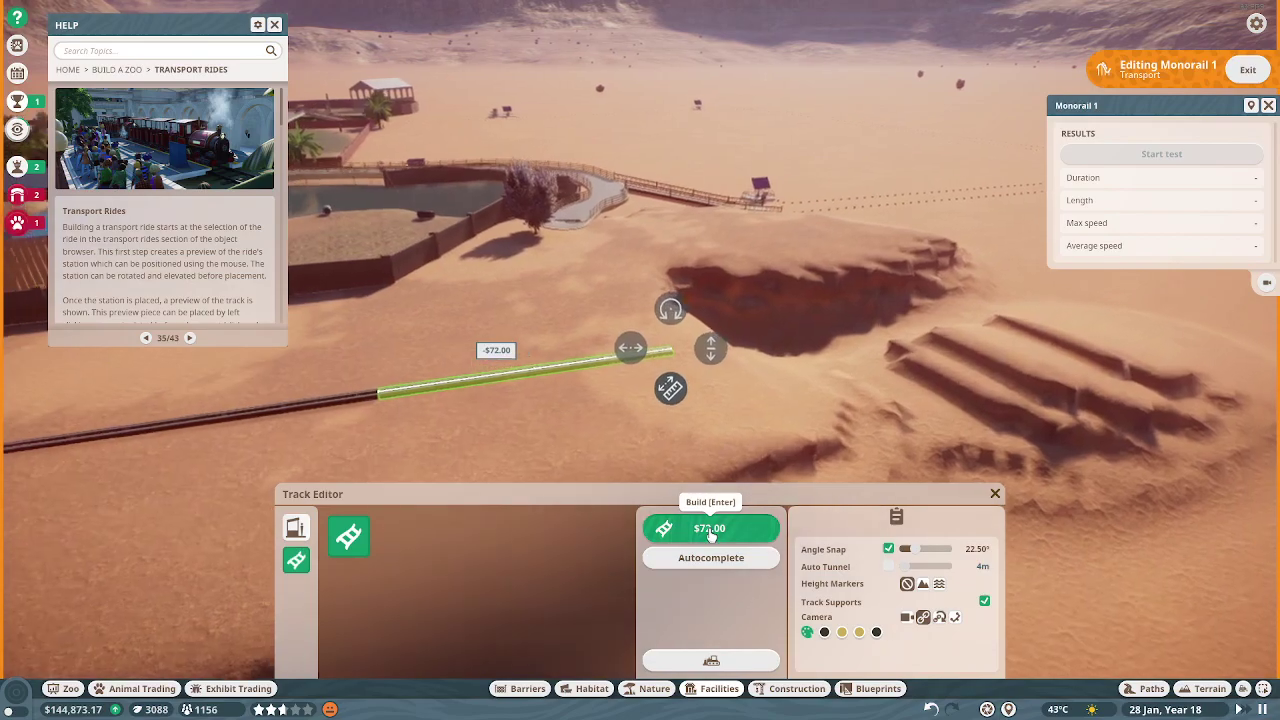
left_click(712, 532)
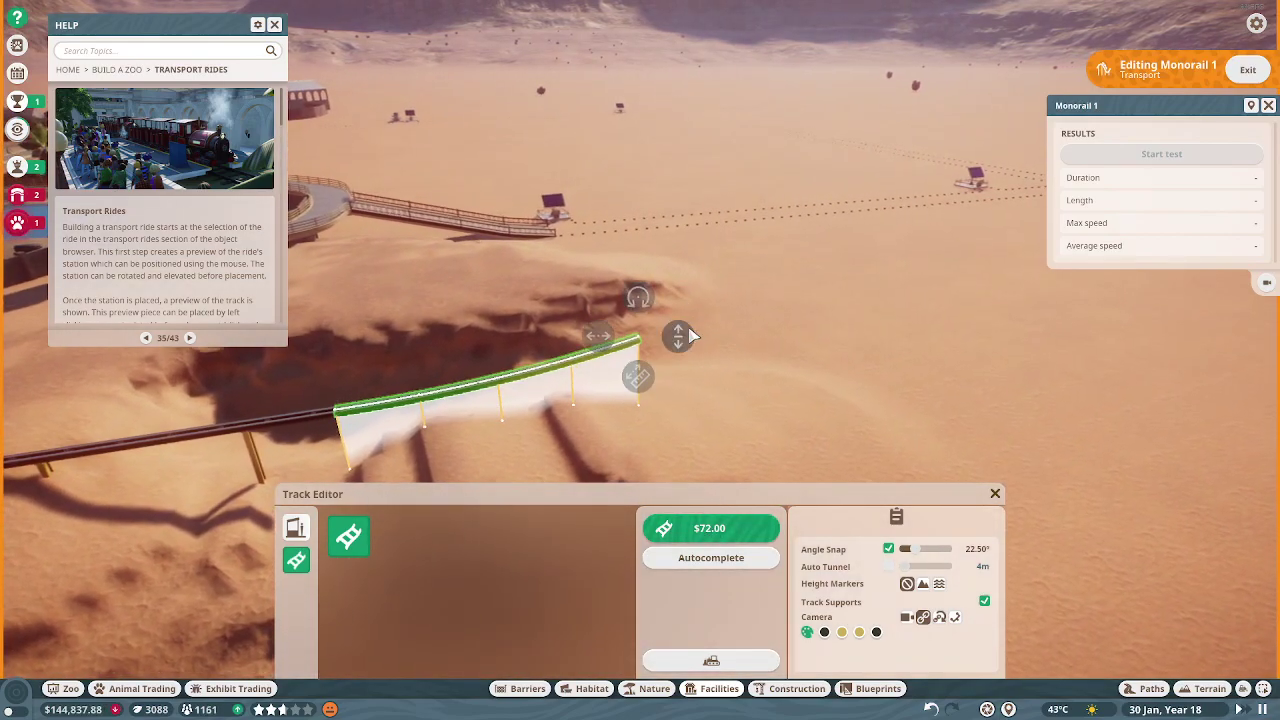
left_click(710, 528)
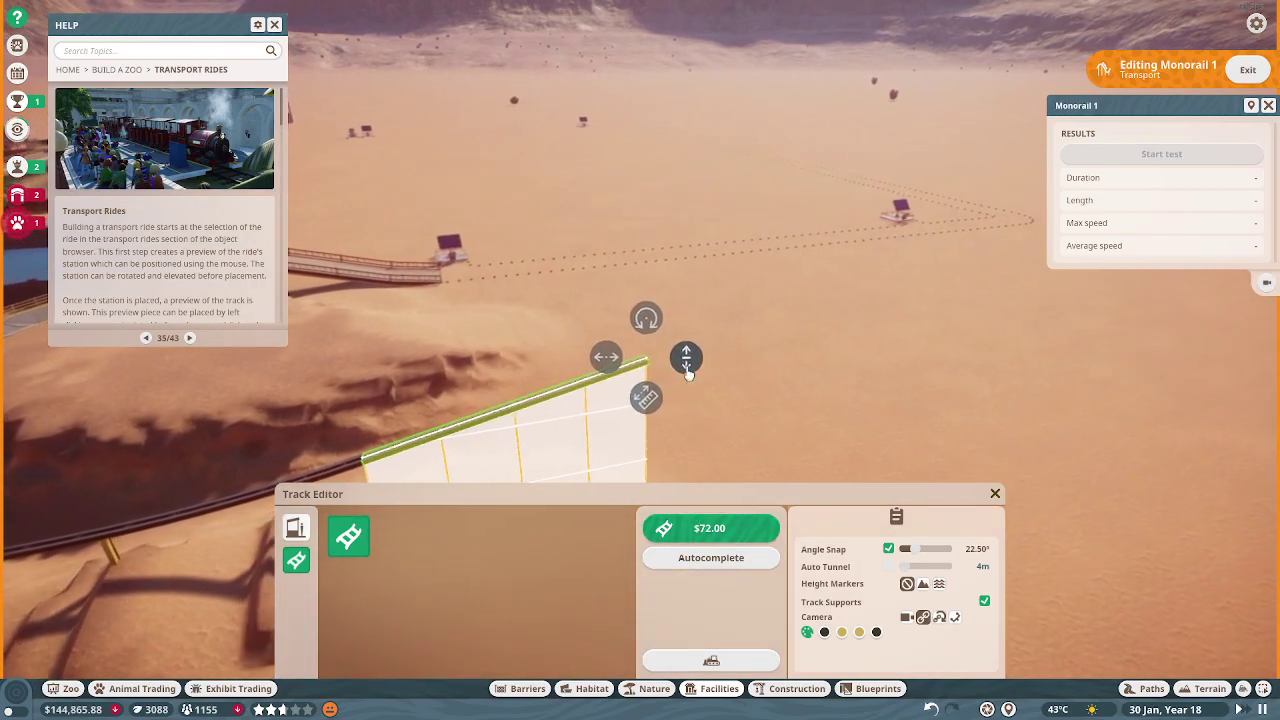
left_click(710, 528)
key("q")
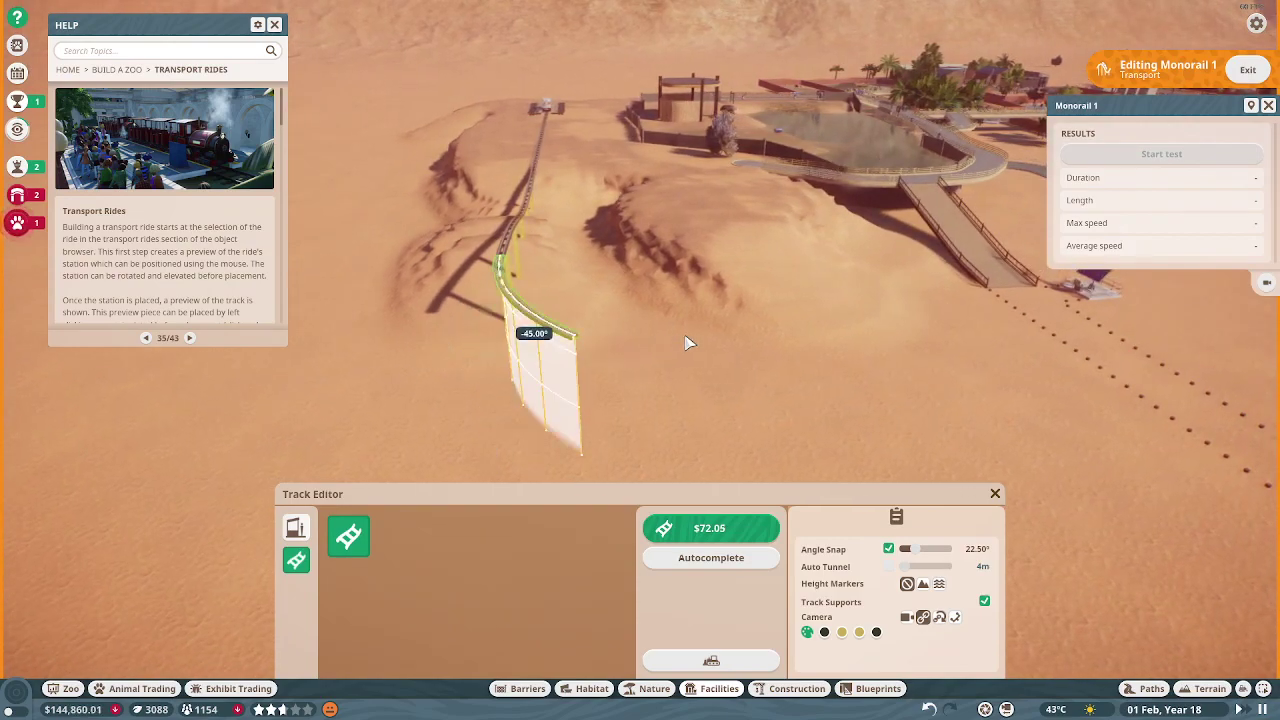
left_click(710, 528)
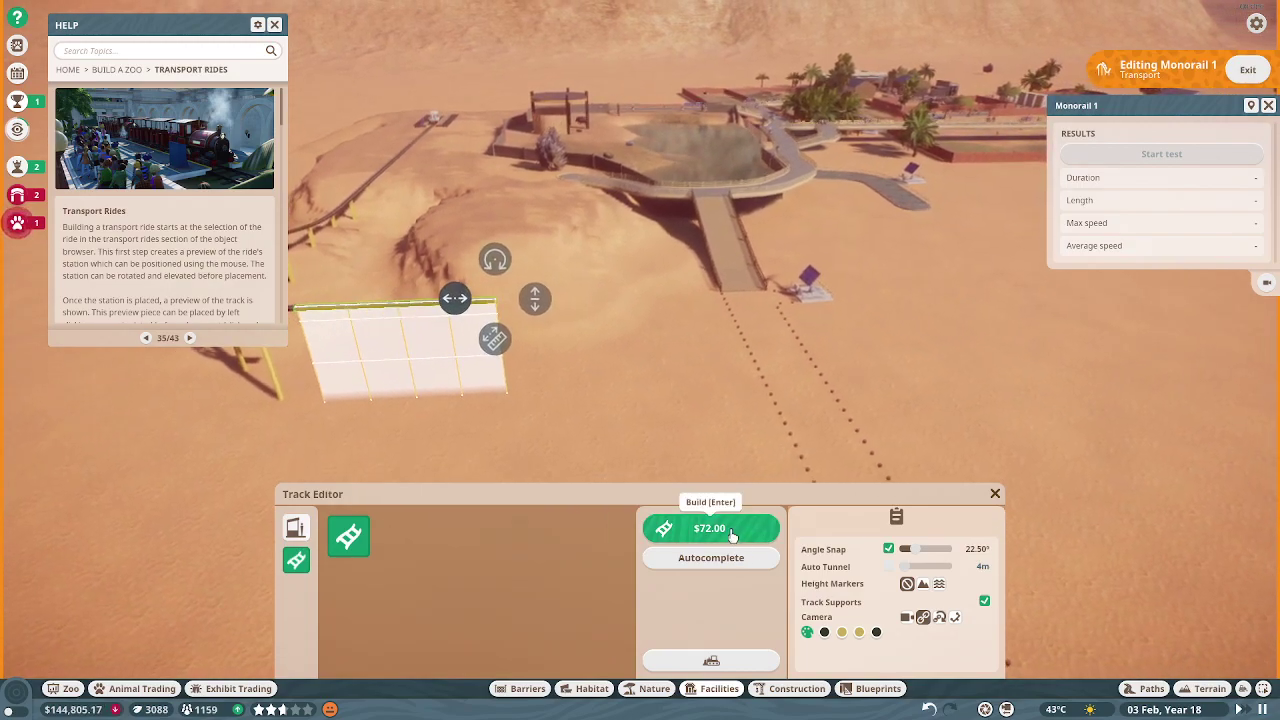
left_click(710, 528)
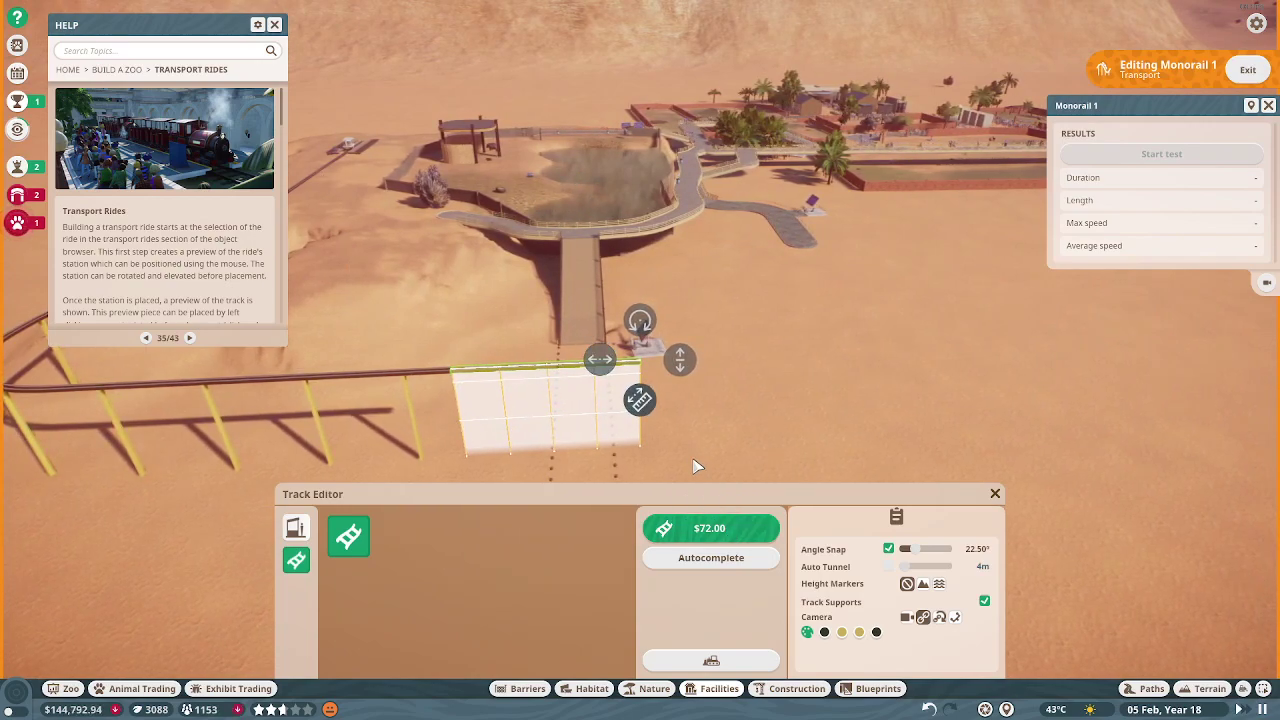
Build and angle three more track pieces heading past the wetland habitat.
left_click(708, 530)
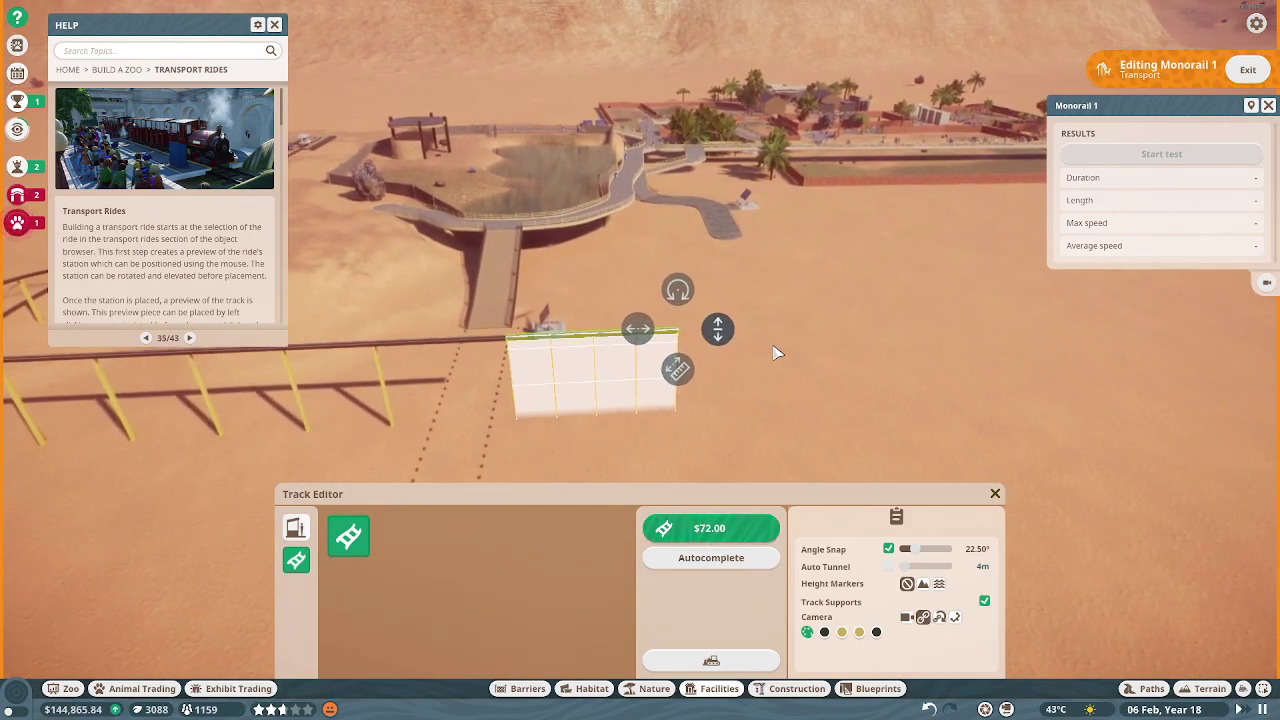
left_click_drag(703, 335, 482, 352)
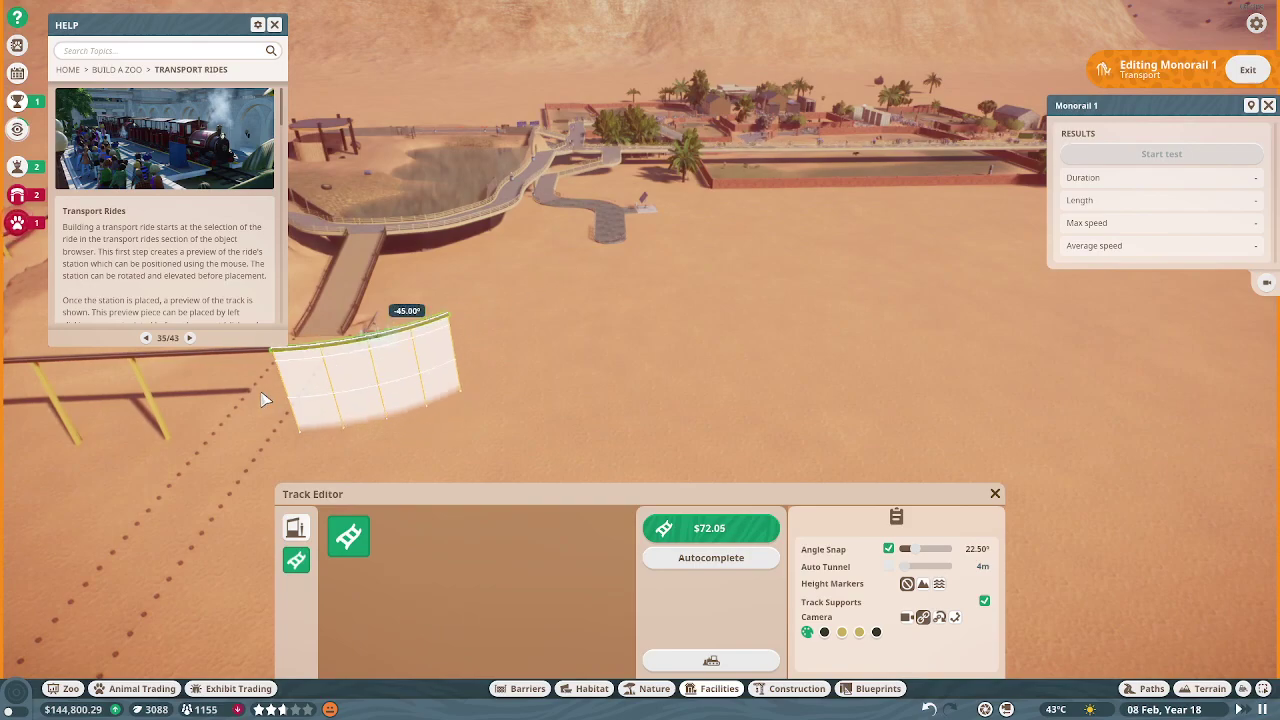
mouse_move(266, 400)
left_mouse_down()
mouse_move(570, 380)
mouse_move(545, 355)
left_mouse_up()
left_click(608, 396)
left_click(592, 358)
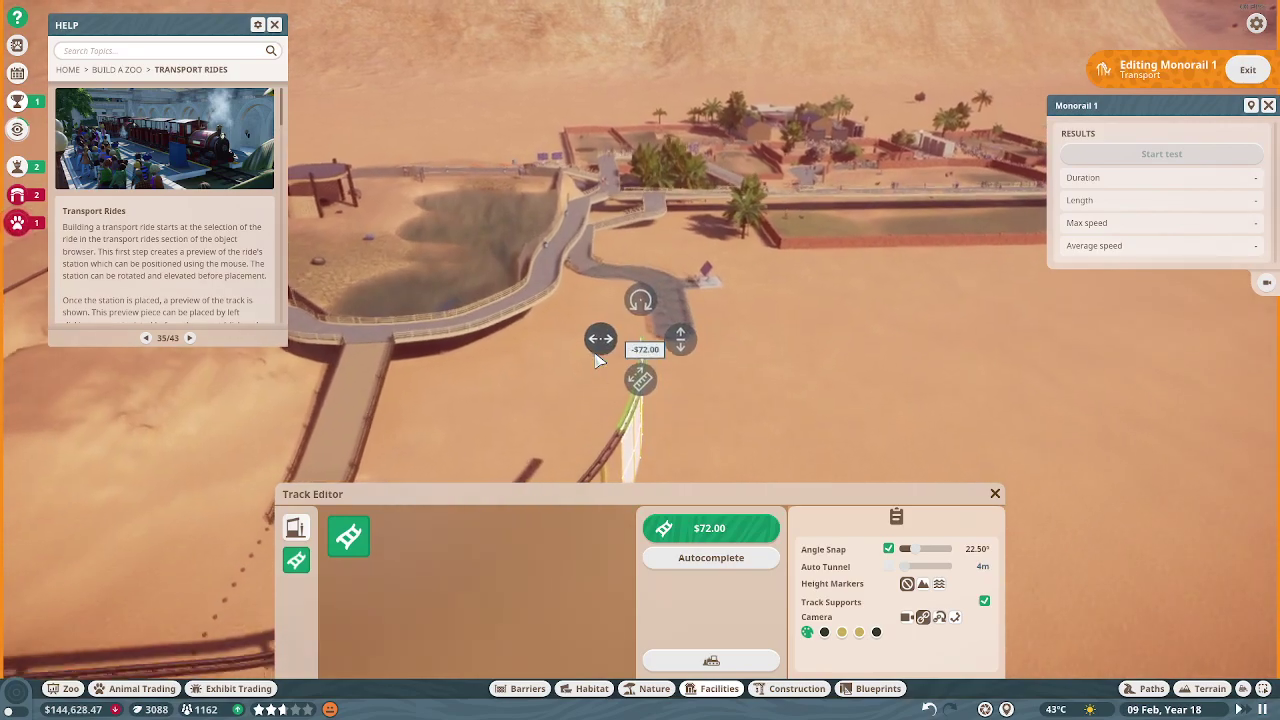
left_click_drag(700, 330, 609, 373)
scroll(610, 373, "down", 2)
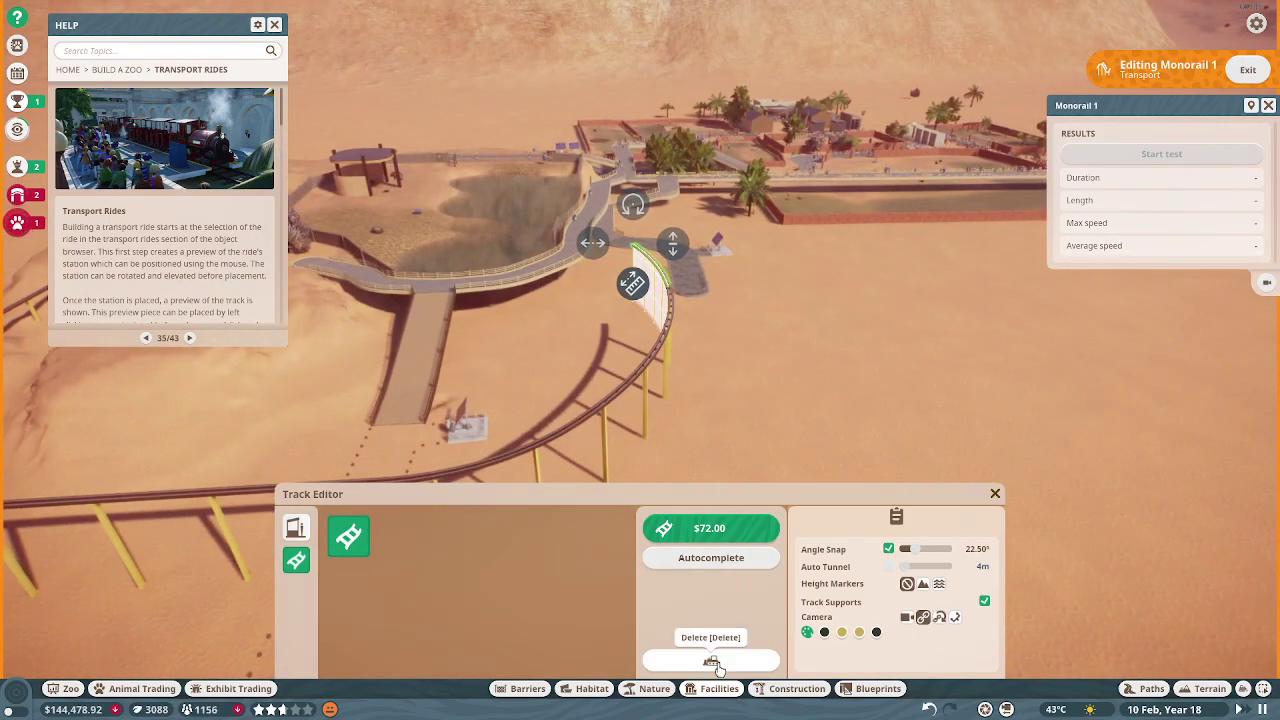
Delete the two misplaced curved pieces and rebuild the track beyond the lake walkway.
left_click(712, 663)
left_click(712, 663)
left_click_drag(640, 330, 540, 400)
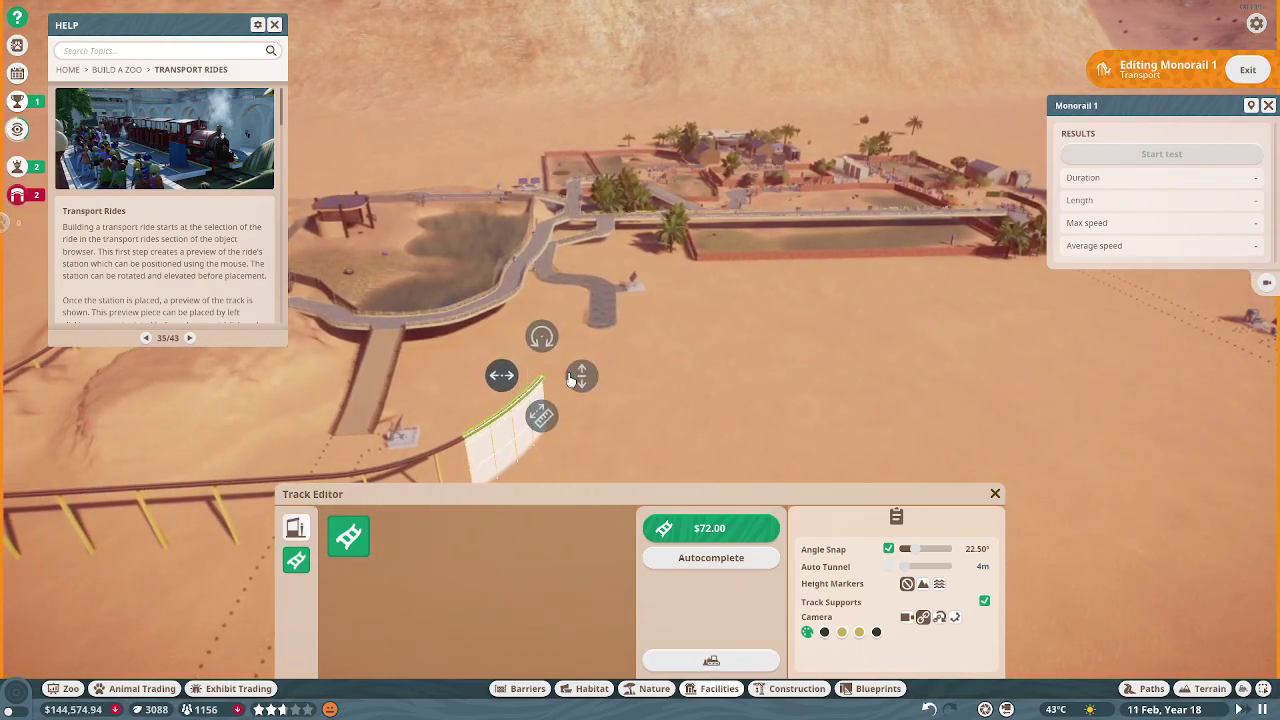
left_click(562, 378)
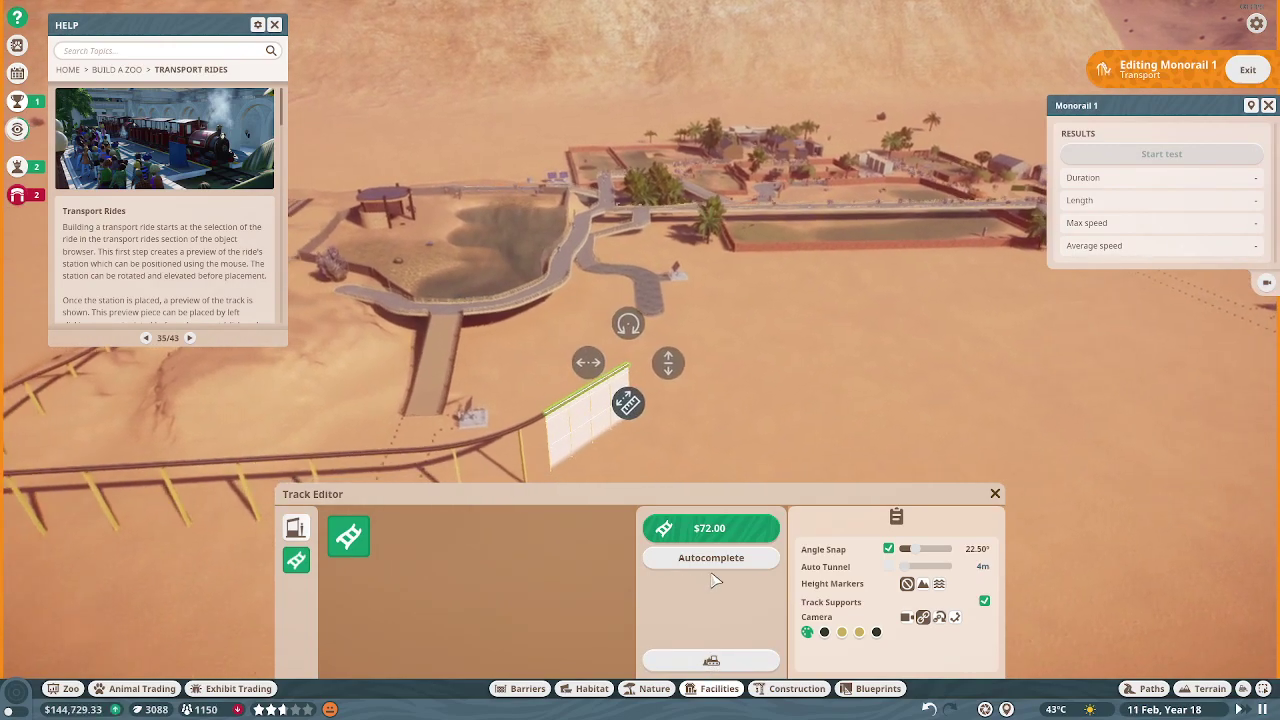
left_click(710, 528)
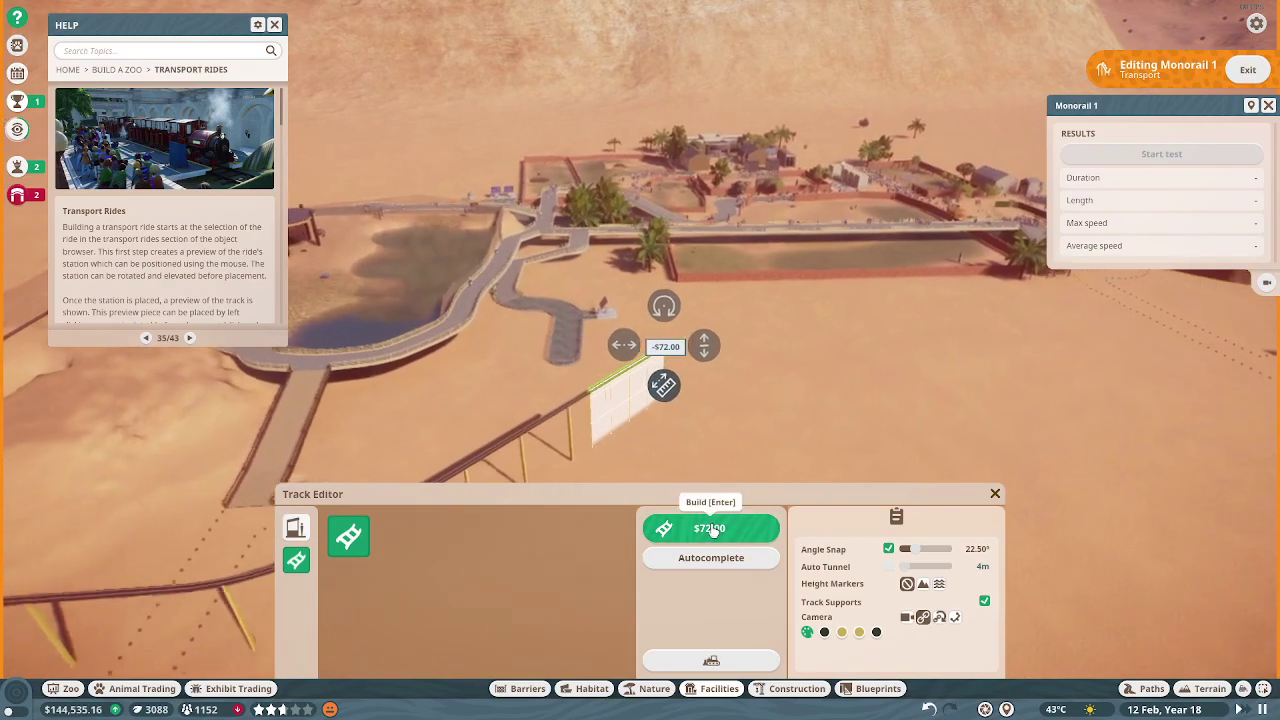
left_click(712, 530)
key("a")
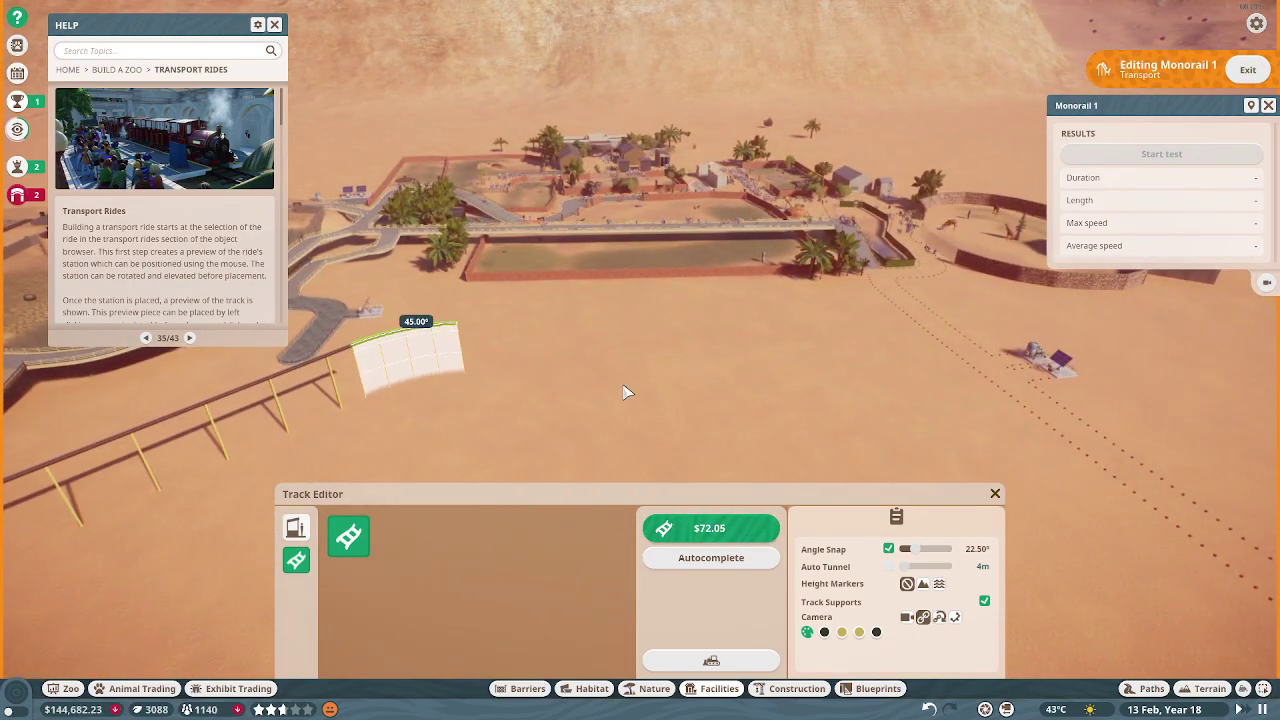
Build six more track pieces curving across the desert past the habitat building.
key("q")
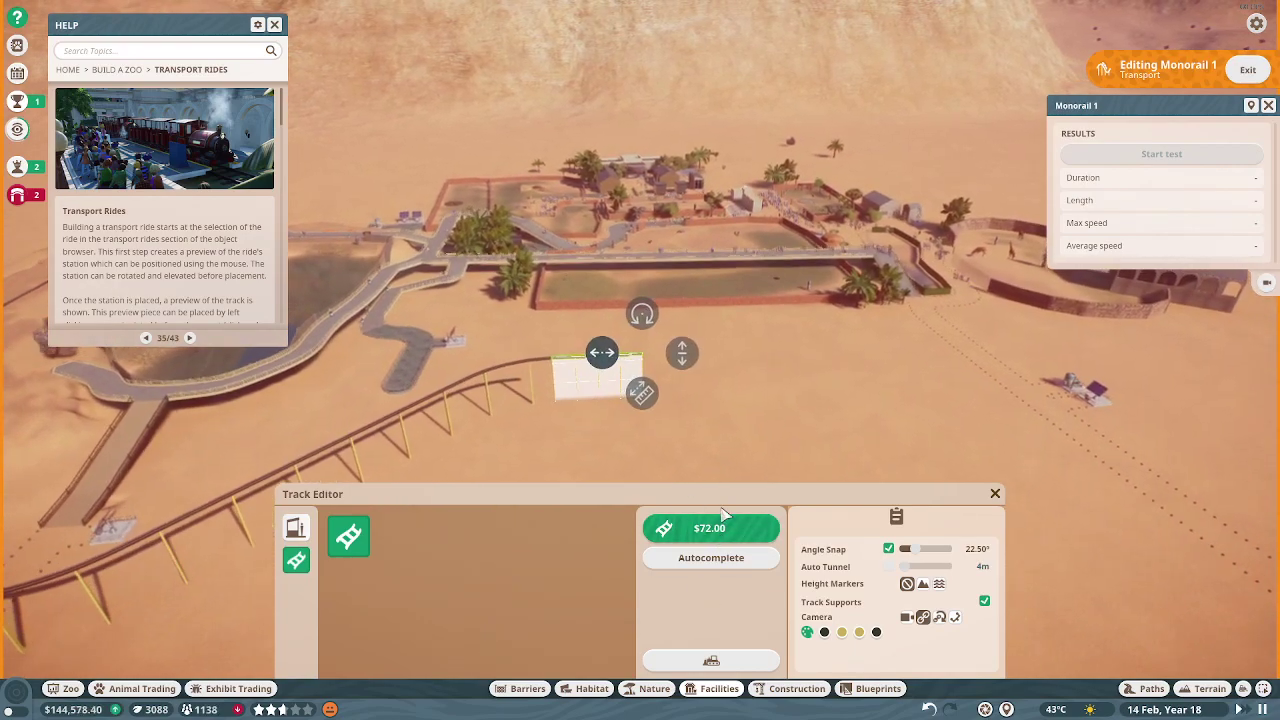
key("e")
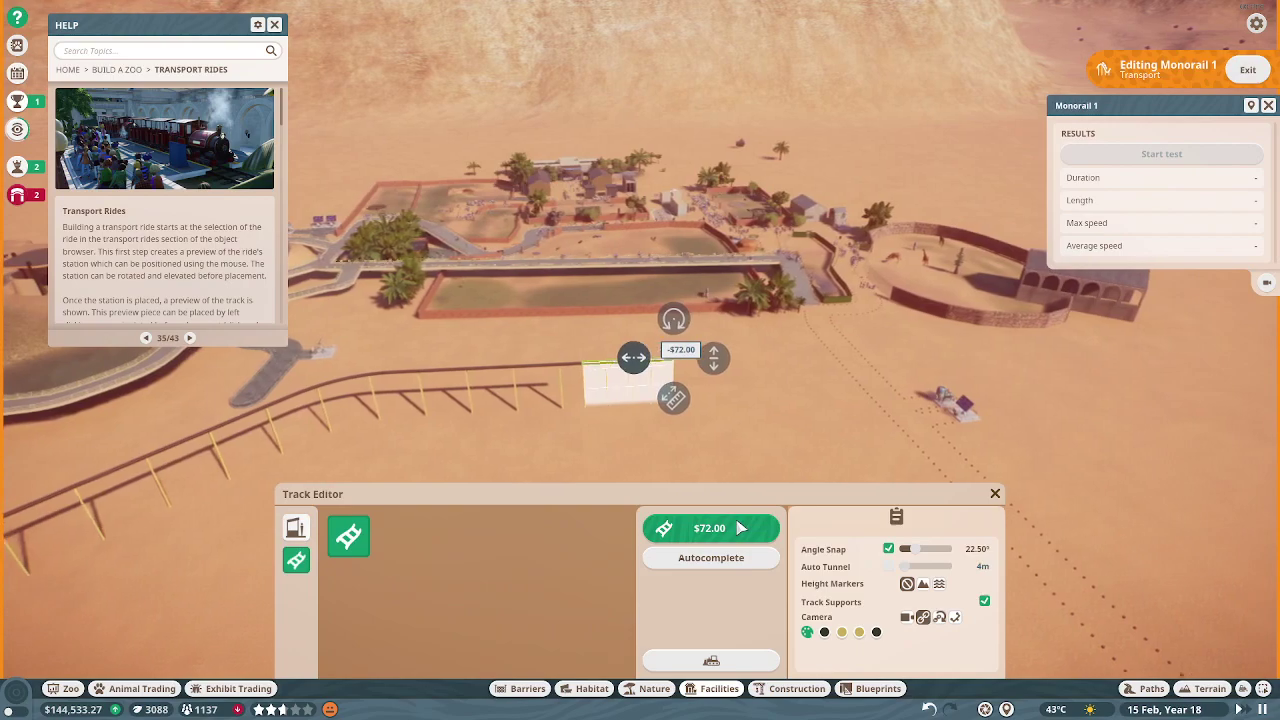
key("e")
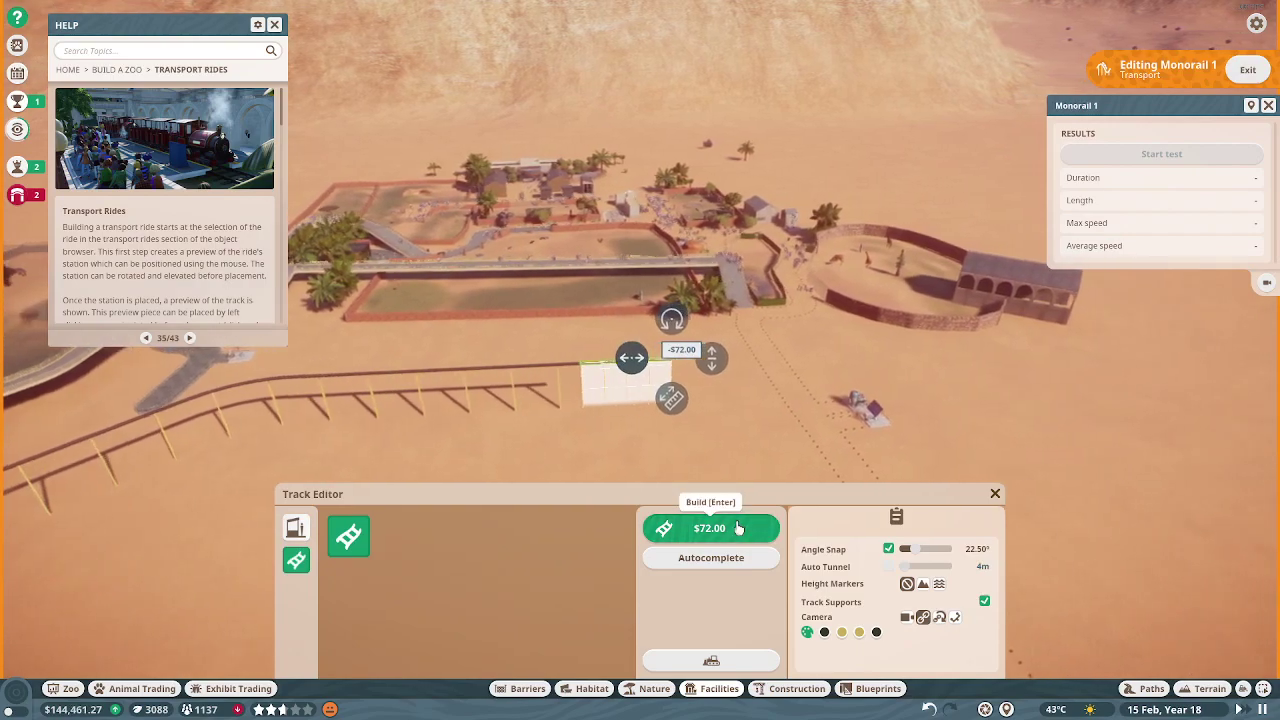
left_click(740, 527)
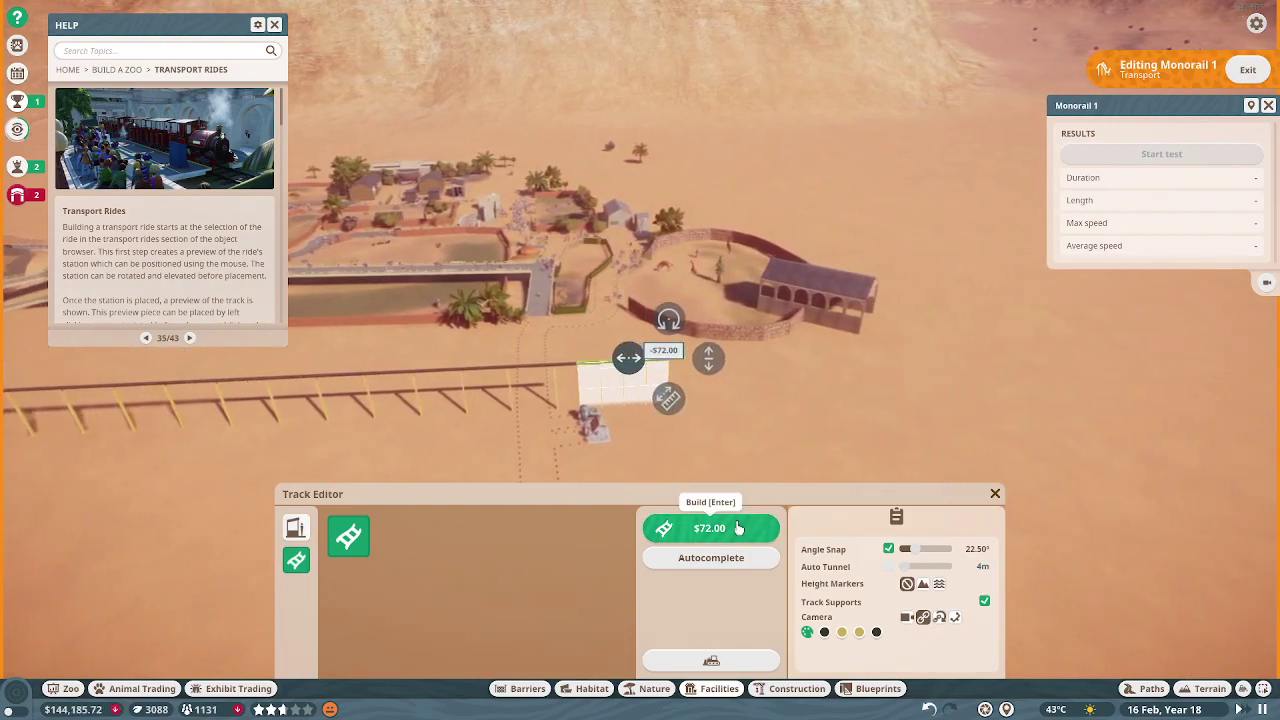
key("e")
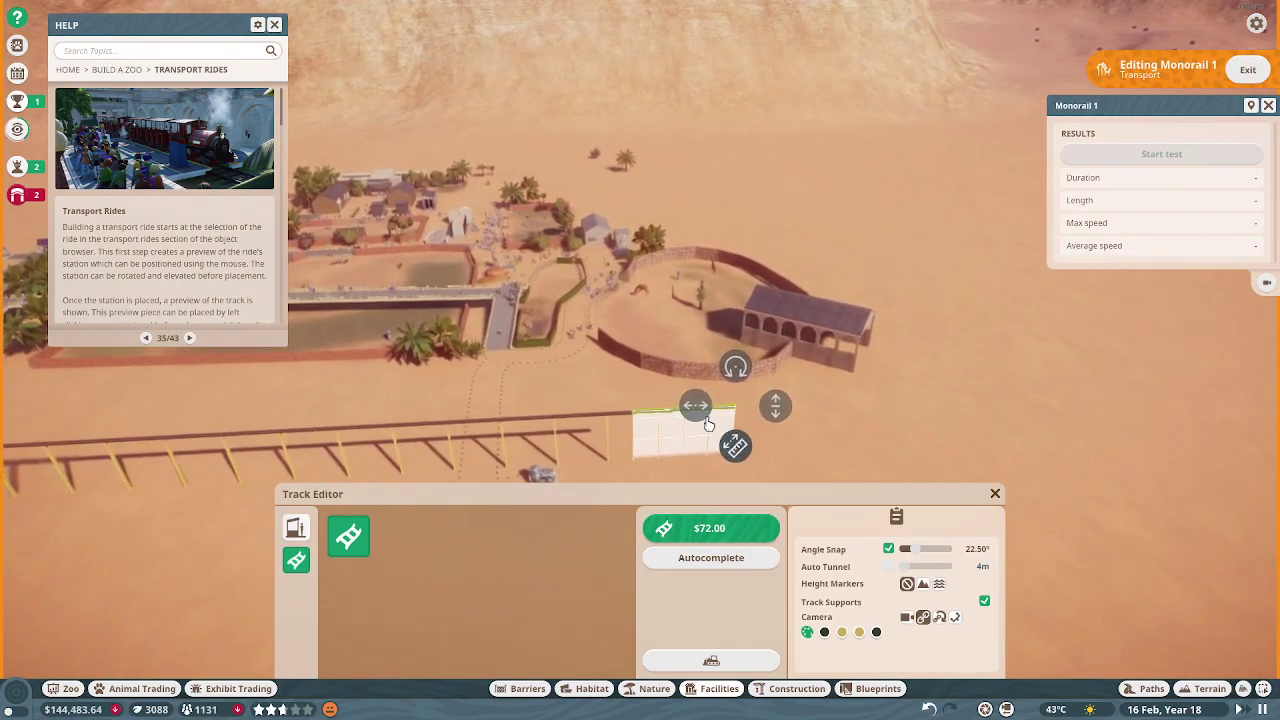
key("e")
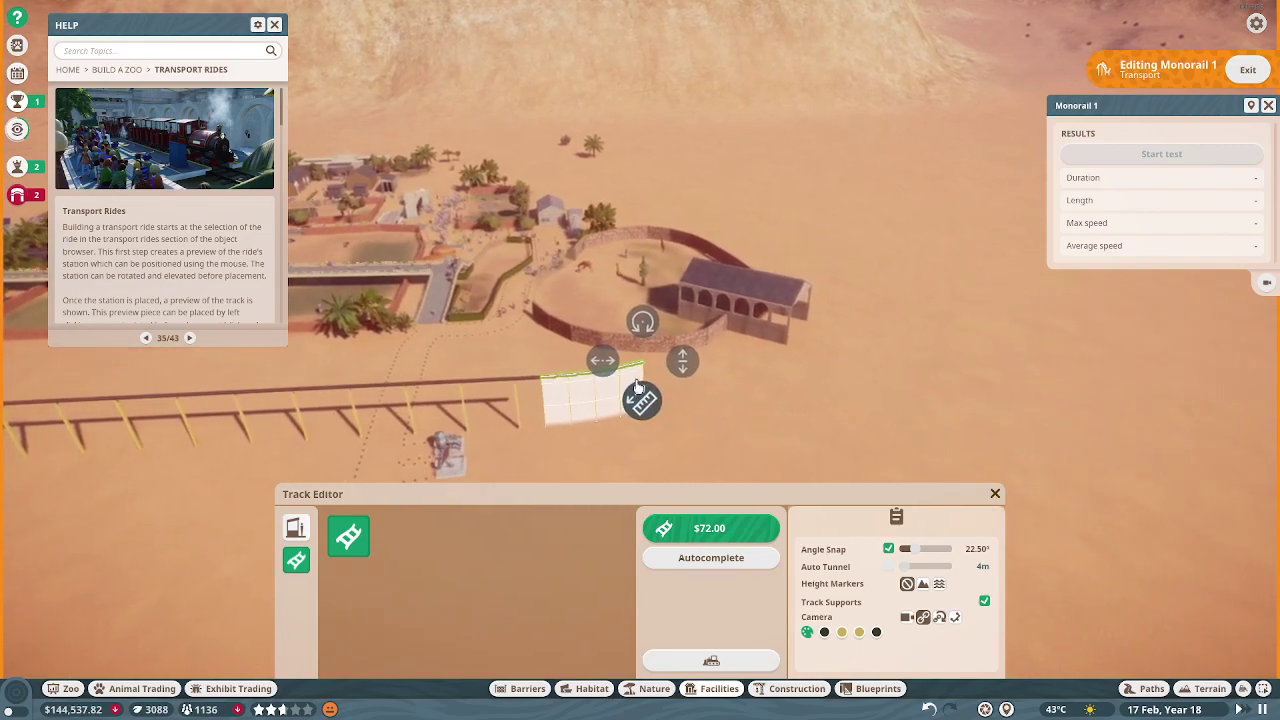
left_click(710, 530)
left_click(710, 528)
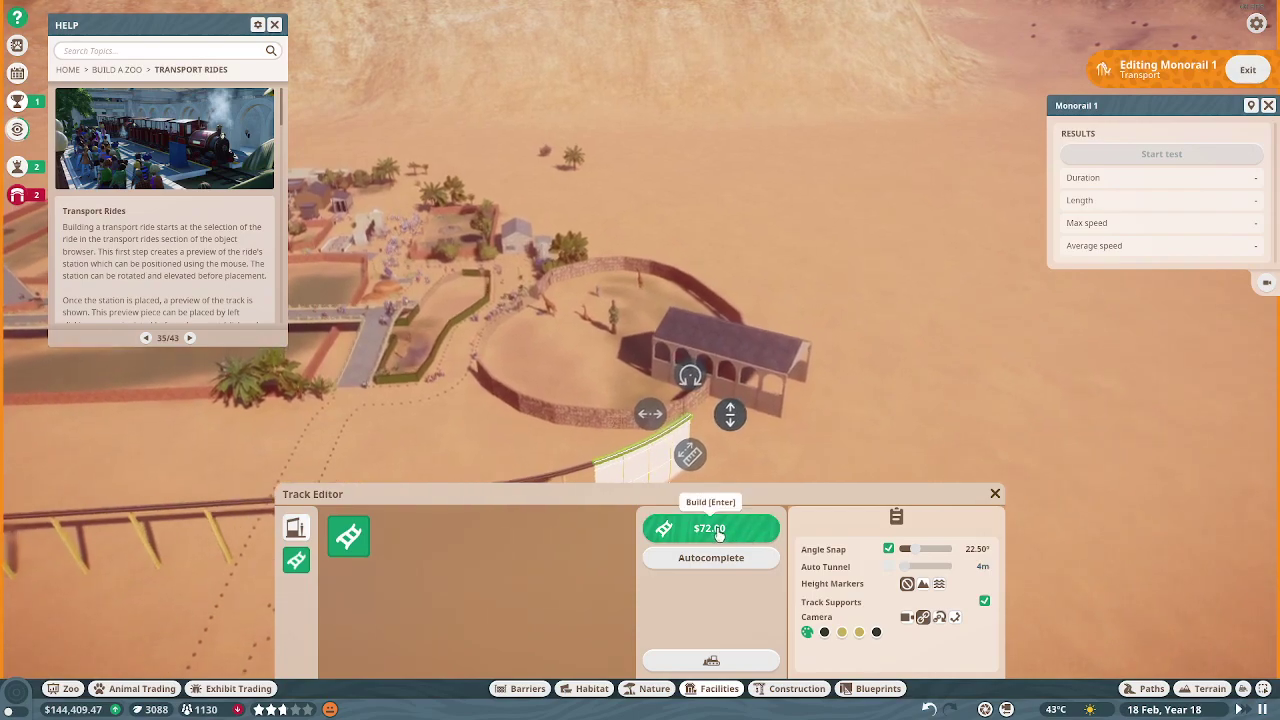
left_click(705, 530)
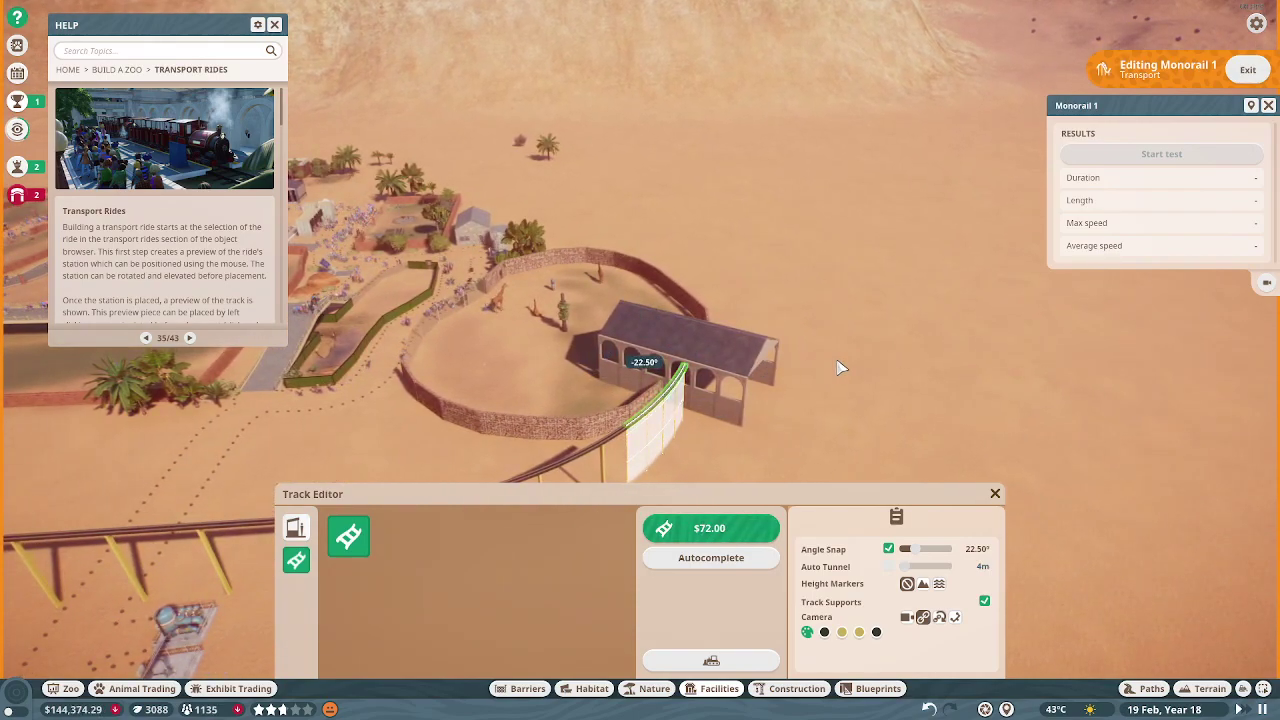
left_click(840, 367)
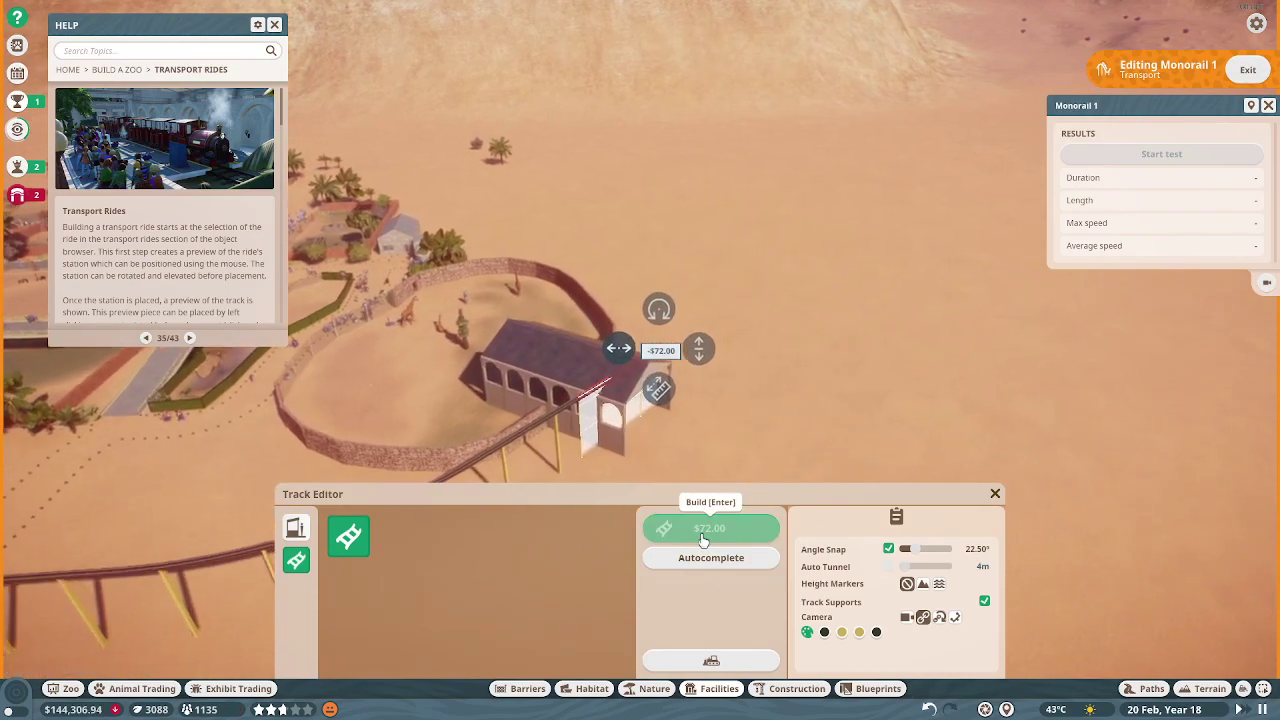
left_click(703, 530)
Remove the last piece and lay reshaped track pieces running toward the station.
left_click(711, 661)
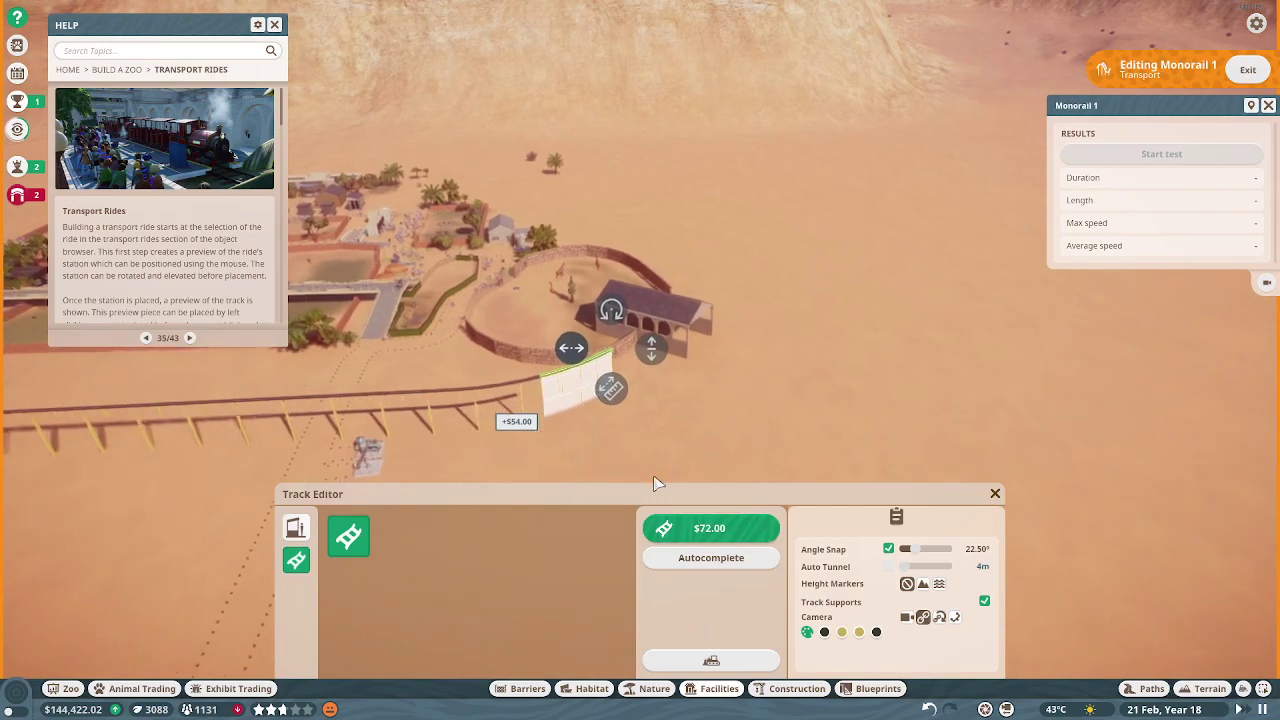
left_click_drag(650, 470, 556, 379)
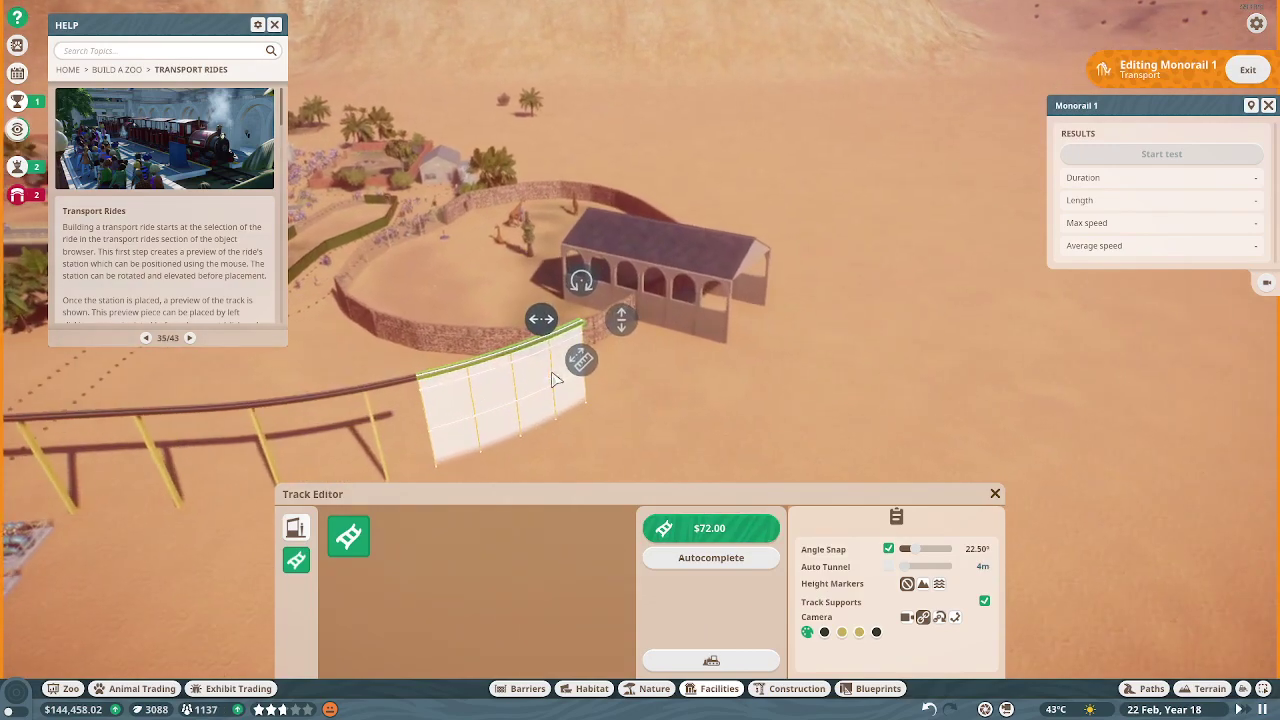
left_click(620, 265)
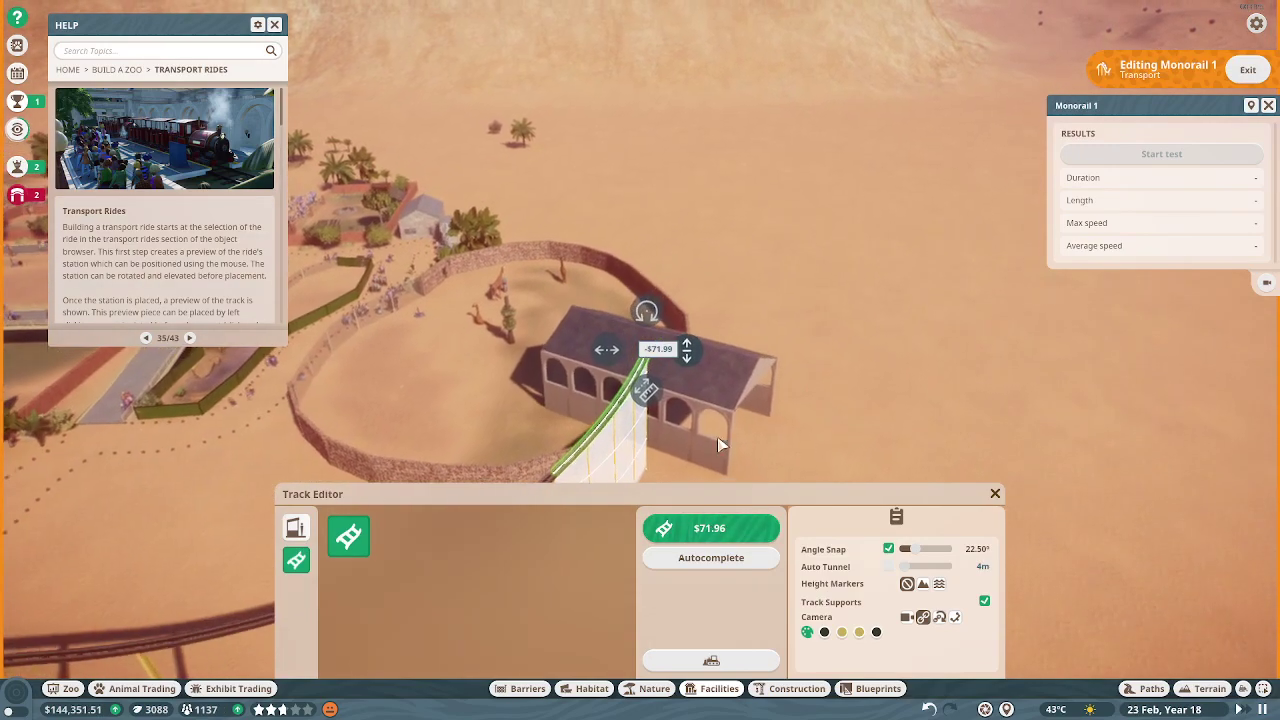
left_click(688, 418)
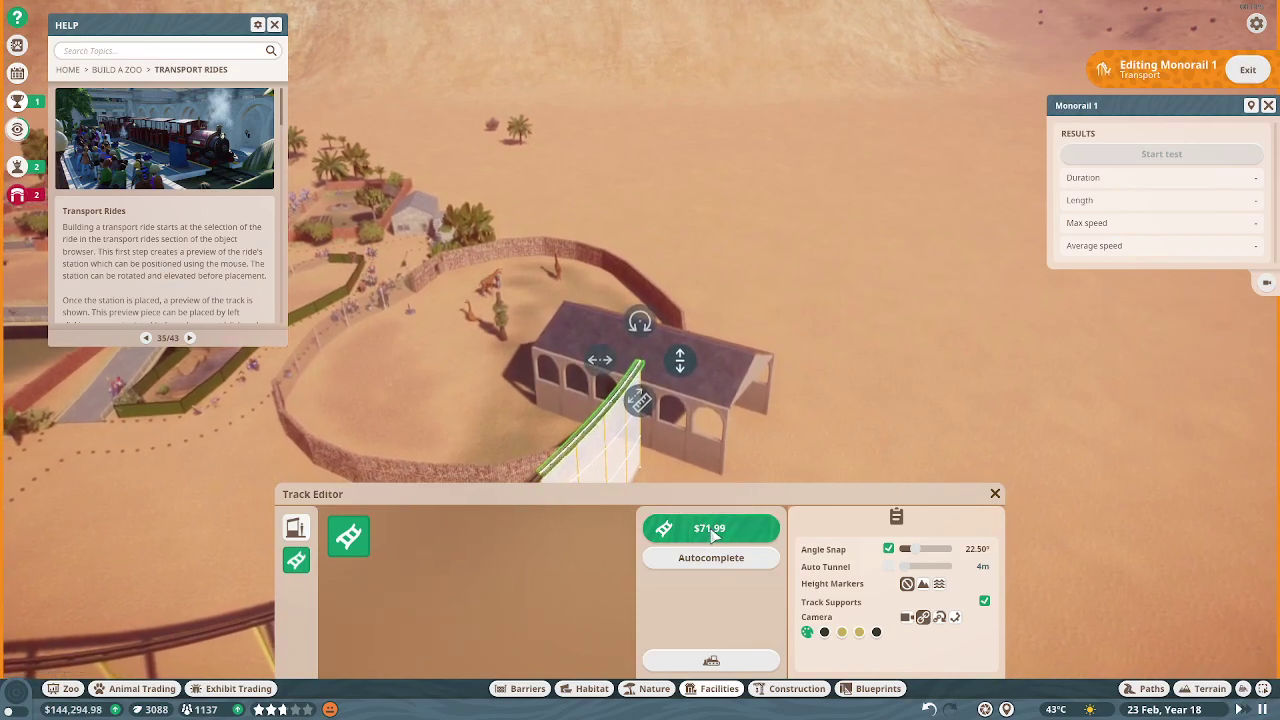
left_click_drag(688, 418, 582, 340)
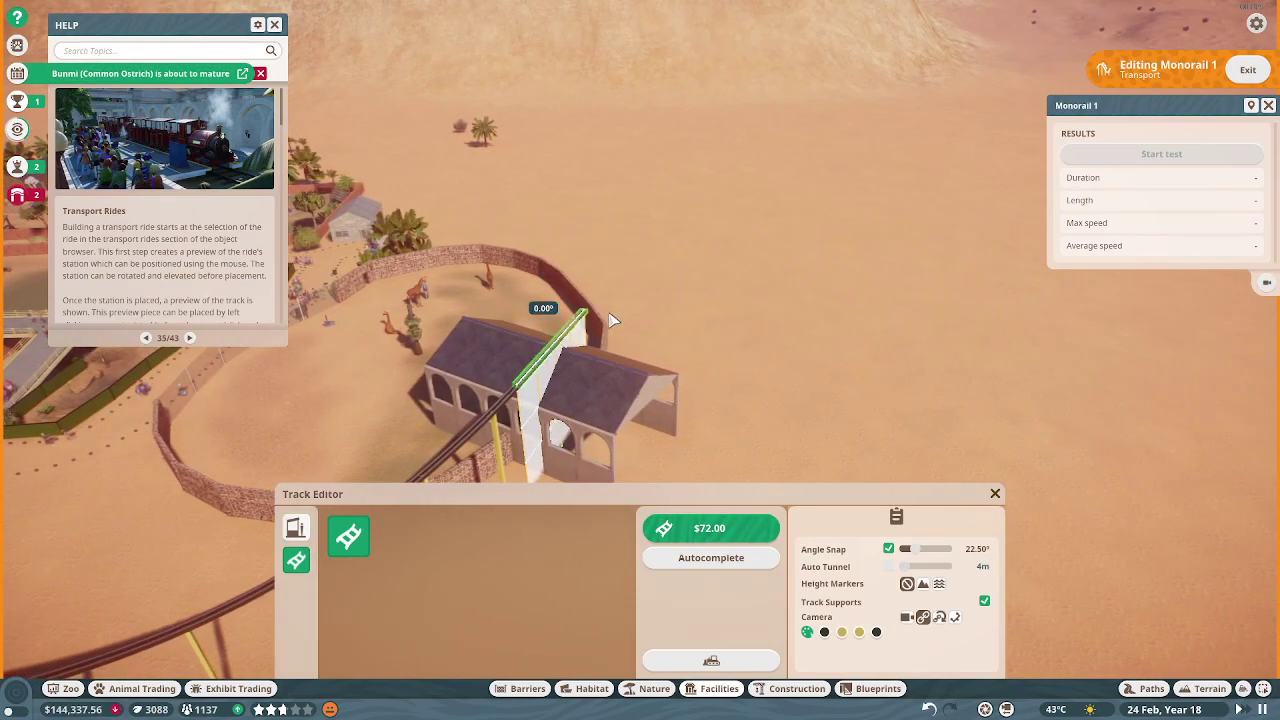
left_click(612, 320)
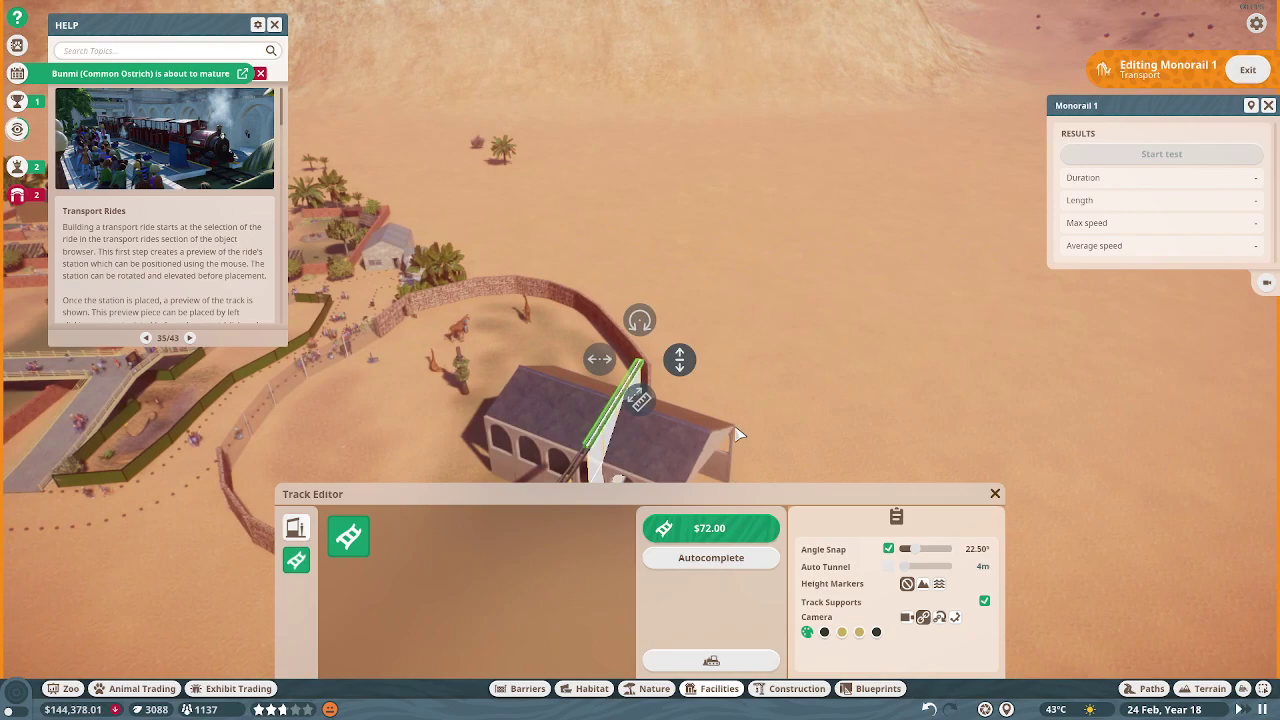
left_click_drag(735, 425, 788, 452)
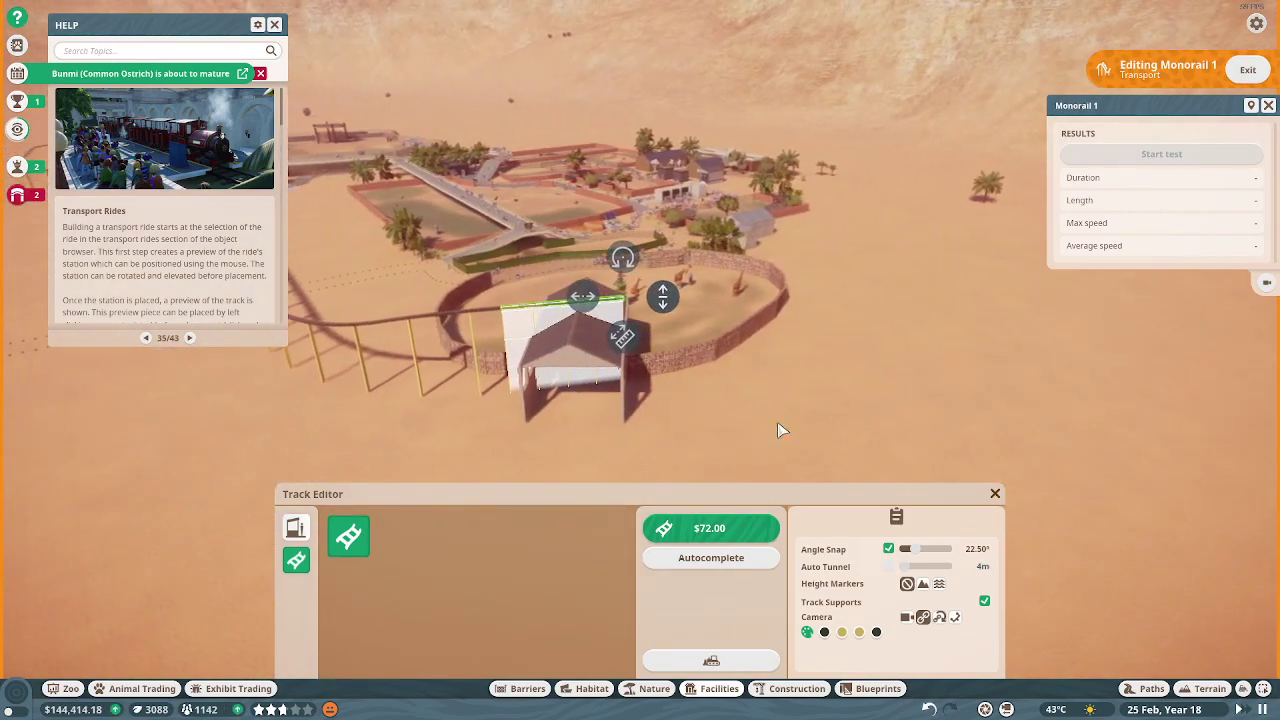
key("Return")
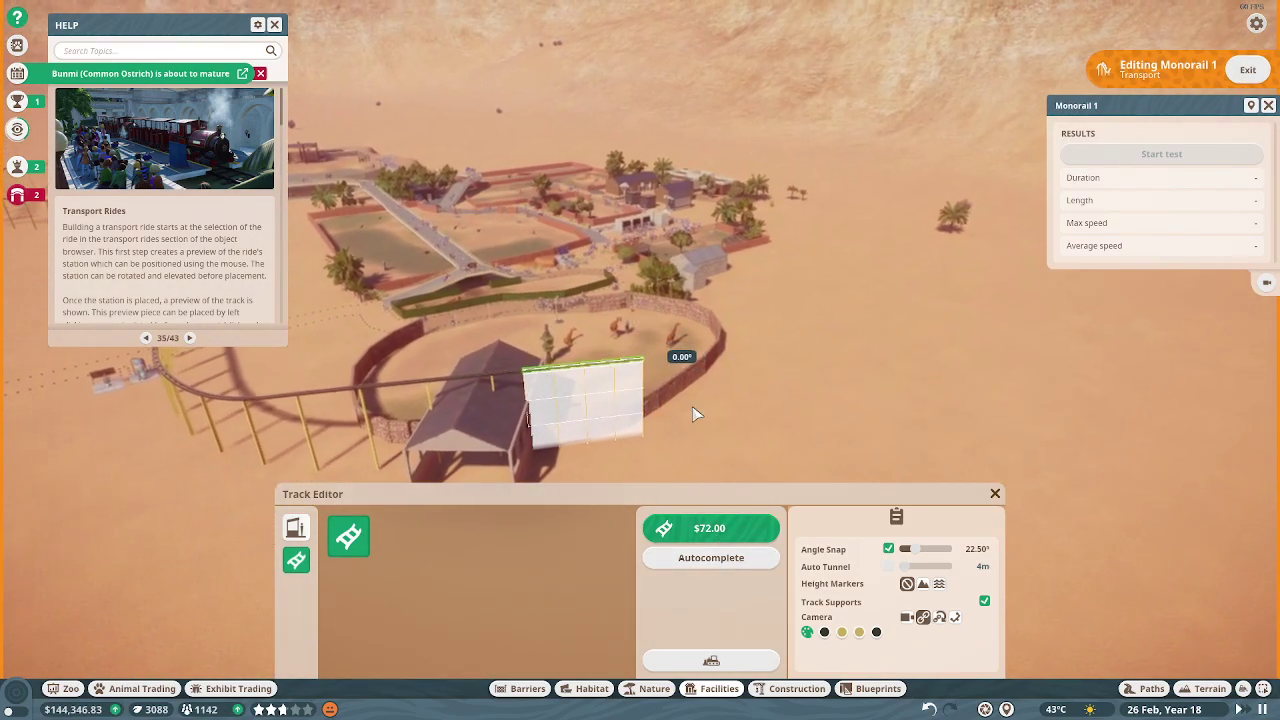
left_click(706, 456)
Build a long run of straight track pieces with one curved piece along the line.
left_click(720, 530)
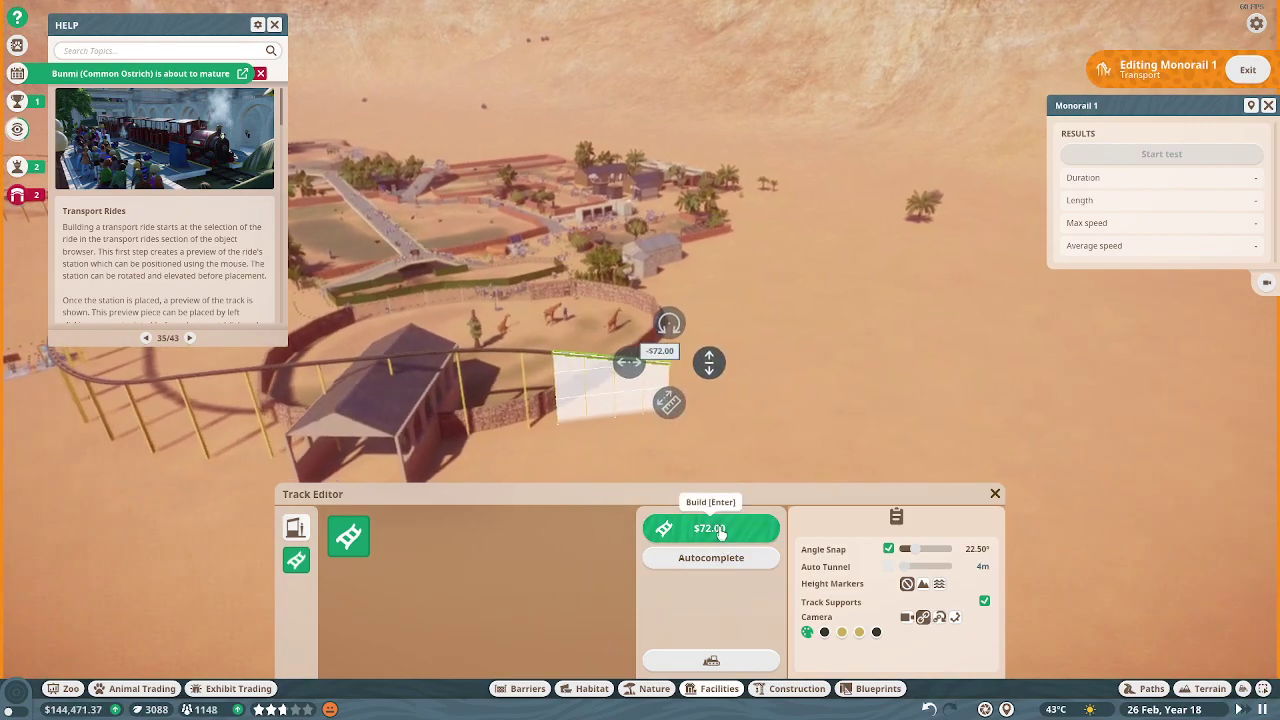
left_click(720, 530)
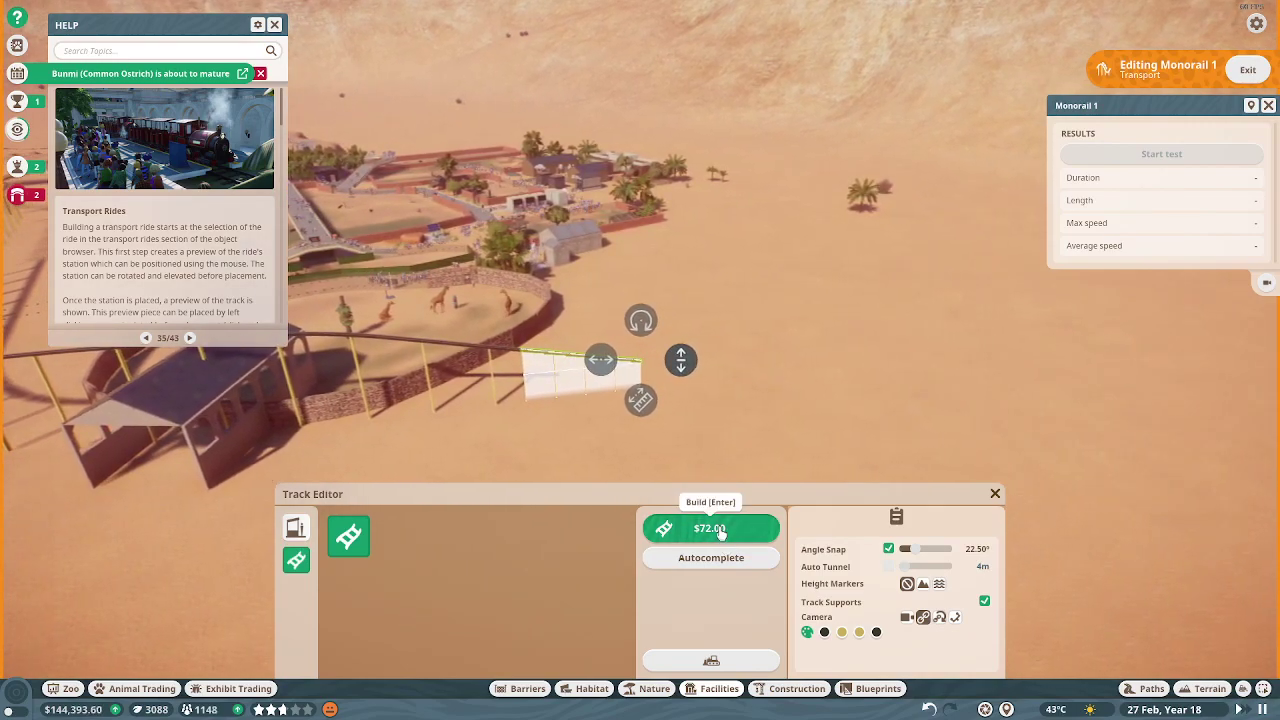
left_click(720, 530)
left_click(720, 530)
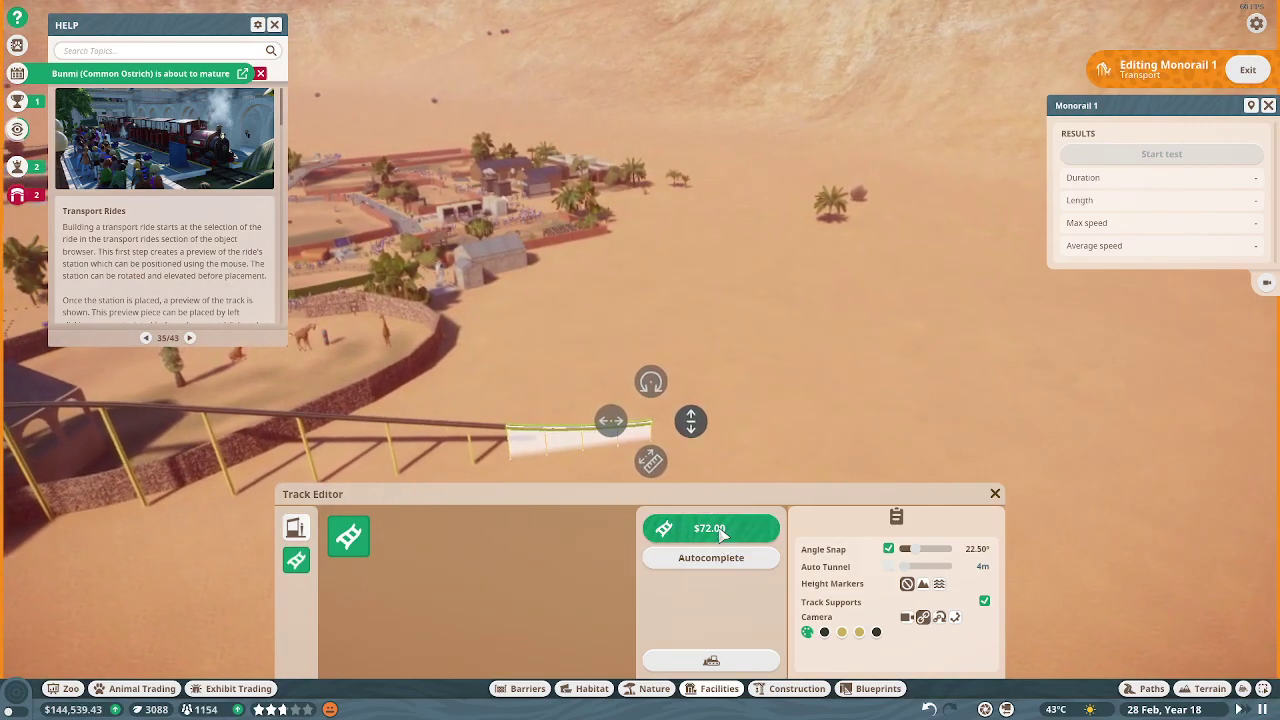
left_click(720, 530)
left_click_drag(737, 365, 700, 375)
left_click(720, 530)
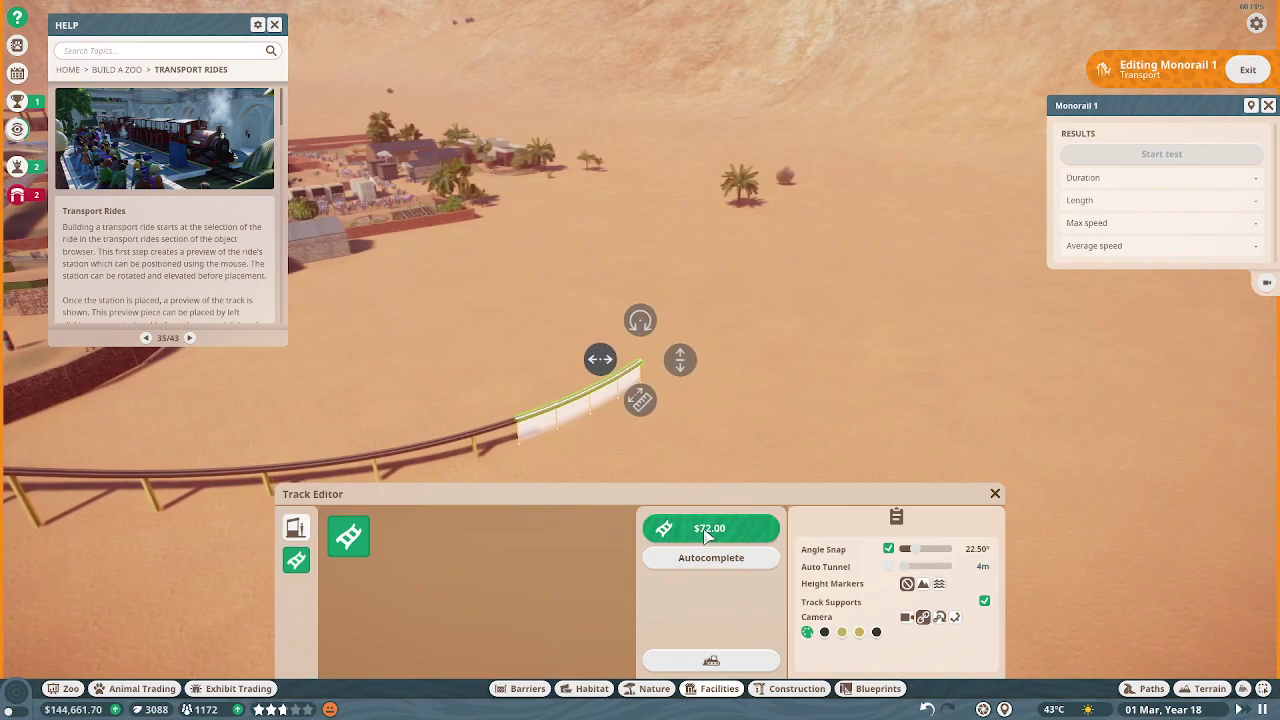
left_click(706, 536)
left_click(706, 536)
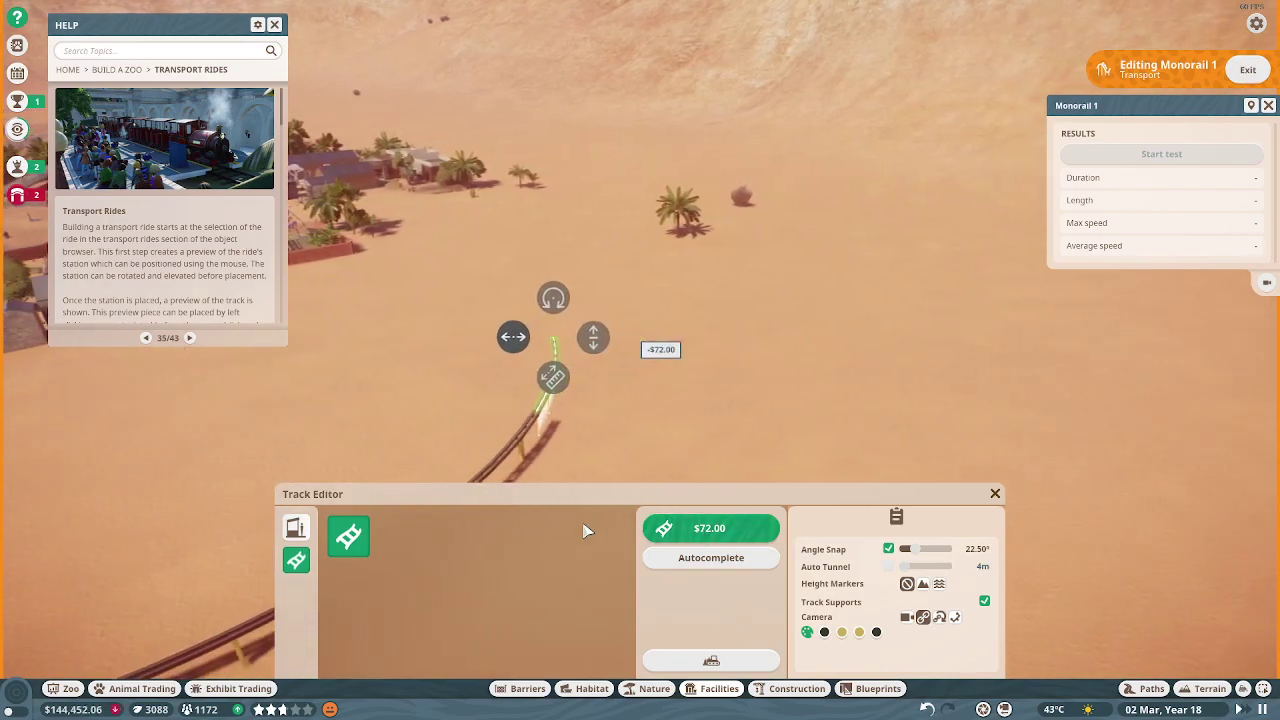
Build four more pieces toward the zoo buildings, leaving a $270 station section preview.
key("e")
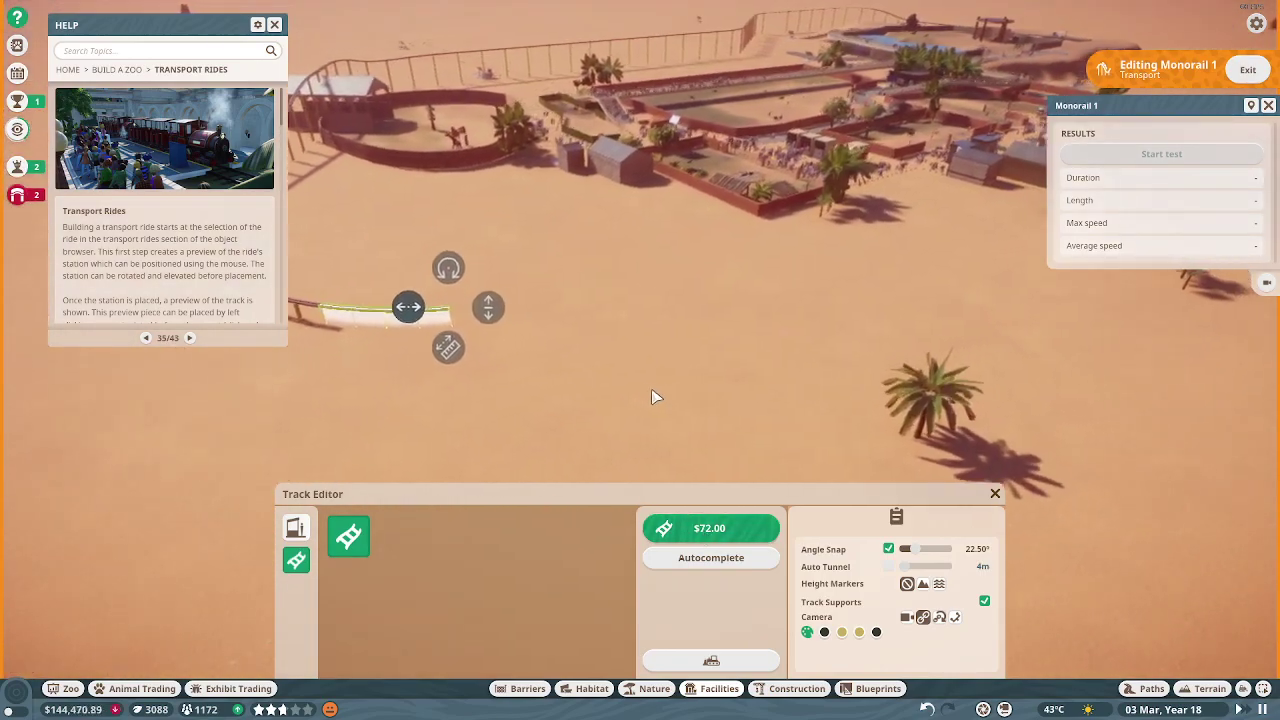
key("a")
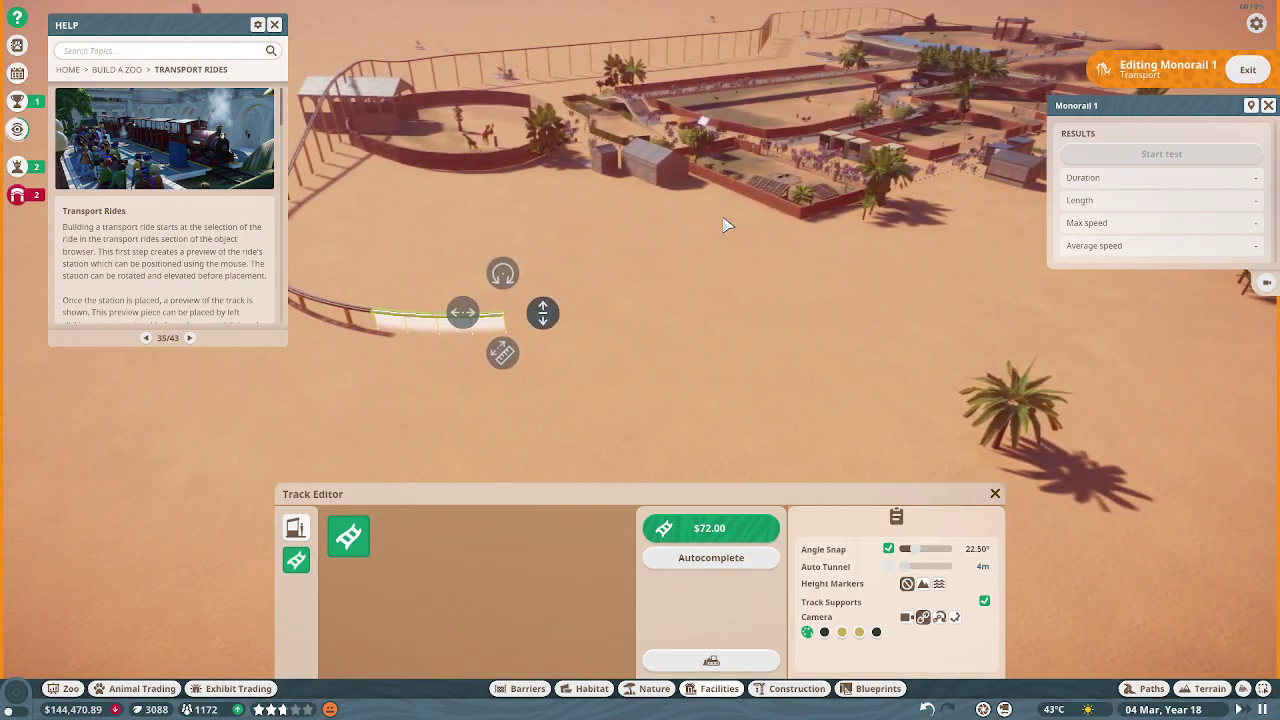
left_click(665, 535)
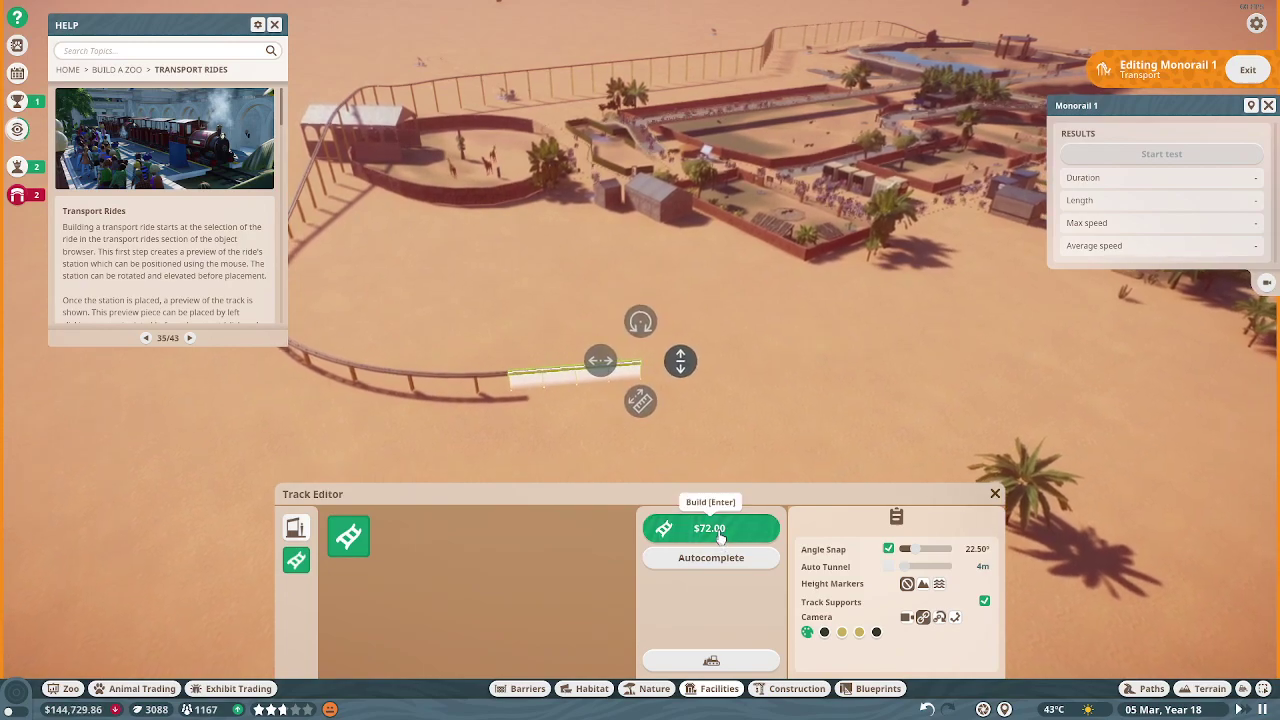
key("q")
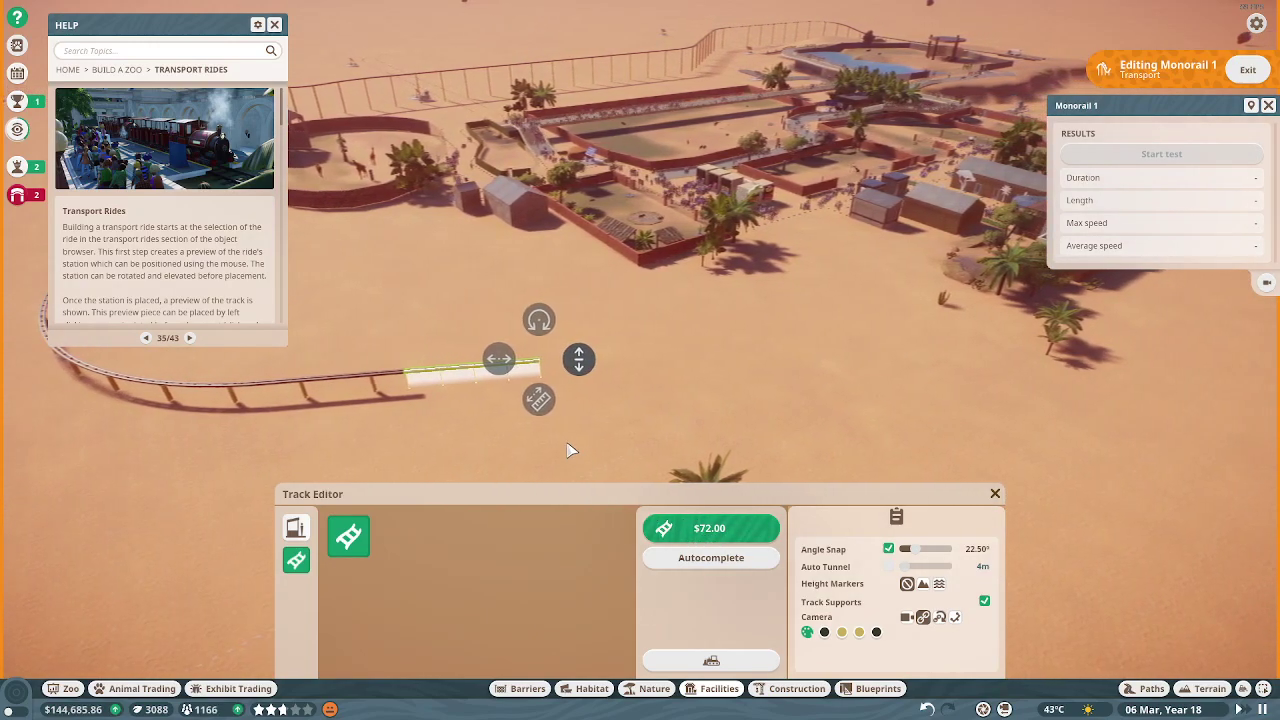
left_click(720, 532)
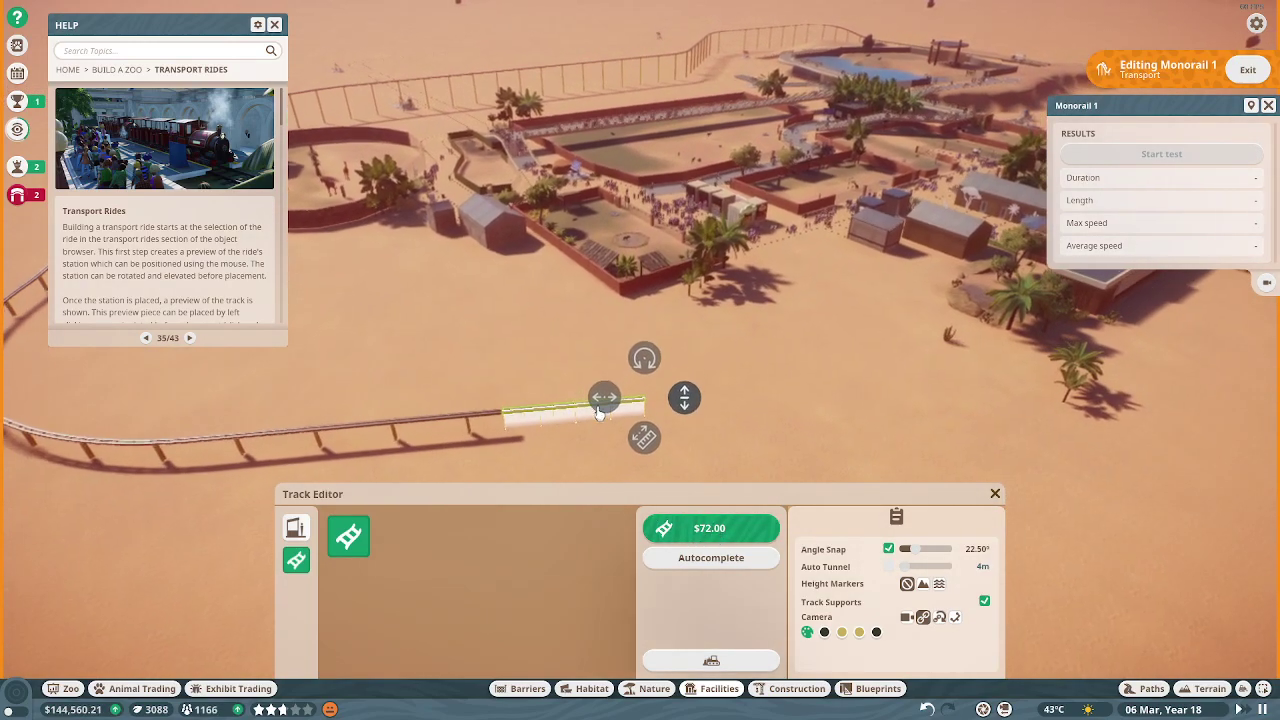
key("Return")
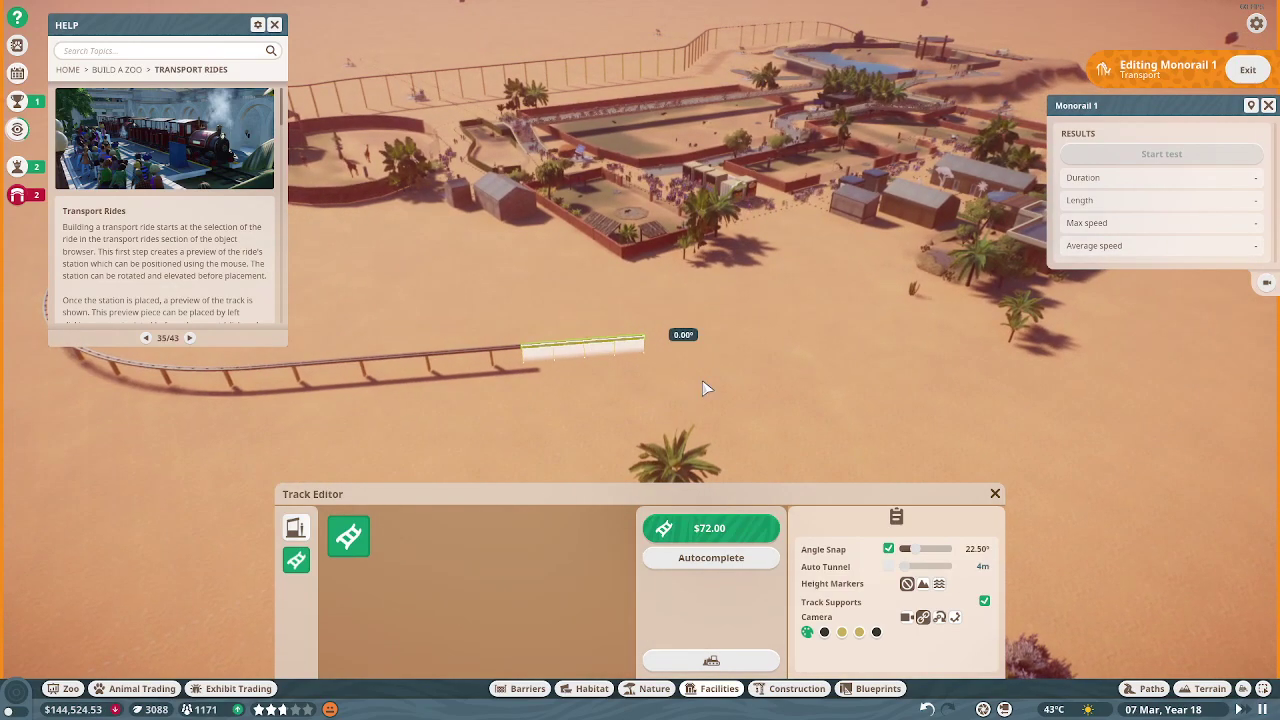
left_click(711, 528)
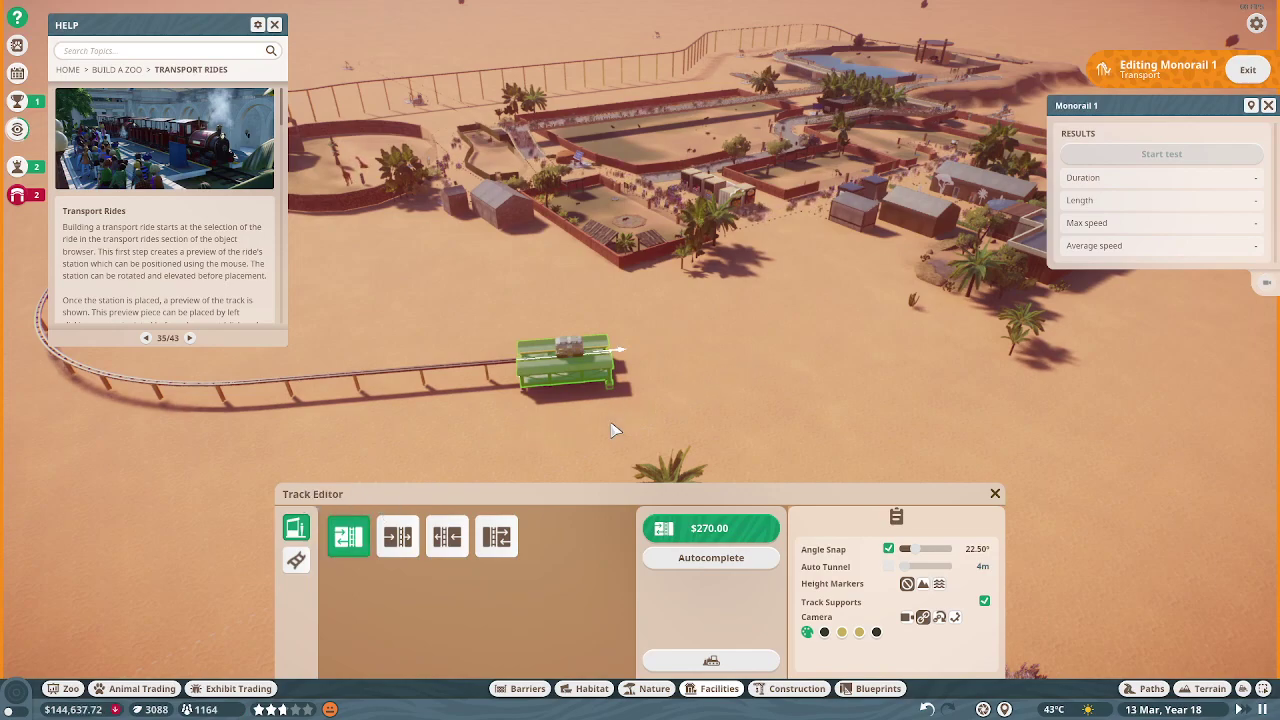
Select Standard Track and build five pieces angled toward the central buildings.
left_click(297, 559)
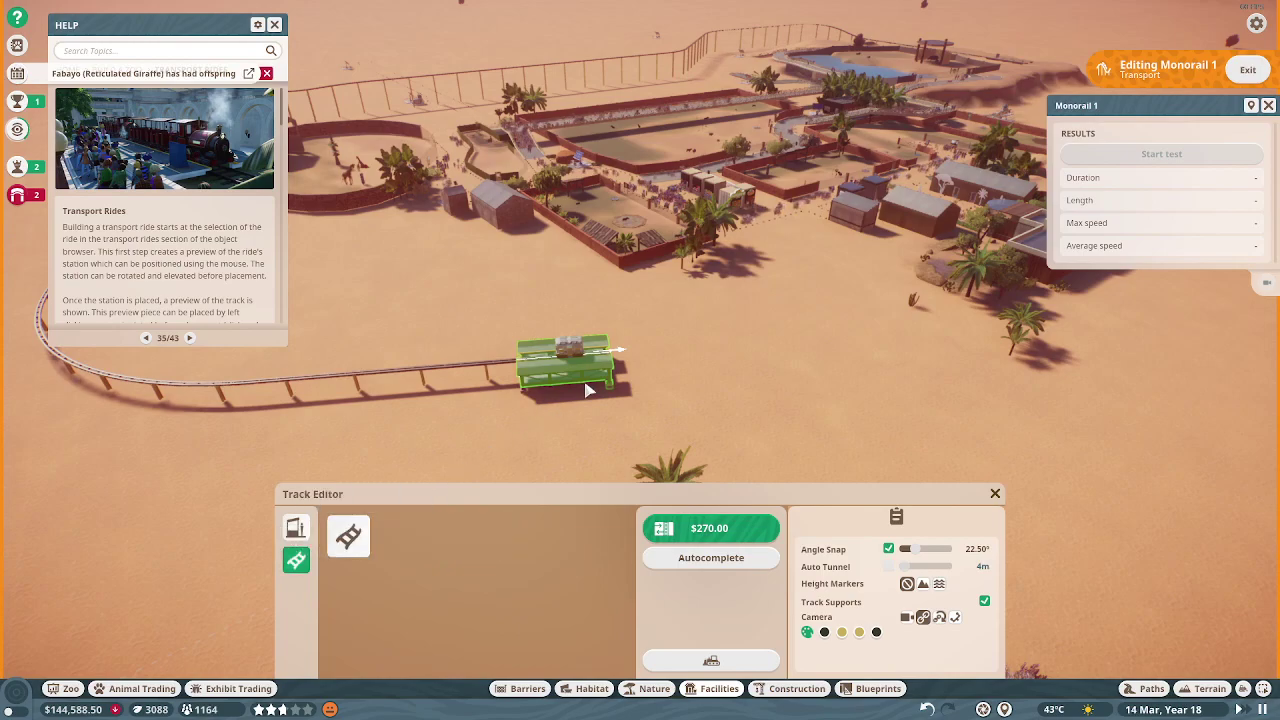
left_click(367, 538)
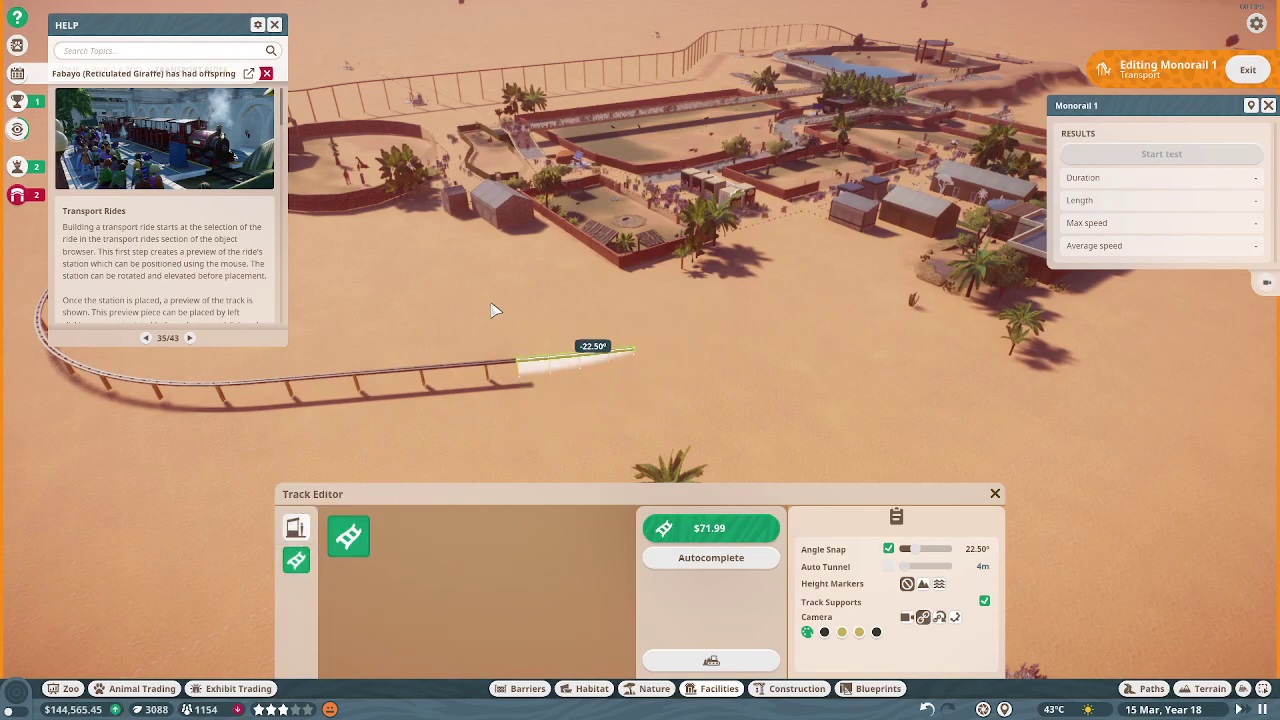
left_click(711, 528)
mouse_move(700, 450)
left_mouse_down()
mouse_move(620, 462)
mouse_move(600, 440)
left_mouse_up()
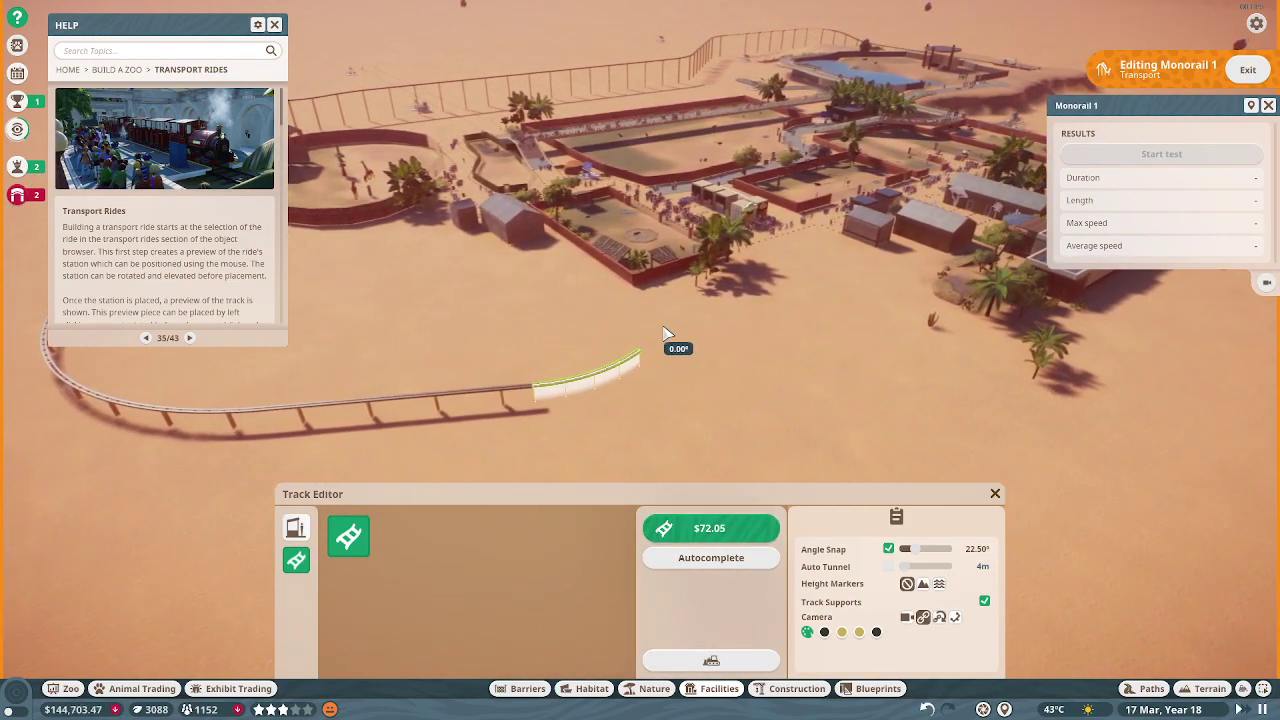
left_click(711, 528)
left_click_drag(640, 400, 648, 365)
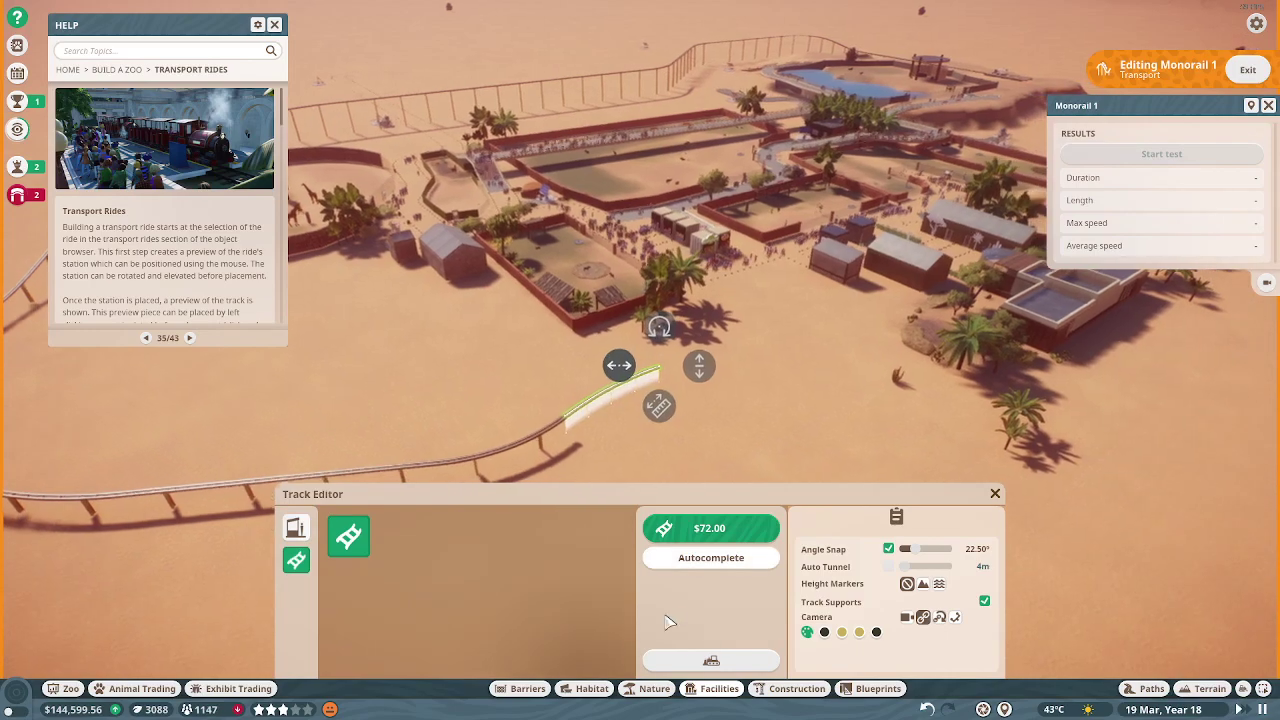
left_click(711, 528)
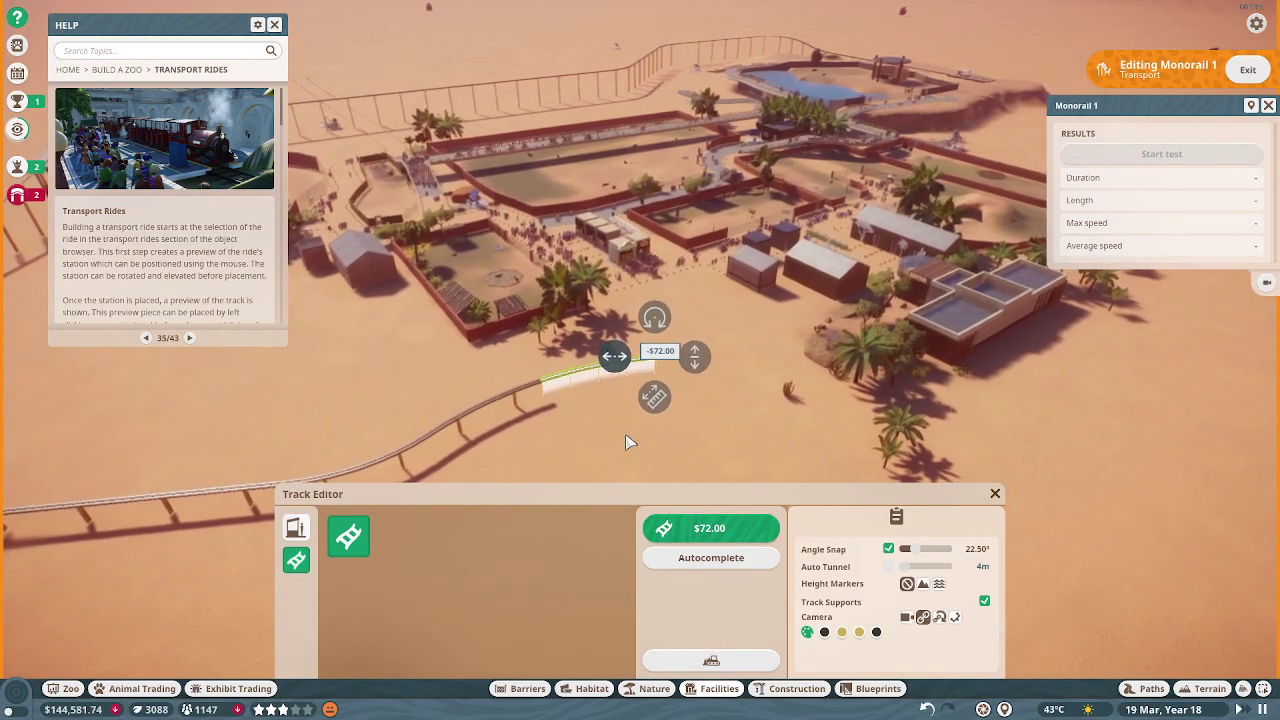
left_click_drag(600, 385, 540, 362)
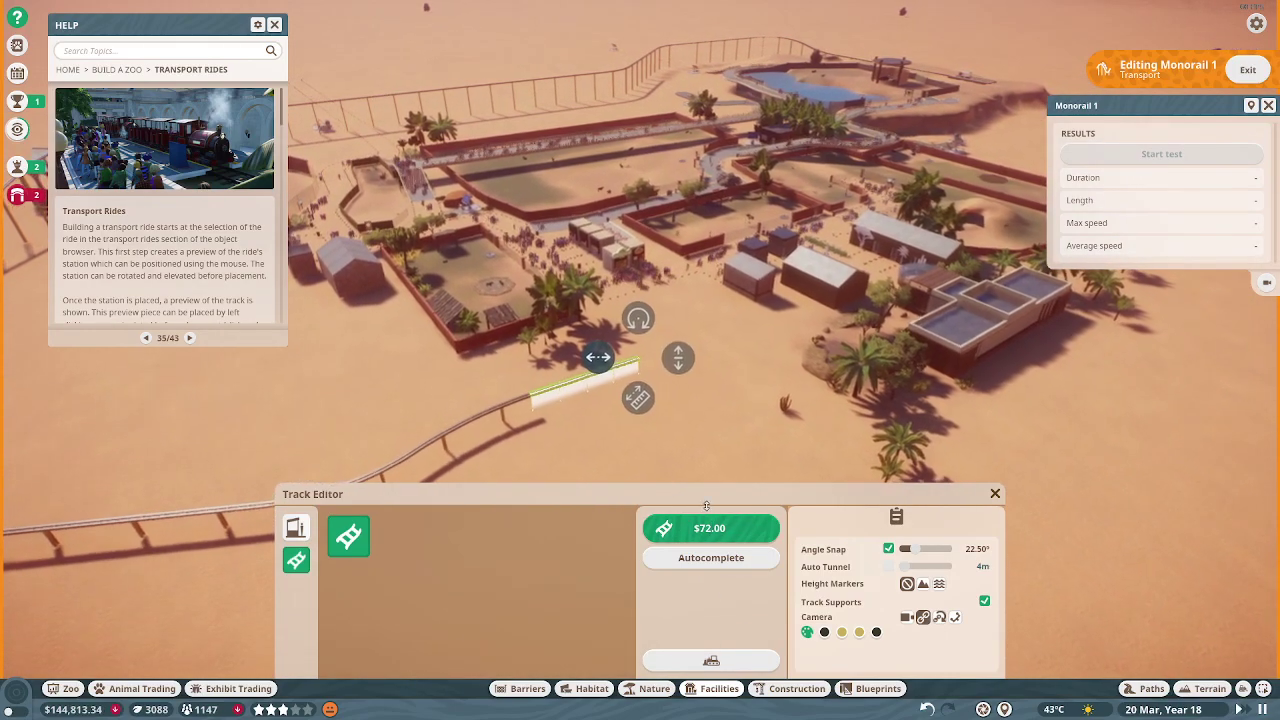
left_click(711, 528)
left_click(711, 528)
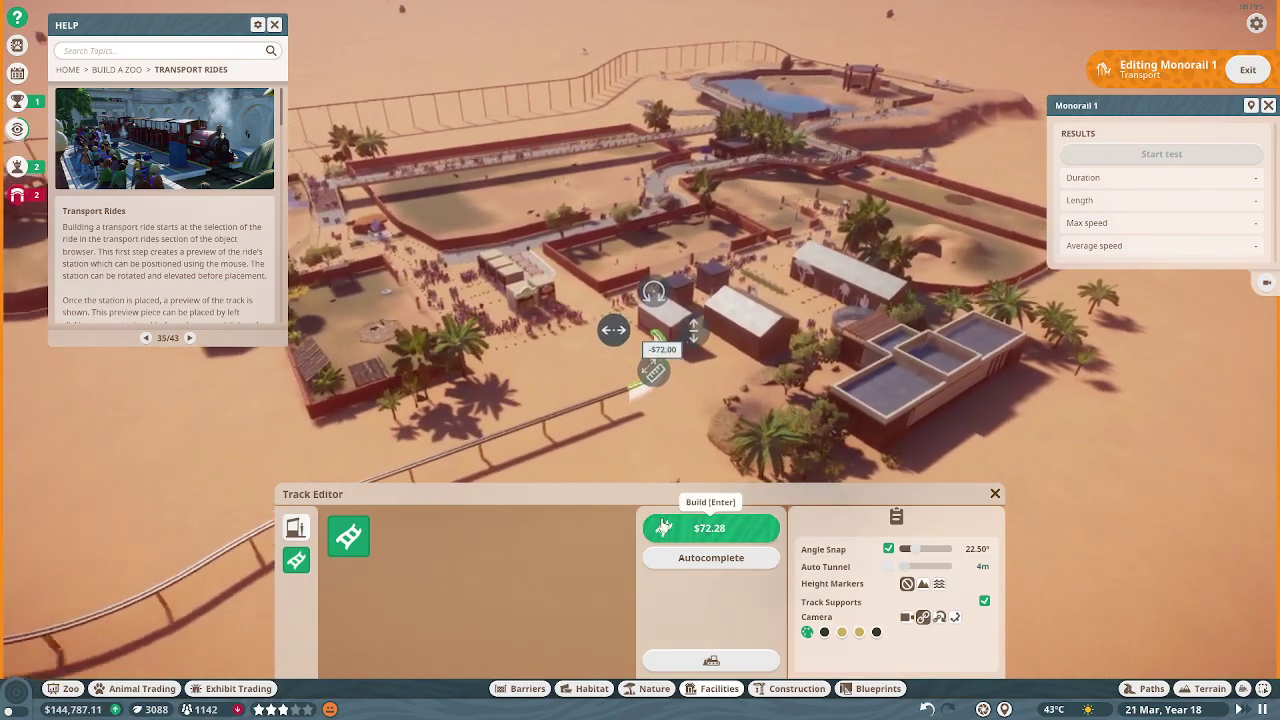
Add a $90 Entry Left/Exit Left station section at the track end.
left_click(296, 527)
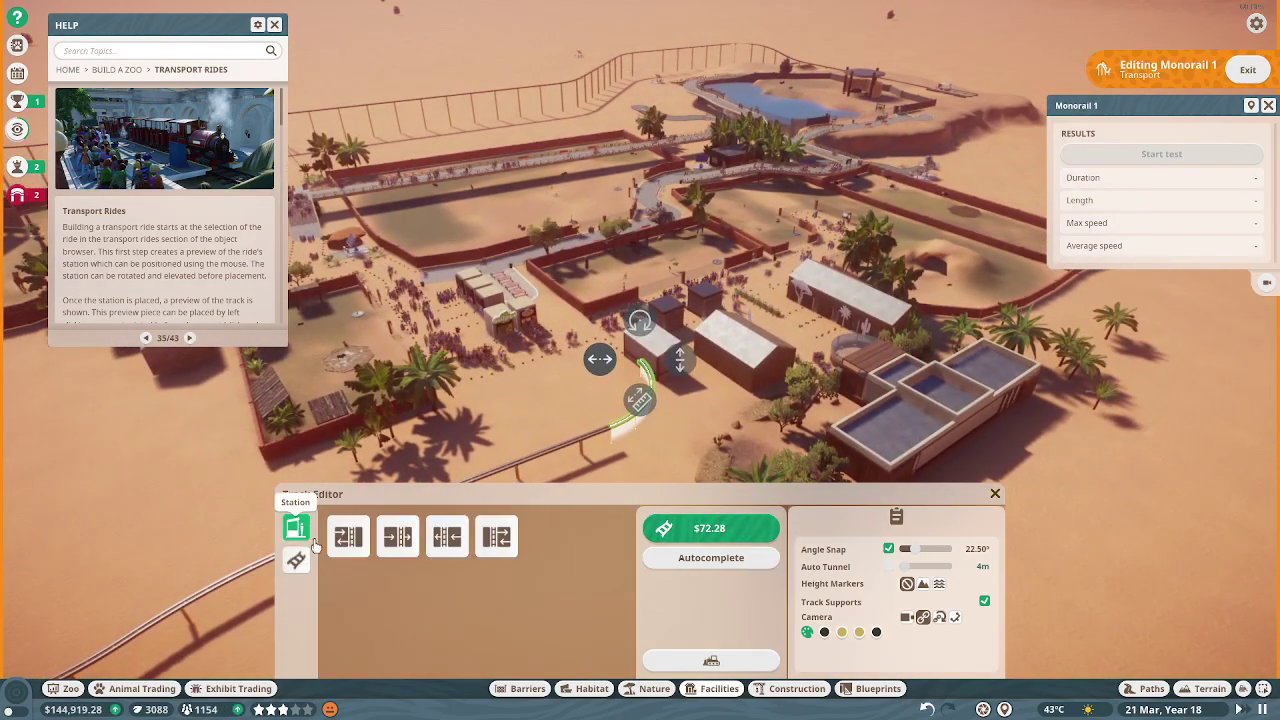
left_click(348, 537)
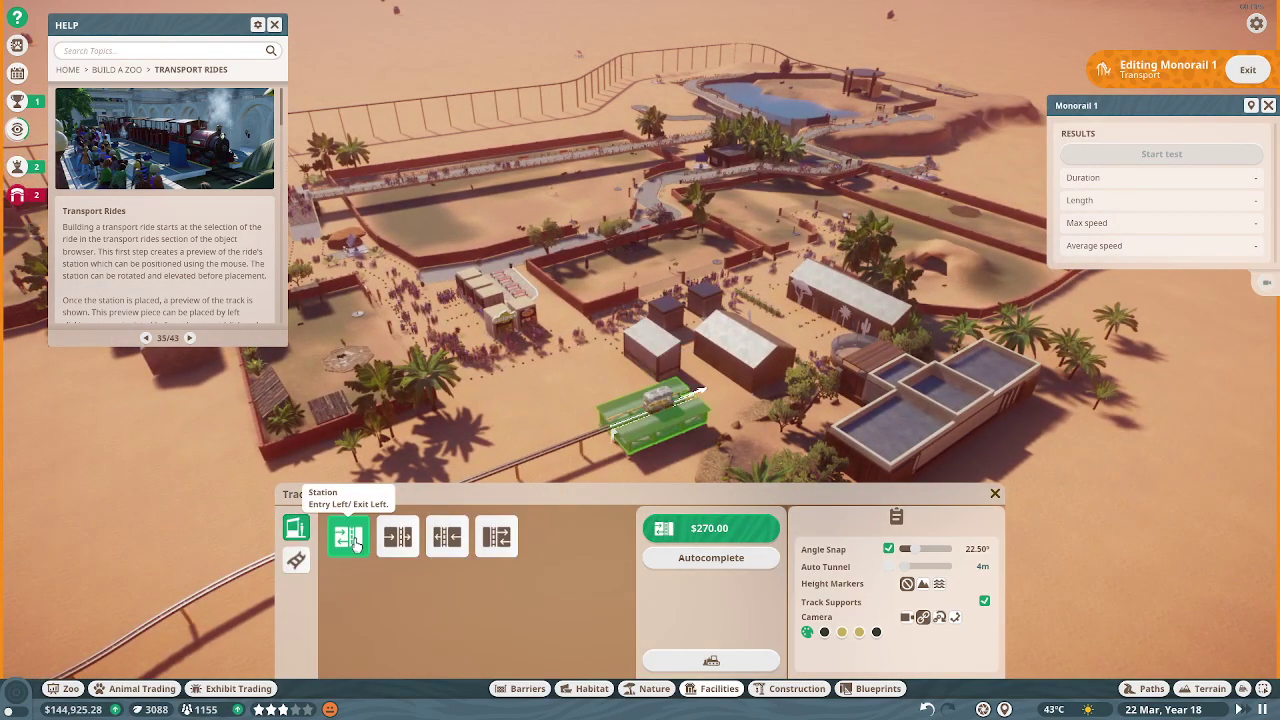
left_click(699, 533)
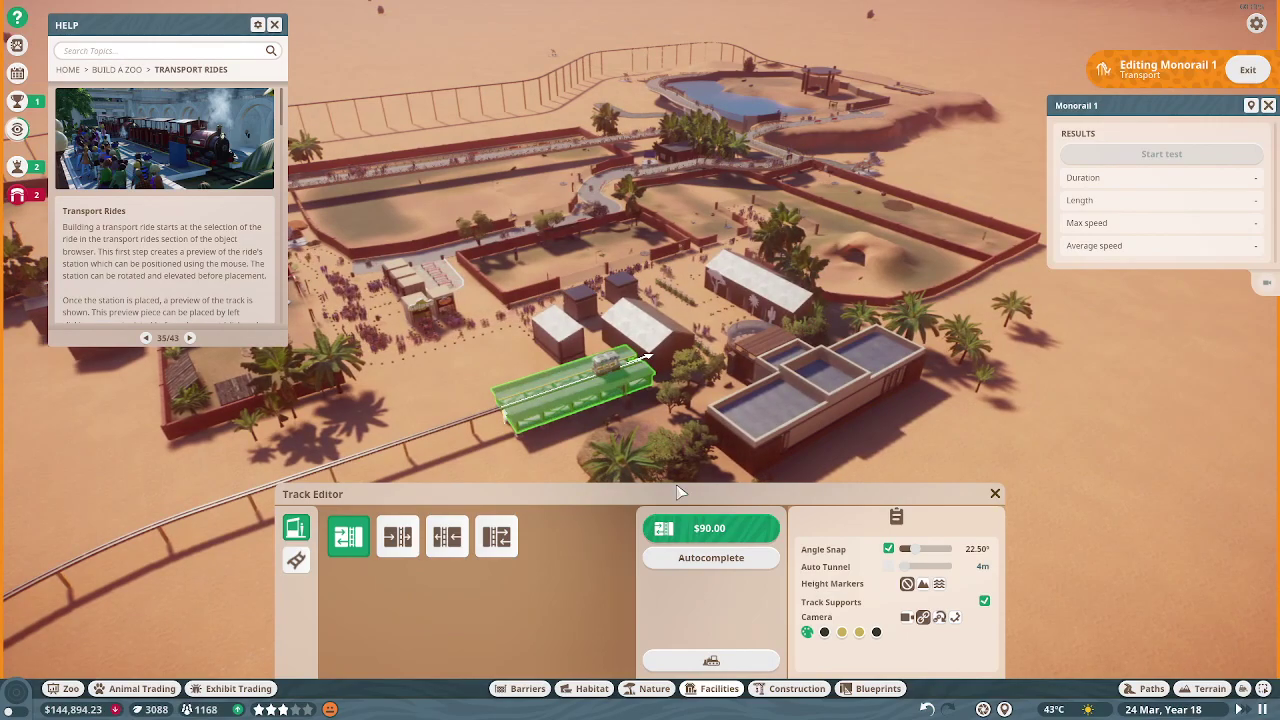
left_click(995, 495)
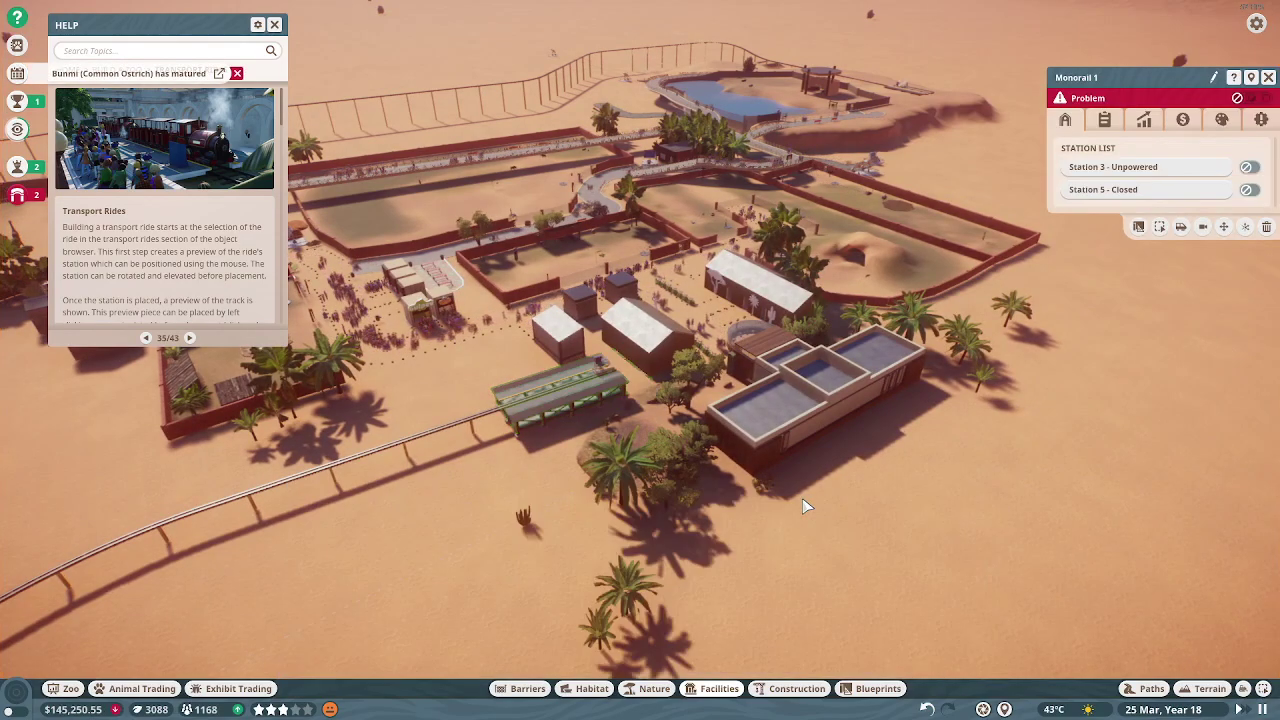
key("w")
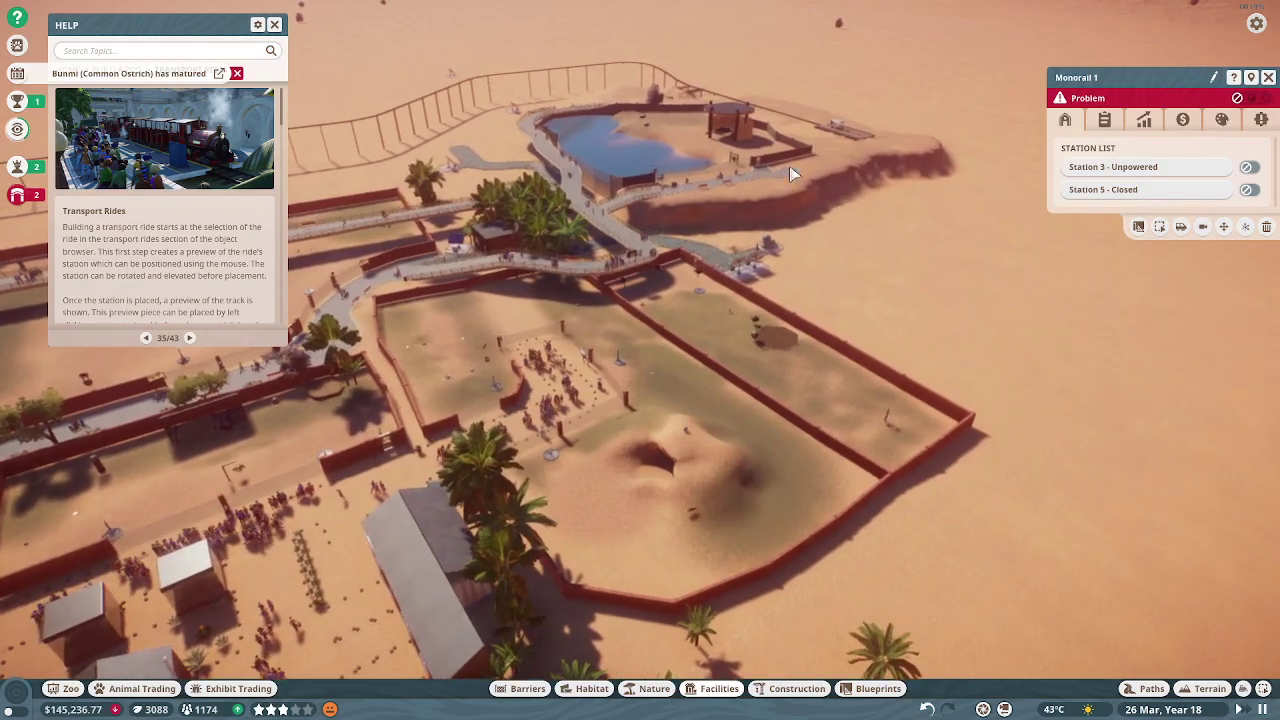
scroll(792, 173, "down", 5)
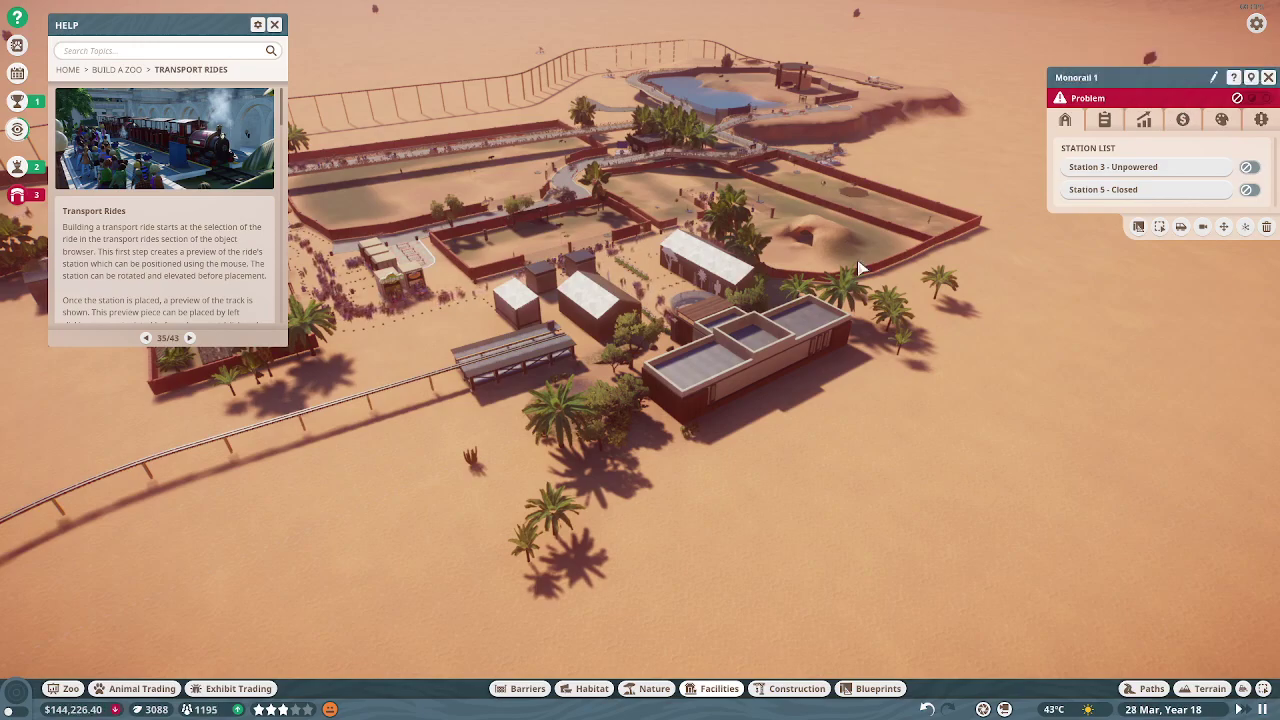
scroll(762, 333, "up", 5)
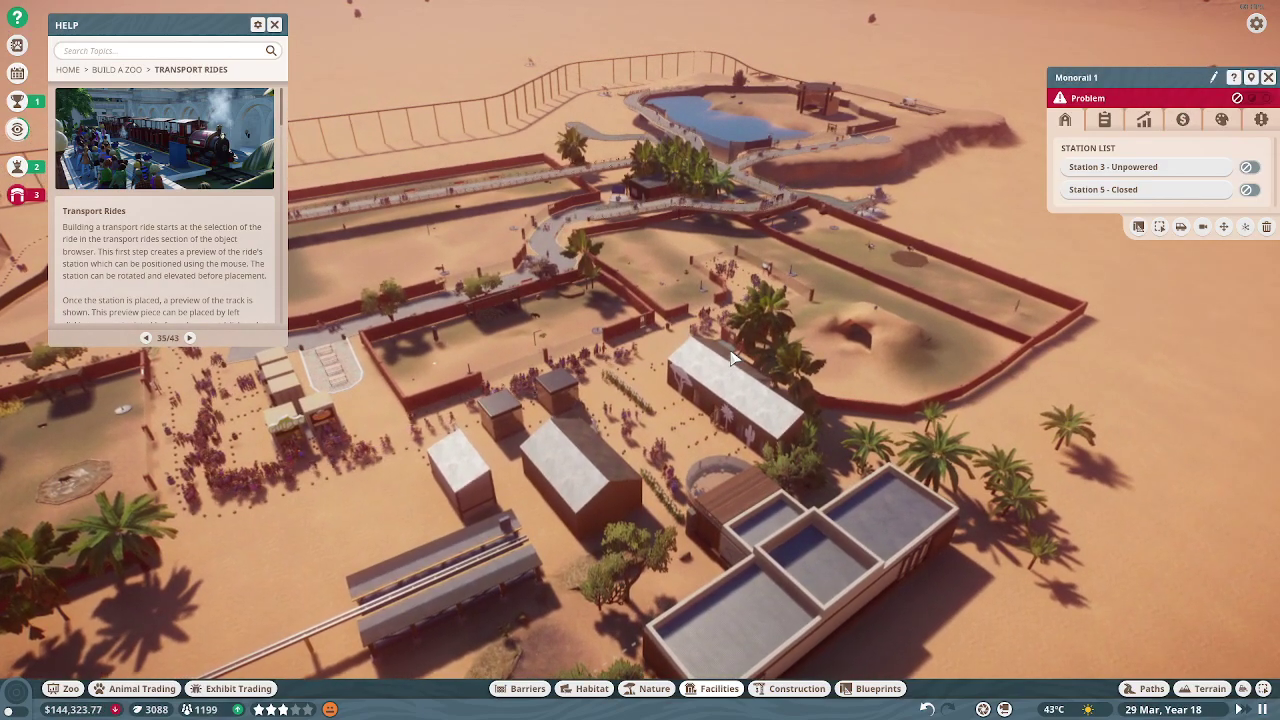
scroll(732, 358, "down", 5)
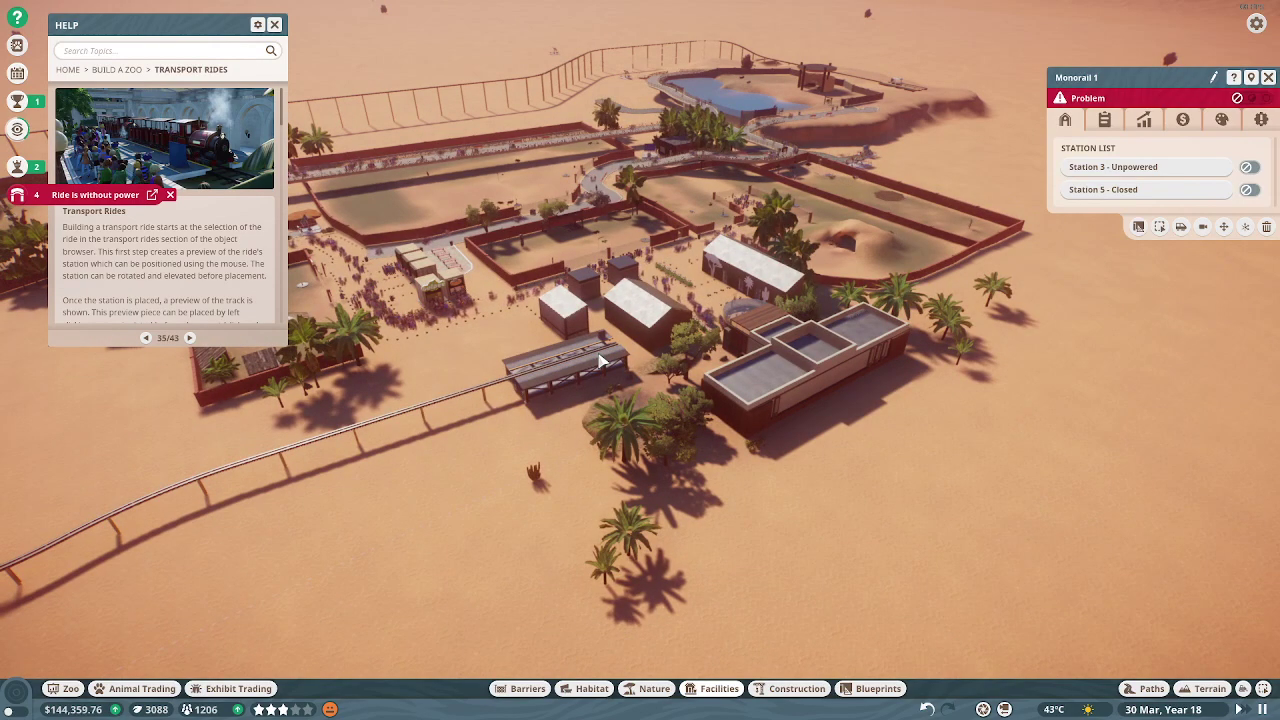
left_click(1266, 227)
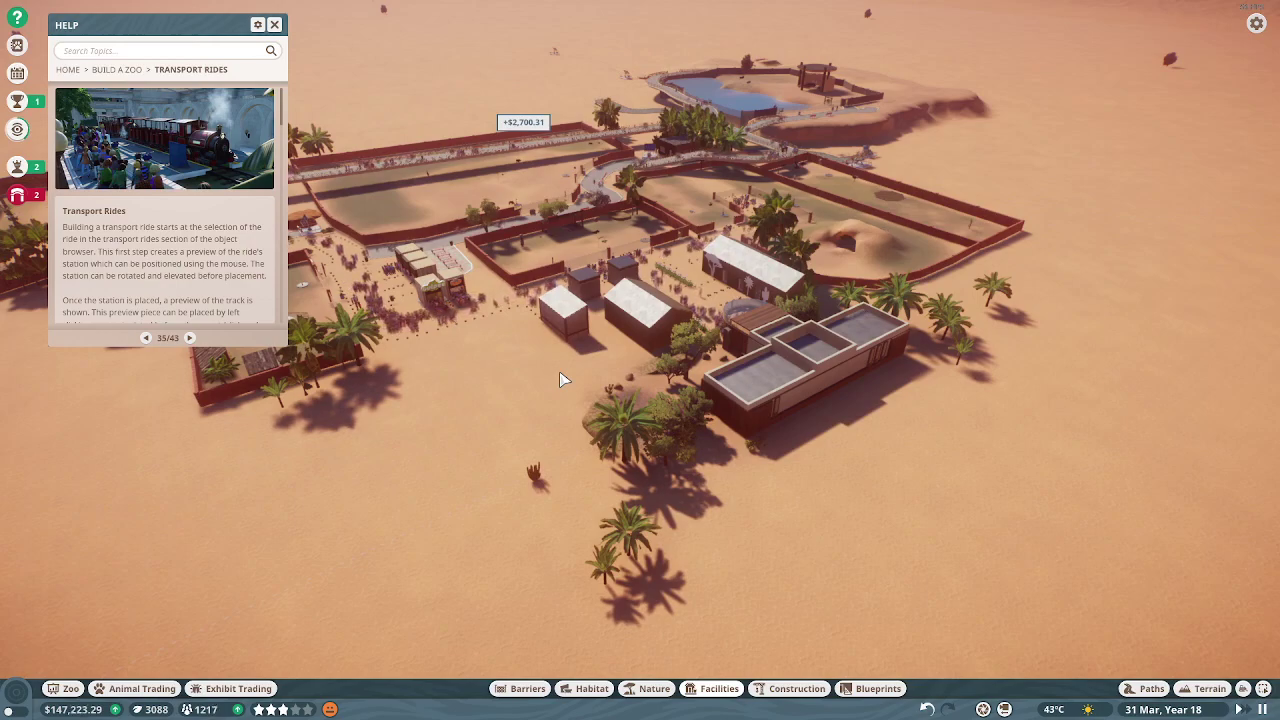
key("ctrl+z")
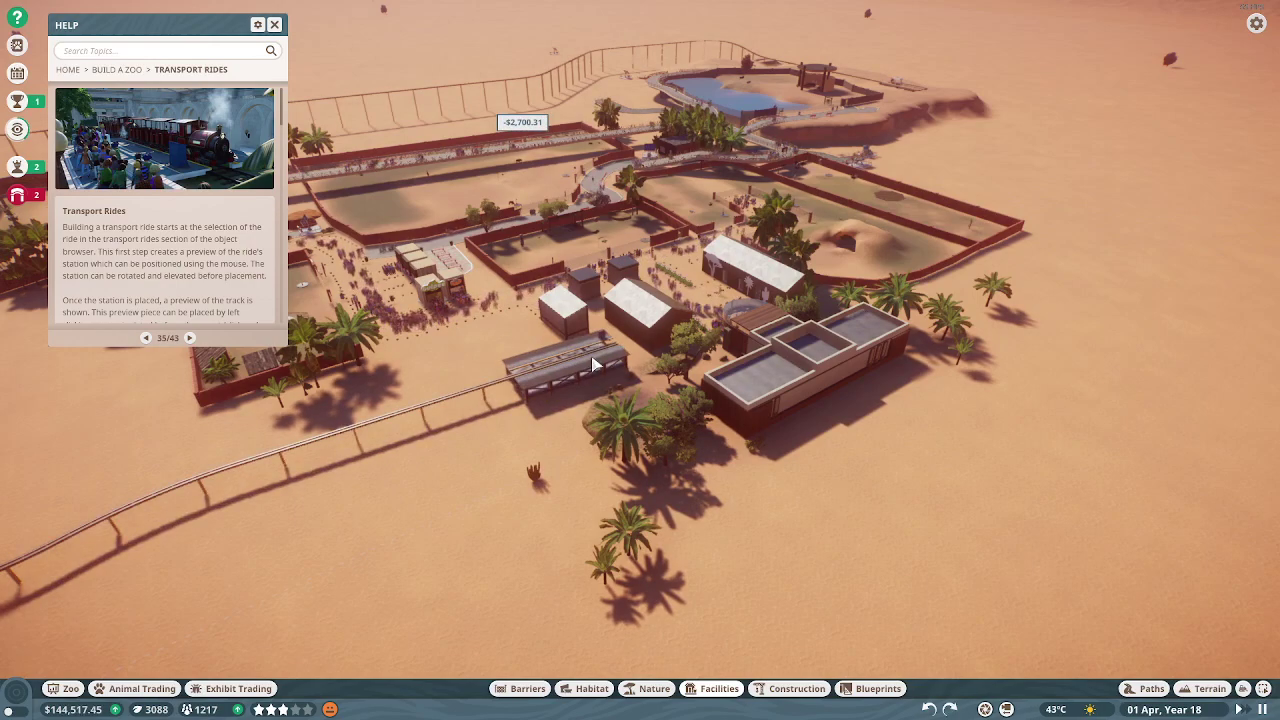
left_click(593, 364)
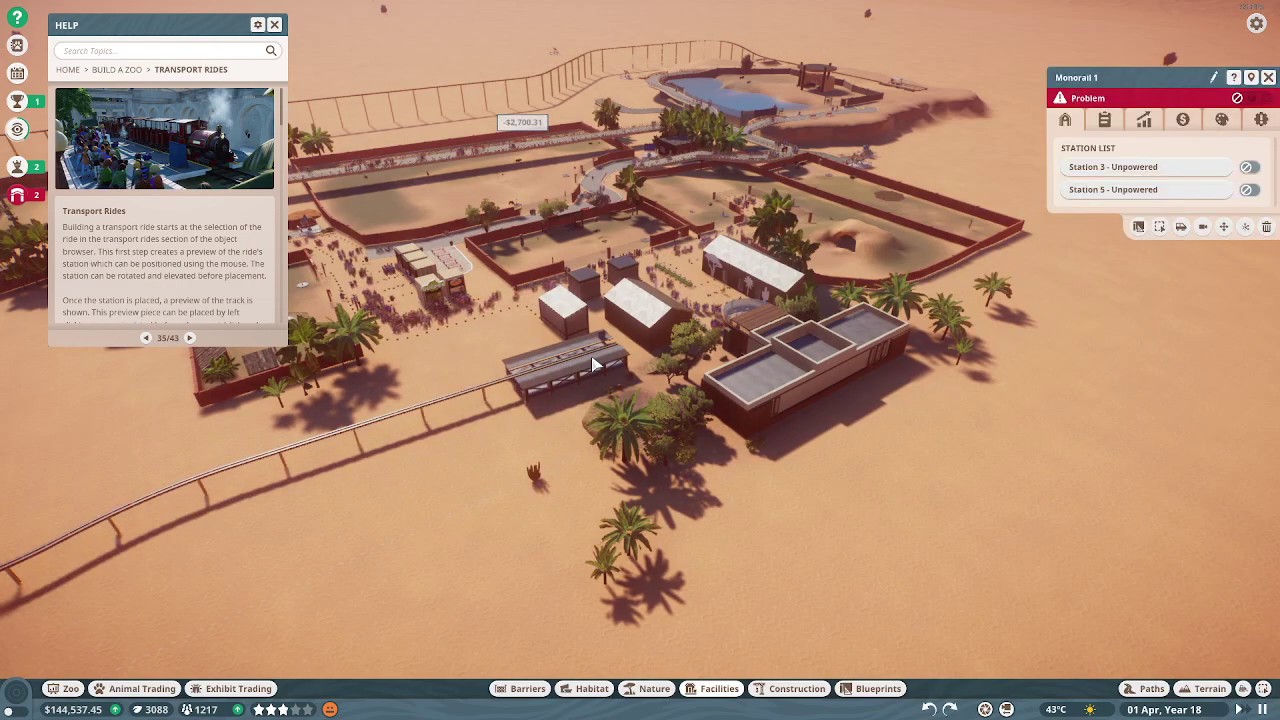
Reopen Monorail 1's track editing and delete the new station and its end preview.
left_click(1181, 228)
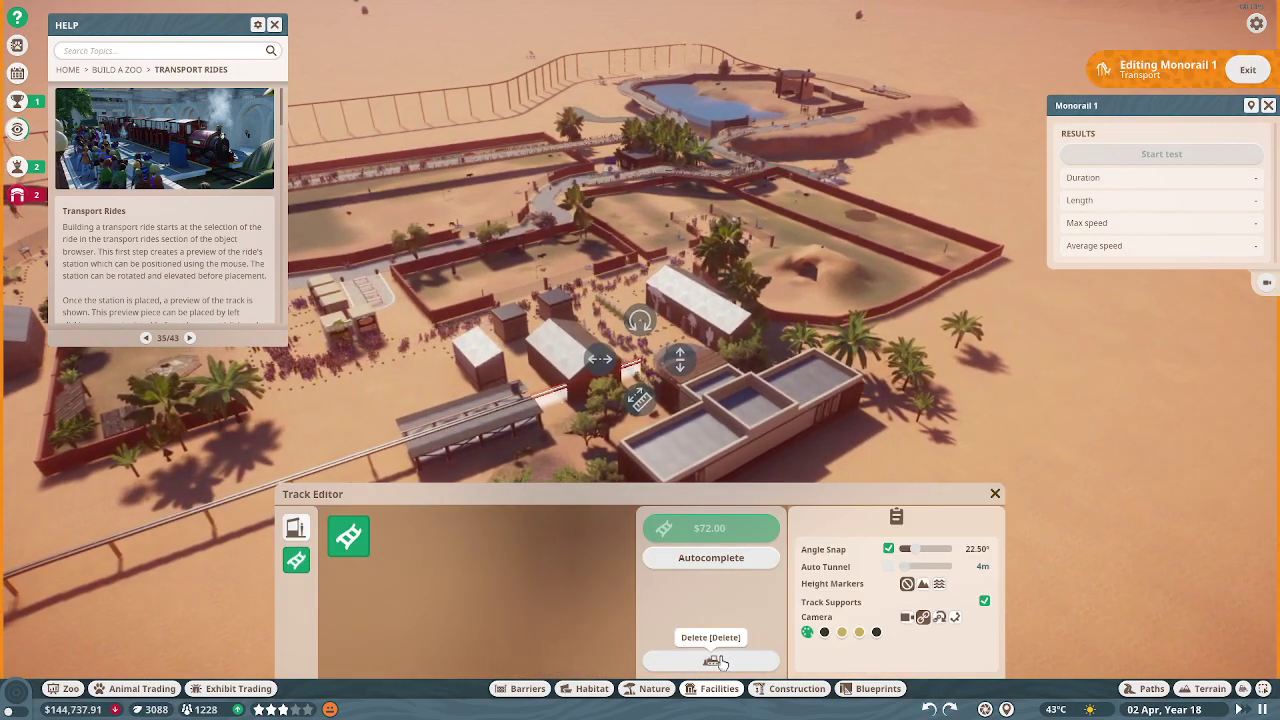
left_click(711, 660)
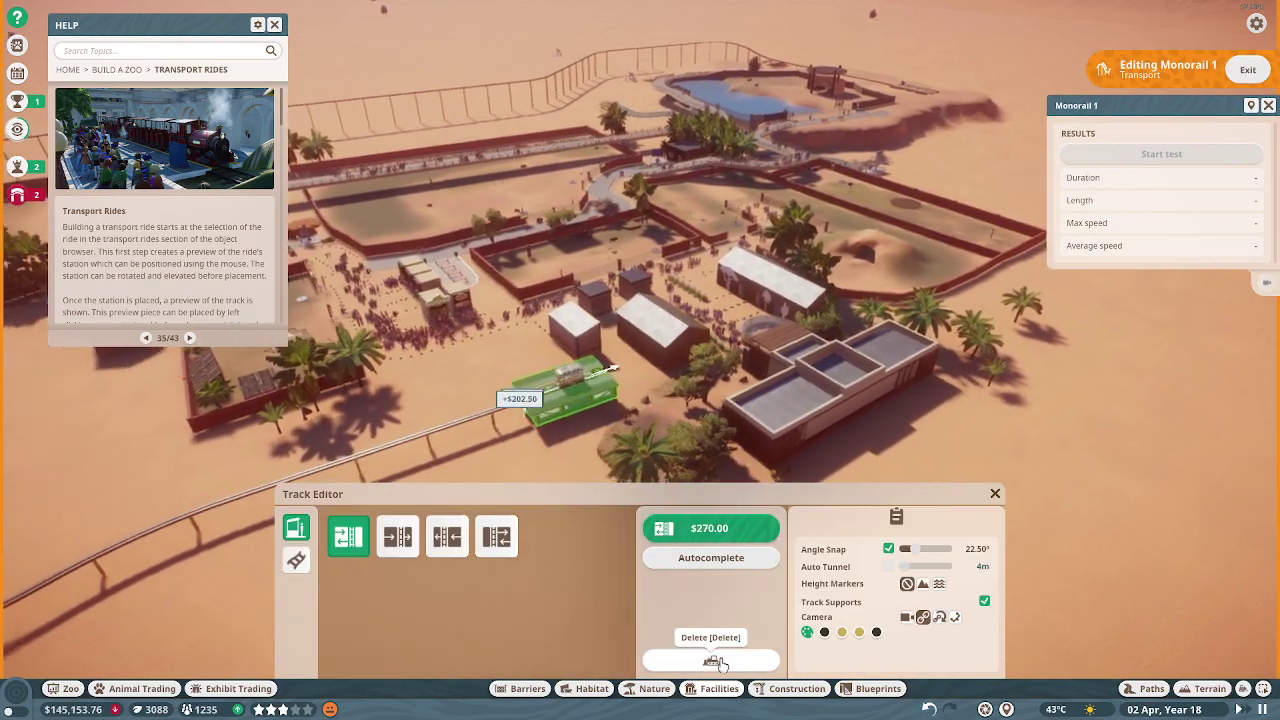
left_click(716, 663)
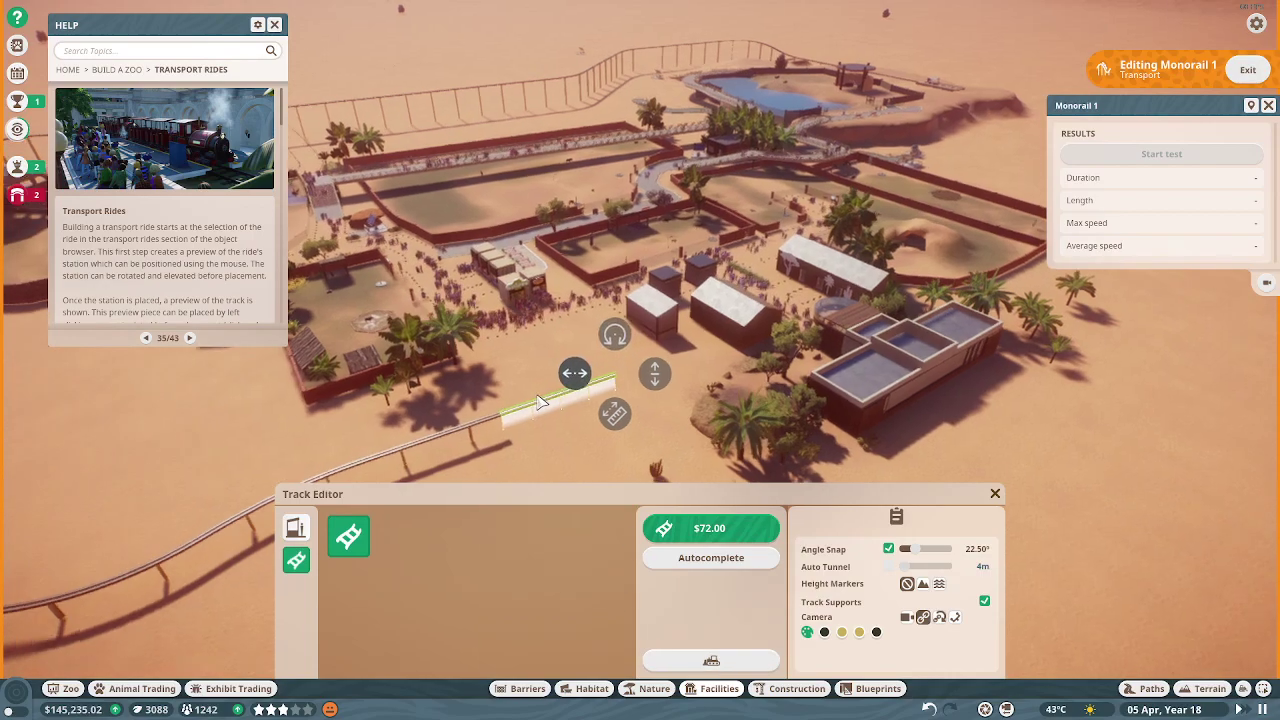
key("w")
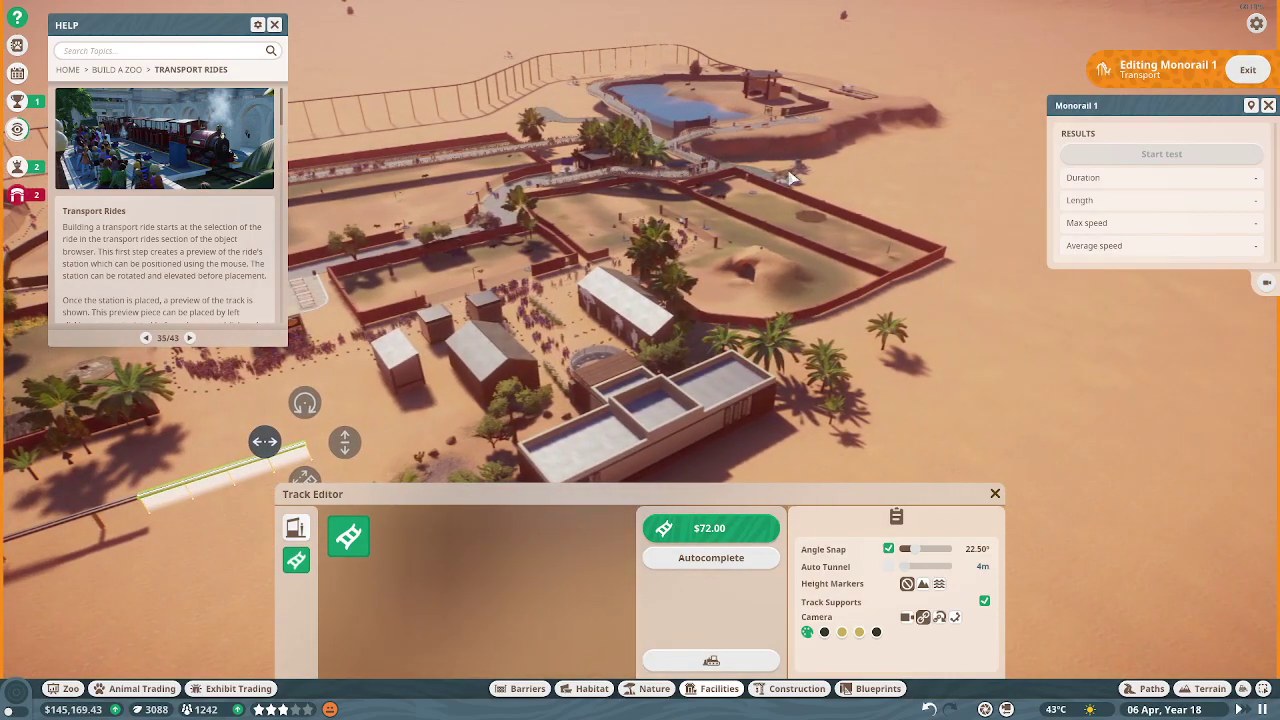
key("a")
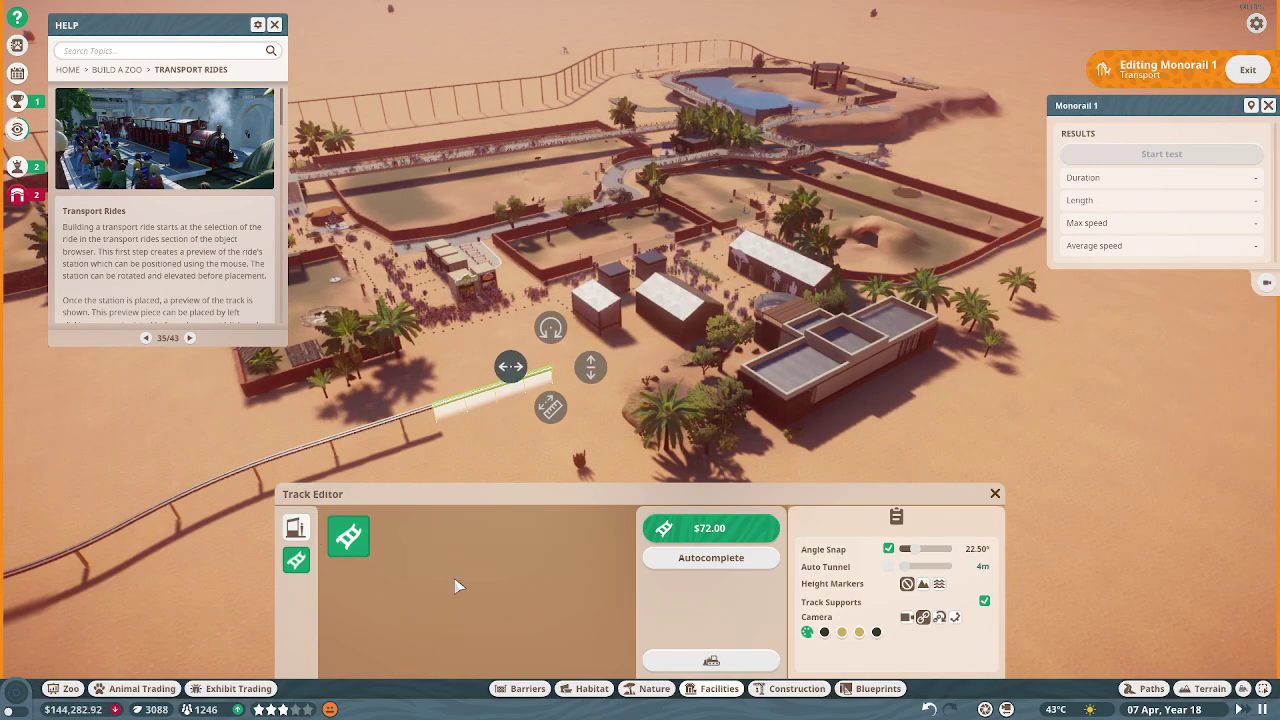
key("w")
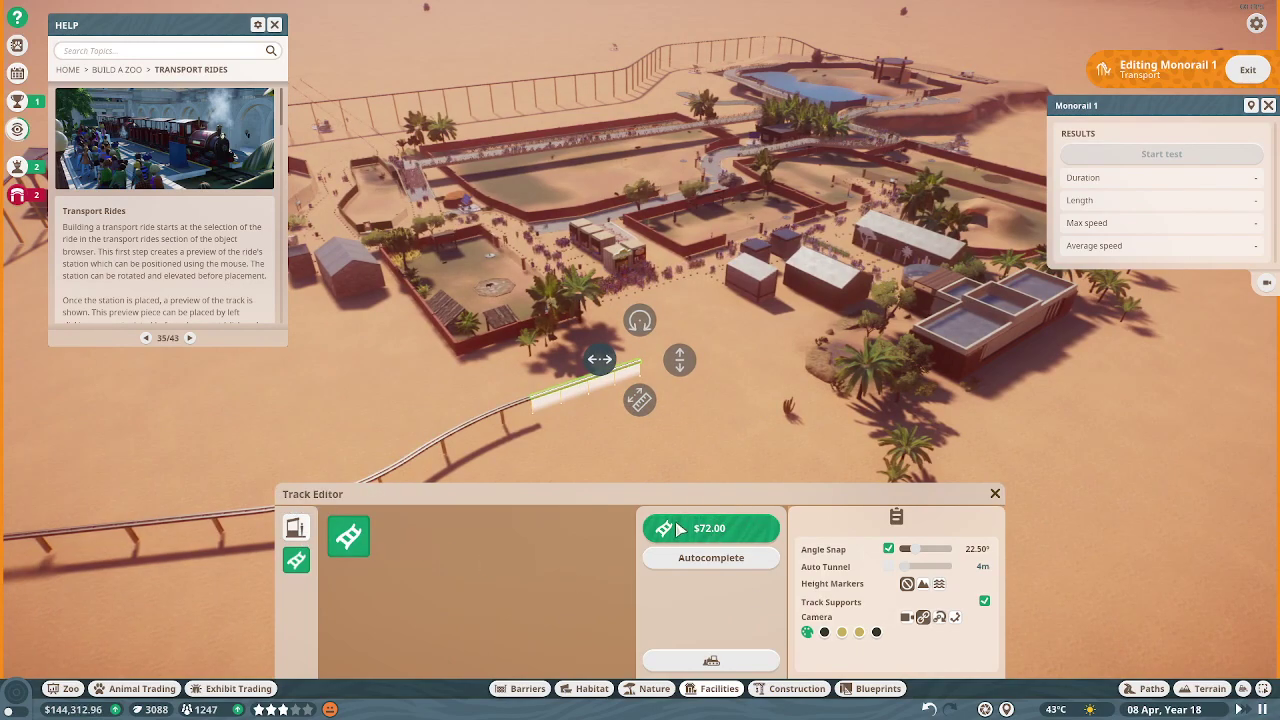
Preview an Entry Left/Exit Left station, then build a straight Standard Track piece after it.
left_click(295, 528)
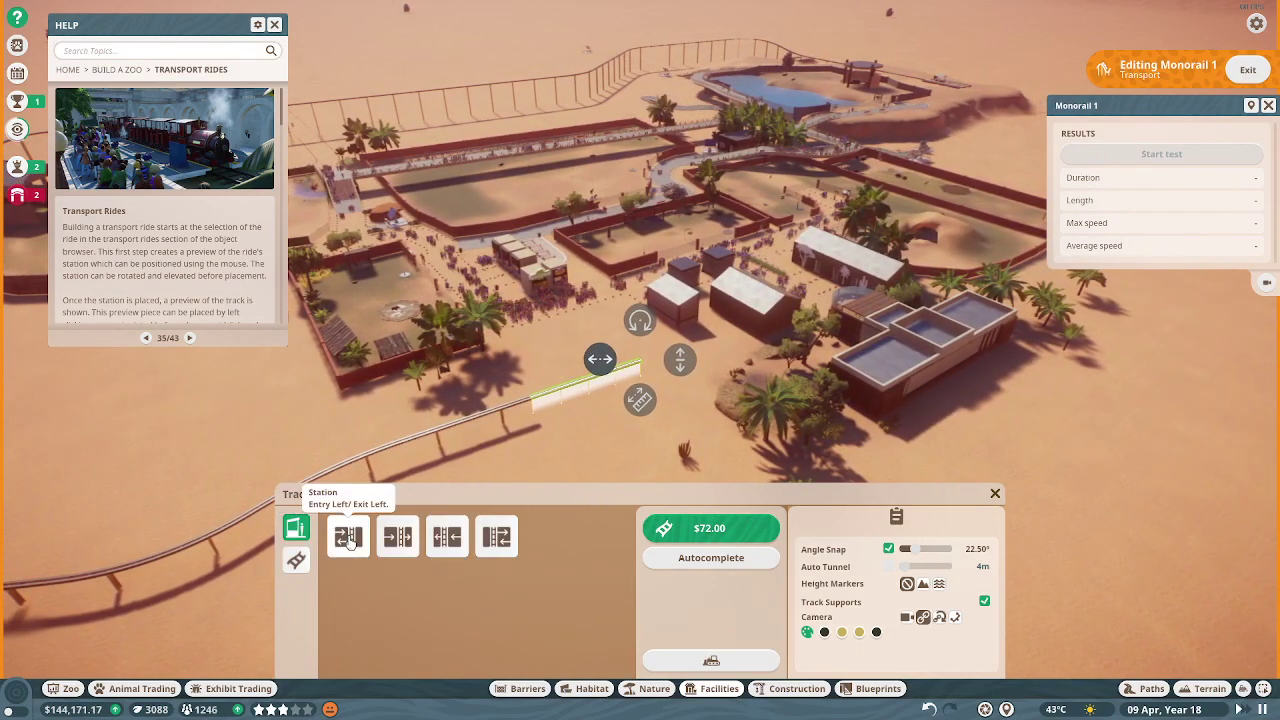
left_click(349, 537)
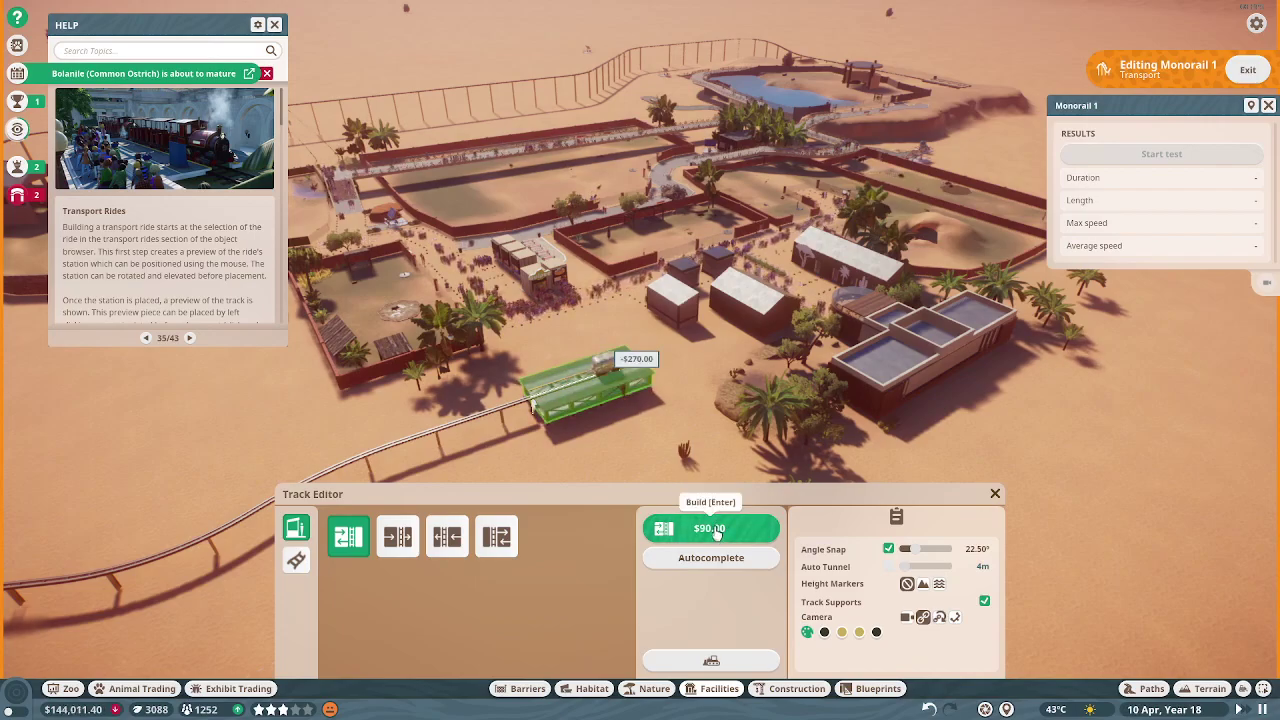
left_click(296, 560)
left_click(349, 537)
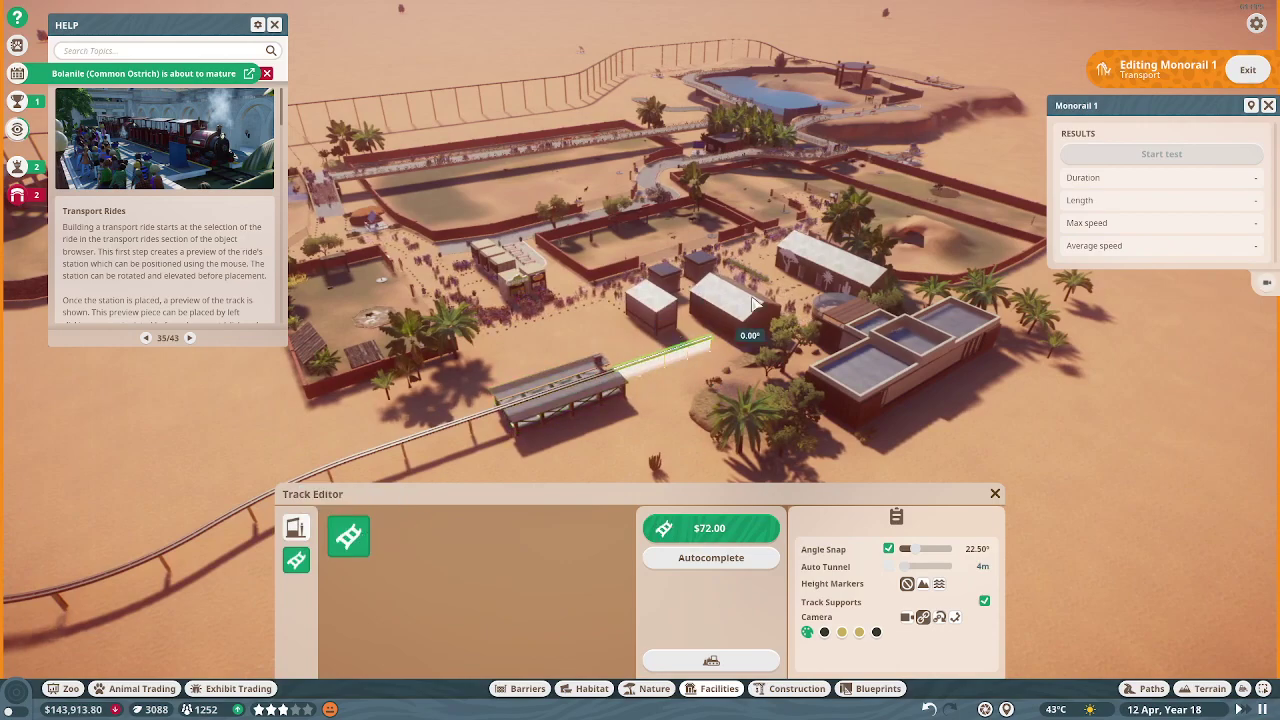
left_click(710, 528)
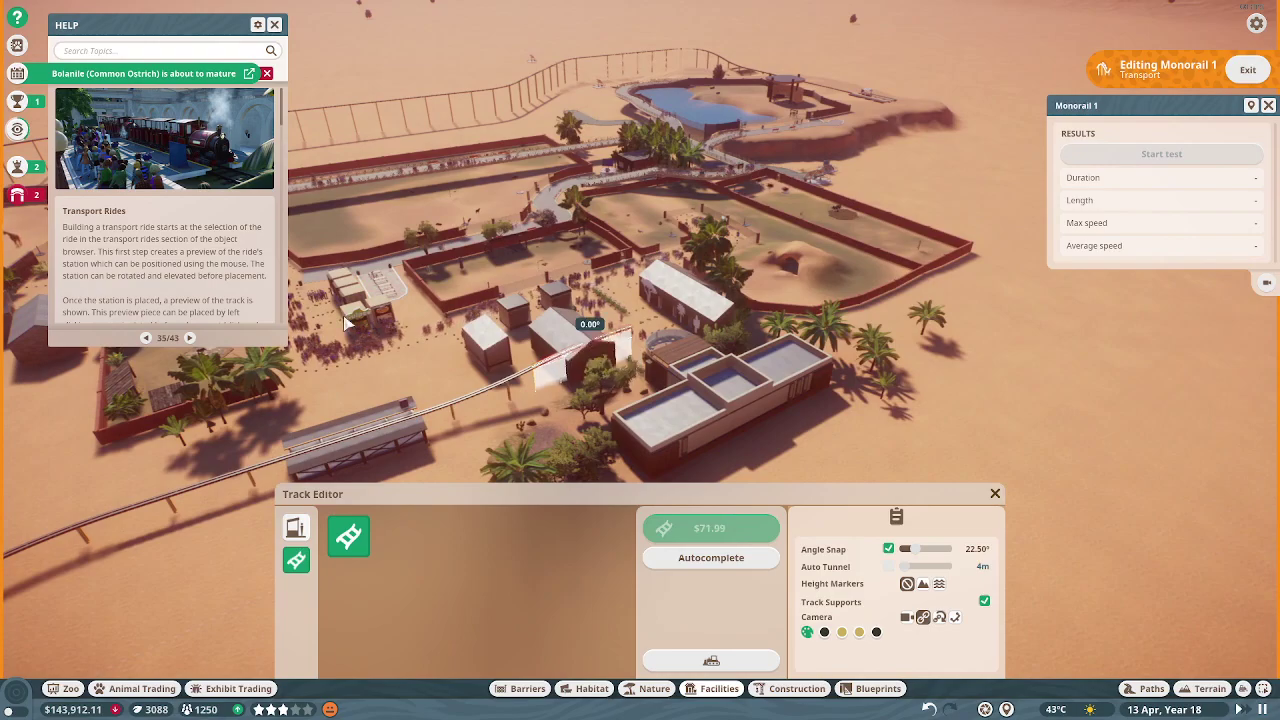
left_click(345, 322)
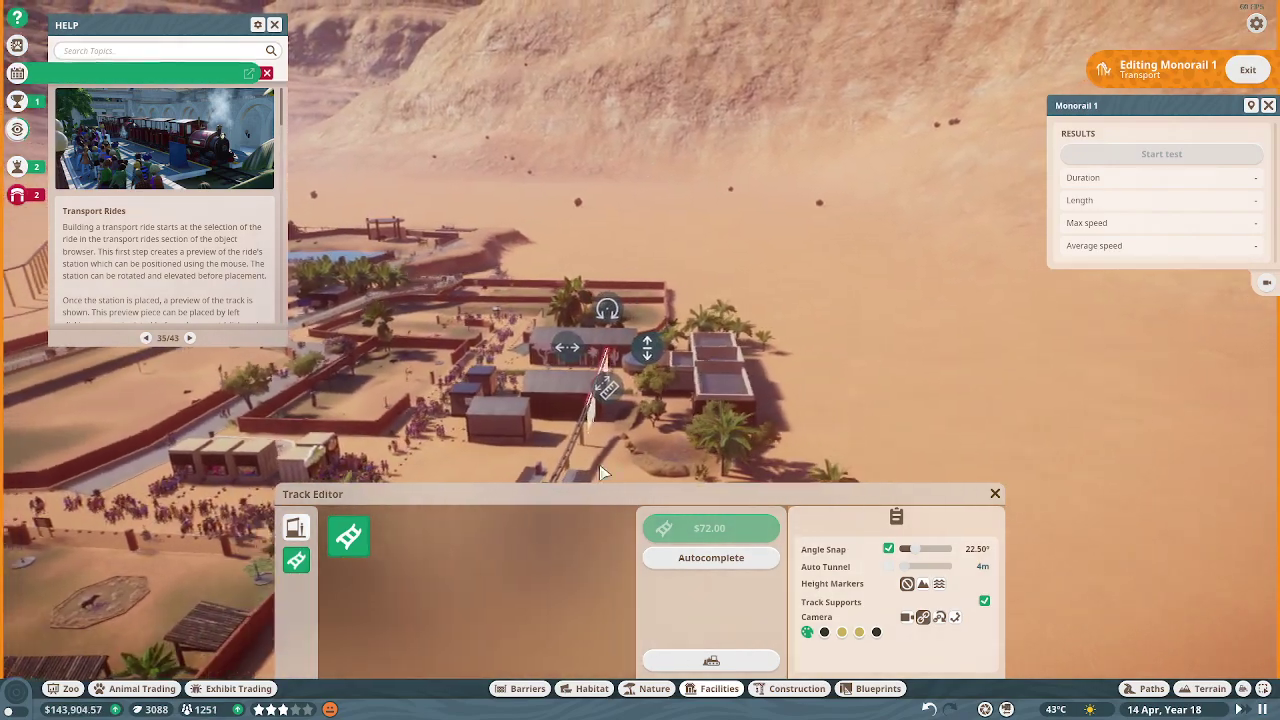
left_click(710, 660)
Replace the unwanted station piece with an Entry Left/Exit Left monorail station.
left_click(710, 528)
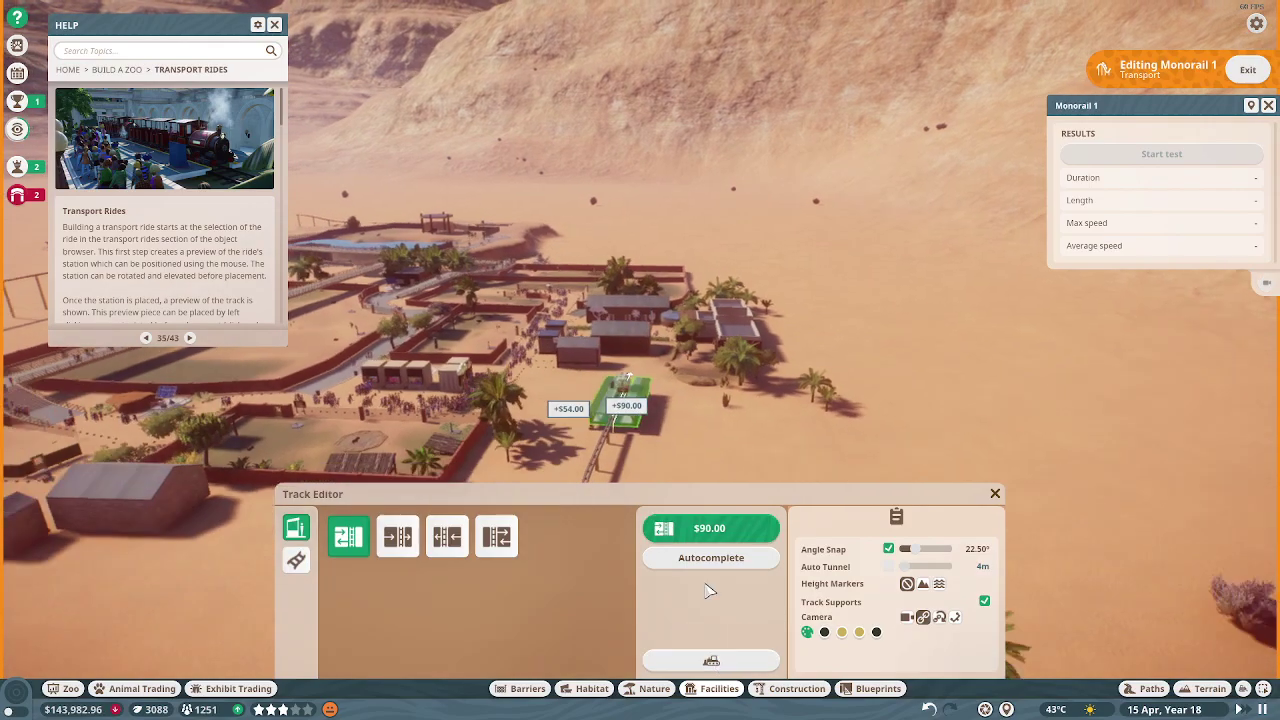
key("q")
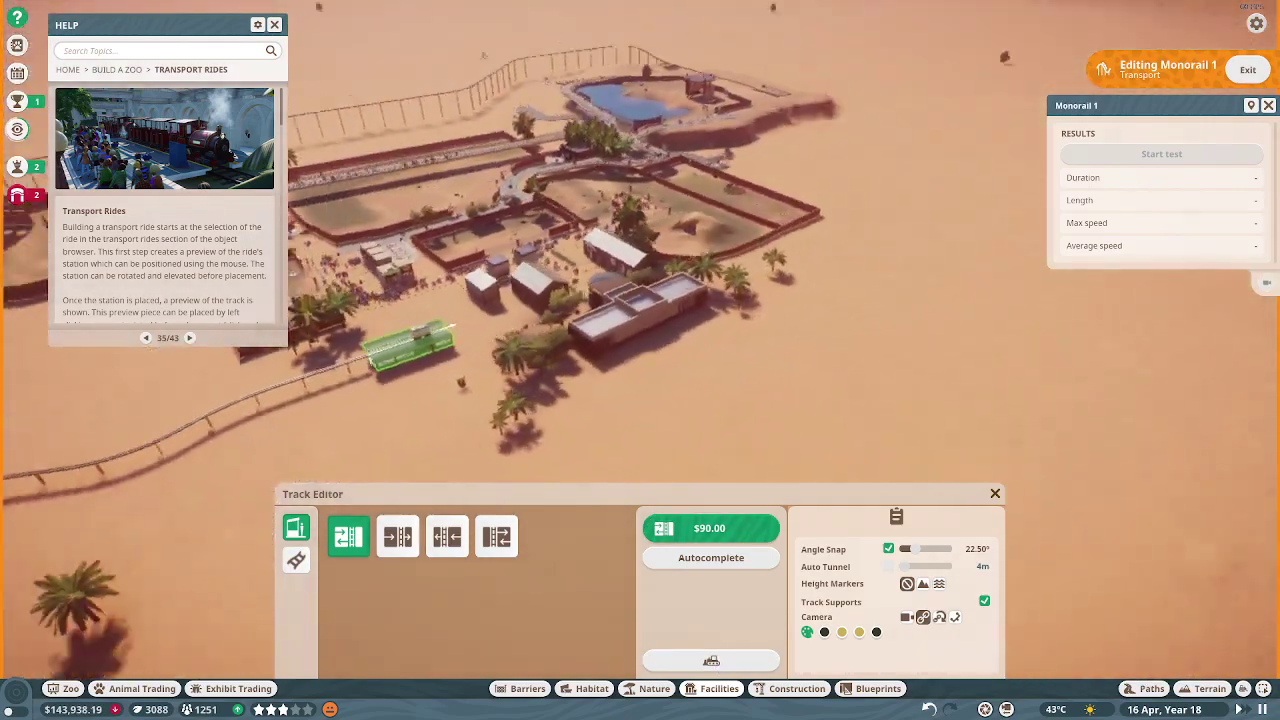
scroll(584, 380, "up", 5)
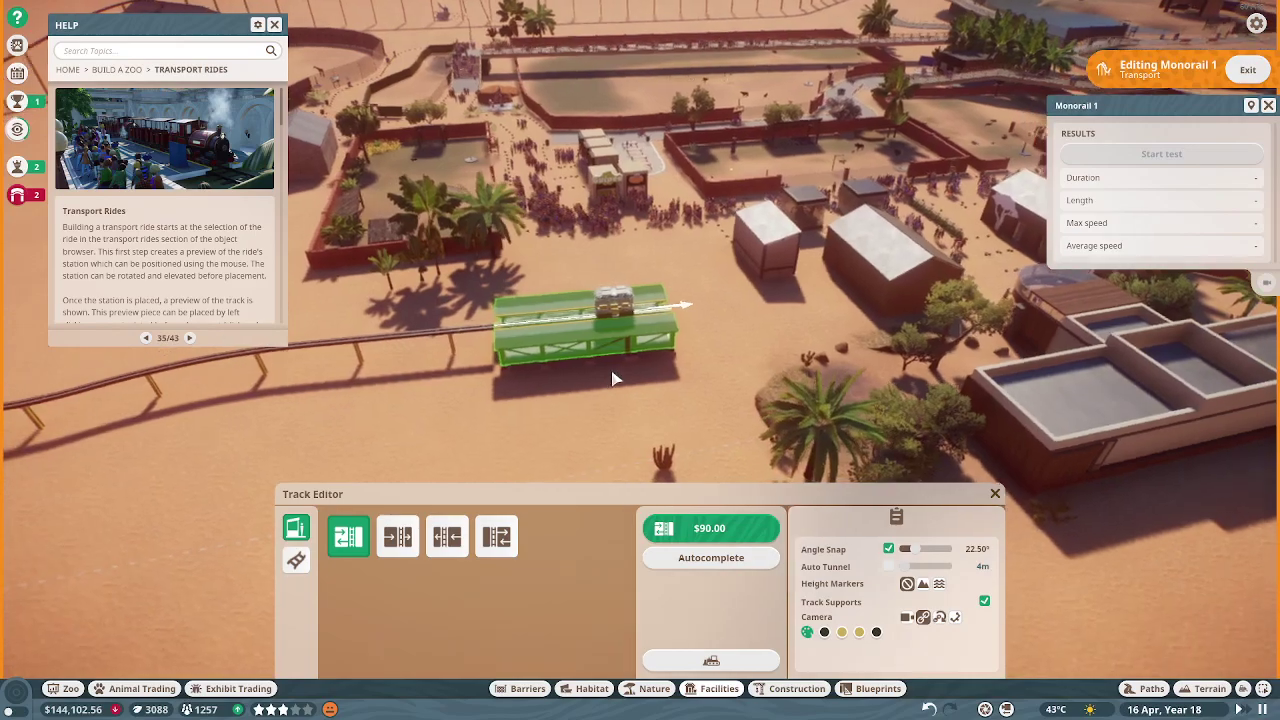
scroll(614, 379, "up", 2)
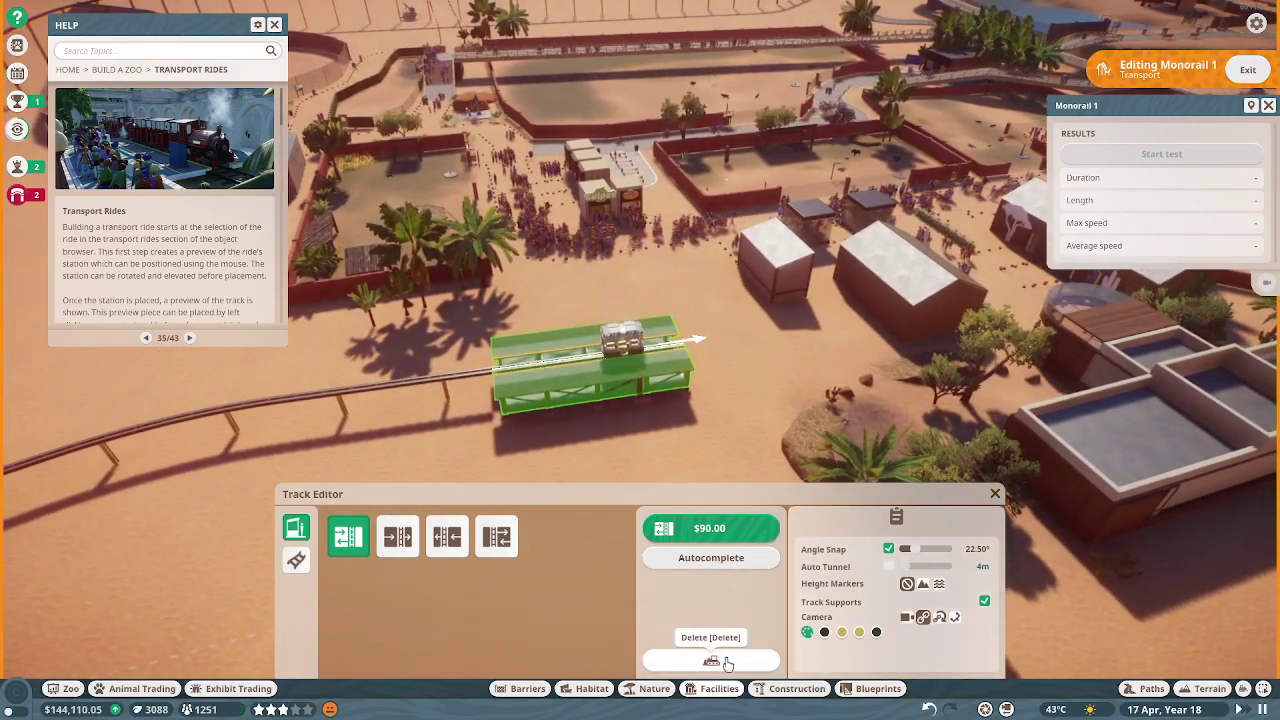
left_click(727, 661)
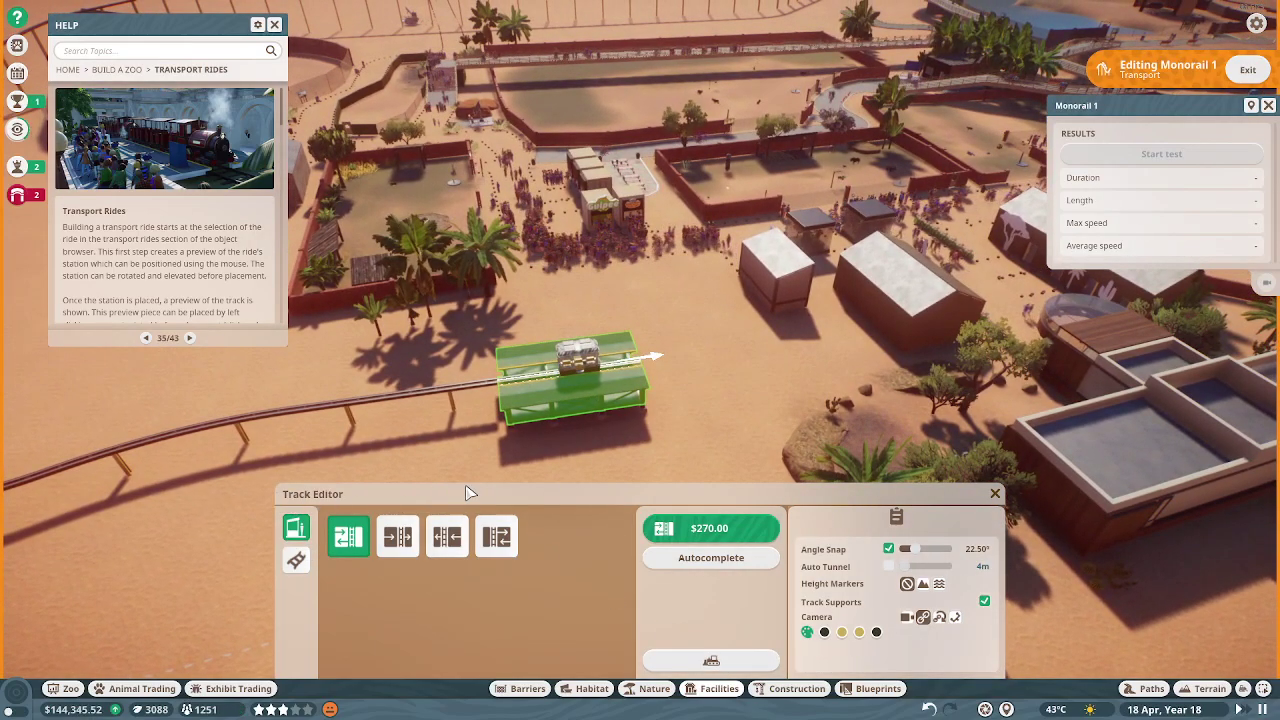
left_click(711, 661)
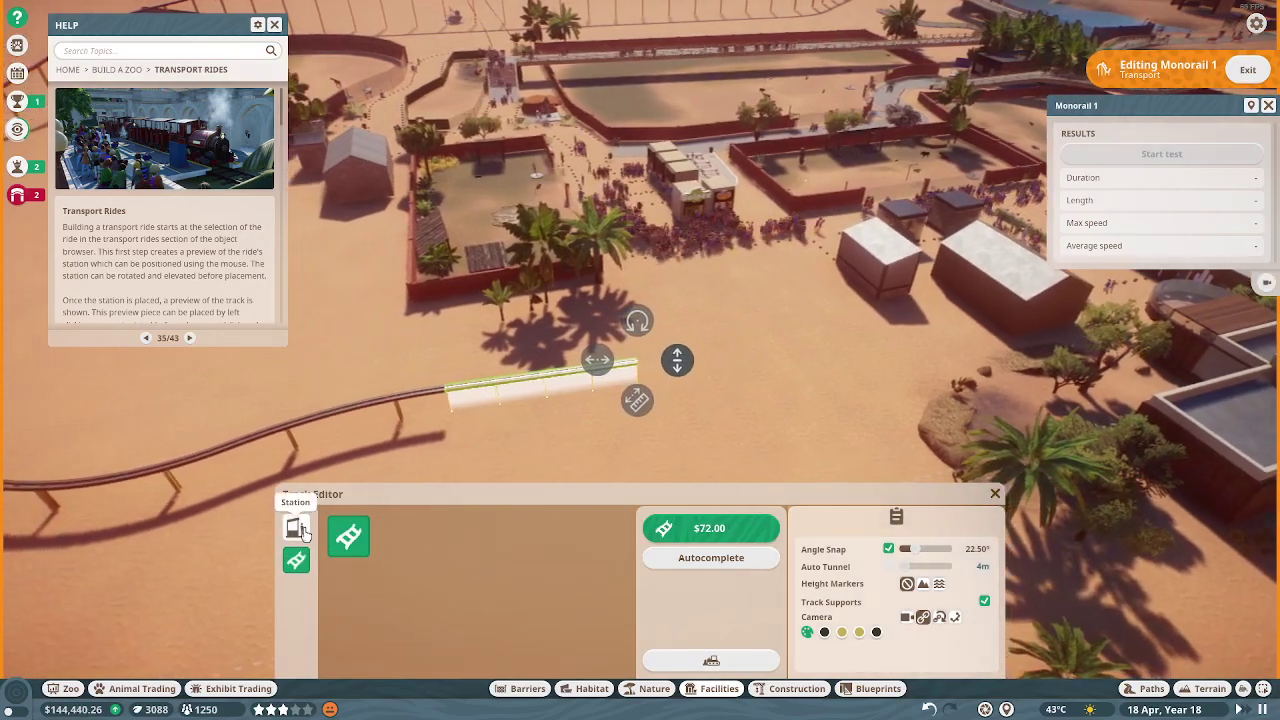
left_click(297, 530)
left_click(344, 540)
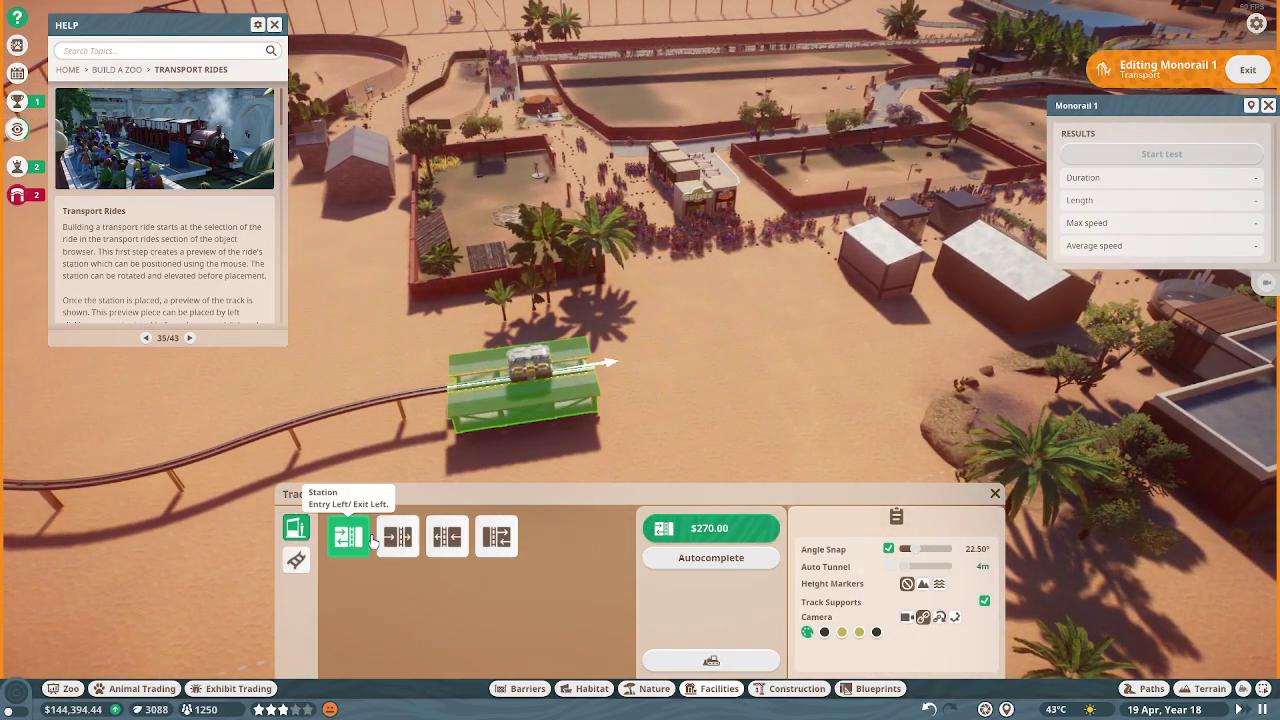
left_click(720, 530)
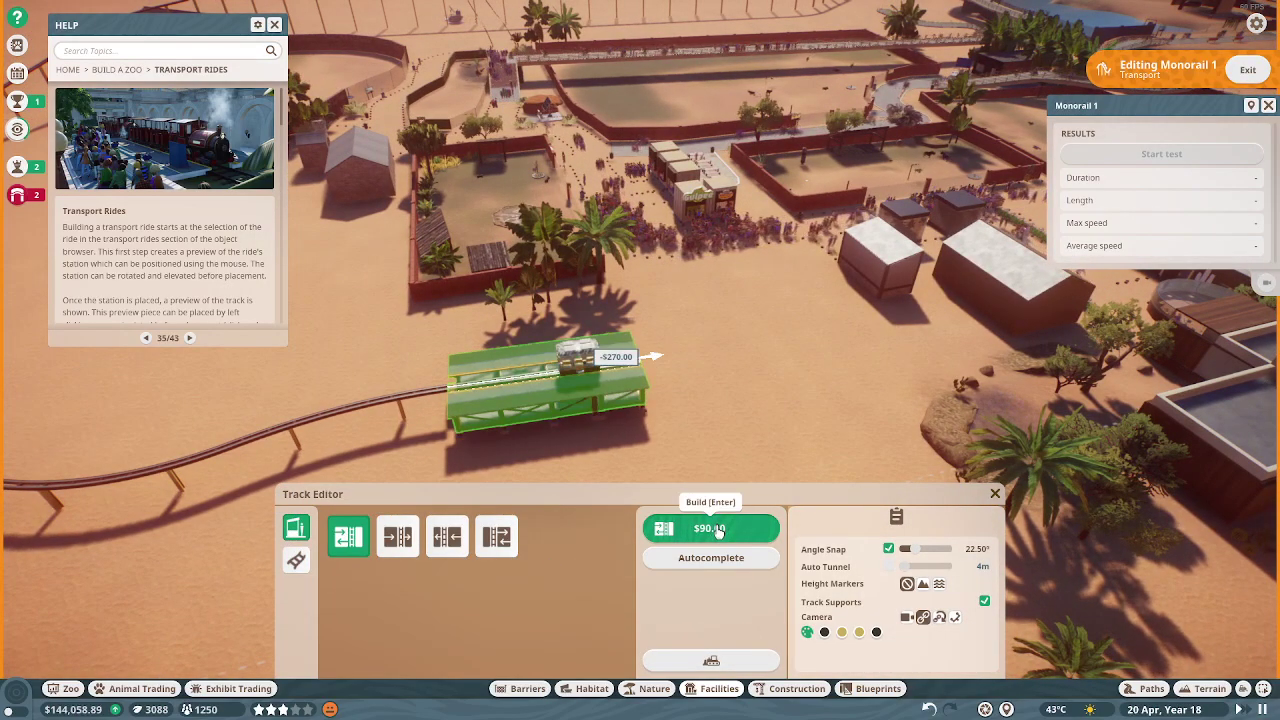
Build four Standard Track pieces past the station toward the enclosures.
left_click(720, 528)
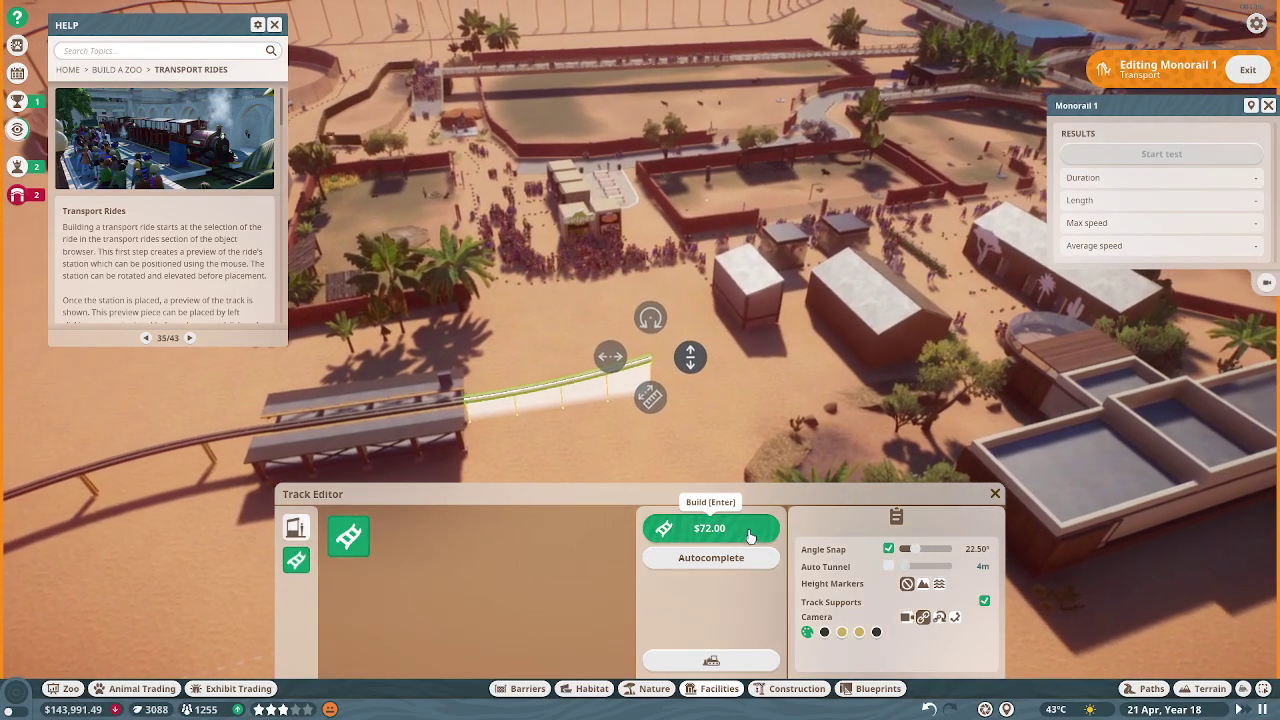
left_click(711, 528)
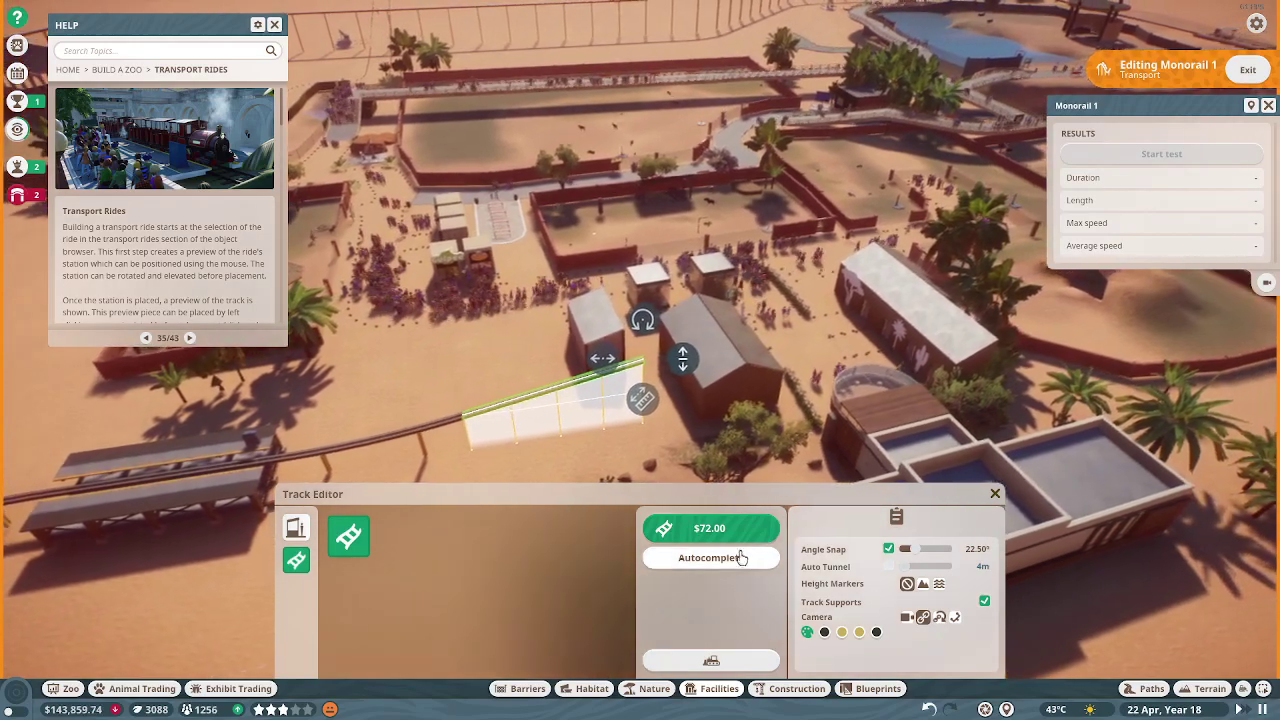
left_click(711, 528)
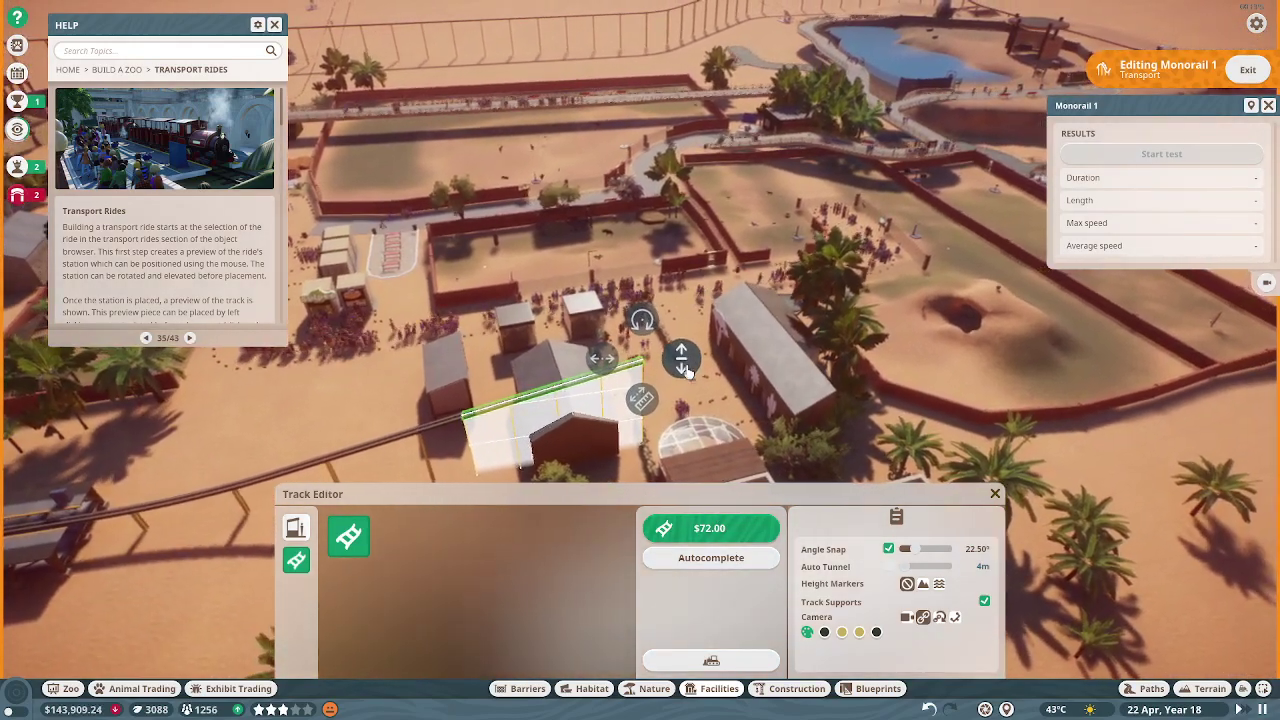
left_click(711, 528)
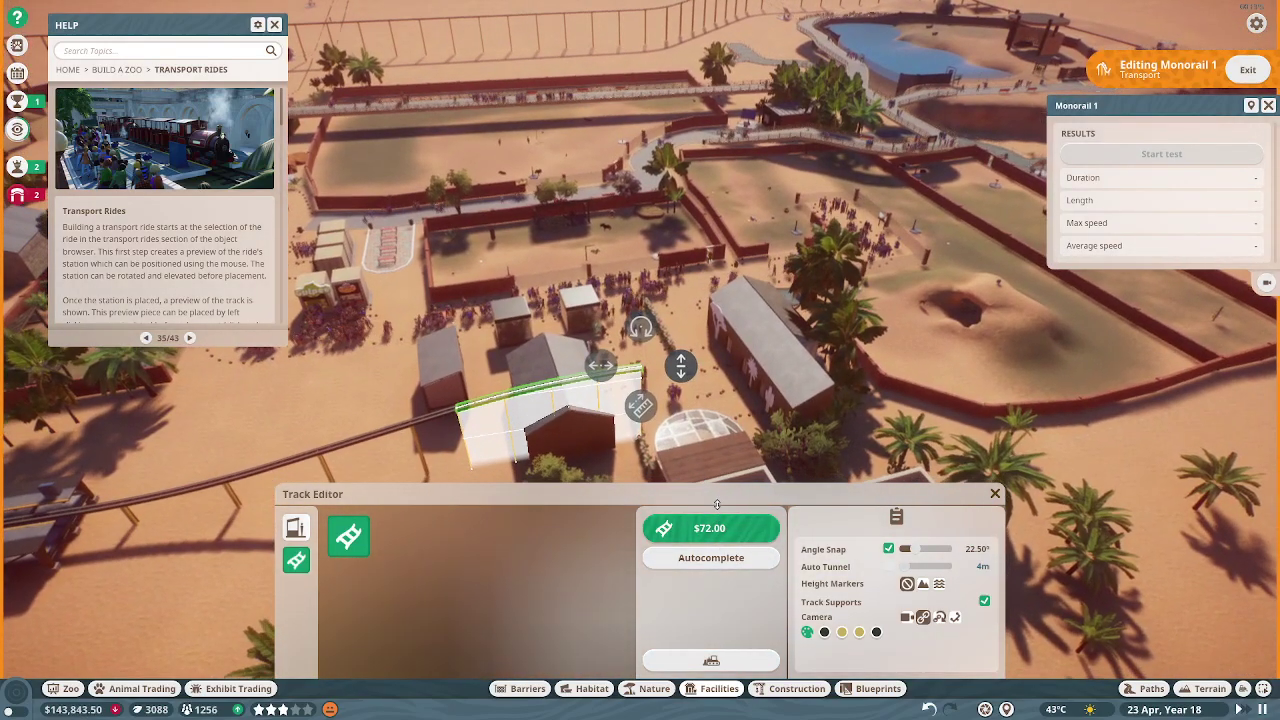
left_click(711, 528)
Rotate the next track piece with the gizmo and build two turned pieces along the enclosures.
left_click(718, 533)
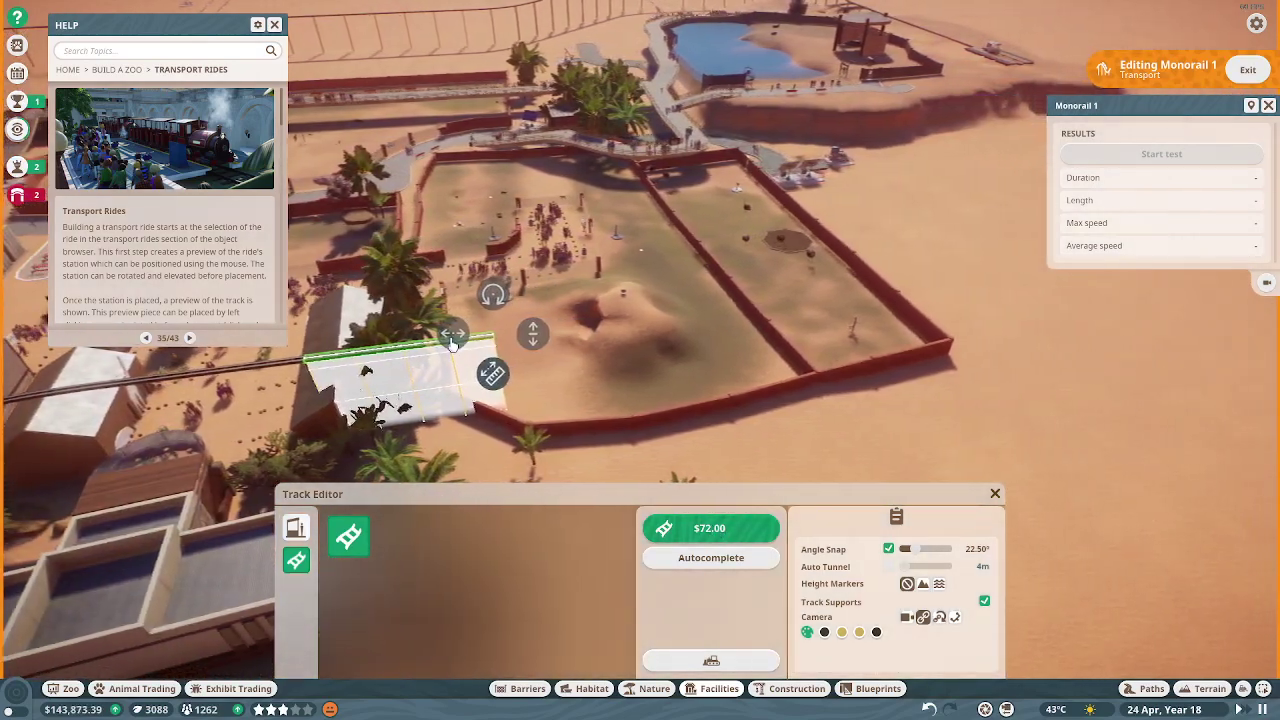
left_click_drag(453, 336, 500, 372)
left_click_drag(573, 418, 573, 418)
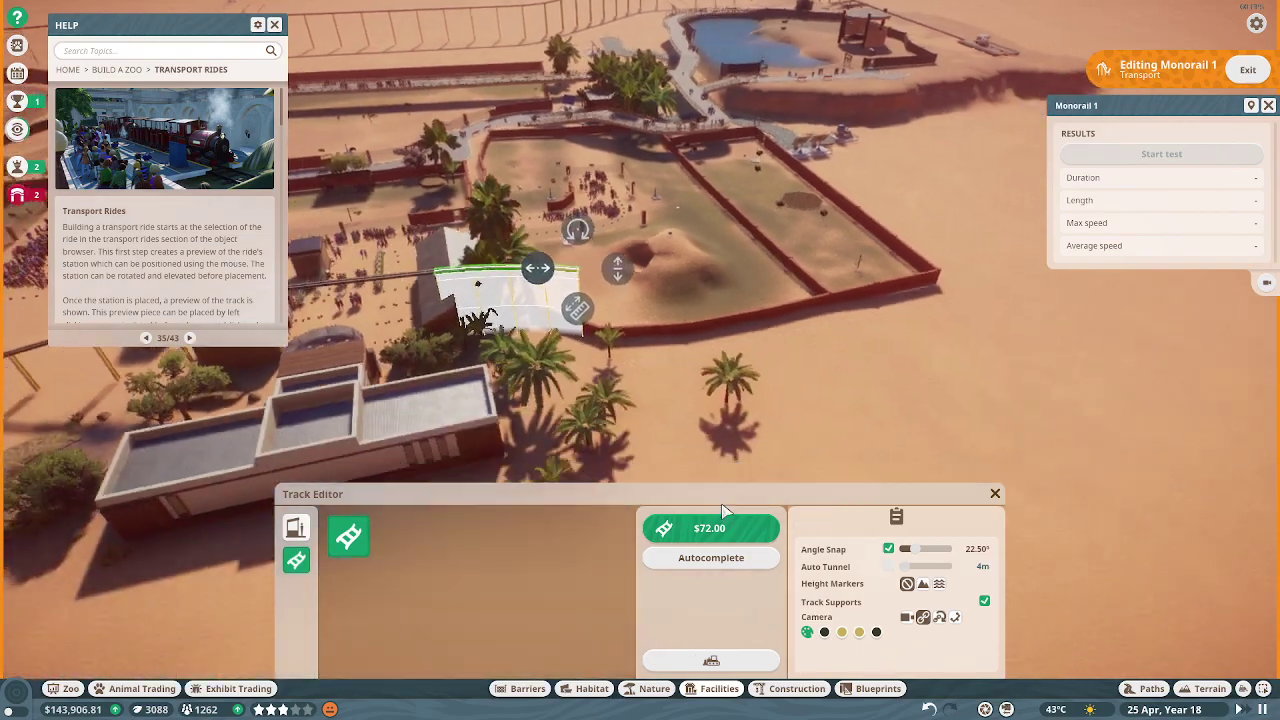
key("d")
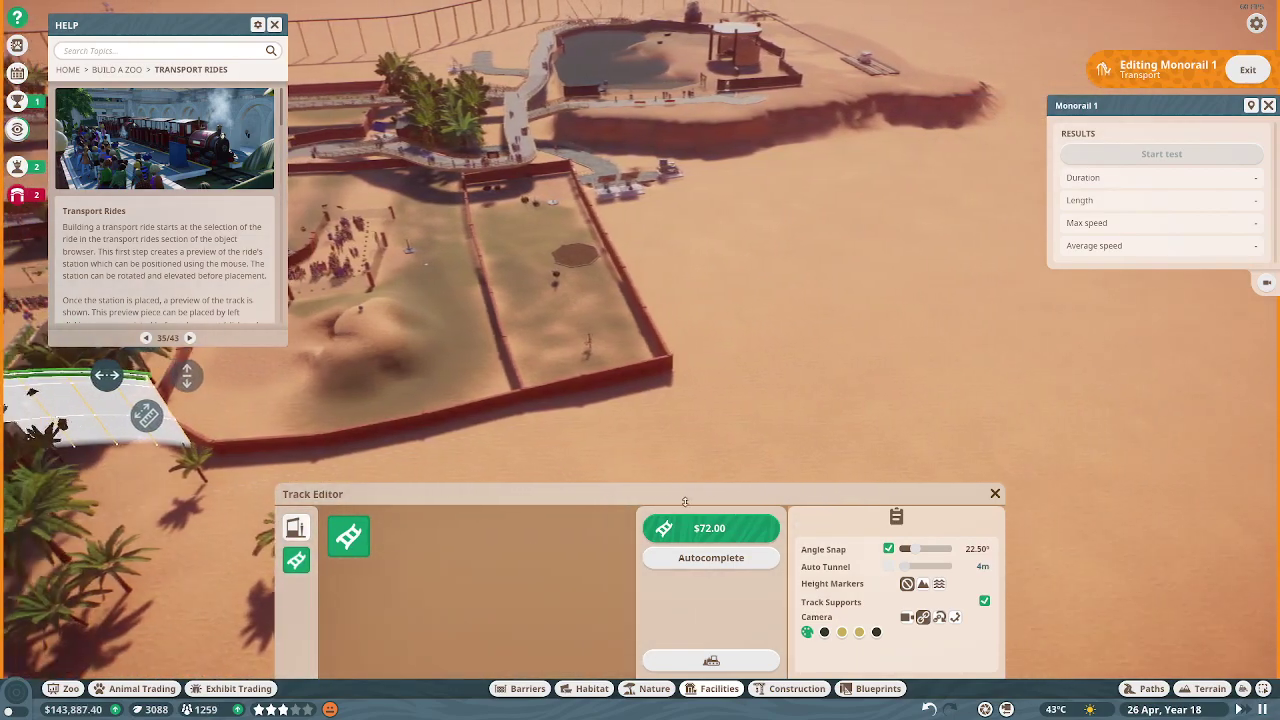
left_click_drag(76, 415, 482, 378)
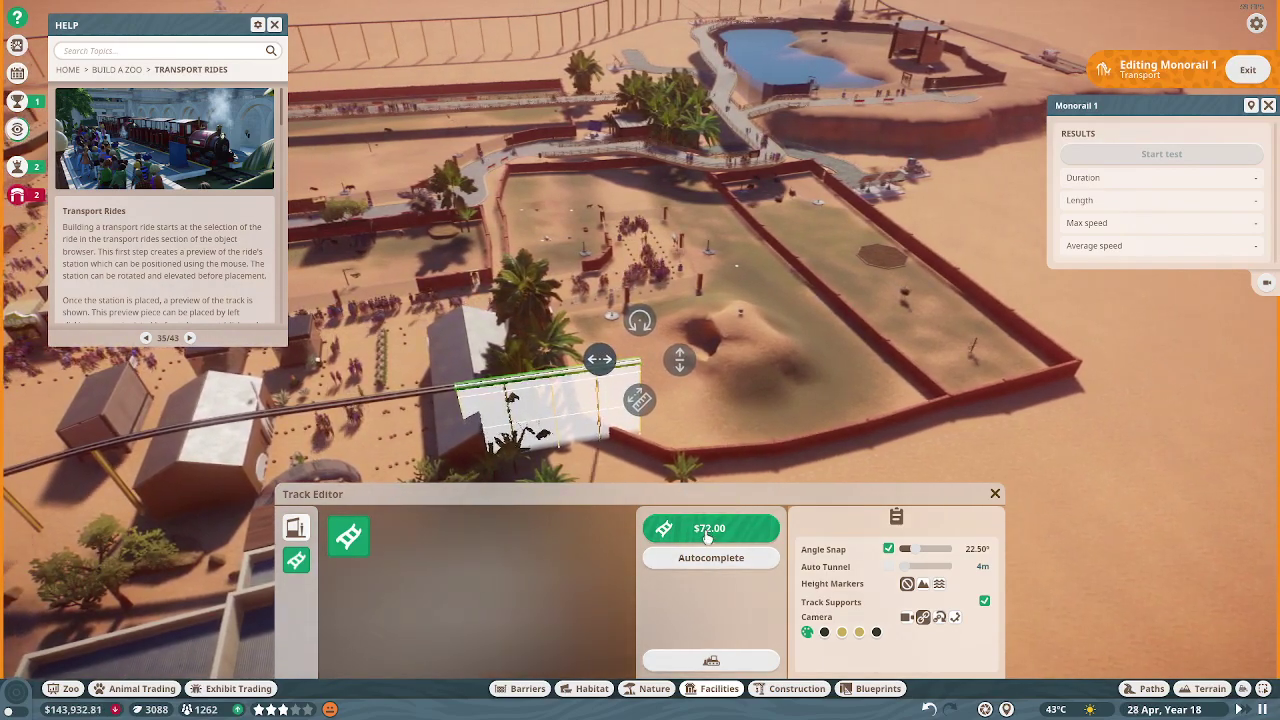
left_click(708, 535)
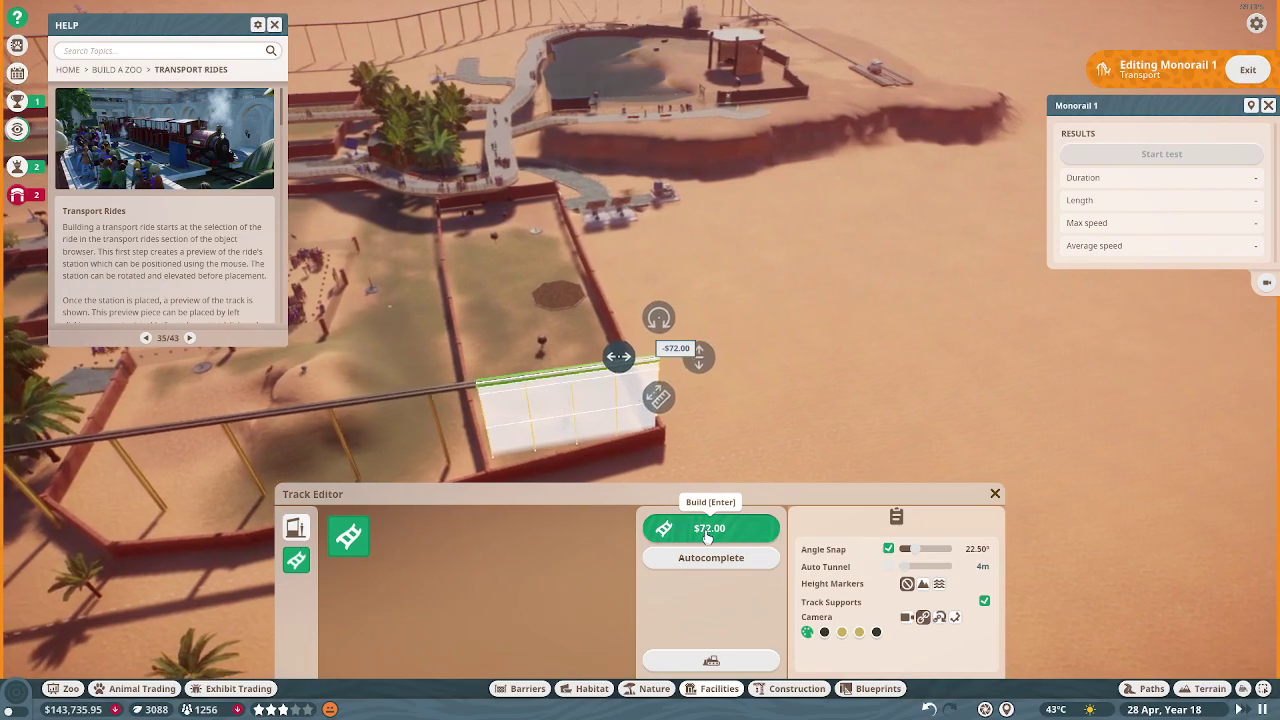
left_click(708, 530)
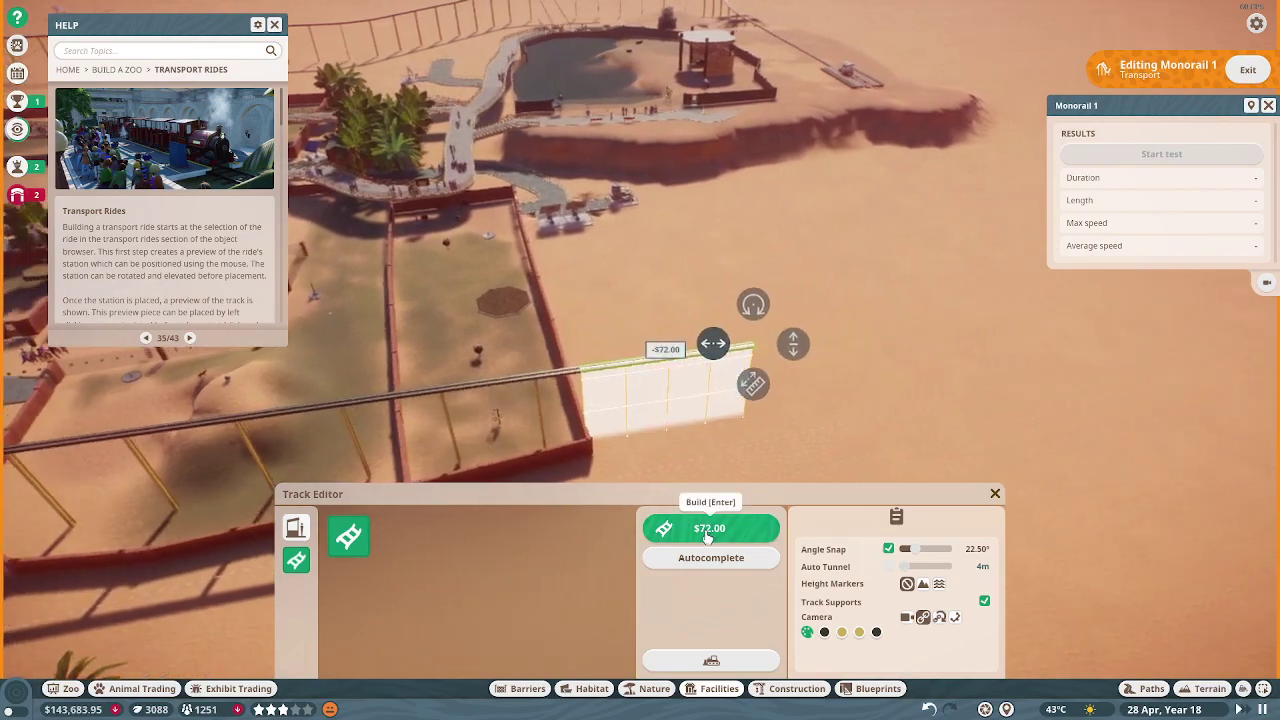
Accept the $564.78 autocomplete curve closing Monorail 1's loop and exit the Track Editor.
left_click(720, 531)
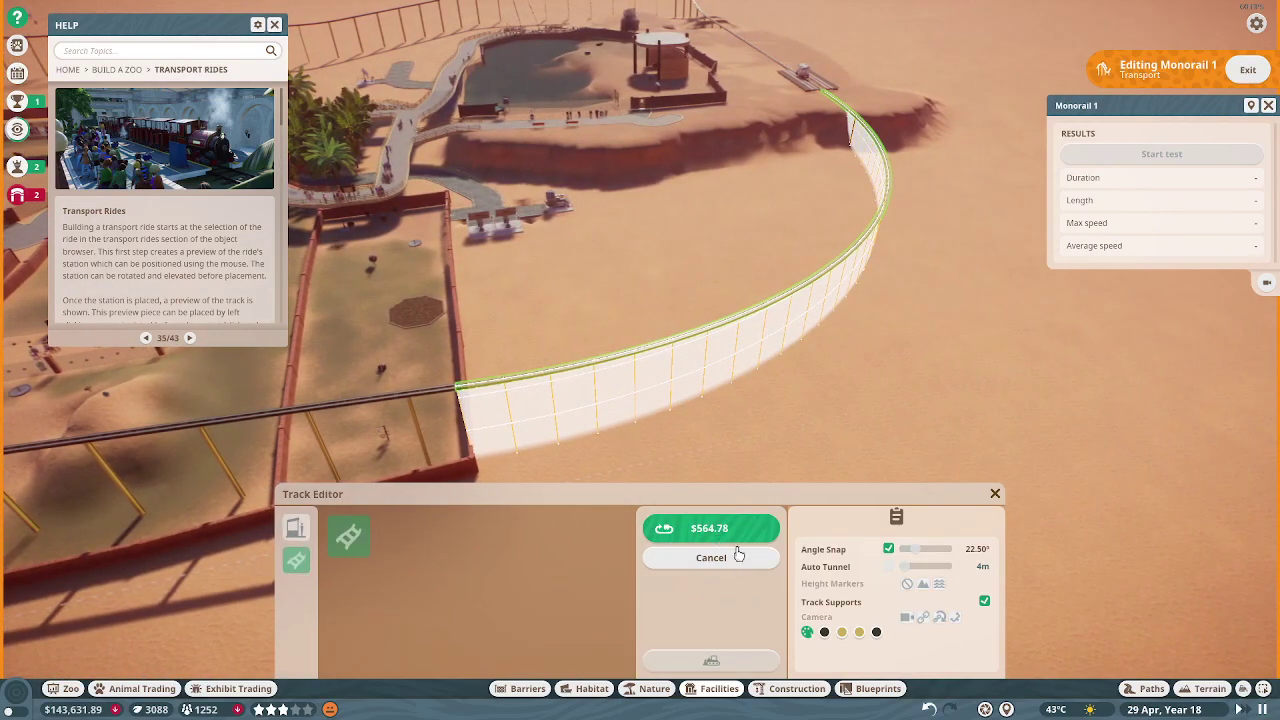
left_click(730, 537)
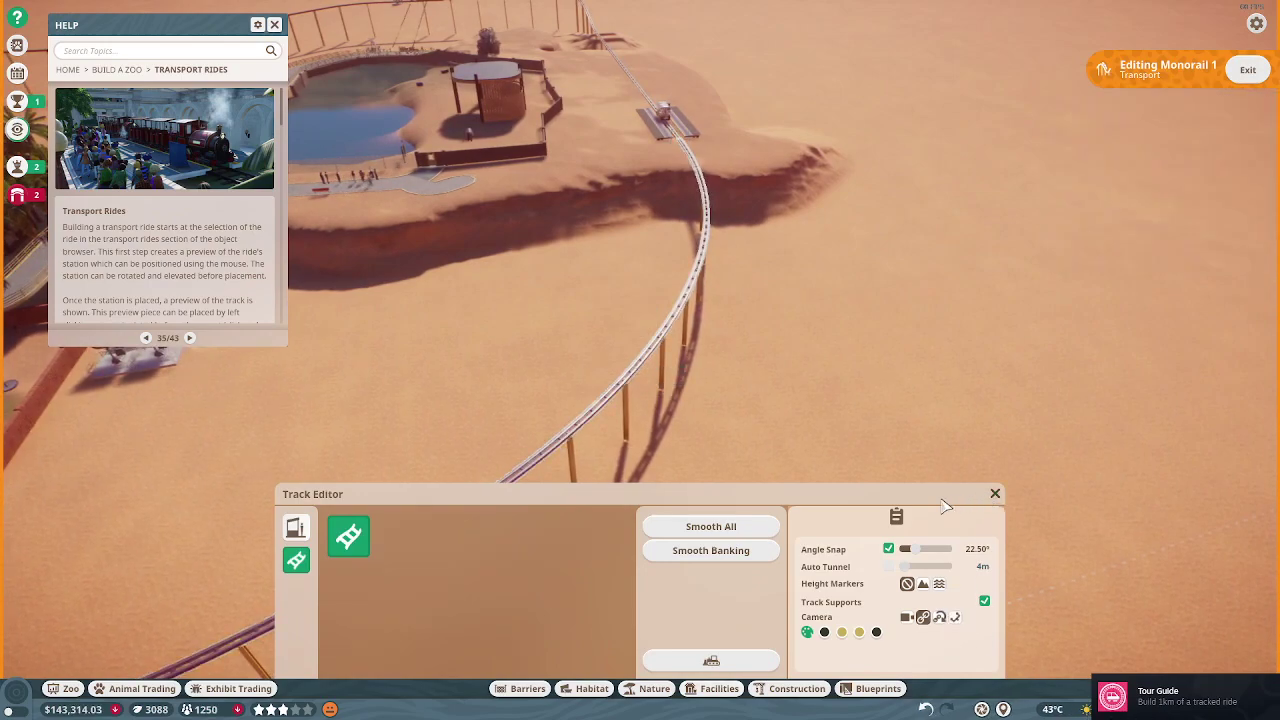
left_click(994, 494)
mouse_move(770, 527)
left_mouse_down()
mouse_move(935, 363)
mouse_move(700, 450)
left_mouse_up()
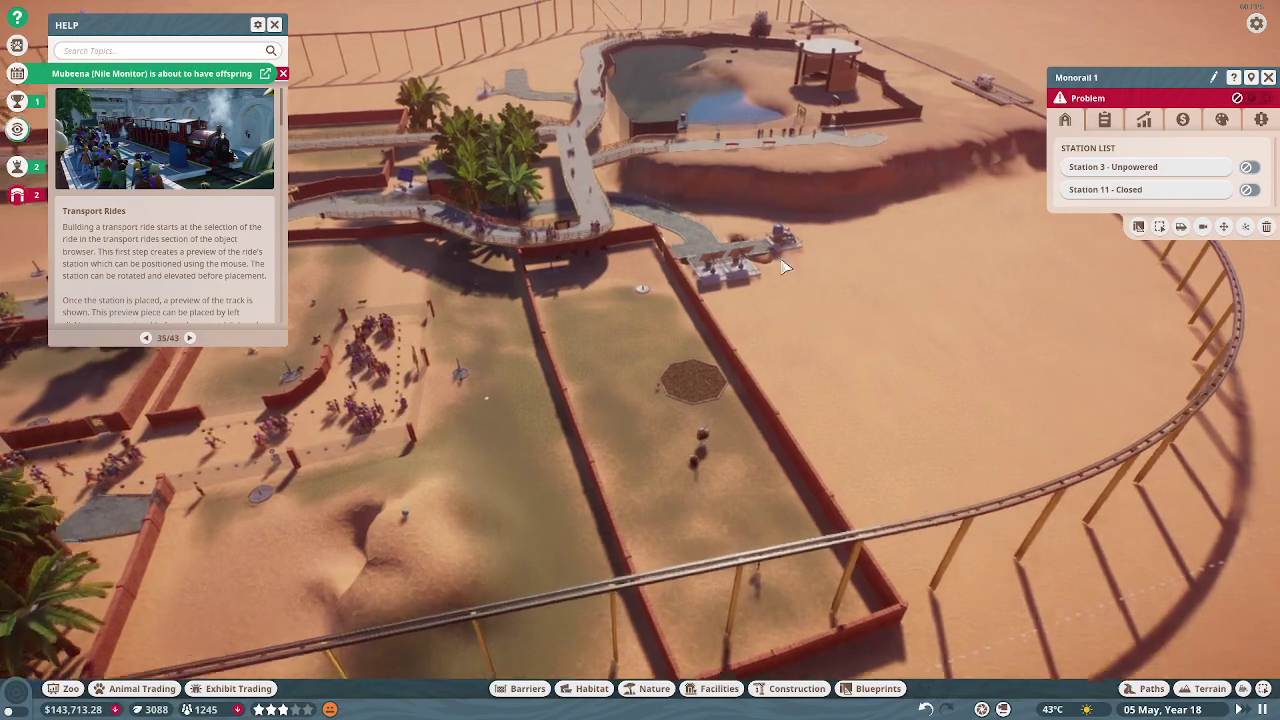
key("s")
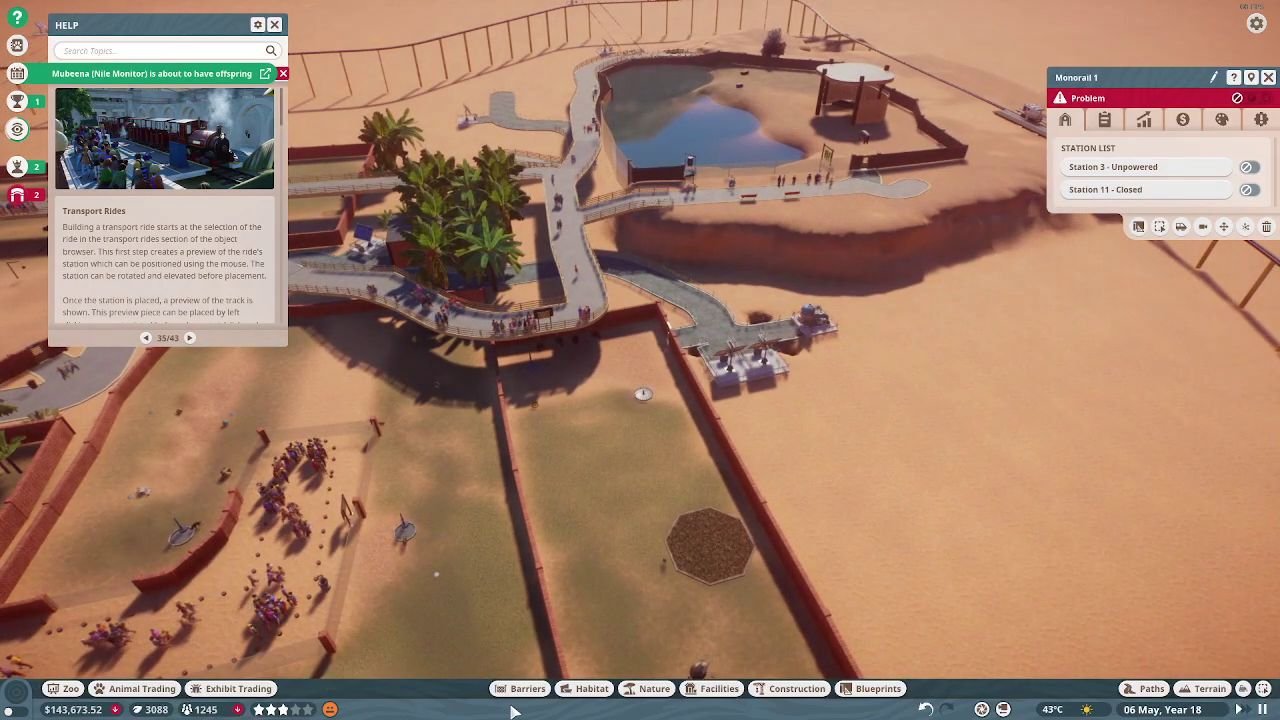
Show the power coverage heat map and survey the zoo's power coverage.
left_click(17, 688)
left_click(606, 17)
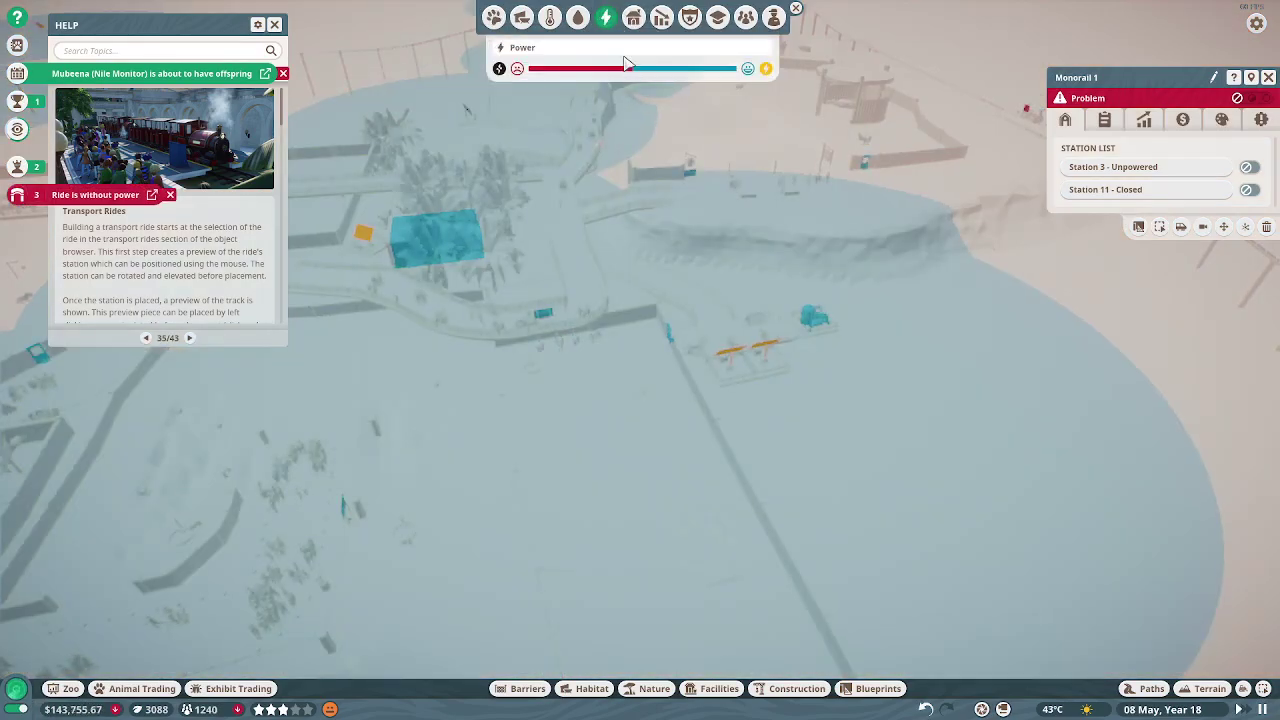
scroll(500, 330, "up", 5)
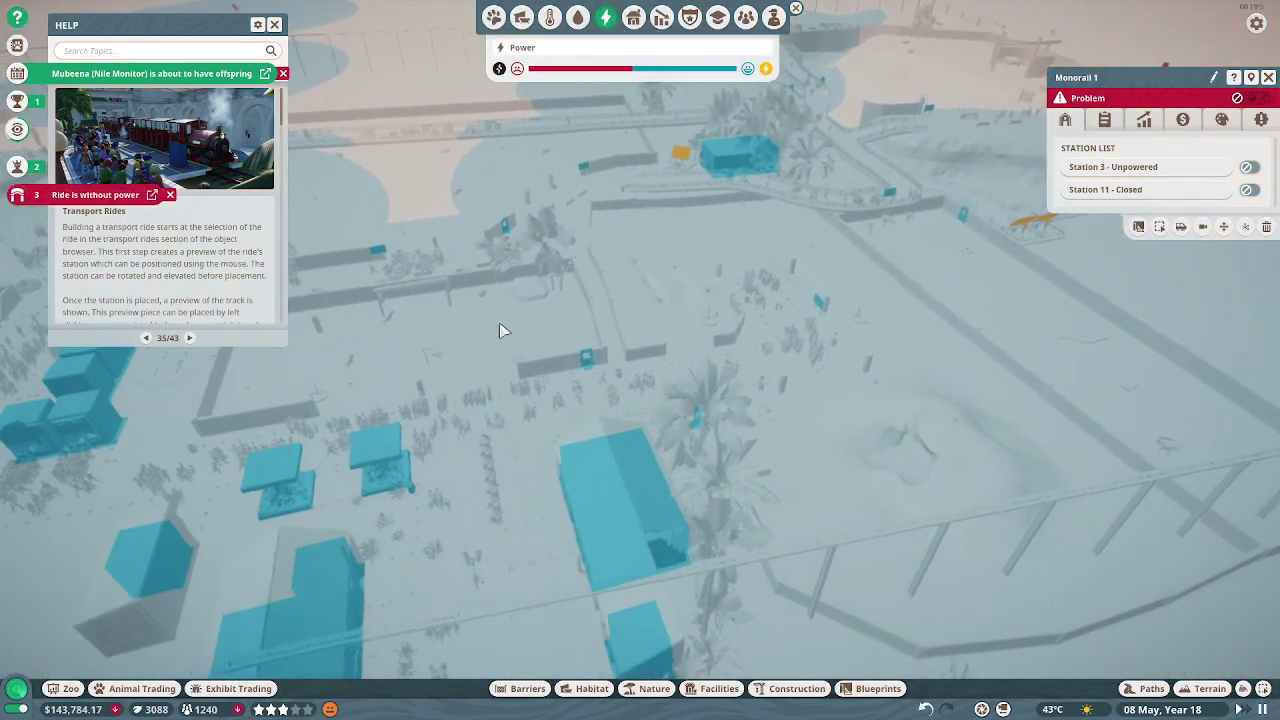
scroll(500, 330, "down", 5)
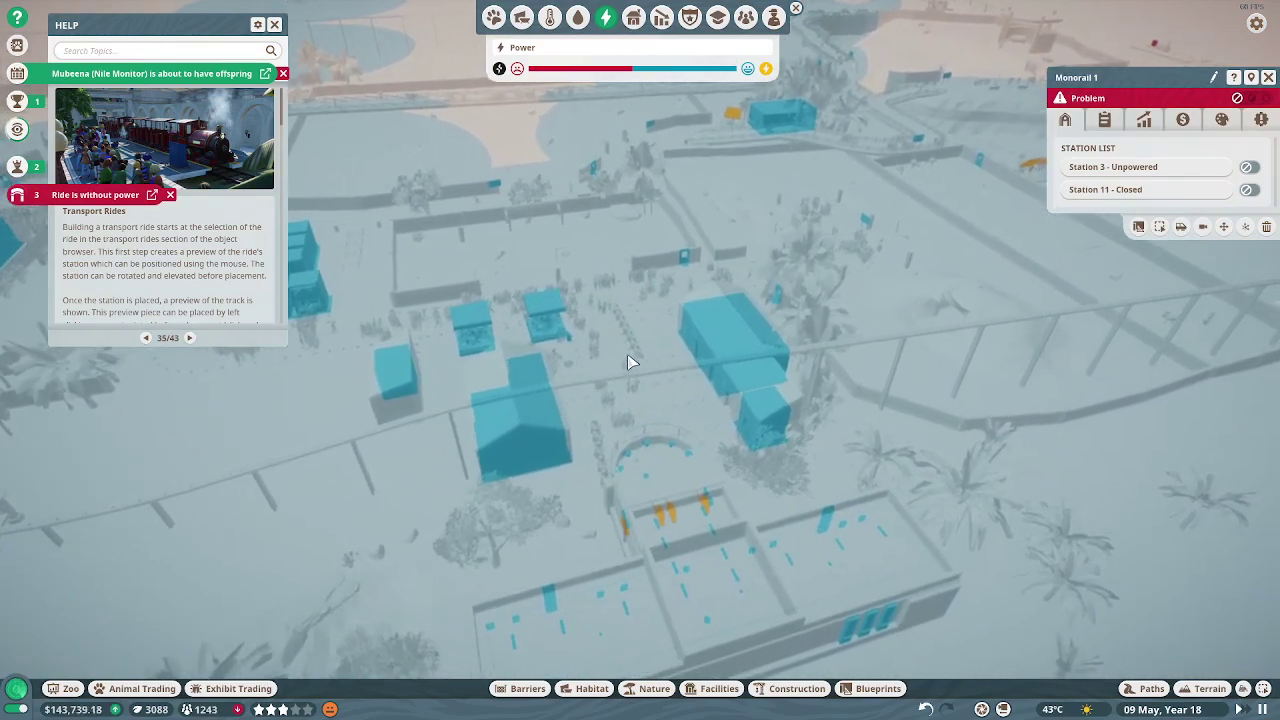
key("w")
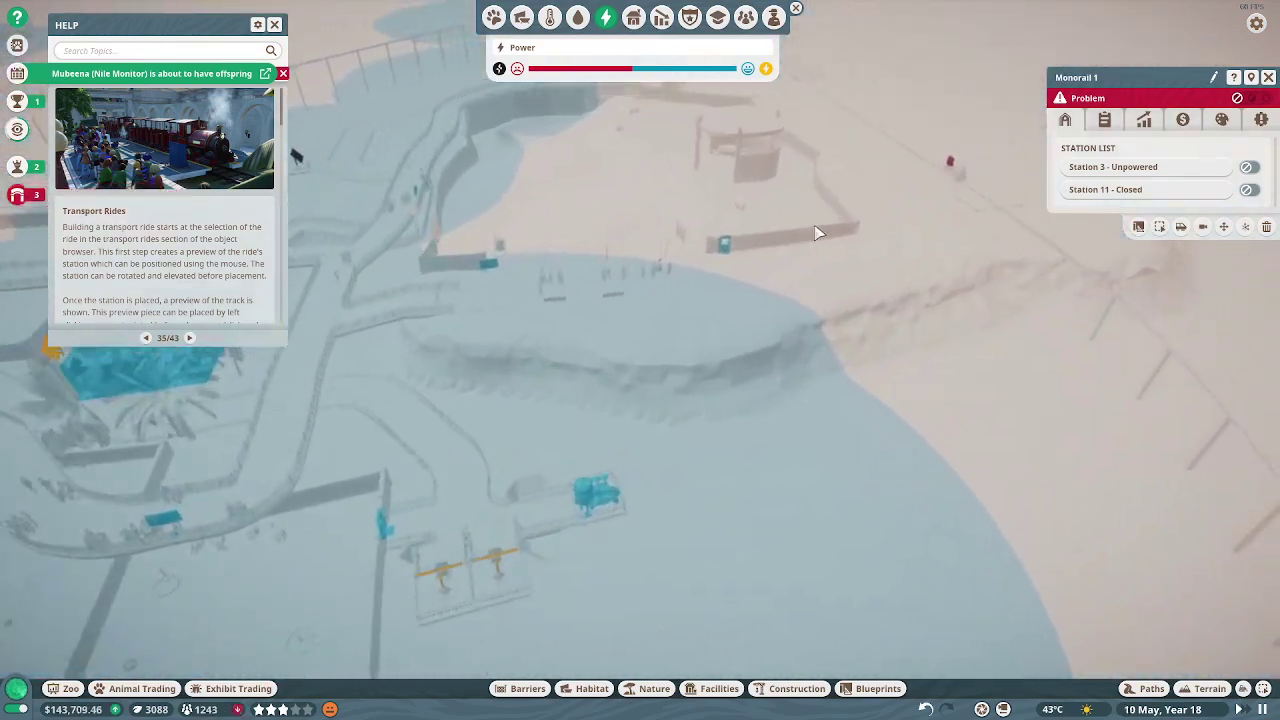
key("w")
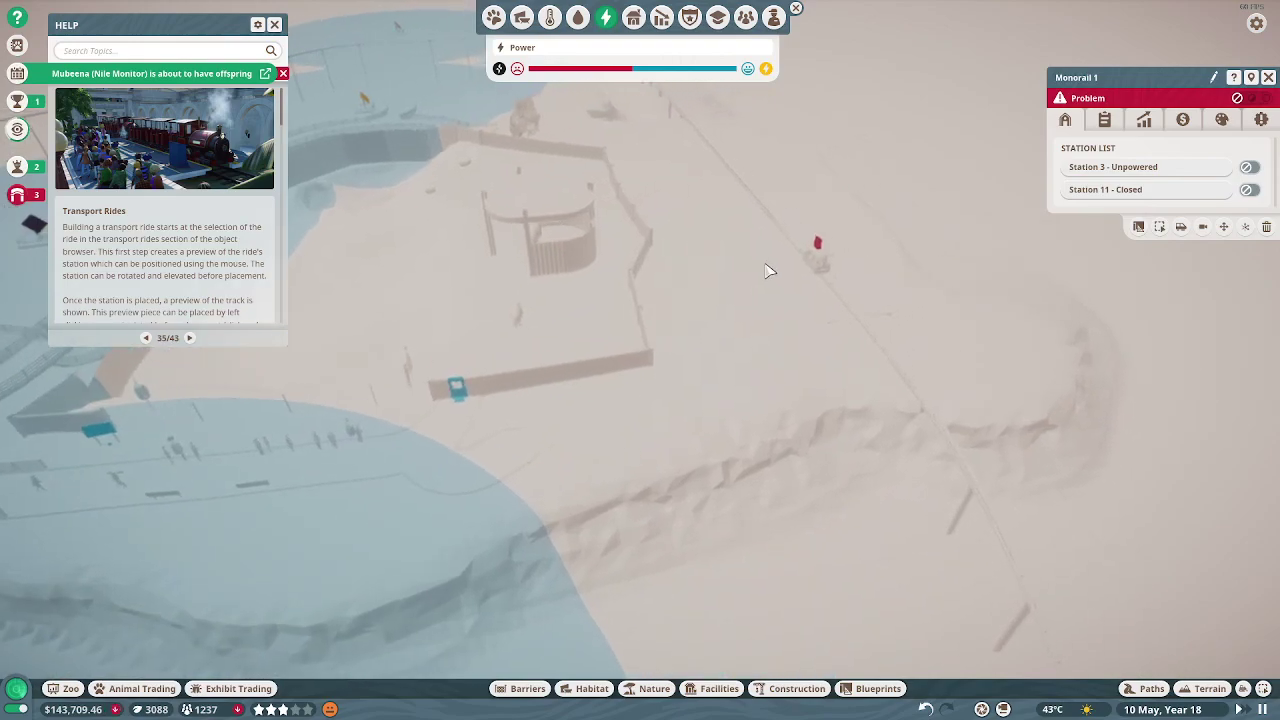
key("s")
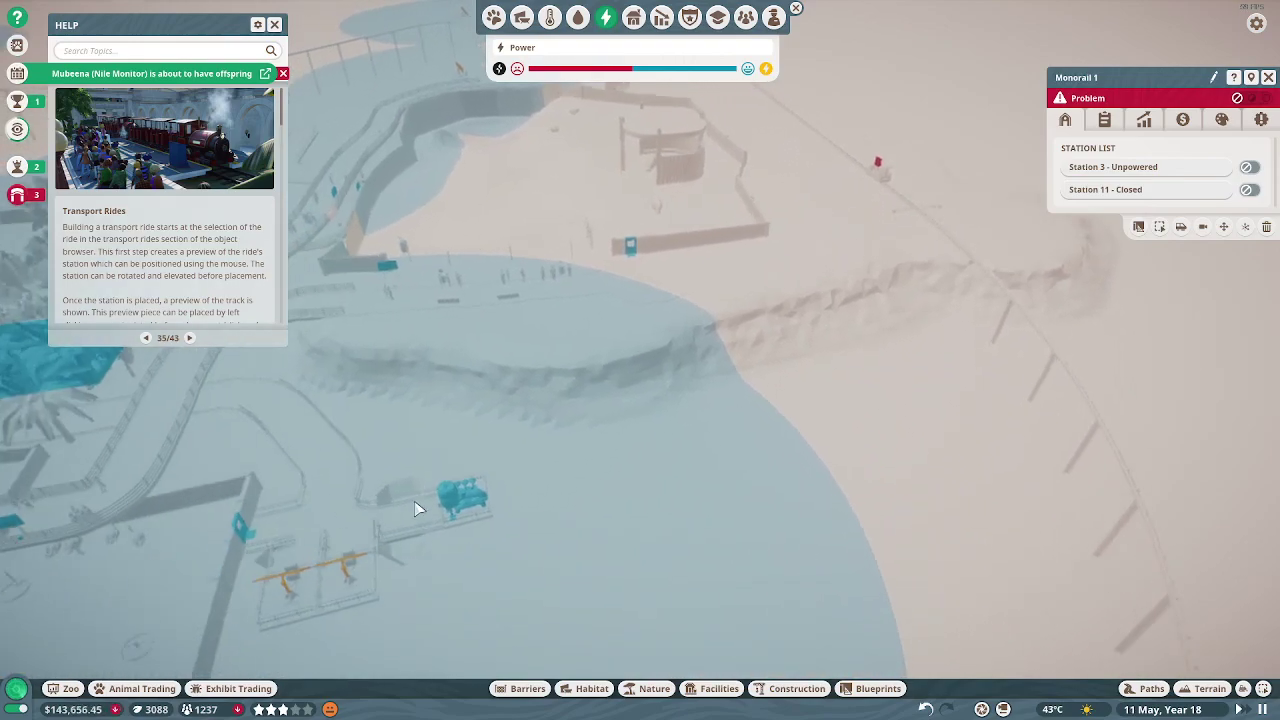
key("s")
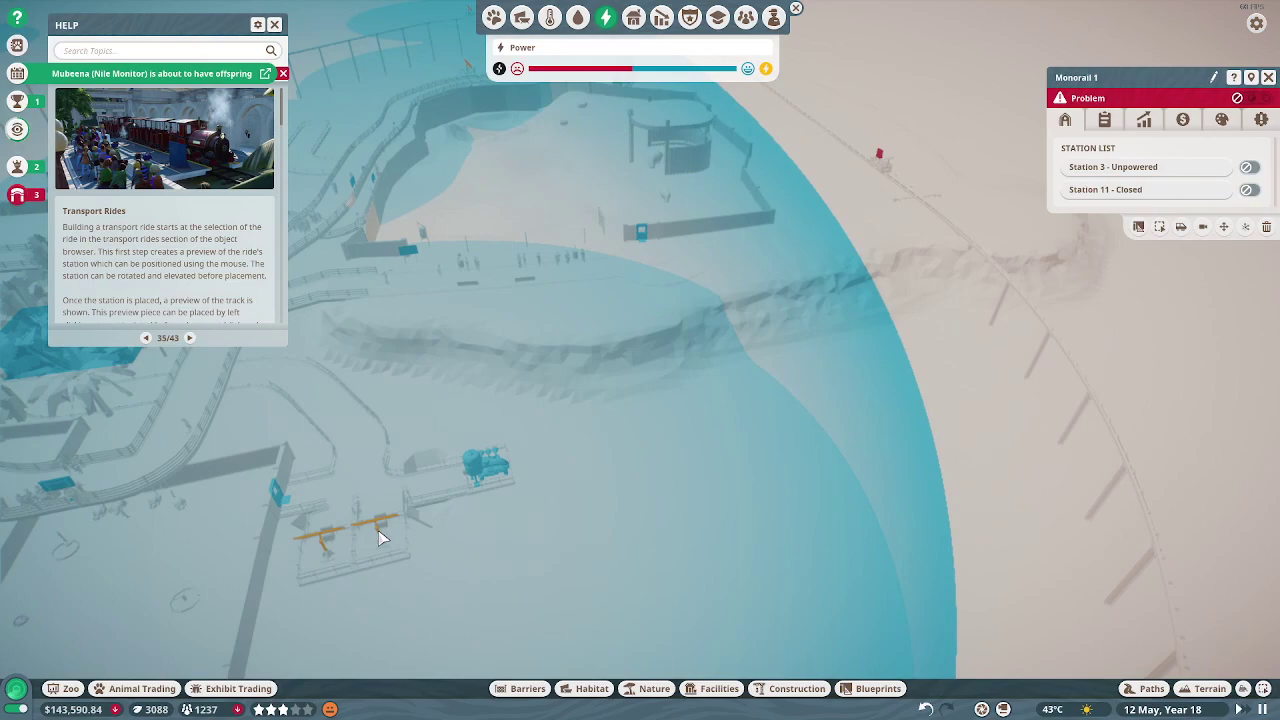
Move Solar Panel 2 near the habitat, then leave Editing Group mode.
left_click(381, 538)
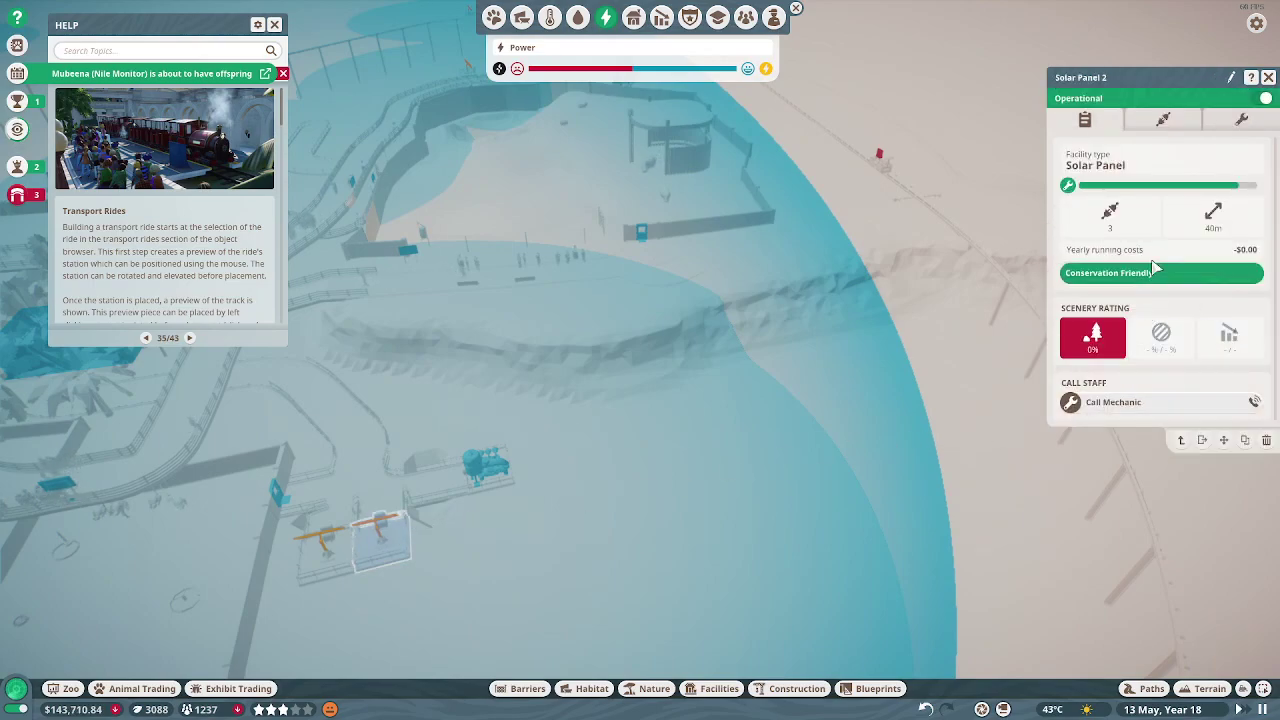
left_click(1224, 440)
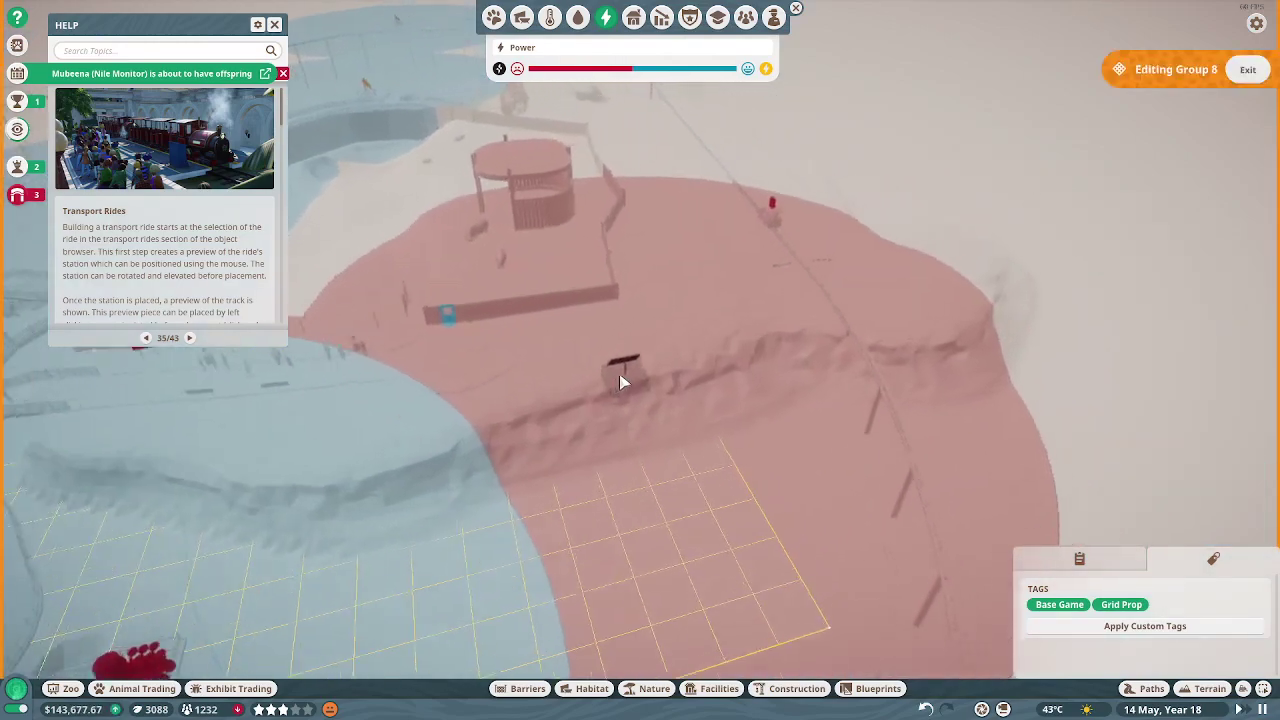
scroll(617, 381, "down", 3)
scroll(588, 427, "up", 3)
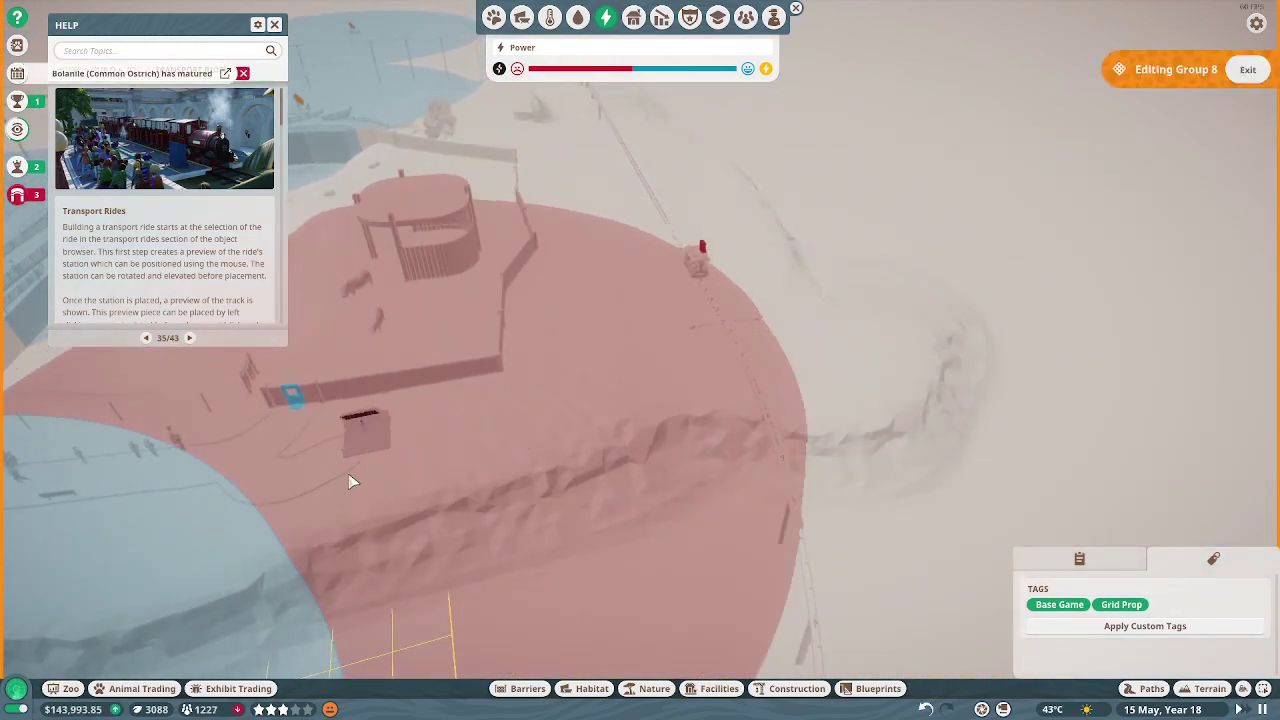
left_click(380, 460)
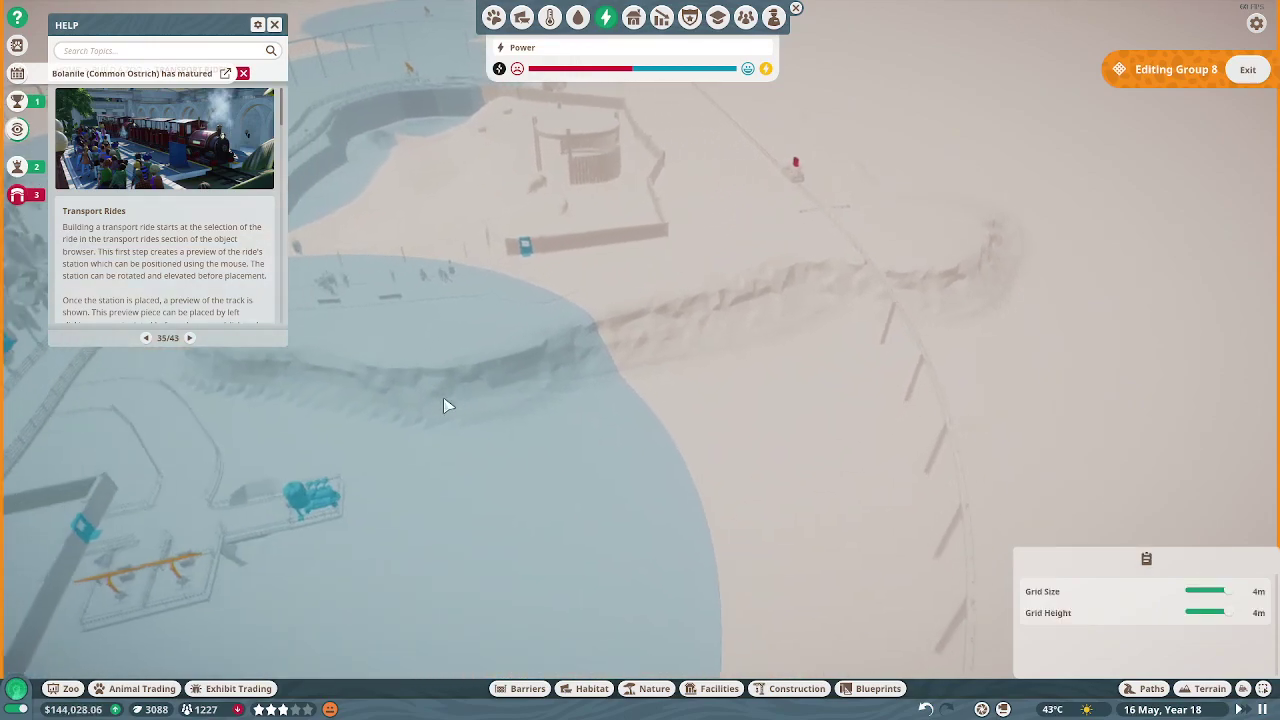
scroll(447, 403, "down", 3)
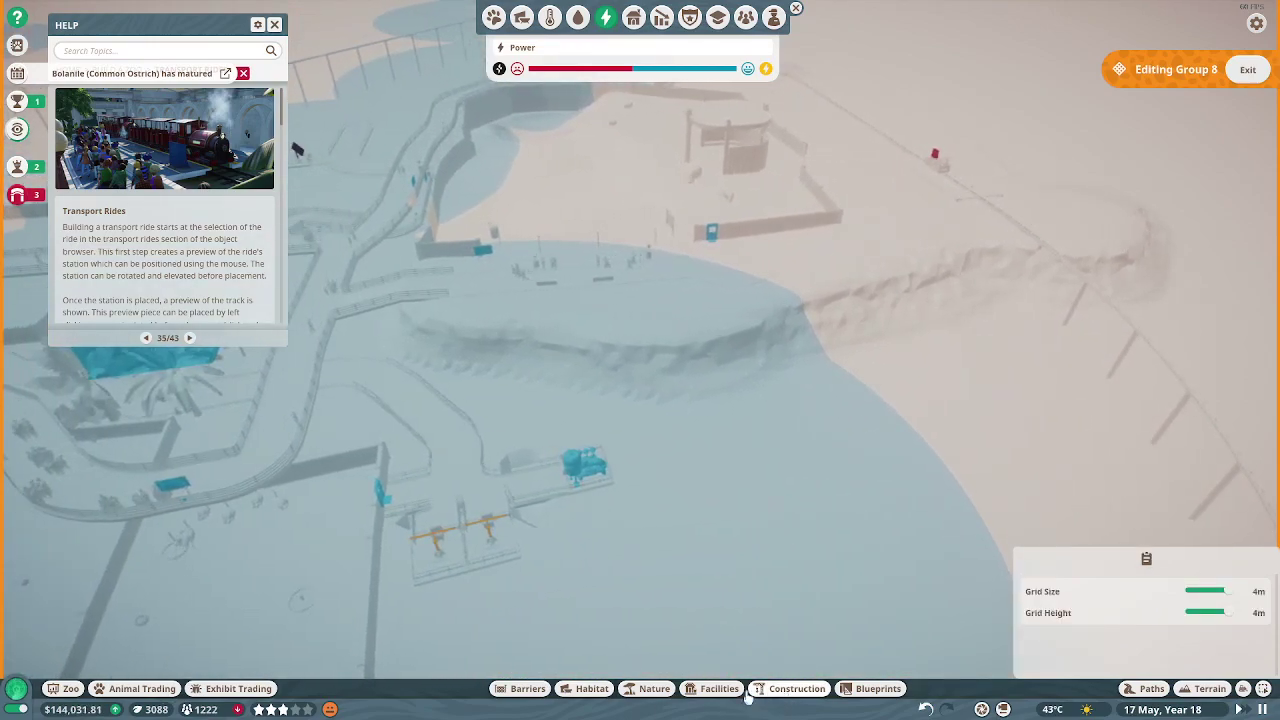
left_click(790, 689)
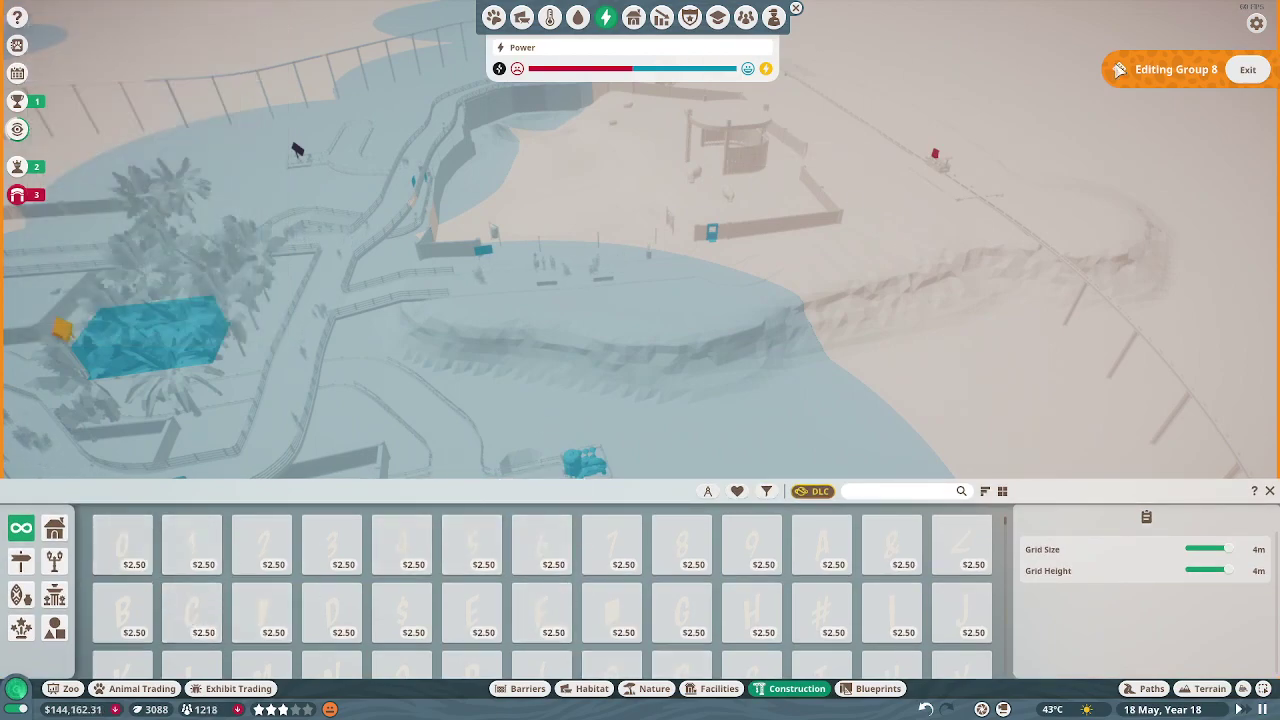
left_click(1248, 70)
Close Solar Panel 2's details and start path building, orbiting toward the monorail station.
key("Escape")
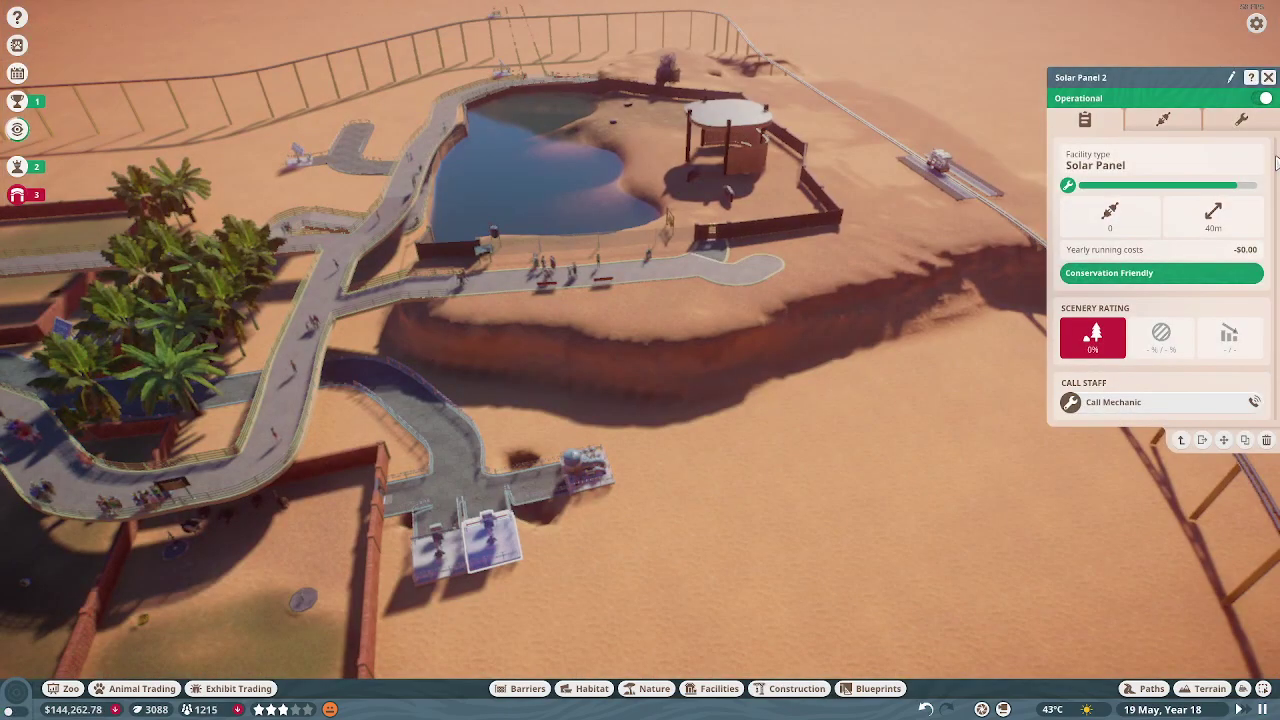
left_click(1268, 77)
scroll(640, 400, "up", 5)
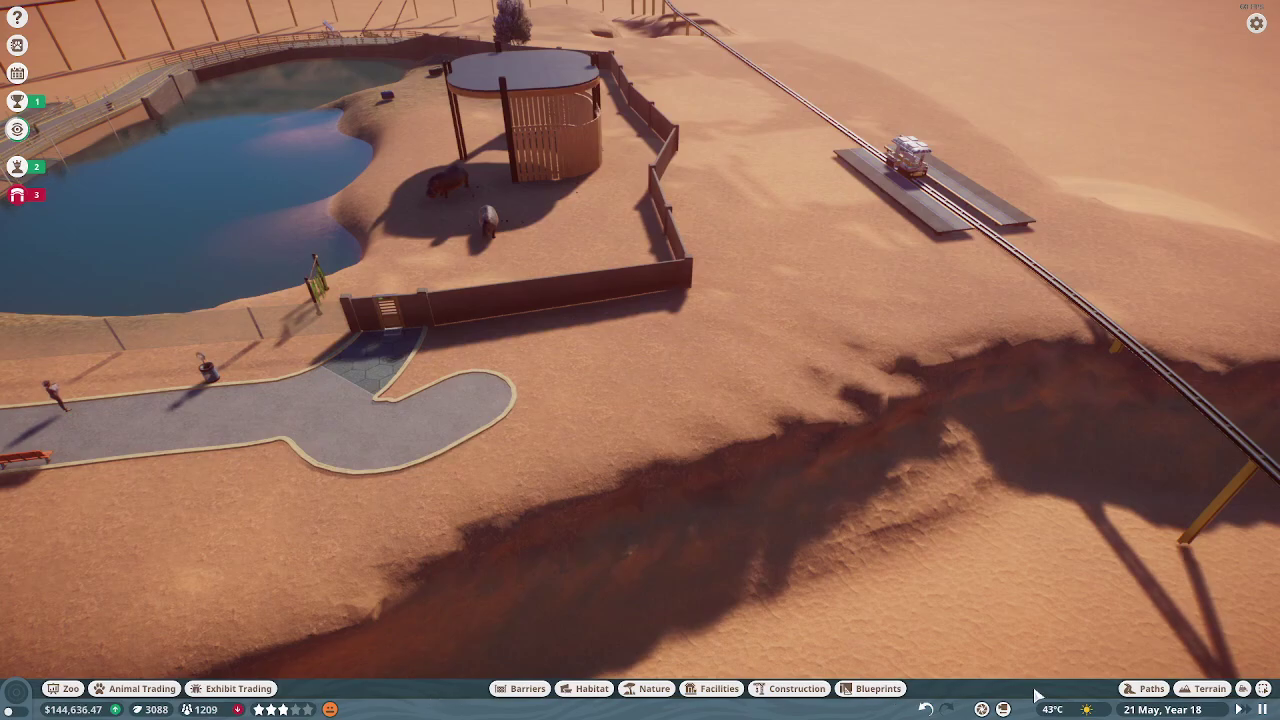
left_click(1140, 689)
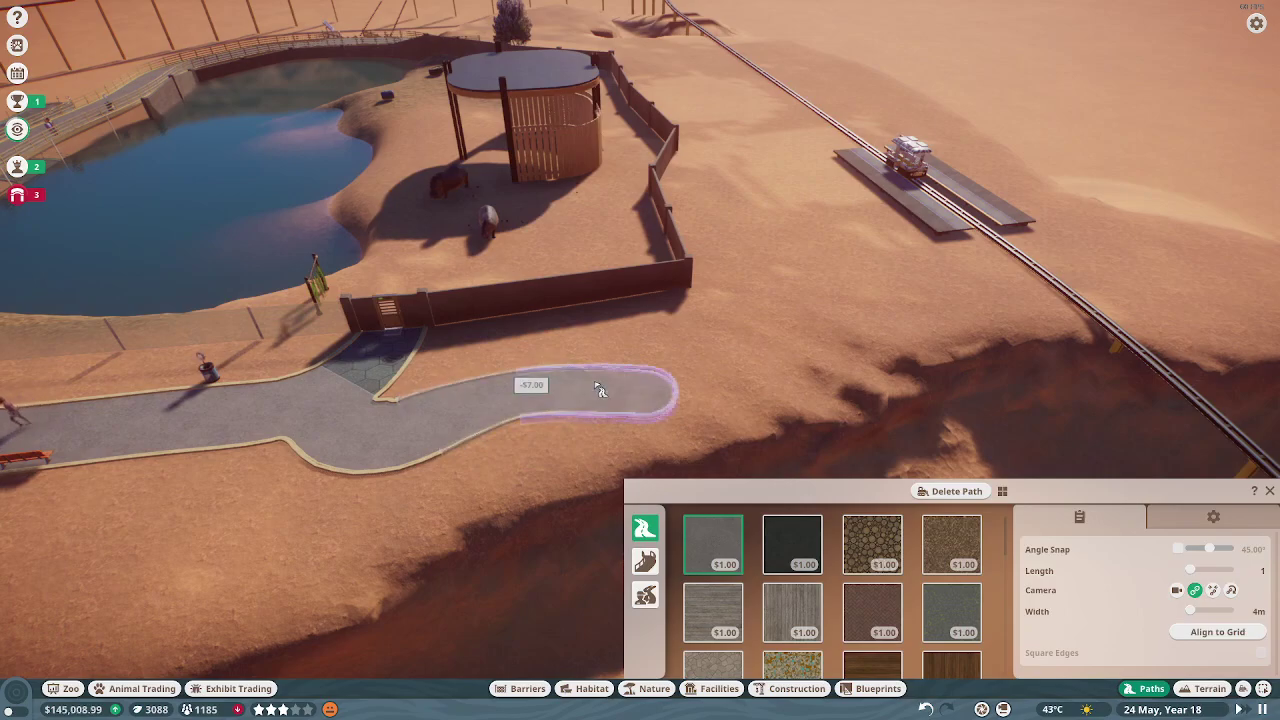
key("q")
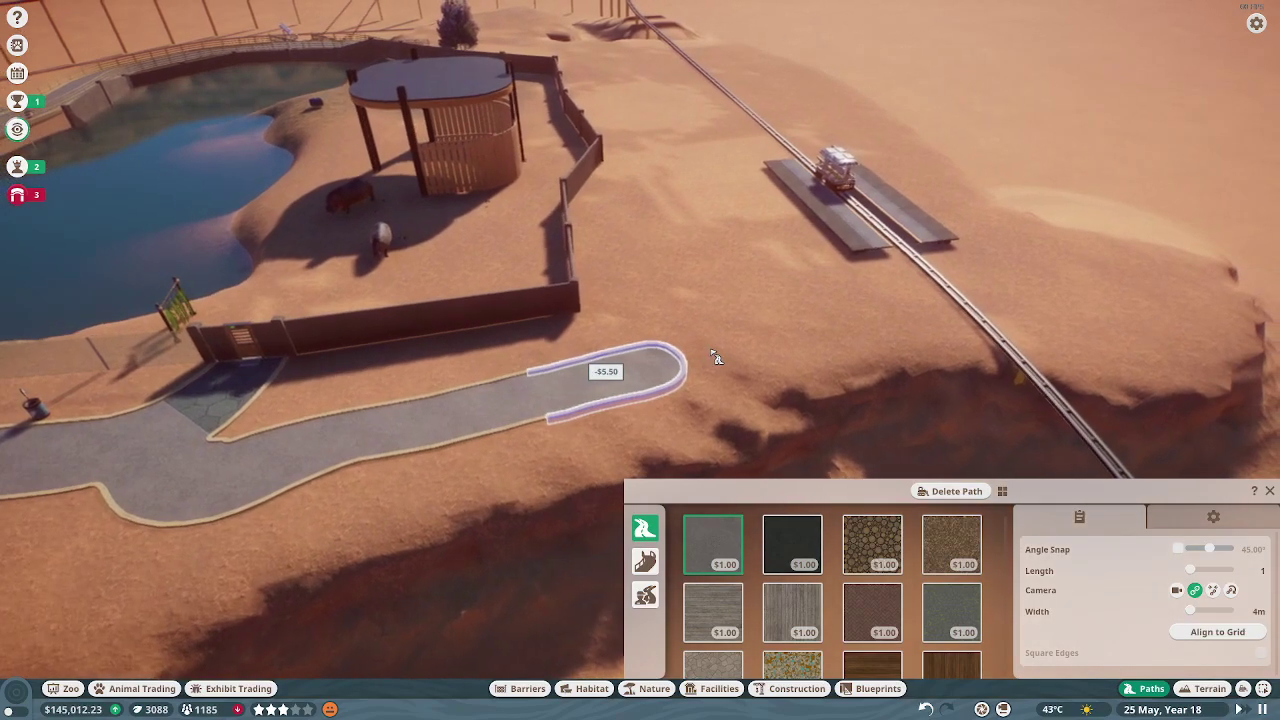
key("q")
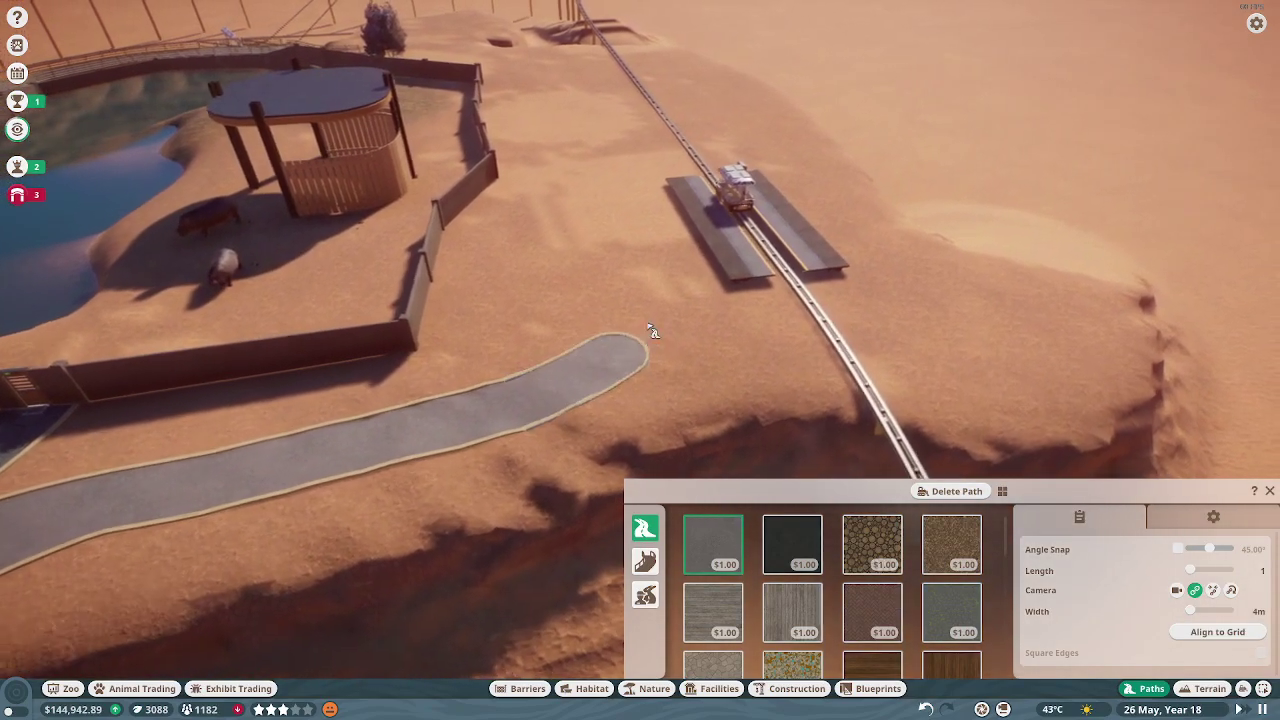
key("q")
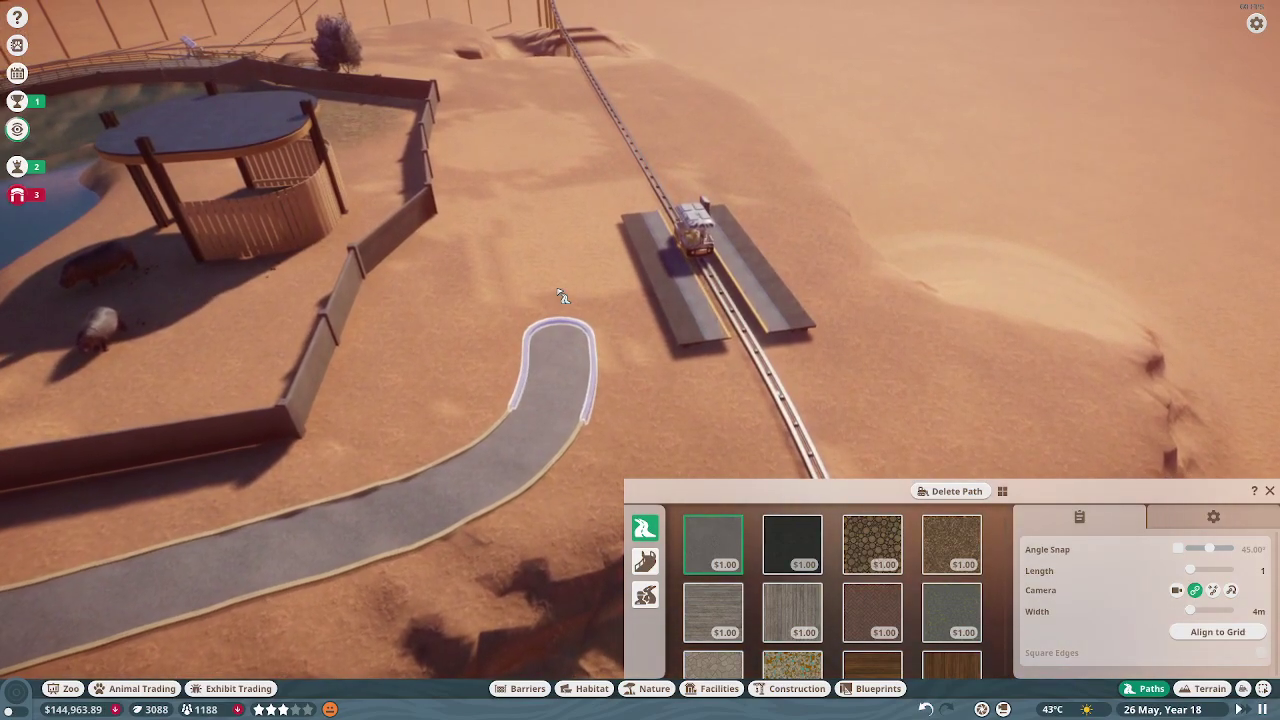
key("q")
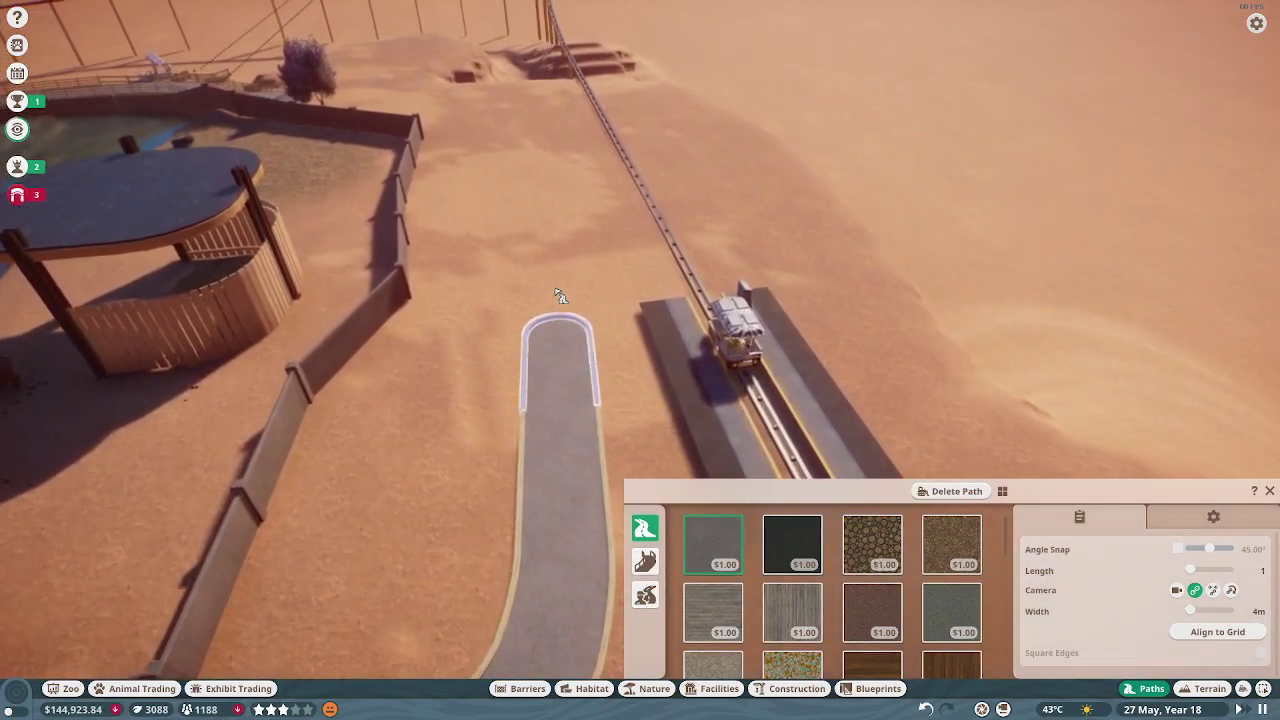
key("q")
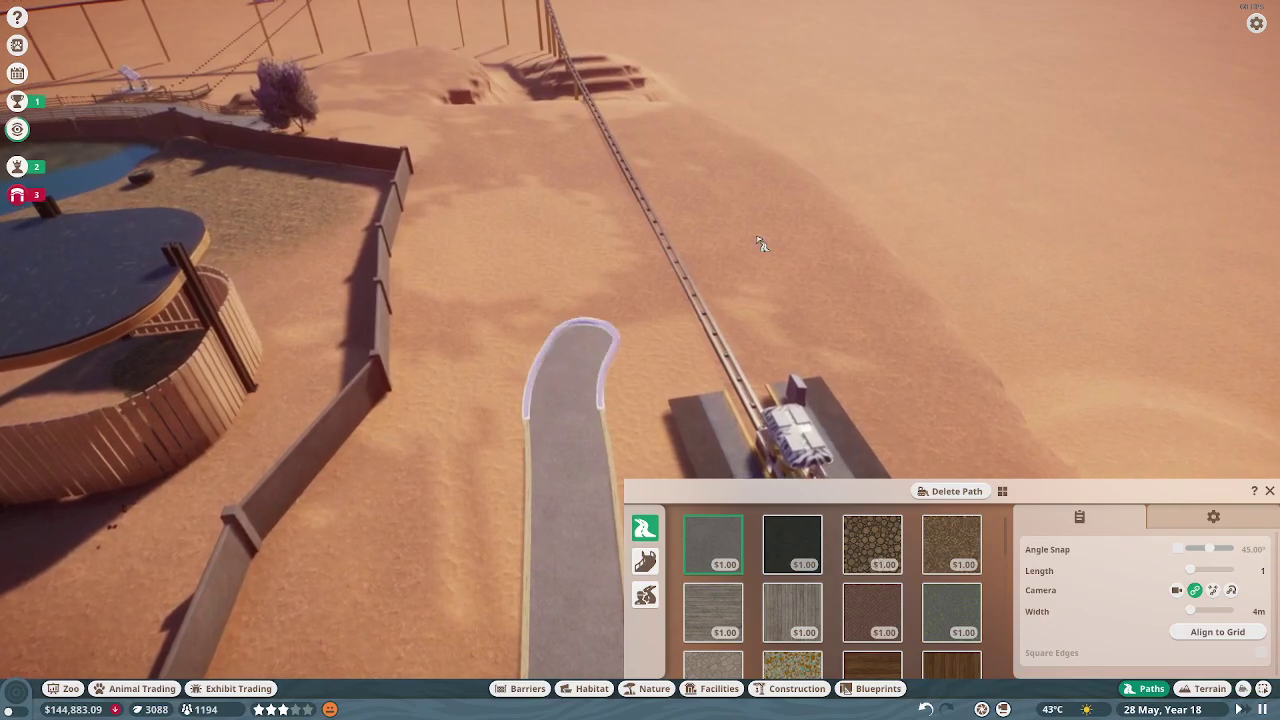
Pick a Queue path style, stop building paths, and show Monorail 1's station list.
left_click(647, 562)
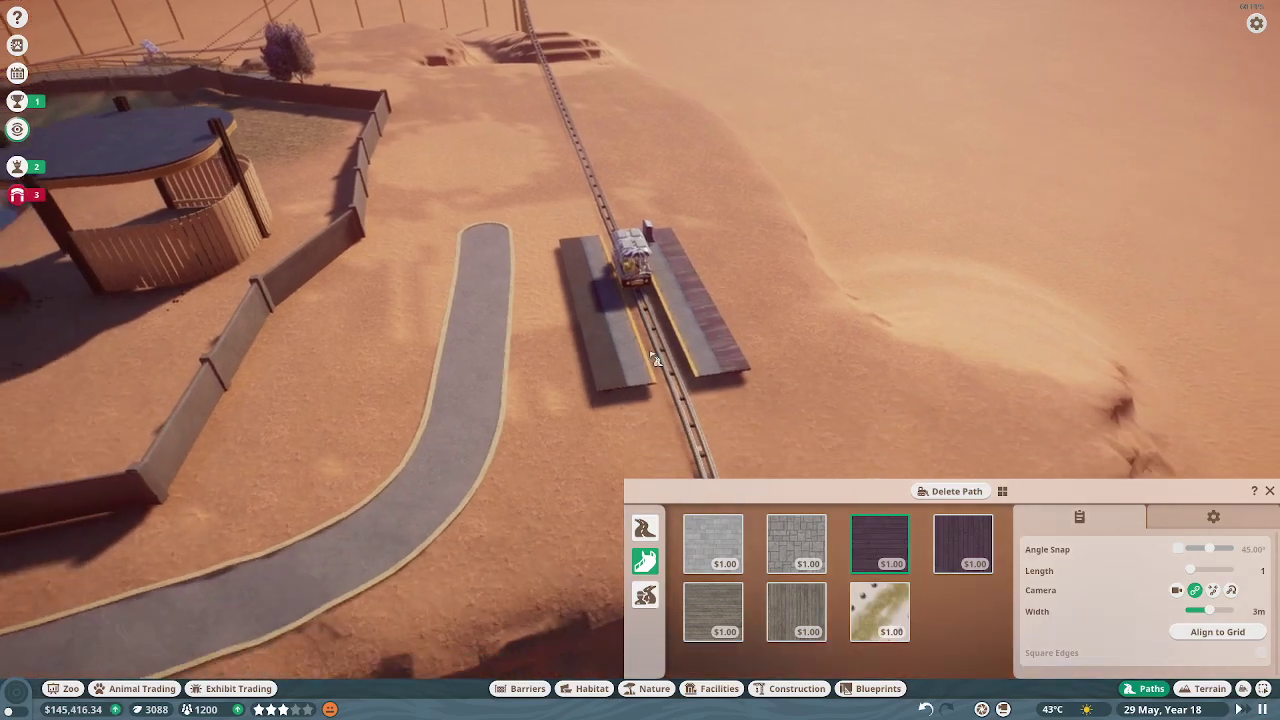
scroll(784, 476, "down", 3)
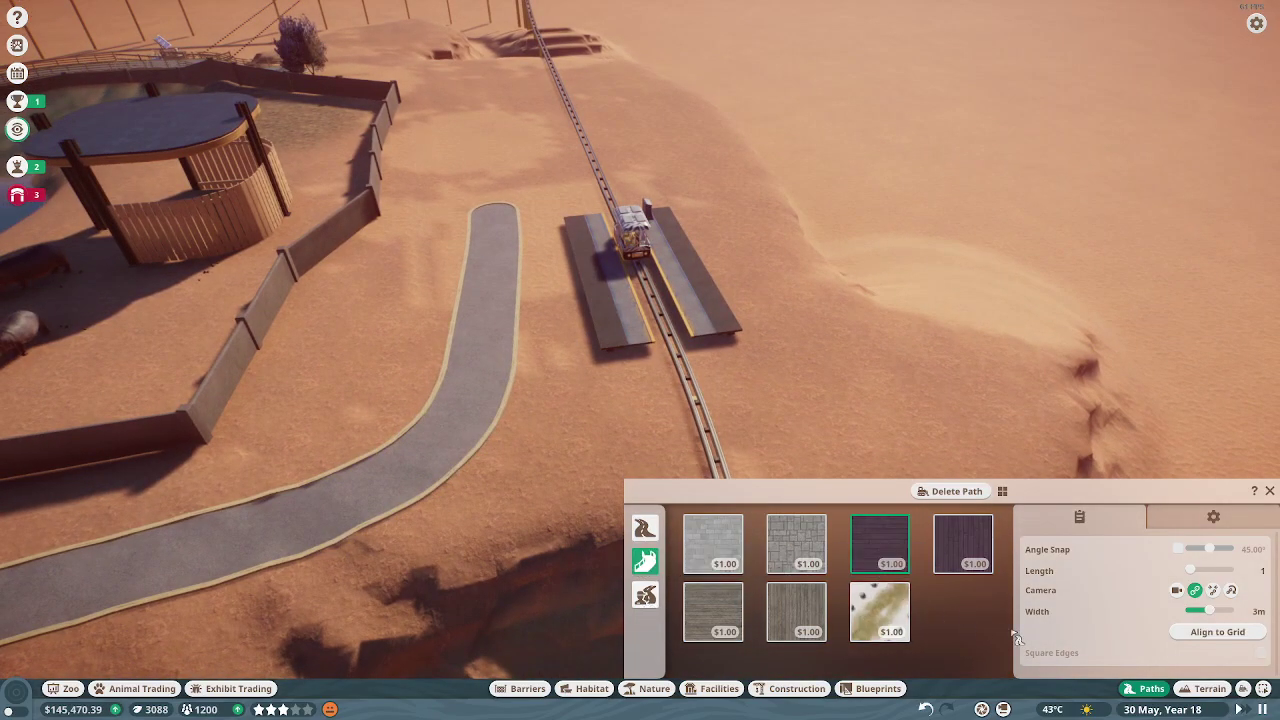
left_click(1270, 491)
left_click(684, 258)
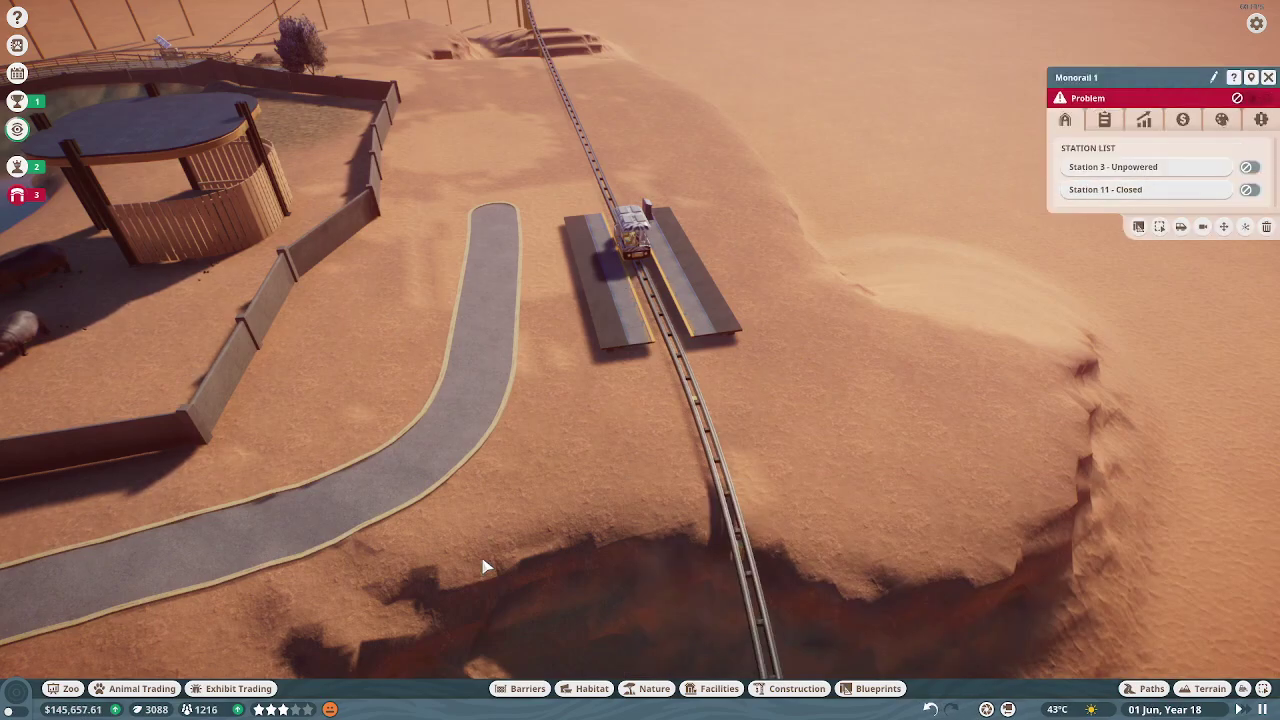
Place a $2,000 solar panel from Facilities > Utilities beside the station path, hiding the power overlay.
left_click(797, 688)
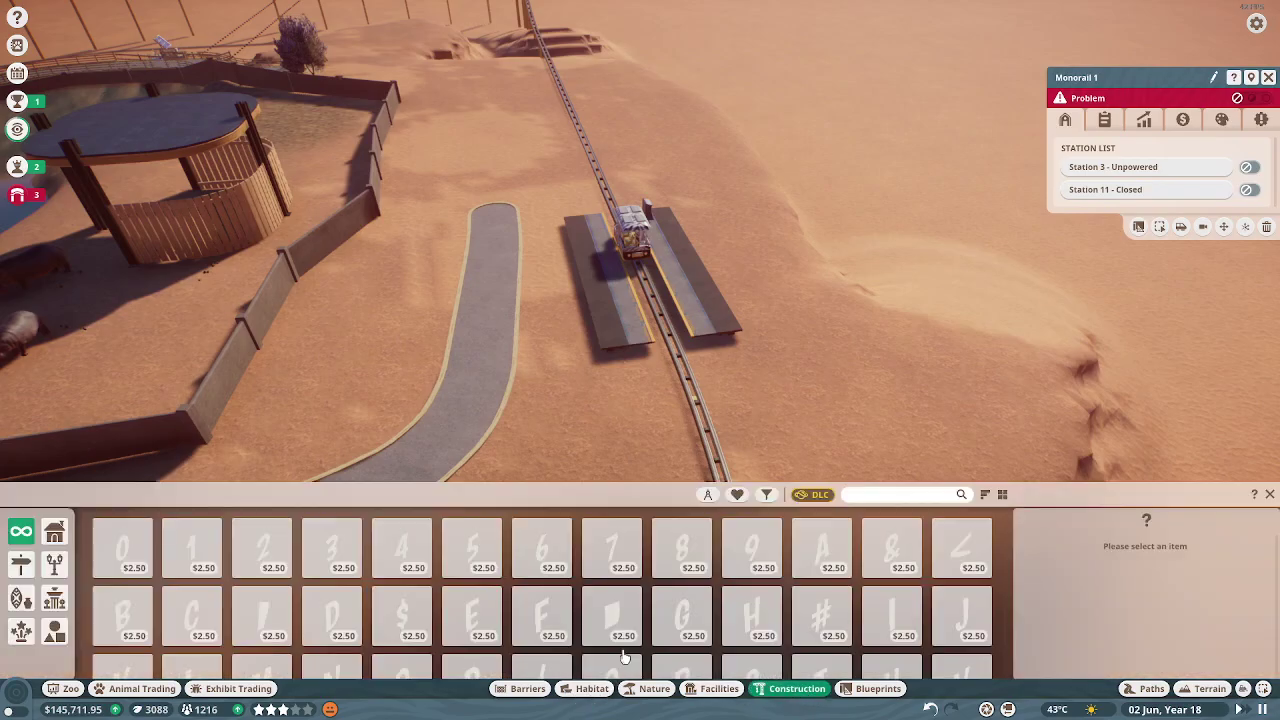
left_click(719, 688)
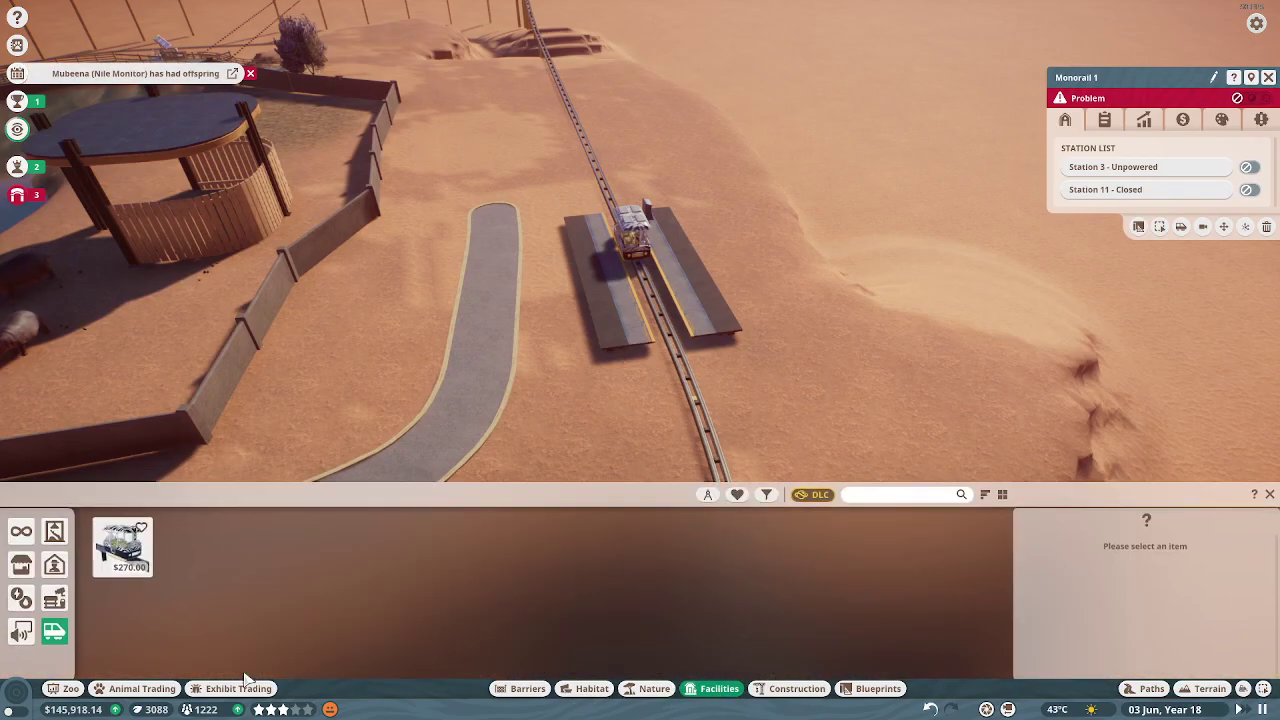
left_click(21, 628)
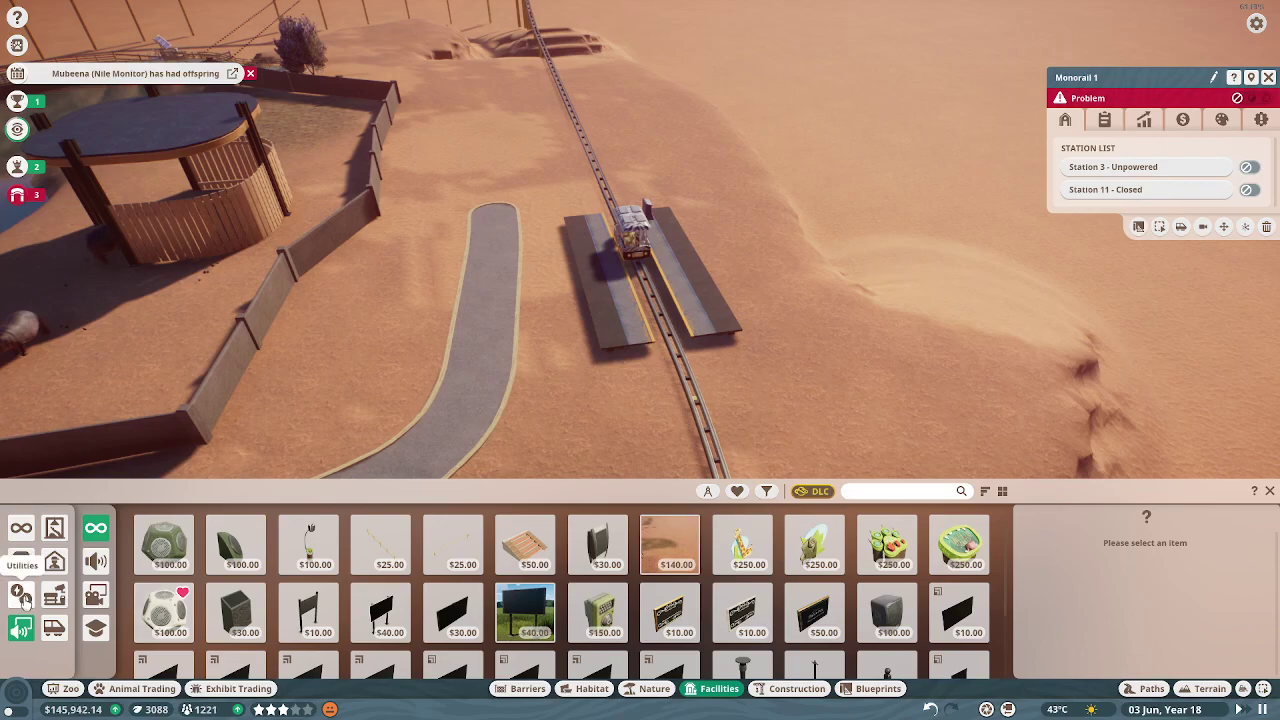
left_click(21, 595)
left_click(165, 543)
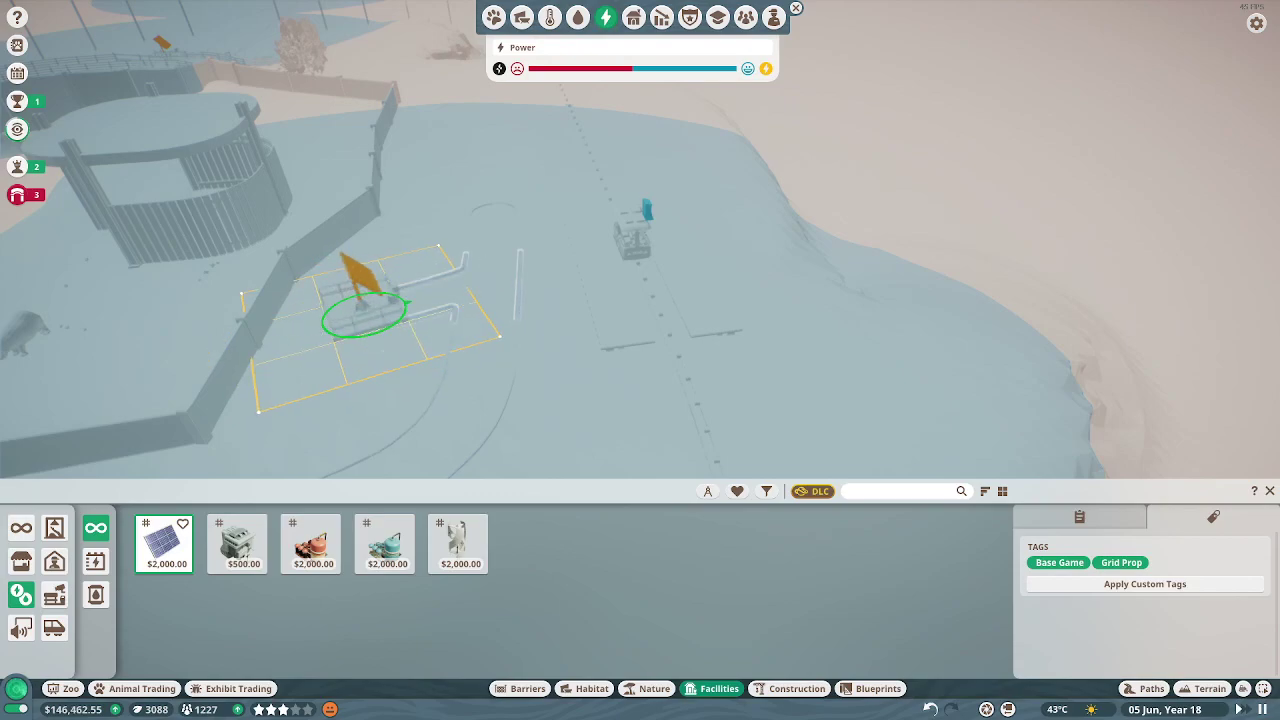
left_click(357, 322)
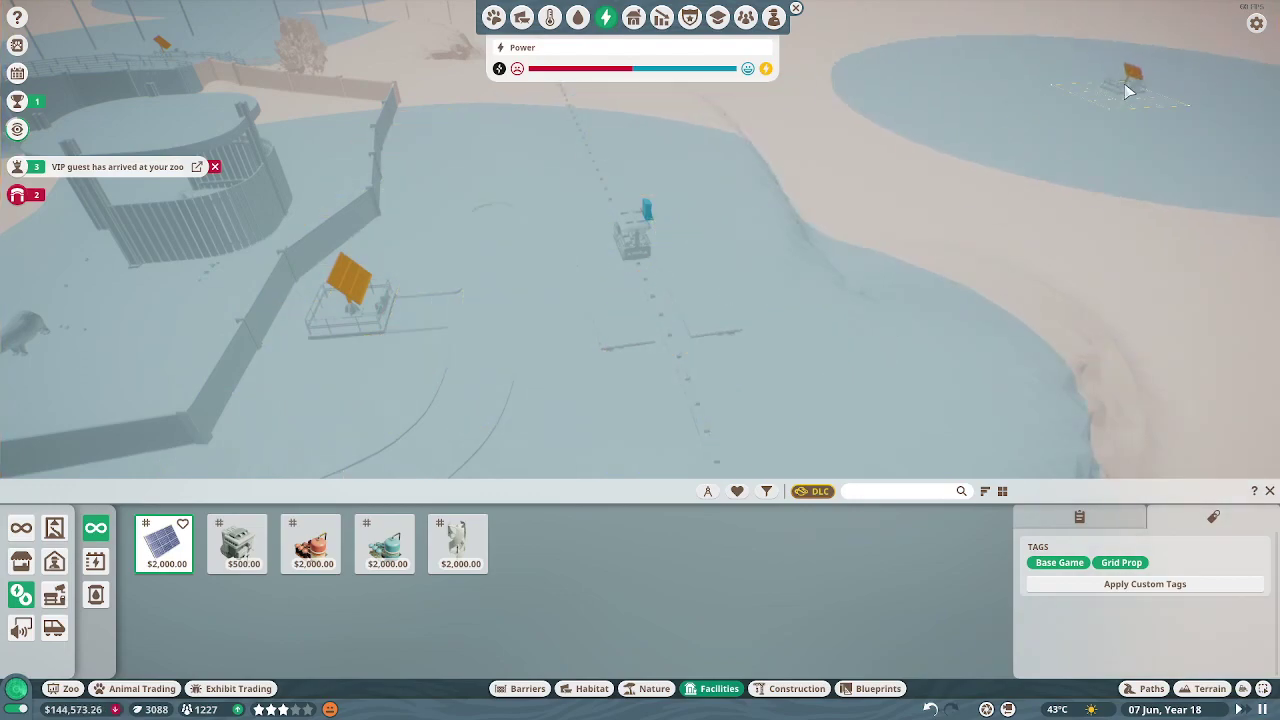
left_click(796, 9)
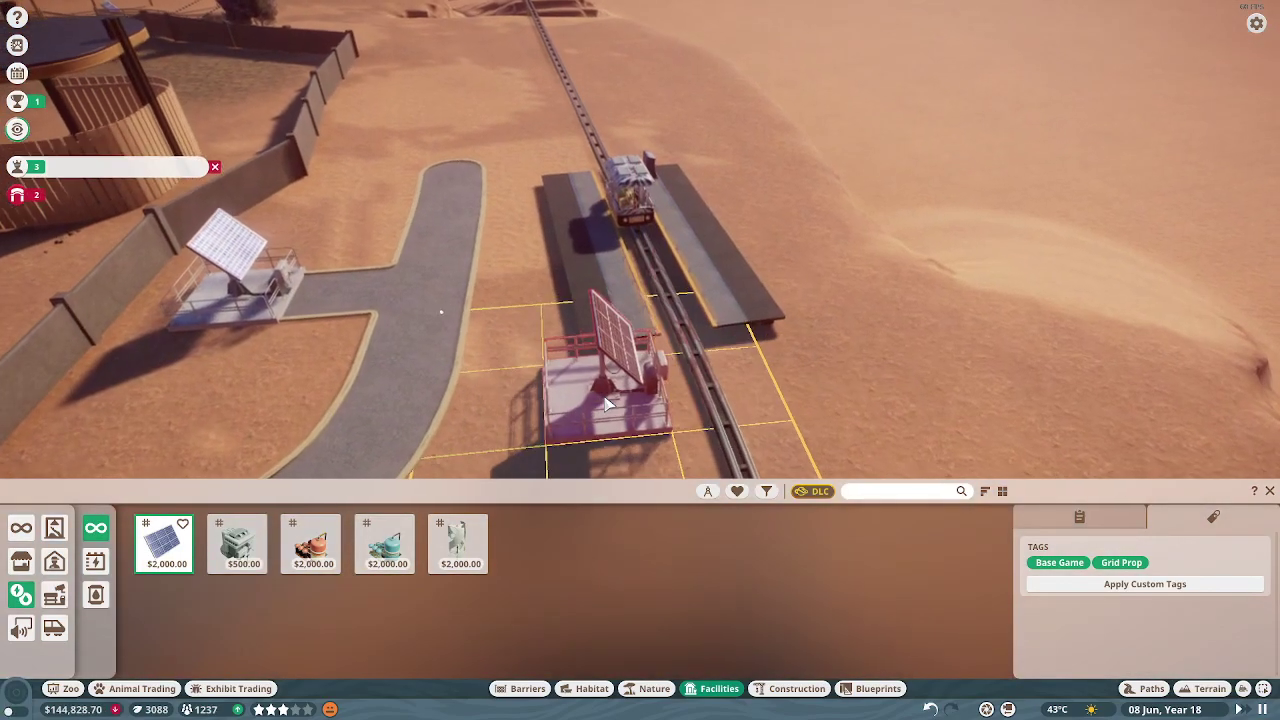
key("Escape")
Place Station 3's entrance from Monorail 1's requirements, skipping the exit gates.
left_click(630, 208)
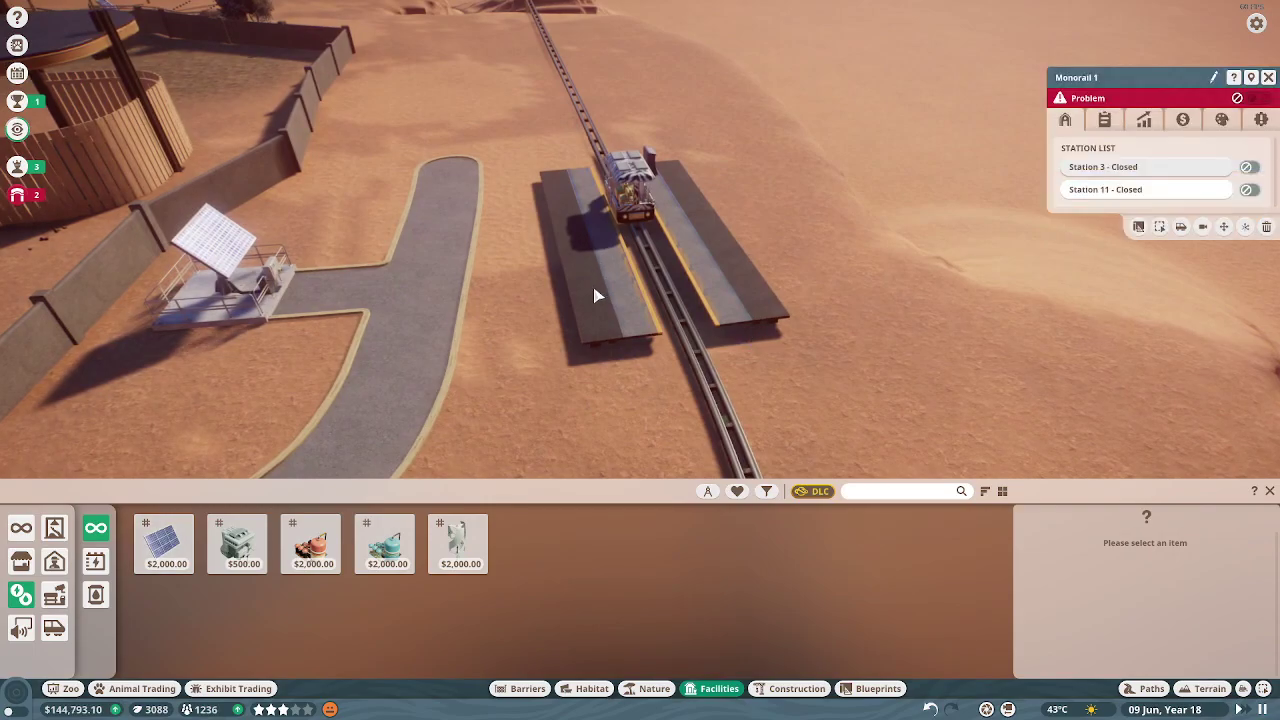
left_click(1150, 167)
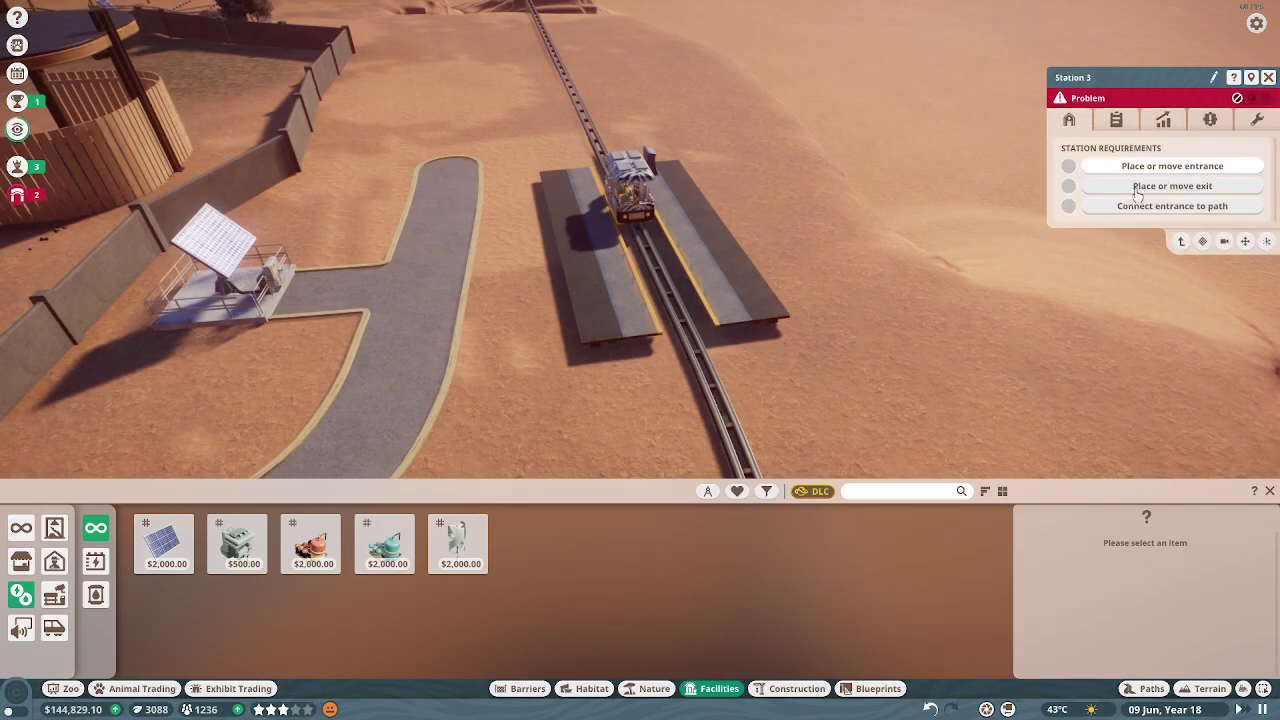
left_click(1100, 185)
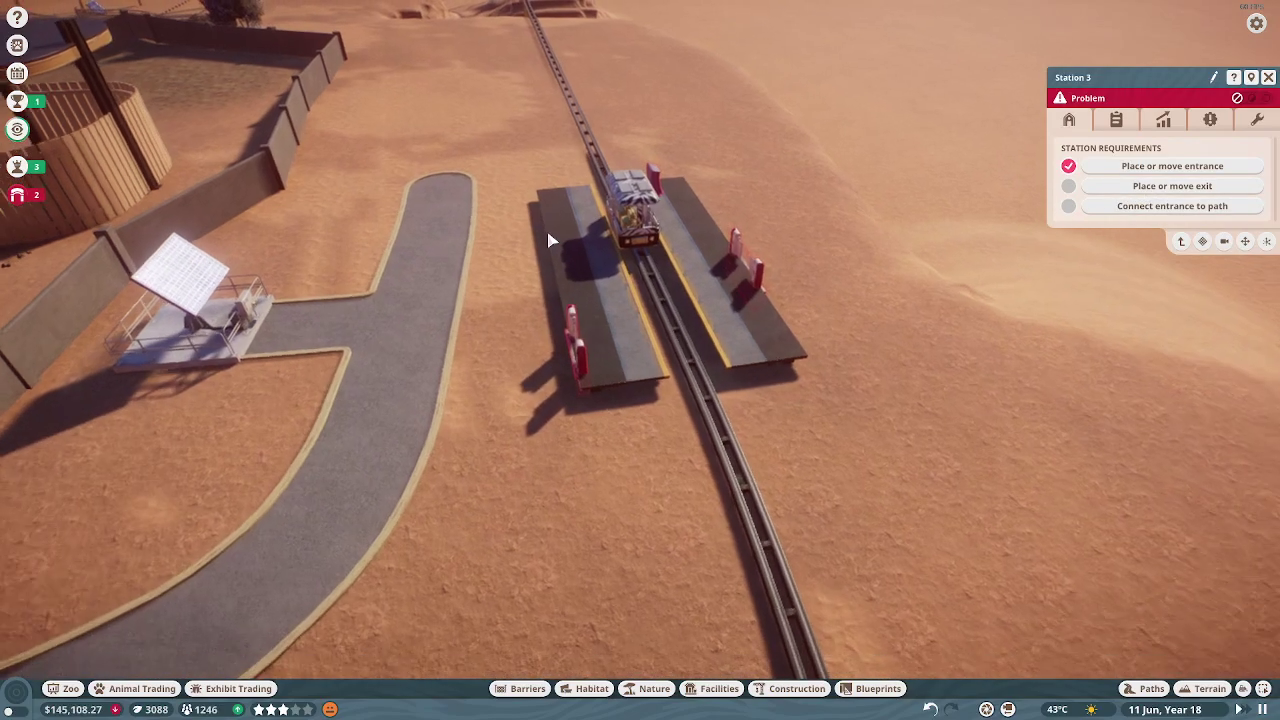
scroll(825, 244, "up", 2)
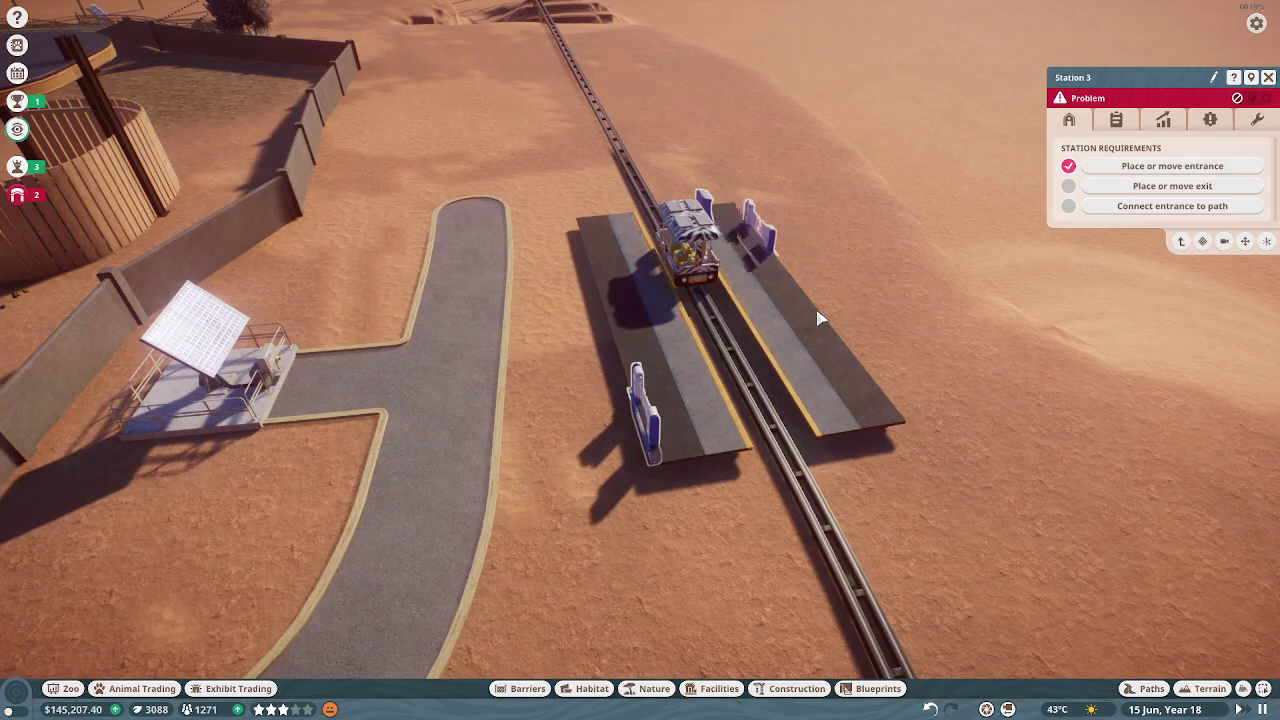
key("Escape")
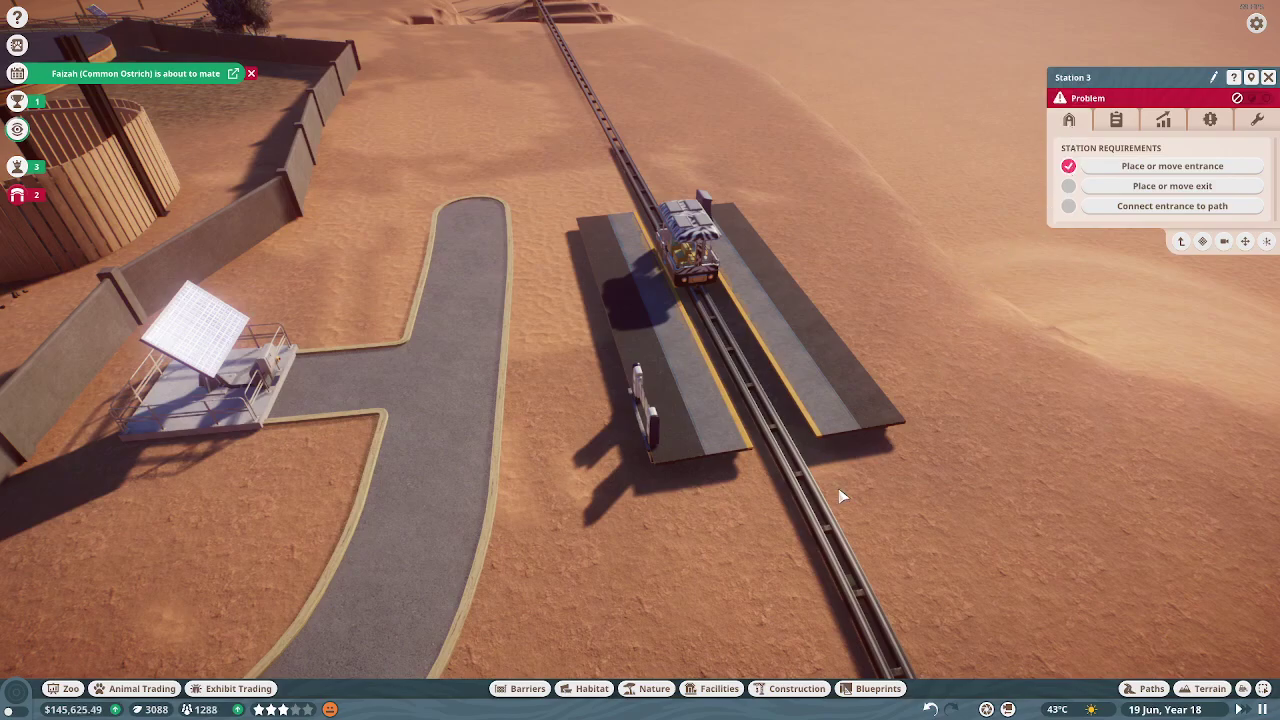
left_click(853, 391)
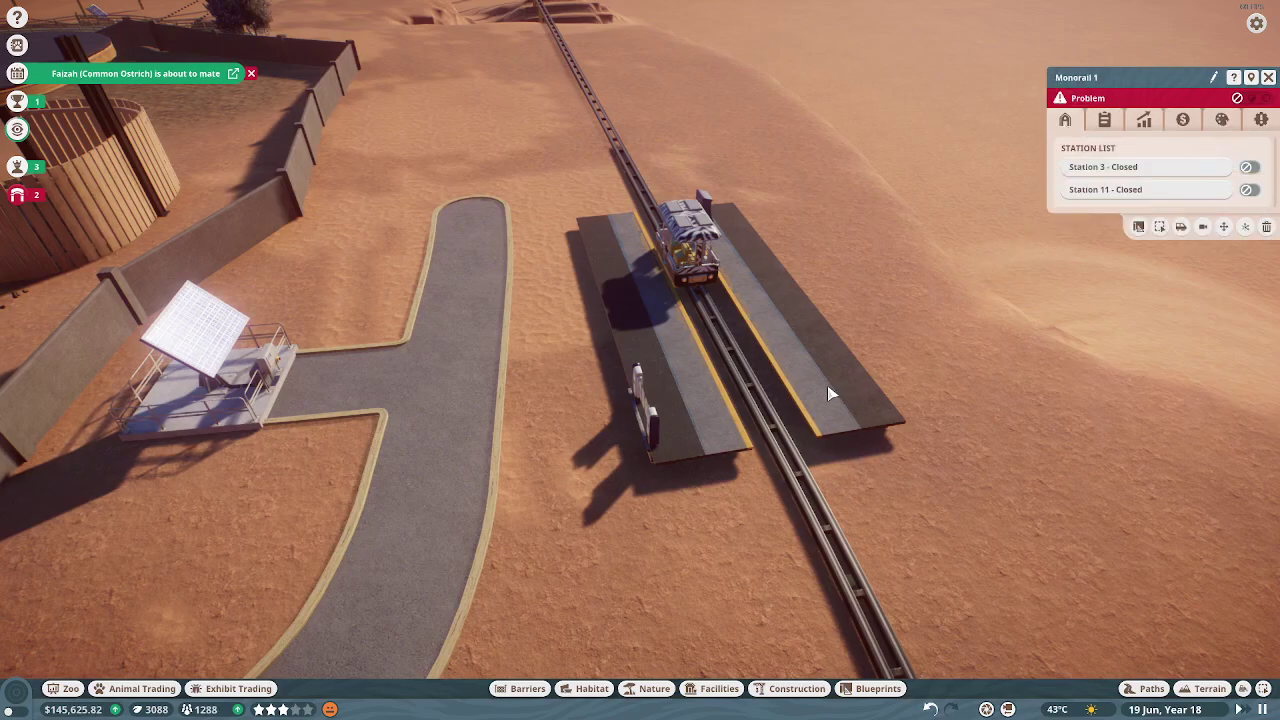
Switch the station to Entry Left/Exit Left, start Monorail 1's test run, and view ride operations.
left_click(1160, 227)
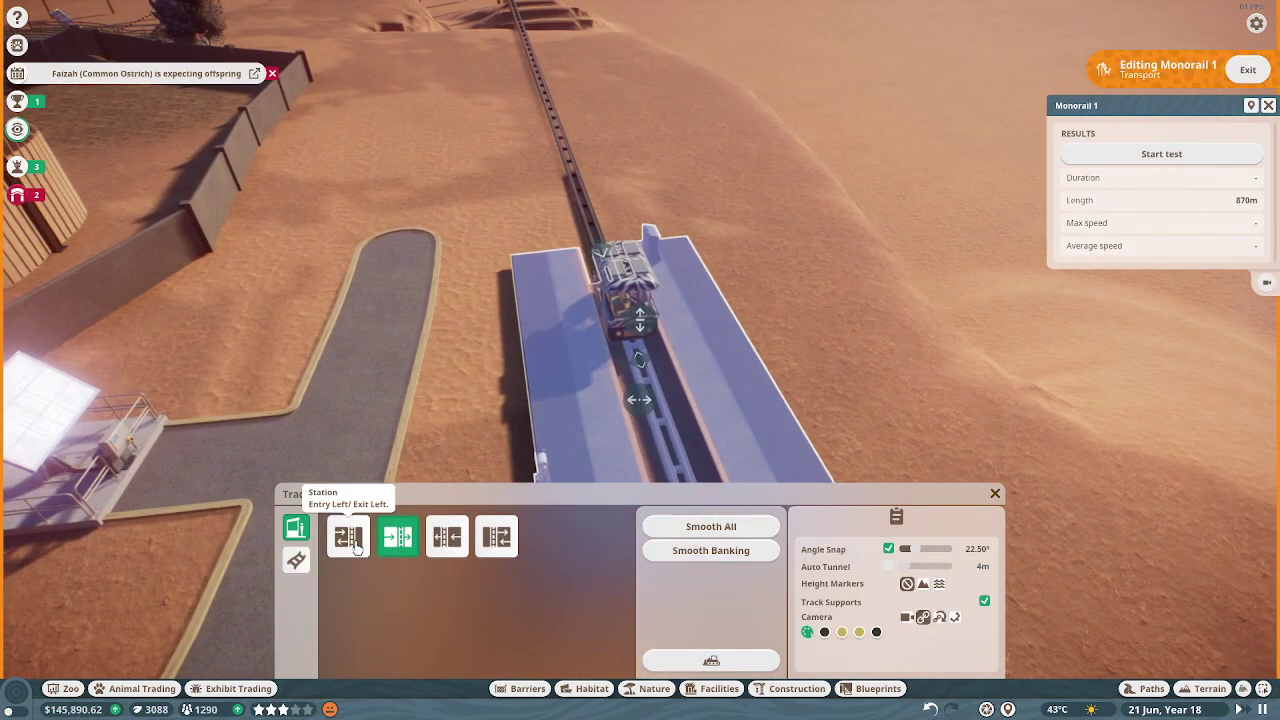
left_click(347, 537)
left_click_drag(500, 300, 450, 280)
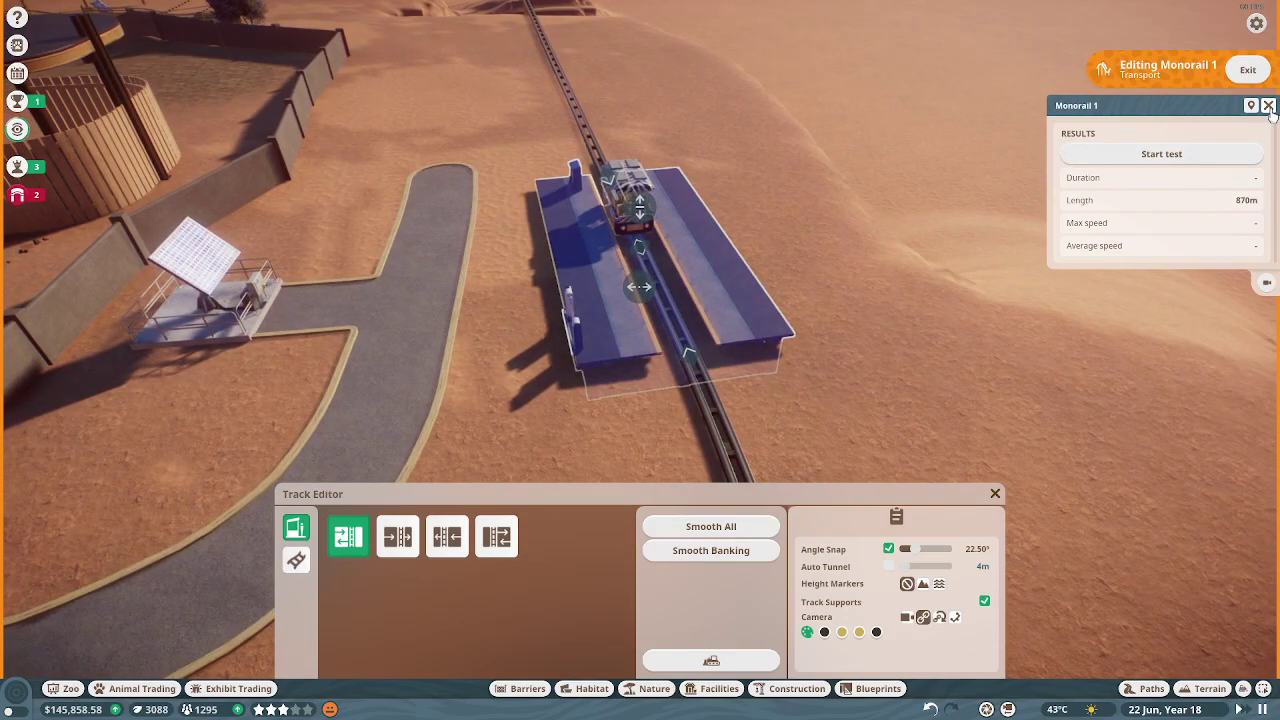
left_click(1170, 154)
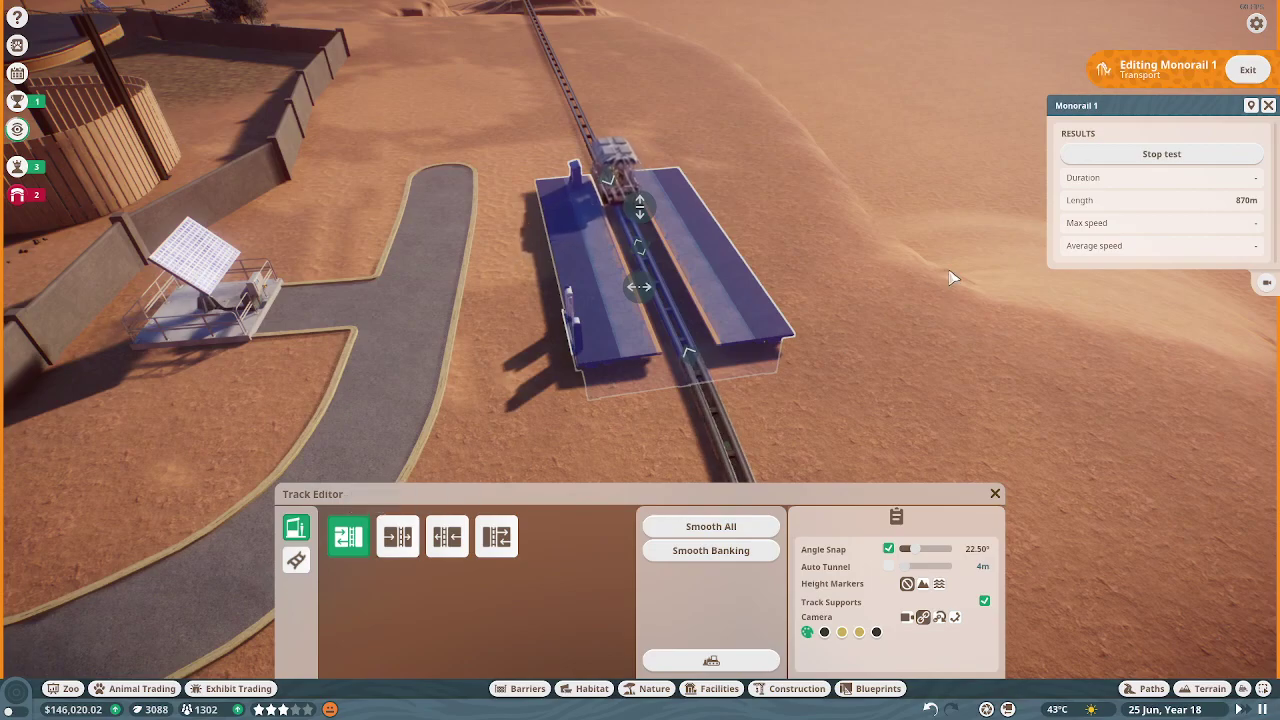
left_click(1268, 105)
left_click(1249, 70)
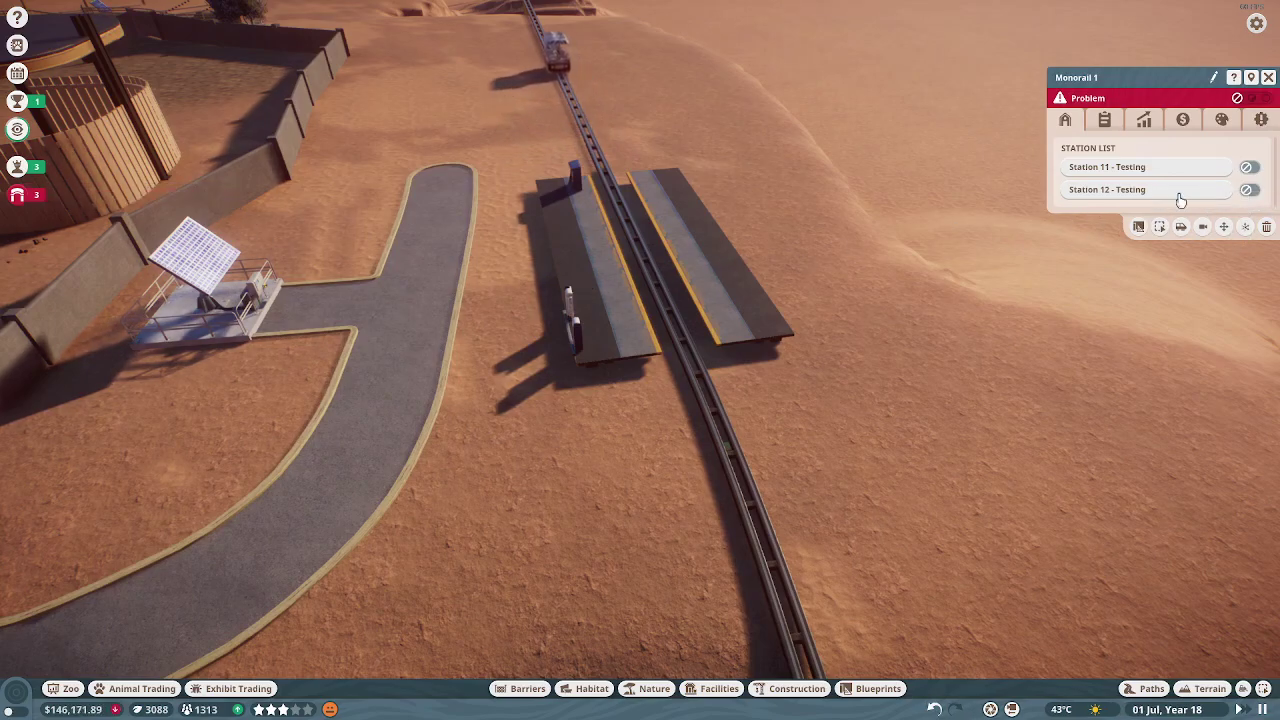
left_click(1260, 121)
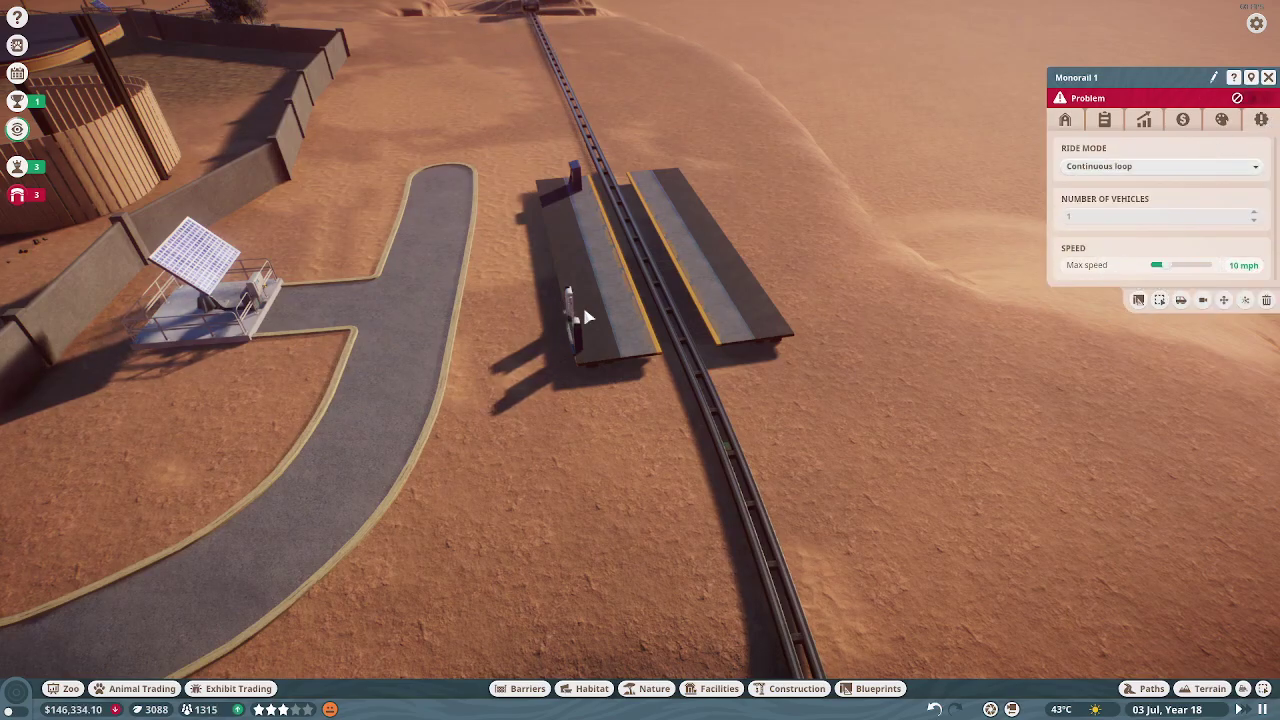
left_click(1141, 690)
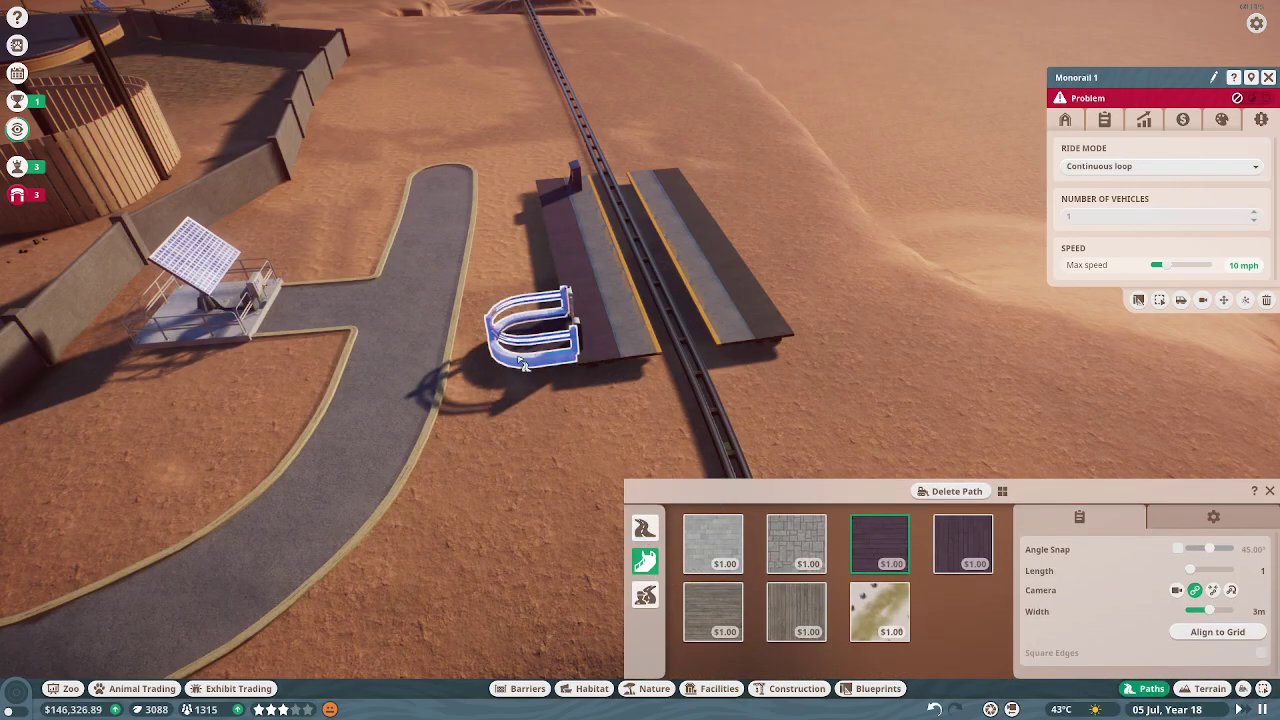
Draw a queue path from the main footpath up to the station platform.
left_click_drag(523, 362, 470, 420)
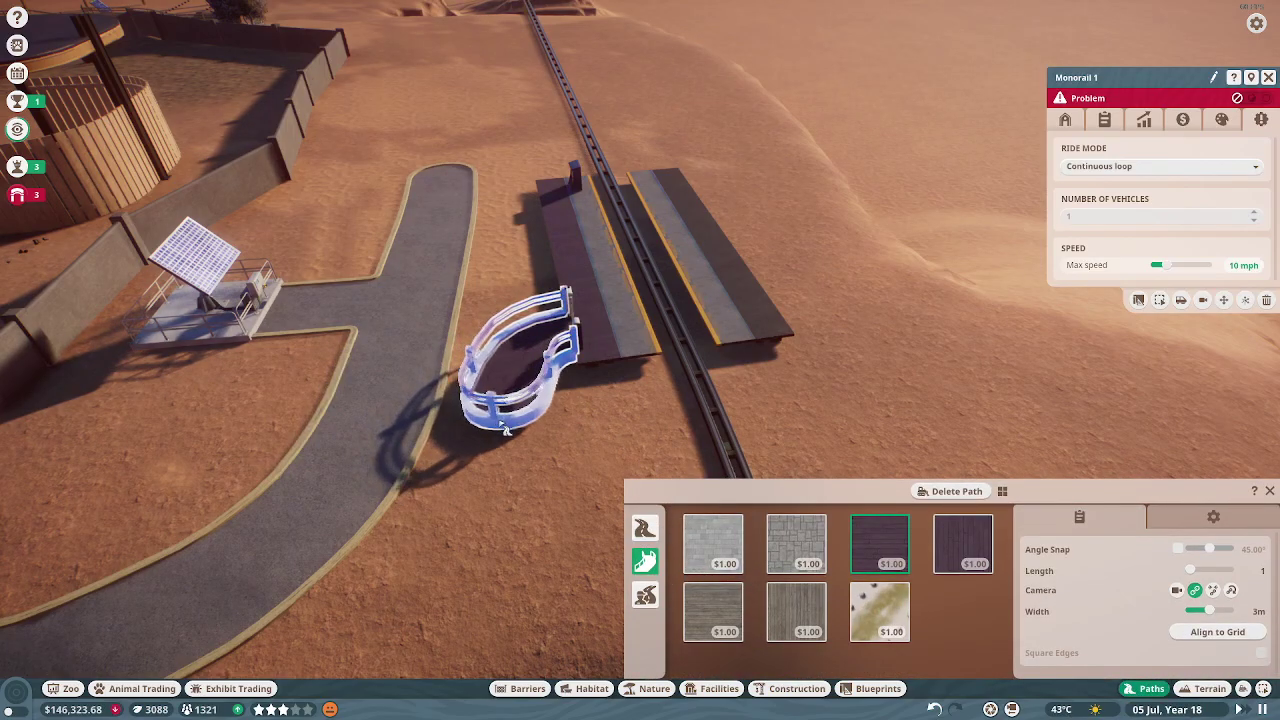
left_click(505, 425)
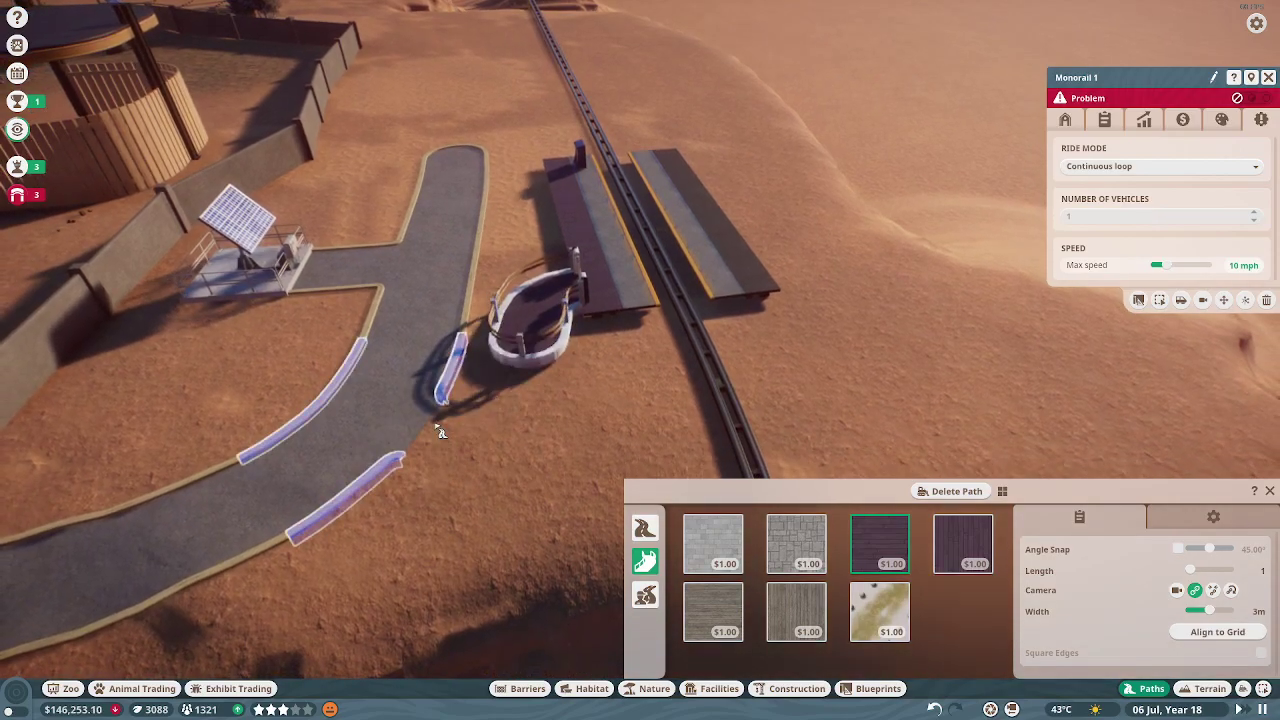
left_click(440, 430)
mouse_move(440, 430)
left_mouse_down()
mouse_move(740, 367)
mouse_move(463, 215)
left_mouse_up()
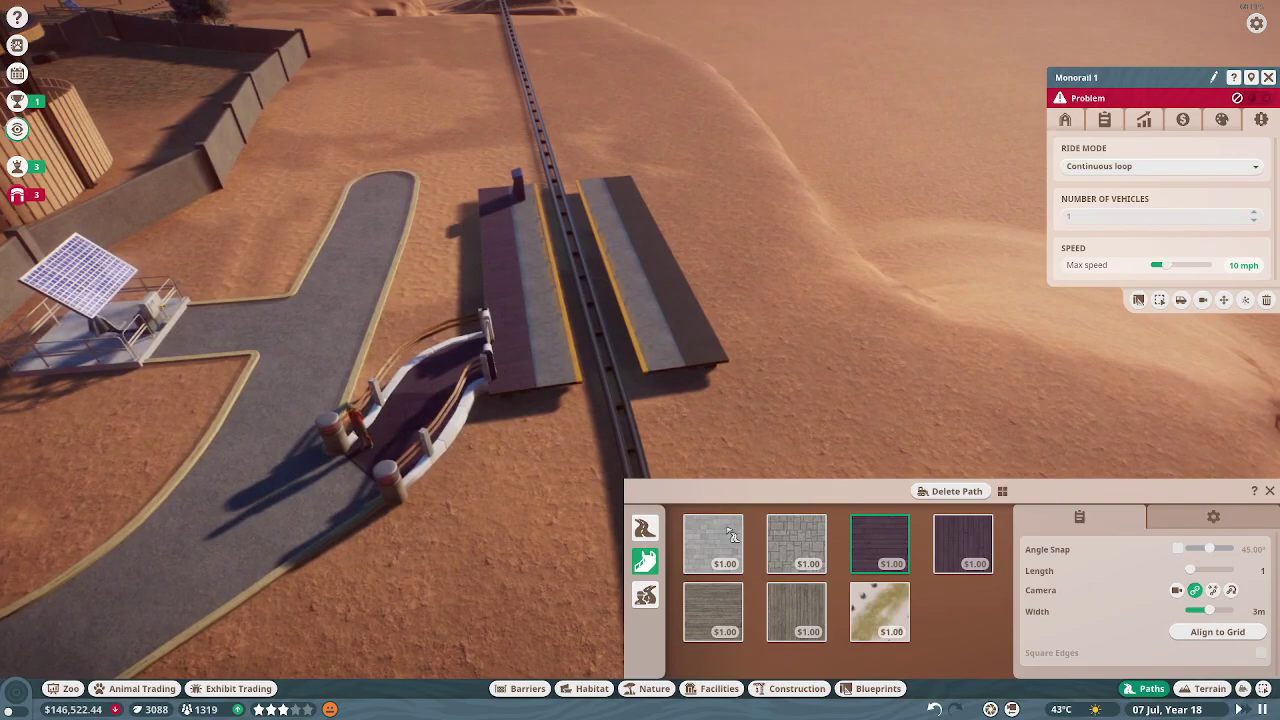
left_click(1270, 491)
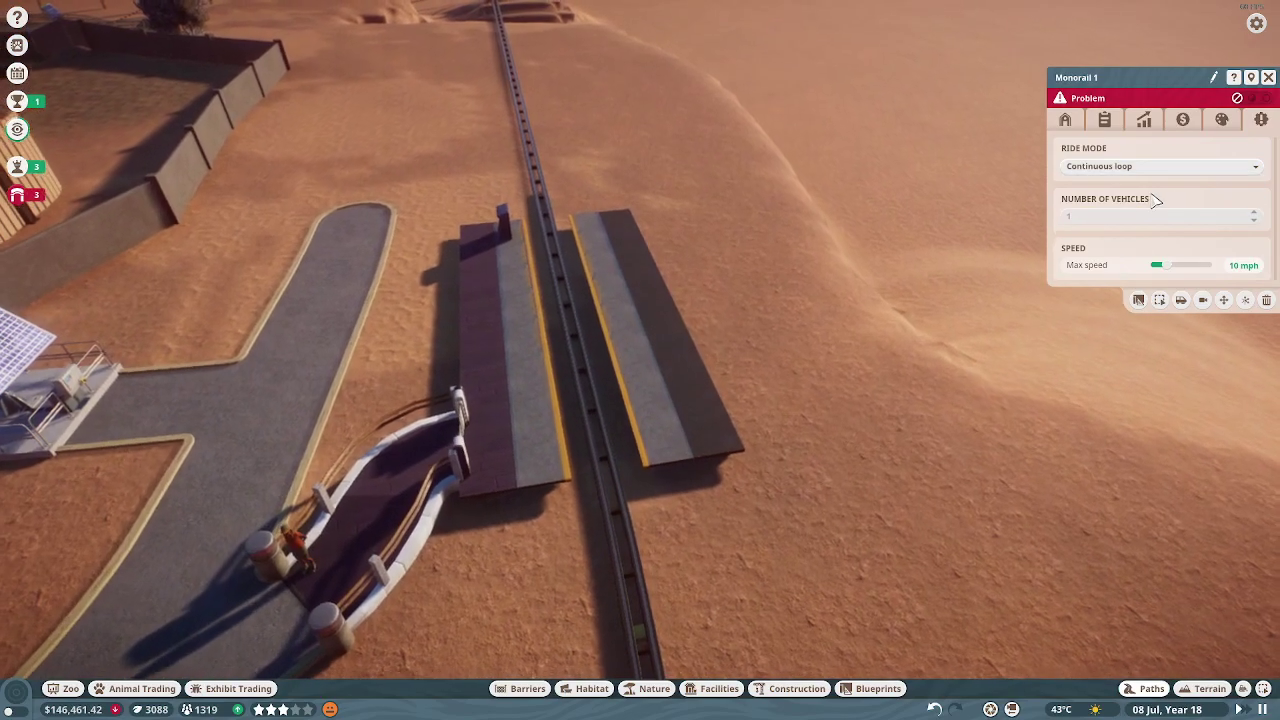
Review Monorail 1's station list and overview, then open and close the Track Editor.
left_click_drag(700, 350, 560, 300)
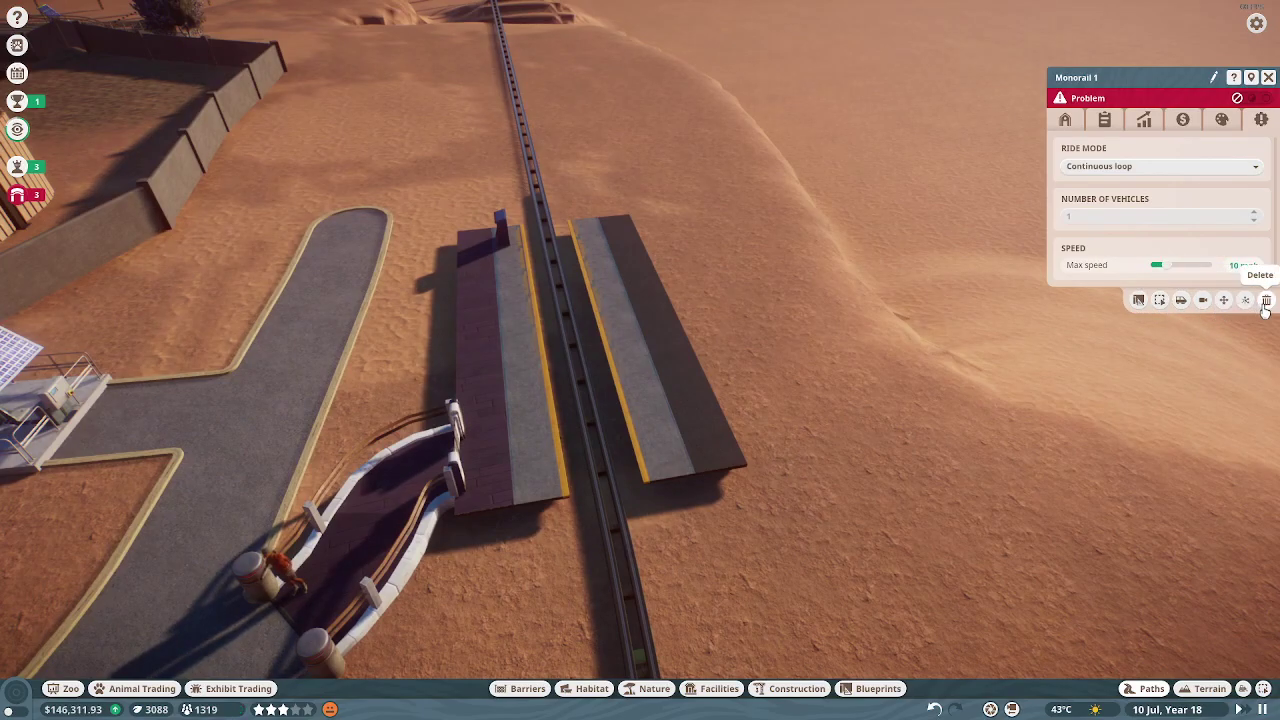
left_click(1068, 121)
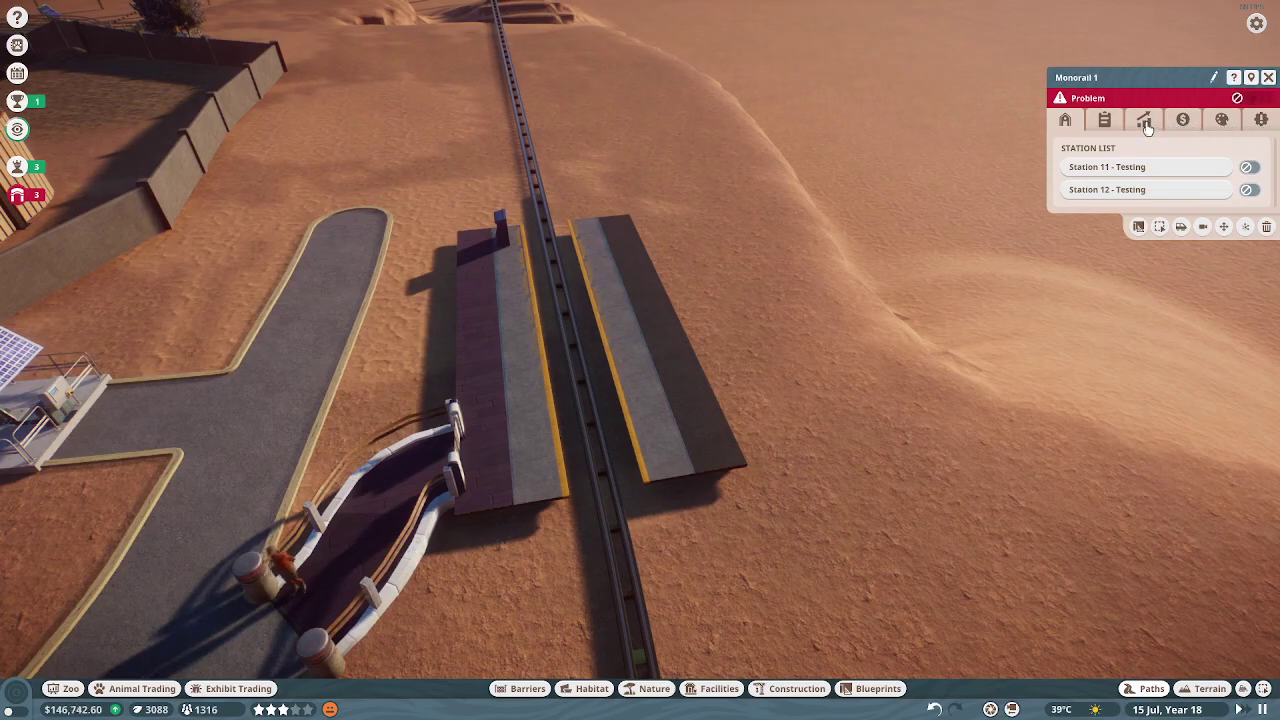
left_click(1108, 122)
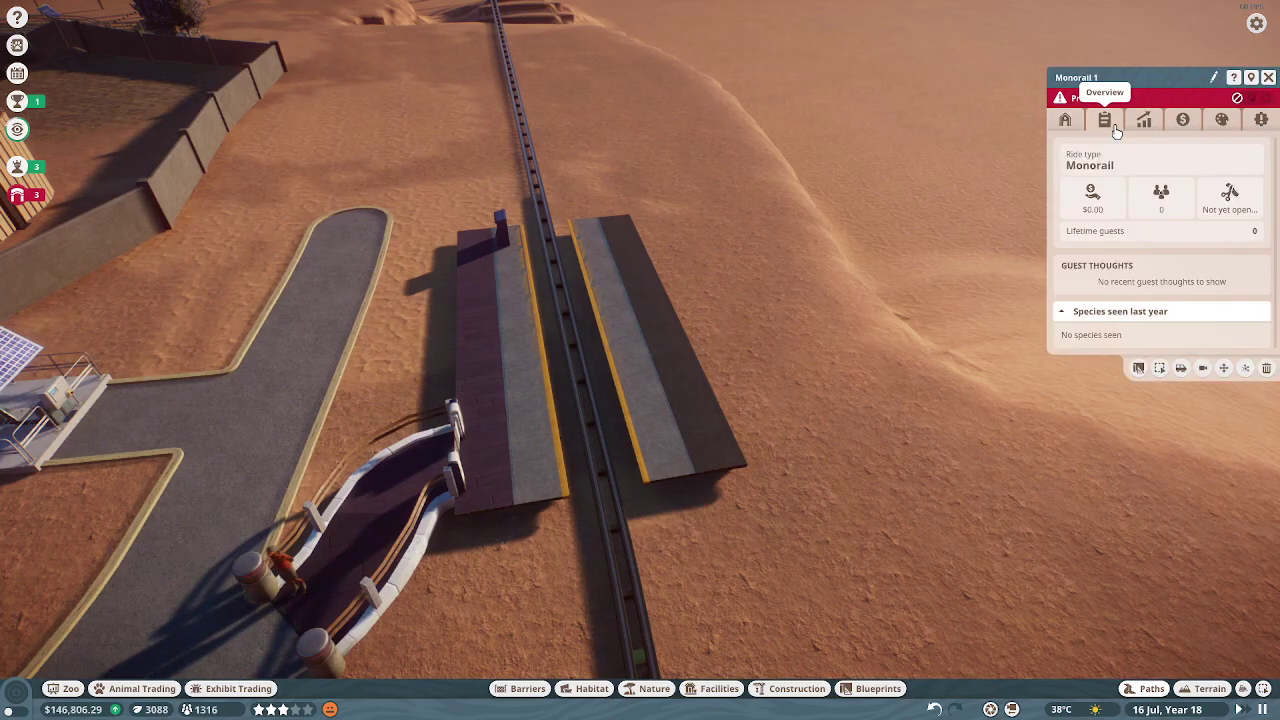
left_click(1181, 368)
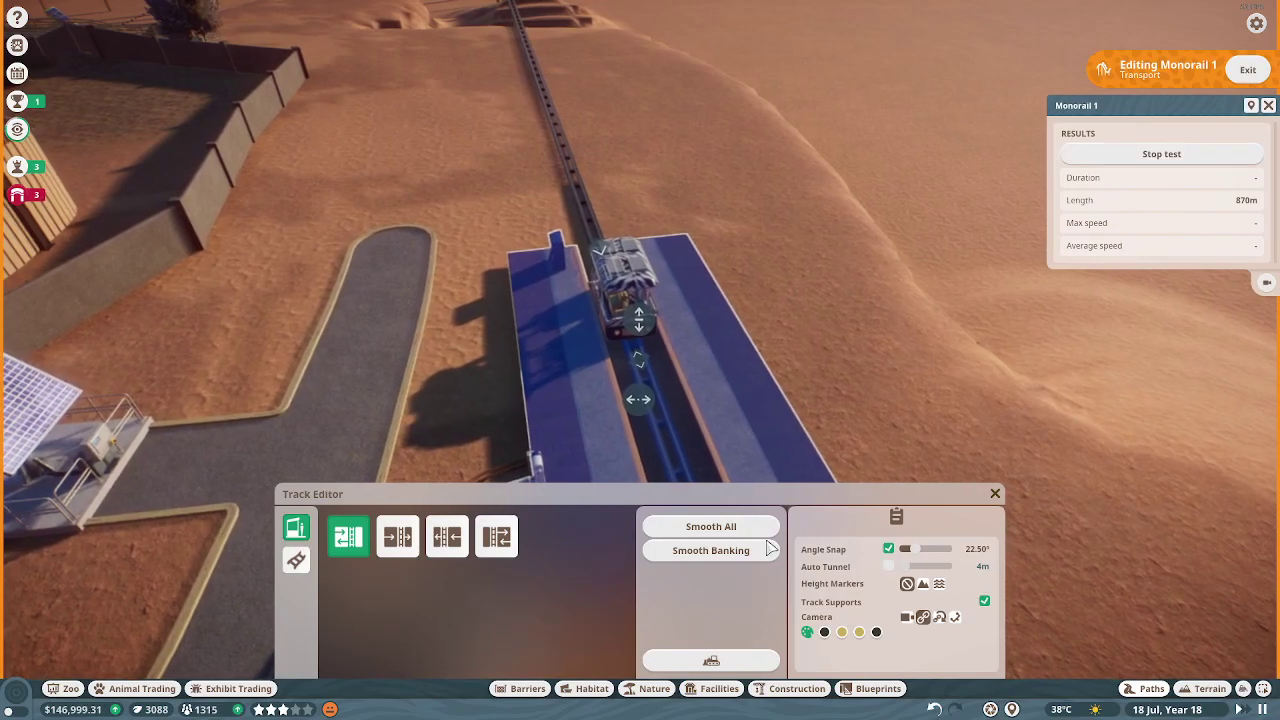
left_click(997, 494)
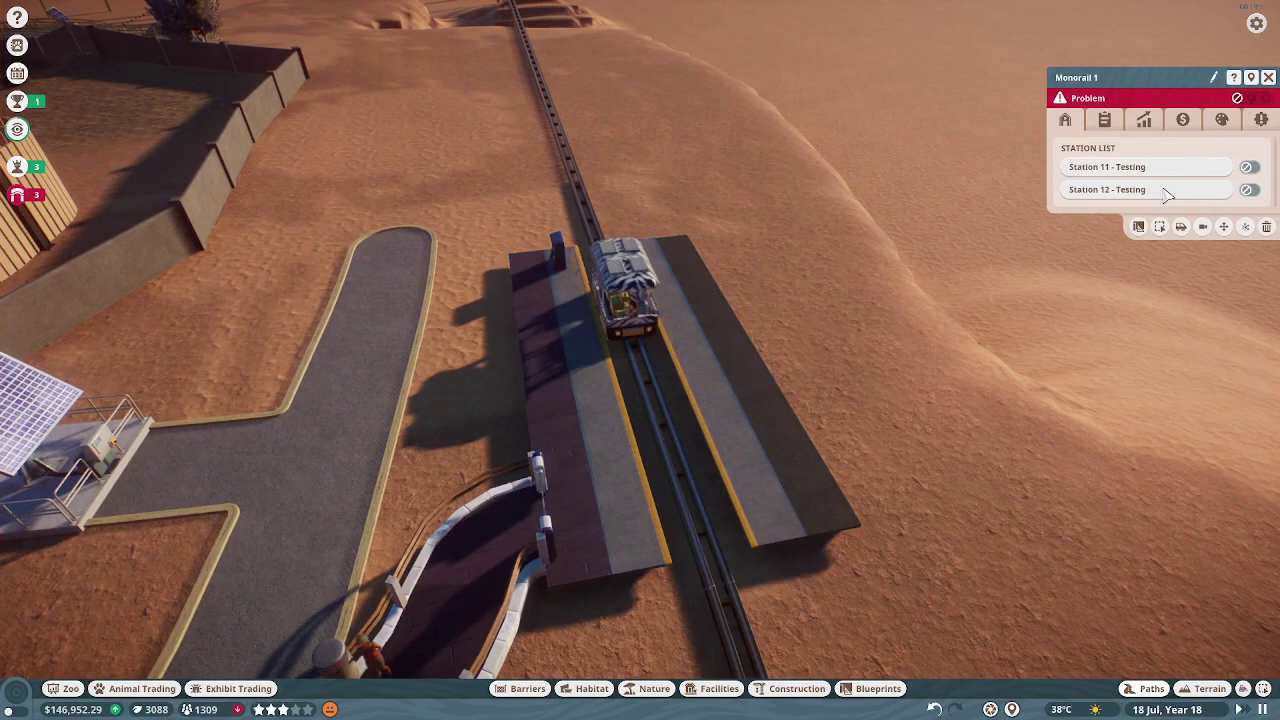
Close Monorail 1's panel, orbit over the whole zoo, and pan toward the perimeter fence.
left_click(1268, 78)
scroll(678, 400, "down", 5)
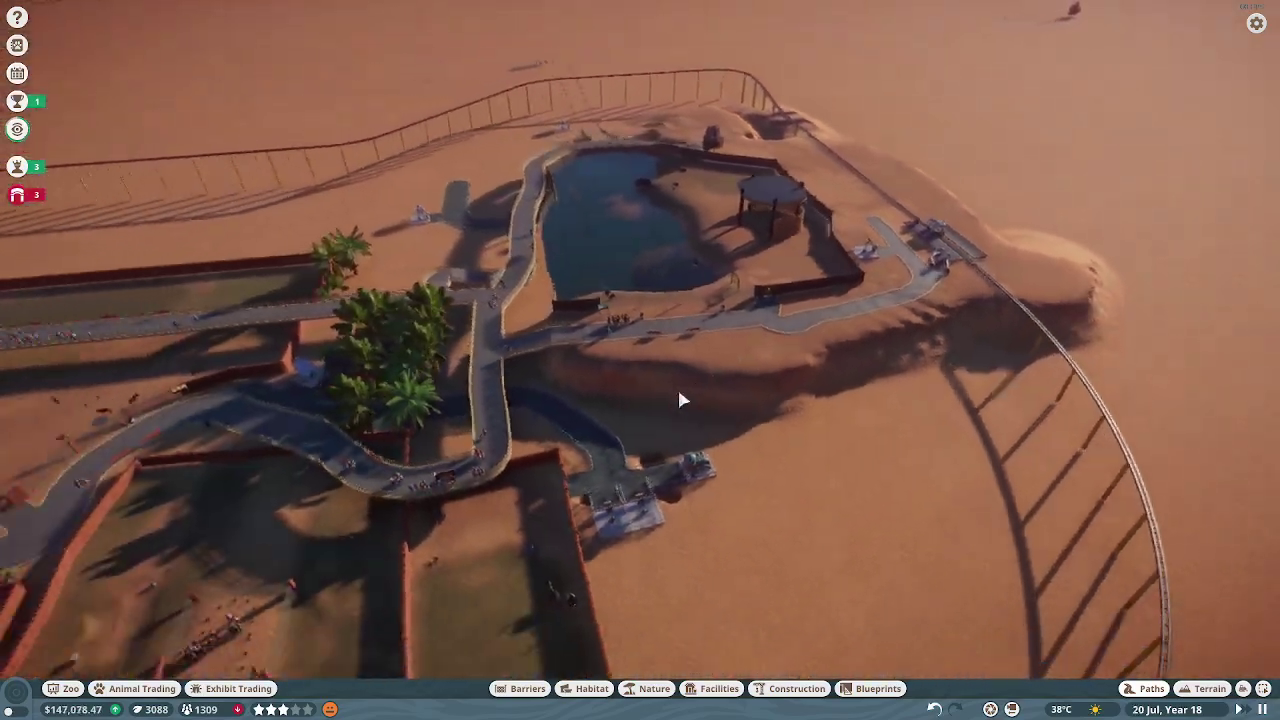
scroll(678, 400, "down", 4)
scroll(678, 400, "down", 4)
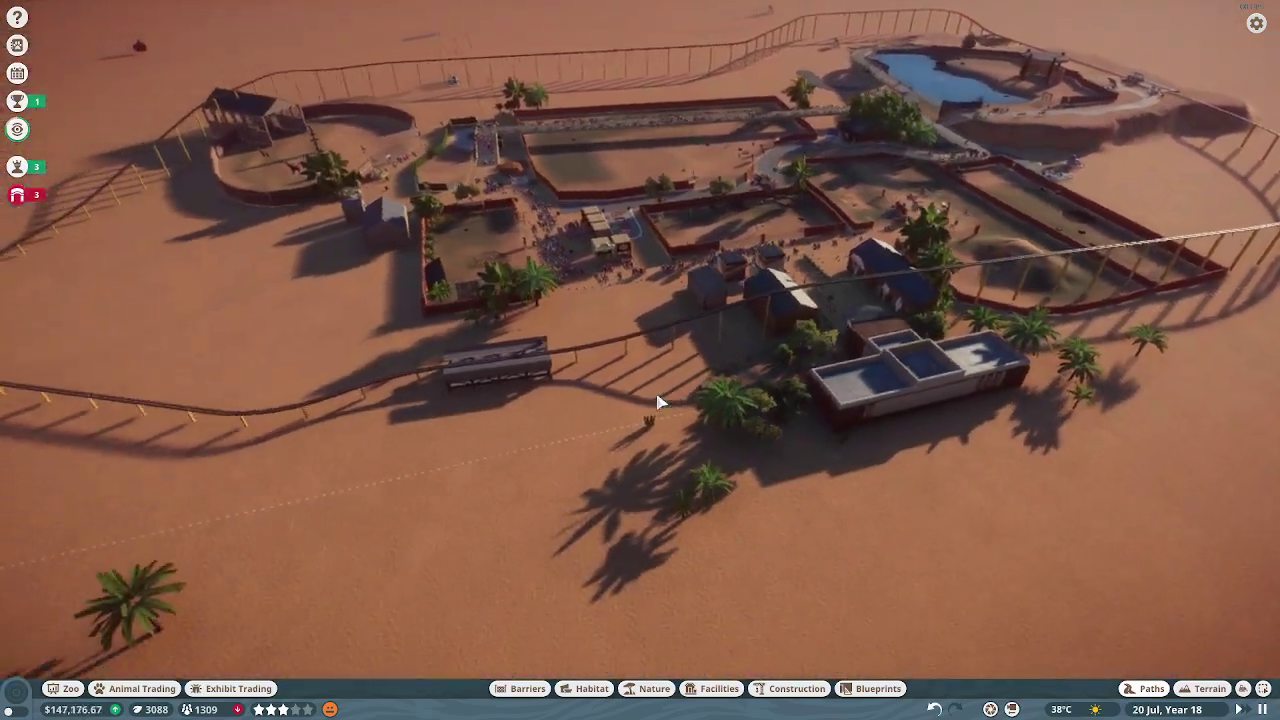
key("q")
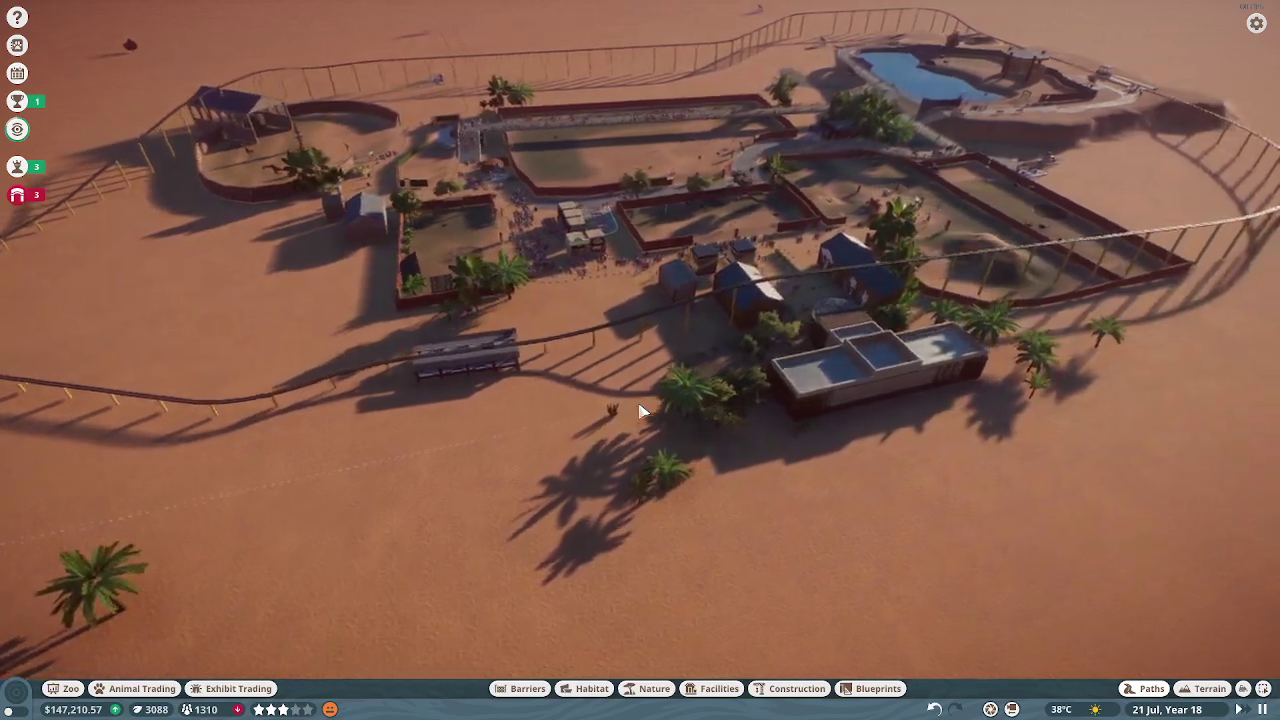
scroll(640, 410, "up", 4)
scroll(636, 400, "up", 3)
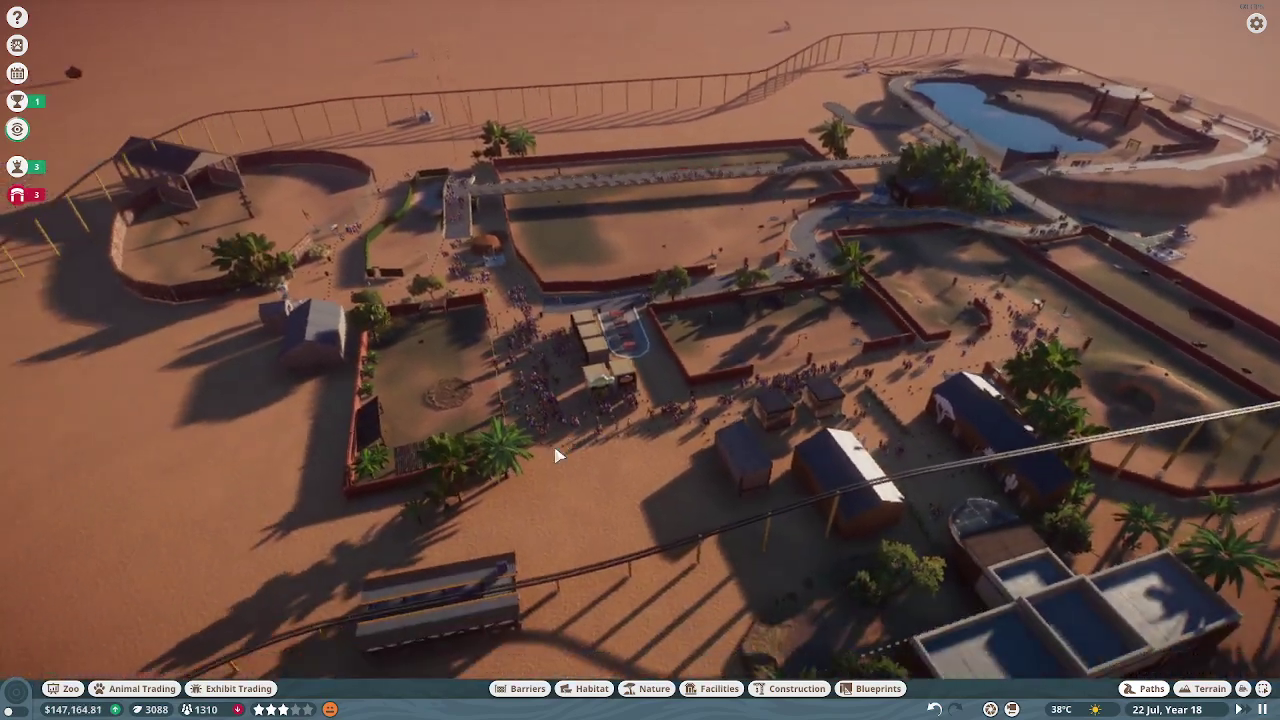
left_click(534, 454)
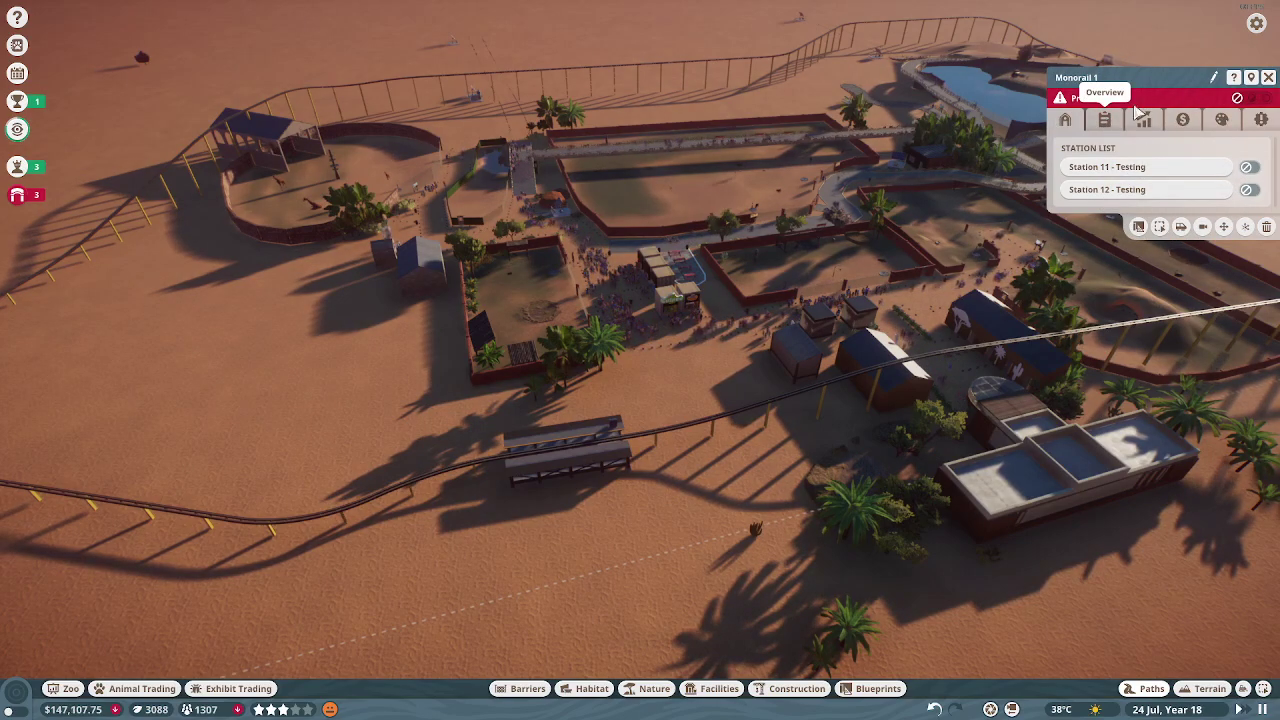
left_click(1268, 77)
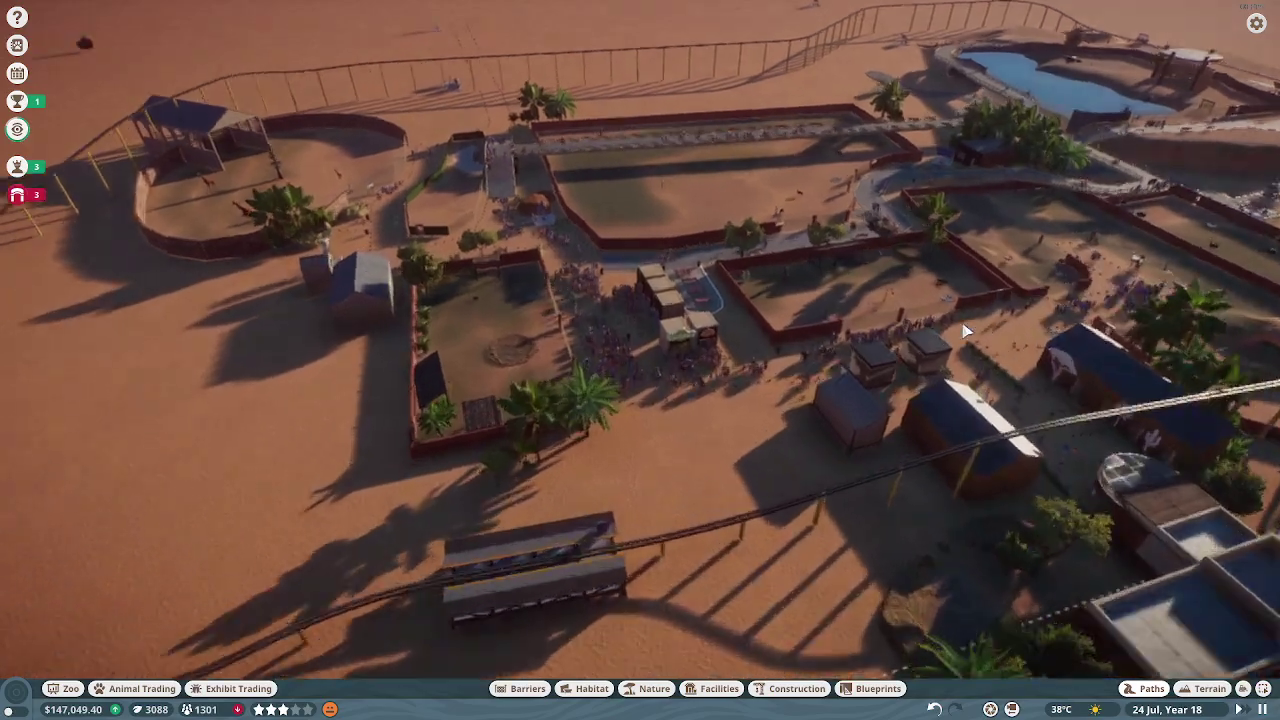
scroll(957, 318, "up", 6)
key("w")
scroll(957, 318, "up", 4)
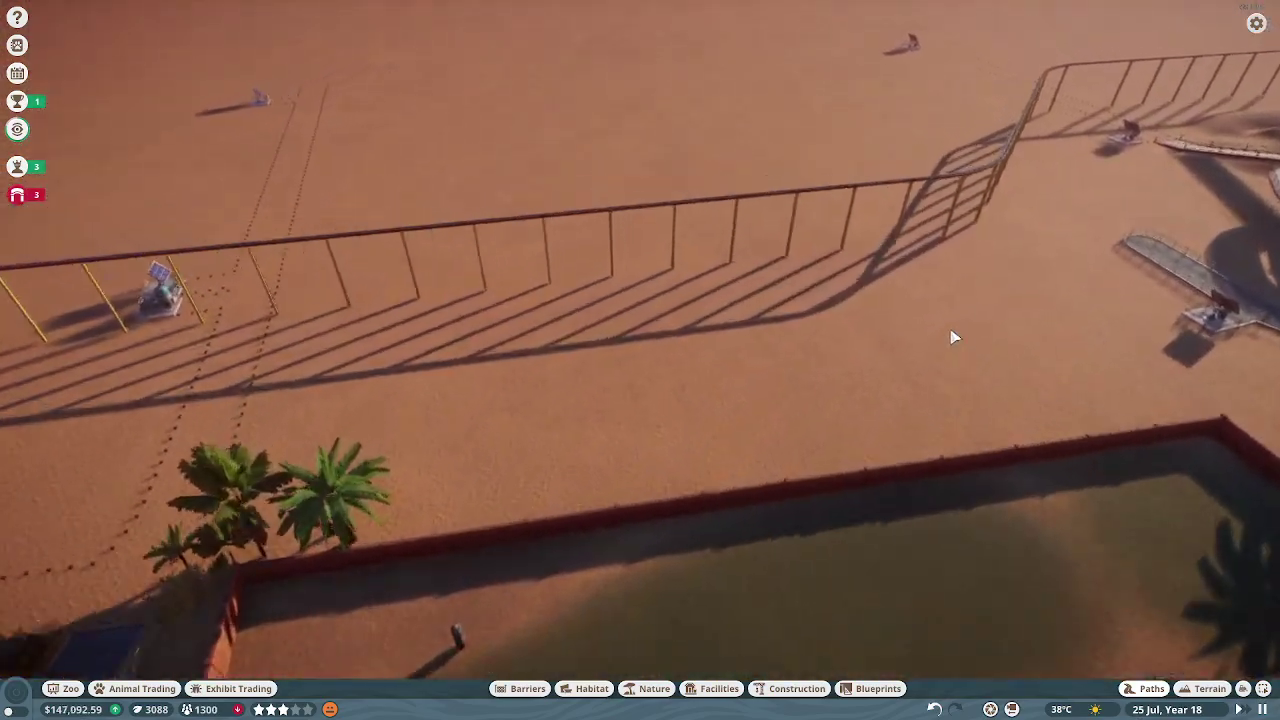
key("w")
key("q")
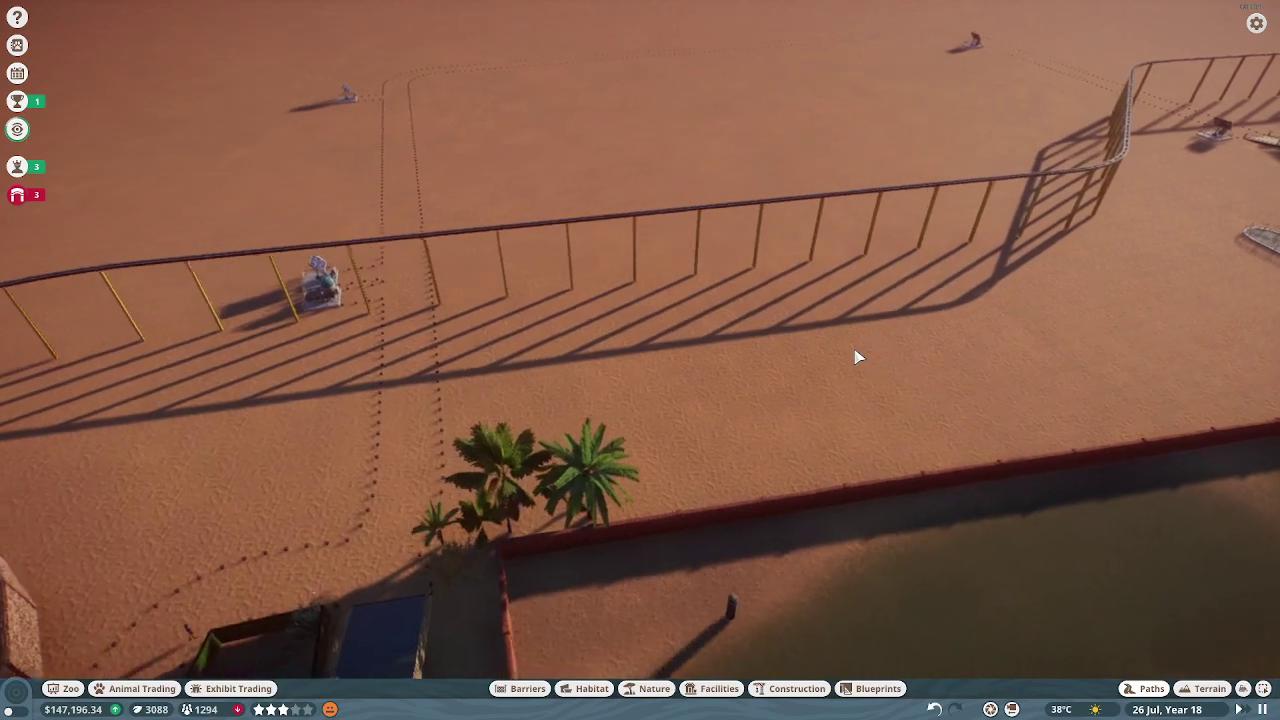
key("w")
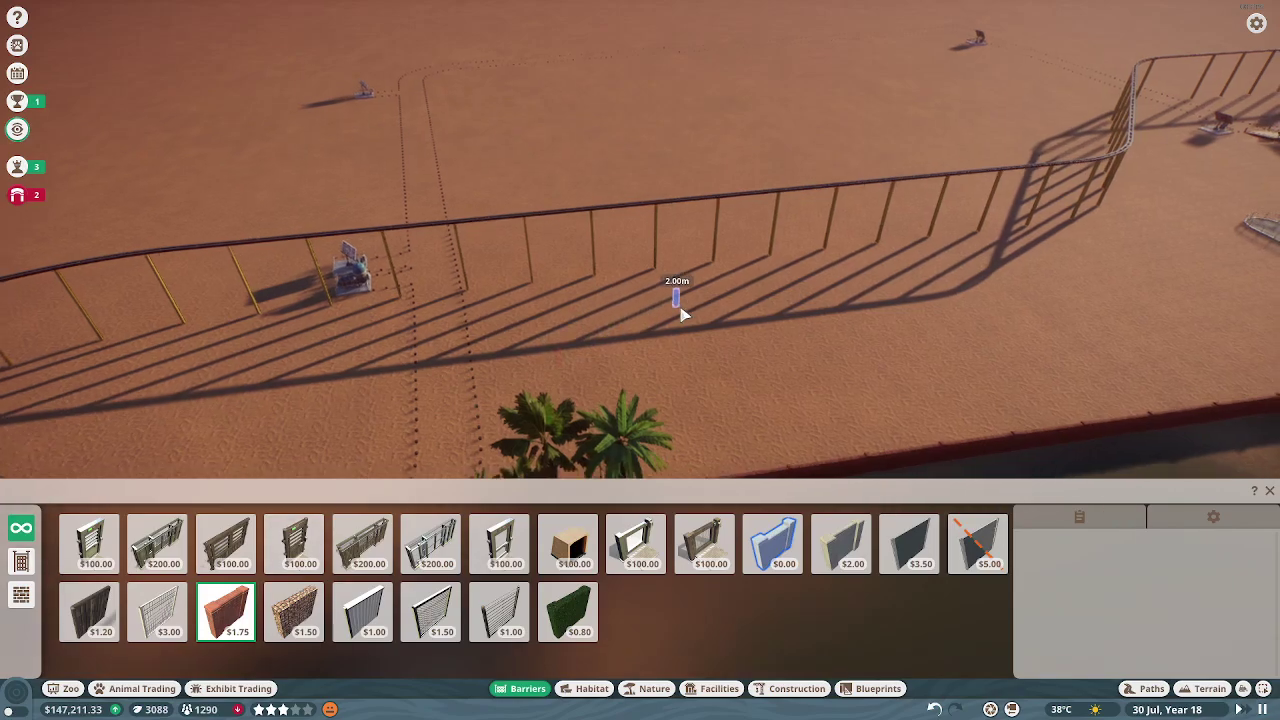
Place 2-metre red brick wall segments around the rectangular plot beneath the monorail track.
key("q")
key("q")
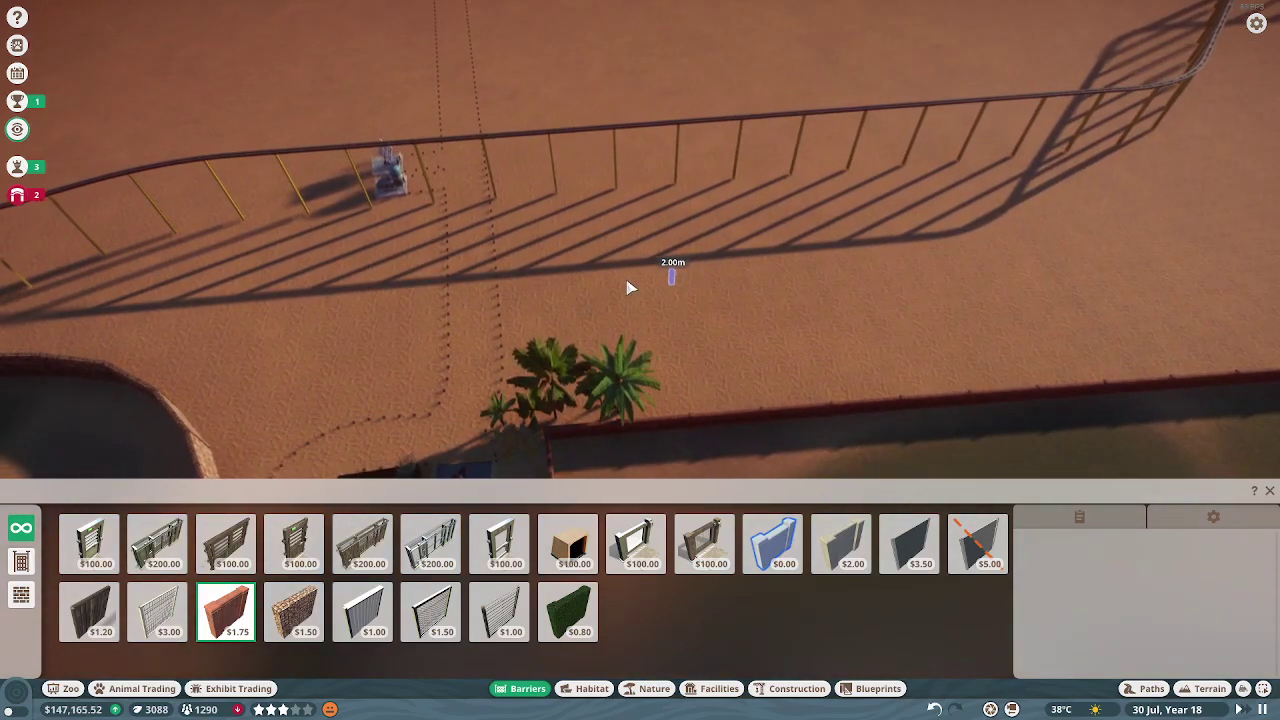
left_click(510, 100)
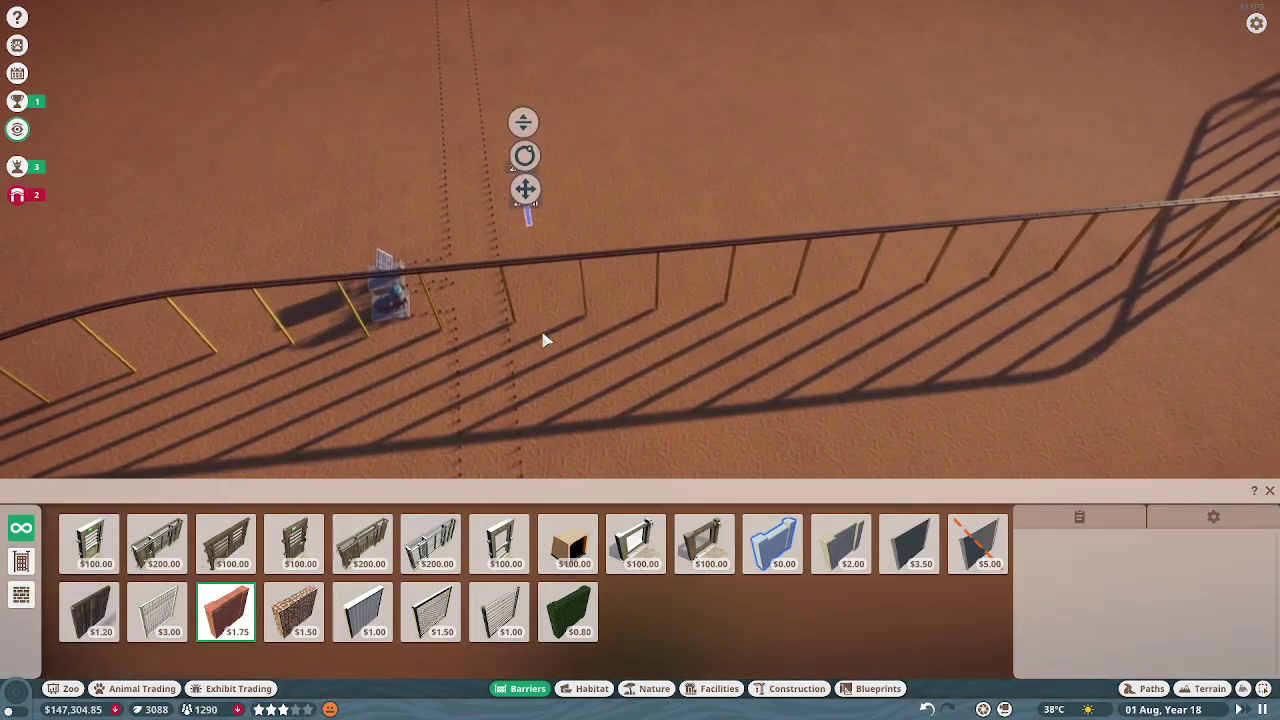
key("q")
key("q")
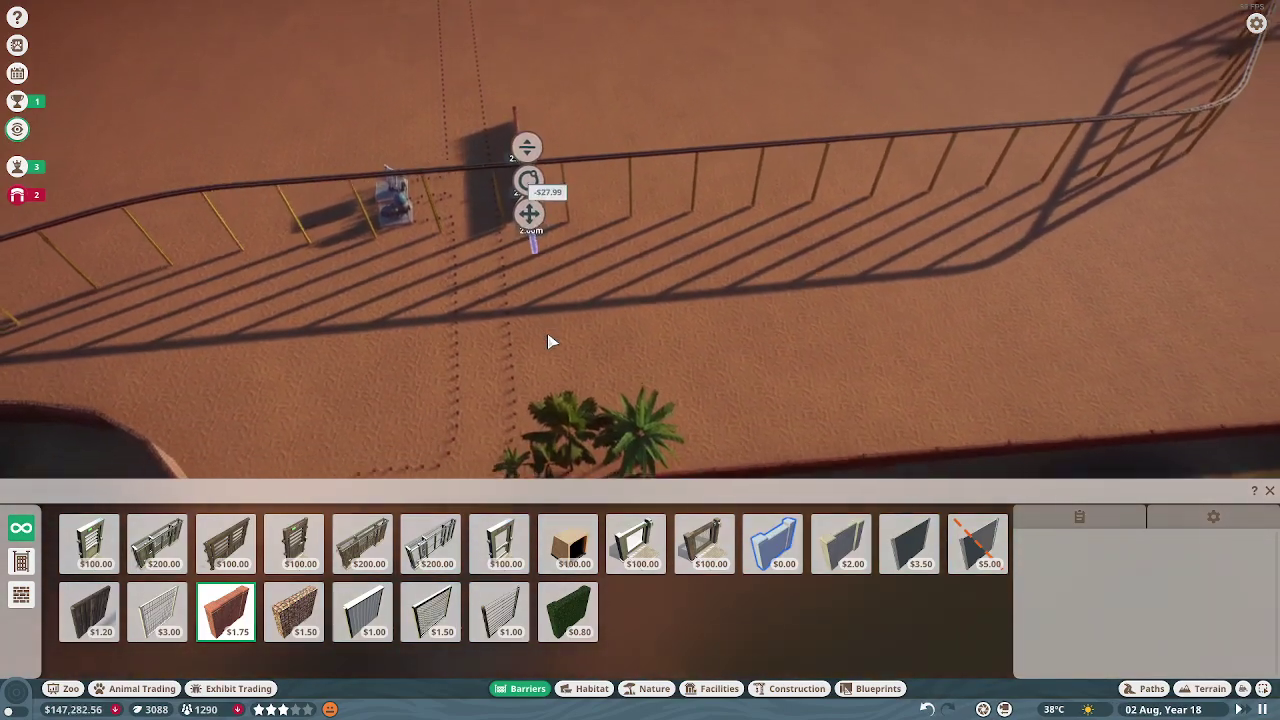
key("w")
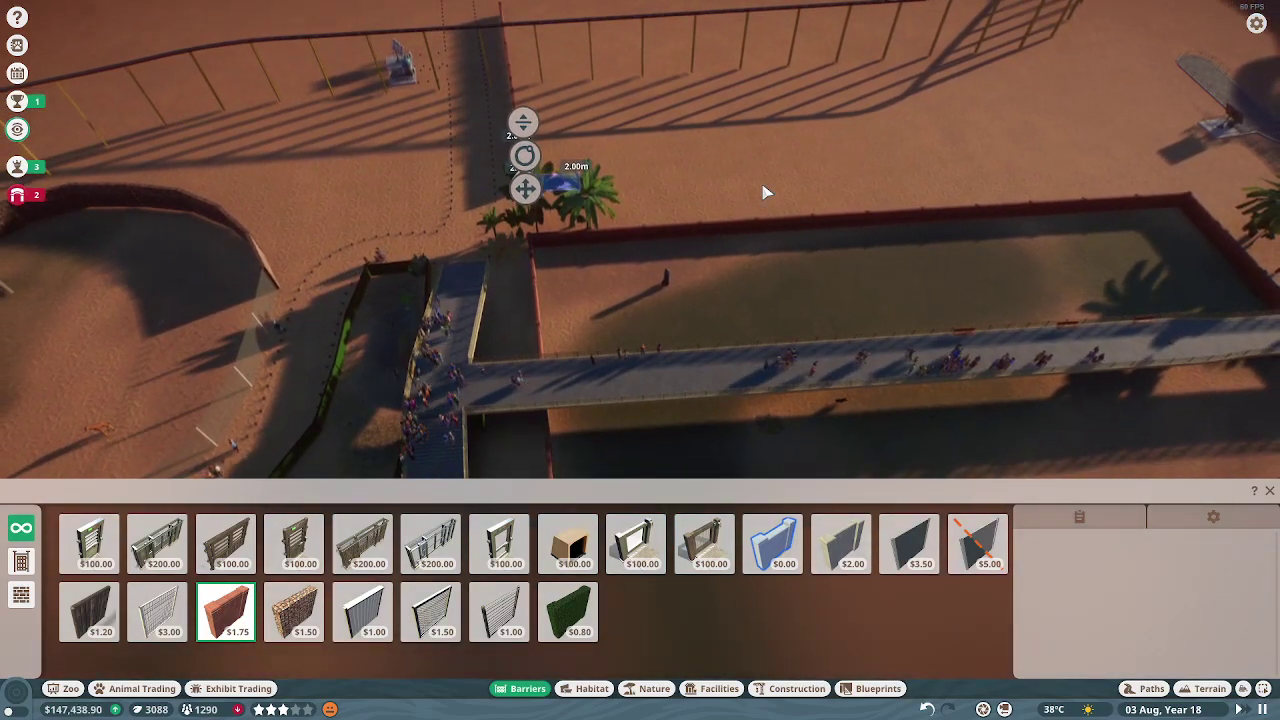
key("d")
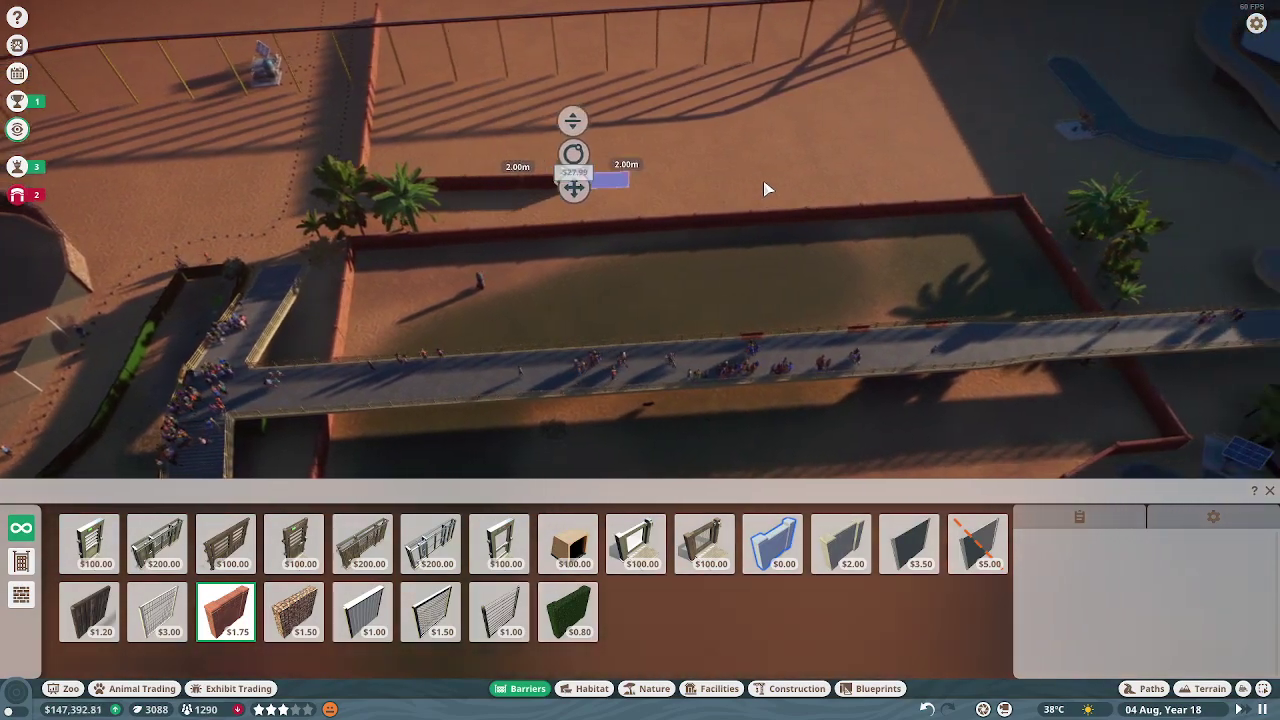
scroll(766, 191, "up", 4)
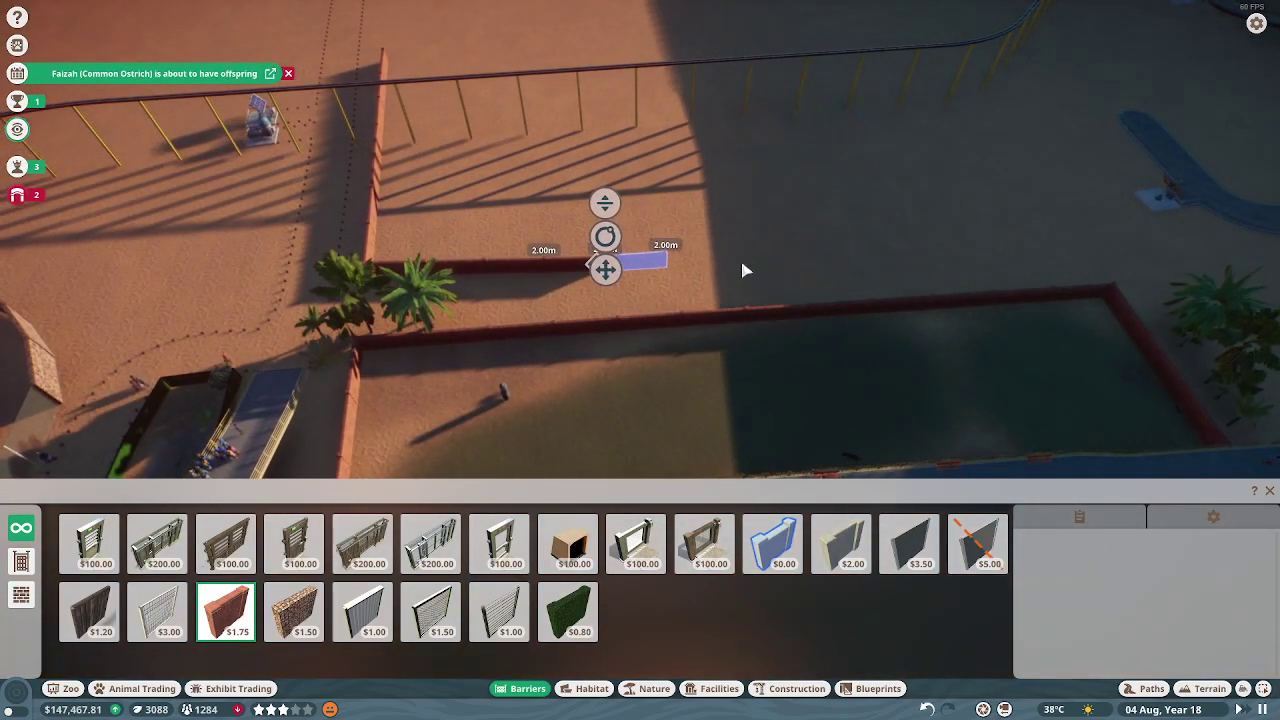
left_click(740, 257)
key("d")
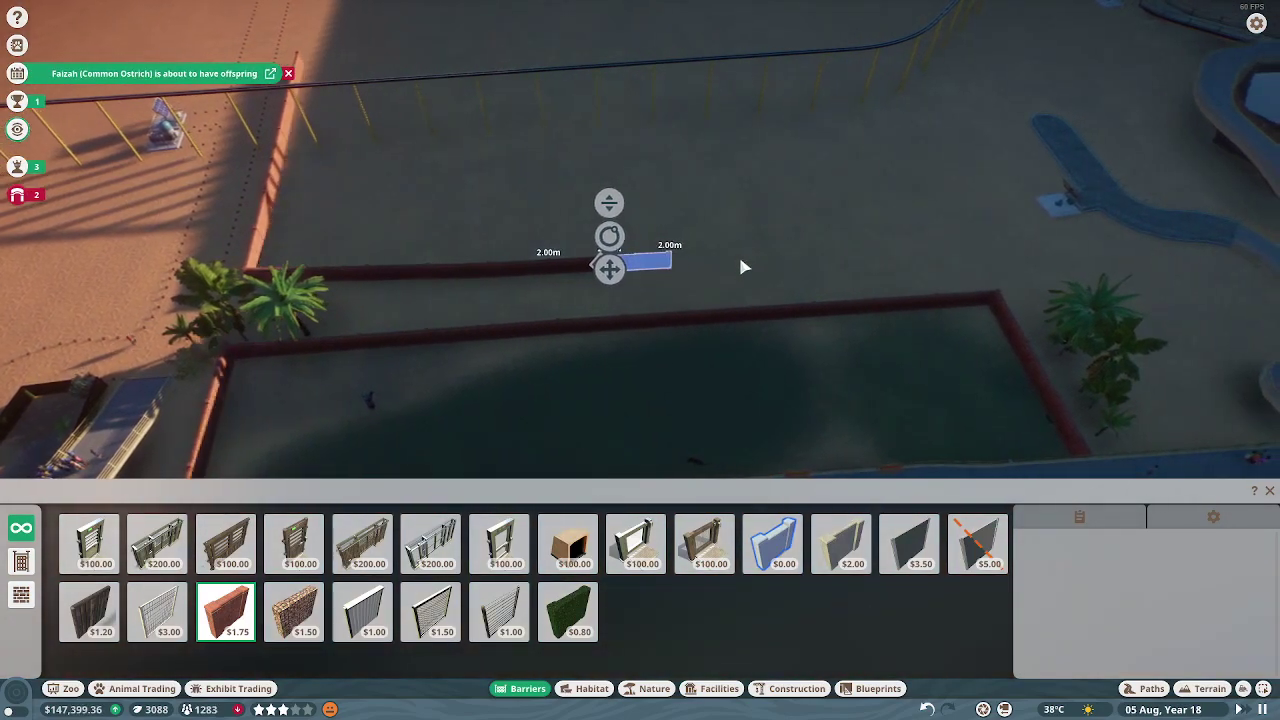
key("w")
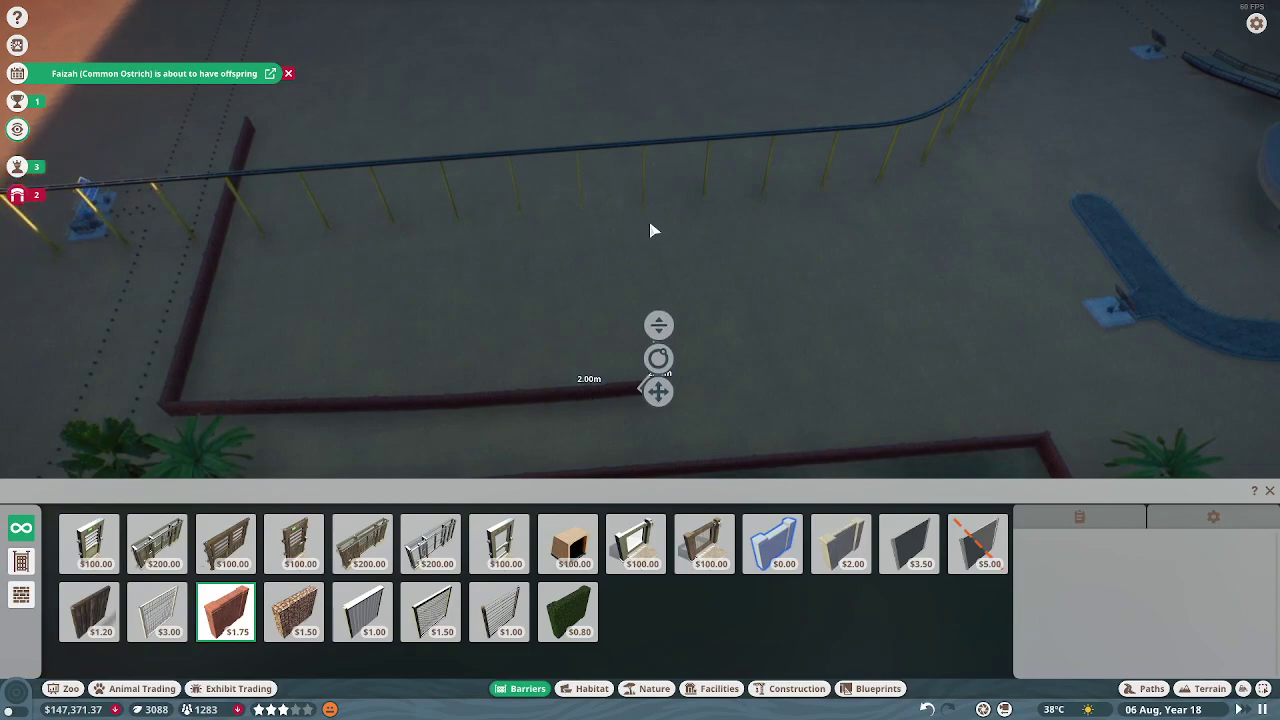
key("q")
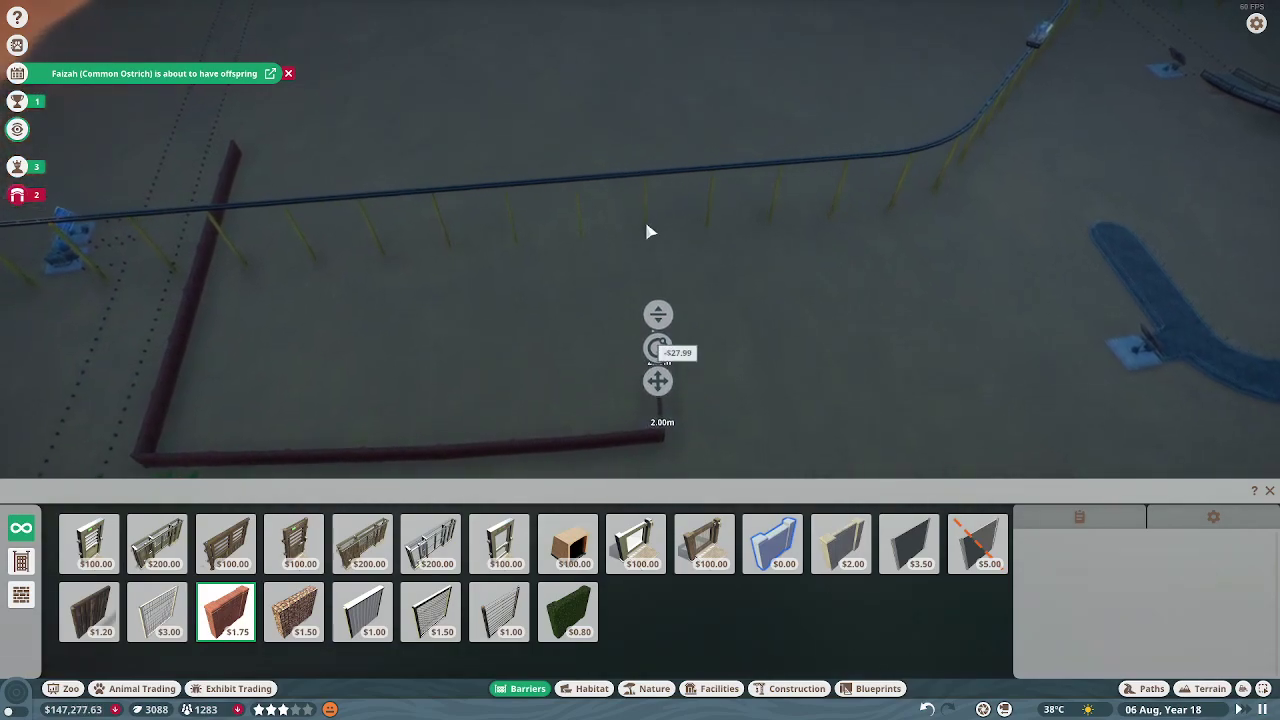
key("q")
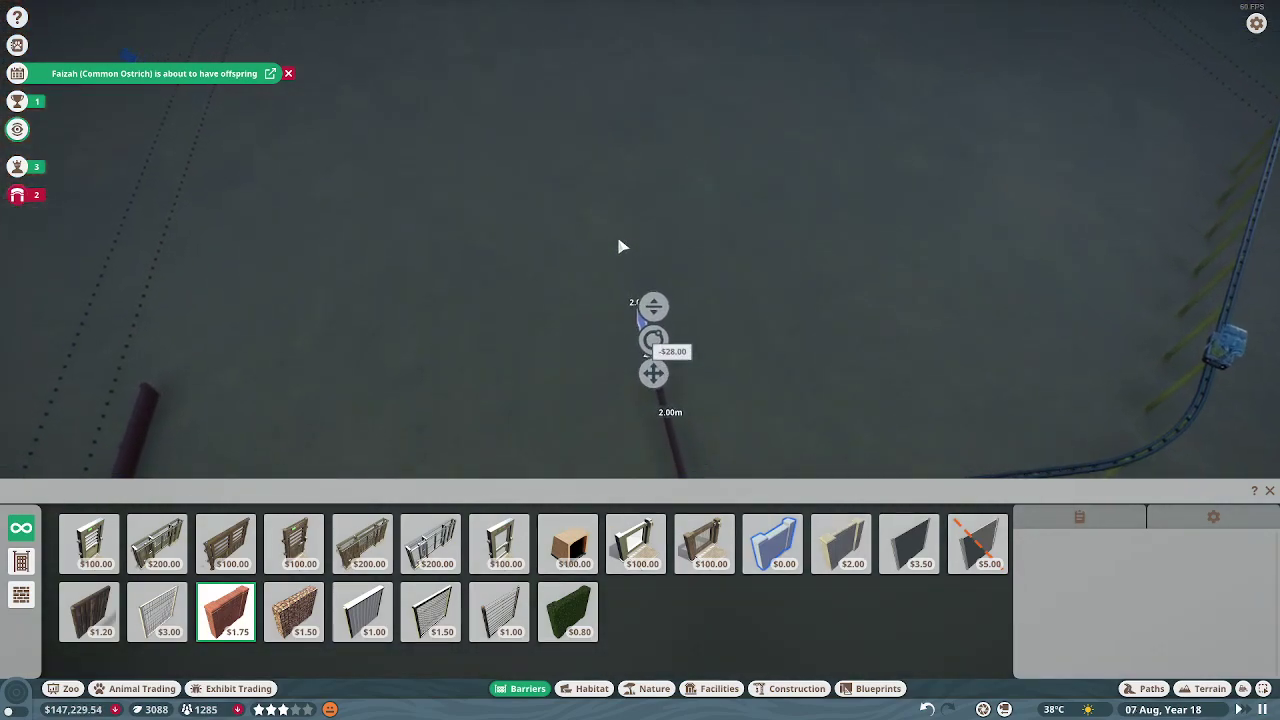
key("q")
key("q")
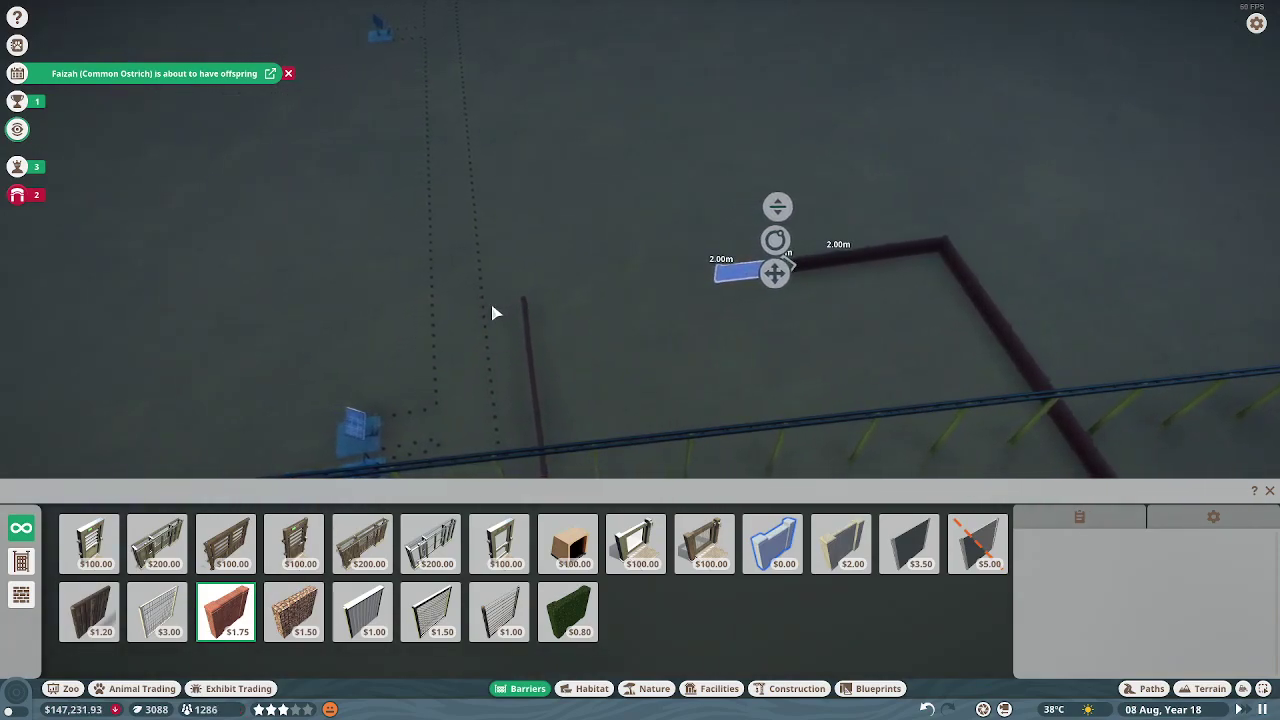
key("q")
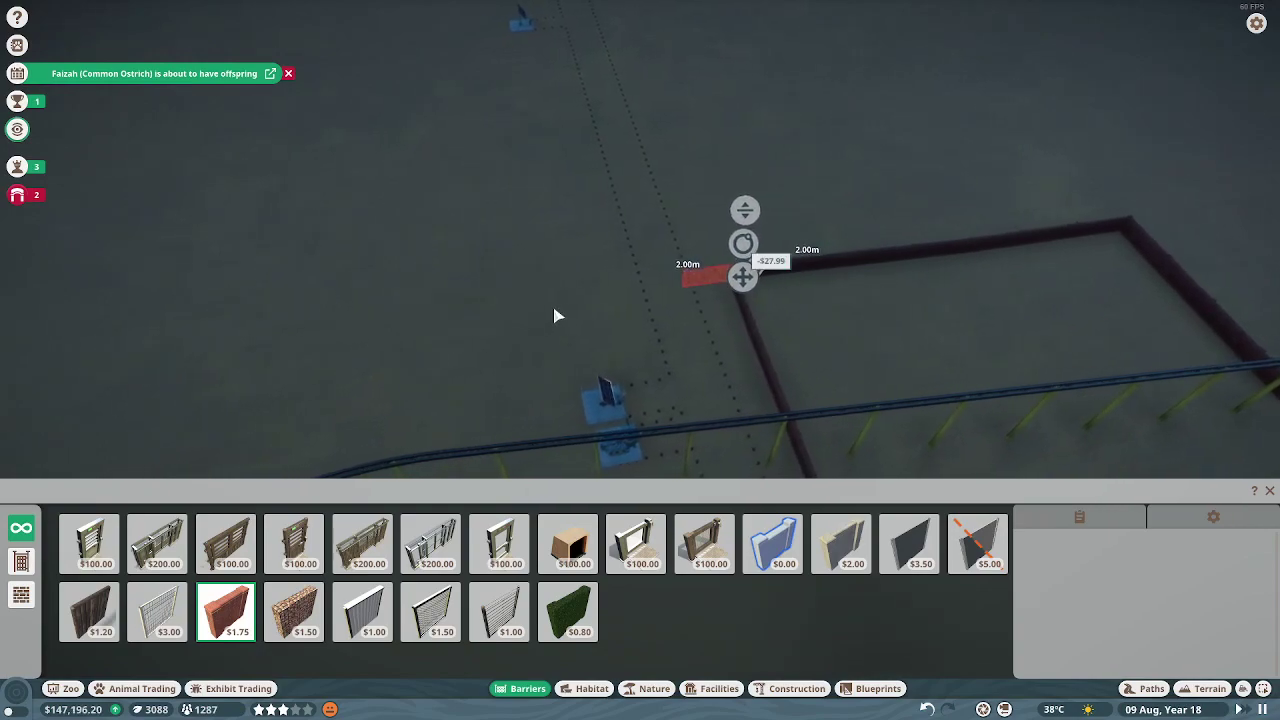
mouse_move(769, 277)
left_mouse_down()
mouse_move(598, 378)
mouse_move(518, 387)
left_mouse_up()
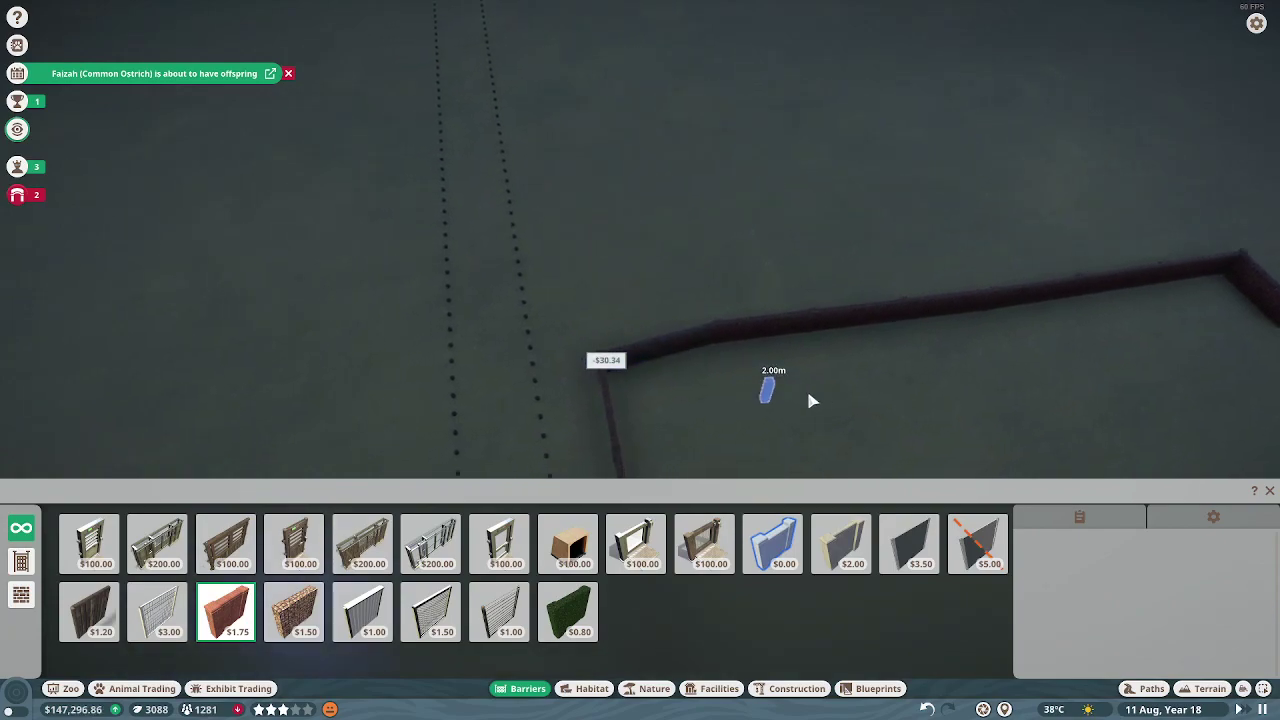
scroll(624, 400, "down", 5)
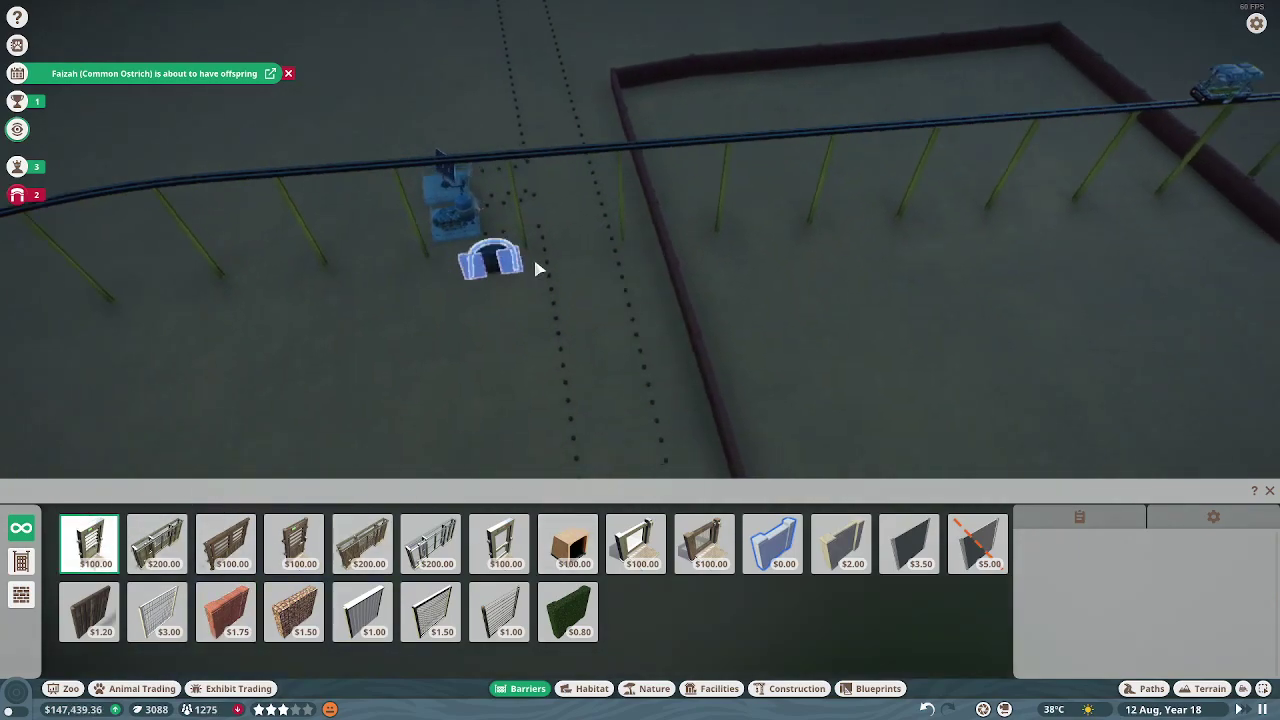
Remove the stray white fence pieces by the palm trees, add a habitat gate, and open the animal market.
left_click_drag(533, 255, 642, 203)
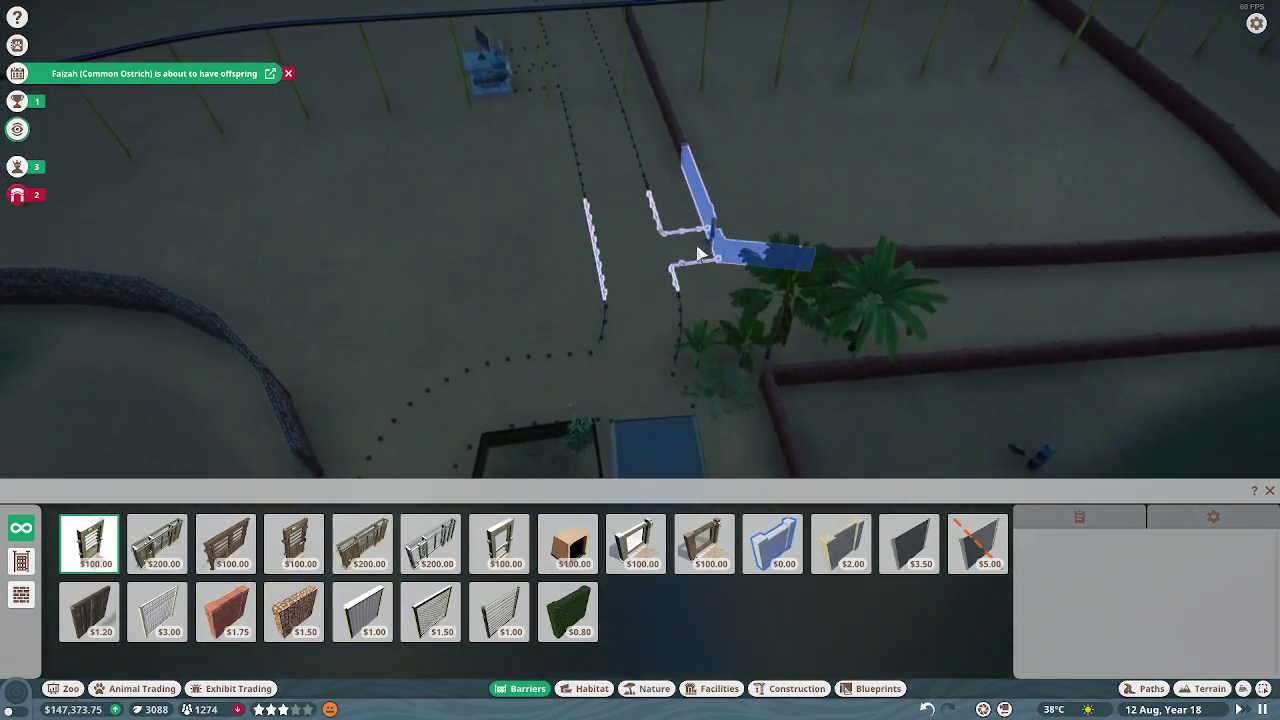
left_click(695, 248)
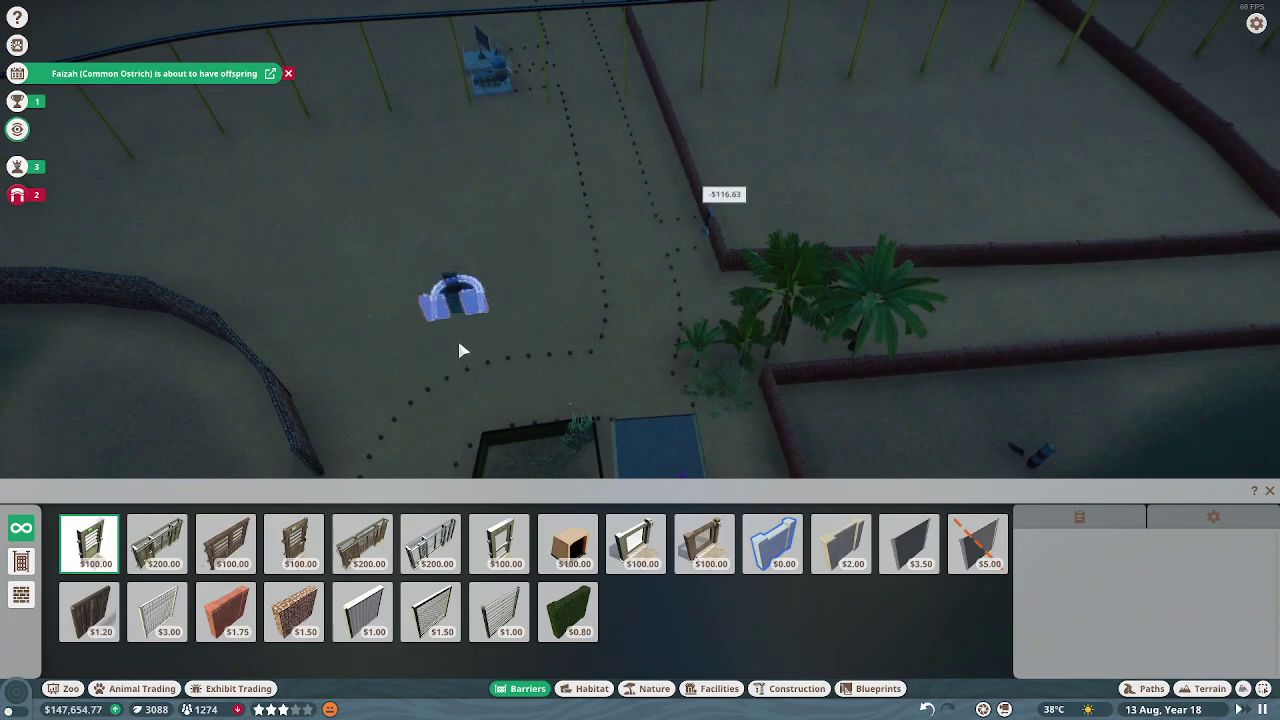
left_click(371, 410)
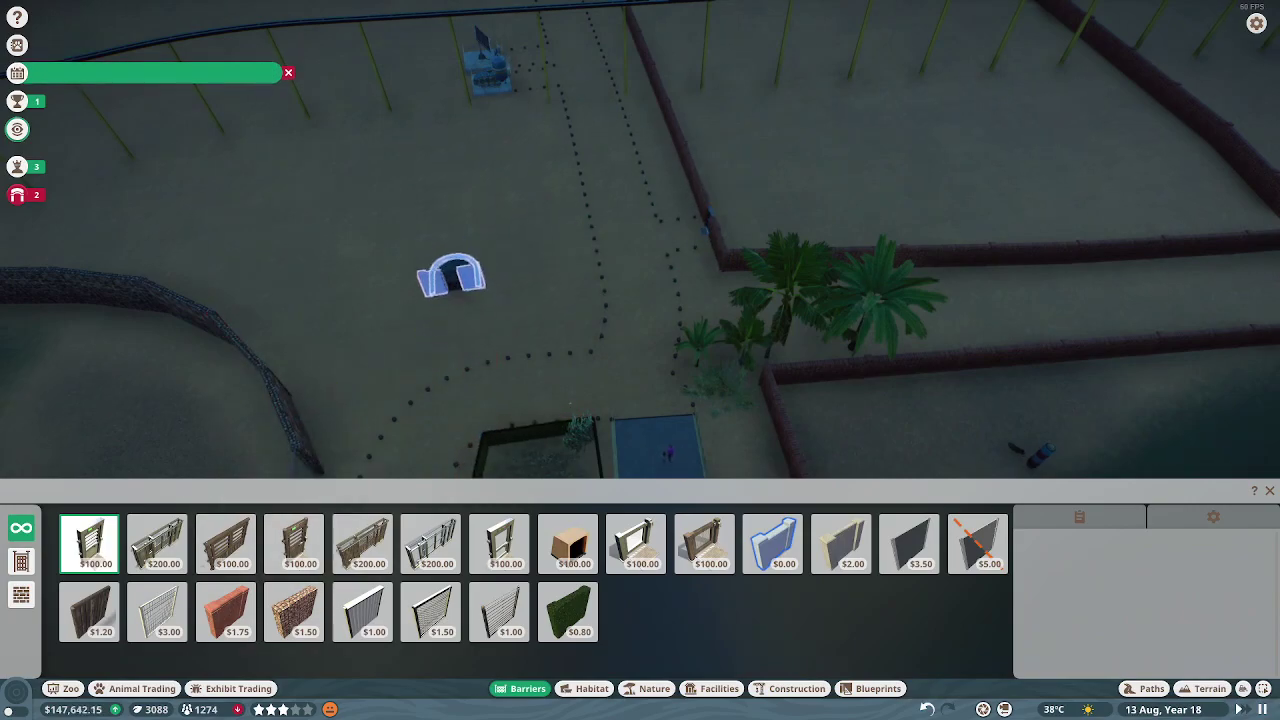
left_click_drag(500, 300, 700, 250)
left_click_drag(600, 300, 458, 291)
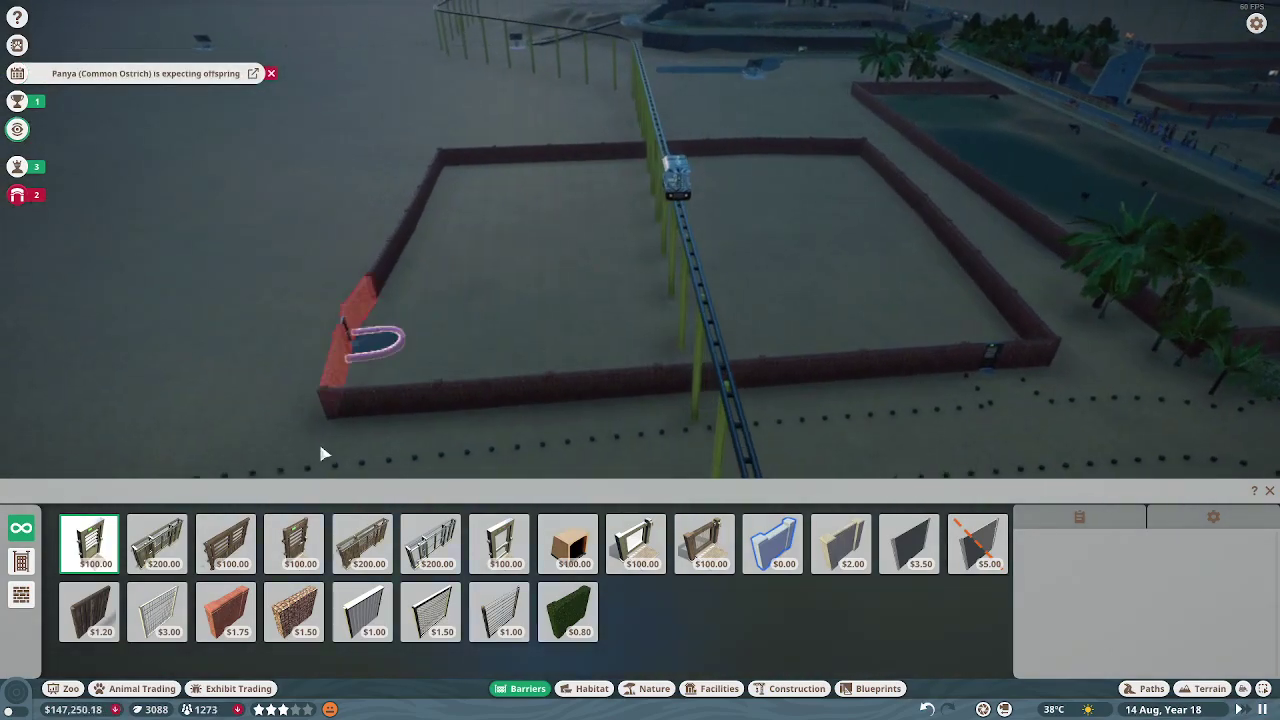
left_click(142, 688)
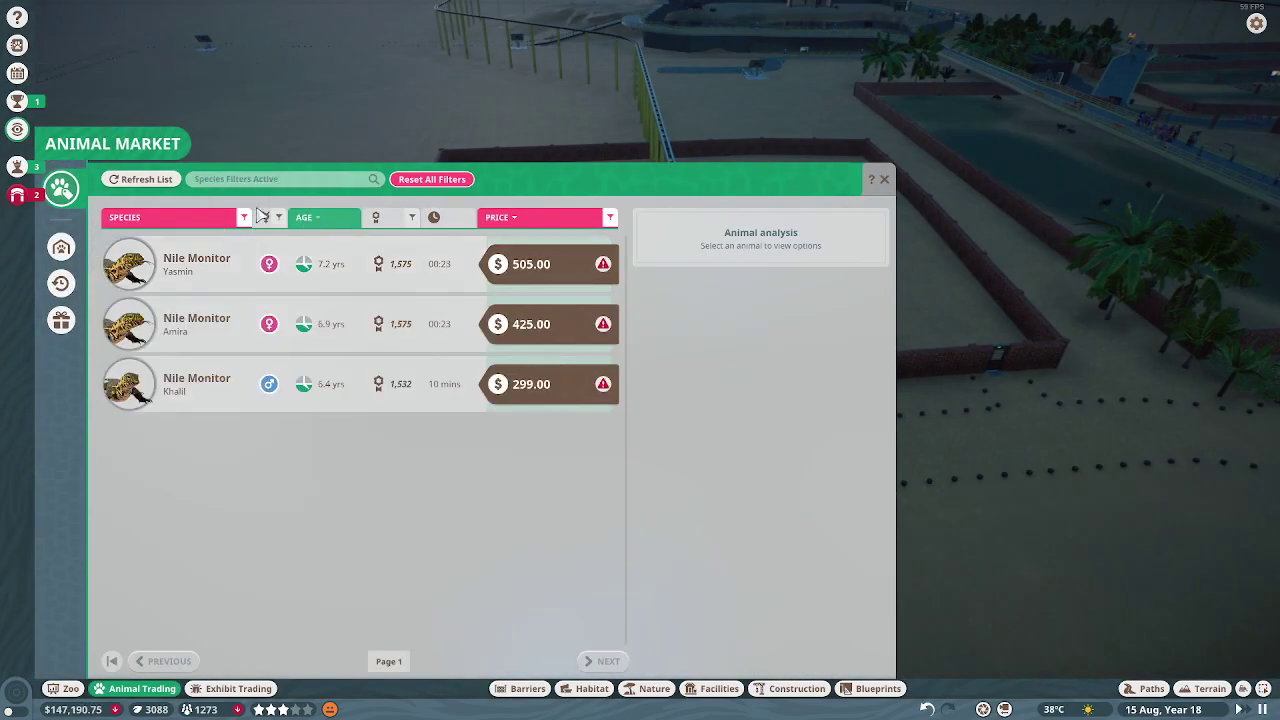
Filter the market listings to Spotted Hyena instead of Nile Monitor.
left_click(243, 217)
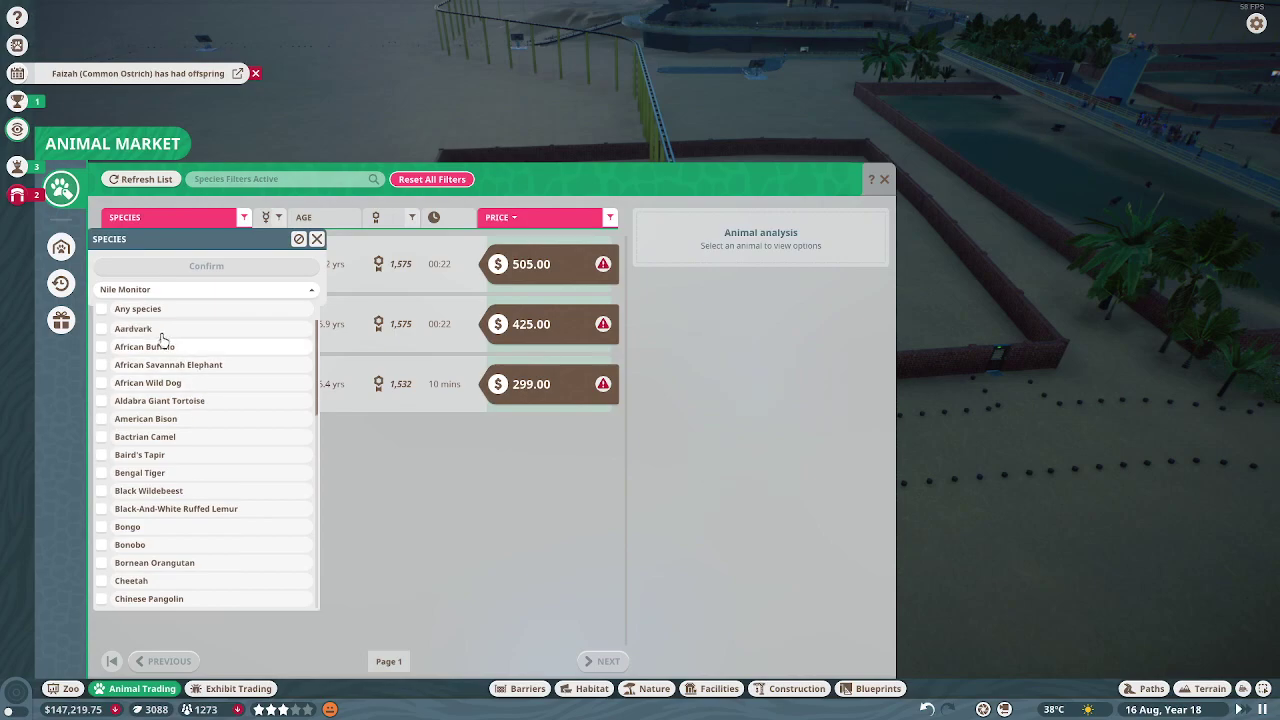
scroll(200, 420, "down", 4)
scroll(220, 450, "down", 4)
scroll(250, 490, "down", 3)
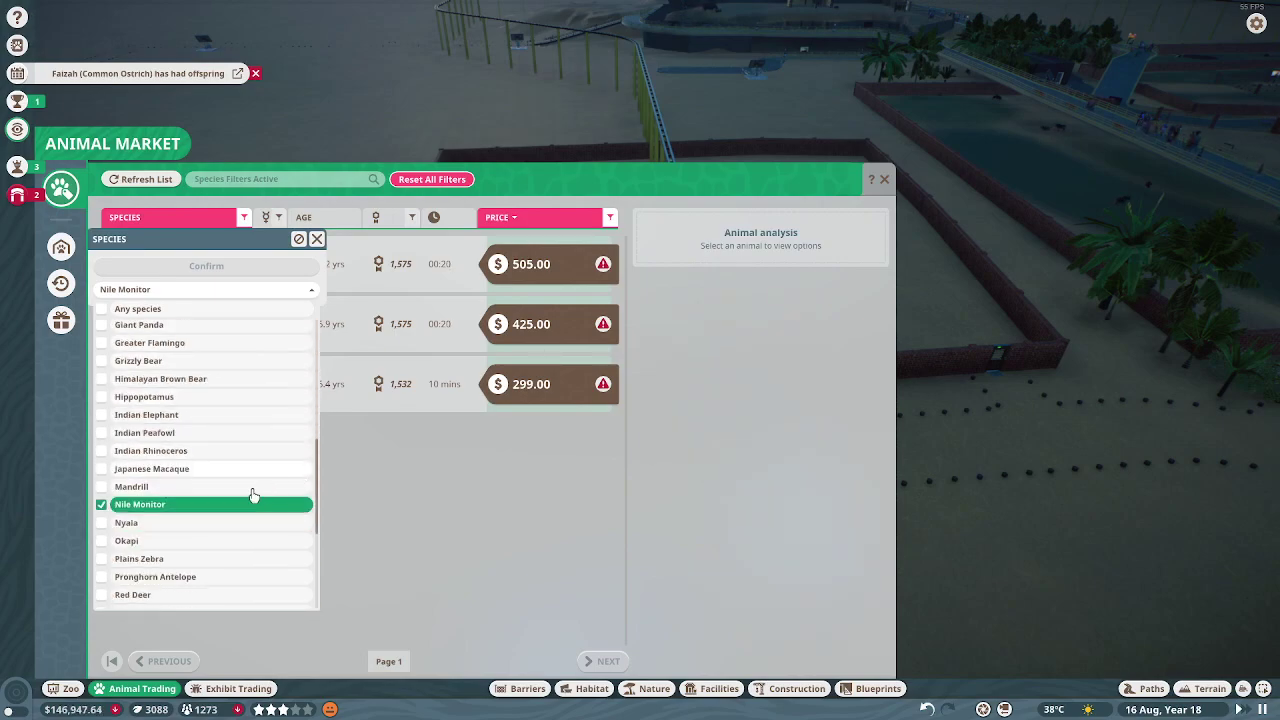
left_click(102, 505)
scroll(191, 448, "up", 6)
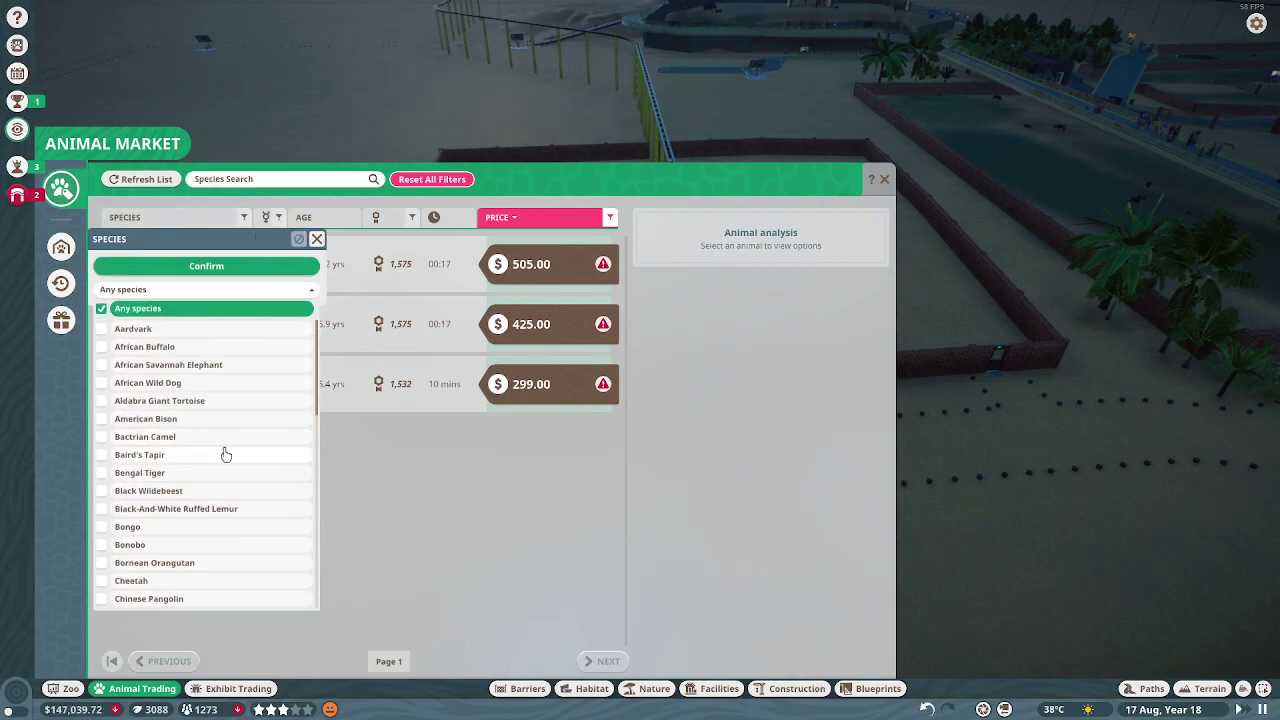
scroll(231, 435, "down", 3)
scroll(231, 470, "down", 2)
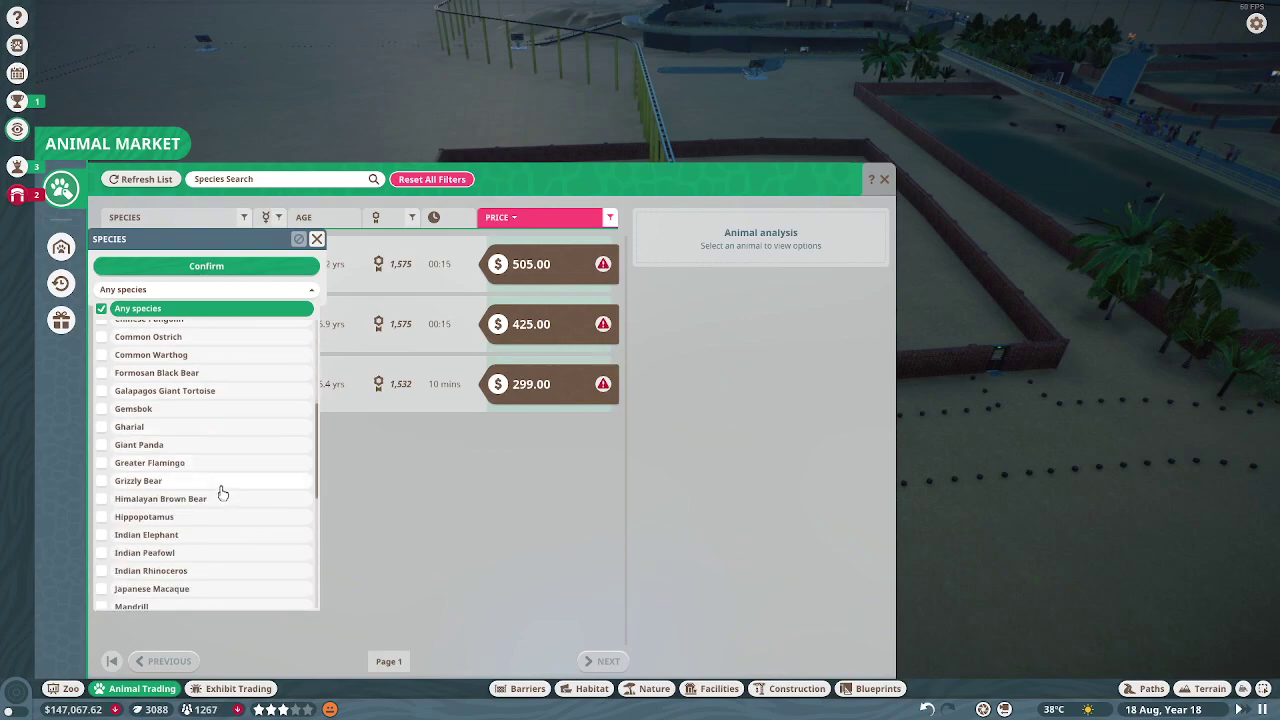
scroll(222, 492, "down", 2)
scroll(229, 489, "down", 3)
scroll(229, 489, "down", 2)
scroll(229, 489, "up", 3)
scroll(230, 490, "down", 3)
scroll(230, 490, "down", 3)
scroll(229, 492, "up", 3)
scroll(229, 492, "up", 3)
scroll(229, 492, "down", 1)
scroll(229, 490, "up", 3)
scroll(229, 490, "up", 2)
scroll(229, 490, "up", 2)
scroll(230, 490, "up", 2)
scroll(230, 490, "up", 1)
scroll(229, 492, "down", 2)
scroll(229, 492, "down", 1)
scroll(229, 490, "down", 2)
scroll(229, 490, "down", 2)
scroll(229, 490, "down", 2)
scroll(229, 490, "down", 2)
scroll(230, 493, "down", 2)
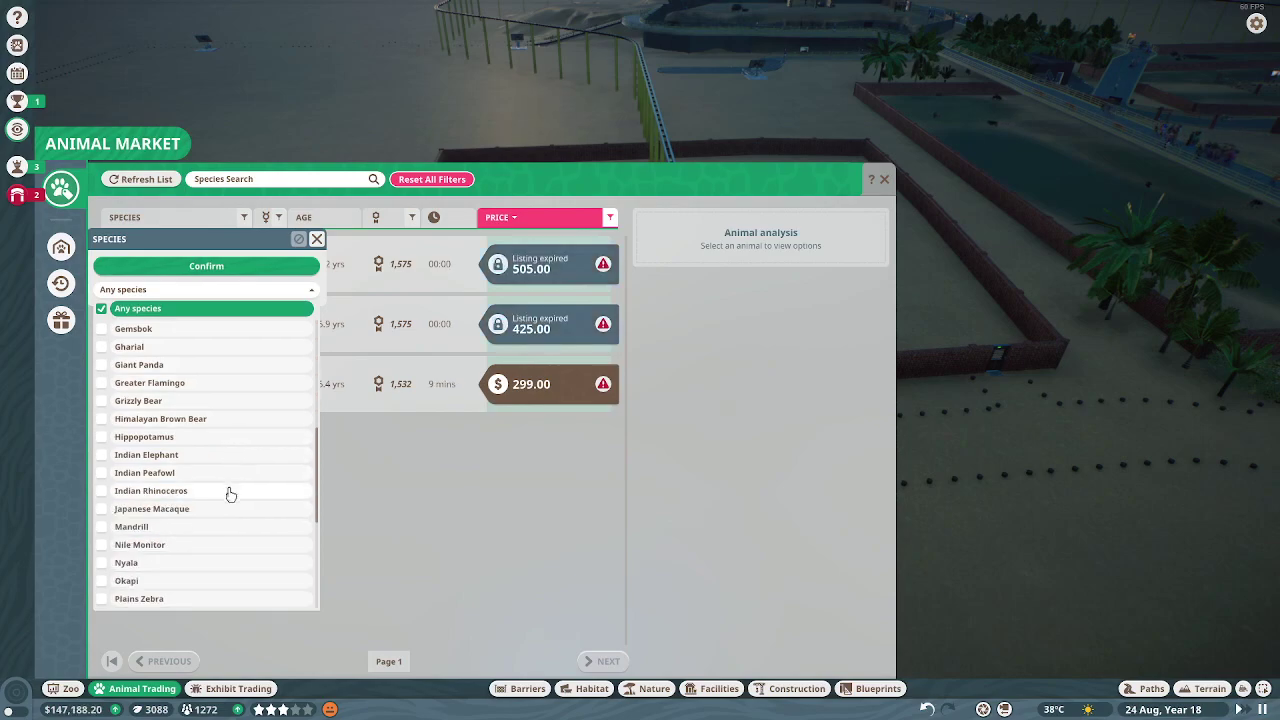
scroll(230, 493, "down", 2)
scroll(230, 493, "down", 1)
scroll(230, 493, "down", 2)
scroll(230, 493, "down", 1)
scroll(230, 493, "down", 1)
scroll(230, 493, "down", 2)
scroll(230, 493, "down", 1)
scroll(230, 493, "down", 2)
scroll(230, 493, "down", 1)
left_click(105, 518)
left_click(259, 268)
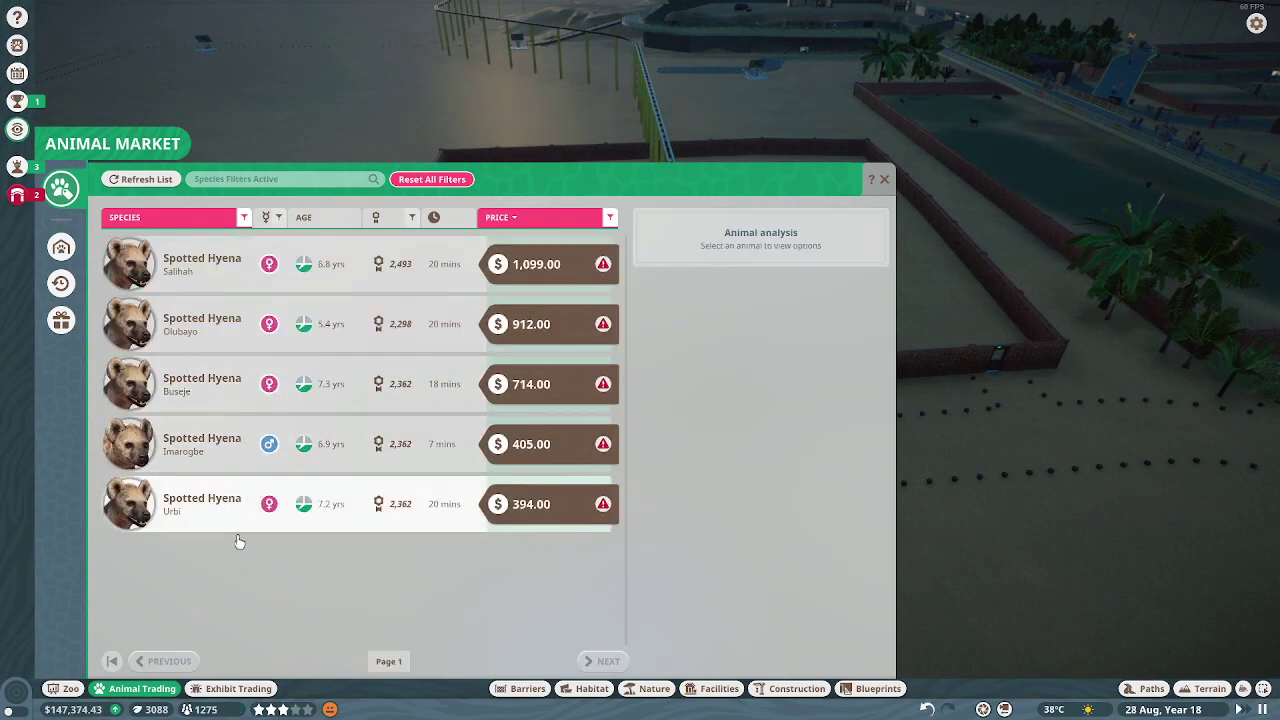
Adopt the male Spotted Hyena priced $405 and send it to the zoo.
left_click(533, 447)
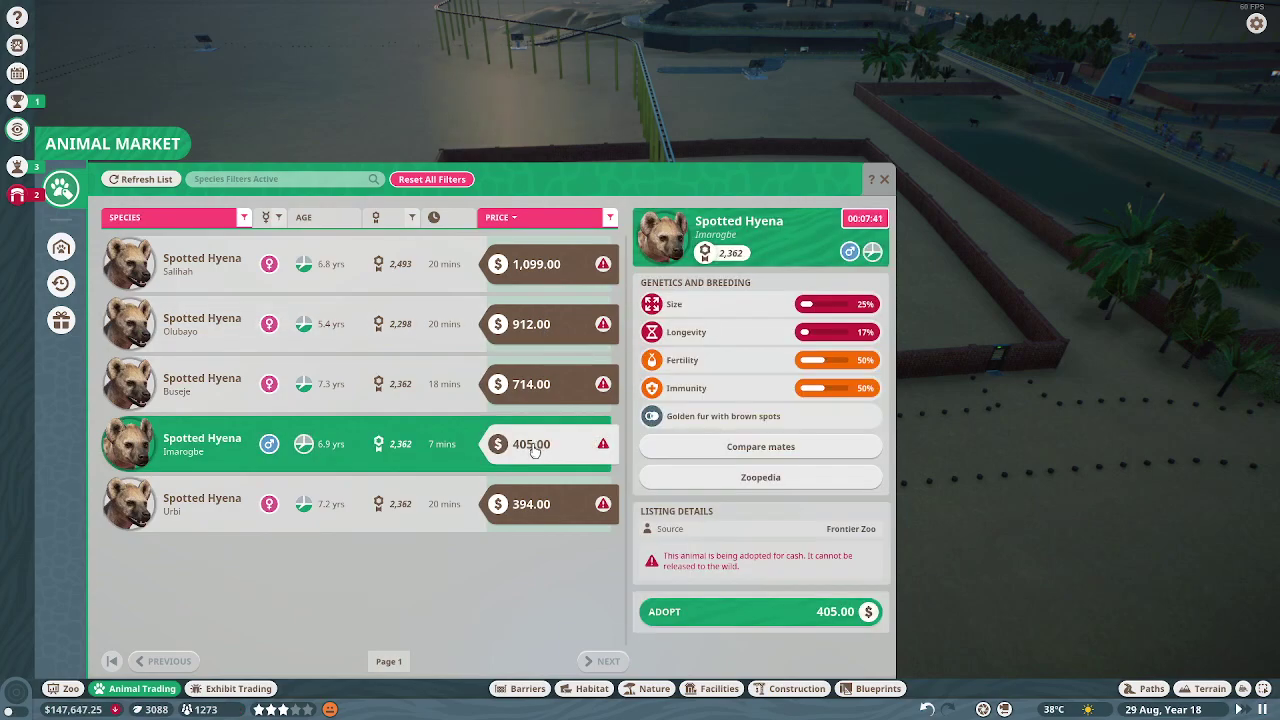
left_click(726, 595)
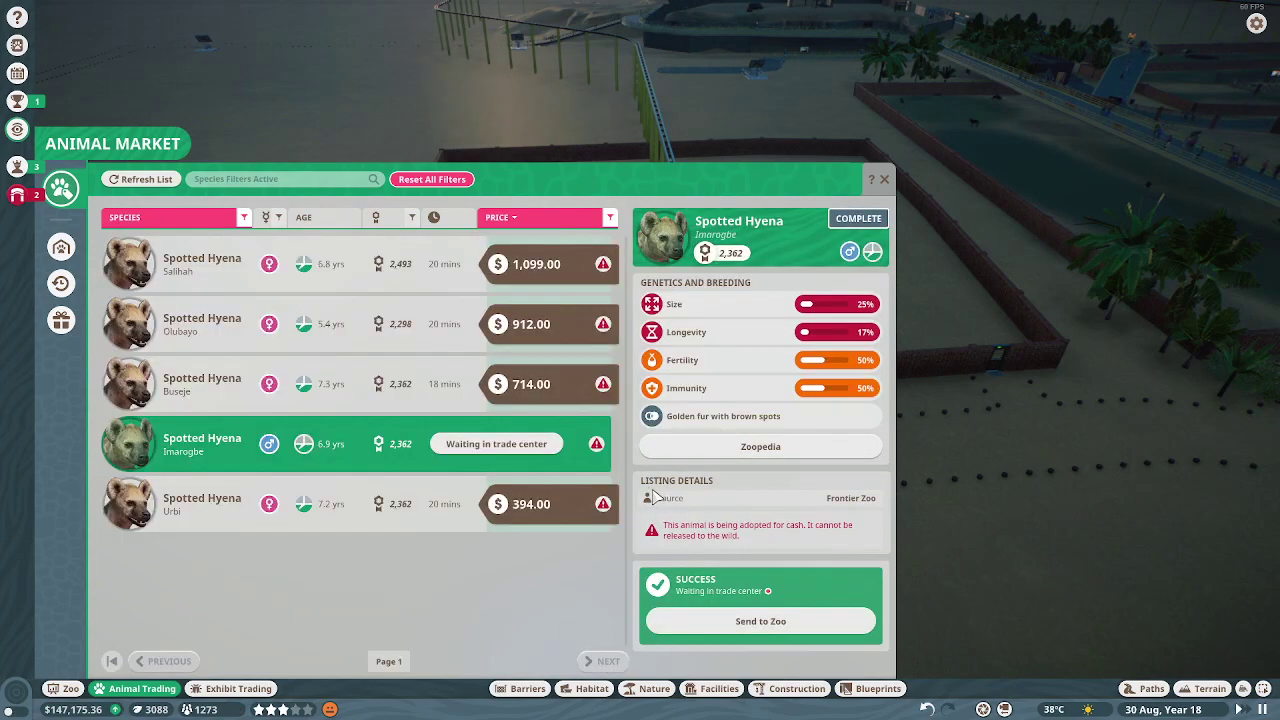
left_click(760, 622)
Drop the hyena into the new enclosure, browse Animal Storage, and return to the hyena listings.
left_click(798, 312)
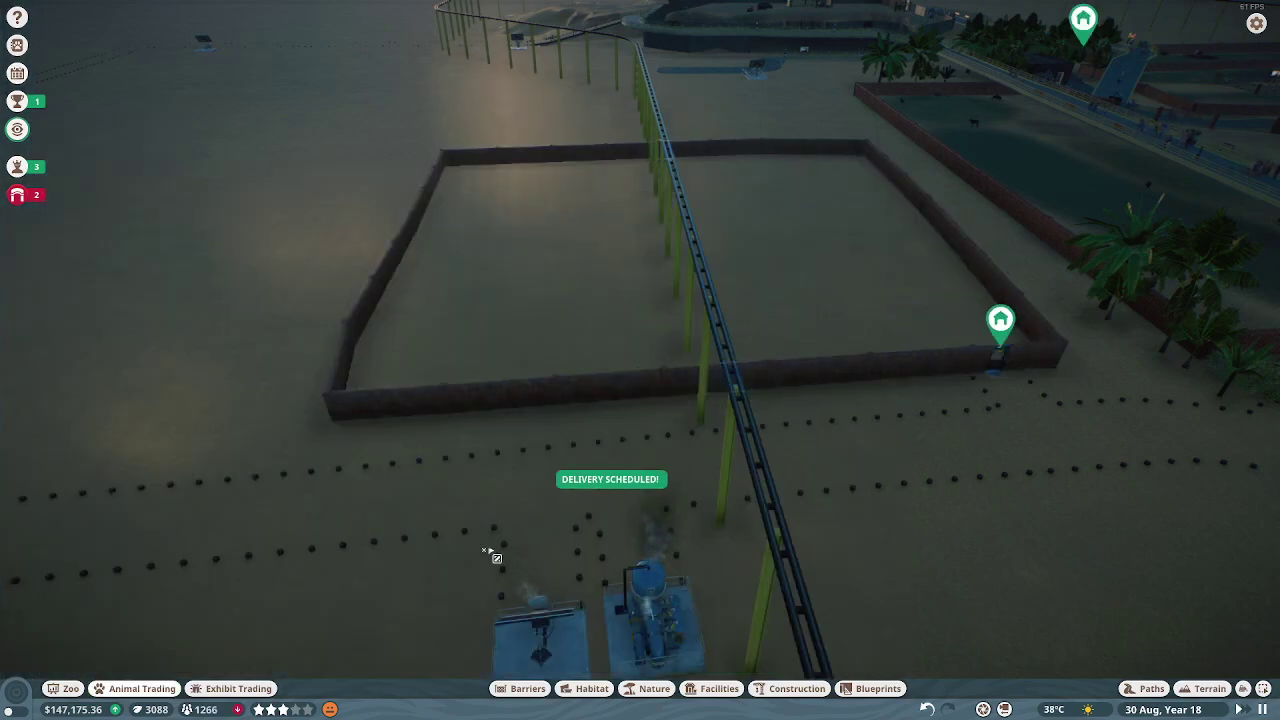
left_click(143, 689)
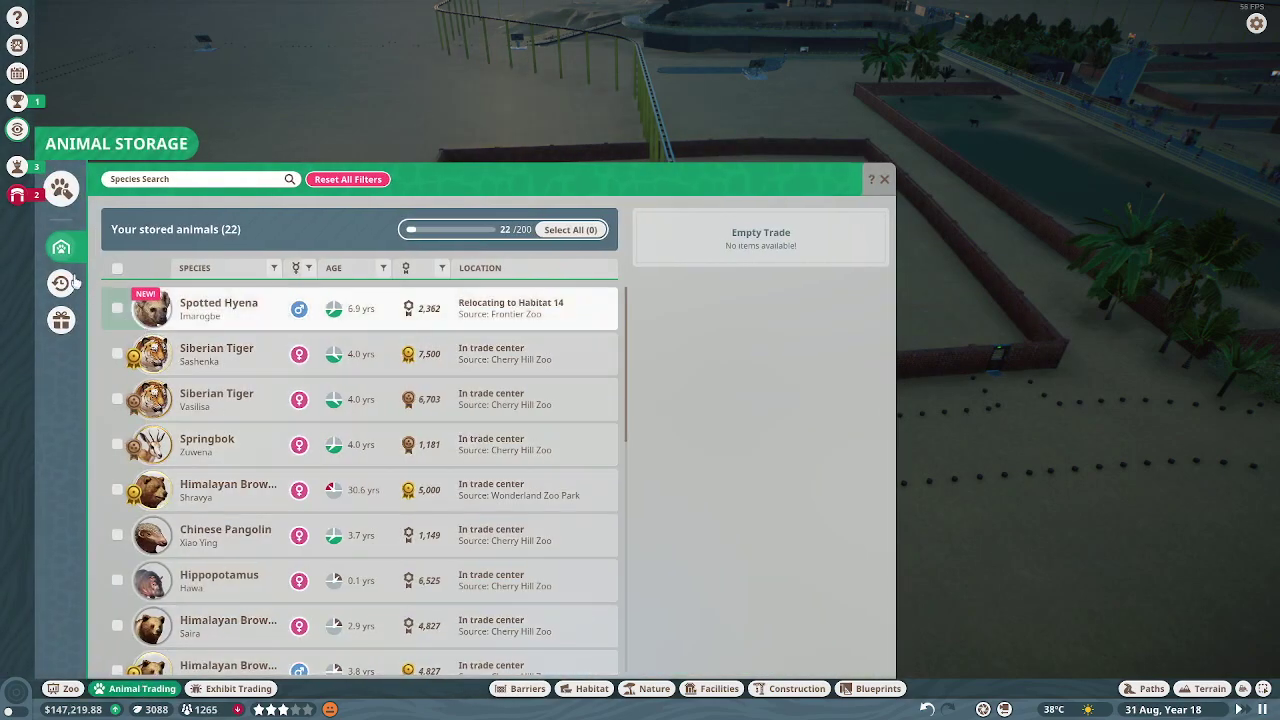
scroll(300, 480, "down", 2)
scroll(300, 490, "down", 2)
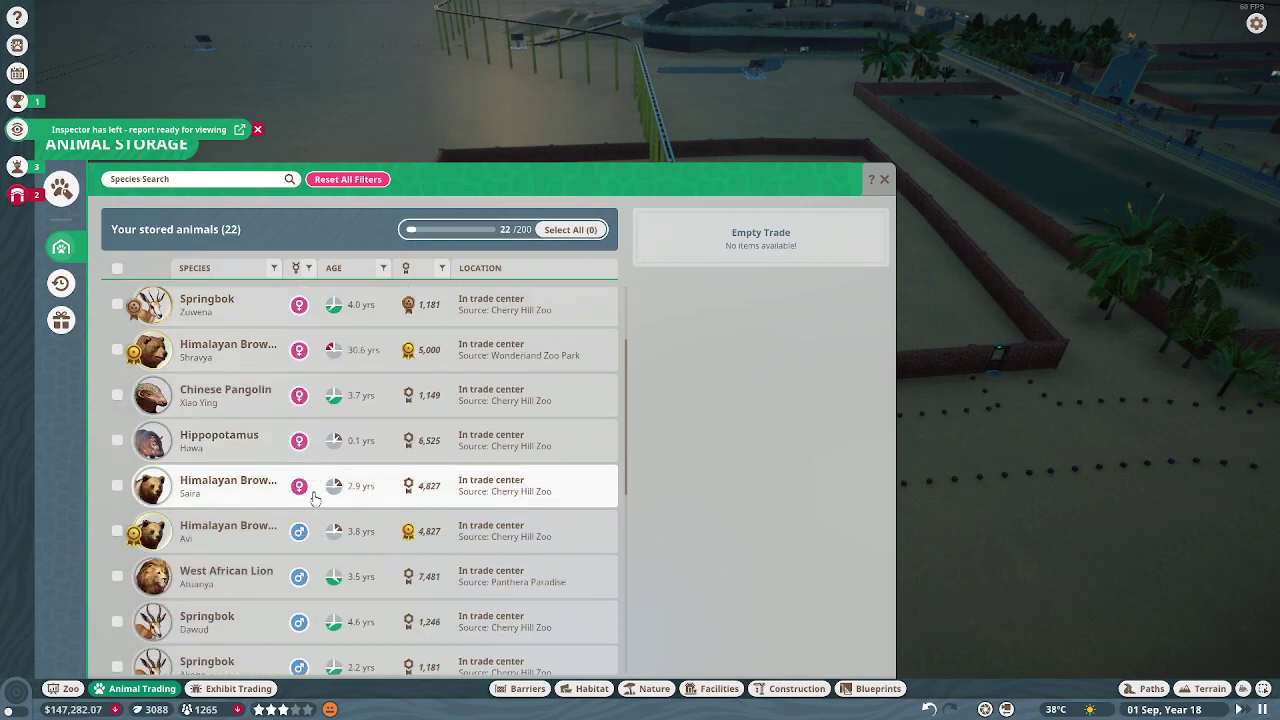
scroll(300, 500, "down", 2)
scroll(302, 512, "down", 2)
scroll(302, 512, "down", 2)
scroll(290, 530, "down", 2)
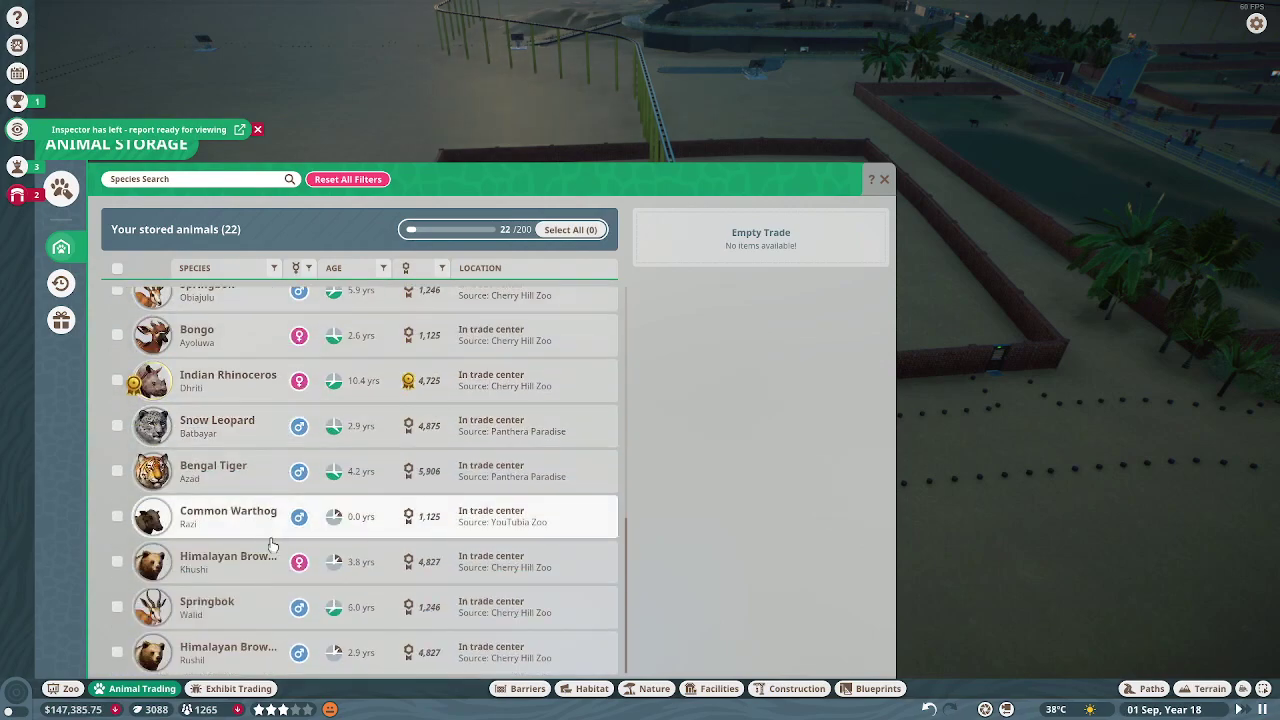
scroll(277, 551, "up", 5)
scroll(277, 551, "up", 4)
scroll(274, 556, "up", 3)
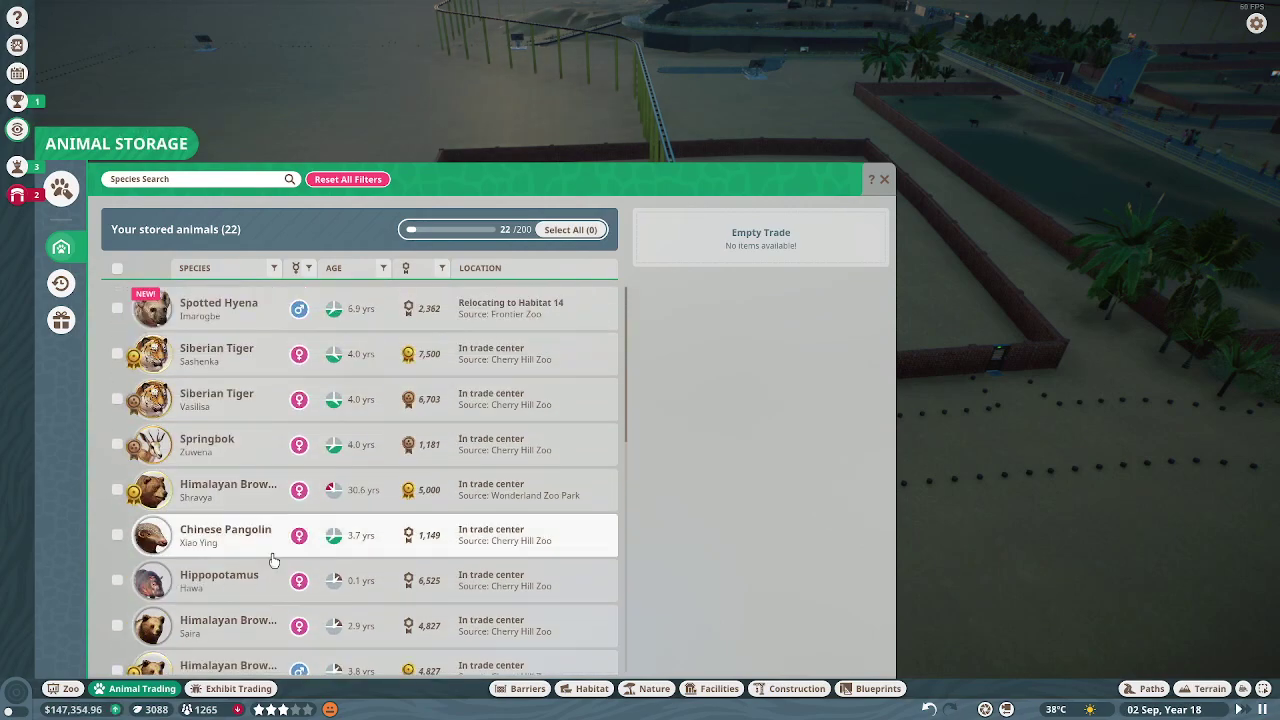
left_click(62, 189)
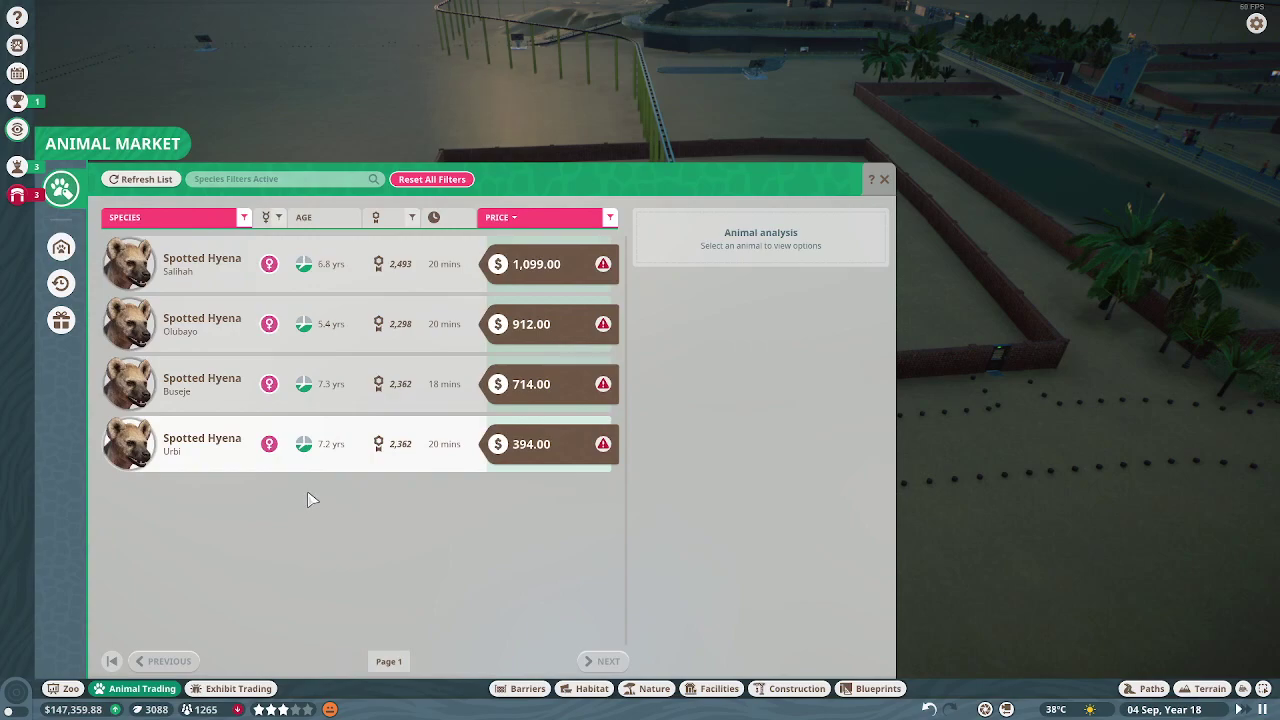
Compare the hyenas priced 1,099, 912, 714 and 394, settling on the 714 female.
left_click(408, 272)
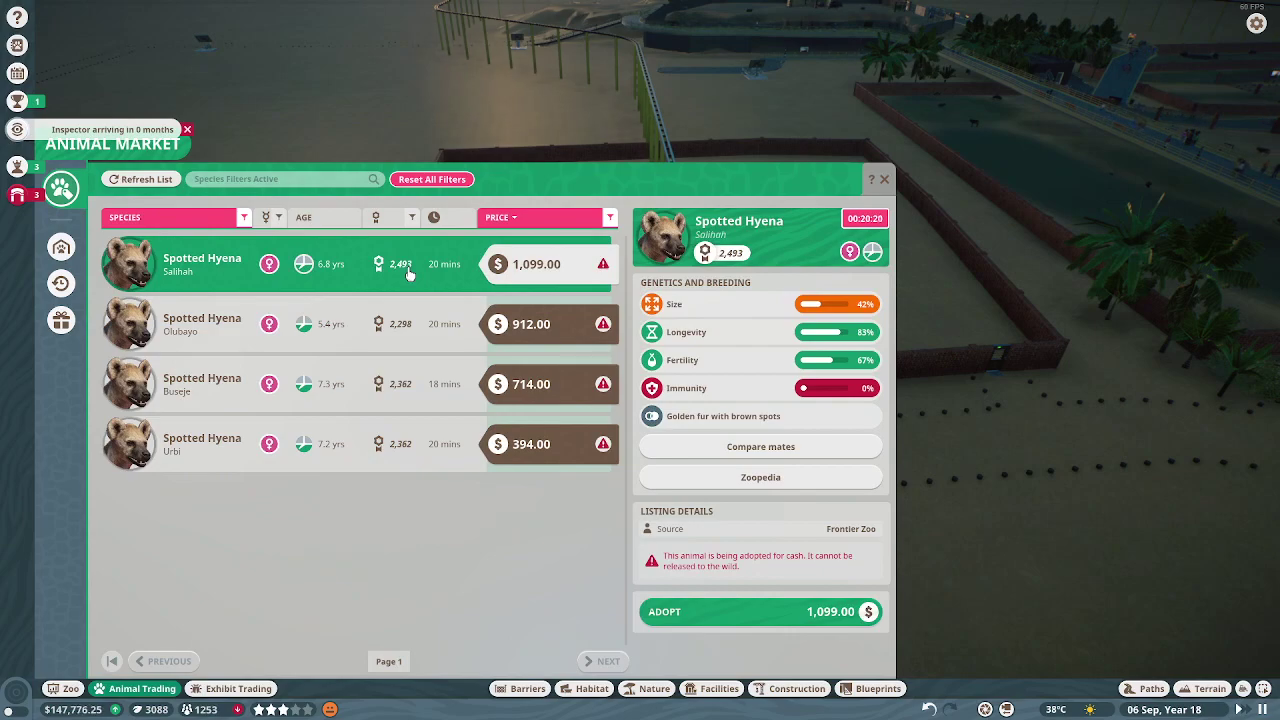
left_click(402, 330)
left_click(410, 390)
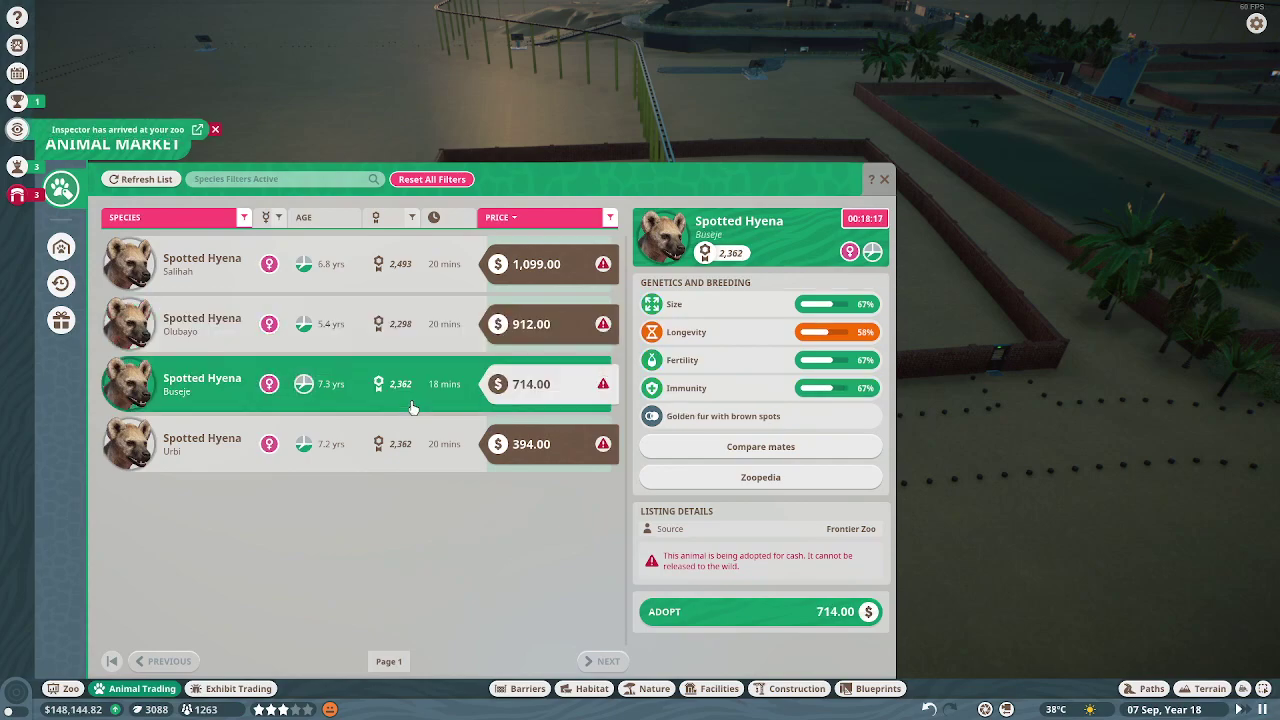
left_click(408, 466)
left_click(397, 408)
Adopt the $714 female hyena Buseje and schedule her delivery to Habitat 14.
left_click(724, 621)
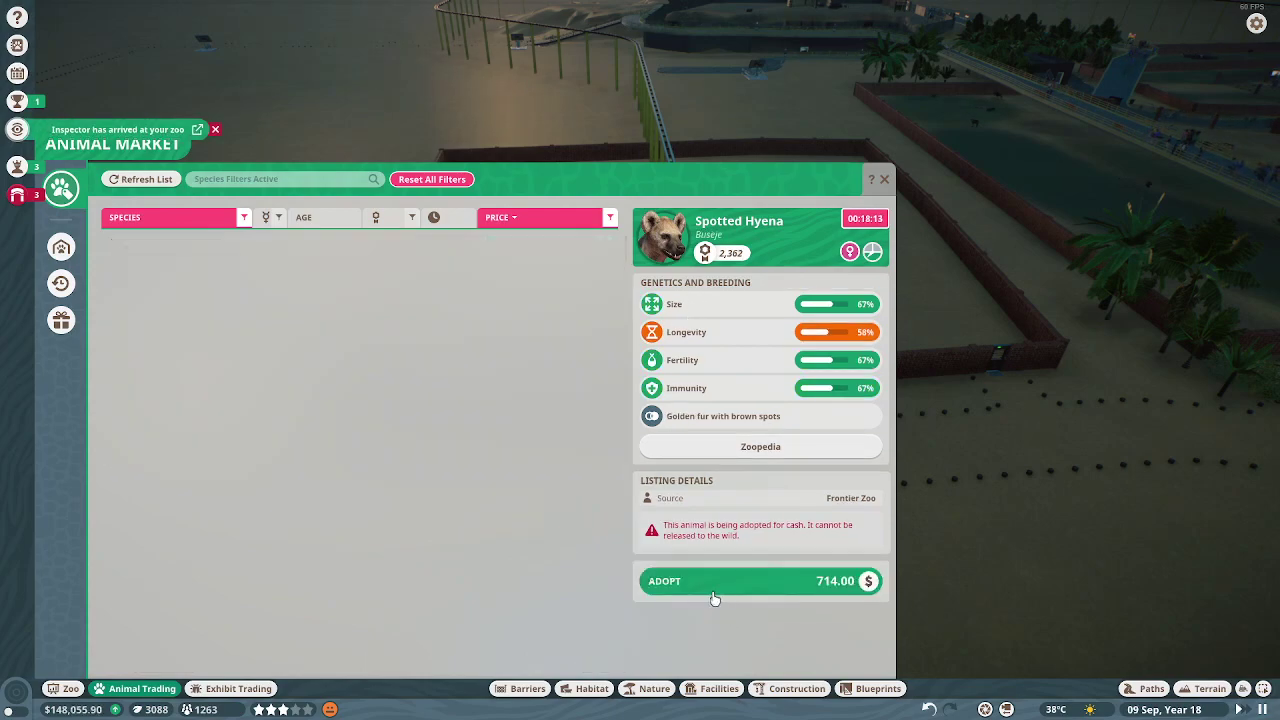
left_click(760, 622)
left_click(900, 327)
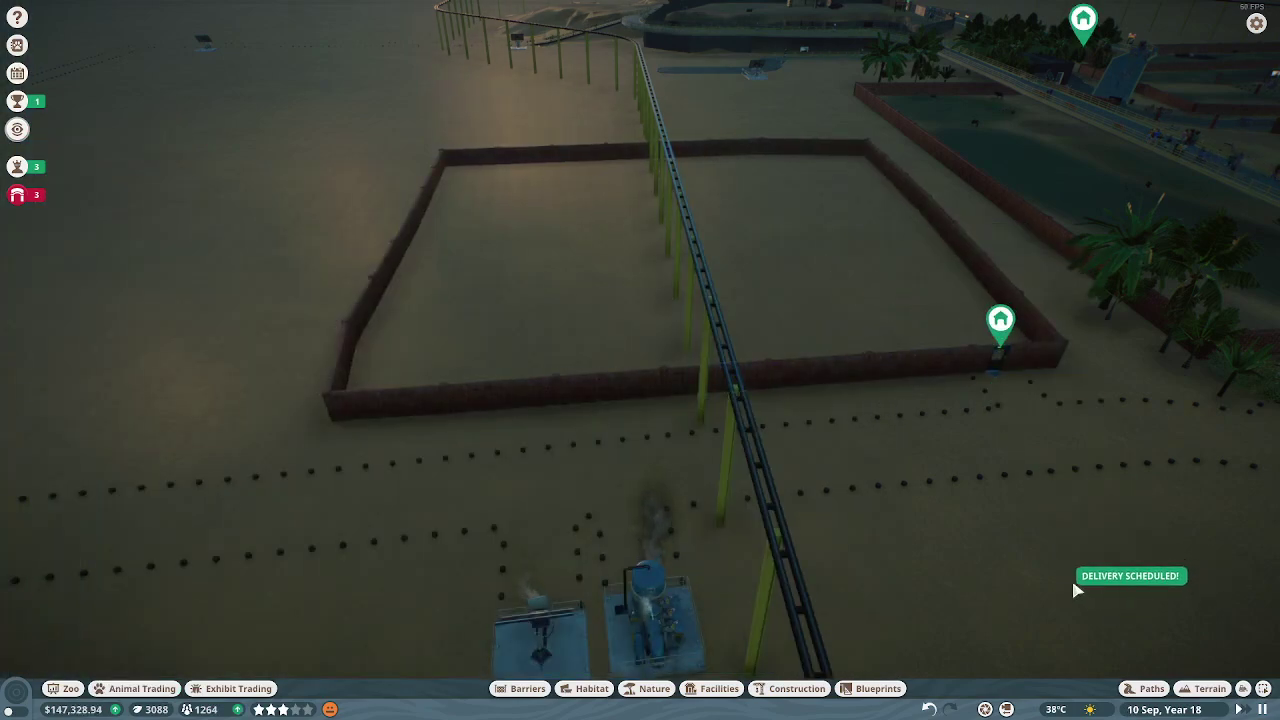
Pan to the monorail station, then inspect and close Monorail 1's details.
key("Escape")
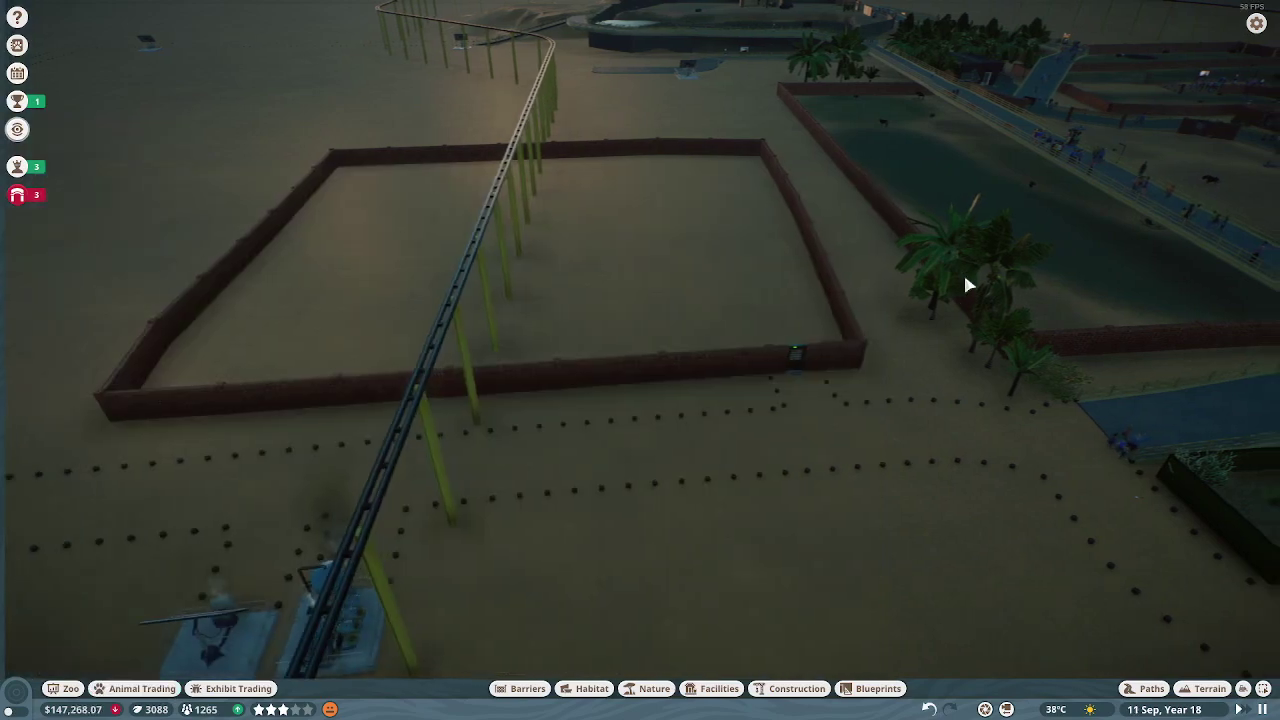
scroll(990, 380, "down", 6)
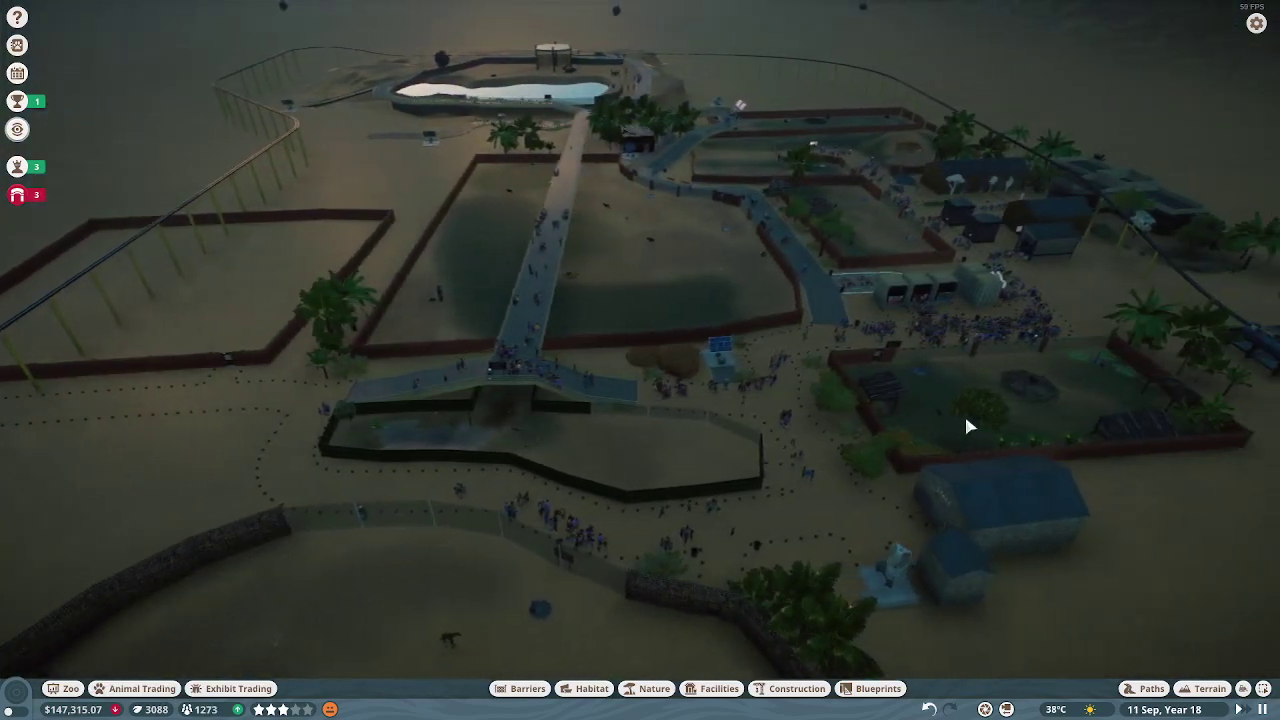
scroll(960, 413, "up", 6)
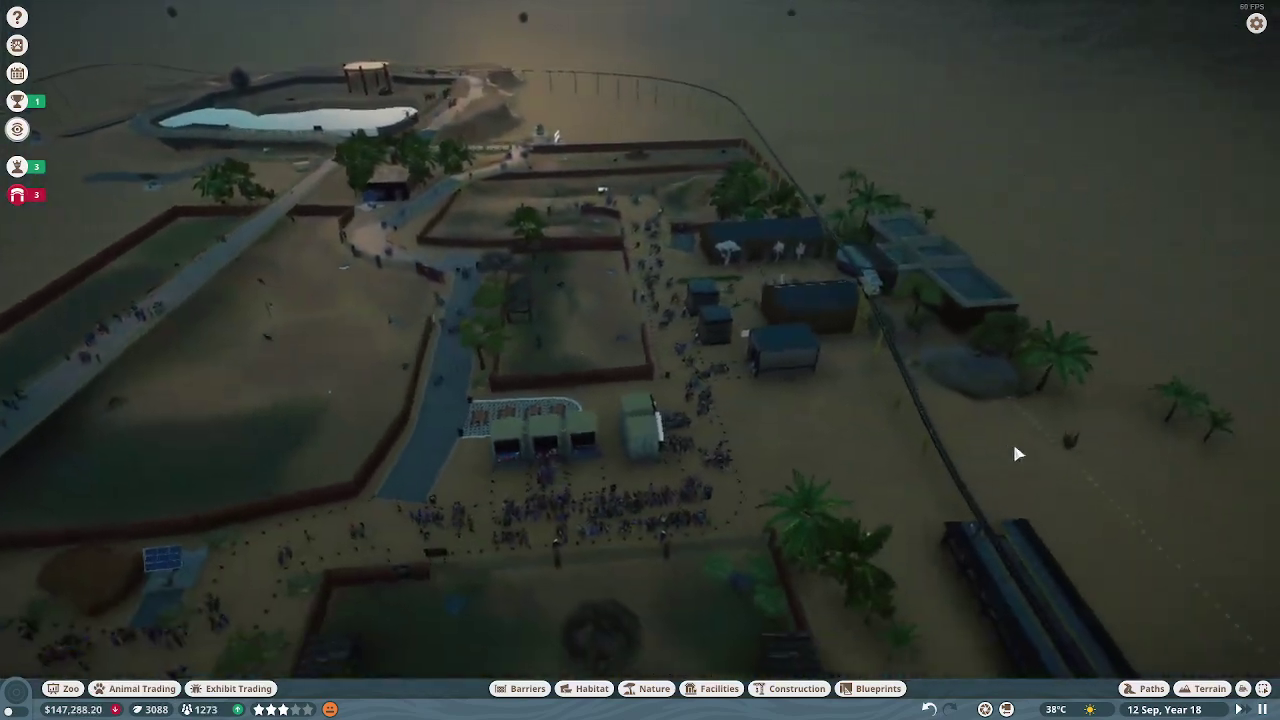
left_click_drag(1020, 457, 888, 329)
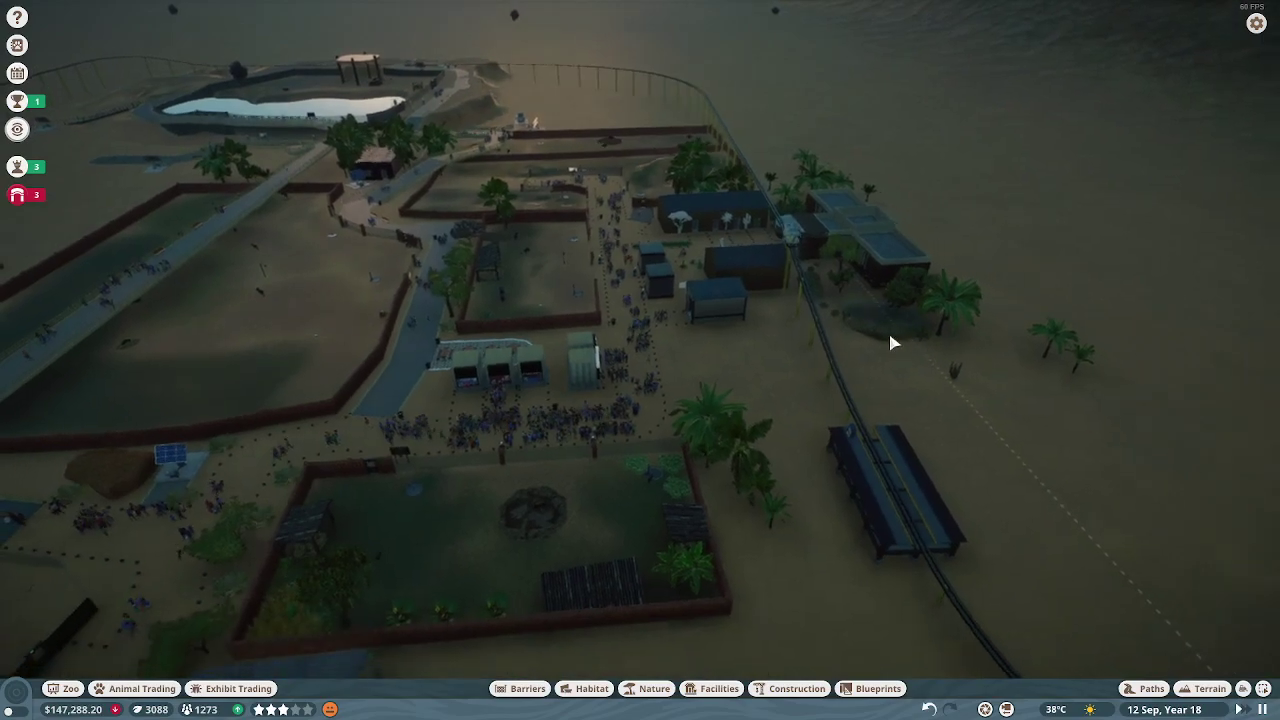
left_click(906, 480)
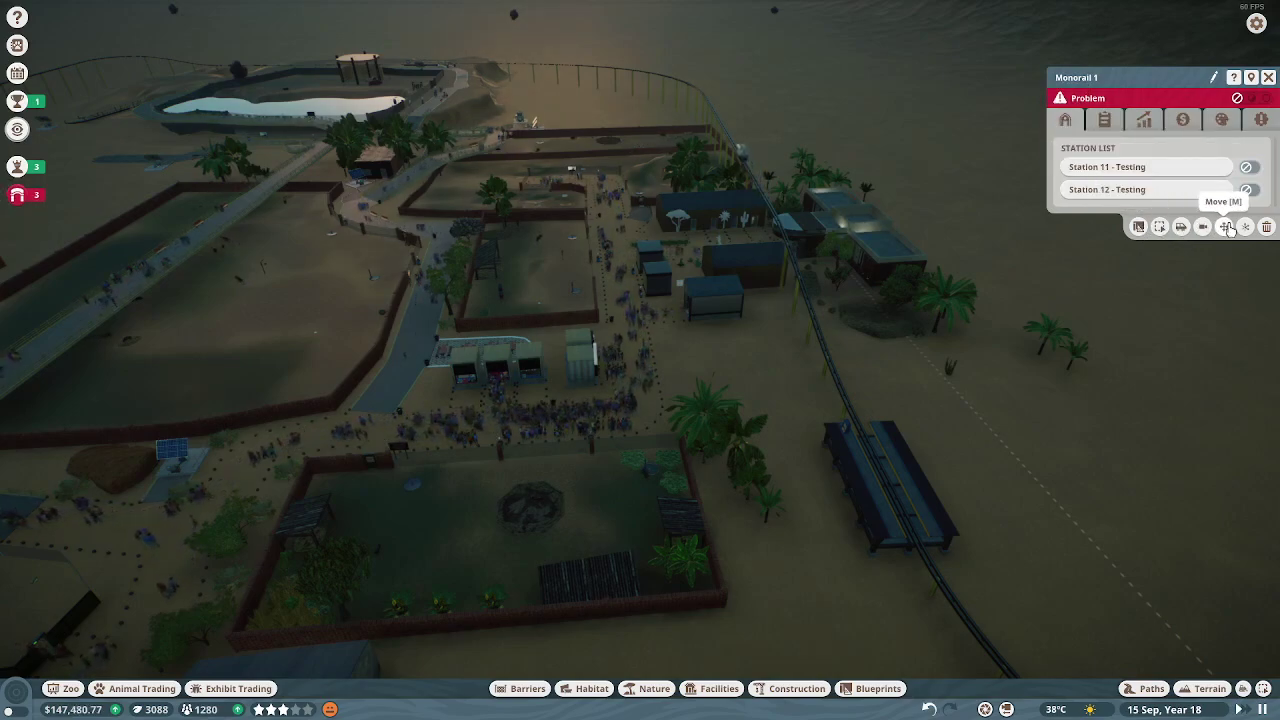
left_click(1268, 77)
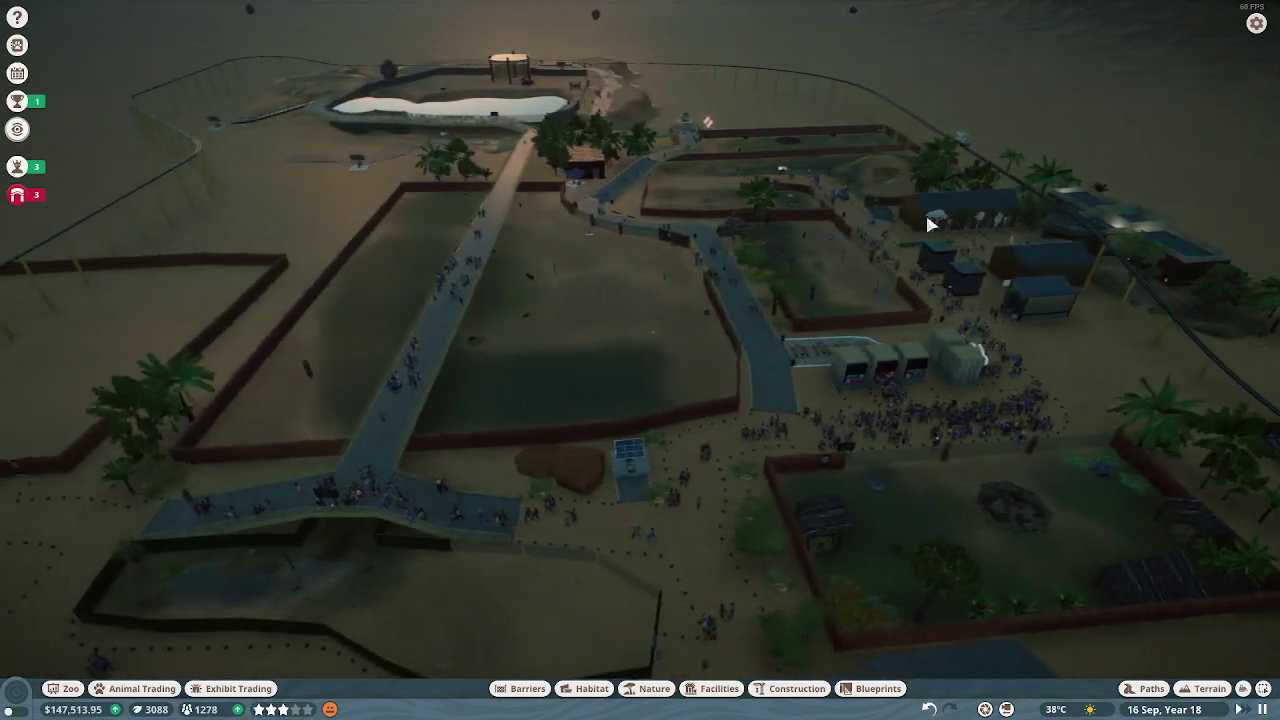
Bring the empty hyena enclosure into view and speed up time until Imarogbe arrives.
left_click_drag(925, 212, 659, 410)
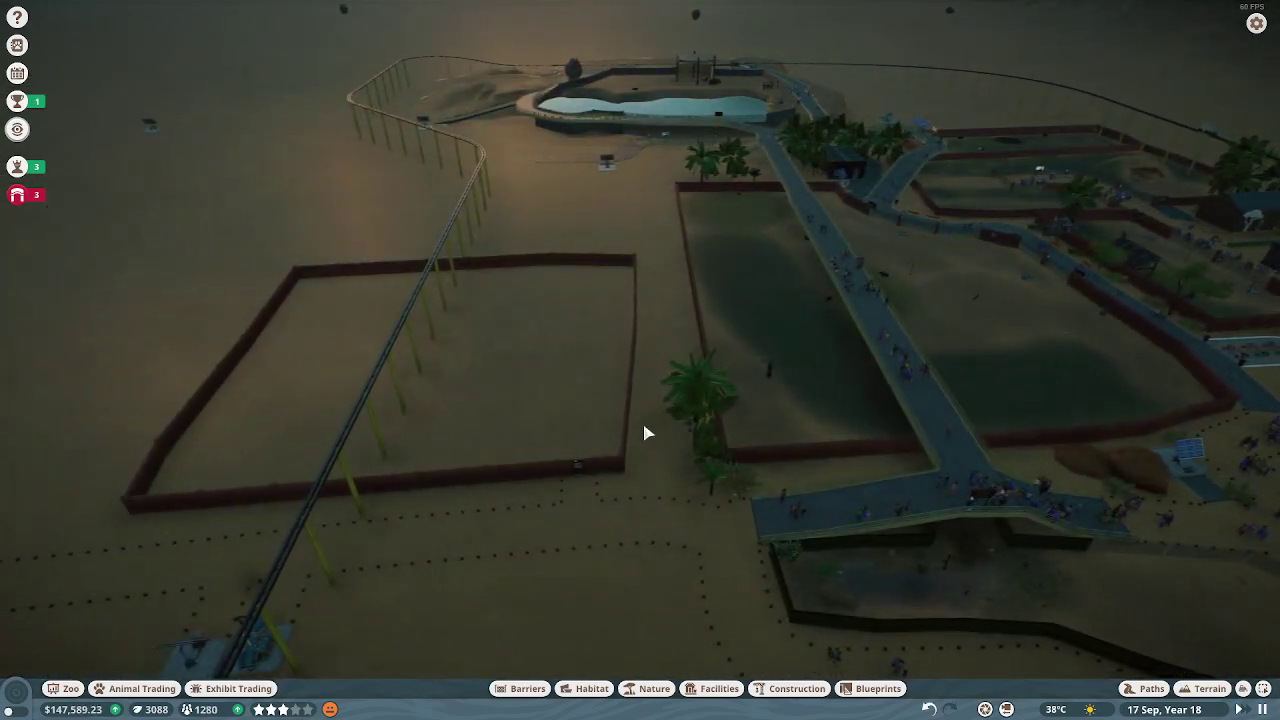
scroll(638, 420, "up", 2)
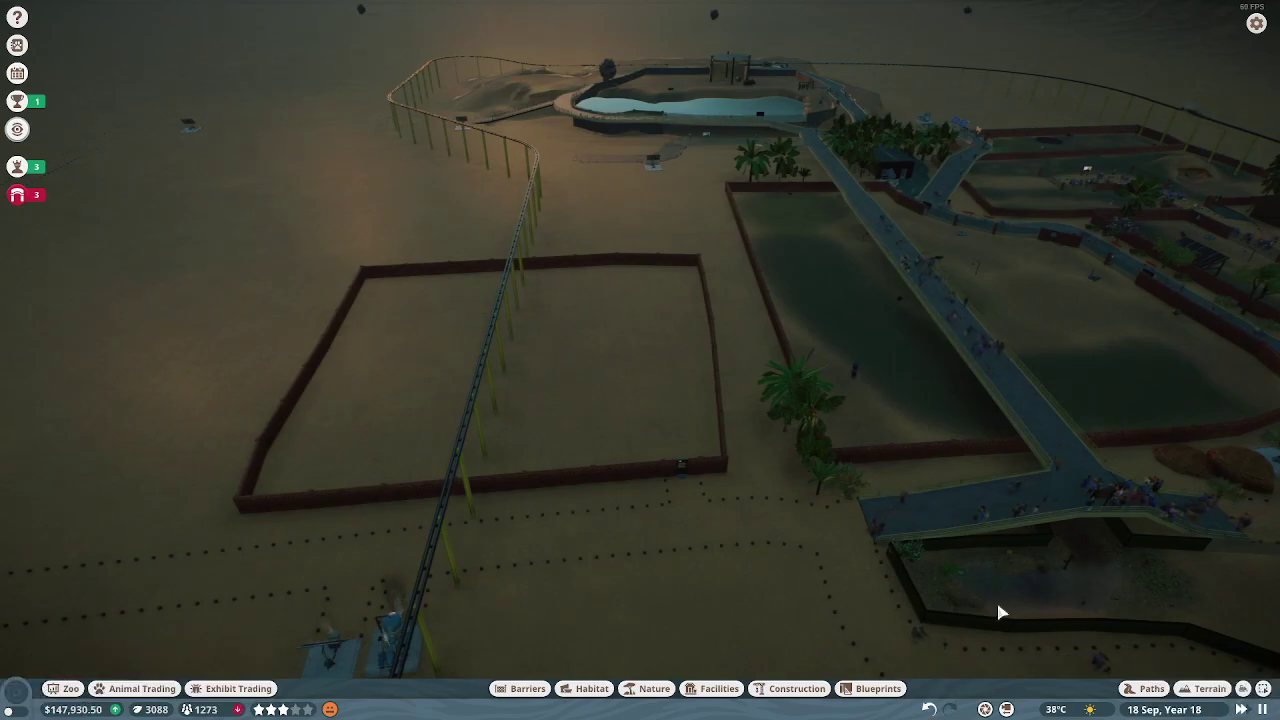
scroll(792, 552, "up", 3)
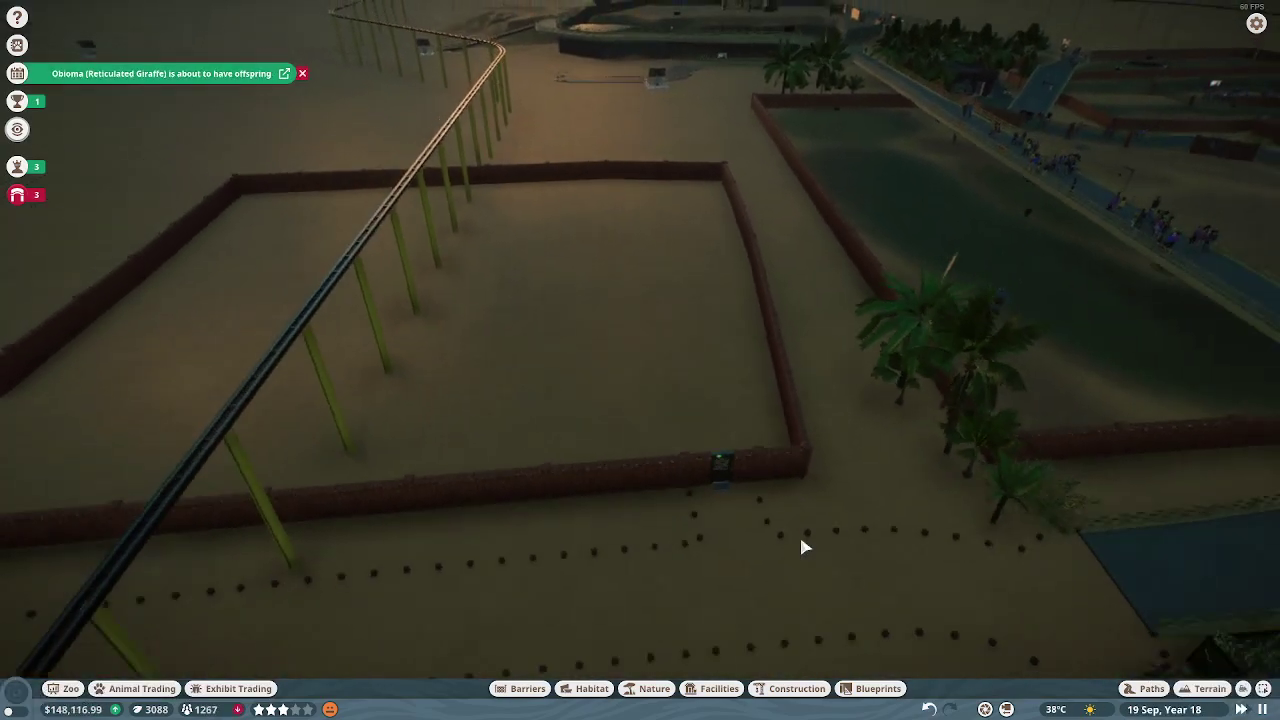
scroll(799, 533, "down", 3)
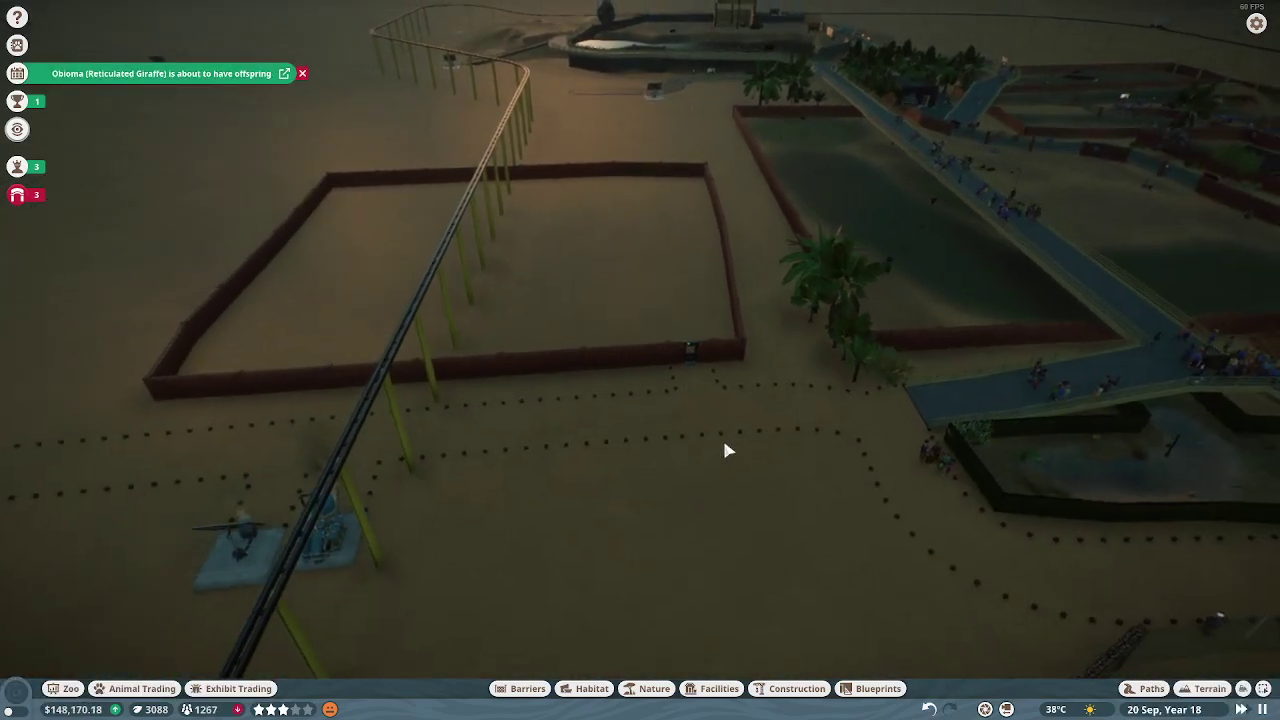
left_click_drag(763, 466, 772, 478)
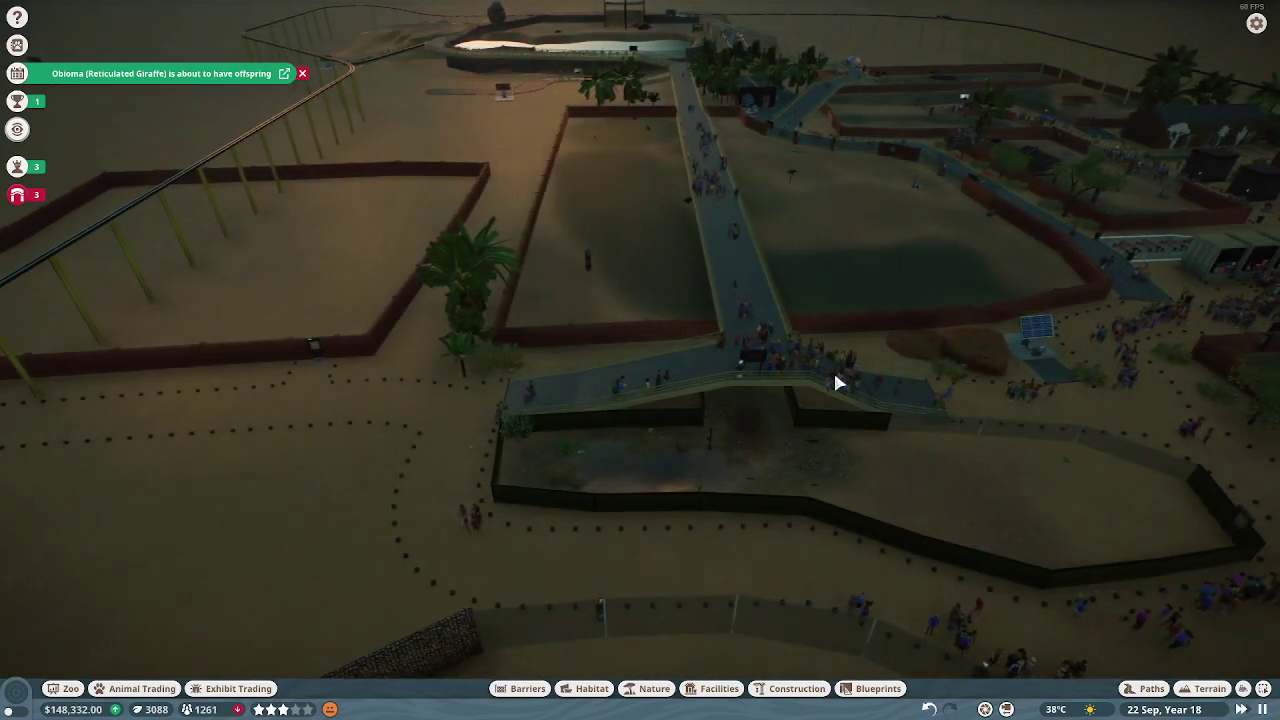
left_click_drag(688, 368, 695, 401)
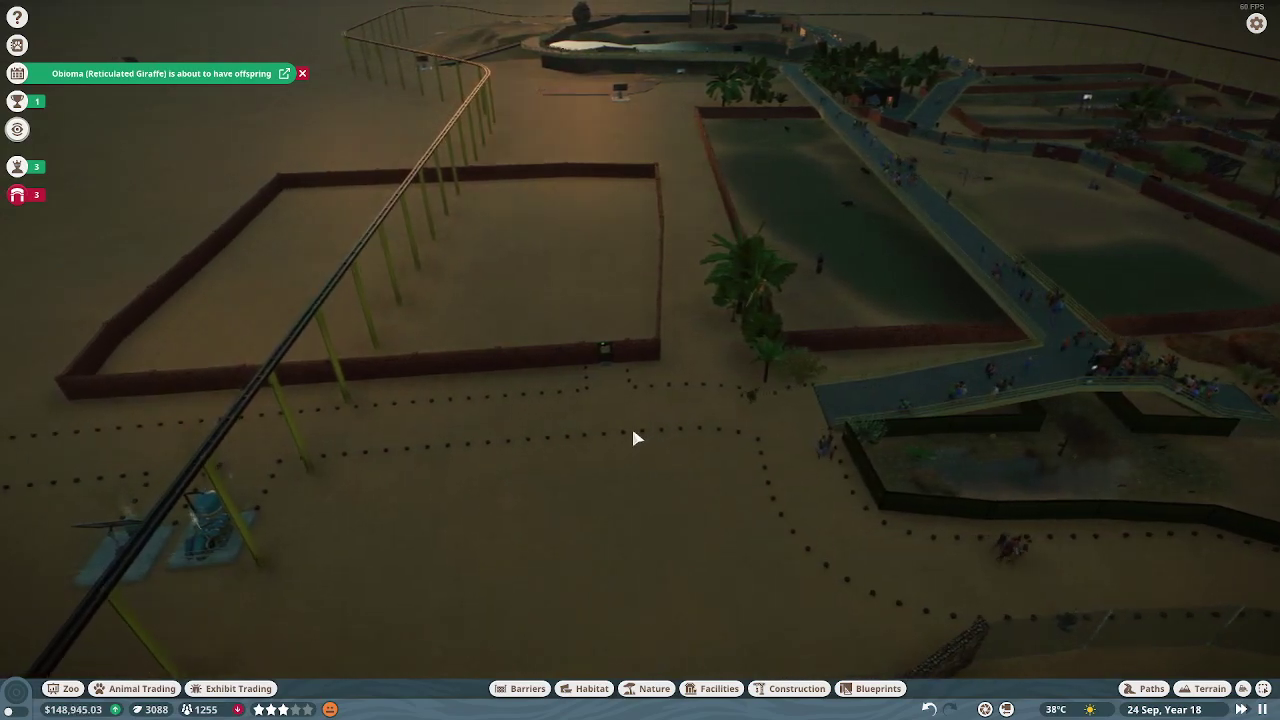
scroll(631, 425, "up", 3)
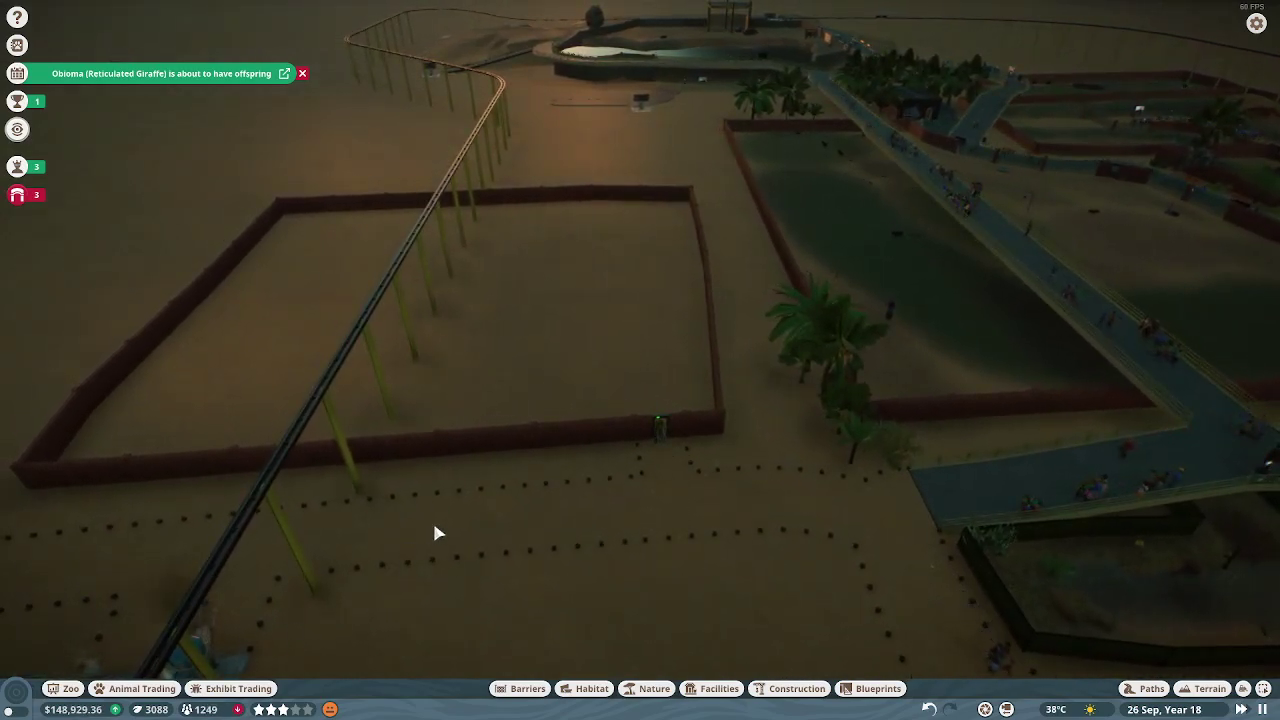
left_click_drag(669, 423, 672, 551)
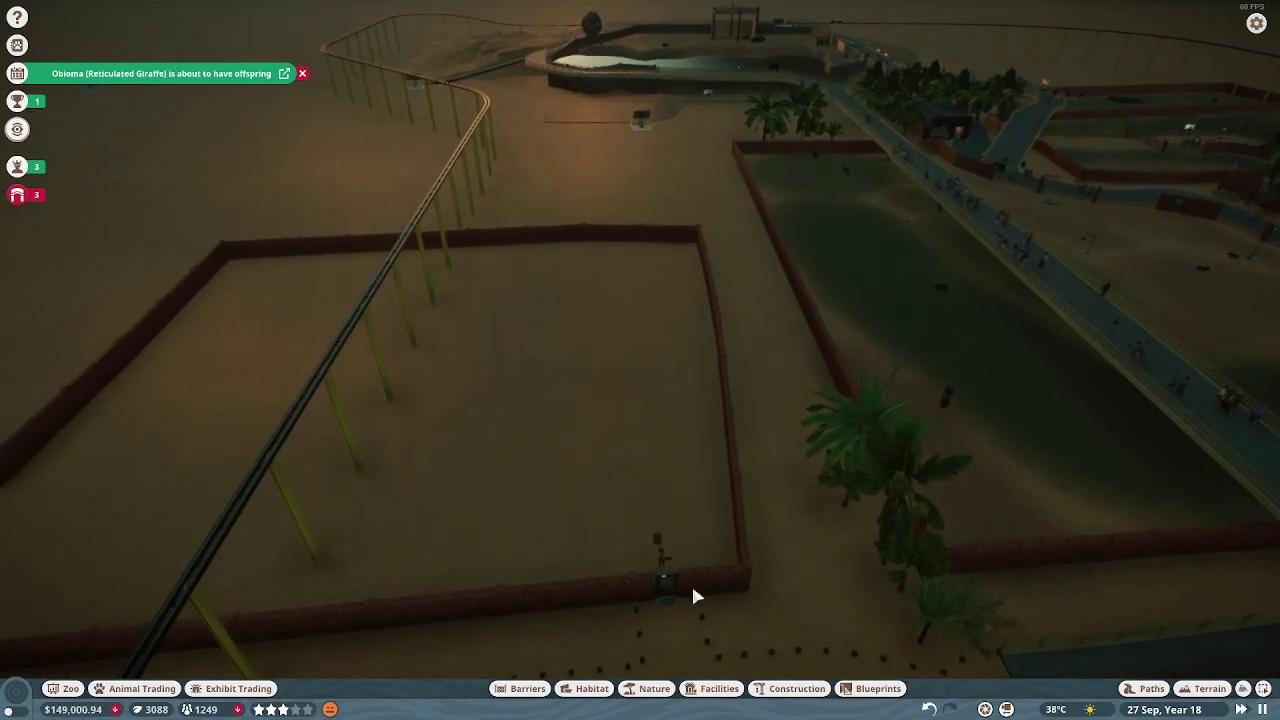
scroll(841, 588, "down", 3)
left_click(1244, 709)
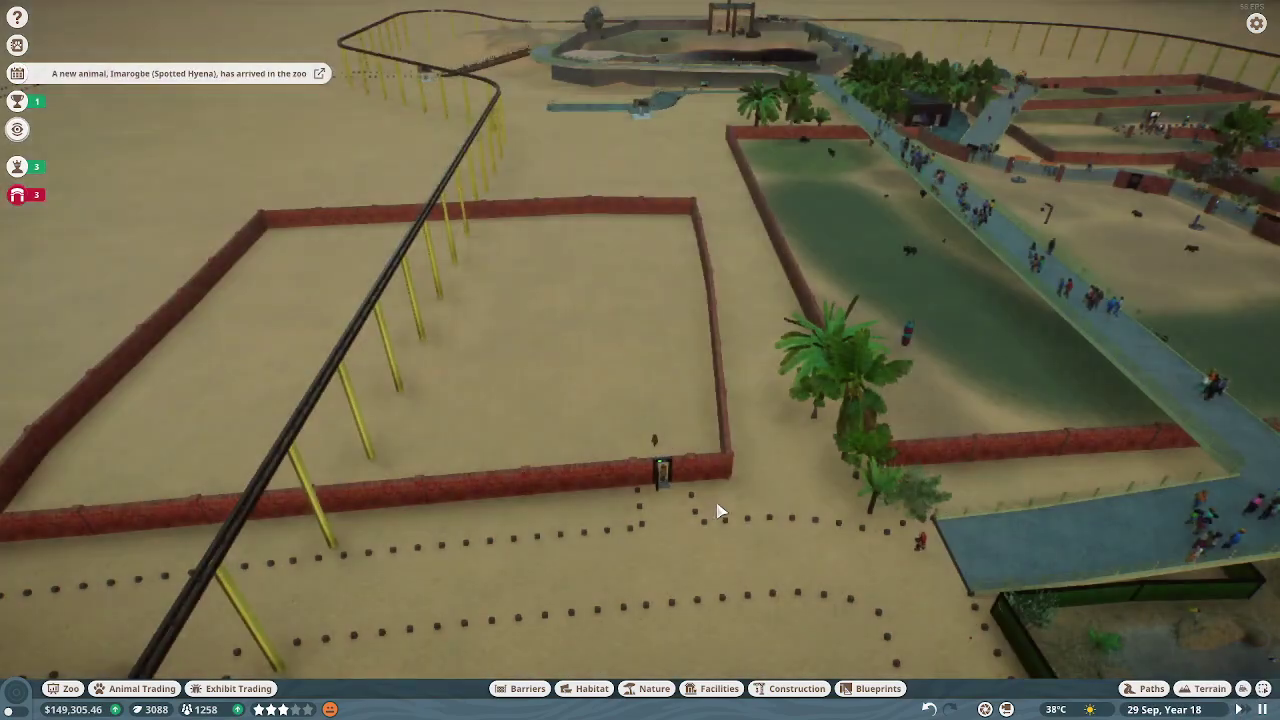
scroll(680, 496, "up", 5)
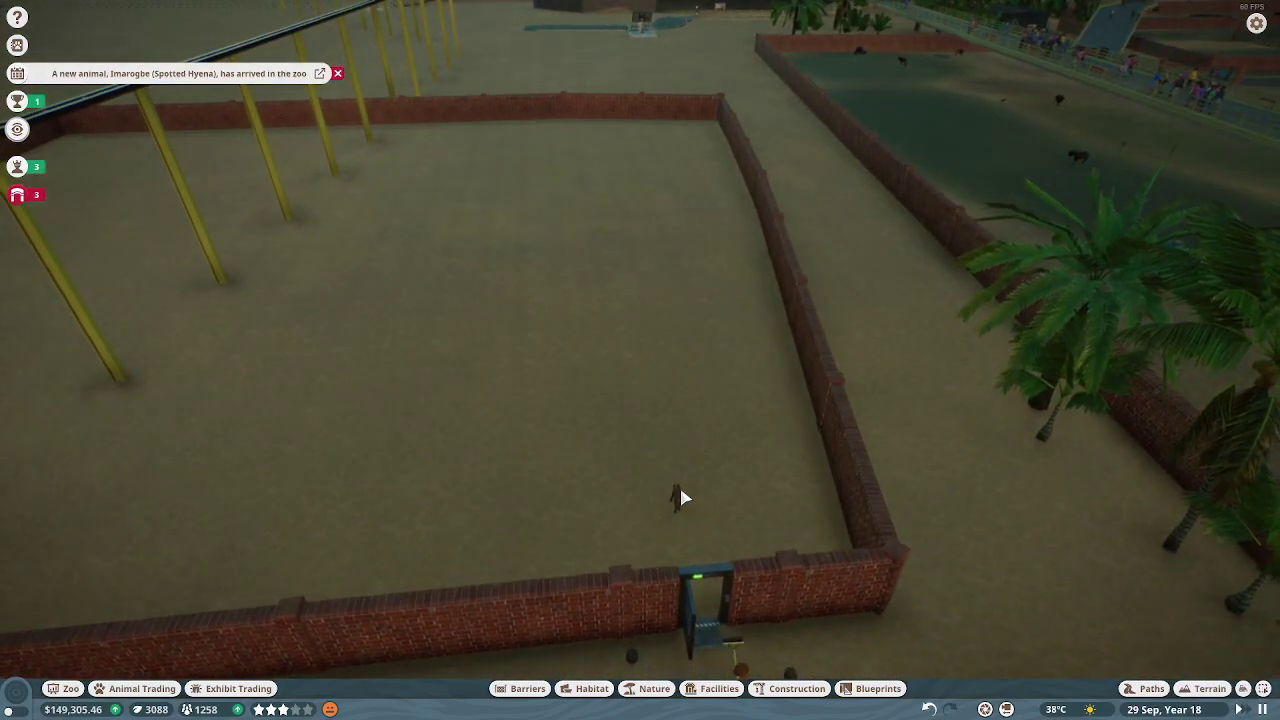
Show Imarogbe's habitat needs: all-sand floor, 0% hard shelter and terrain.
left_click(680, 496)
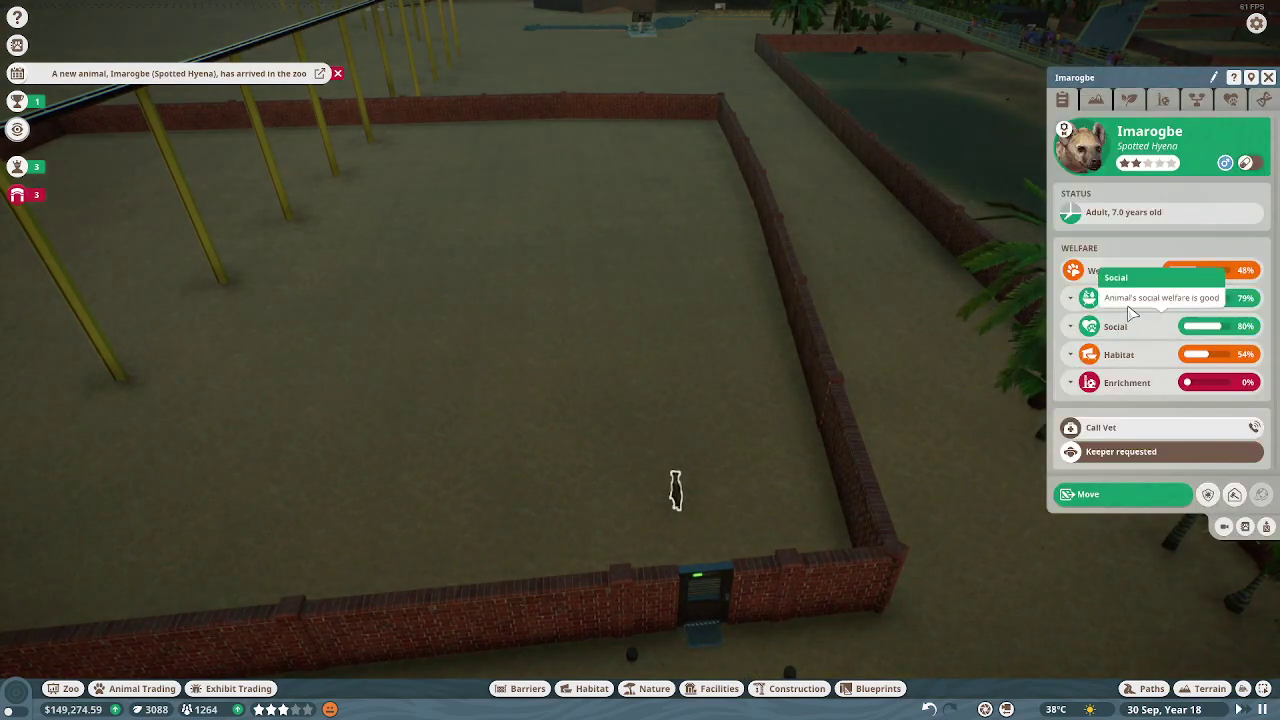
left_click(1096, 99)
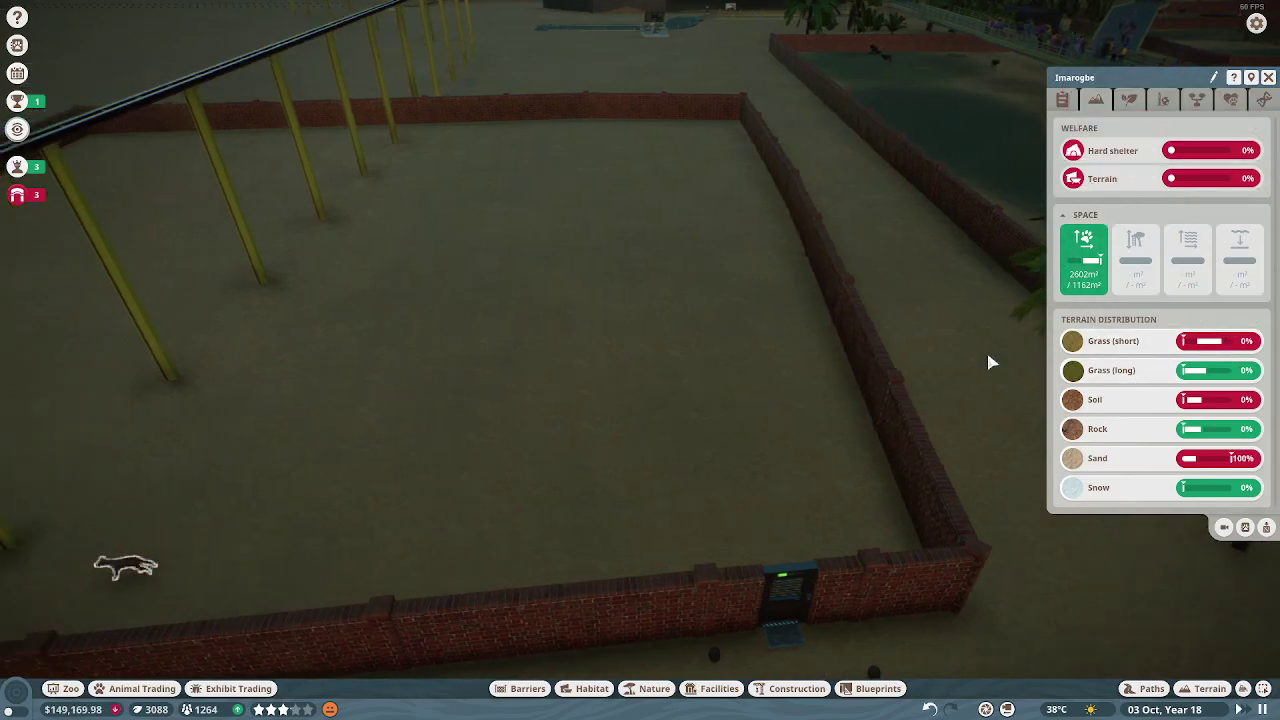
left_click_drag(986, 349, 990, 345)
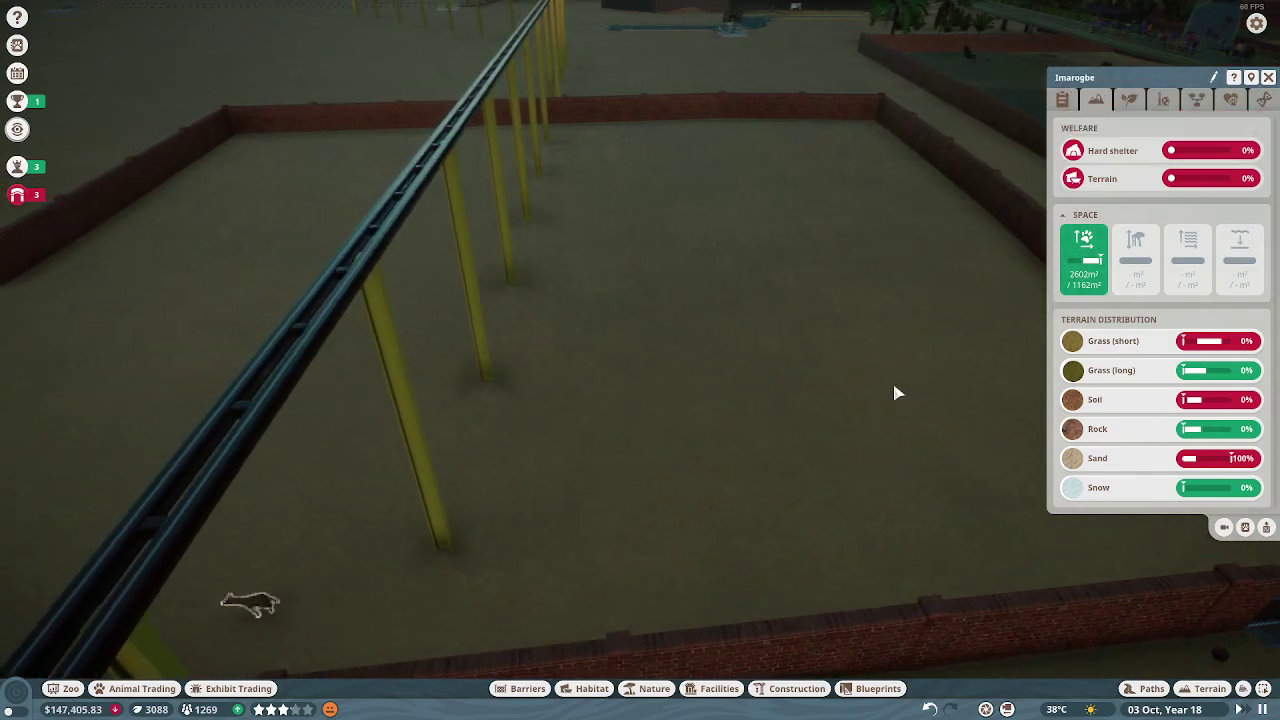
mouse_move(890, 379)
left_mouse_down()
mouse_move(722, 484)
mouse_move(823, 507)
left_mouse_up()
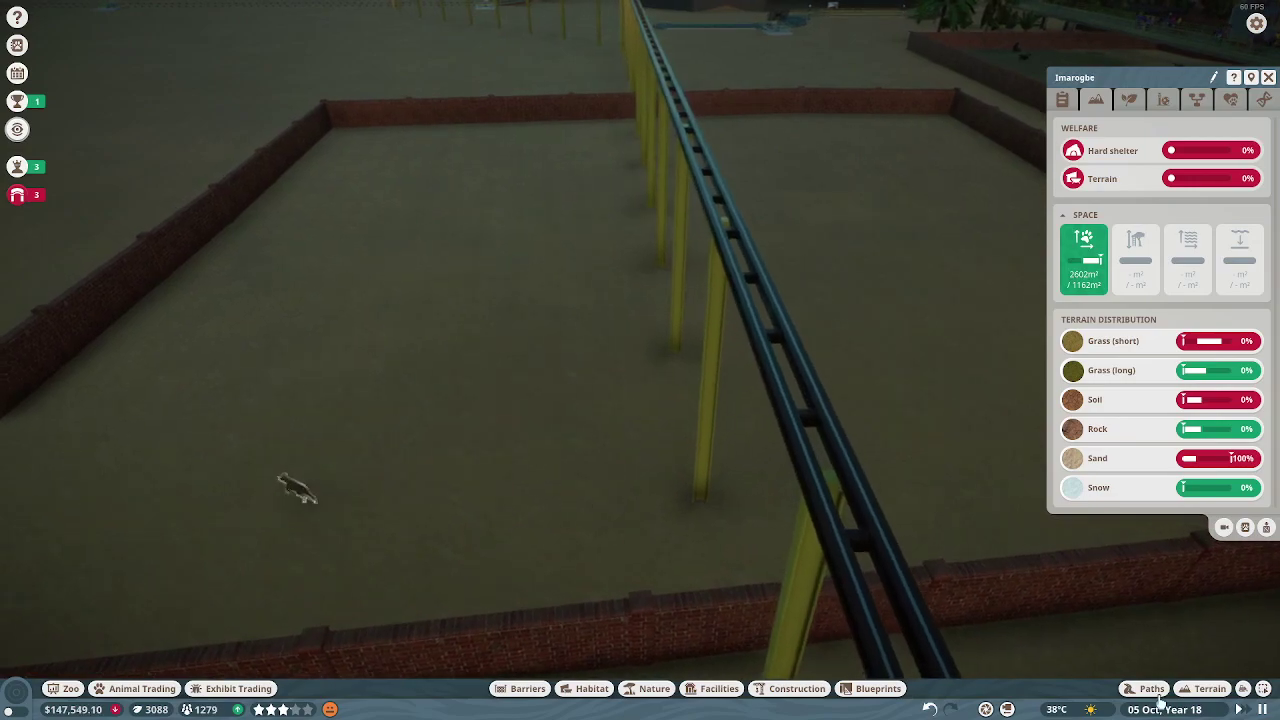
Paint short grass across the hyena enclosure floor.
left_click(1200, 688)
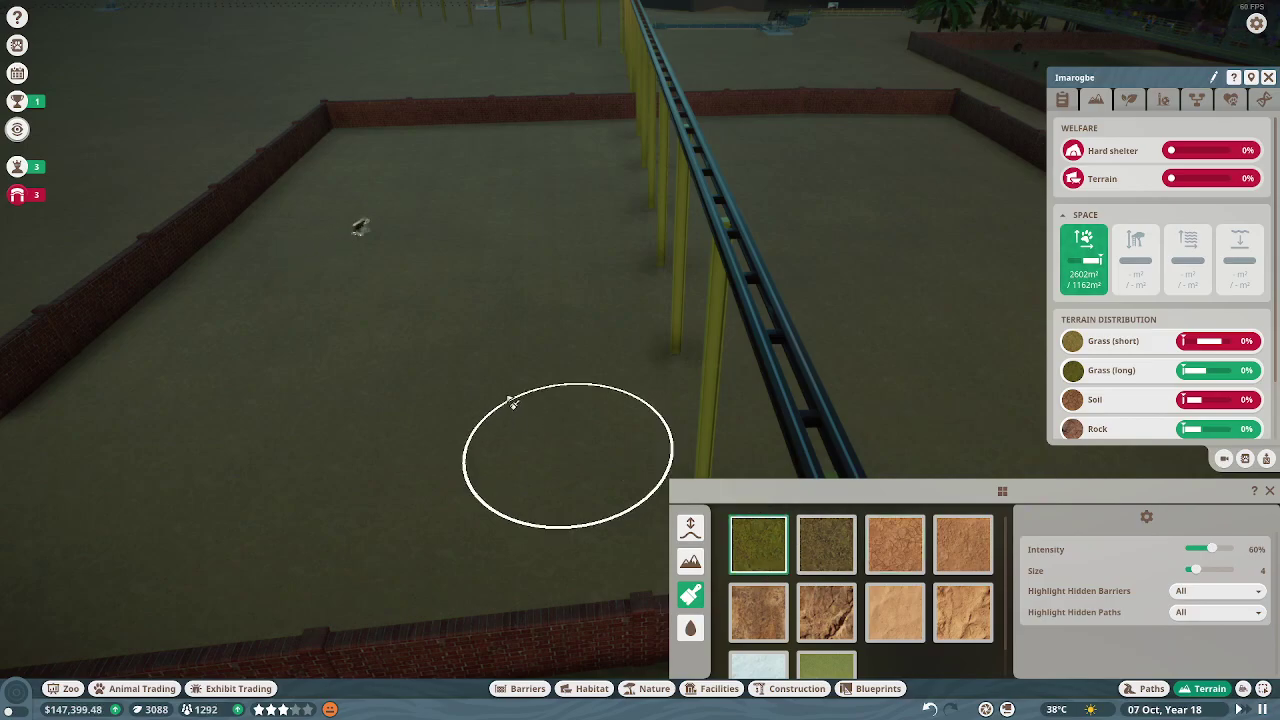
mouse_move(537, 437)
left_mouse_down()
mouse_move(250, 480)
mouse_move(320, 335)
left_mouse_up()
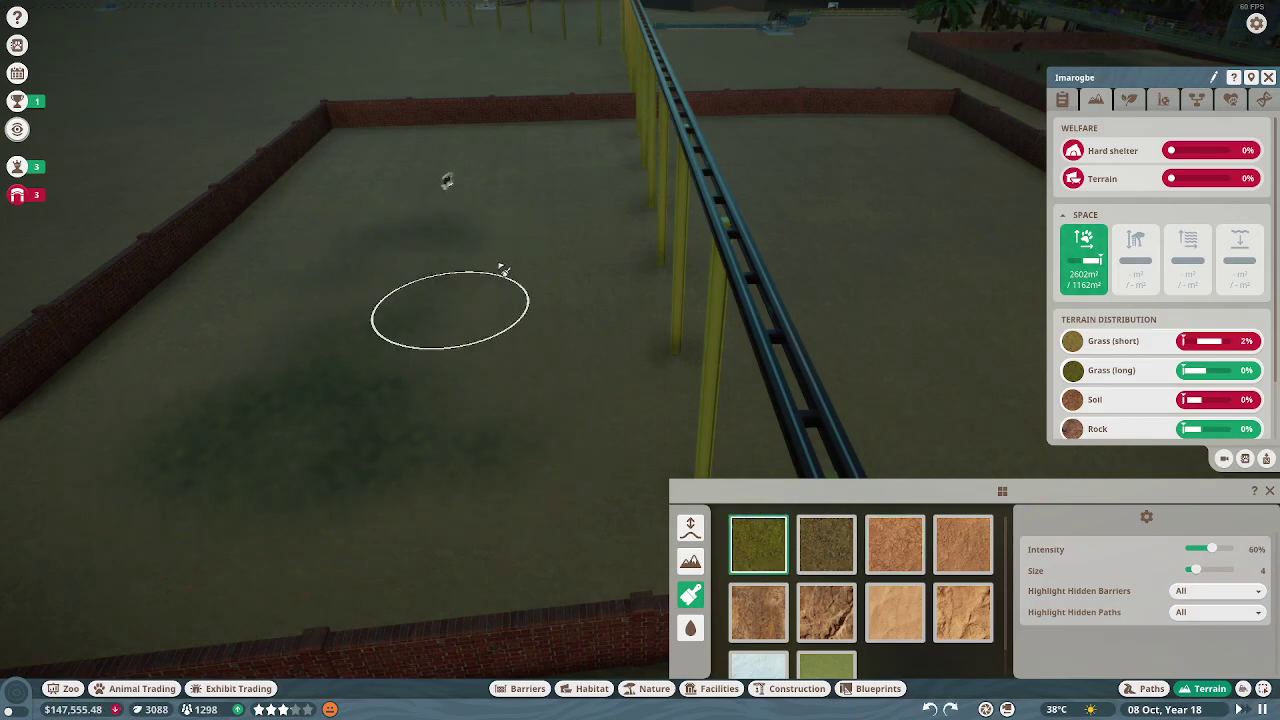
mouse_move(503, 270)
left_mouse_down()
mouse_move(560, 400)
mouse_move(545, 445)
mouse_move(550, 240)
left_mouse_up()
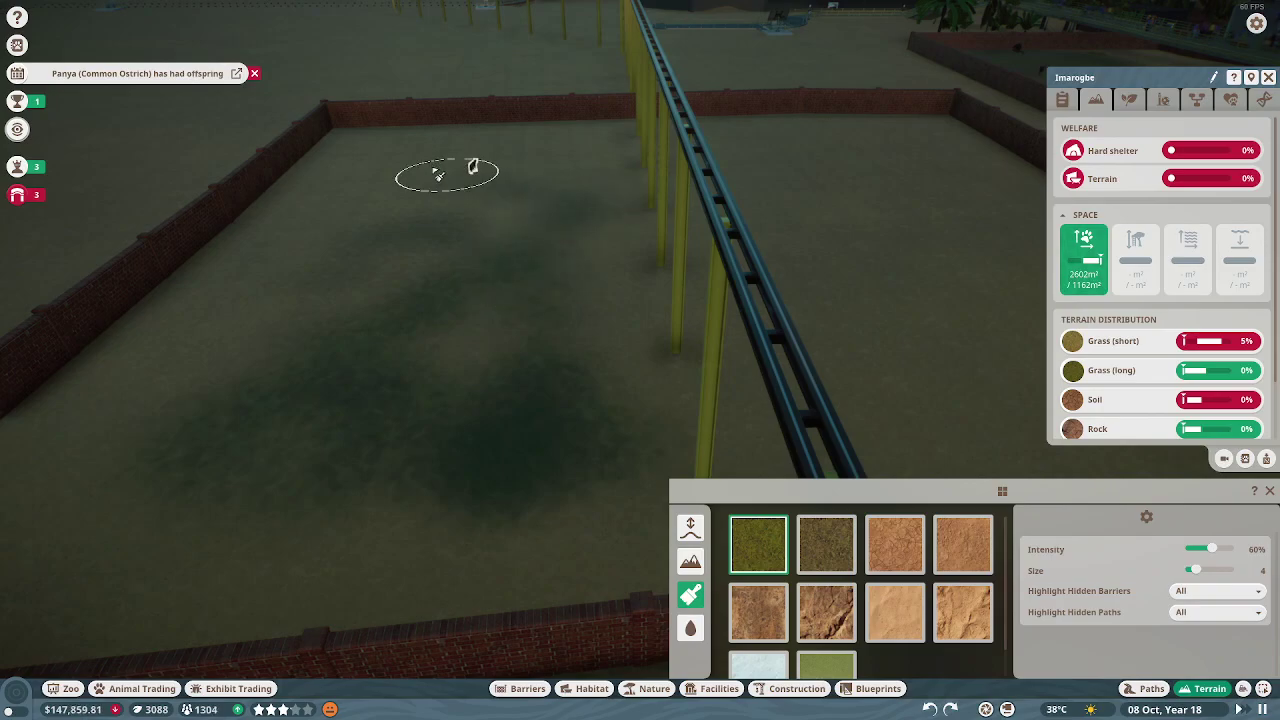
mouse_move(335, 270)
left_mouse_down()
mouse_move(210, 470)
mouse_move(450, 500)
mouse_move(533, 230)
left_mouse_up()
left_click_drag(877, 150, 685, 192)
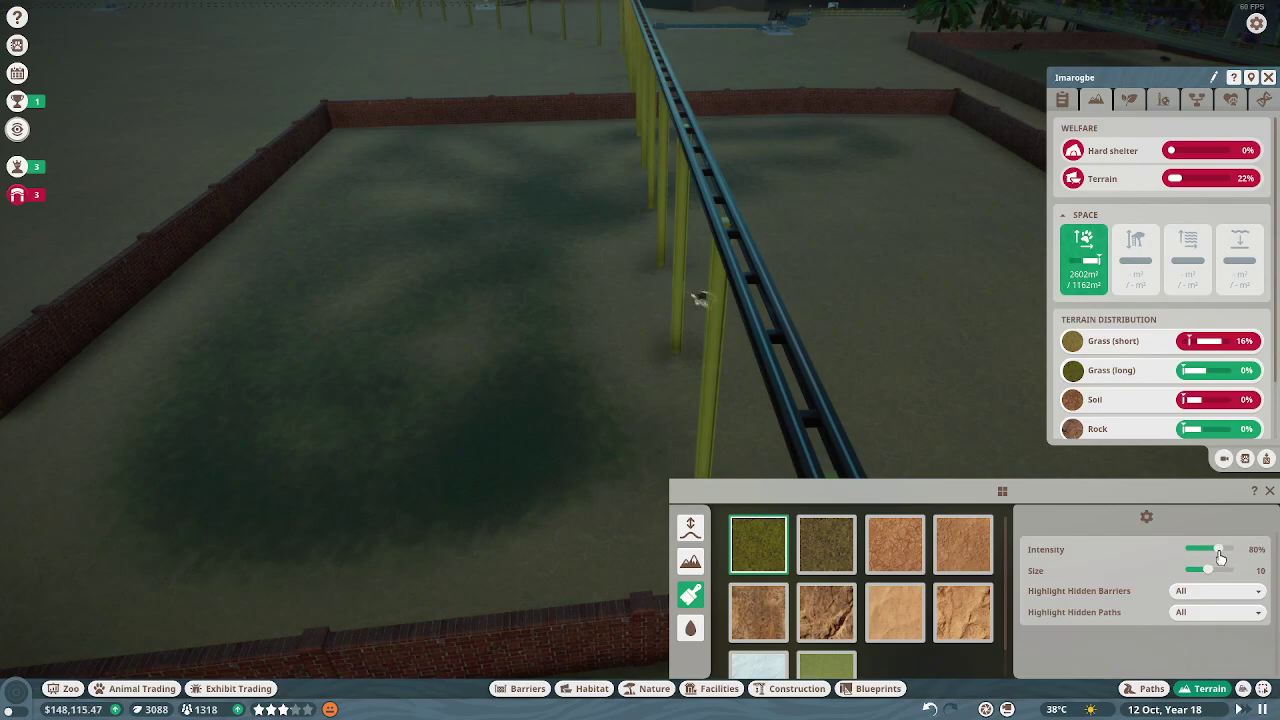
mouse_move(450, 500)
left_mouse_down()
mouse_move(310, 510)
mouse_move(290, 345)
mouse_move(470, 200)
mouse_move(418, 165)
left_mouse_up()
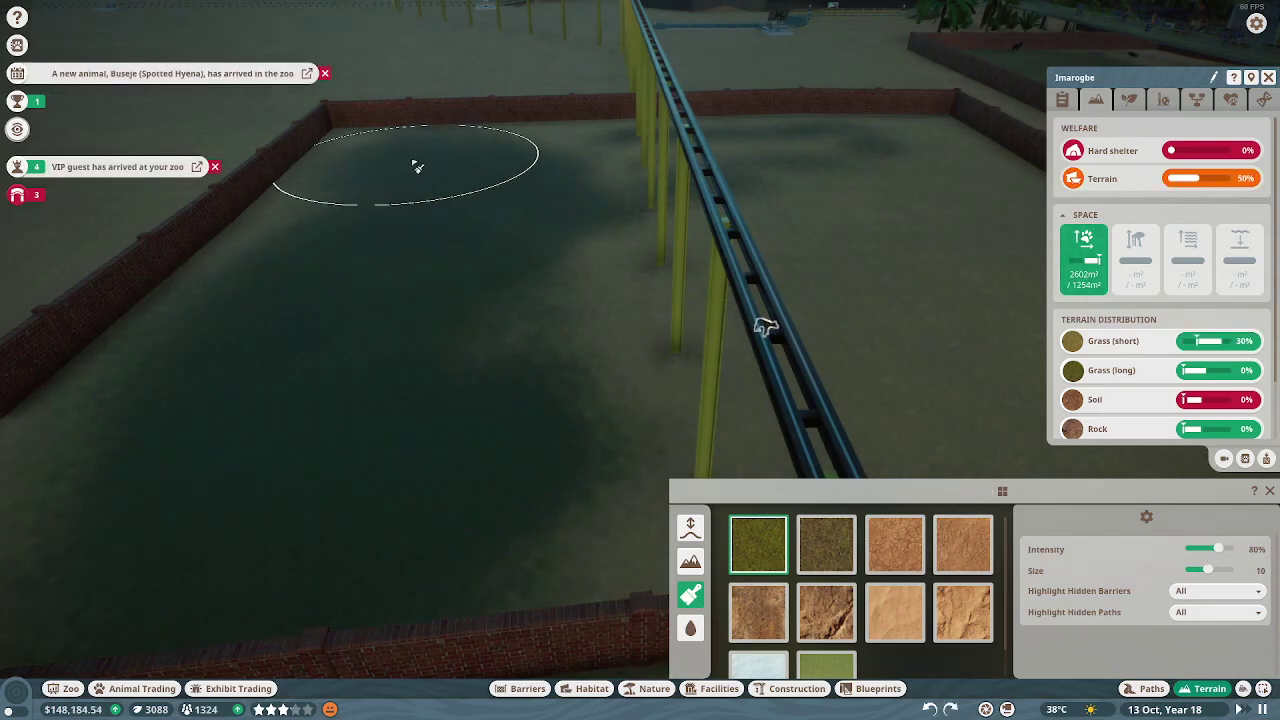
Add light soil patches, bringing grass to 33%, soil to 14% and terrain to 77%.
left_click(903, 565)
mouse_move(620, 330)
left_mouse_down()
mouse_move(700, 260)
mouse_move(778, 222)
left_mouse_up()
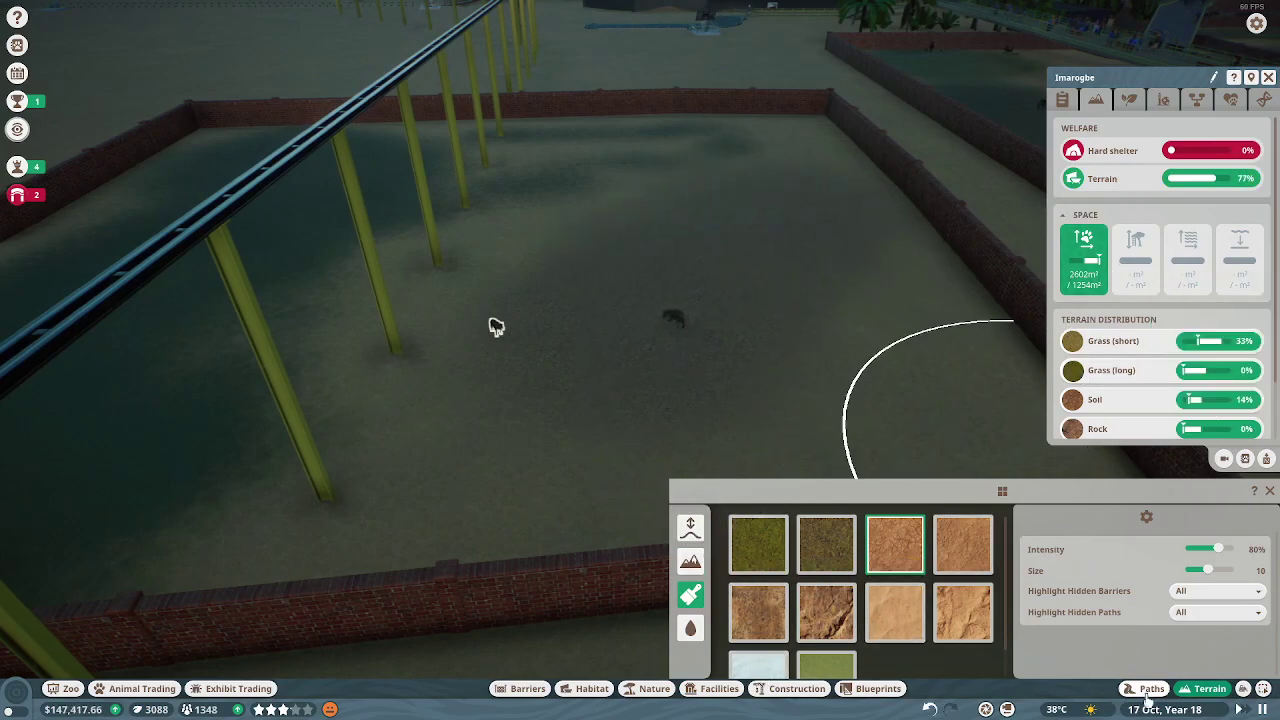
left_click(690, 562)
left_click(690, 526)
Stamp a tall Cylinder terrain mound in the middle of the hyena enclosure.
left_click(690, 566)
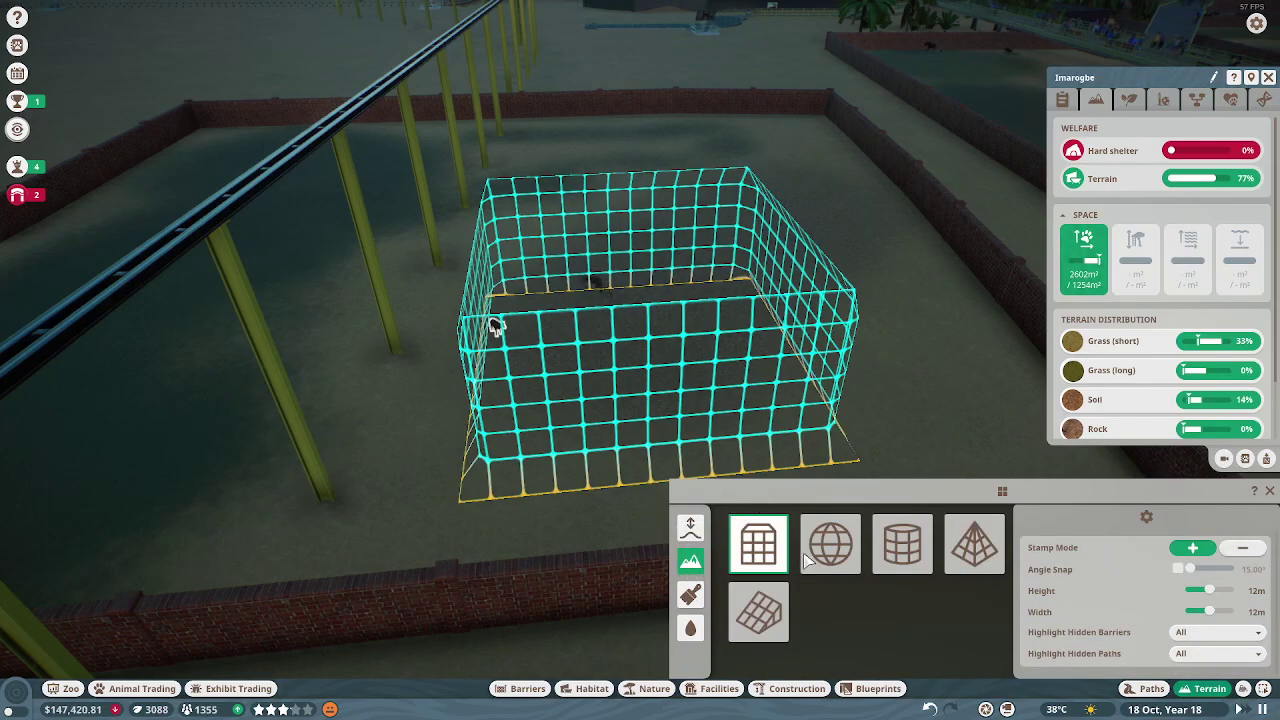
left_click(903, 553)
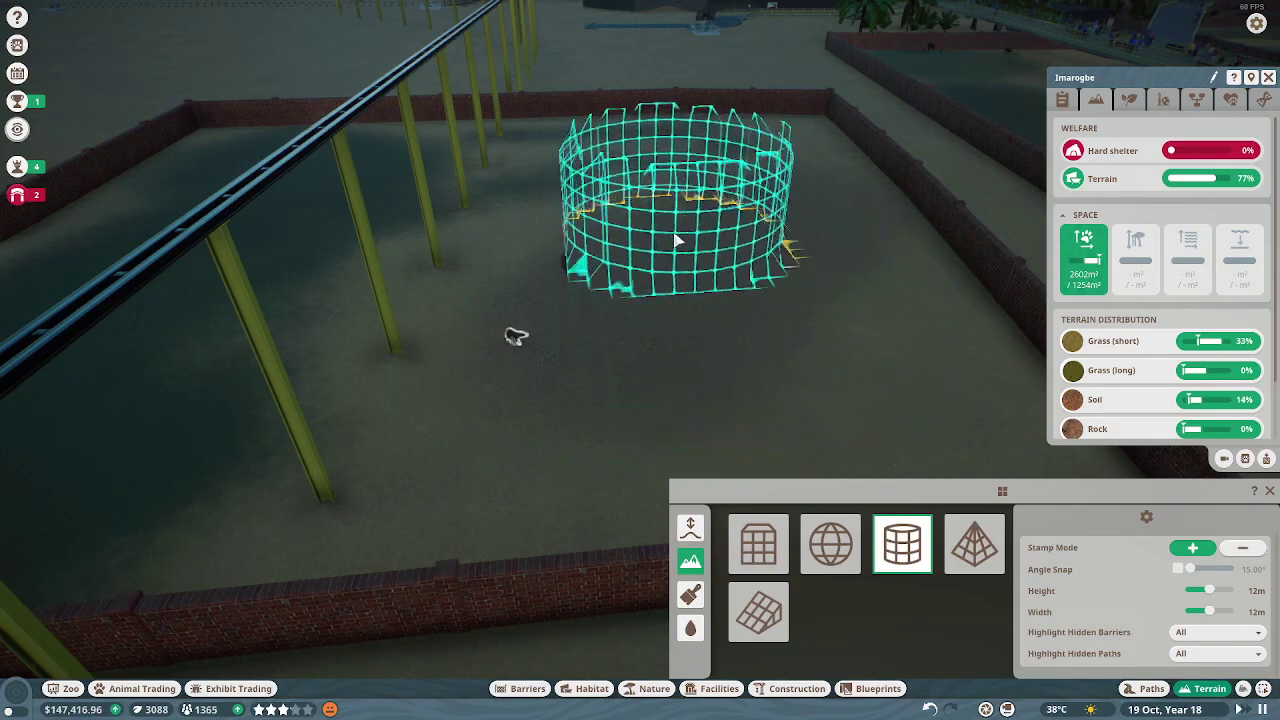
left_click(683, 222)
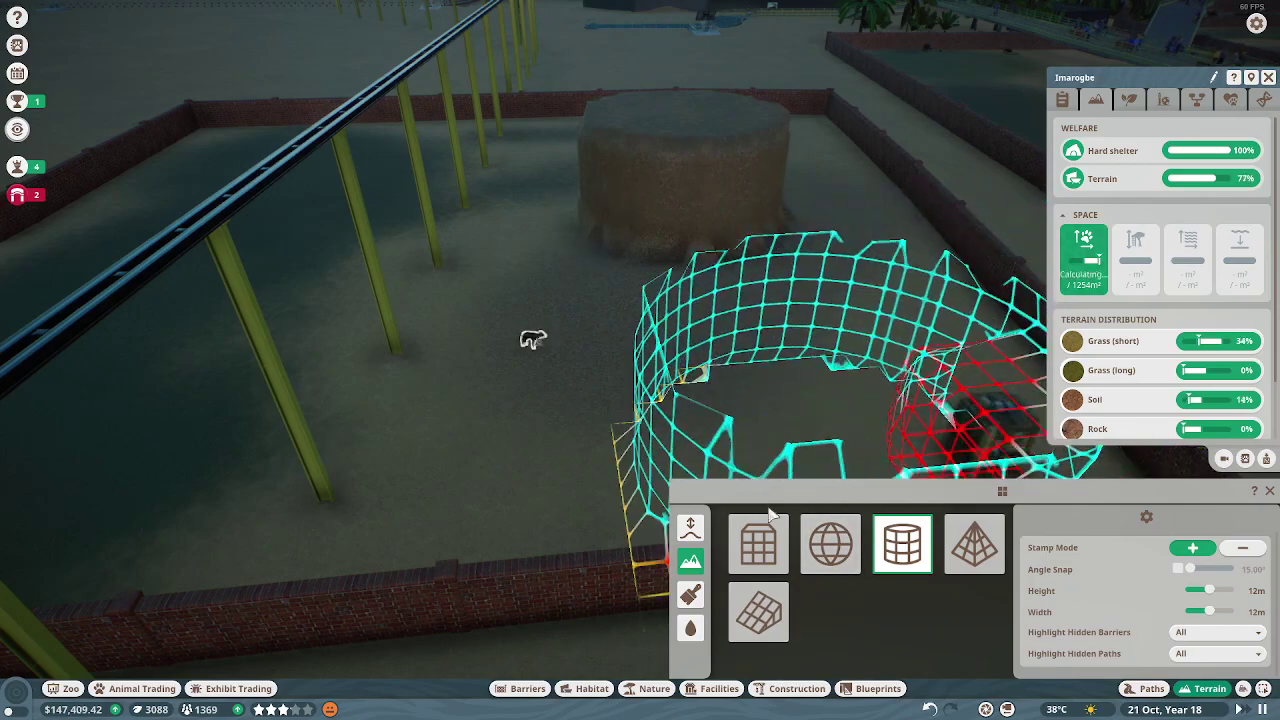
key("ctrl+z")
left_click(690, 560)
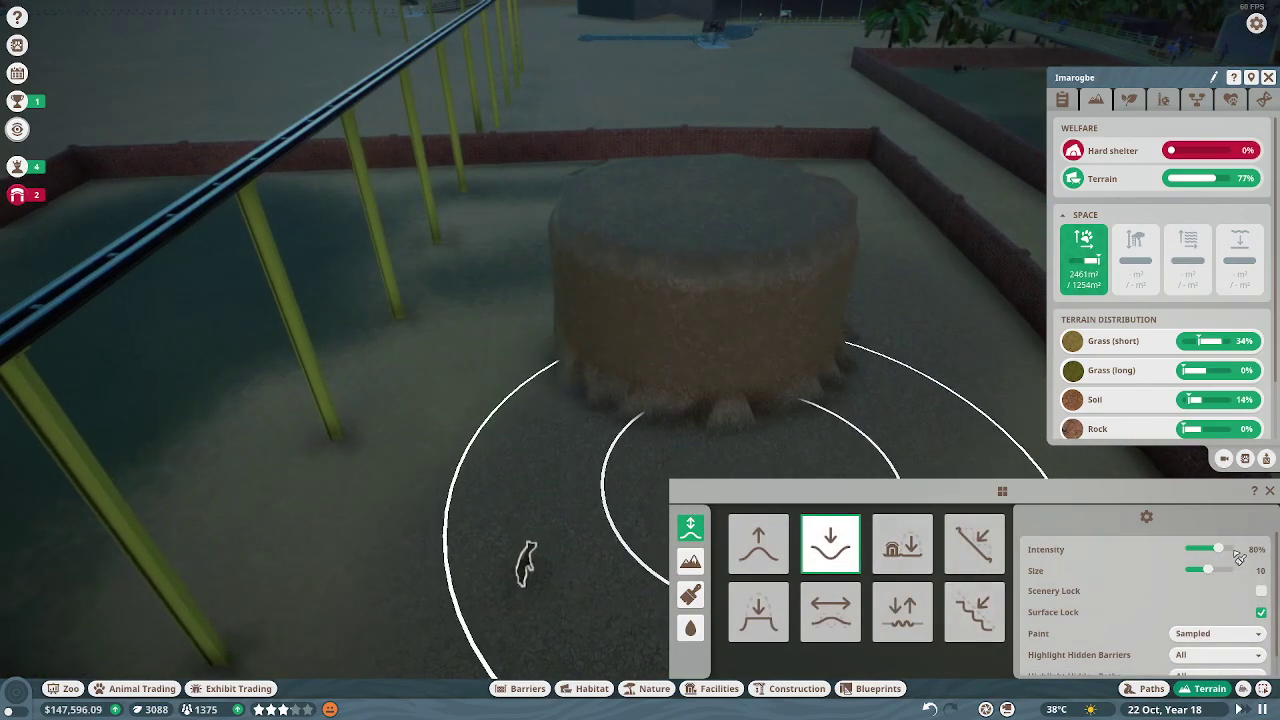
Set the brush to 50% intensity and size 5, and sculpt the mound into a broad hill.
left_click_drag(1222, 550, 1195, 573)
mouse_move(670, 270)
left_mouse_down()
mouse_move(615, 220)
mouse_move(776, 218)
mouse_move(707, 292)
mouse_move(640, 310)
left_mouse_up()
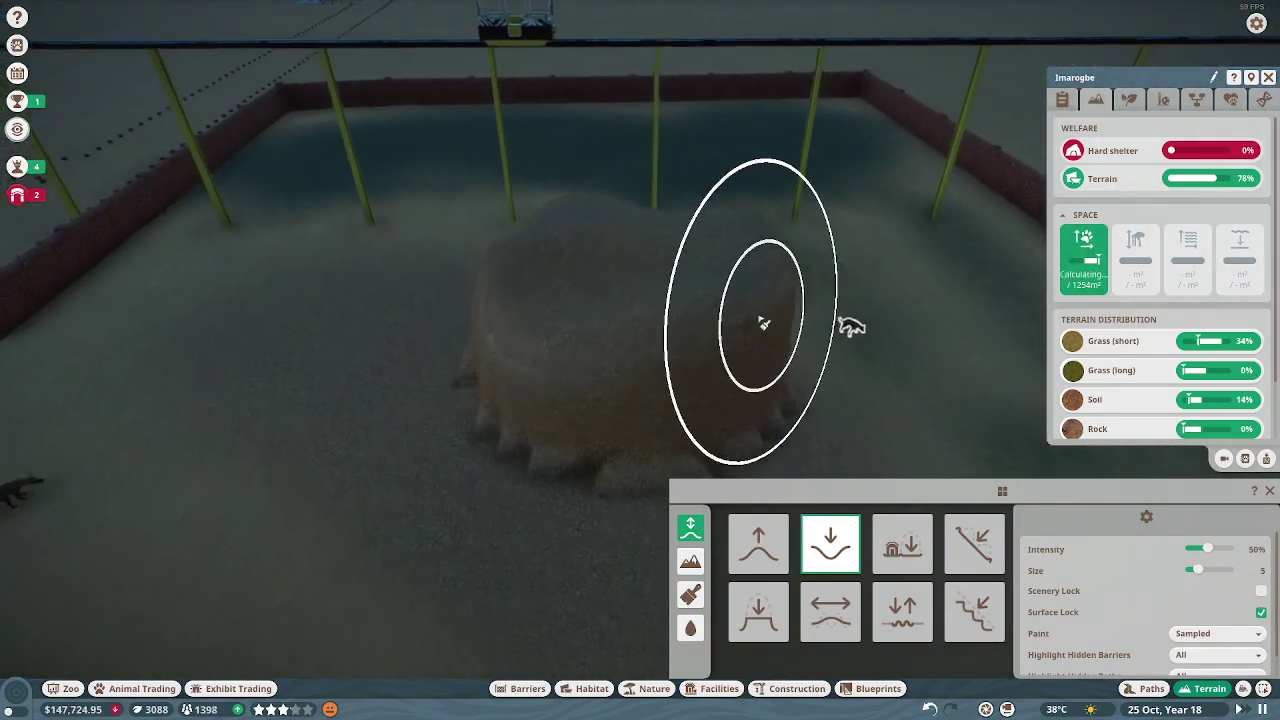
left_click_drag(764, 322, 738, 367)
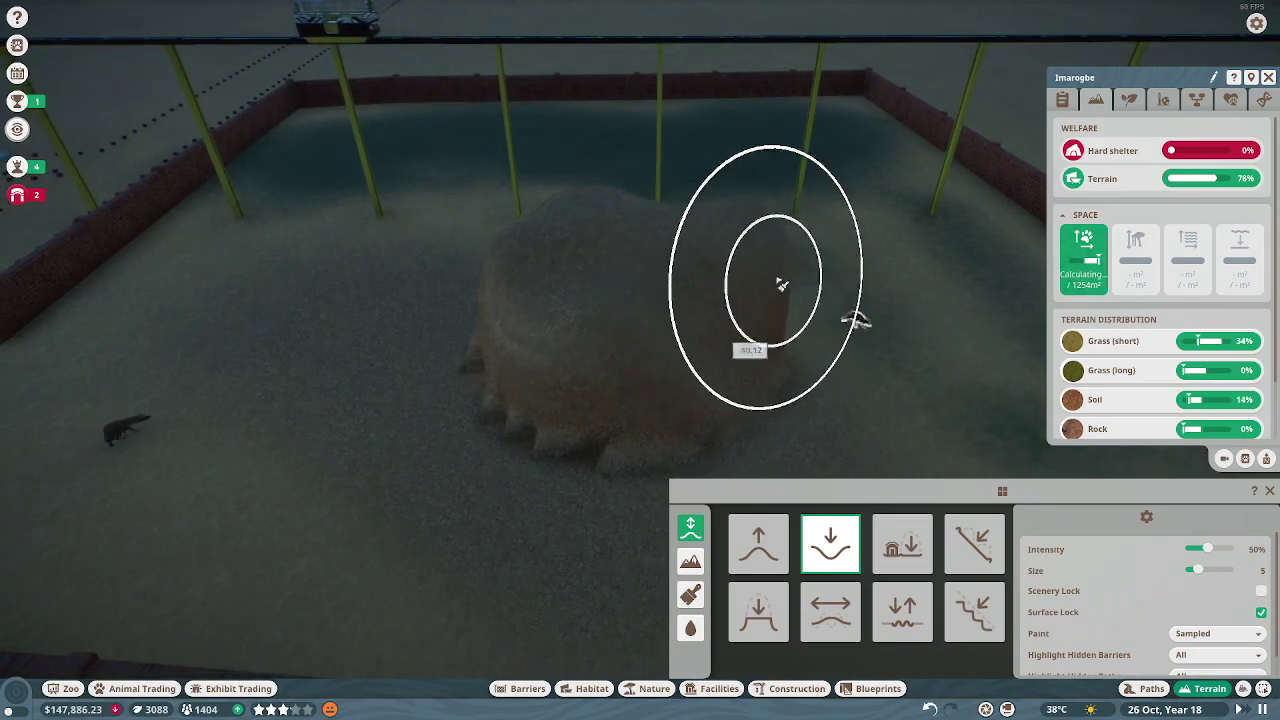
mouse_move(783, 283)
left_mouse_down()
mouse_move(567, 367)
mouse_move(775, 437)
left_mouse_up()
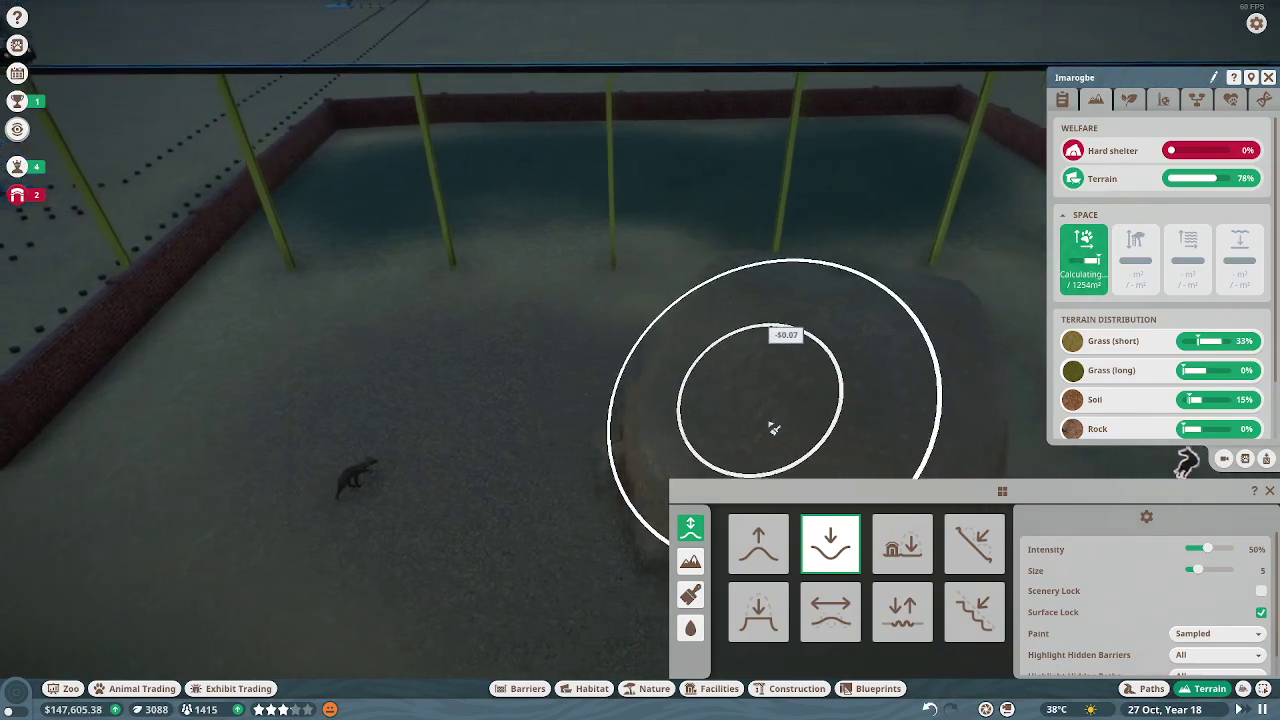
key("ctrl+z")
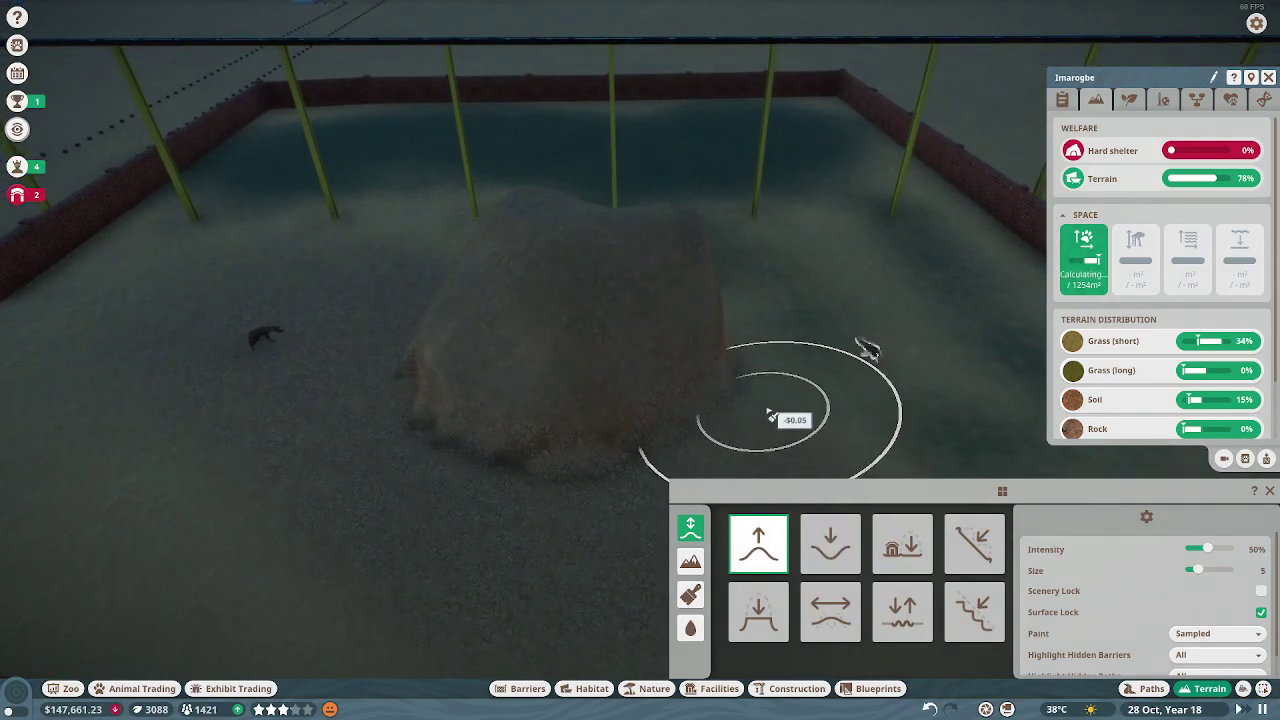
middle_click(770, 375)
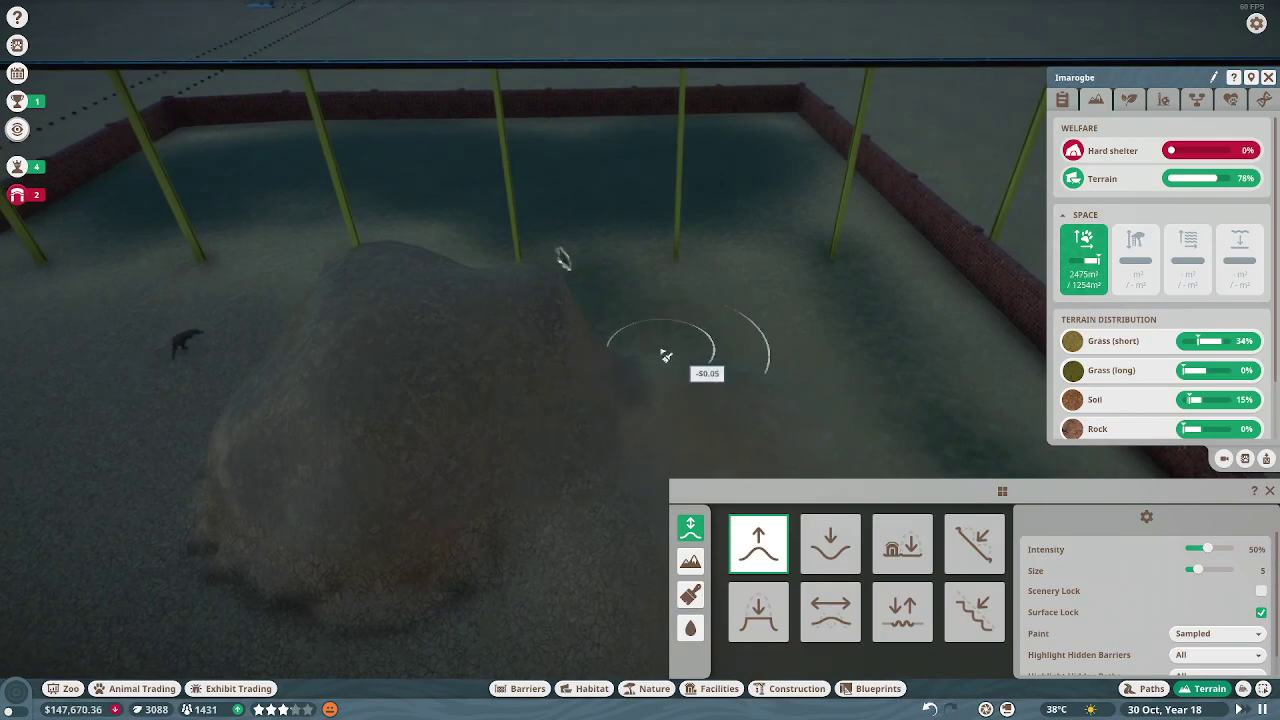
middle_click(614, 357)
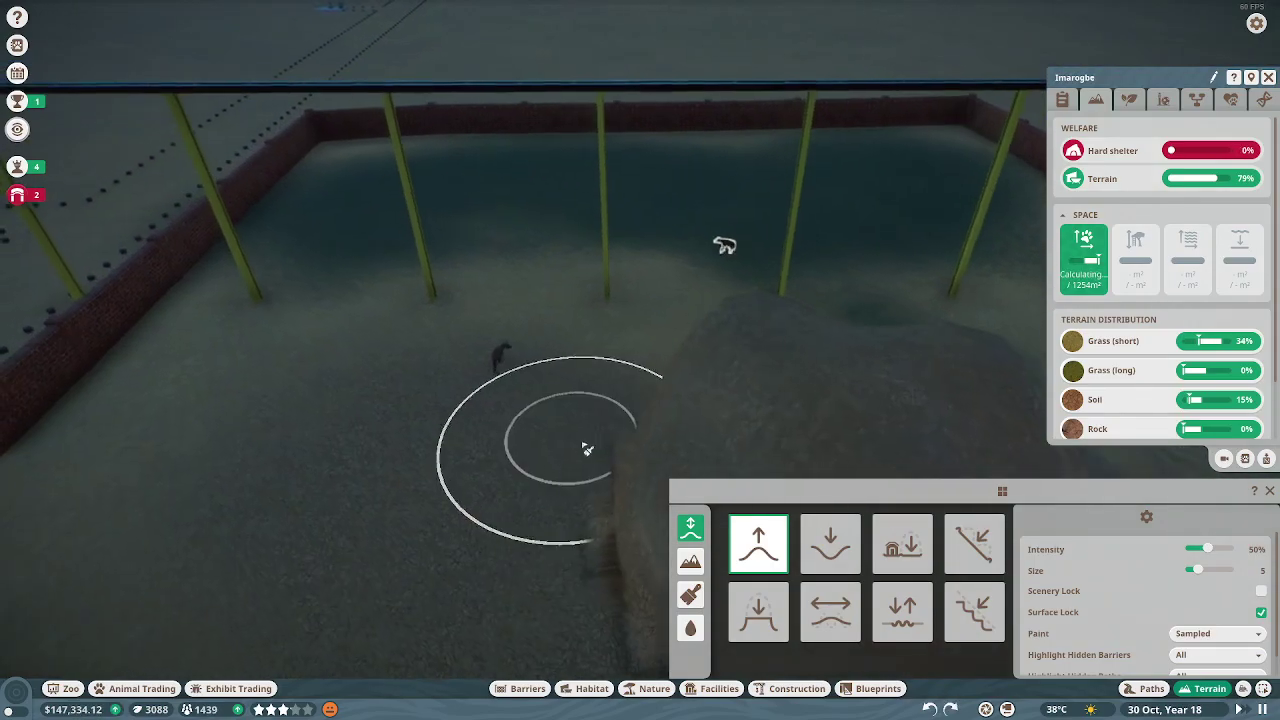
left_click_drag(570, 427, 570, 427)
scroll(570, 427, "down", 5)
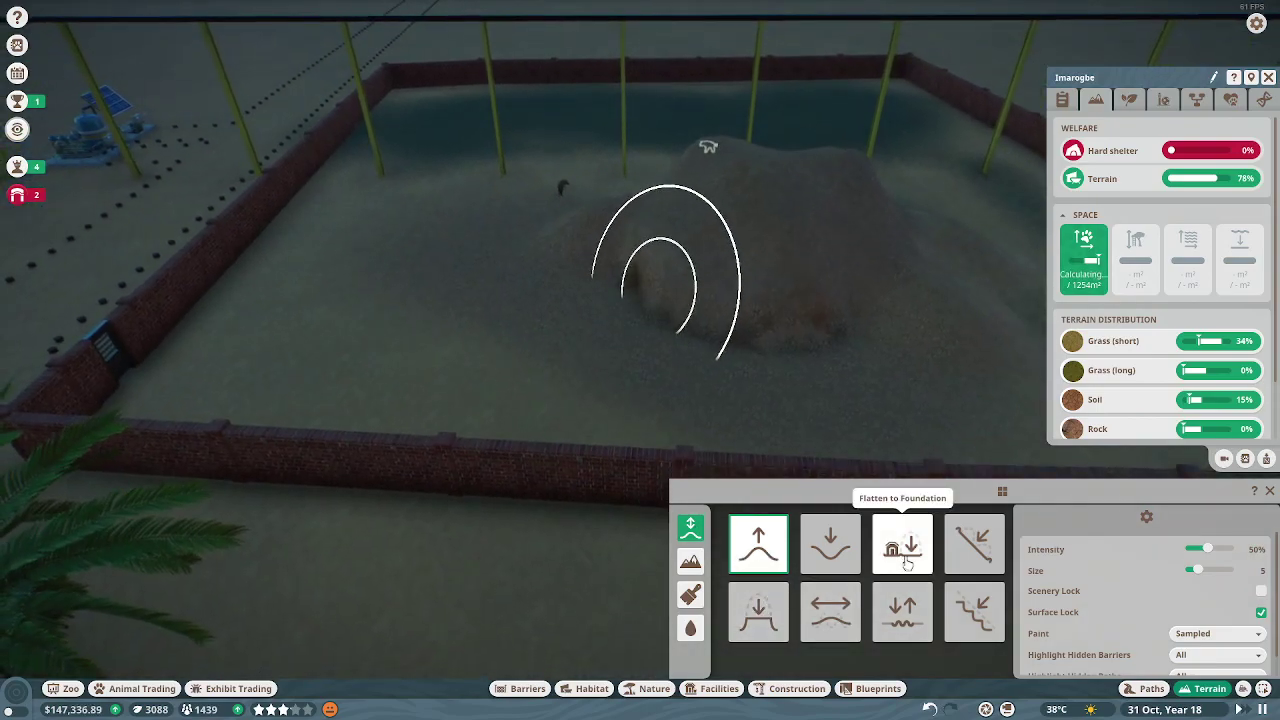
Carve a cave into the mound's base with Flatten to Foundation.
left_click(906, 558)
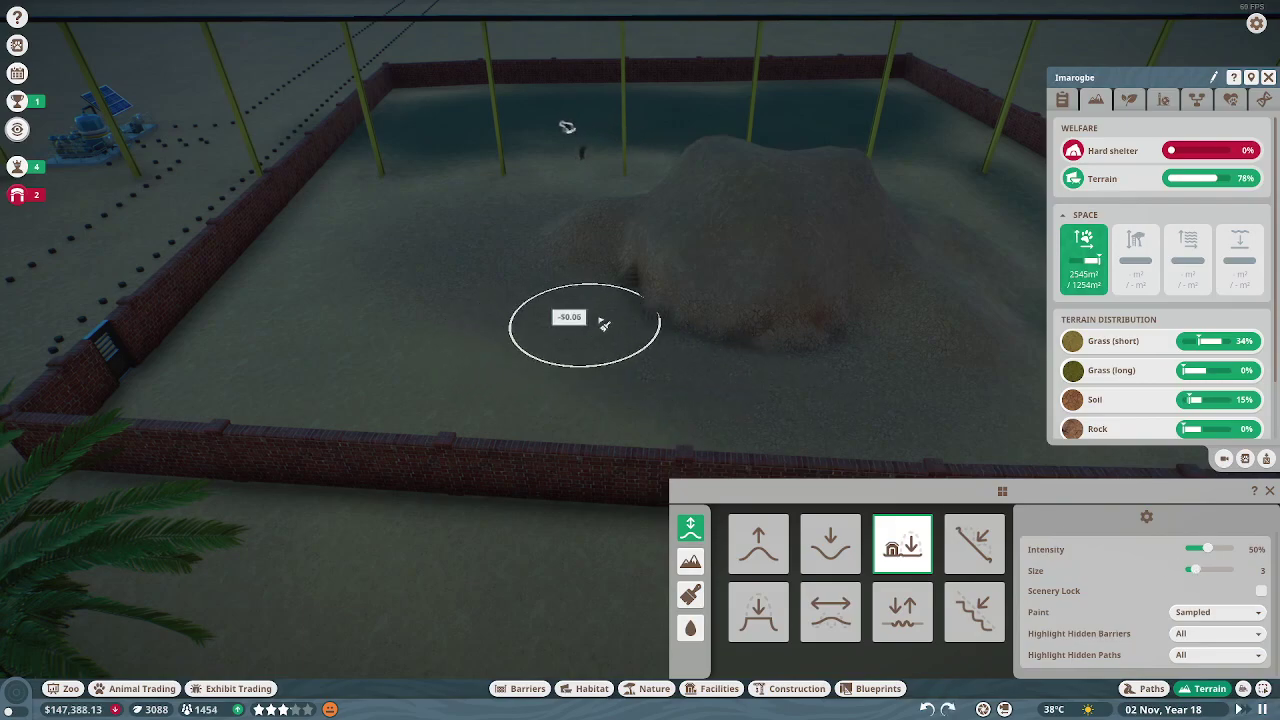
left_click_drag(702, 293, 716, 284)
key("q")
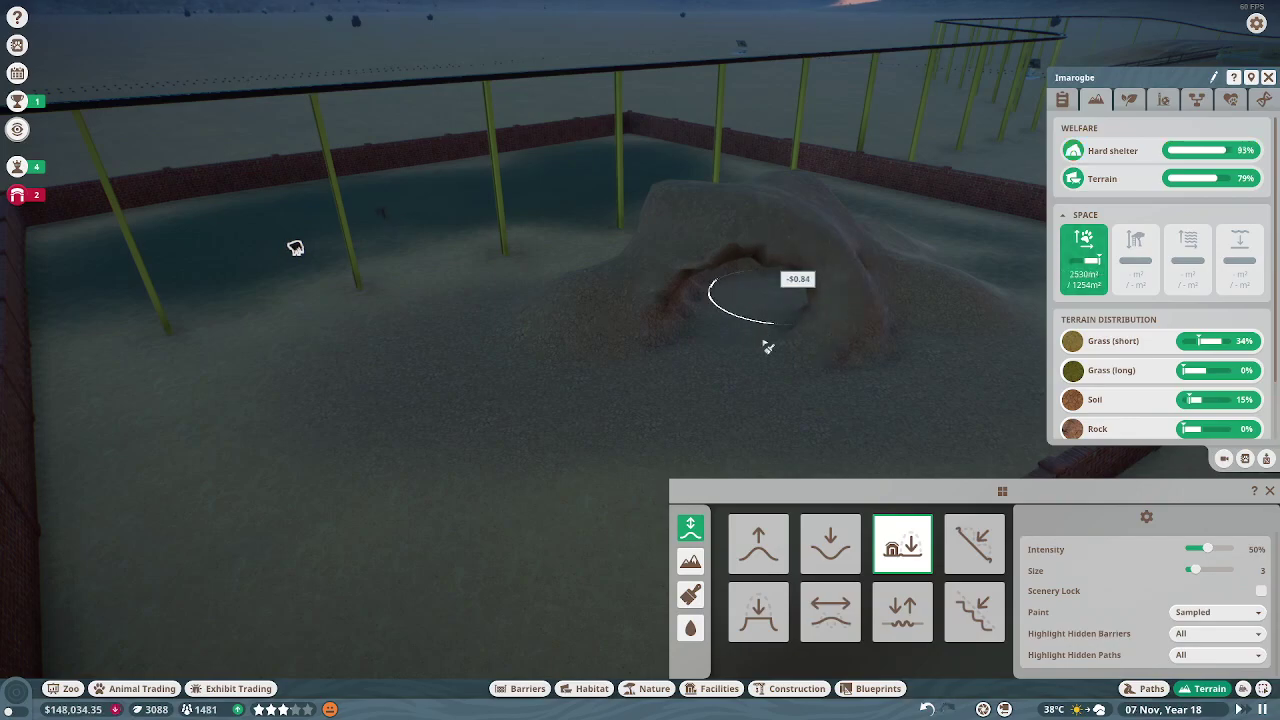
key("q")
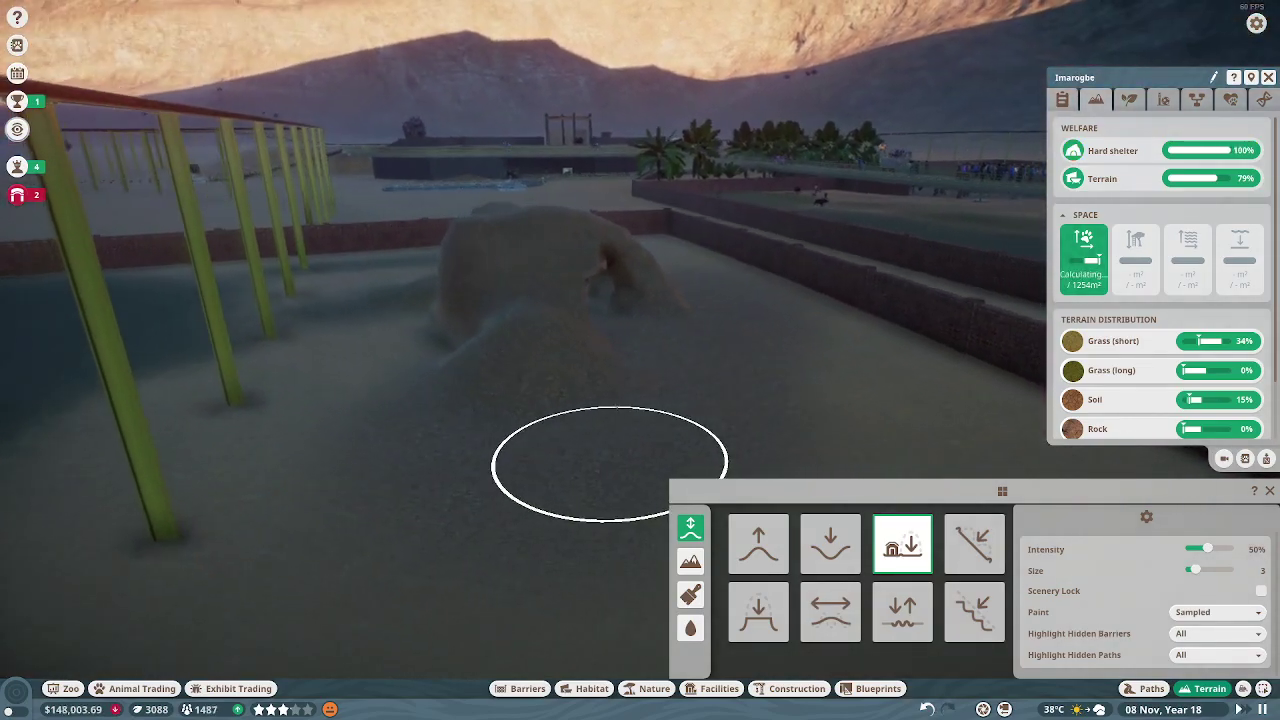
key("q")
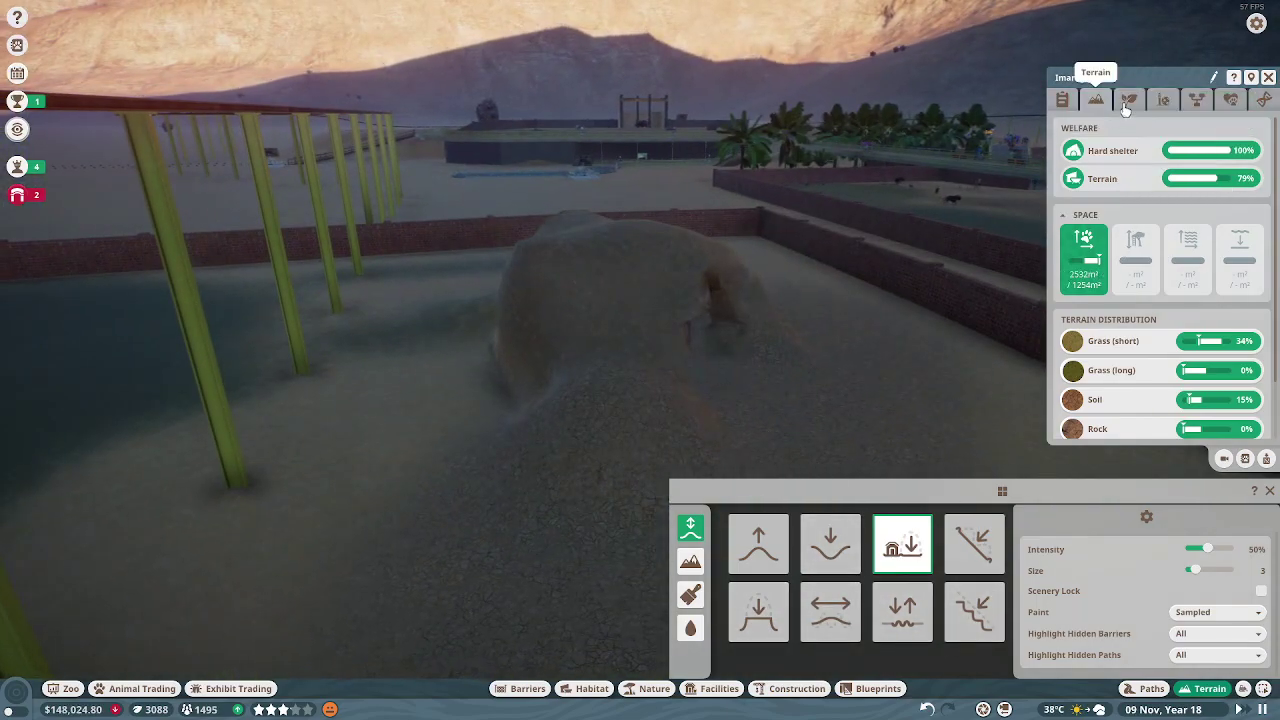
Check the Plants, Overview and Habitat tabs: hard shelter 100%, terrain 79%.
left_click(1129, 99)
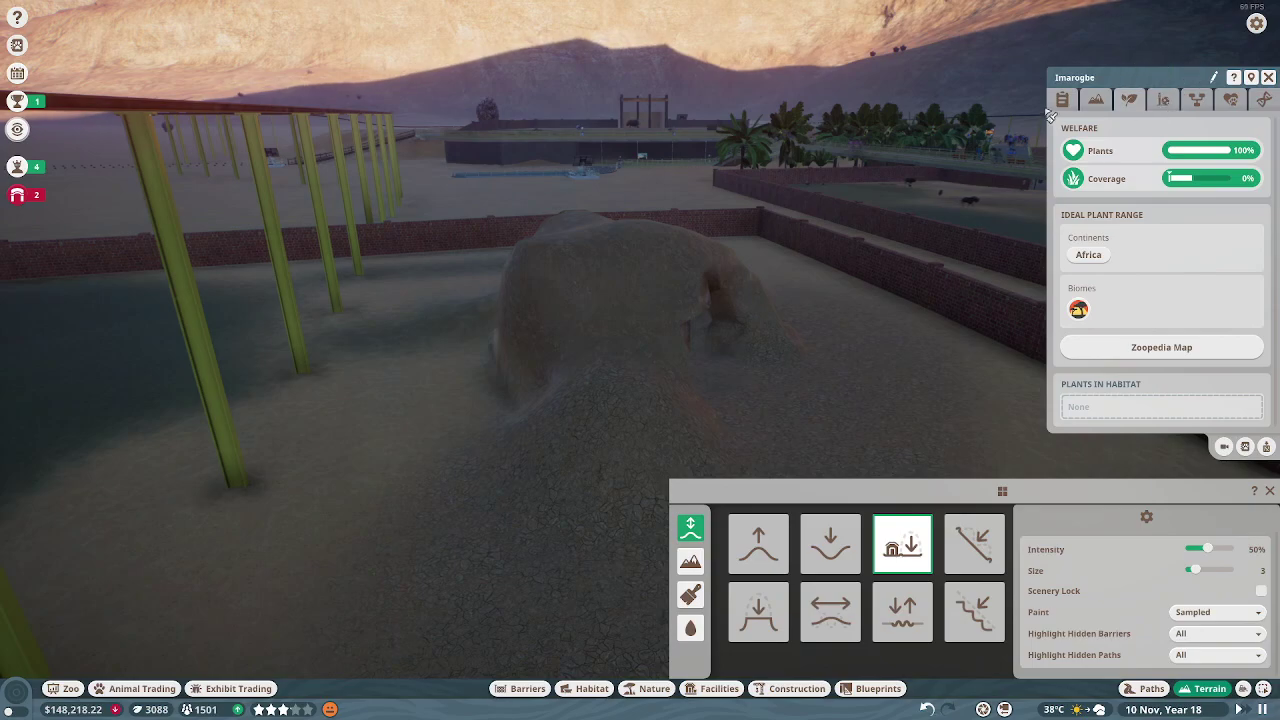
left_click(1062, 99)
left_click(1096, 99)
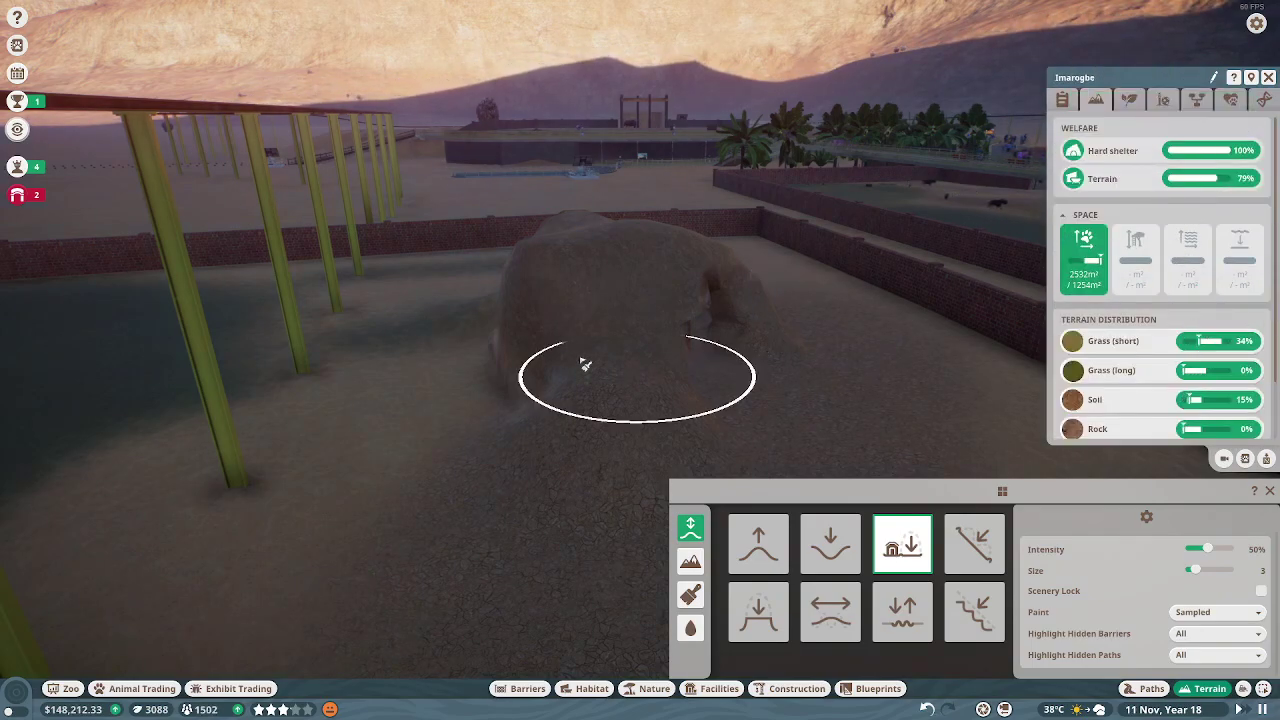
key("Escape")
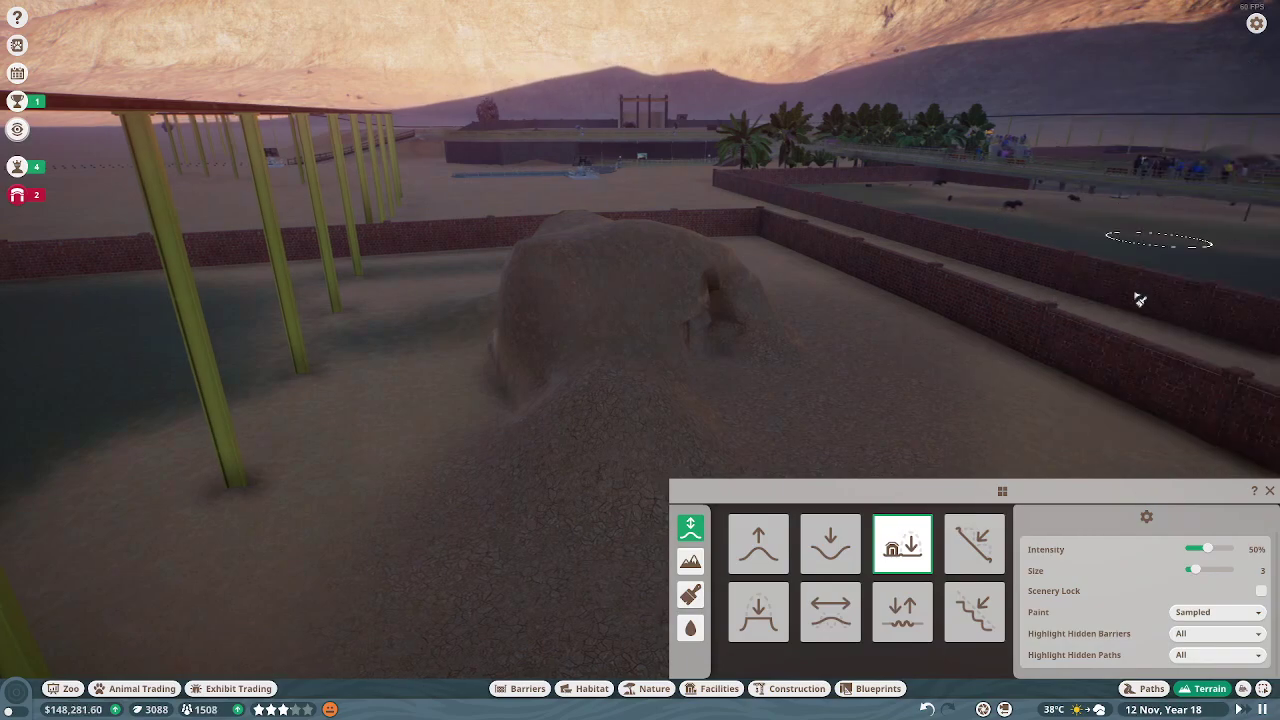
Leave terrain editing, then box-select the palm group and move it to a new spot.
left_click_drag(640, 360, 1024, 441)
scroll(1024, 441, "down", 4)
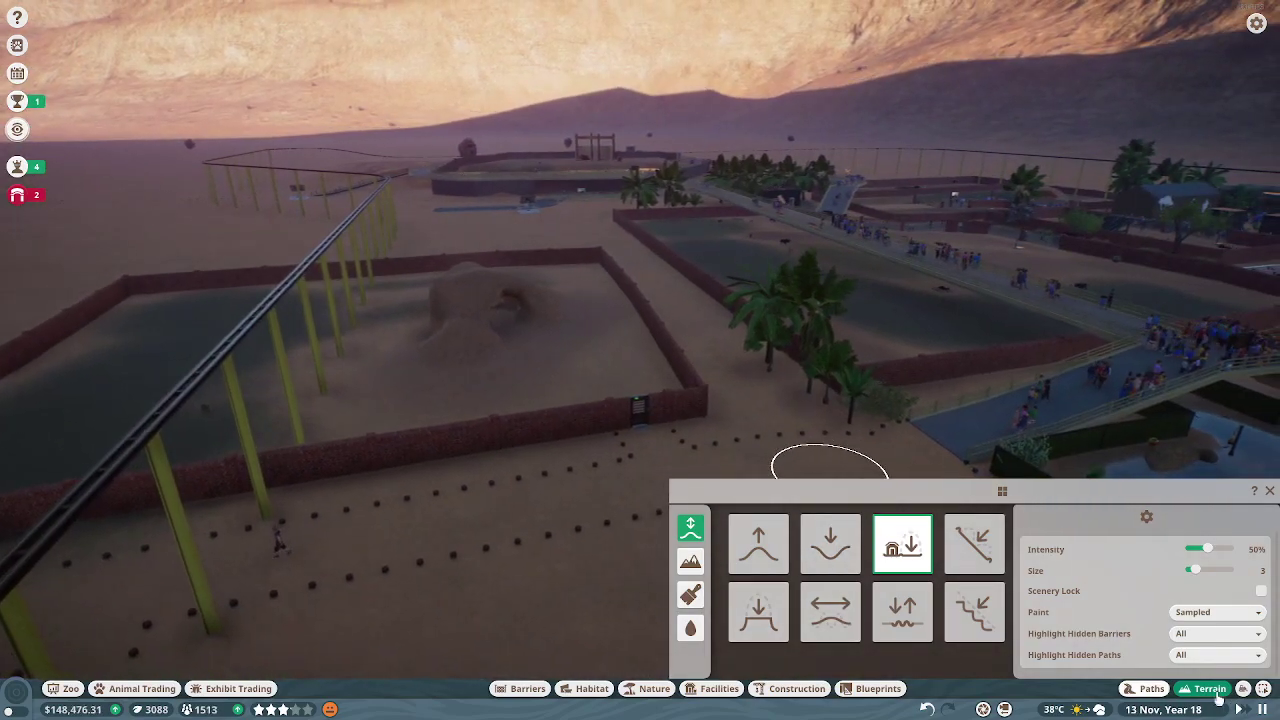
key("Escape")
left_click_drag(760, 340, 895, 486)
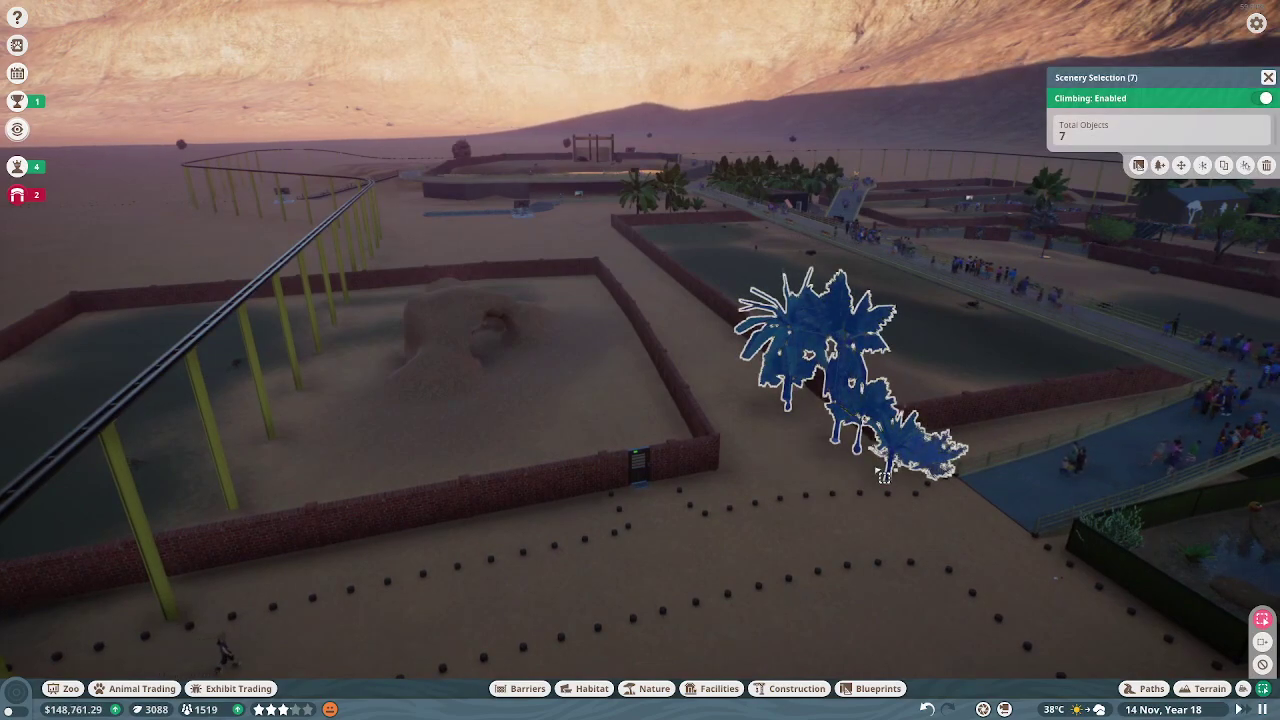
left_click(887, 479)
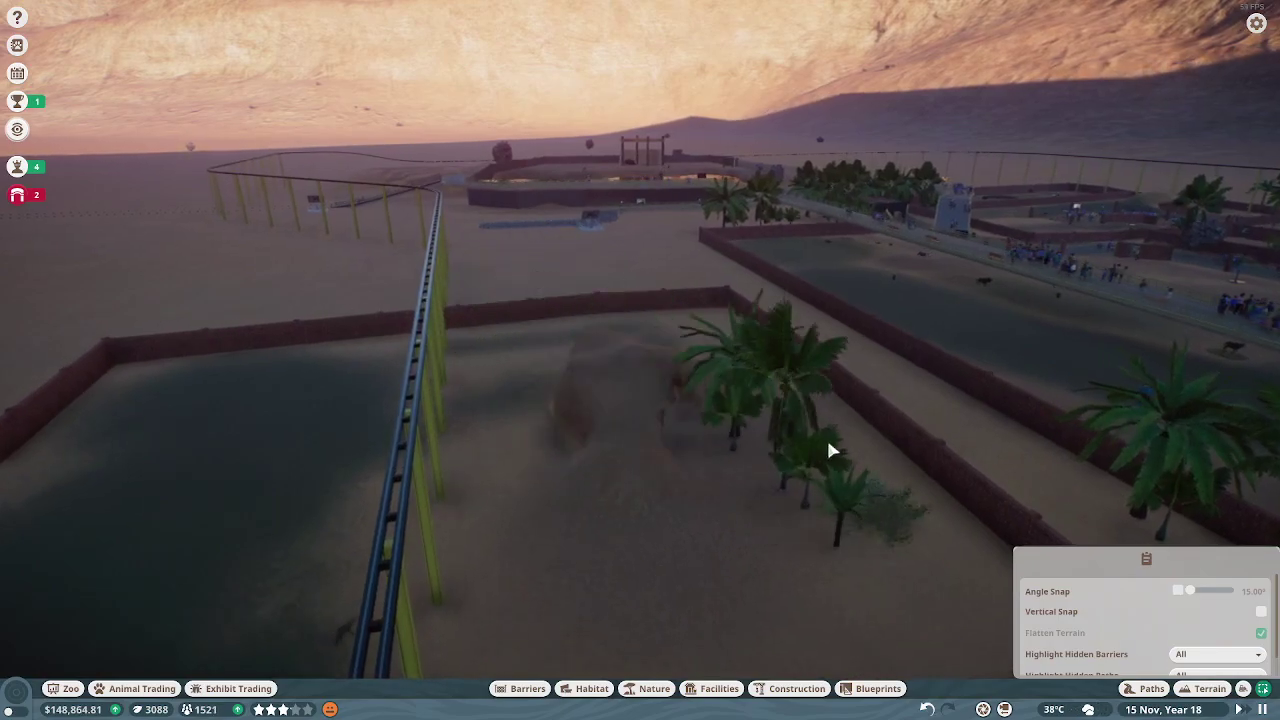
left_click(960, 470)
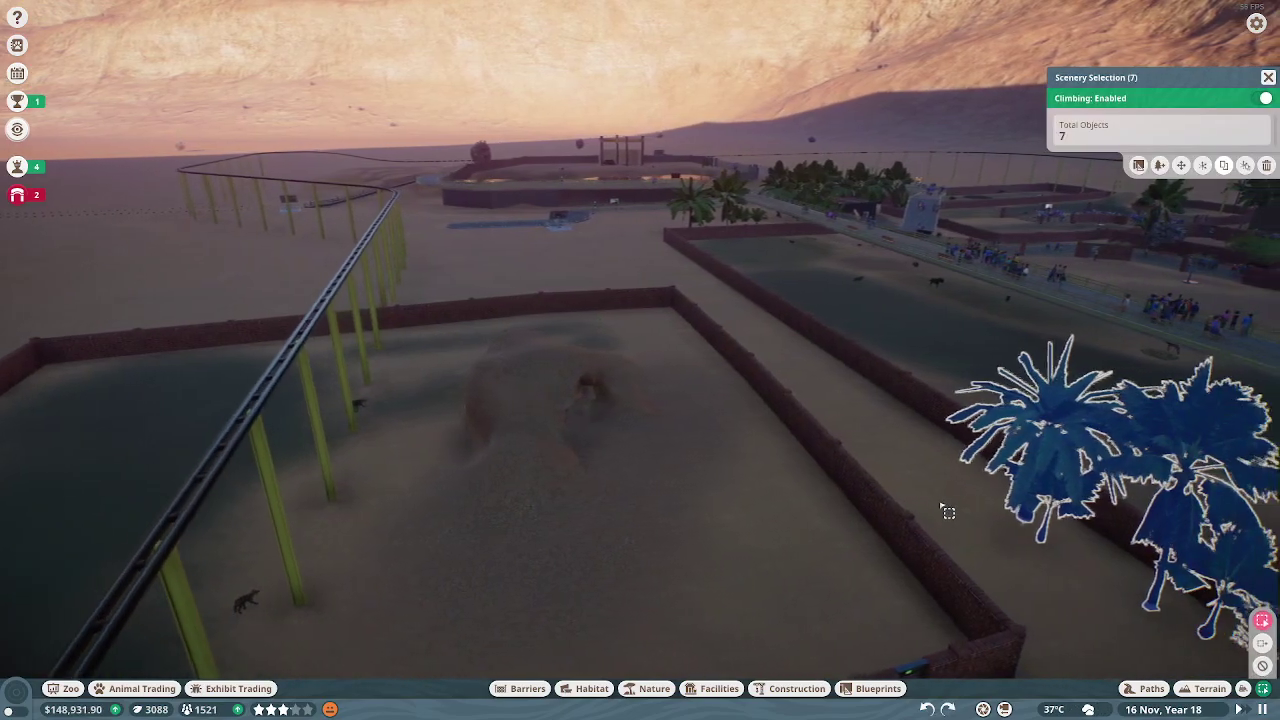
Reselect the five palm trees and place them inside the habitat beside the sand mound.
key("q")
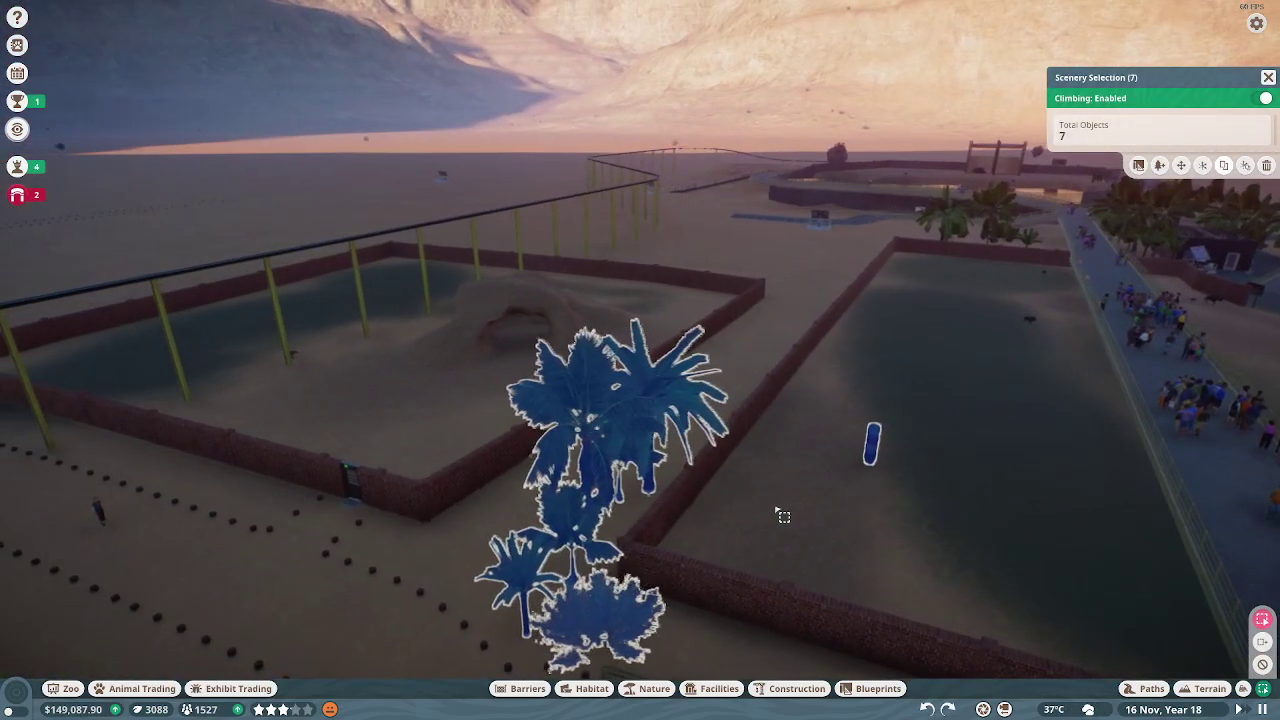
left_click(783, 515)
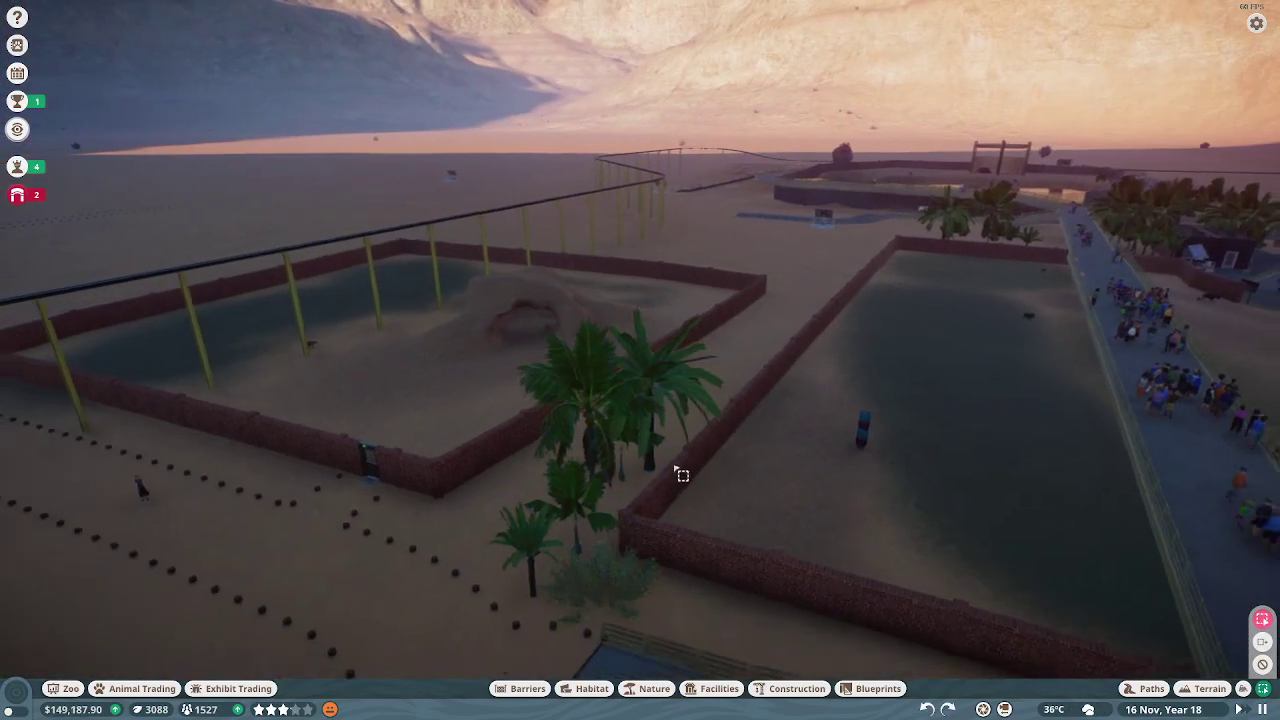
left_click_drag(711, 431, 600, 521)
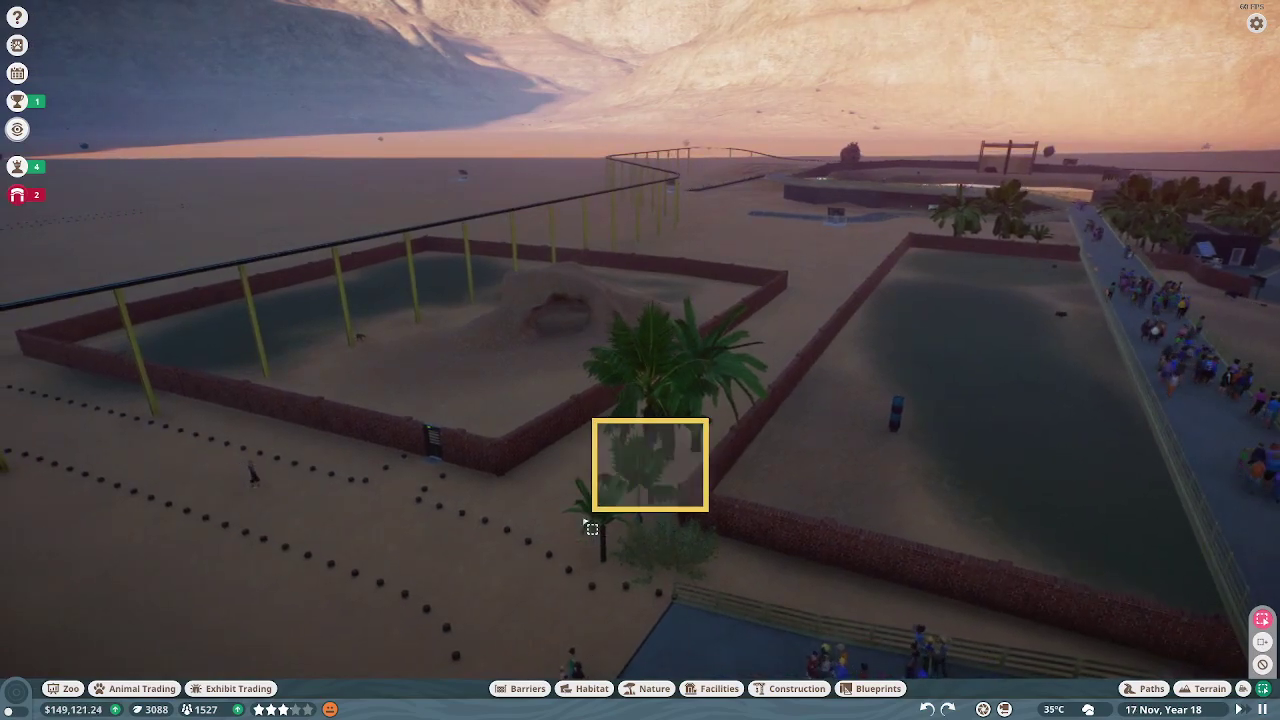
key("m")
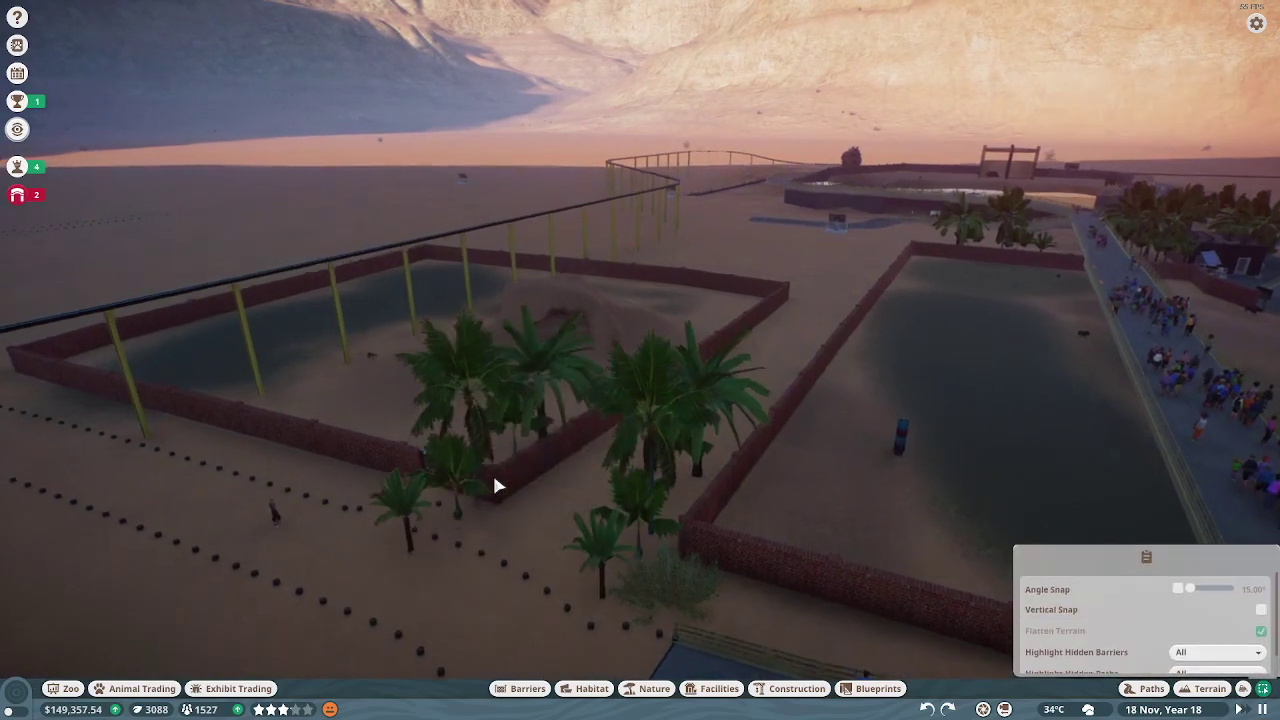
scroll(517, 447, "up", 5)
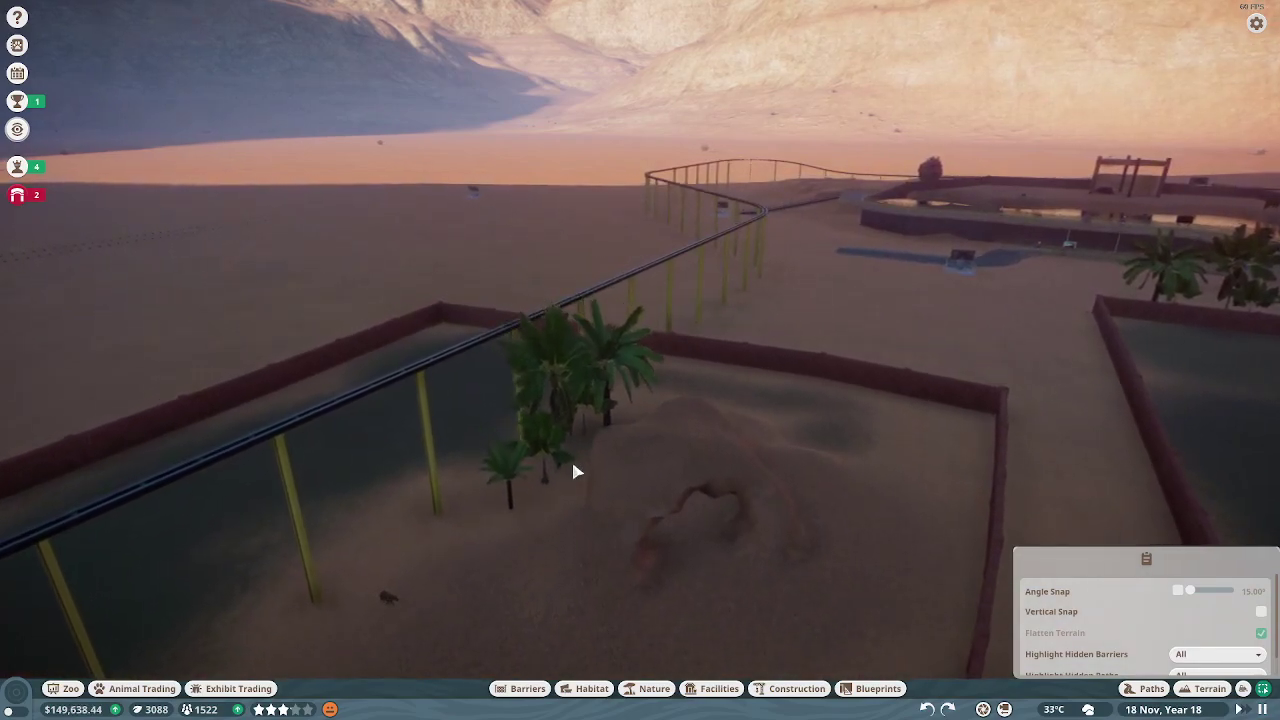
left_click(570, 468)
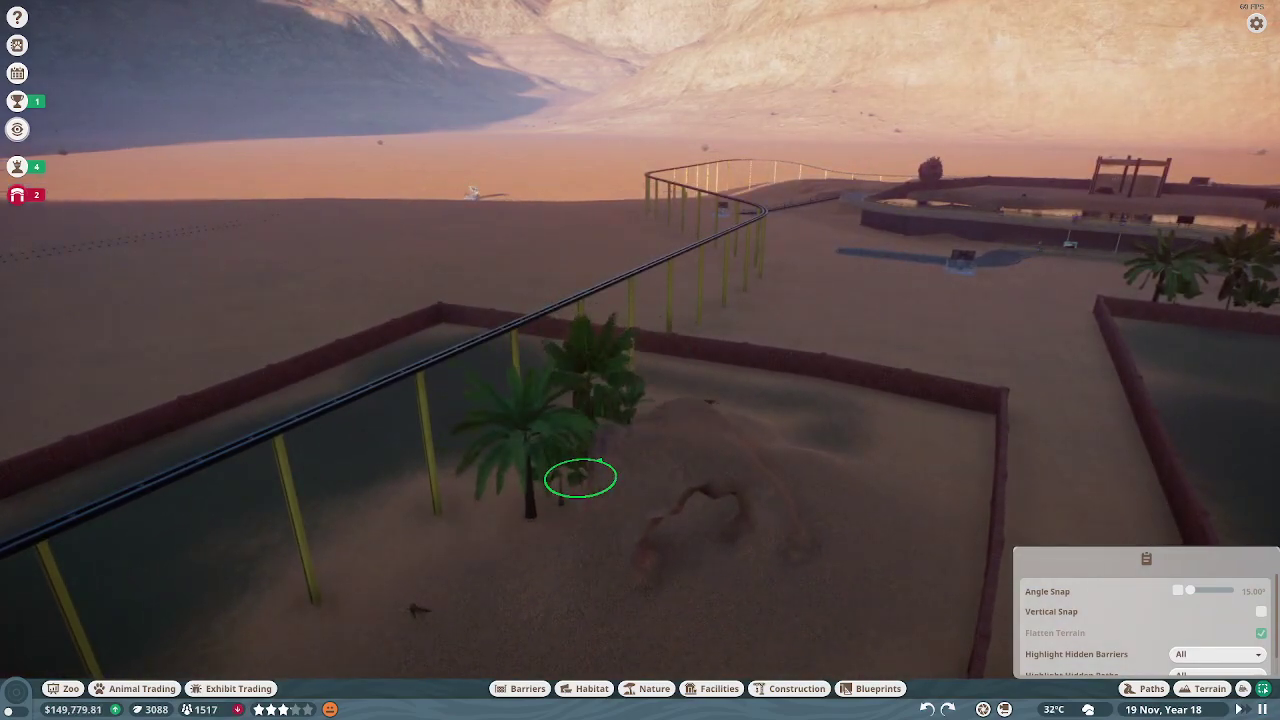
left_click(583, 478)
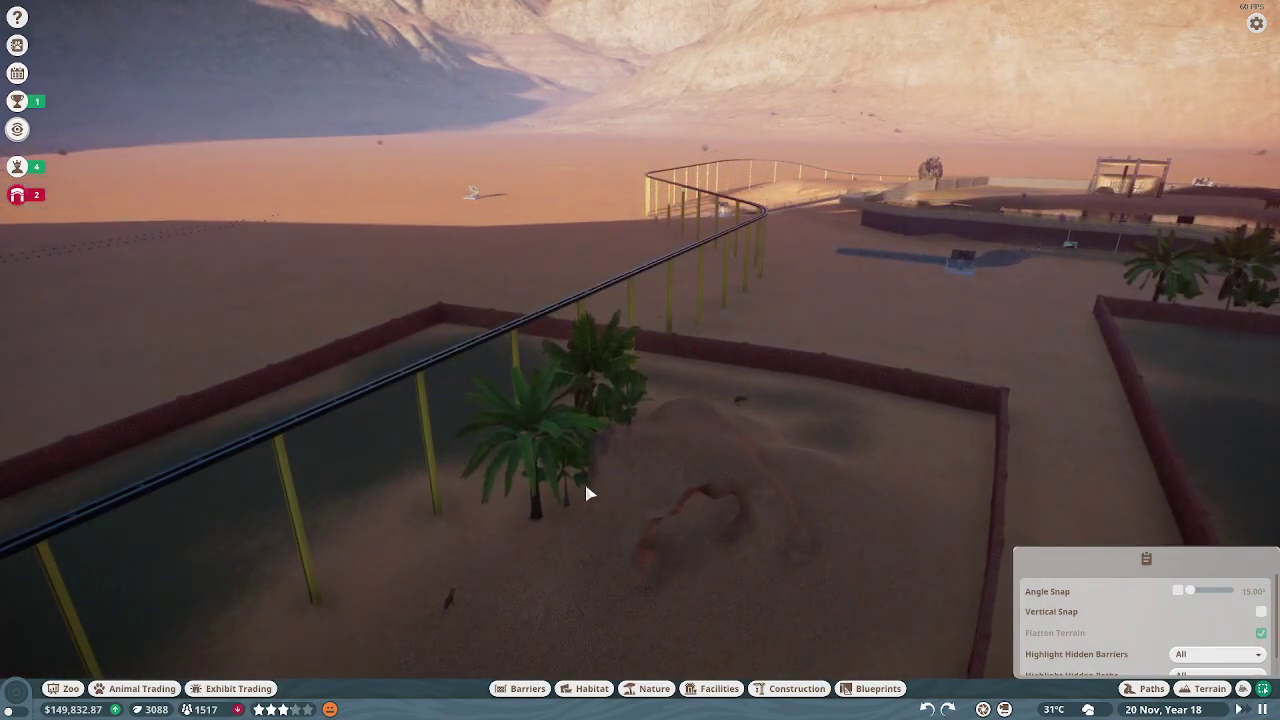
key("Escape")
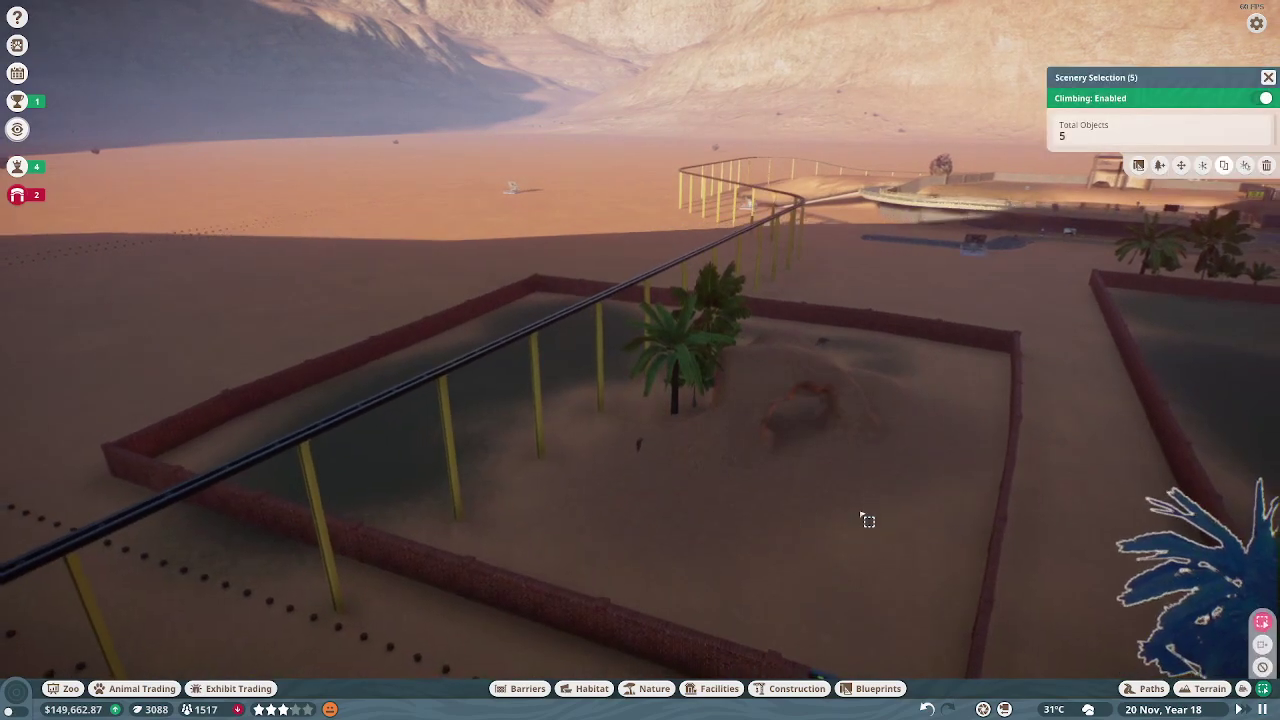
scroll(868, 520, "up", 5)
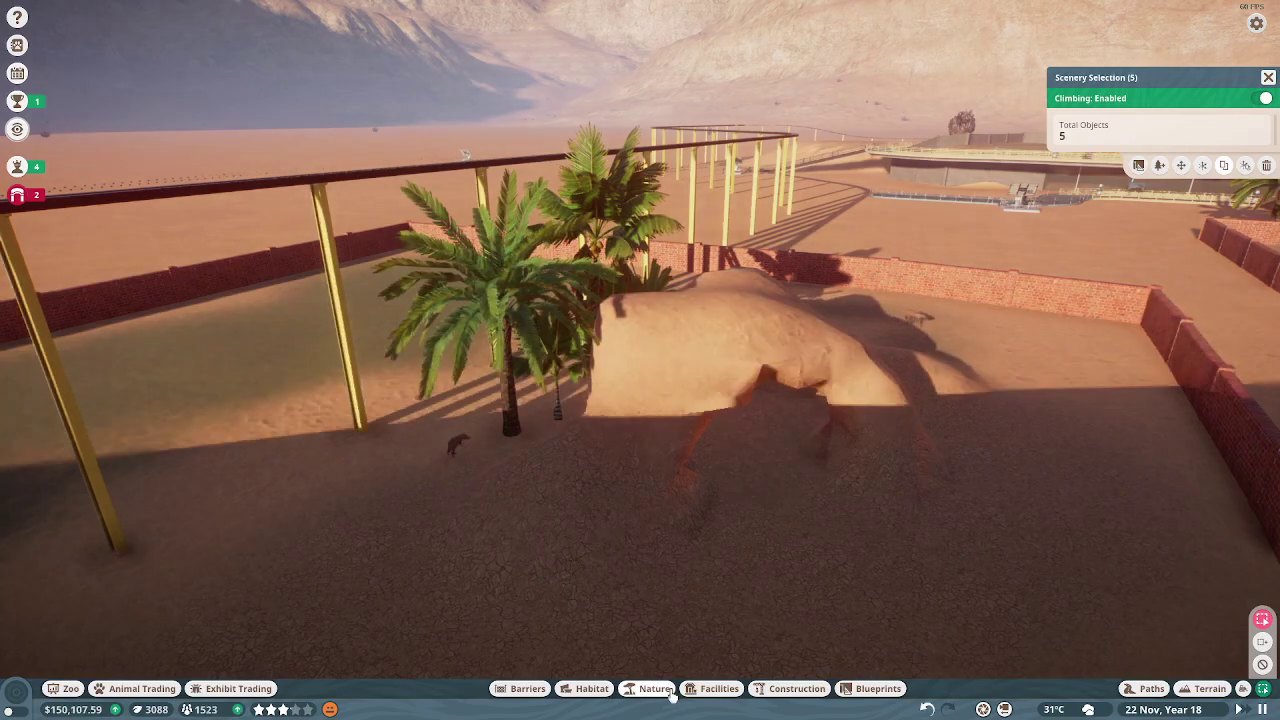
Filter the habitat item list to show only items suited to Spotted Hyena.
left_click(591, 688)
left_click(520, 688)
left_click(591, 688)
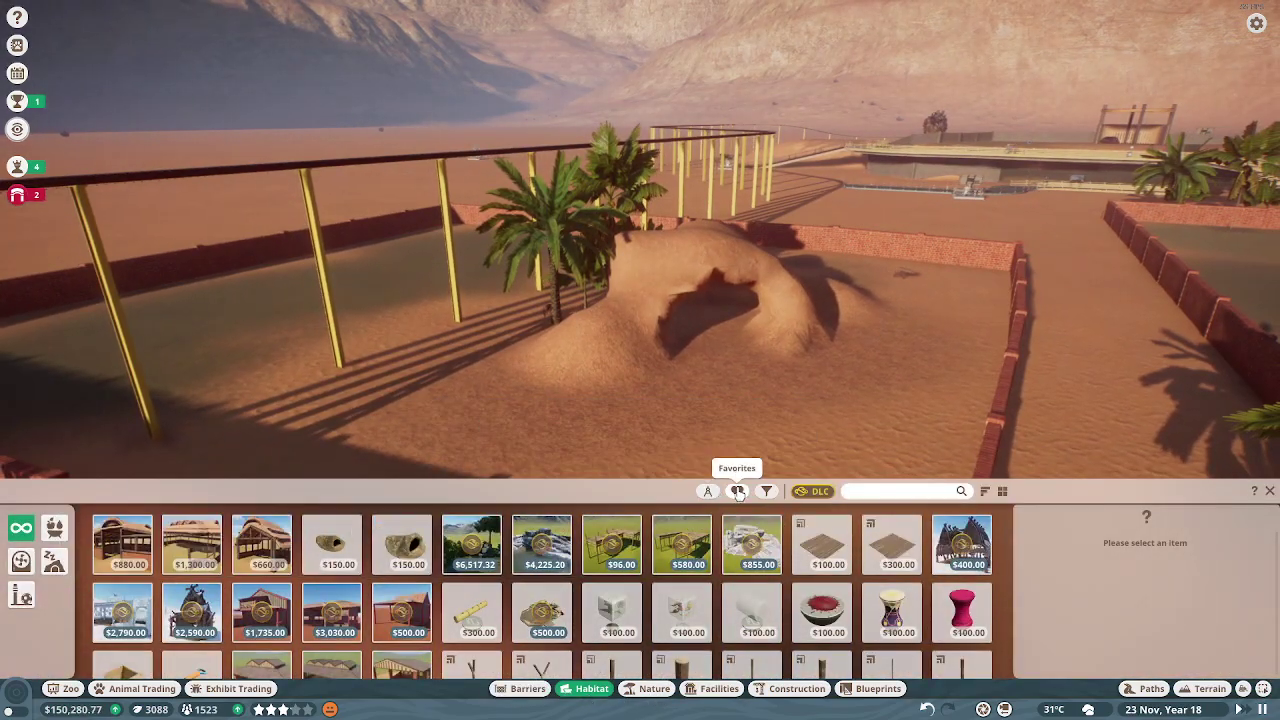
left_click(766, 491)
left_click(660, 385)
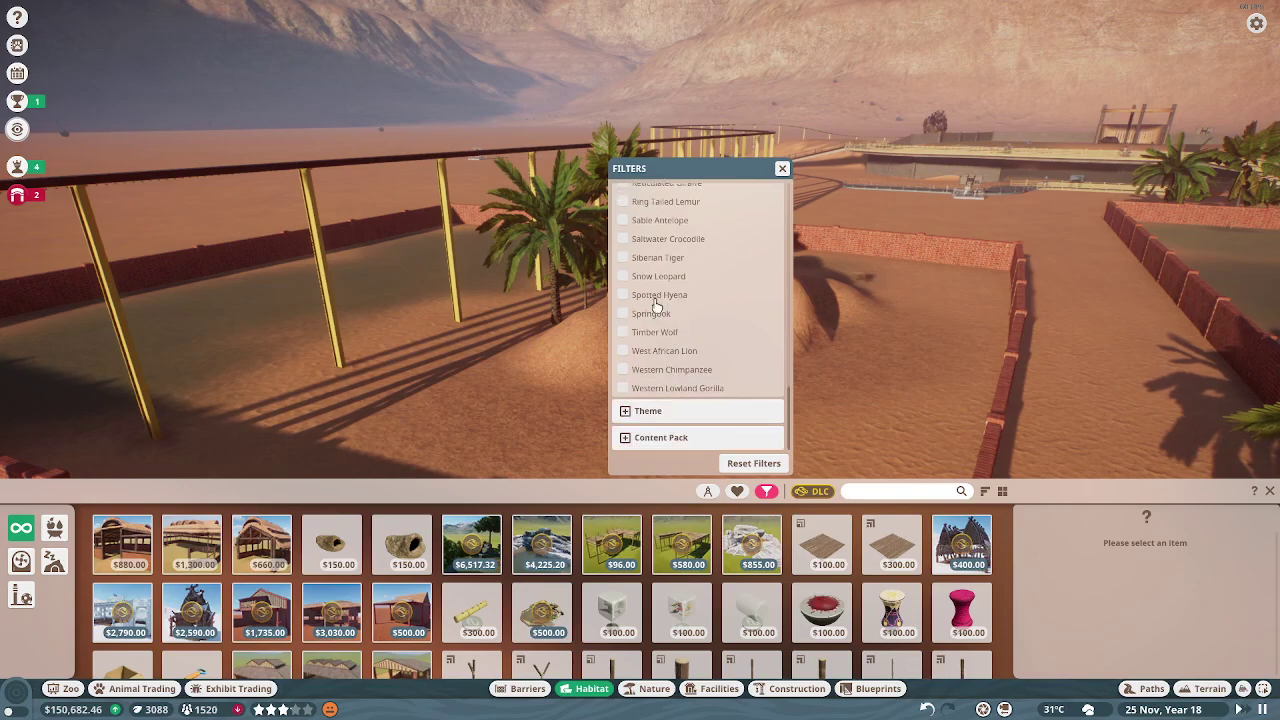
left_click(657, 295)
left_click(782, 168)
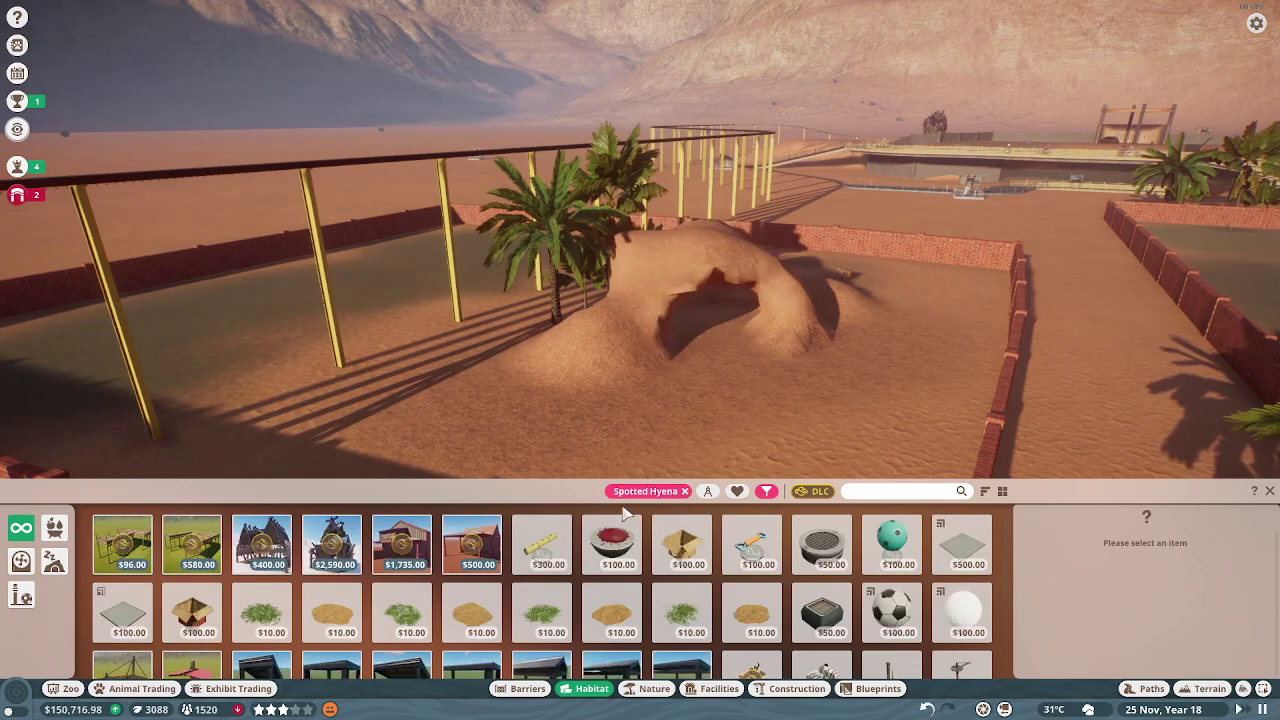
Place a bamboo feeder, another enrichment item, a ball and a water sprinkler in the habitat.
left_click(545, 548)
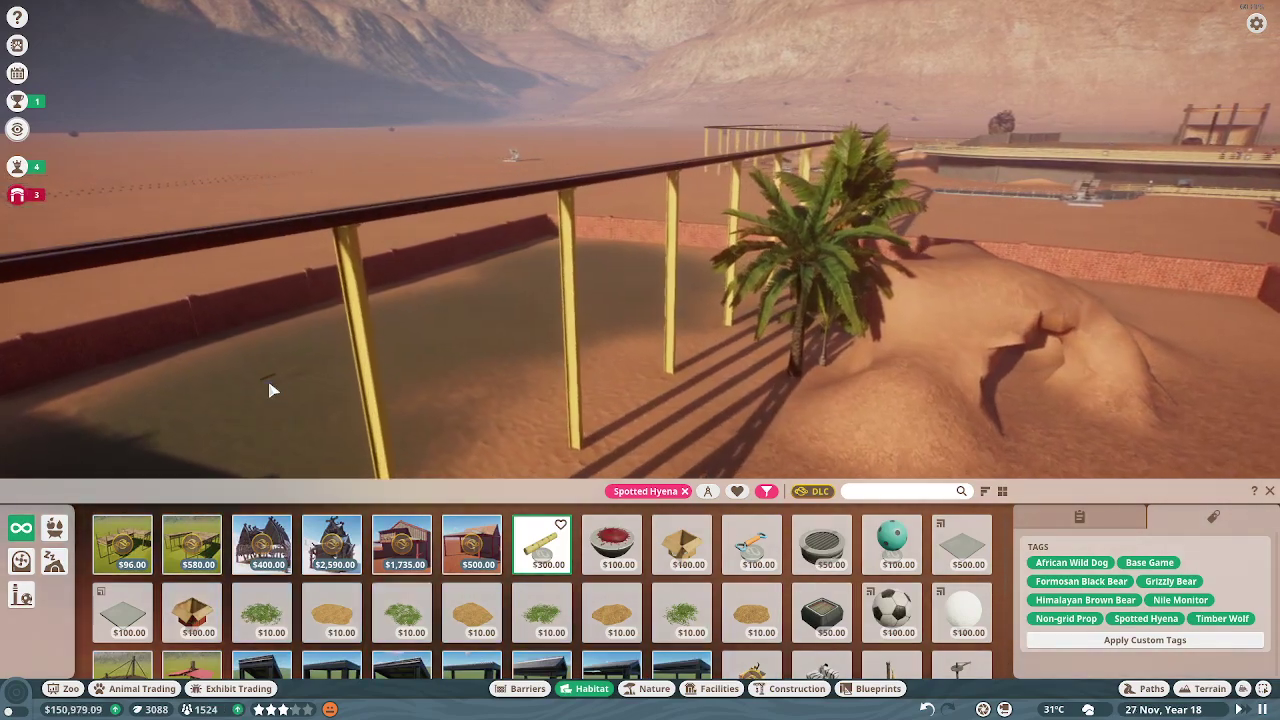
left_click(267, 377)
left_click(753, 548)
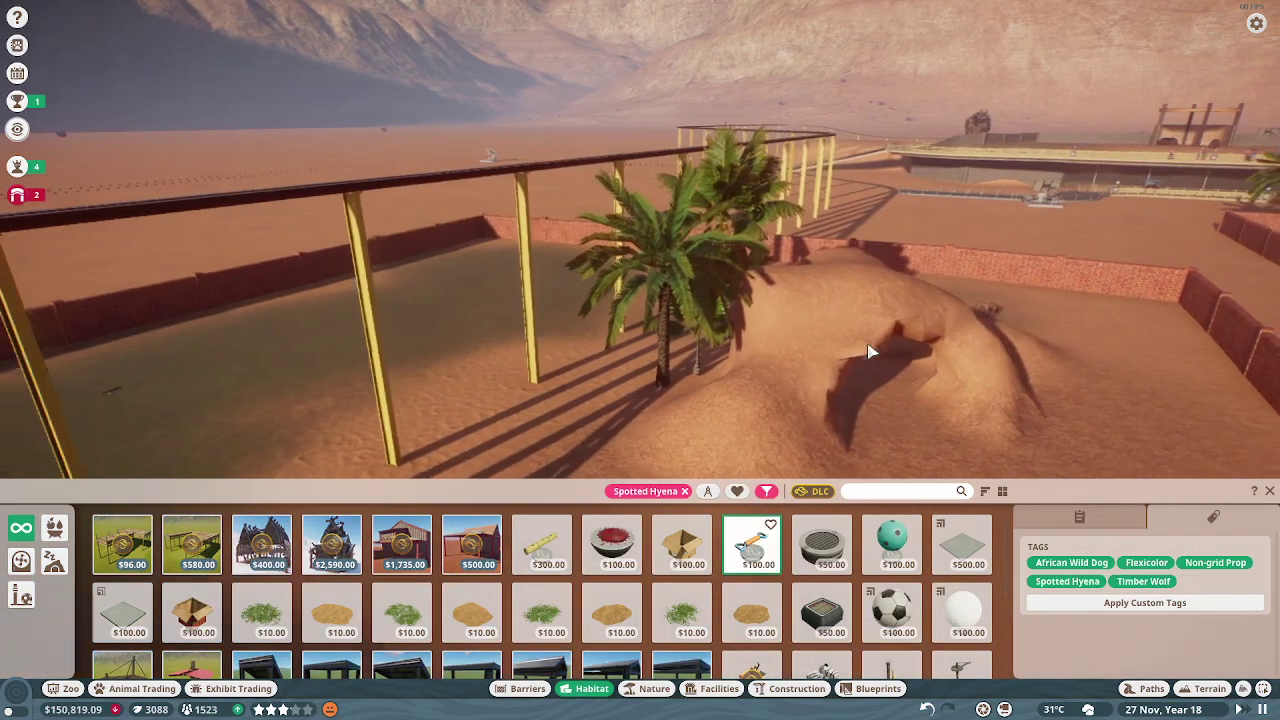
scroll(695, 365, "up", 4)
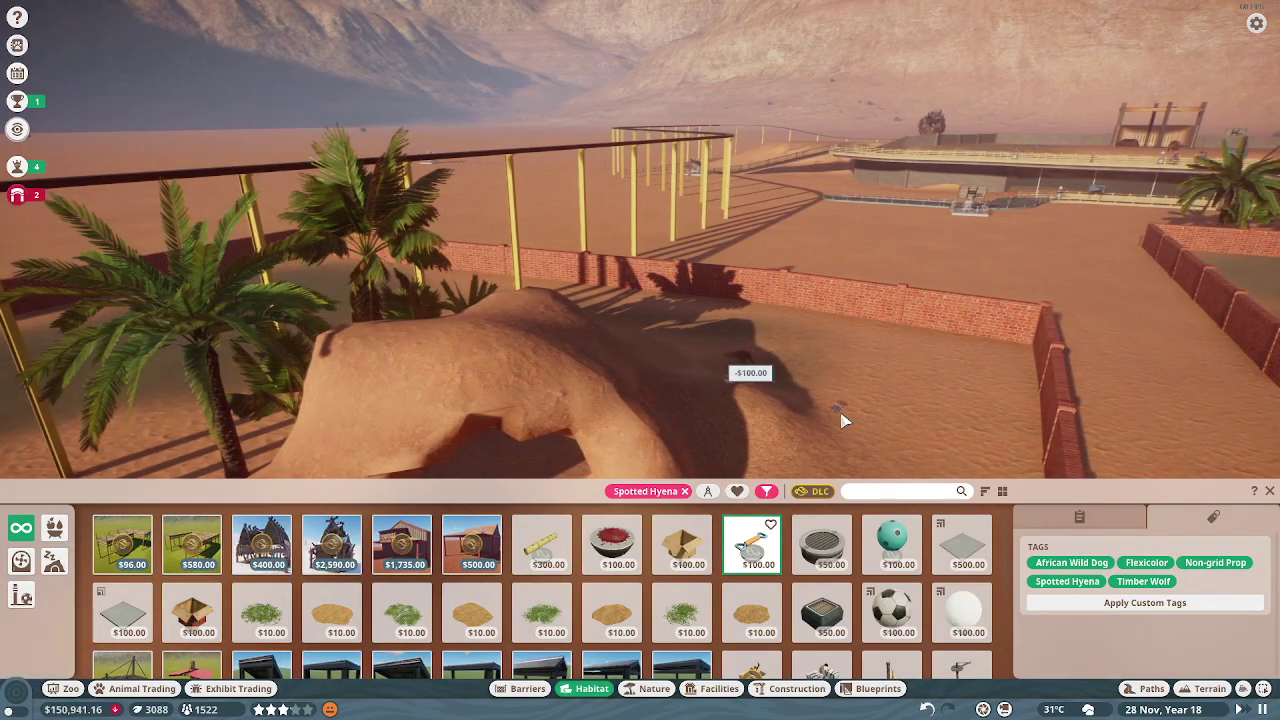
left_click(840, 420)
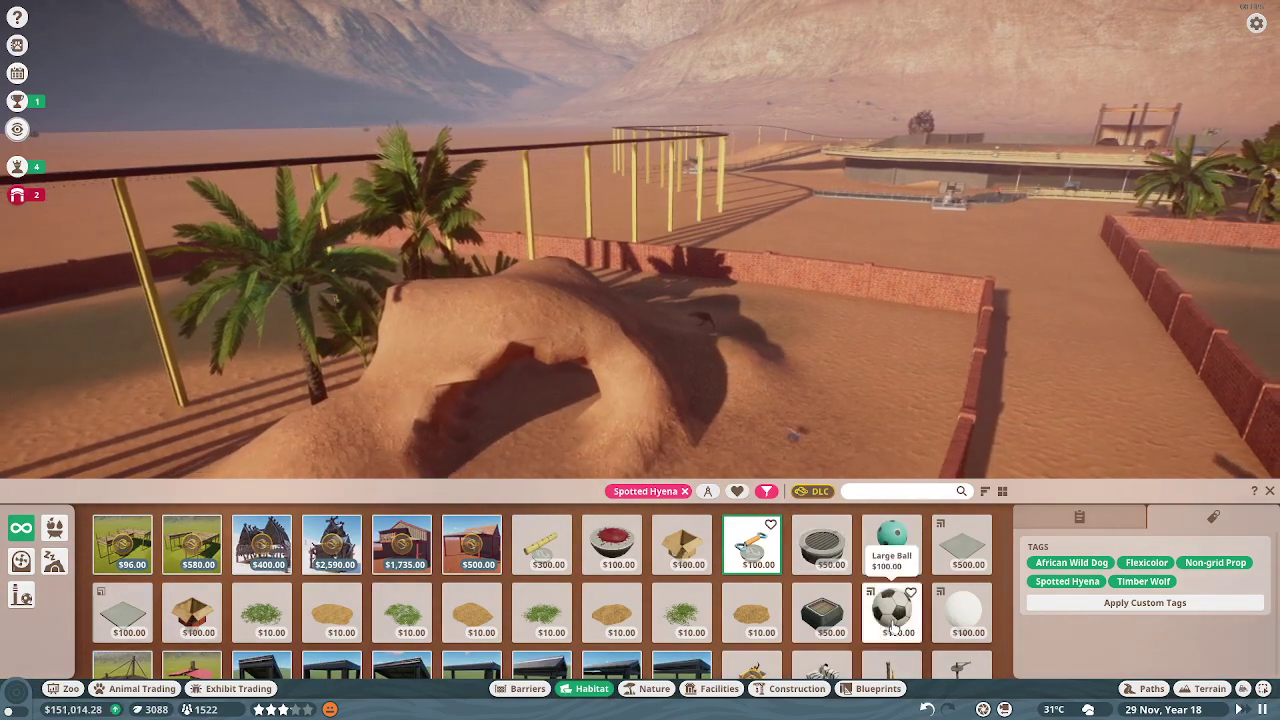
left_click(892, 612)
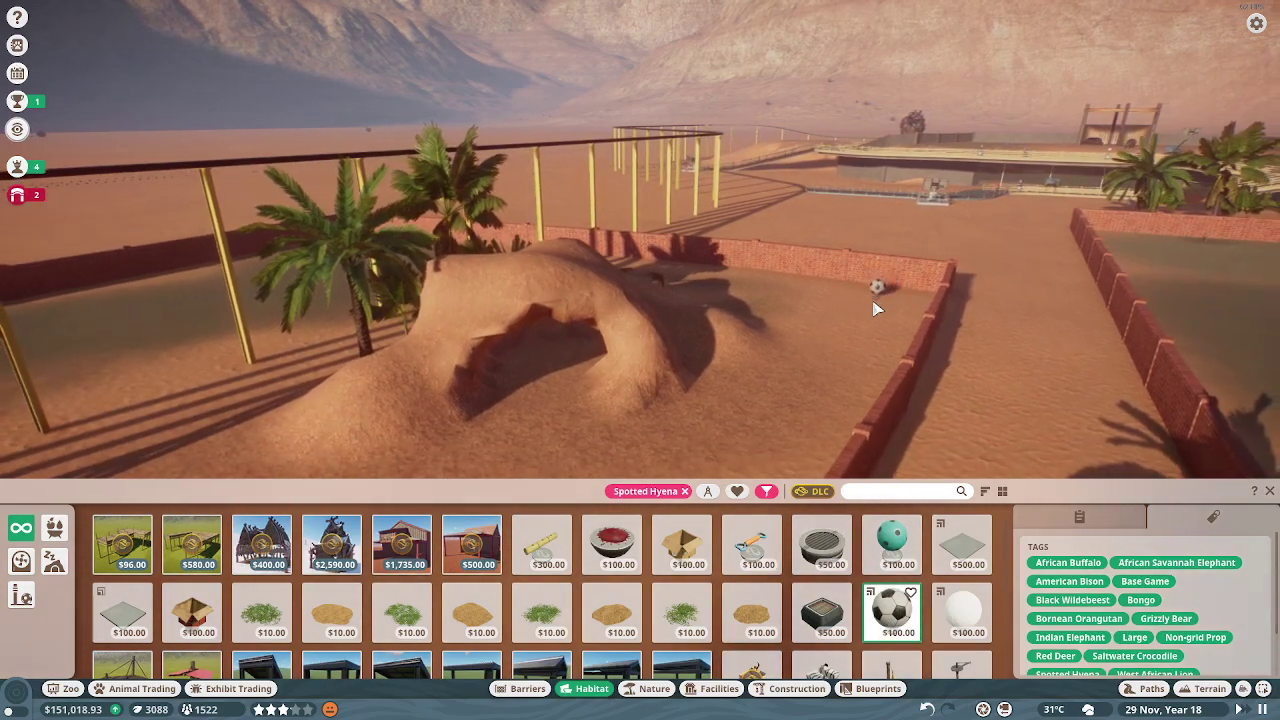
left_click(880, 322)
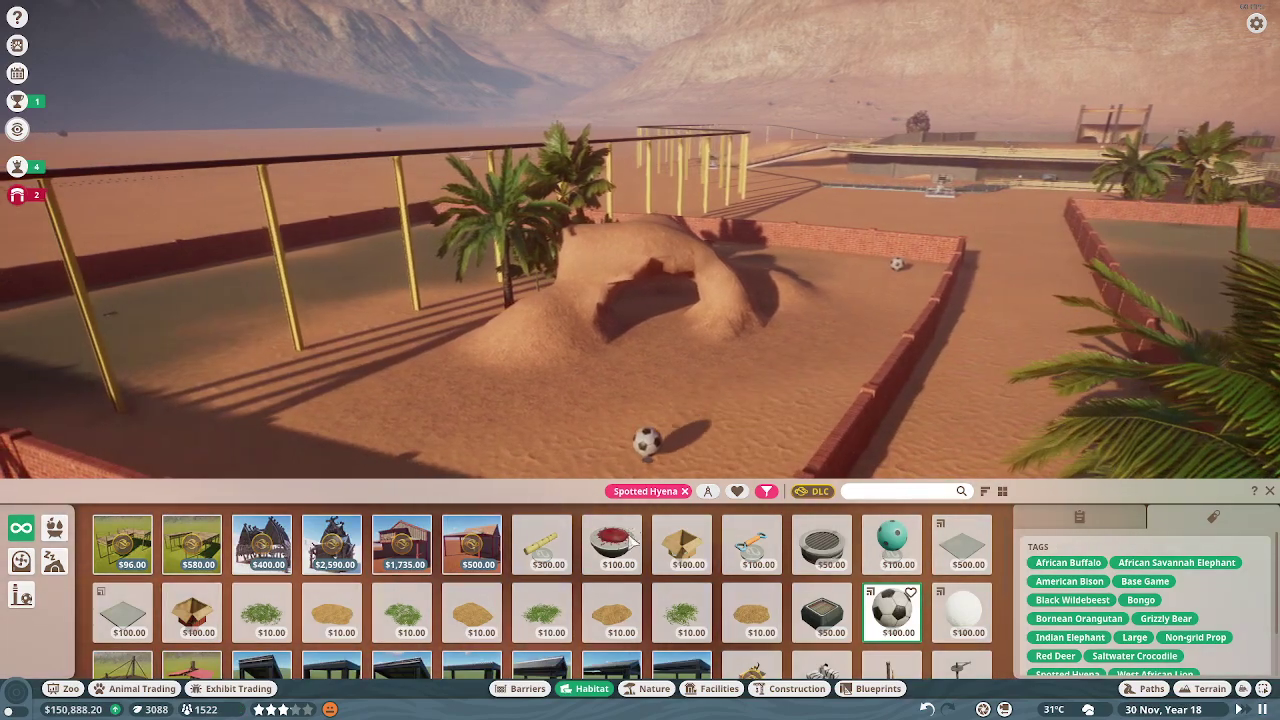
scroll(733, 622, "down", 2)
scroll(600, 610, "down", 2)
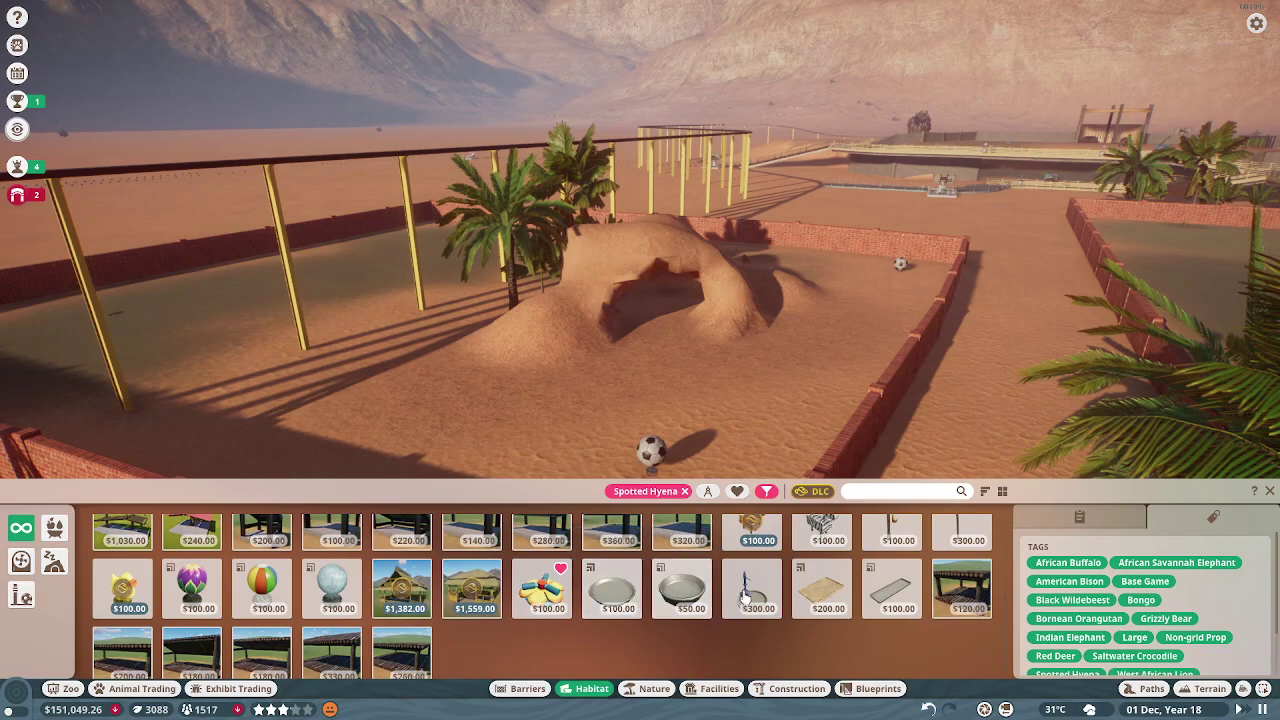
left_click(751, 588)
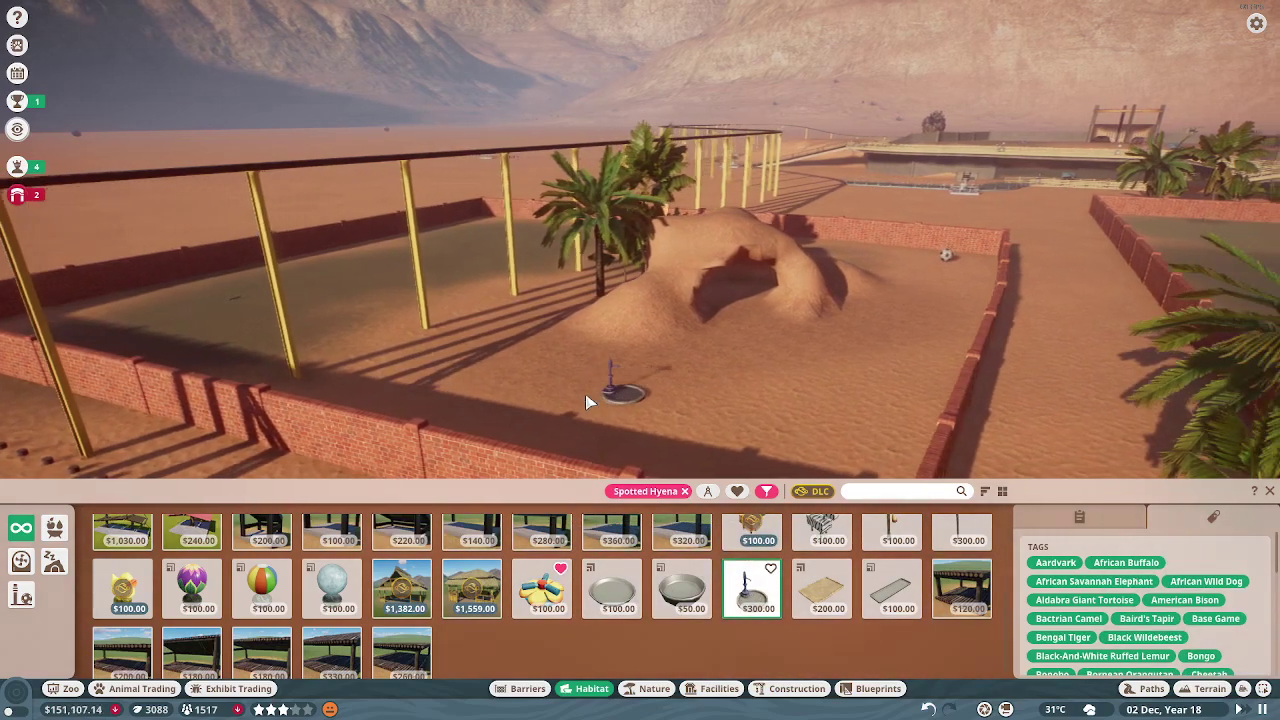
left_click(357, 384)
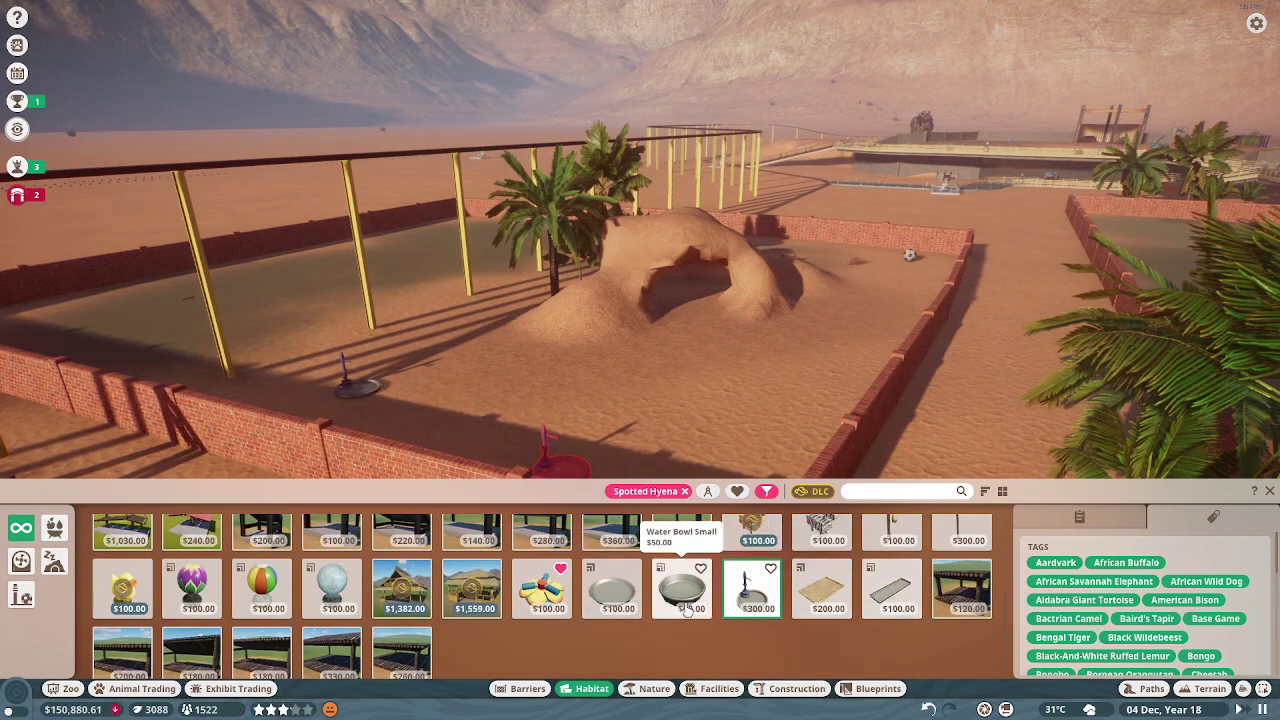
scroll(700, 590, "up", 2)
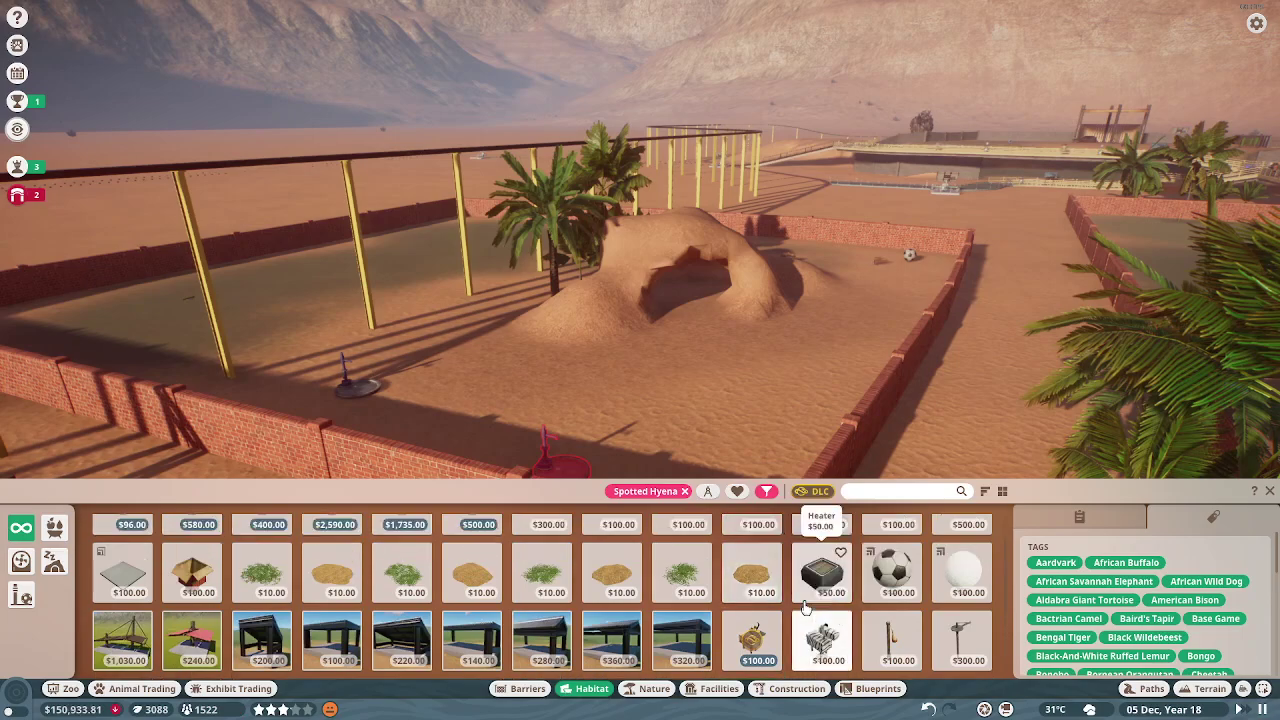
scroll(785, 540, "up", 2)
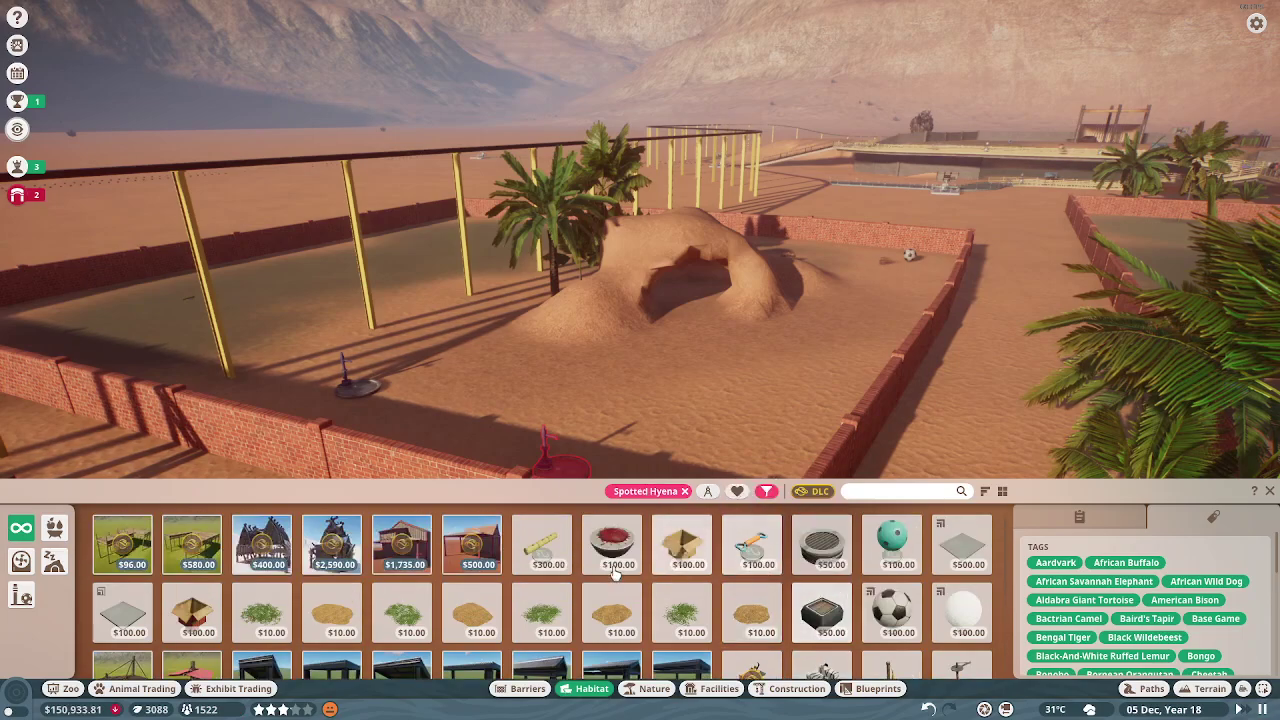
Place the $500 Food Tray Large along the hyena habitat's front wall.
left_click(962, 544)
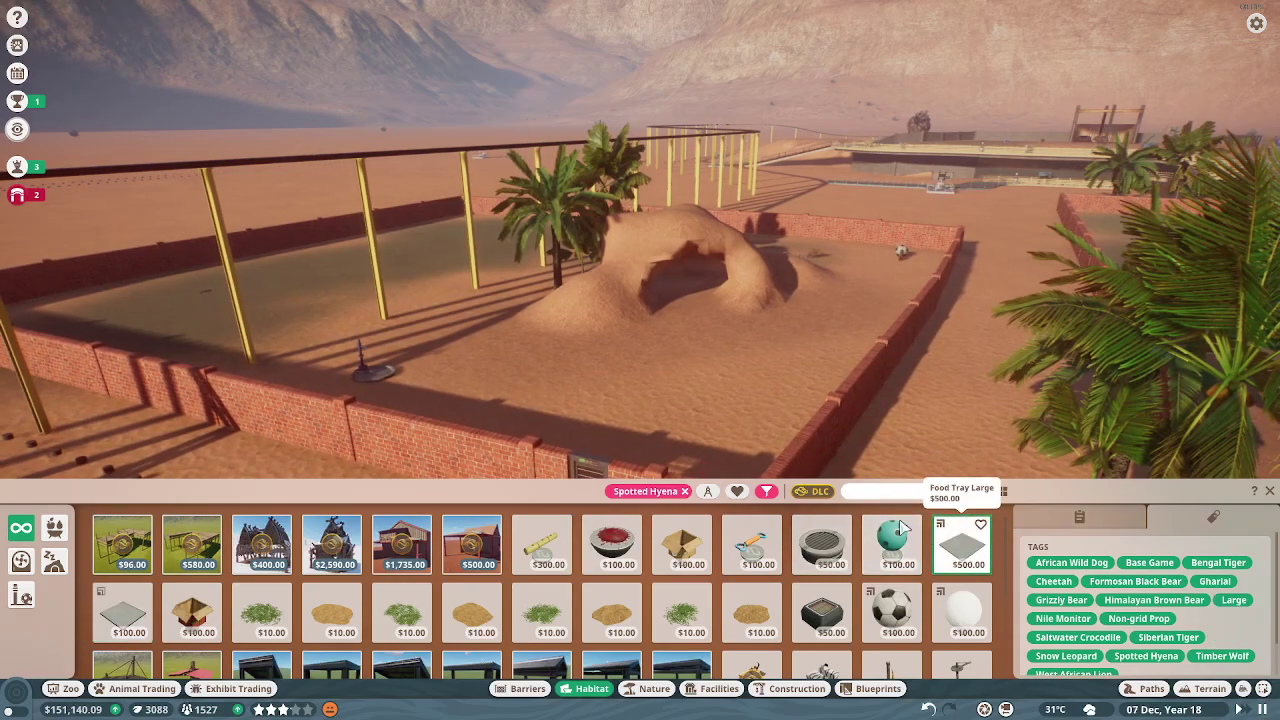
left_click(515, 418)
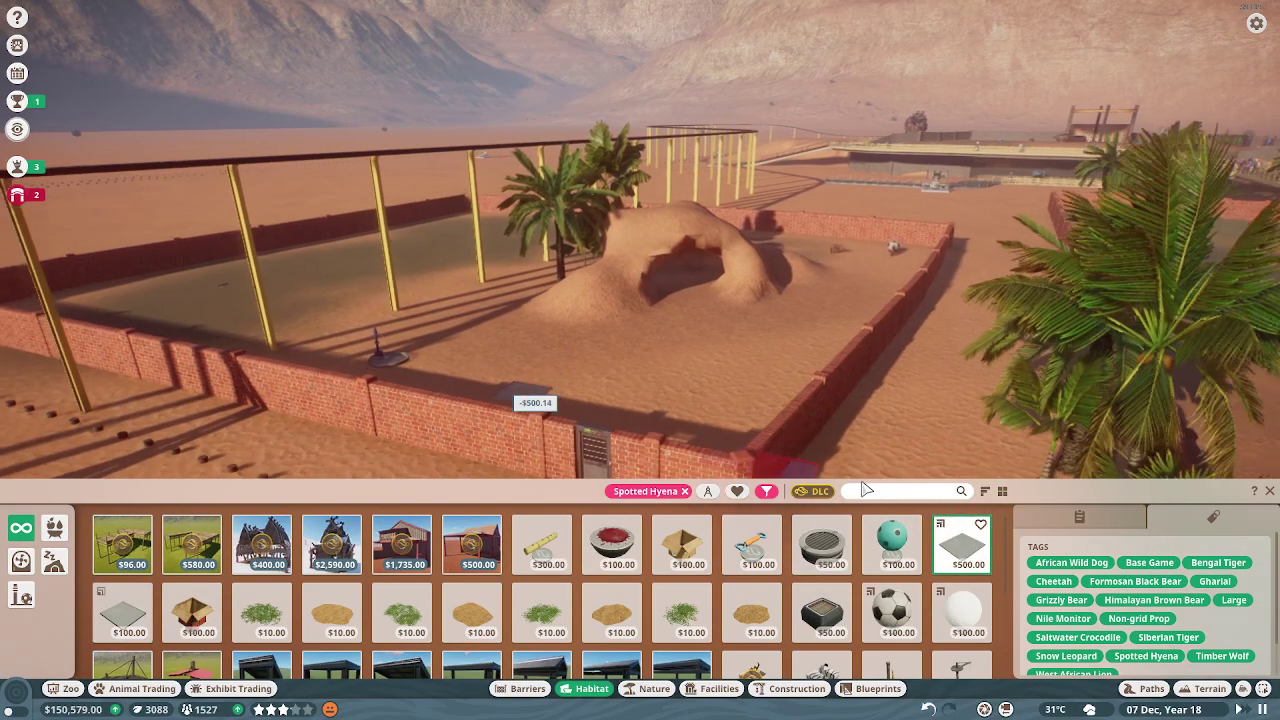
scroll(515, 418, "down", 2)
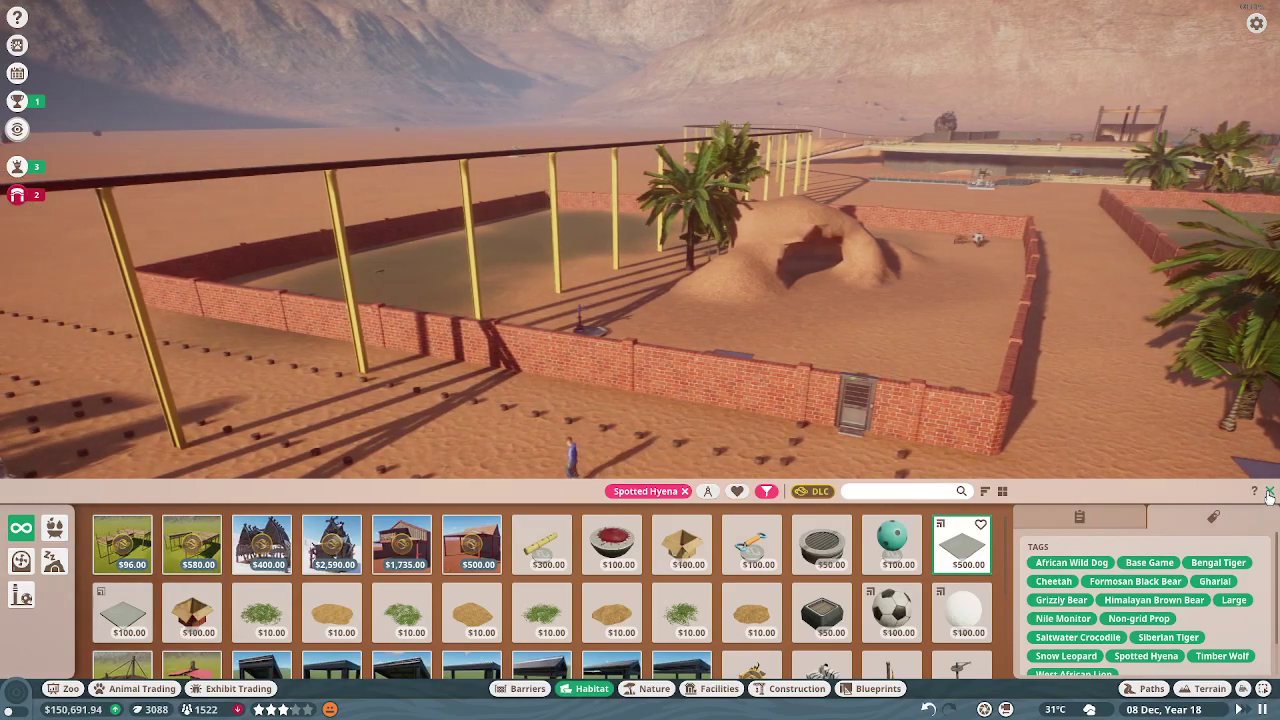
key("Escape")
scroll(735, 400, "up", 2)
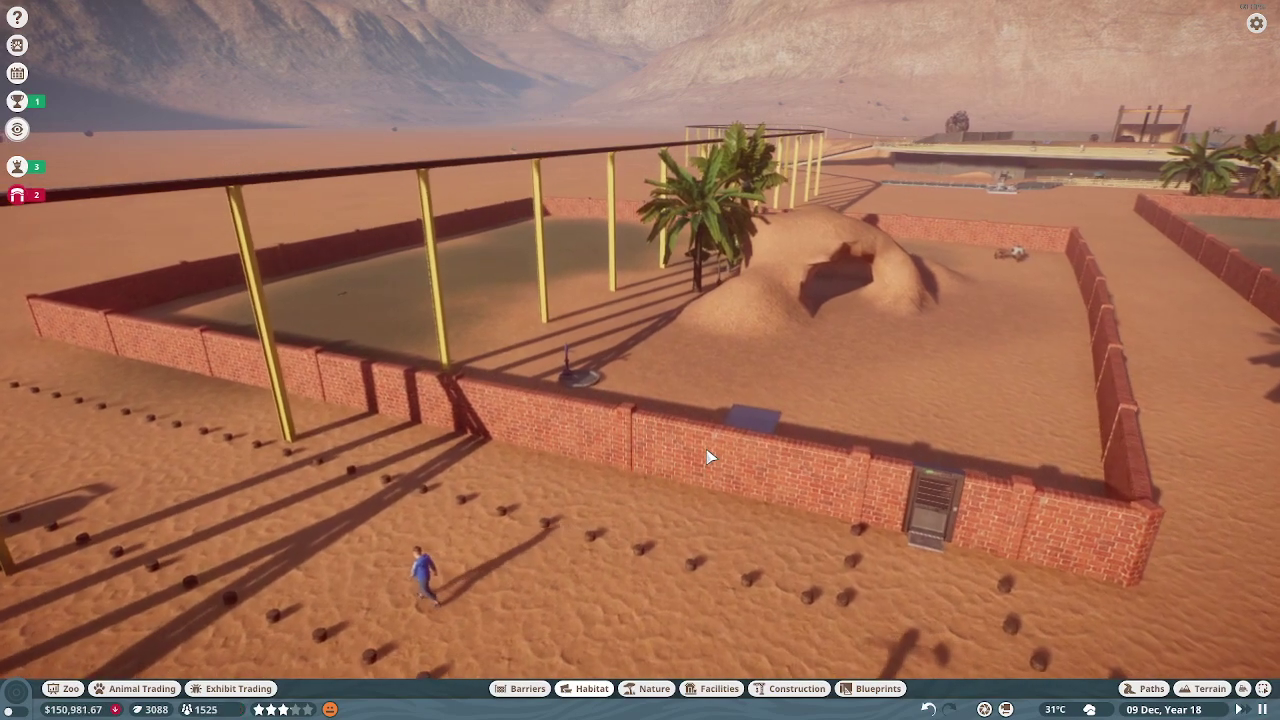
Convert the selected front brick wall segments of Imarogbe's enclosure to a glass barrier.
left_click(645, 430)
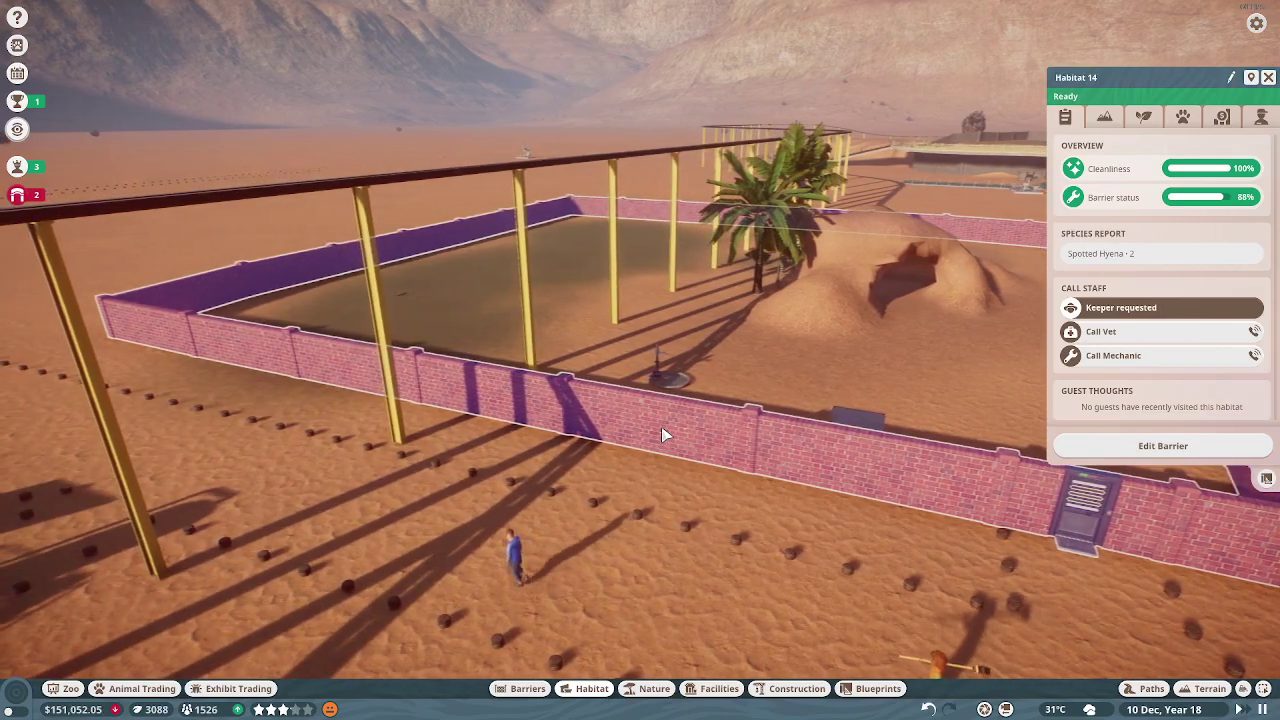
double_click(668, 430)
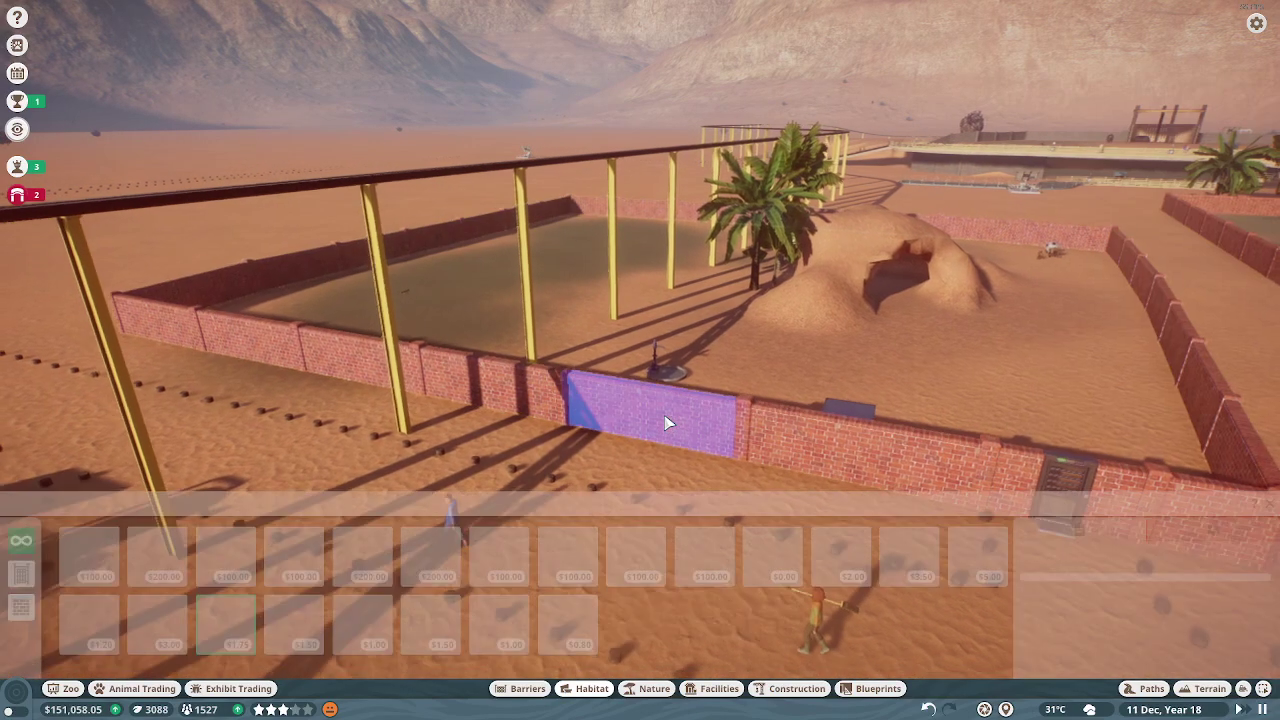
left_click(793, 407)
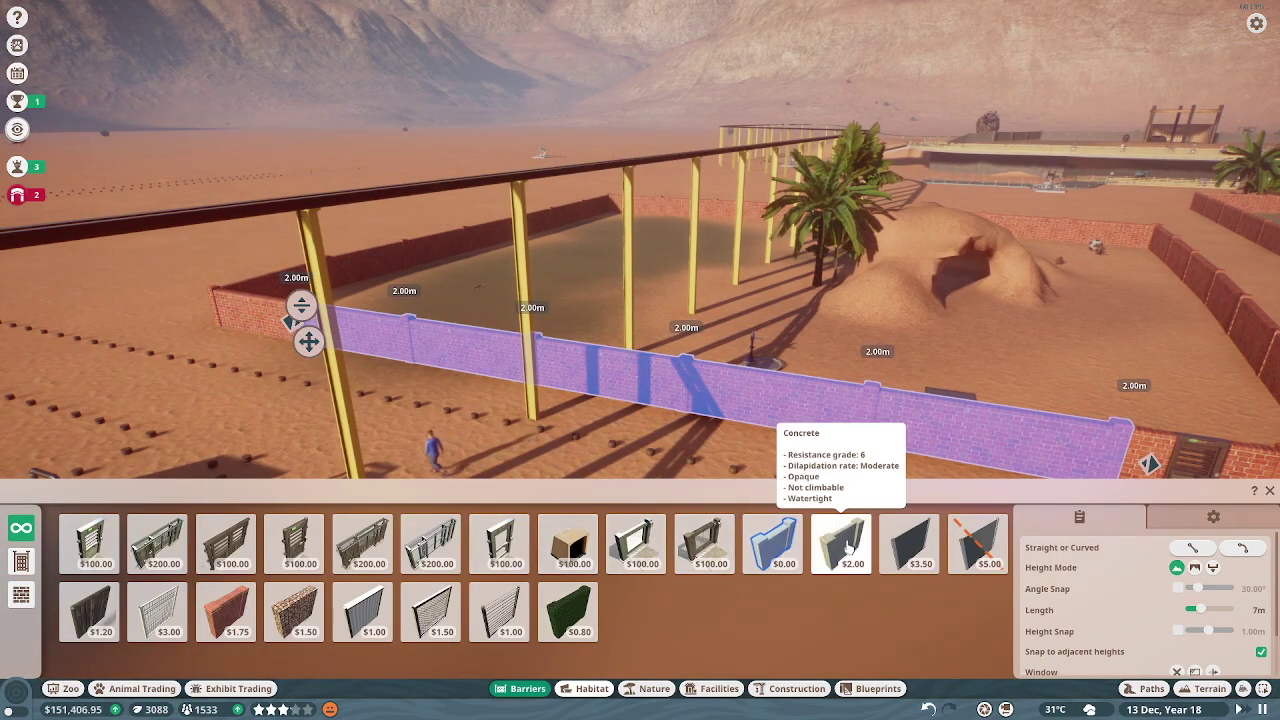
left_click(911, 545)
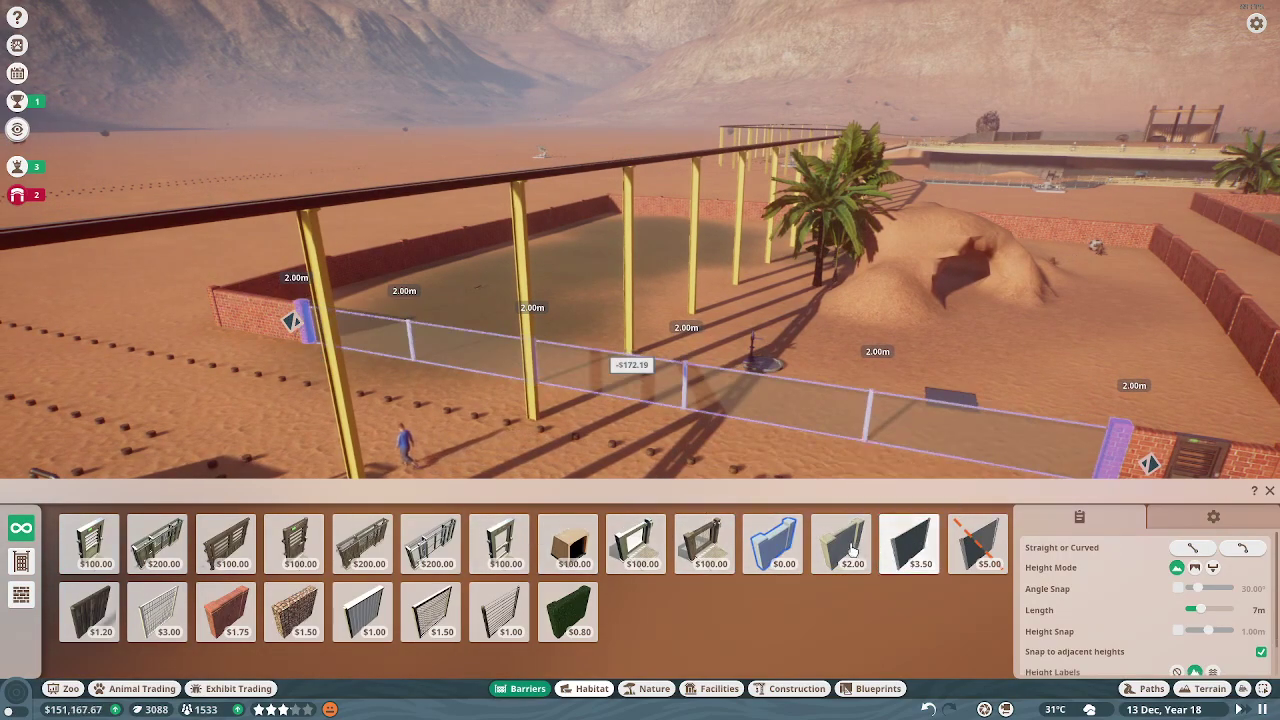
left_click(1270, 491)
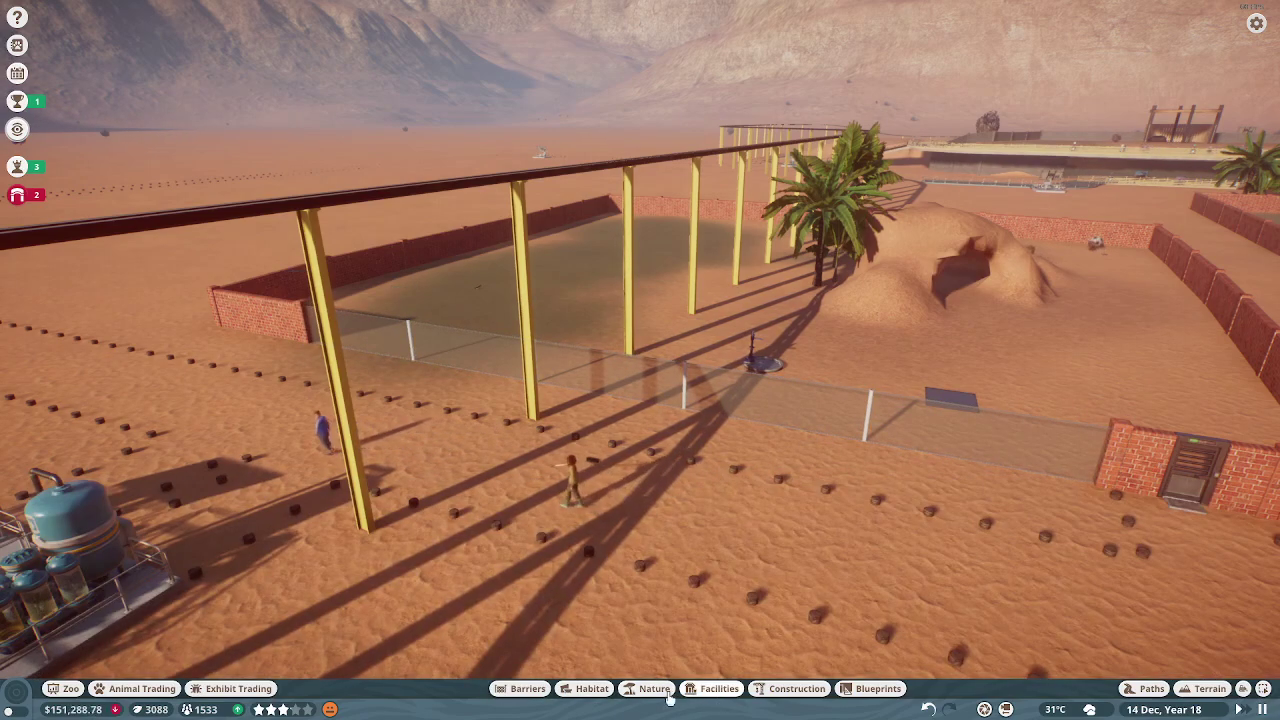
Place Donation Boxes on the path beside the hyena habitat's glass front.
left_click(710, 690)
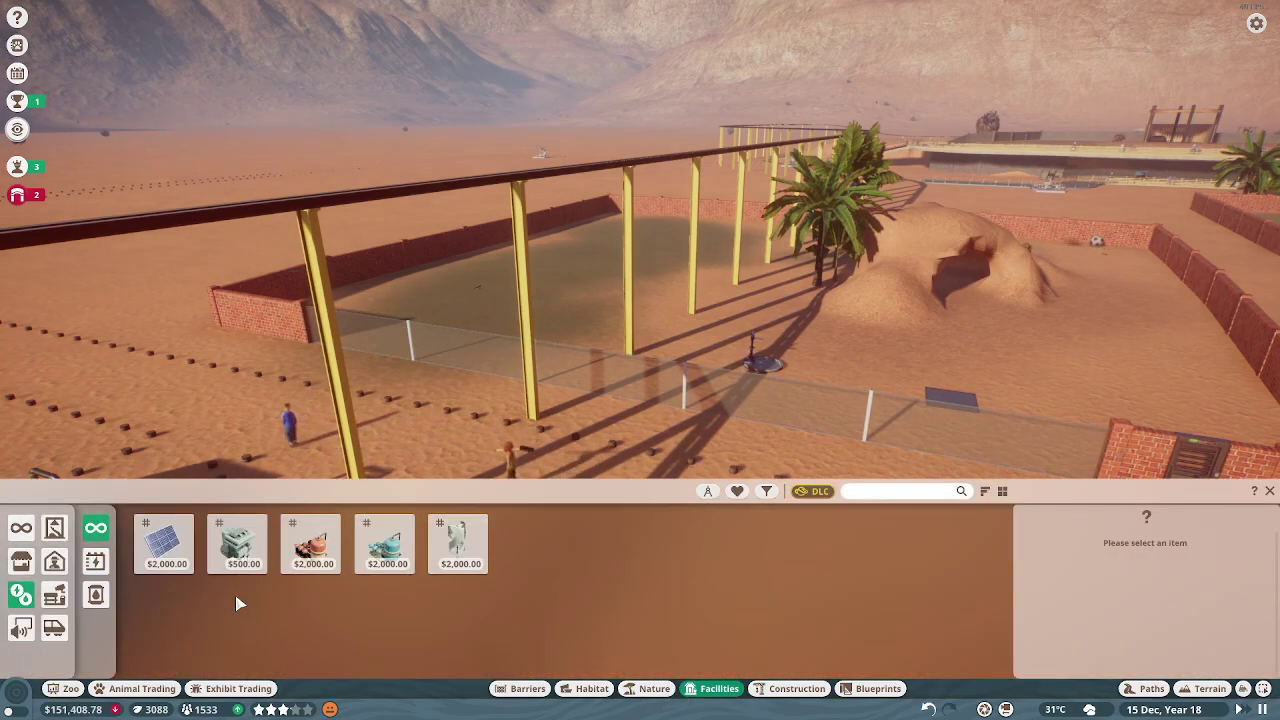
left_click(95, 527)
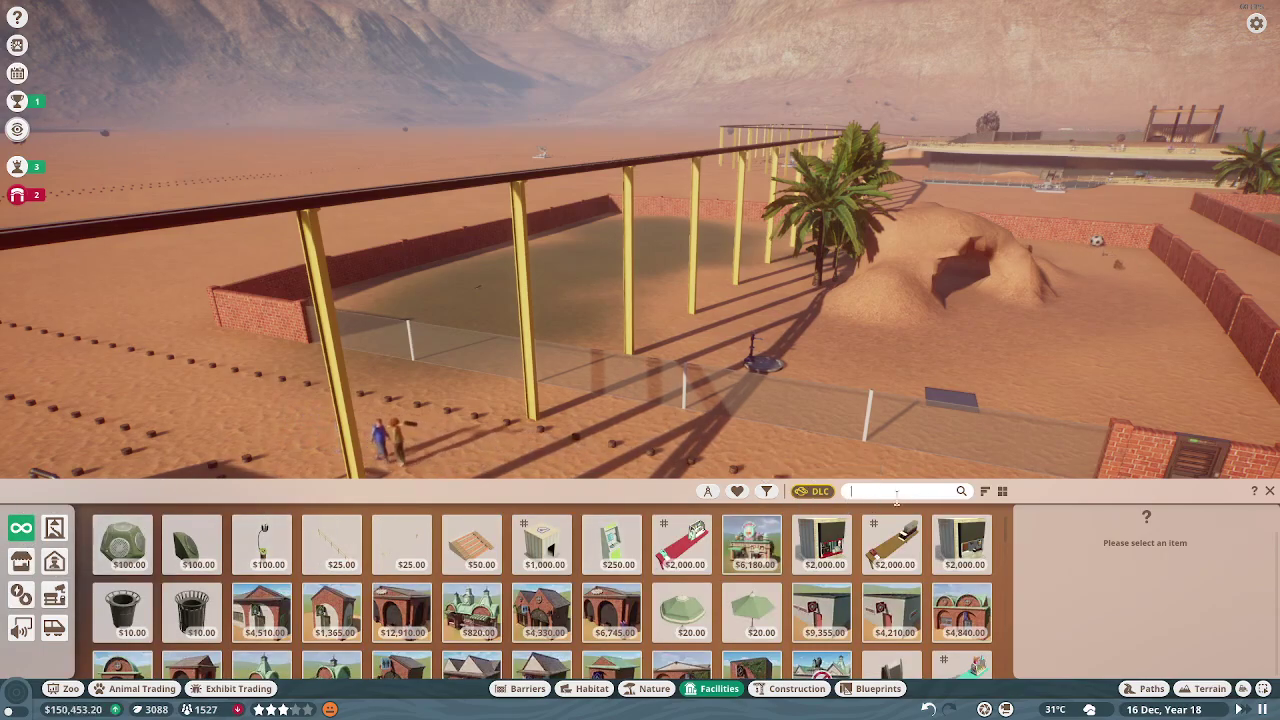
type("don")
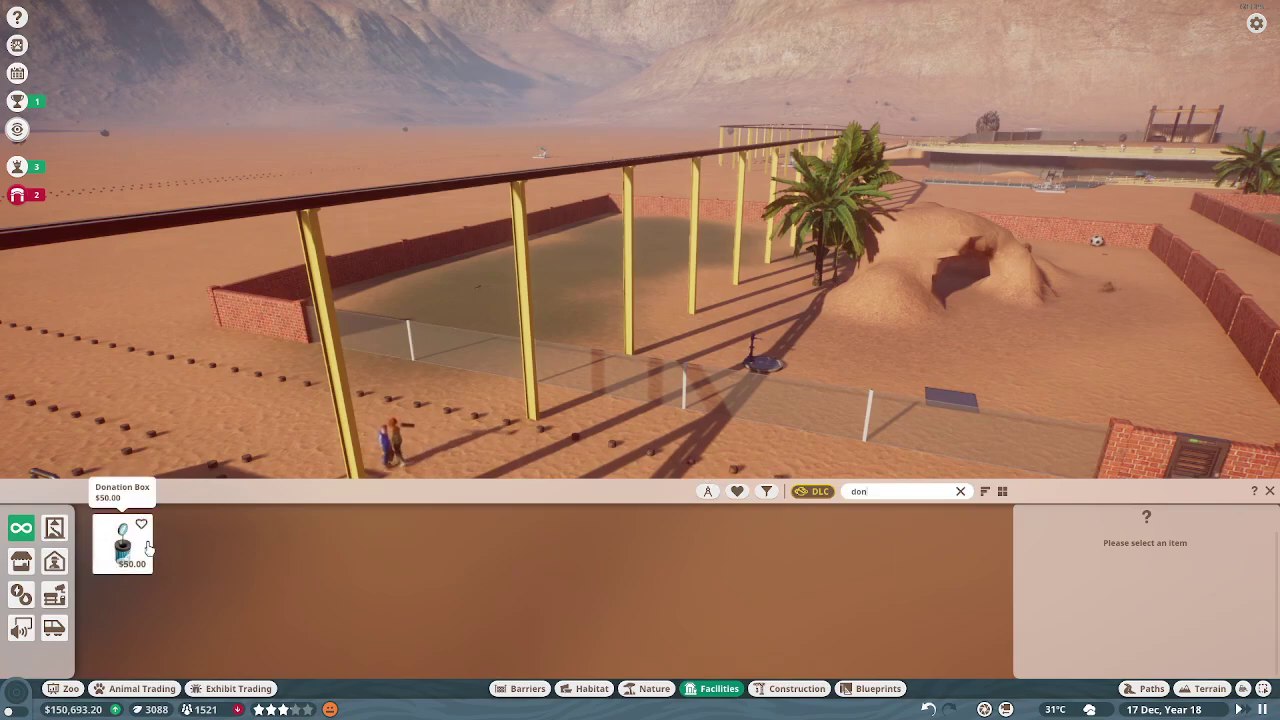
left_click(147, 545)
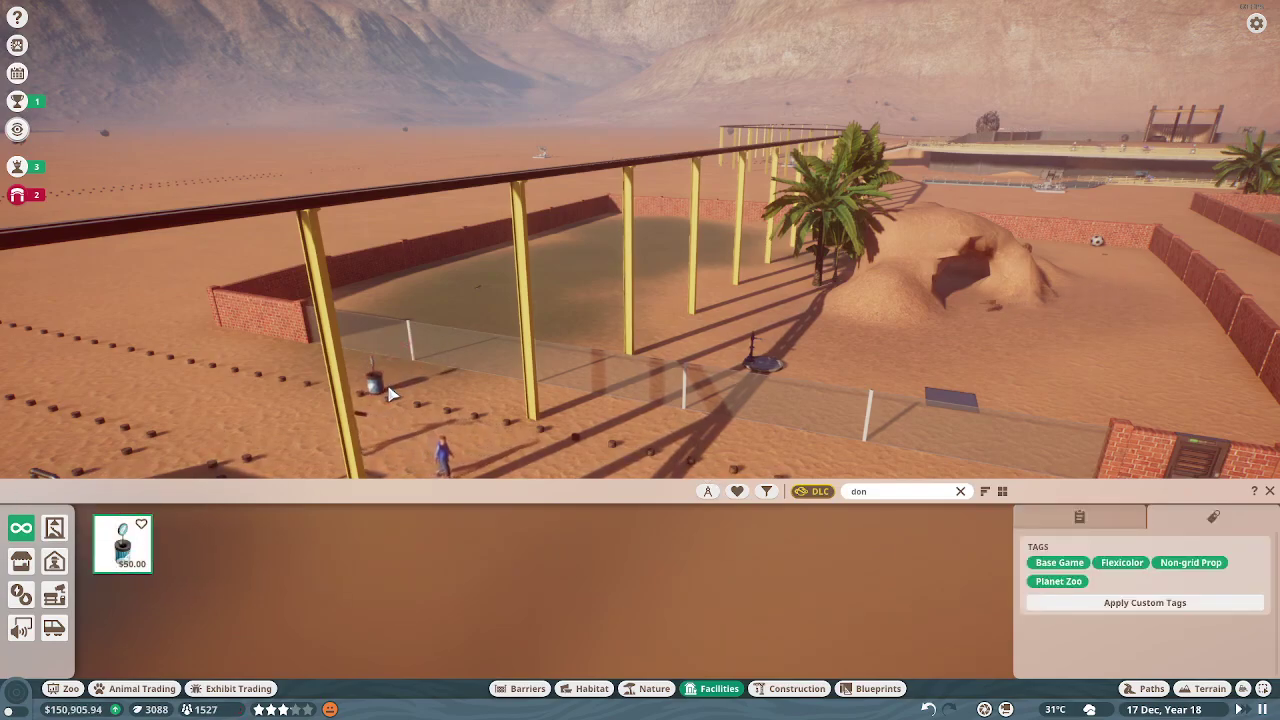
left_click(390, 392)
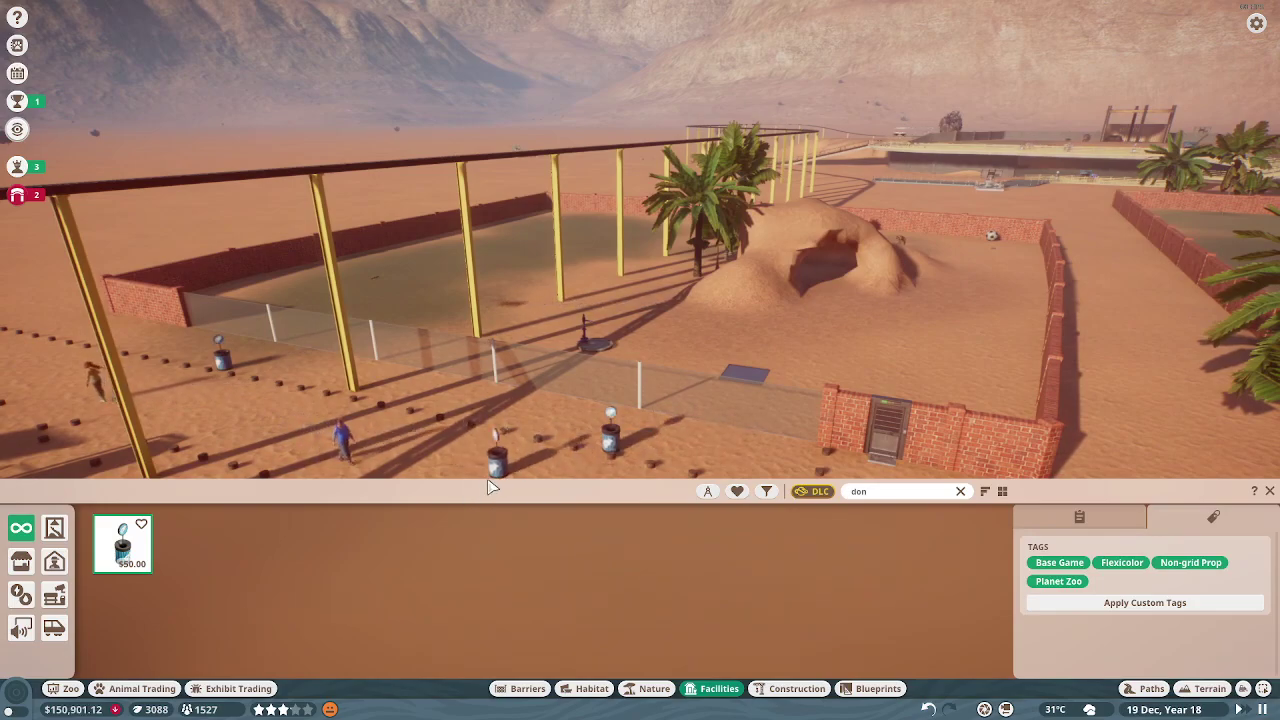
key("Escape")
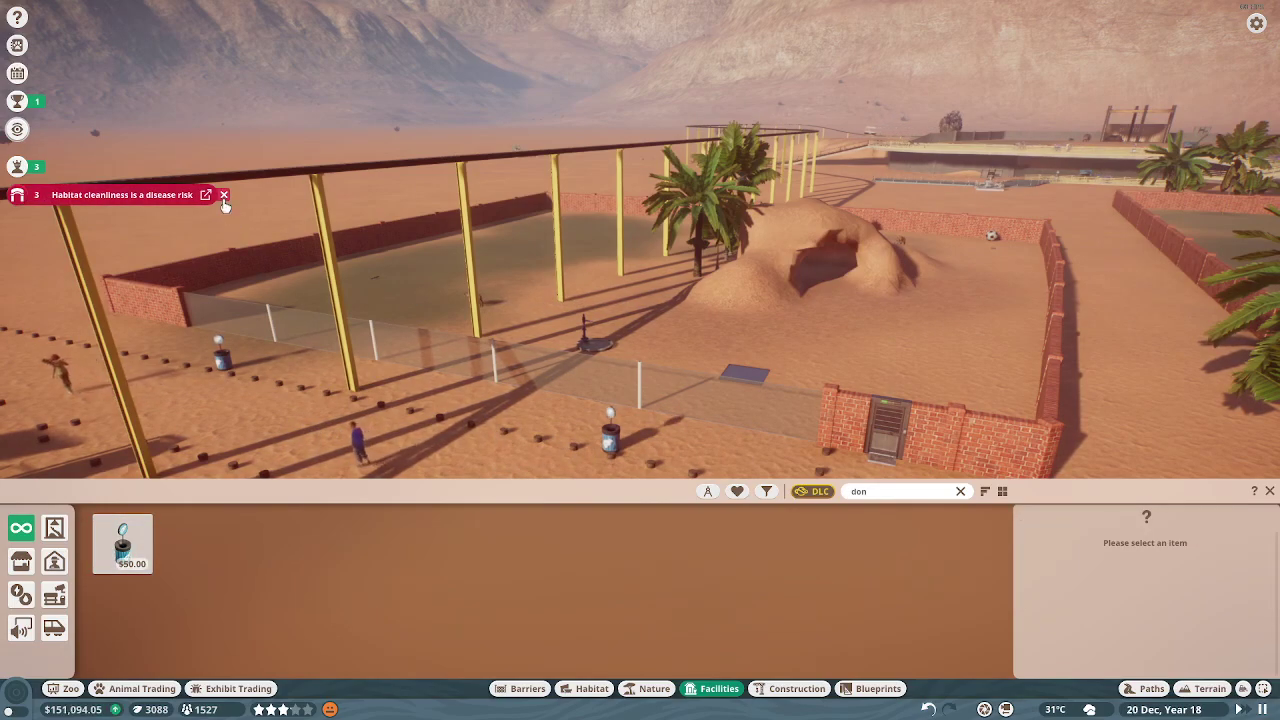
key("q")
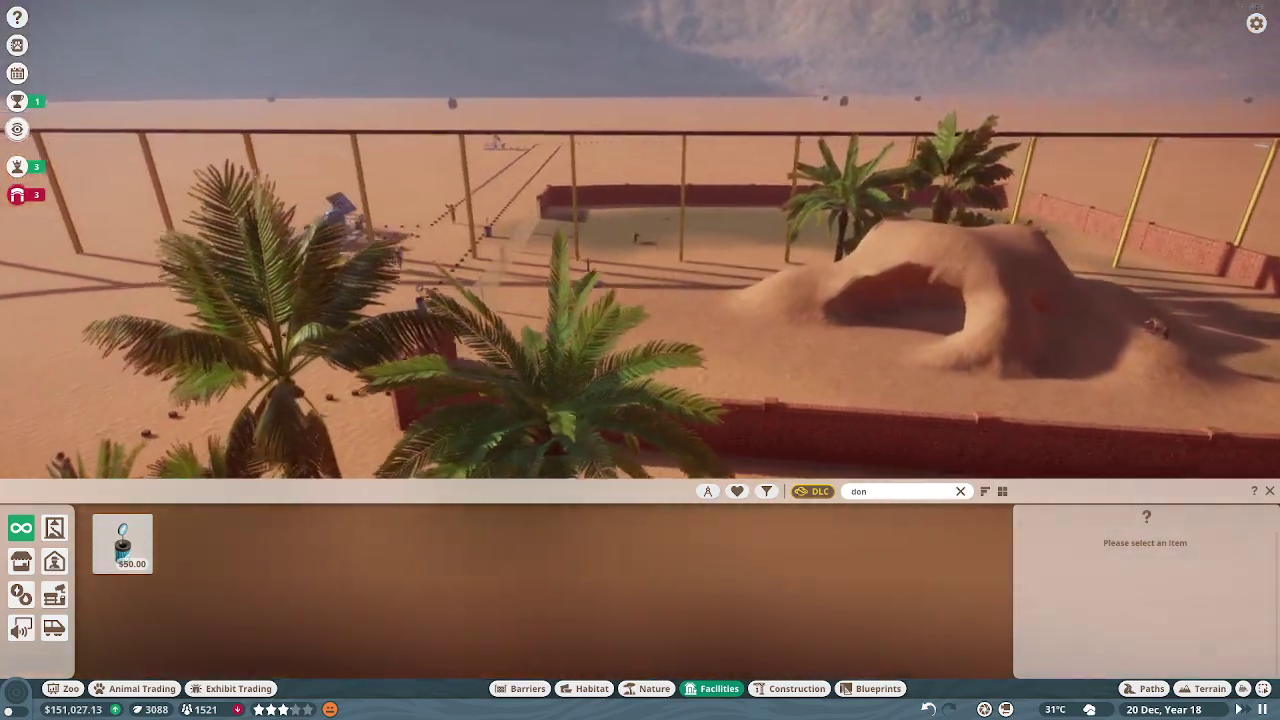
key("q")
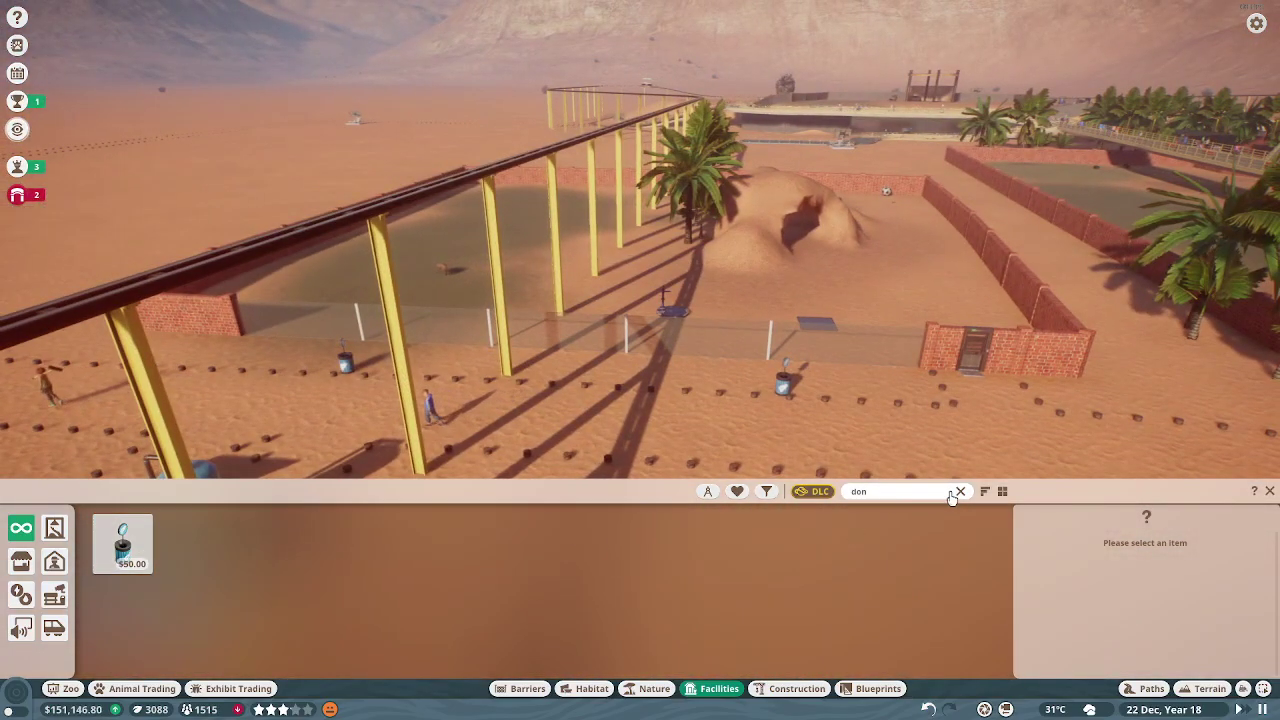
Place a Habitat Education Stand and an educational speaker outside the glass front.
key("BackSpace")
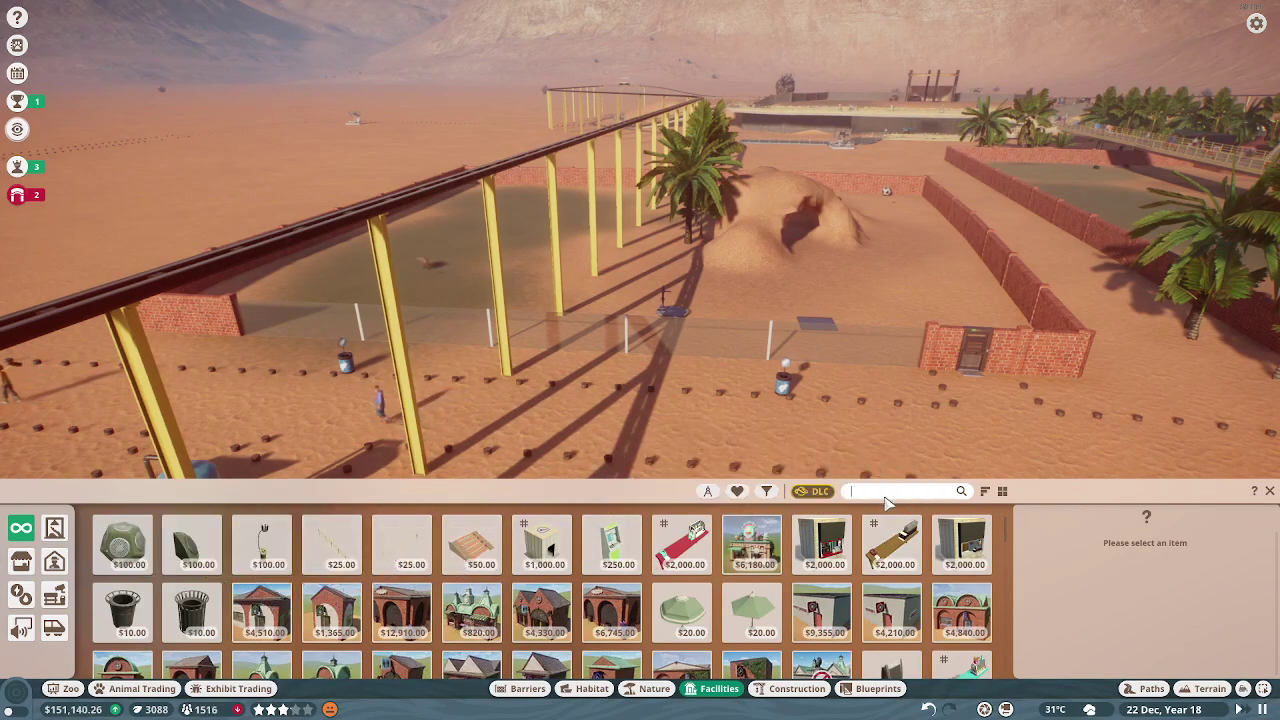
type("ed")
left_click(262, 612)
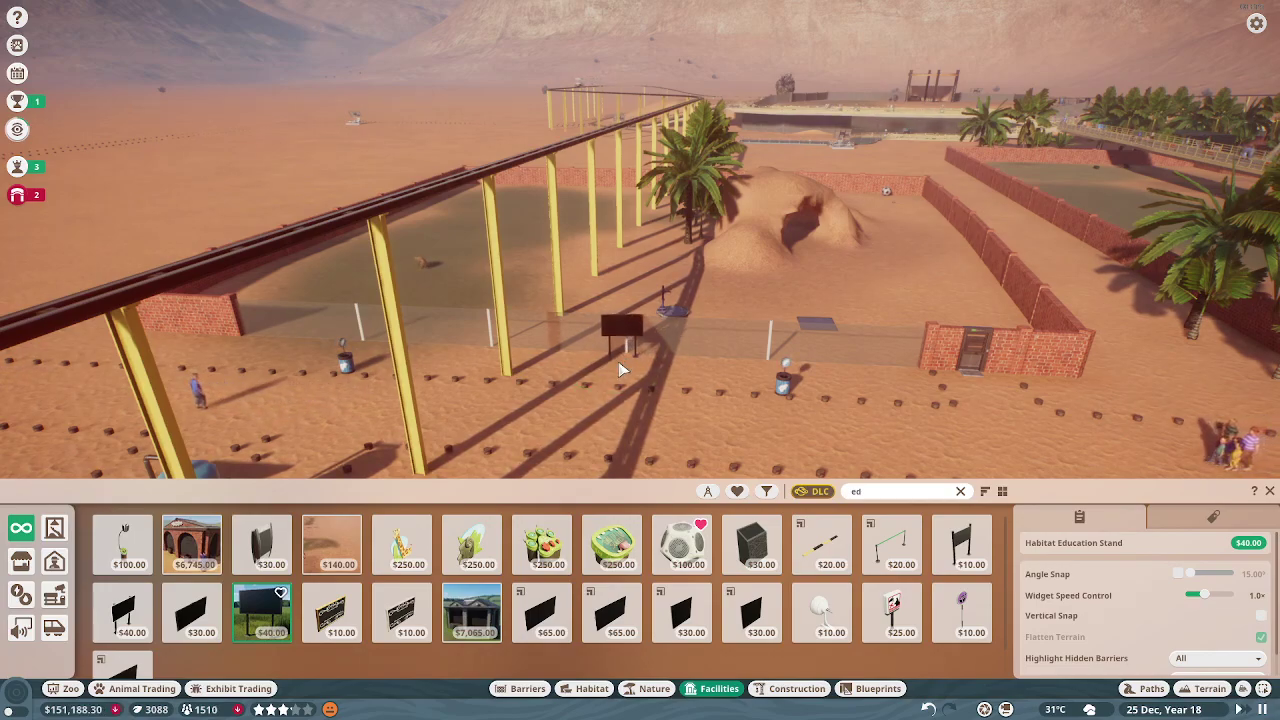
left_click(681, 543)
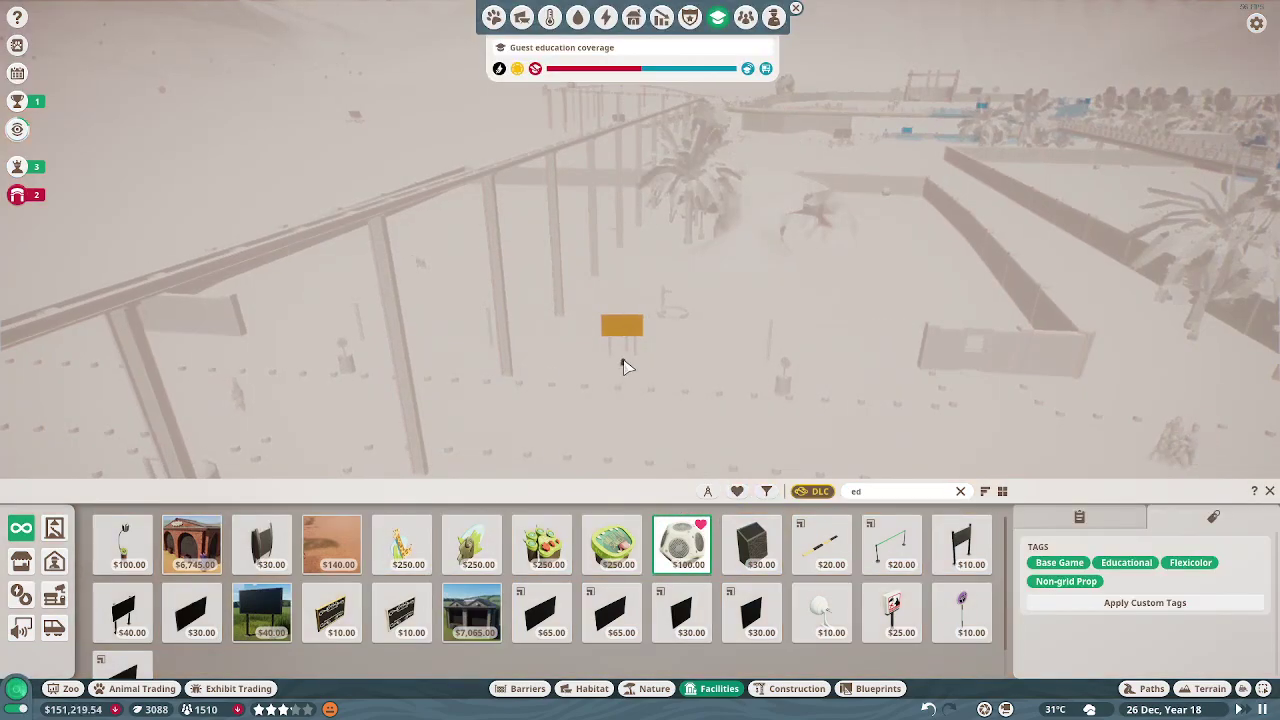
mouse_move(626, 360)
left_mouse_down()
mouse_move(828, 414)
mouse_move(267, 434)
mouse_move(557, 337)
left_mouse_up()
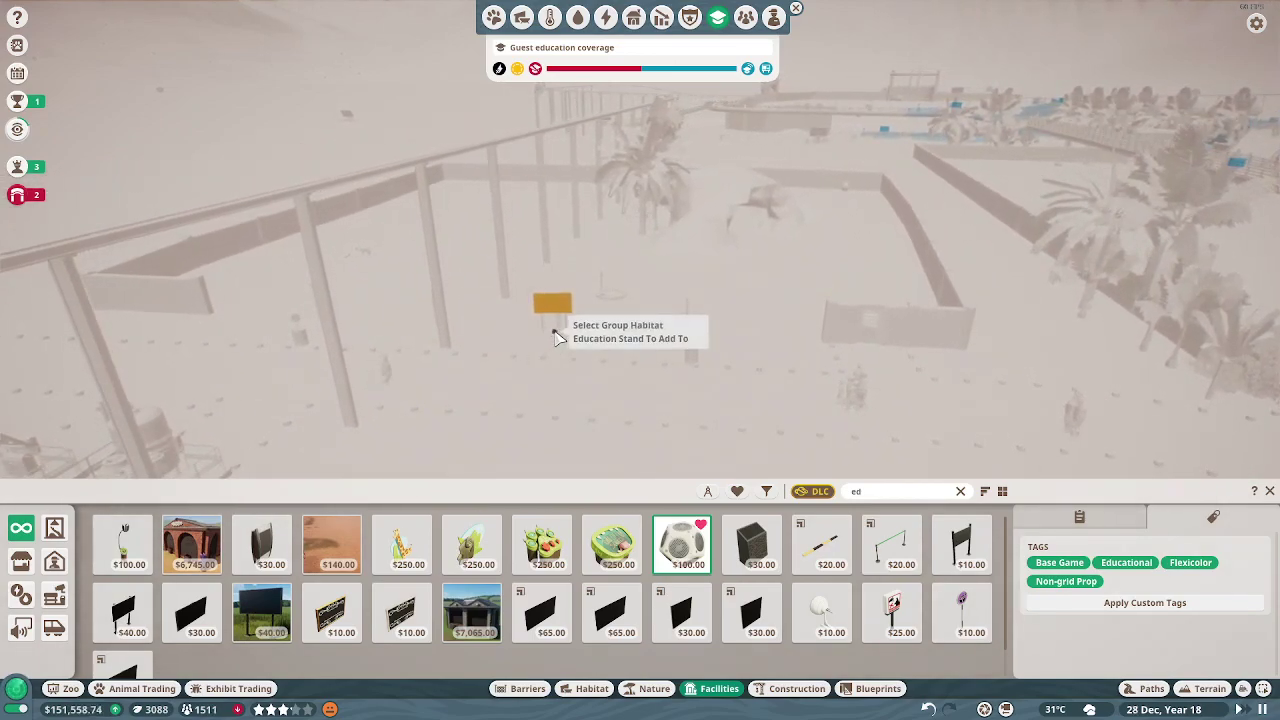
left_click(557, 337)
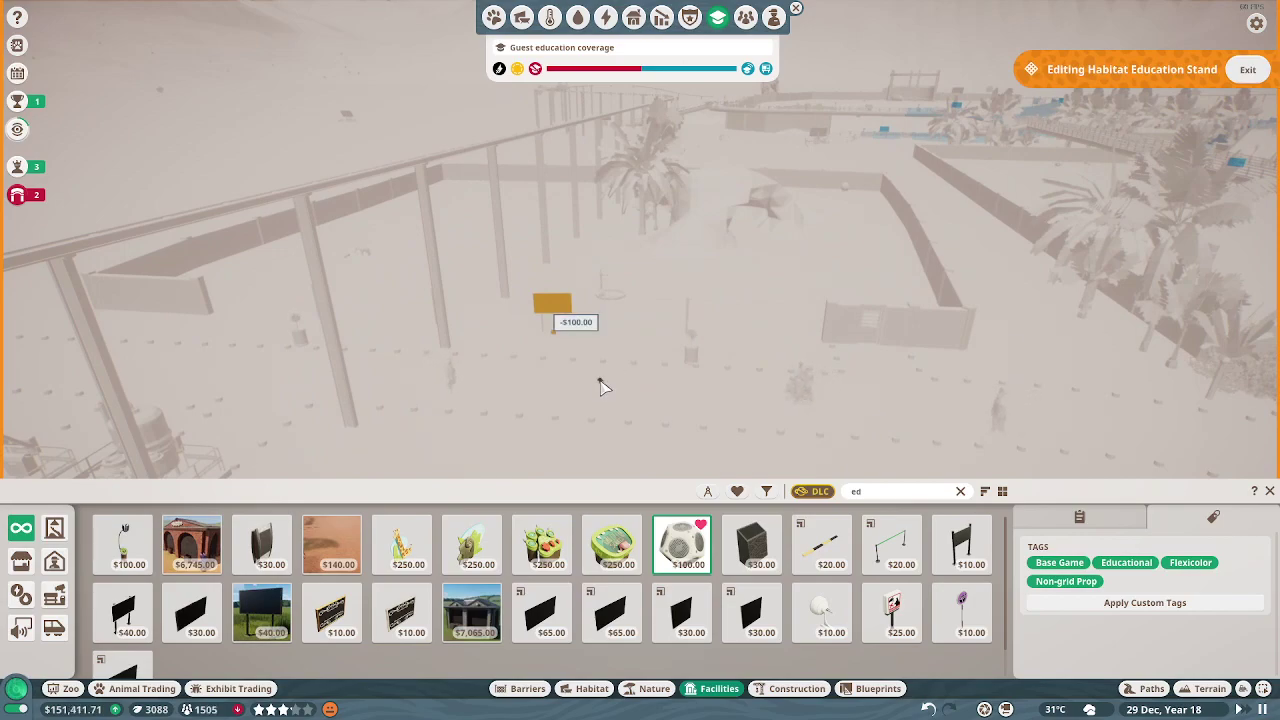
Set the board and speaker content to Spotted Hyena and widen the speaker range to 15.
left_click(602, 386)
scroll(602, 386, "up", 5)
left_click(580, 320)
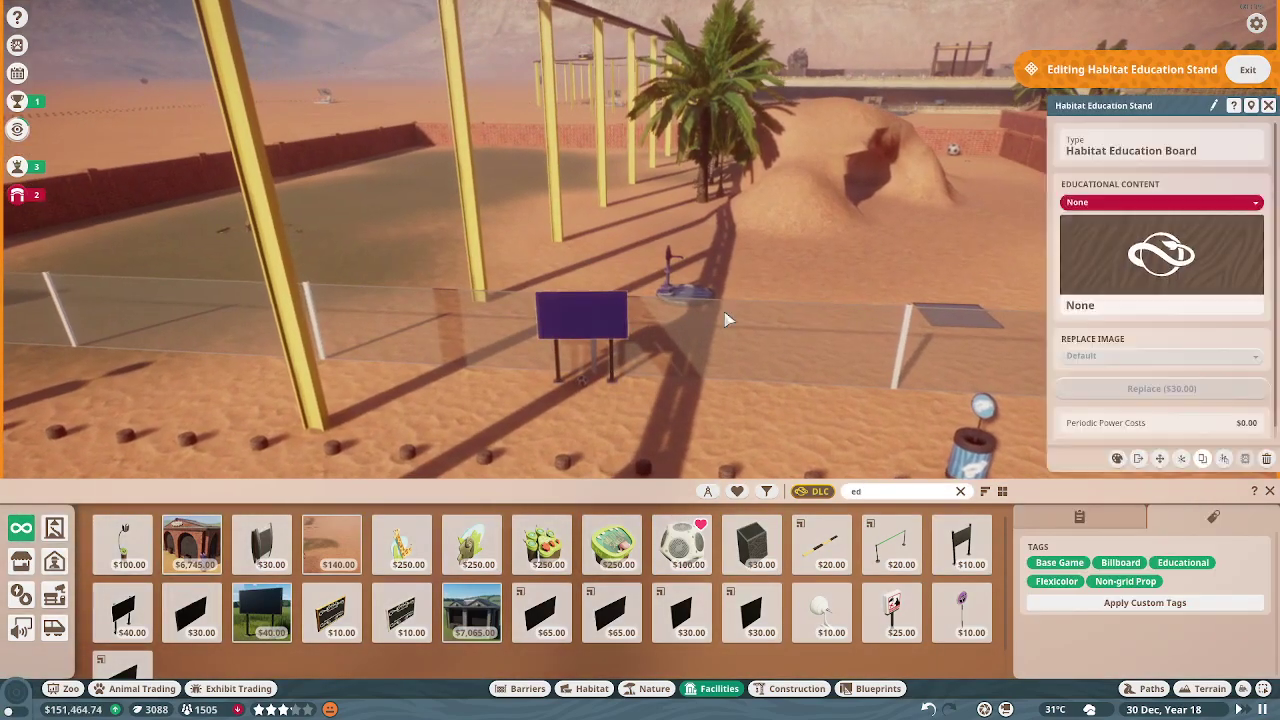
left_click(1107, 202)
left_click(1120, 260)
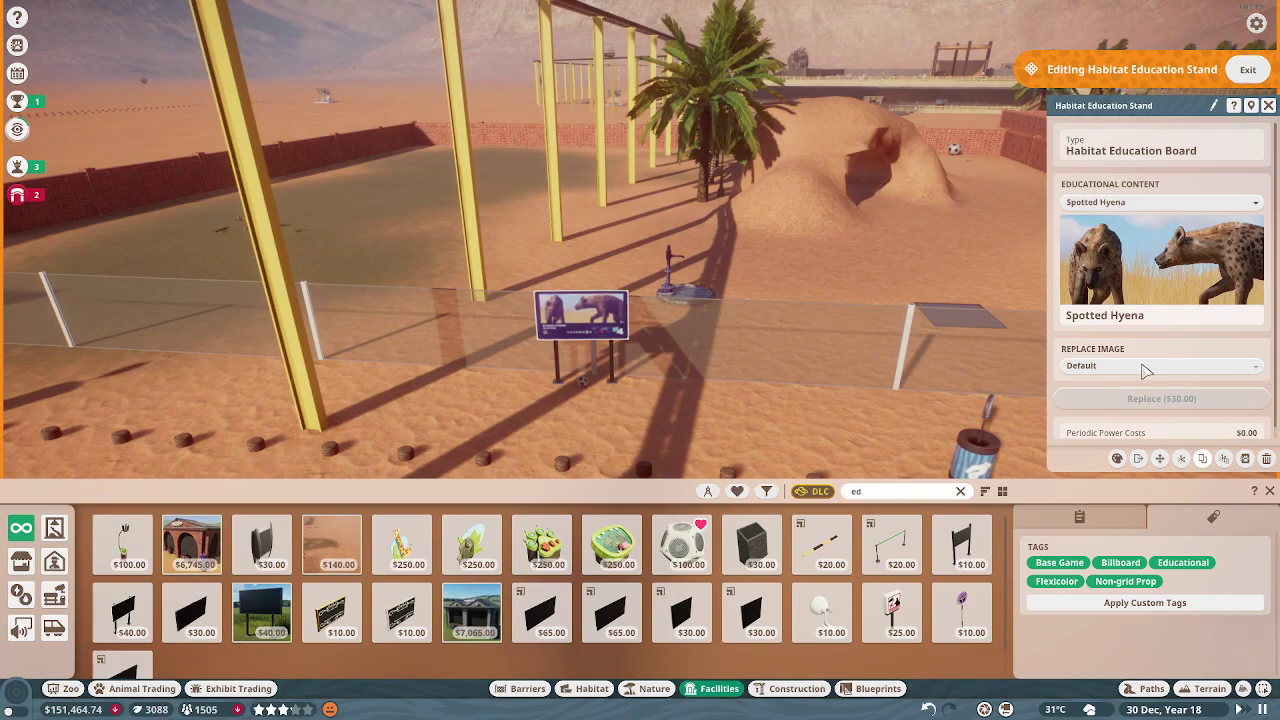
left_click(584, 389)
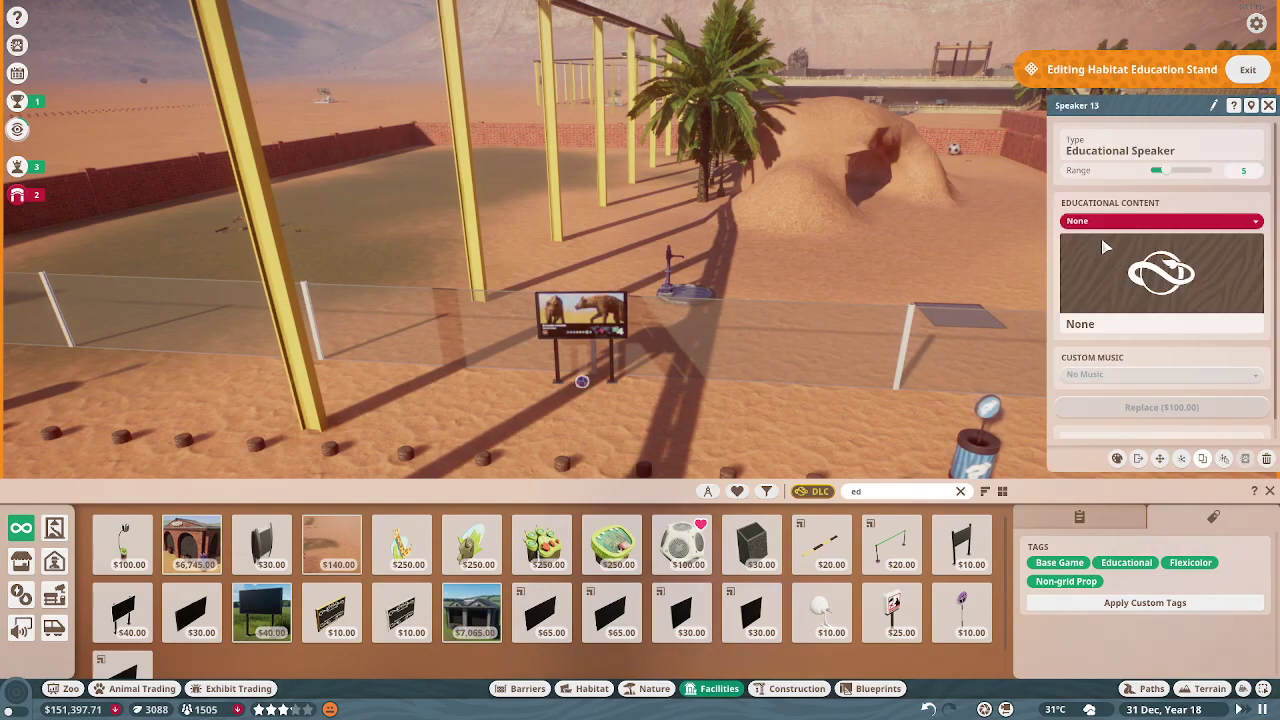
left_click(1110, 280)
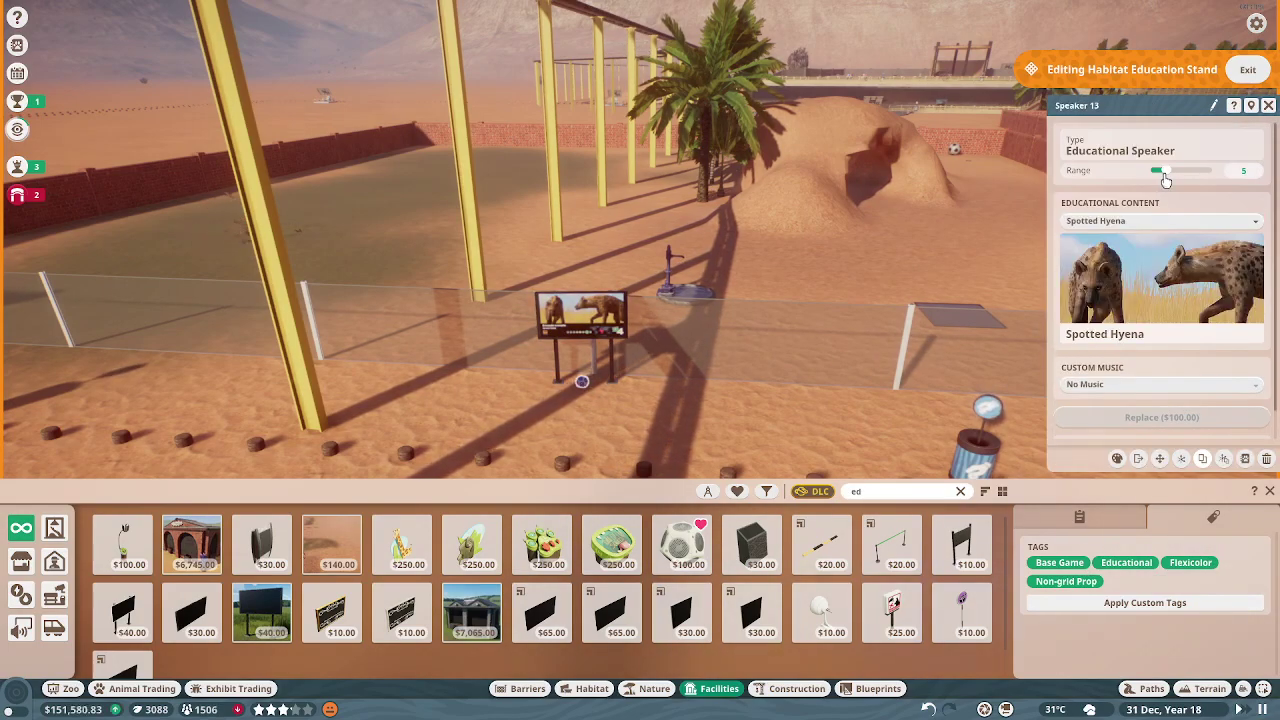
left_click_drag(1163, 177, 1175, 180)
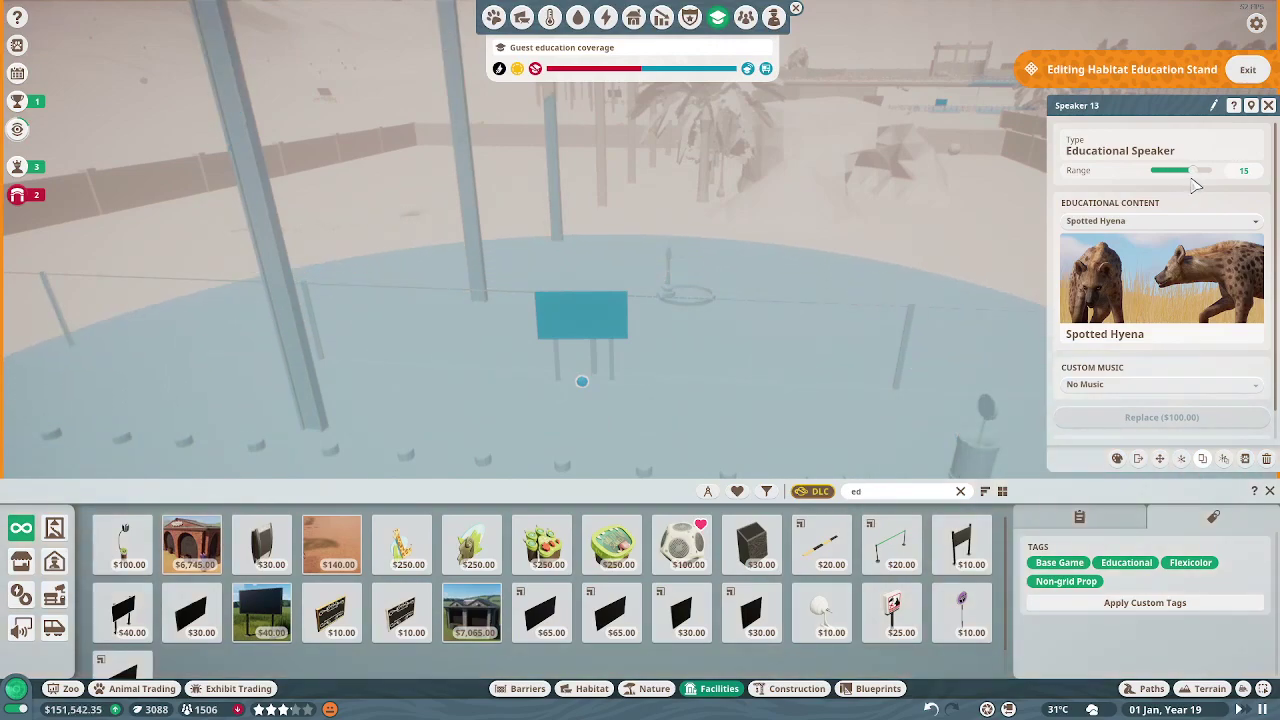
left_click(1268, 105)
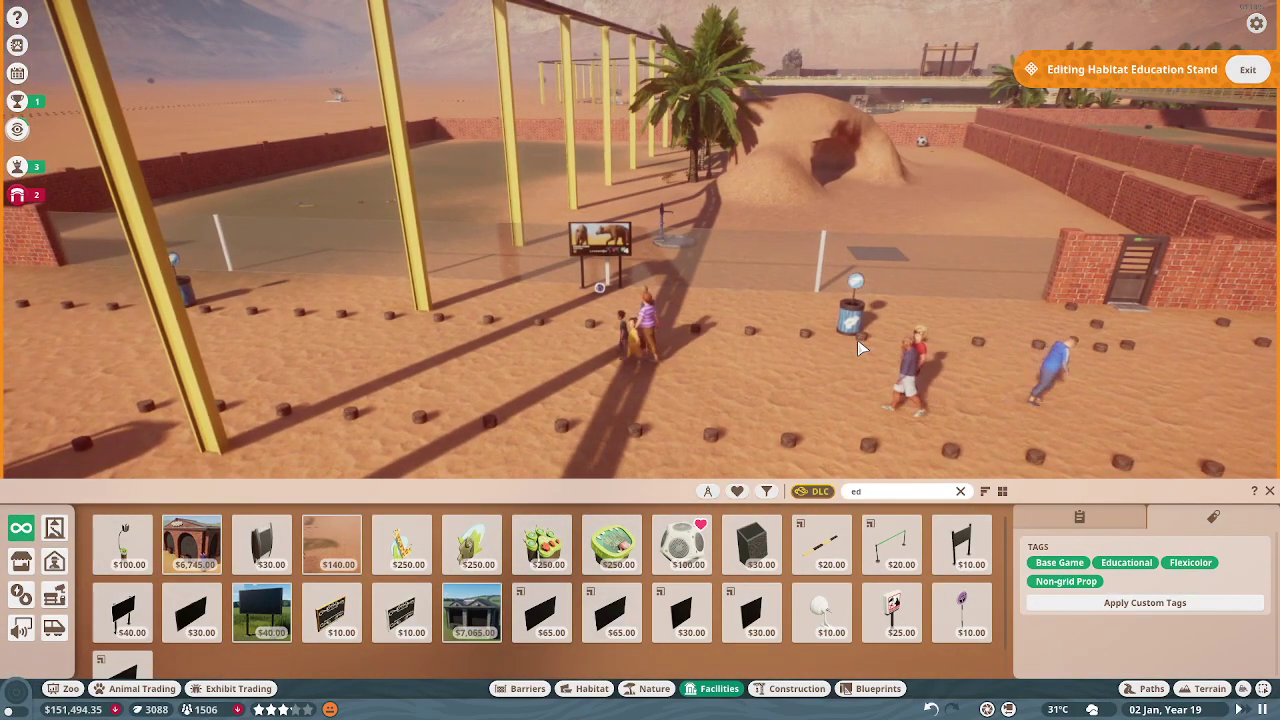
scroll(862, 346, "down", 4)
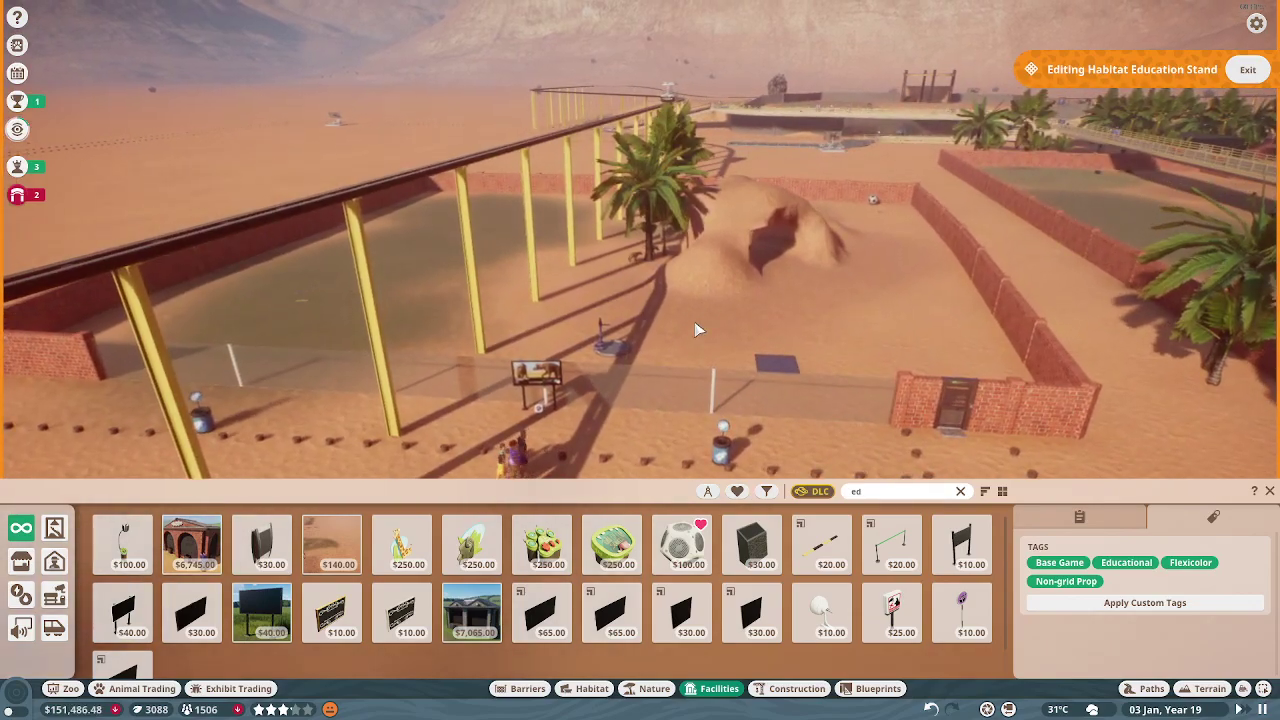
Pan and rotate the camera around the hyena habitat.
key("w")
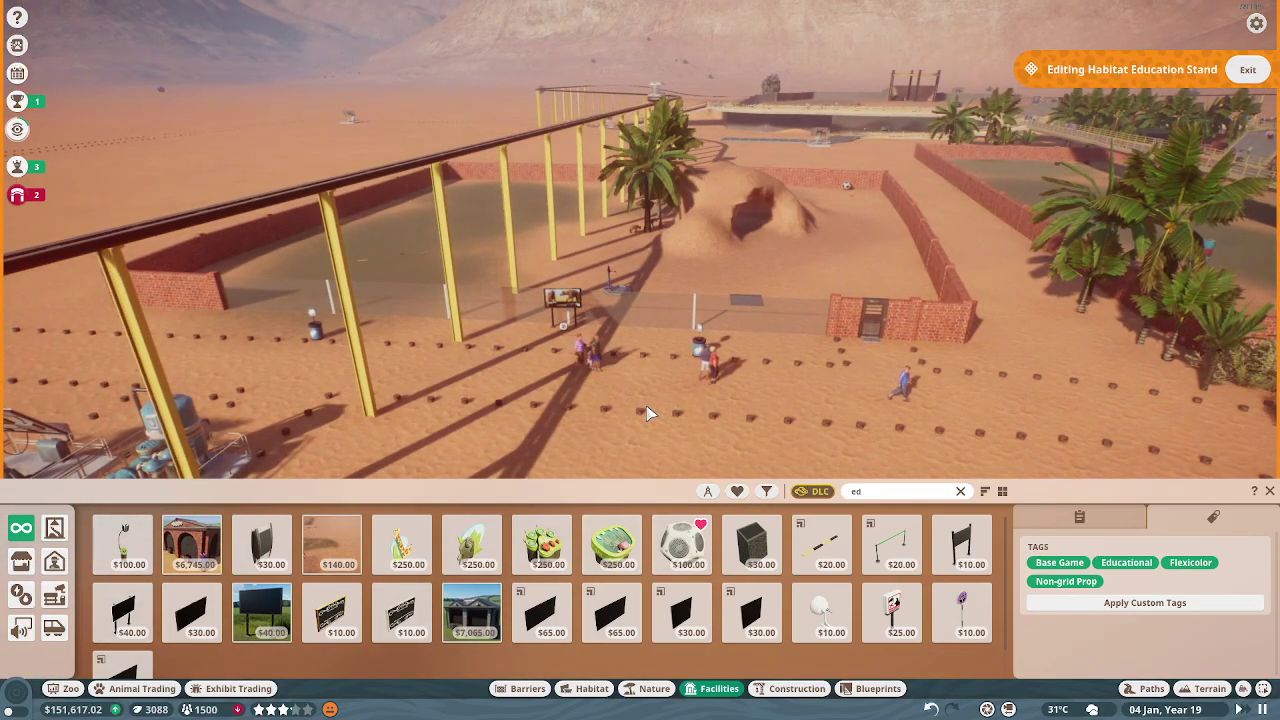
scroll(645, 410, "down", 2)
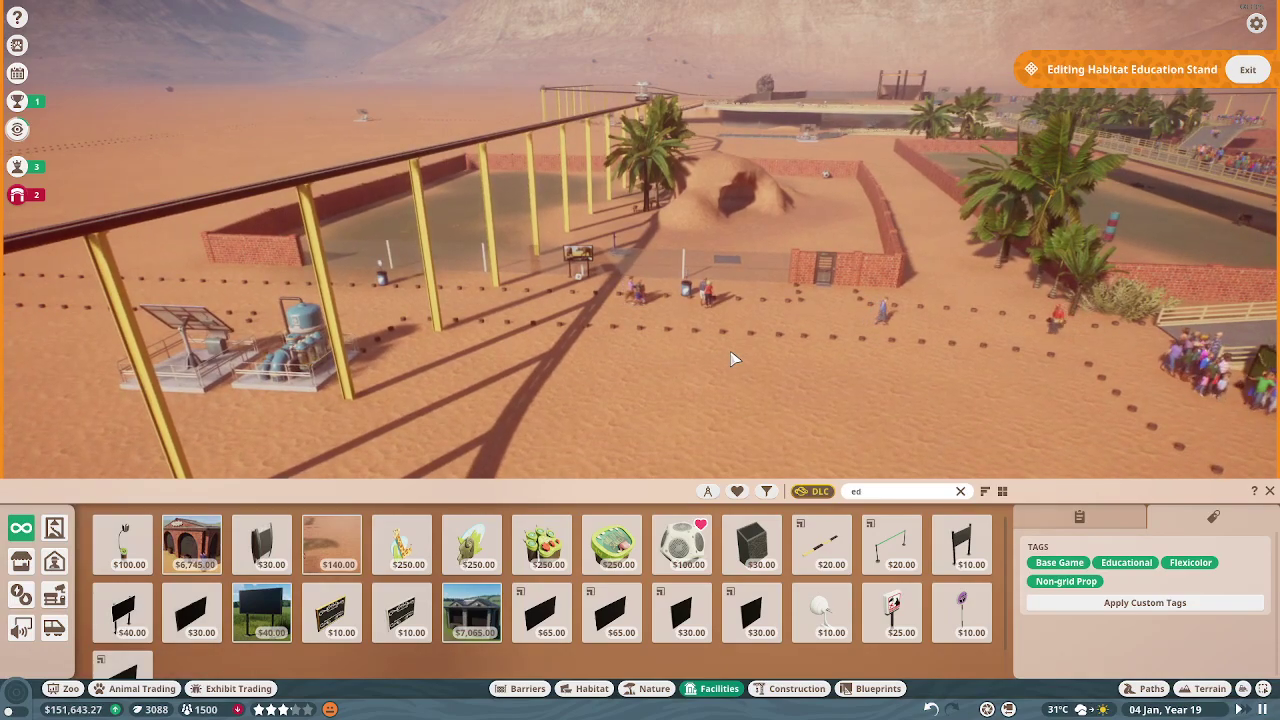
key("q")
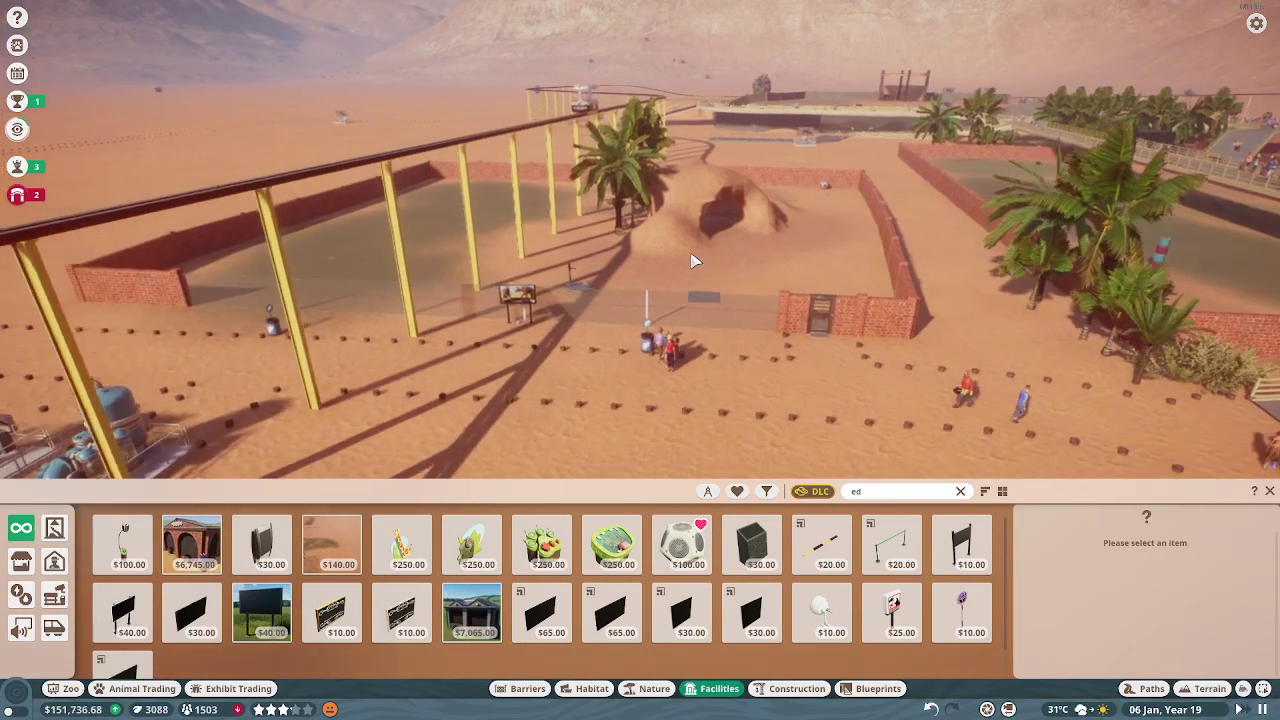
scroll(760, 180, "up", 4)
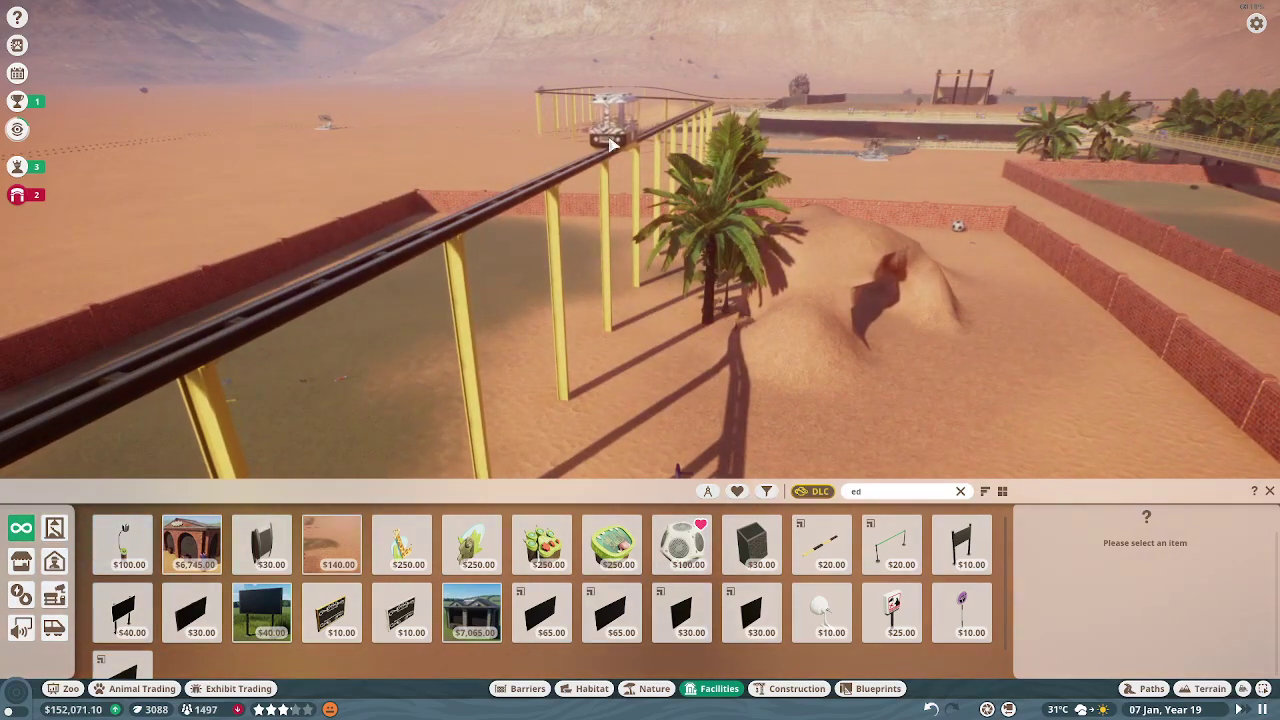
scroll(588, 202, "down", 2)
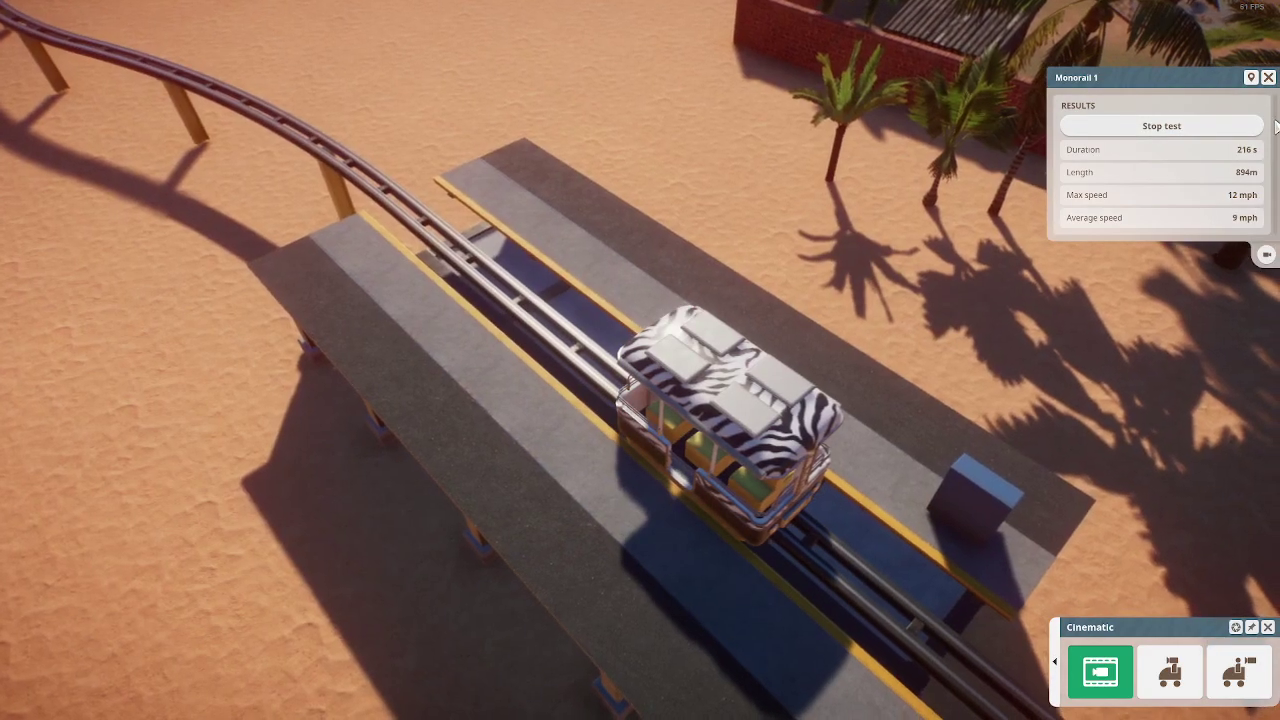
Stop the Monorail 1 test, leave the cinematic camera and follow the track toward Station 11.
left_click(1188, 128)
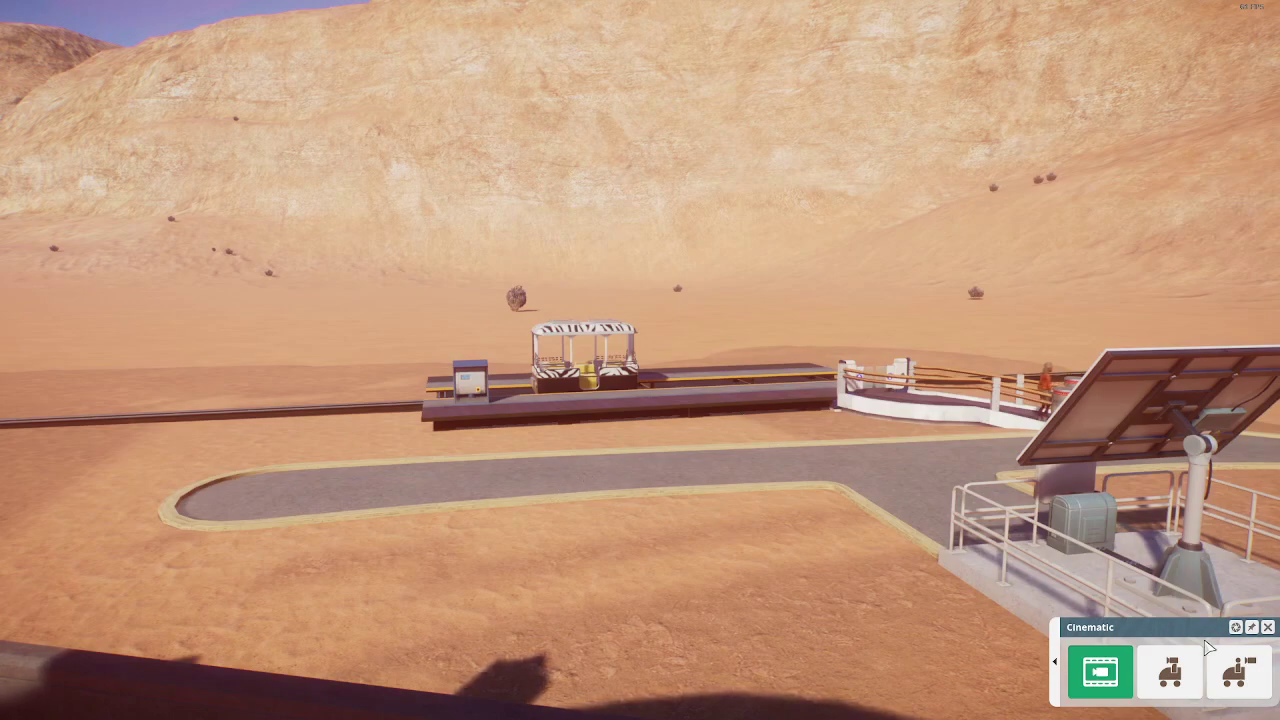
left_click(1268, 627)
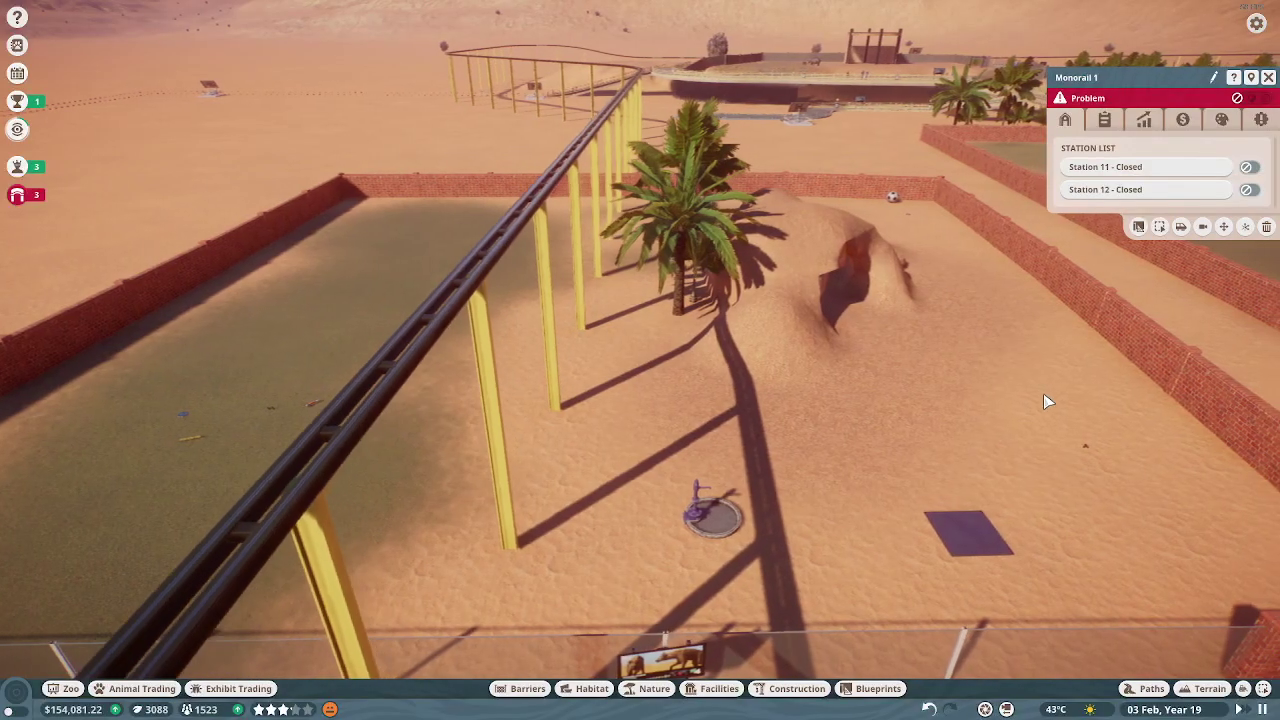
scroll(1045, 408, "down", 5)
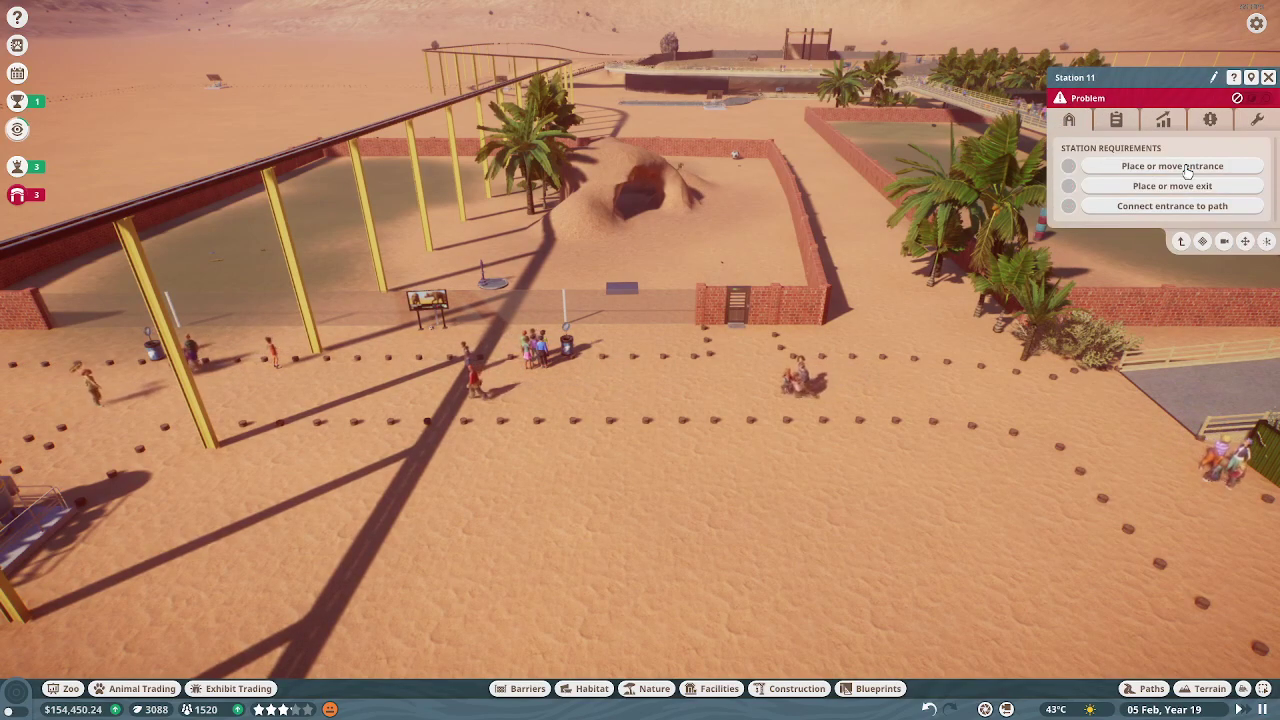
left_click_drag(1058, 213, 1010, 255)
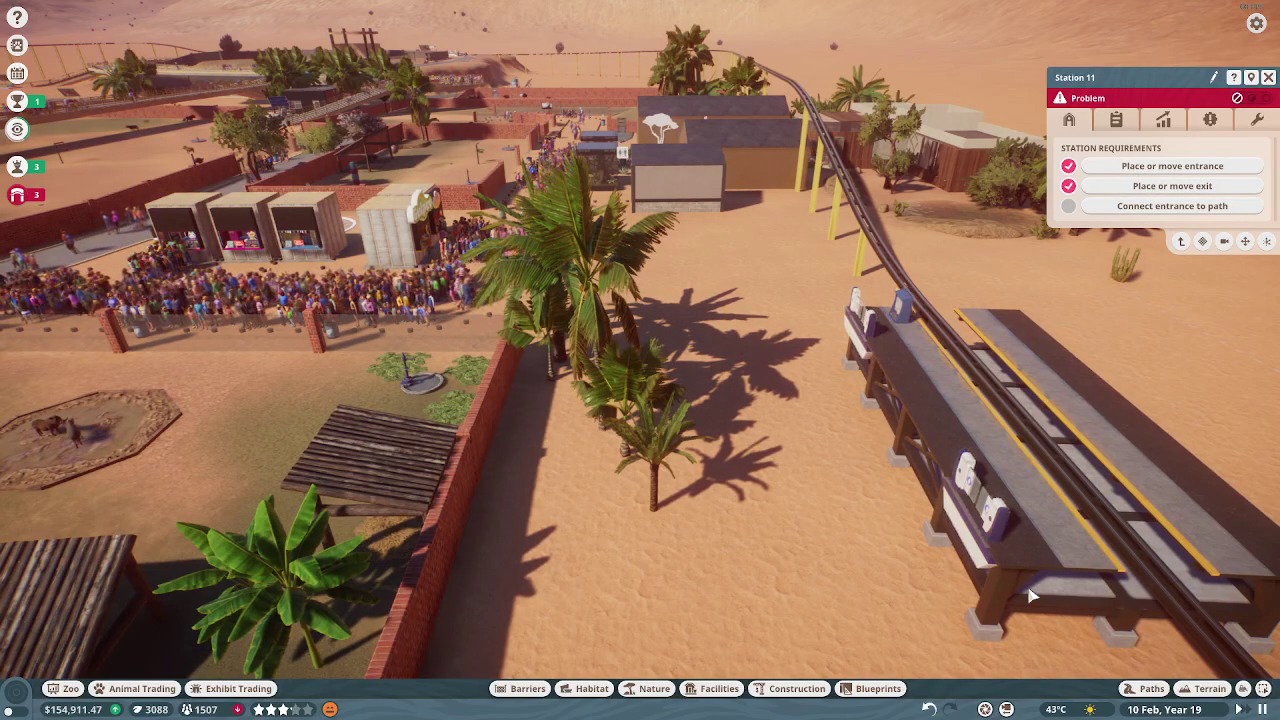
Connect the main walkway to Station 11's entrance with a path and a queue path.
left_click(1148, 689)
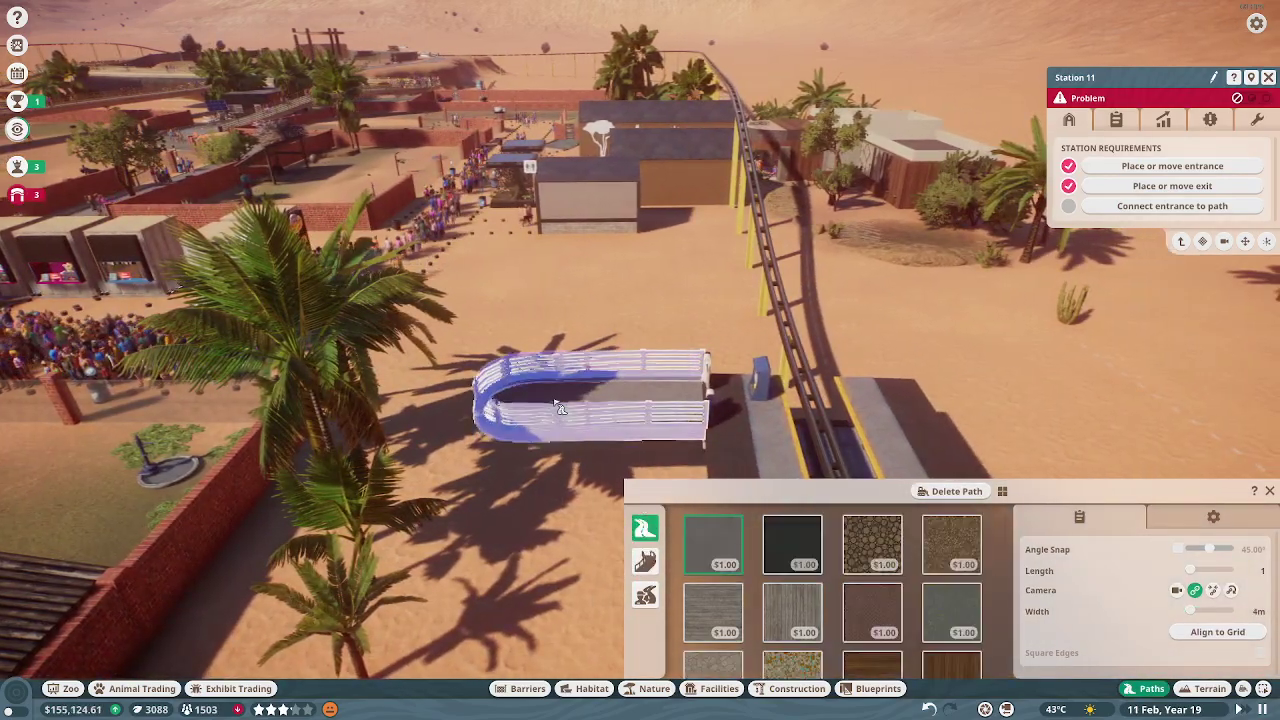
scroll(557, 405, "up", 3)
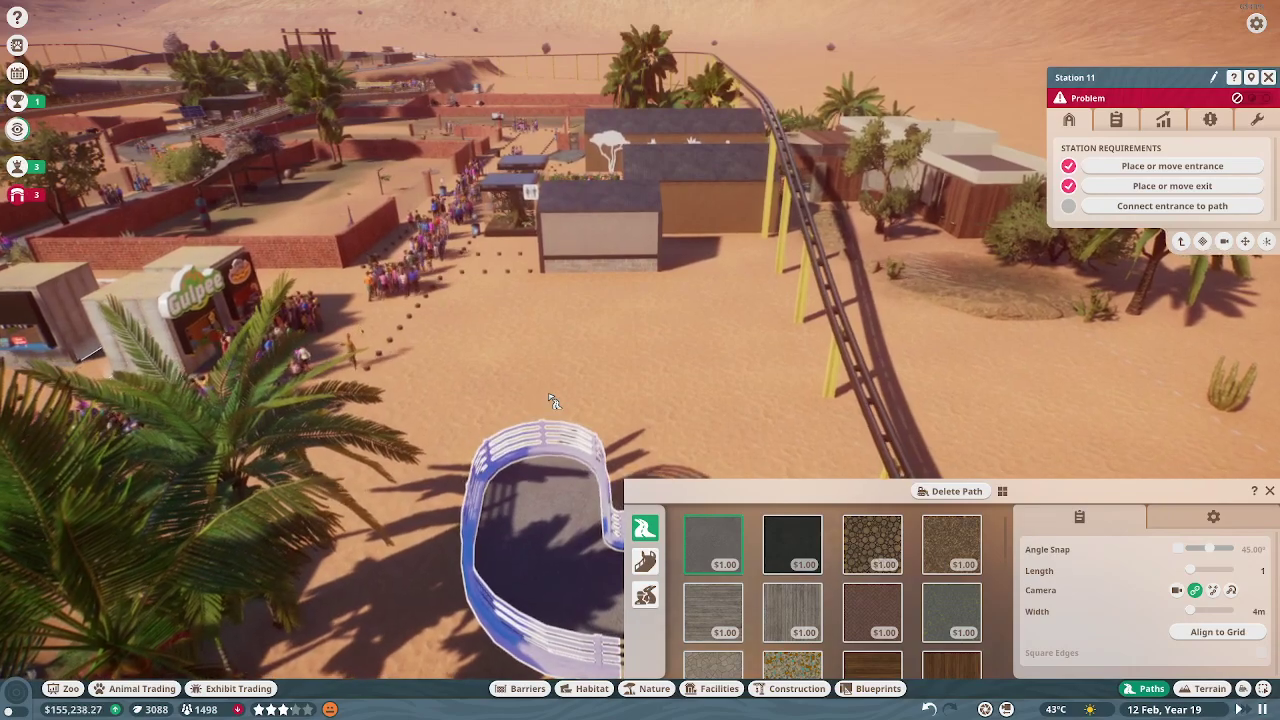
scroll(553, 401, "up", 2)
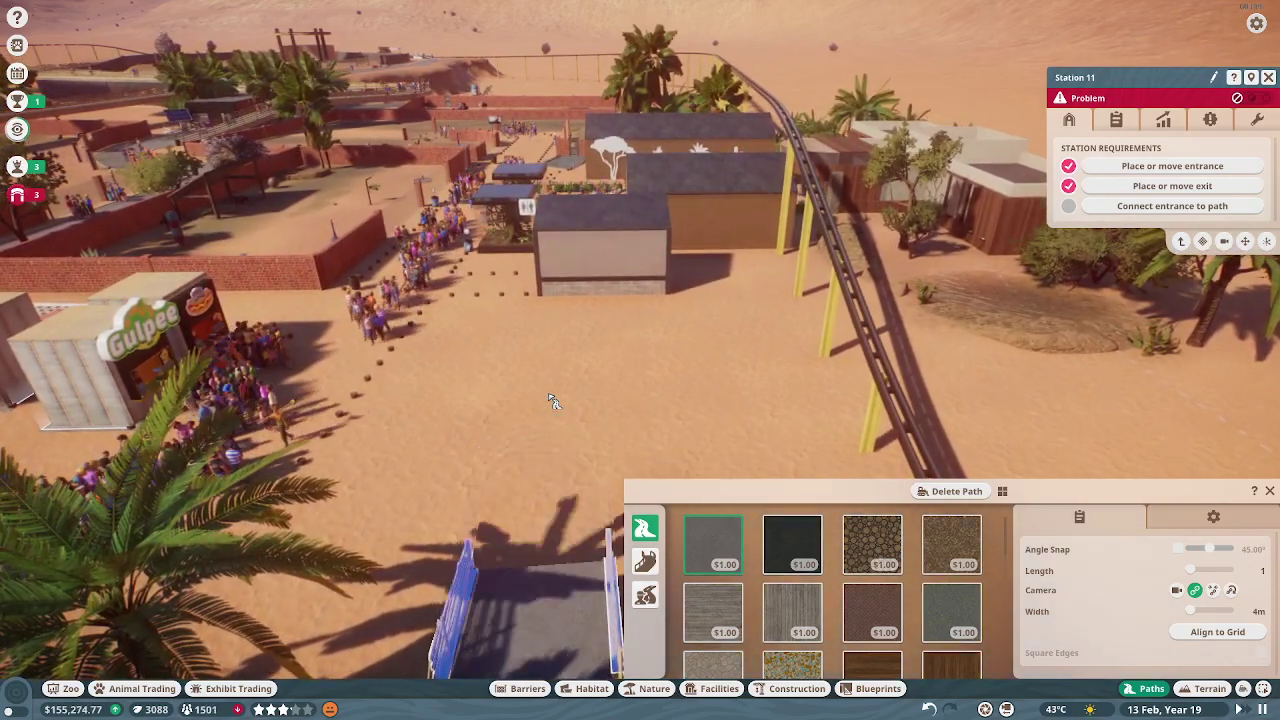
left_click(552, 517)
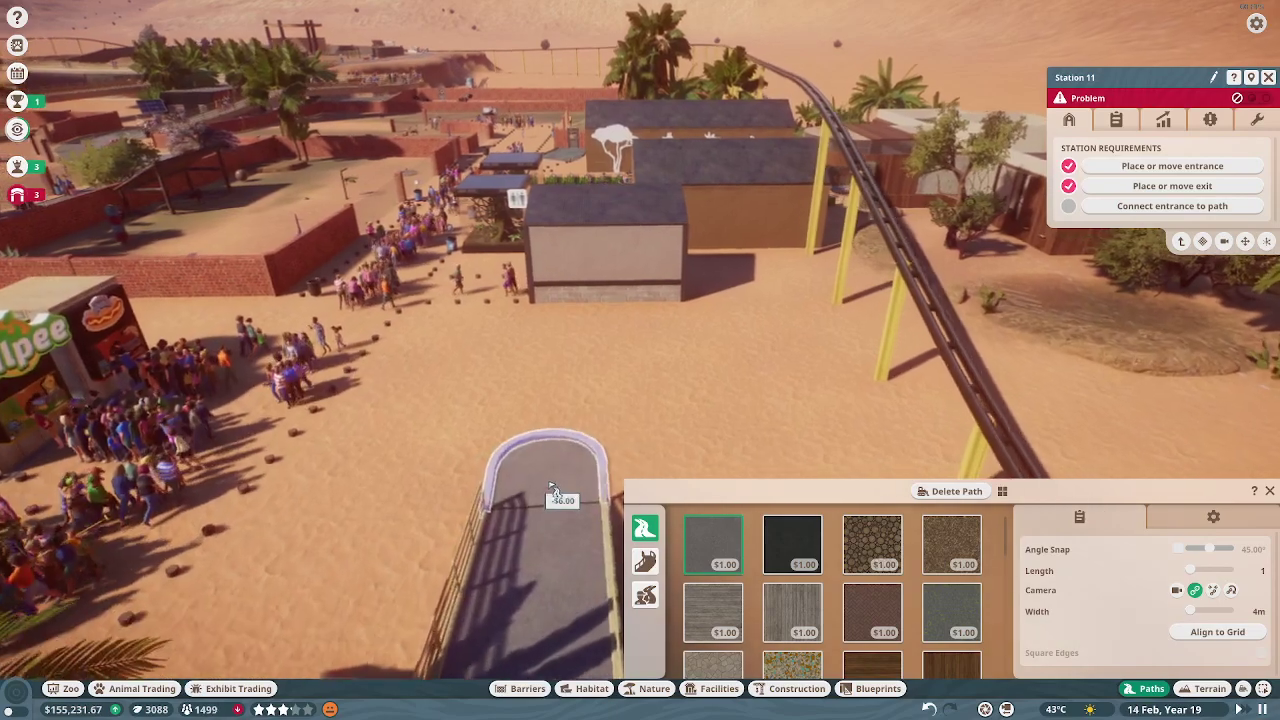
left_click(553, 490)
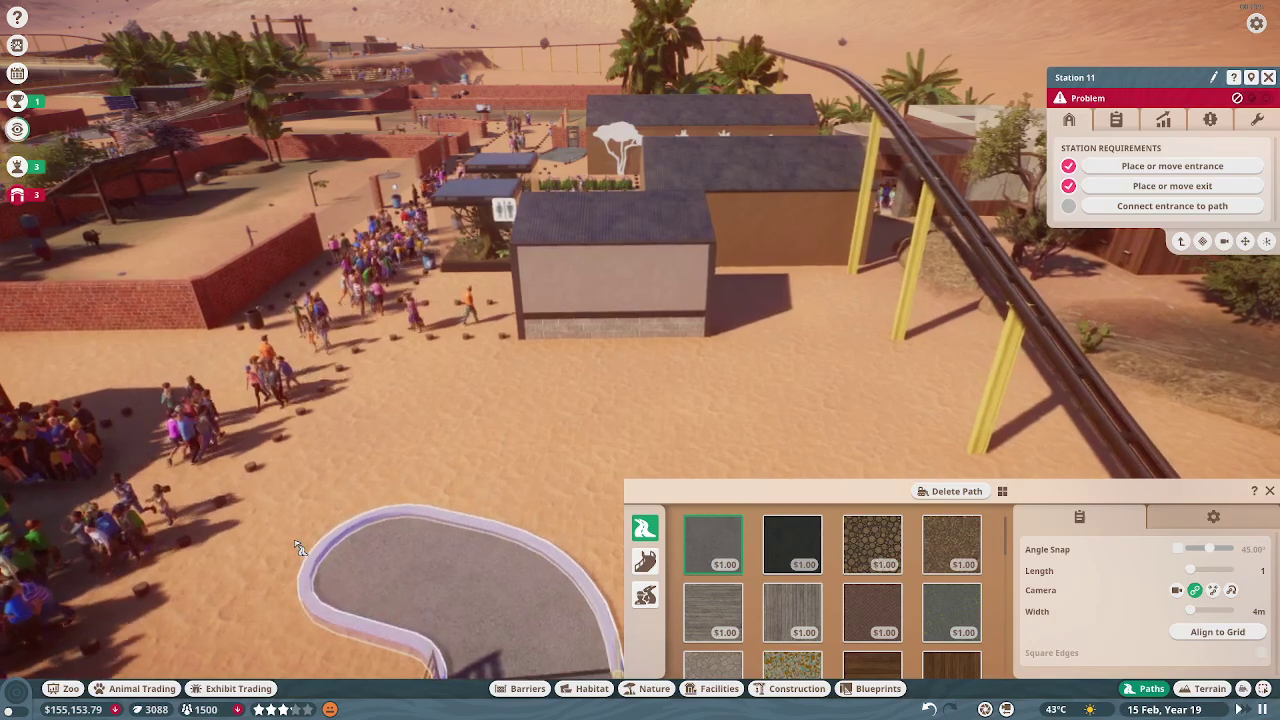
left_click(298, 547)
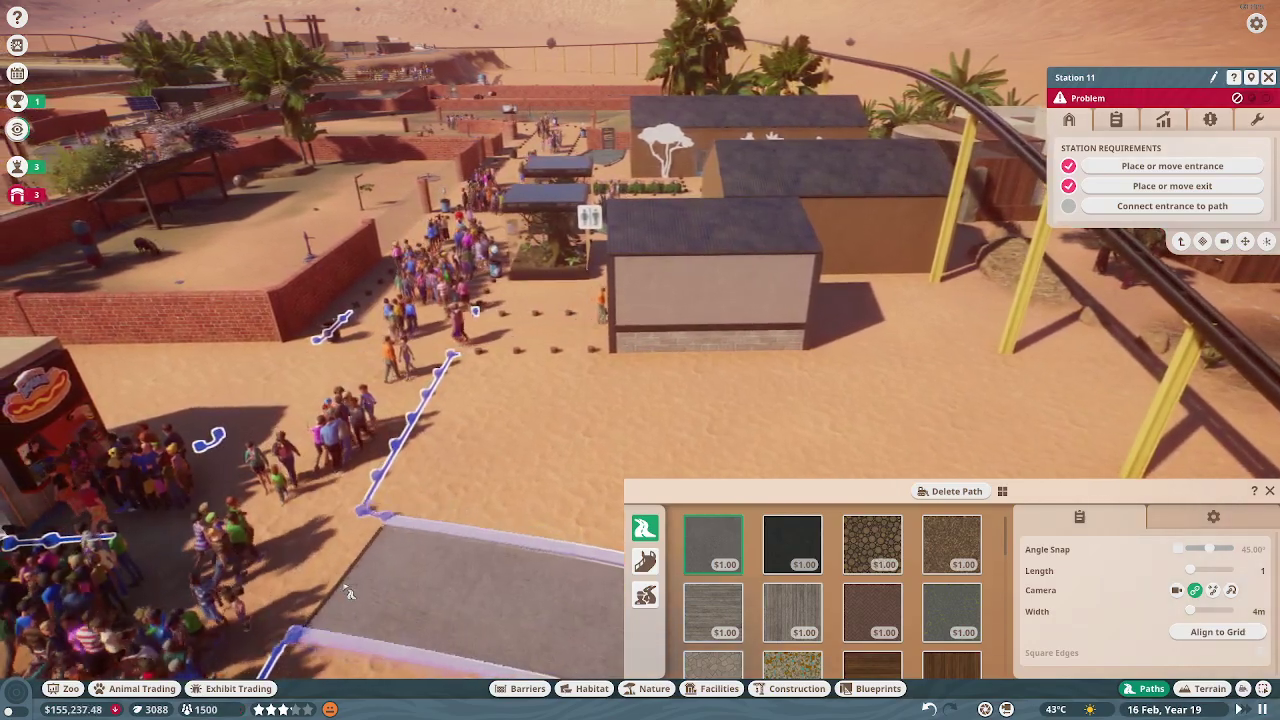
left_click(348, 616)
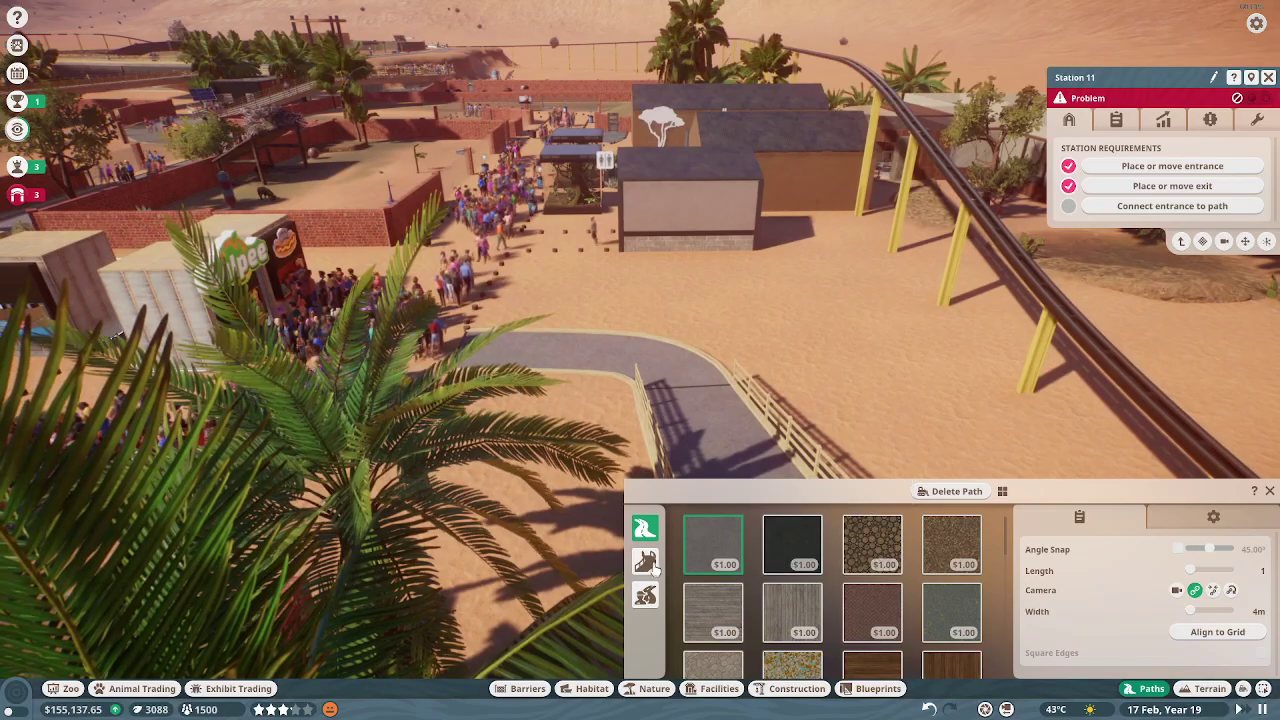
left_click(646, 562)
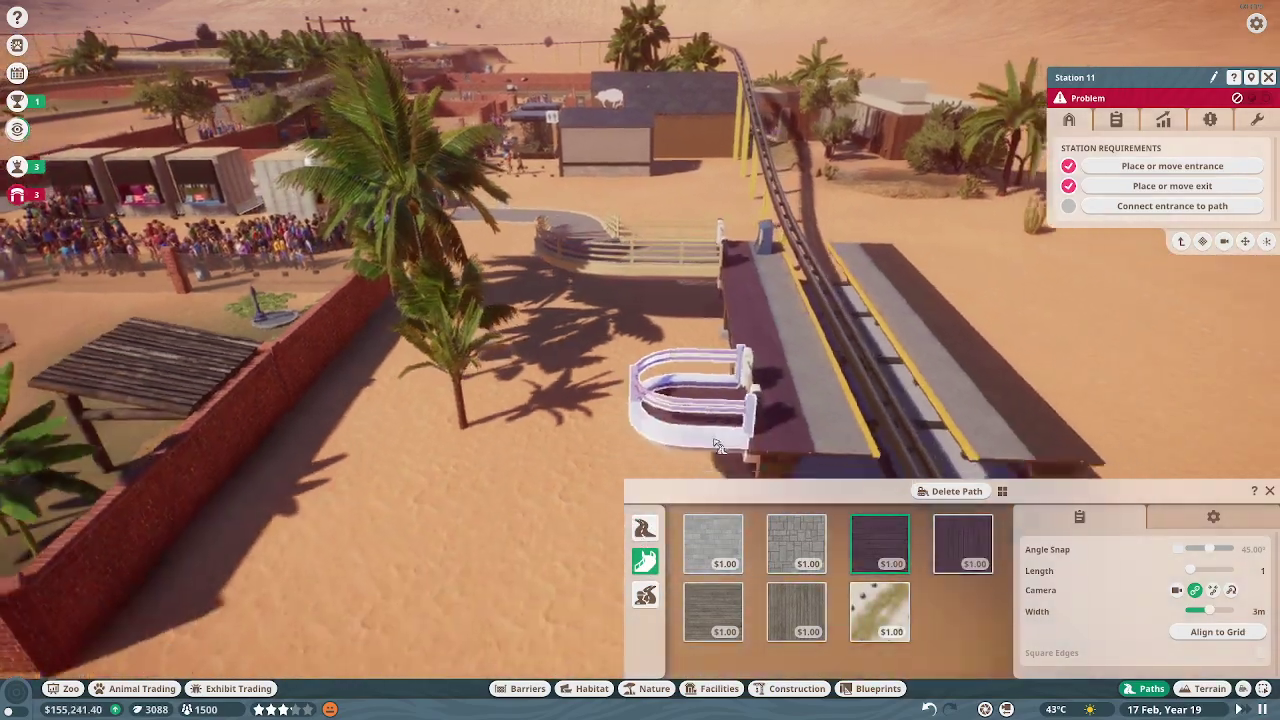
left_click(718, 445)
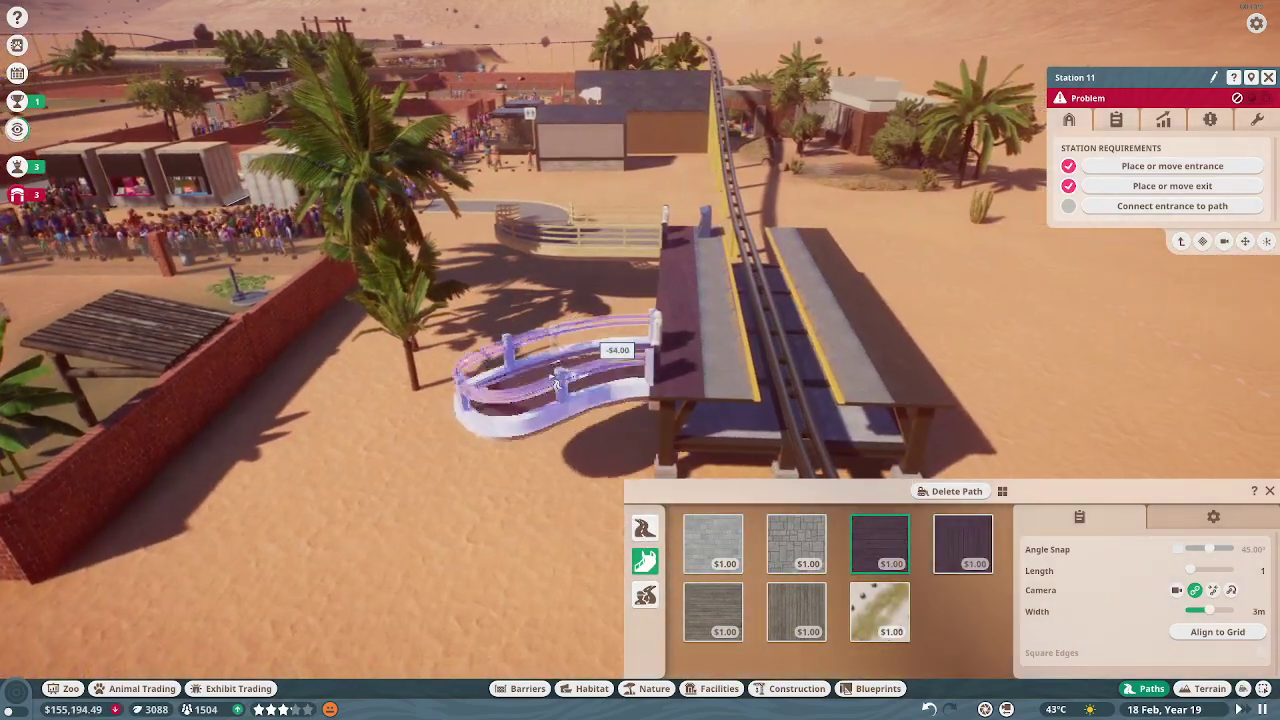
scroll(533, 343, "down", 2)
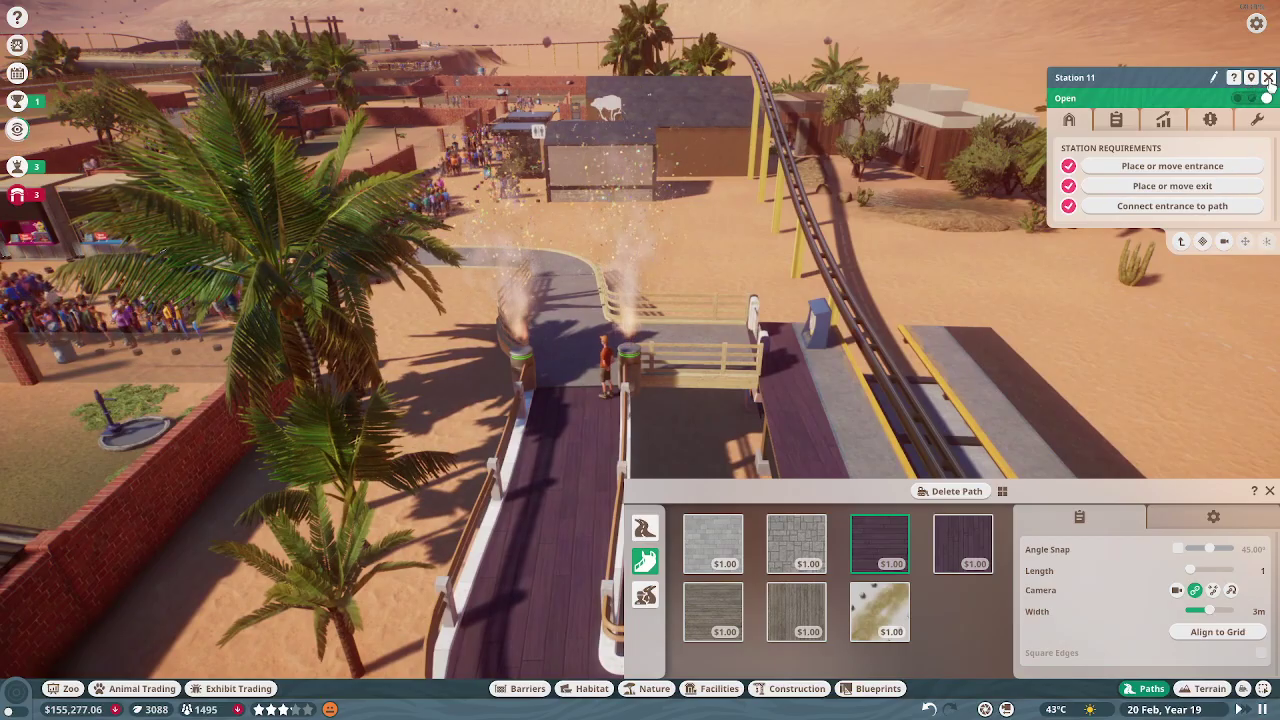
left_click(1268, 77)
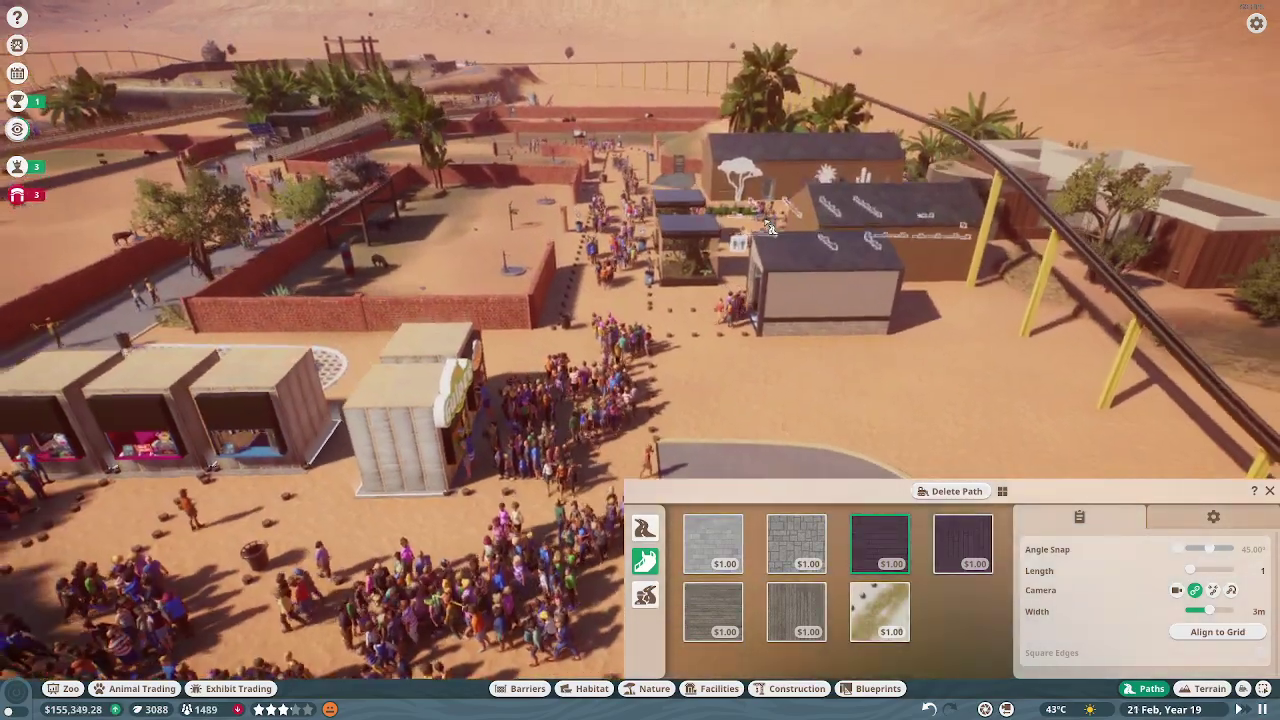
Fly to Hippo Station and confirm in its details that it is open.
key("w")
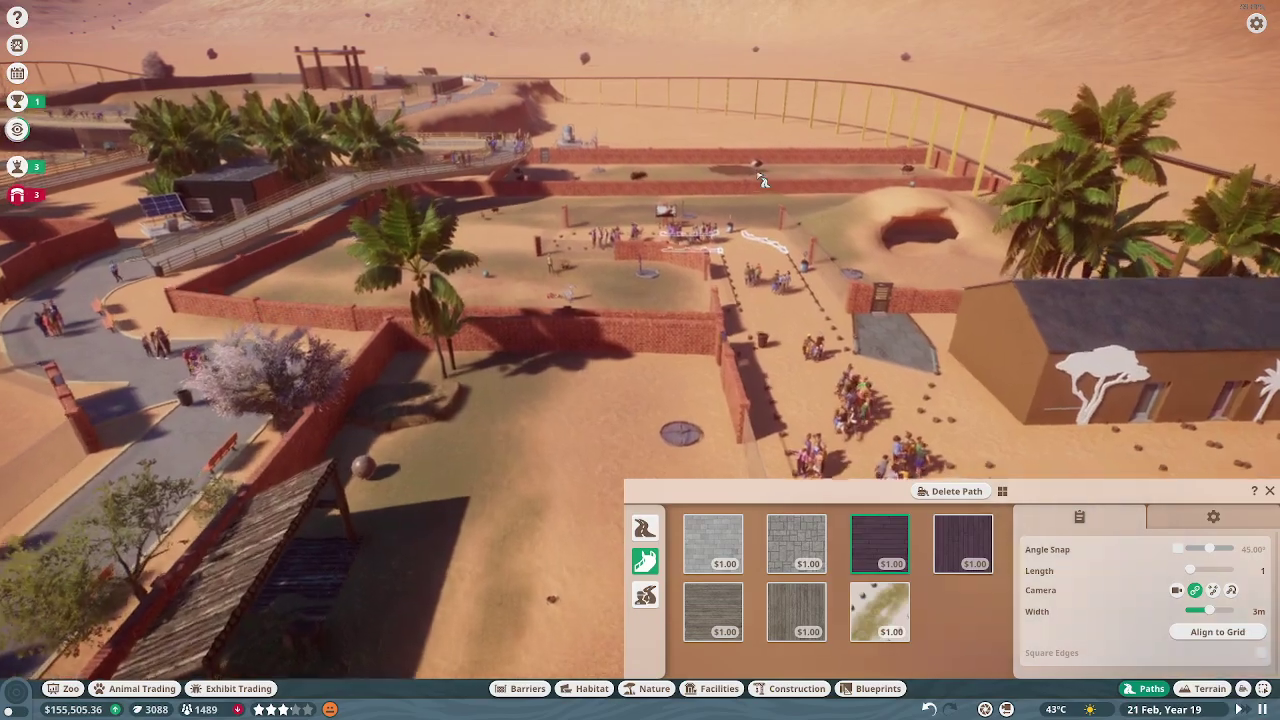
key("w")
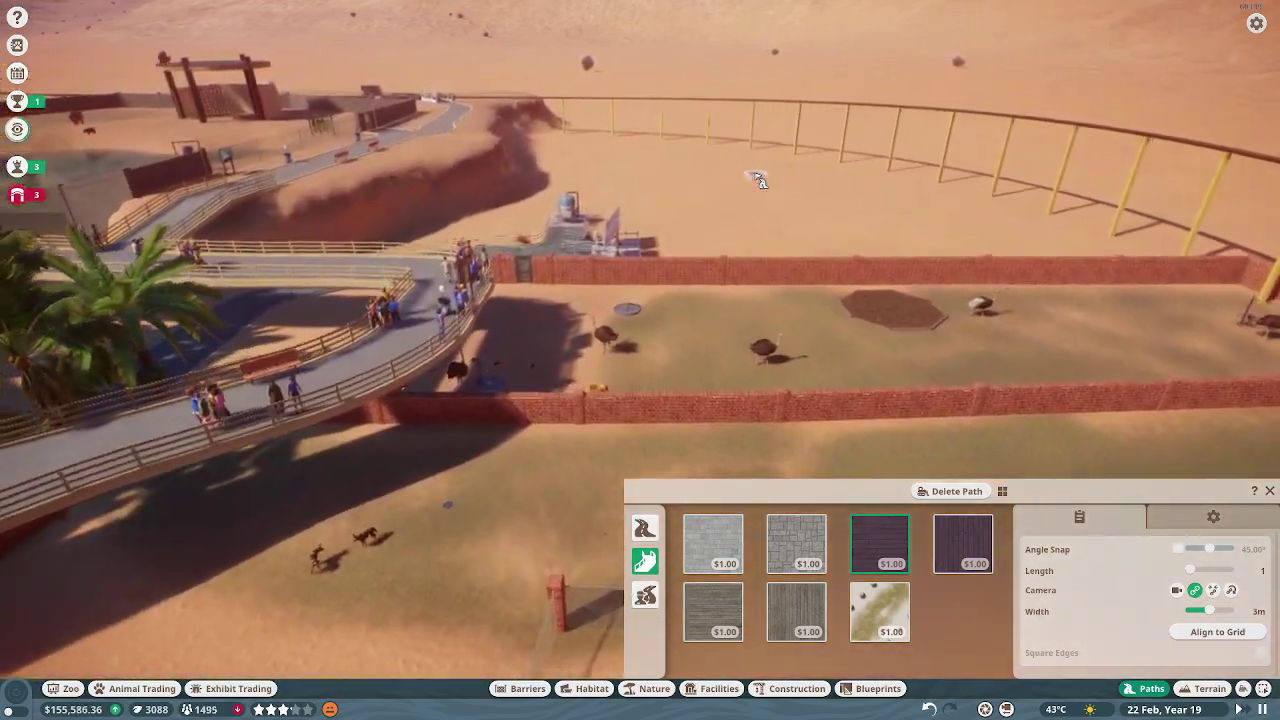
key("w")
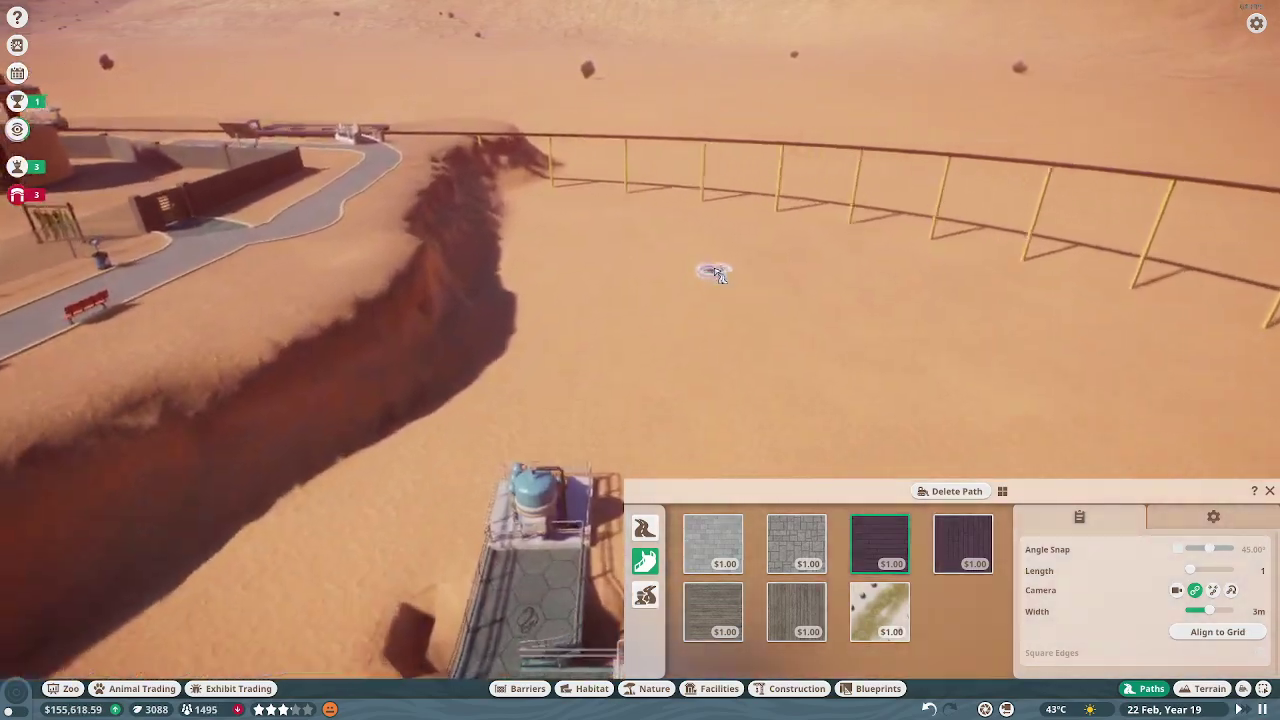
key("w")
key("Escape")
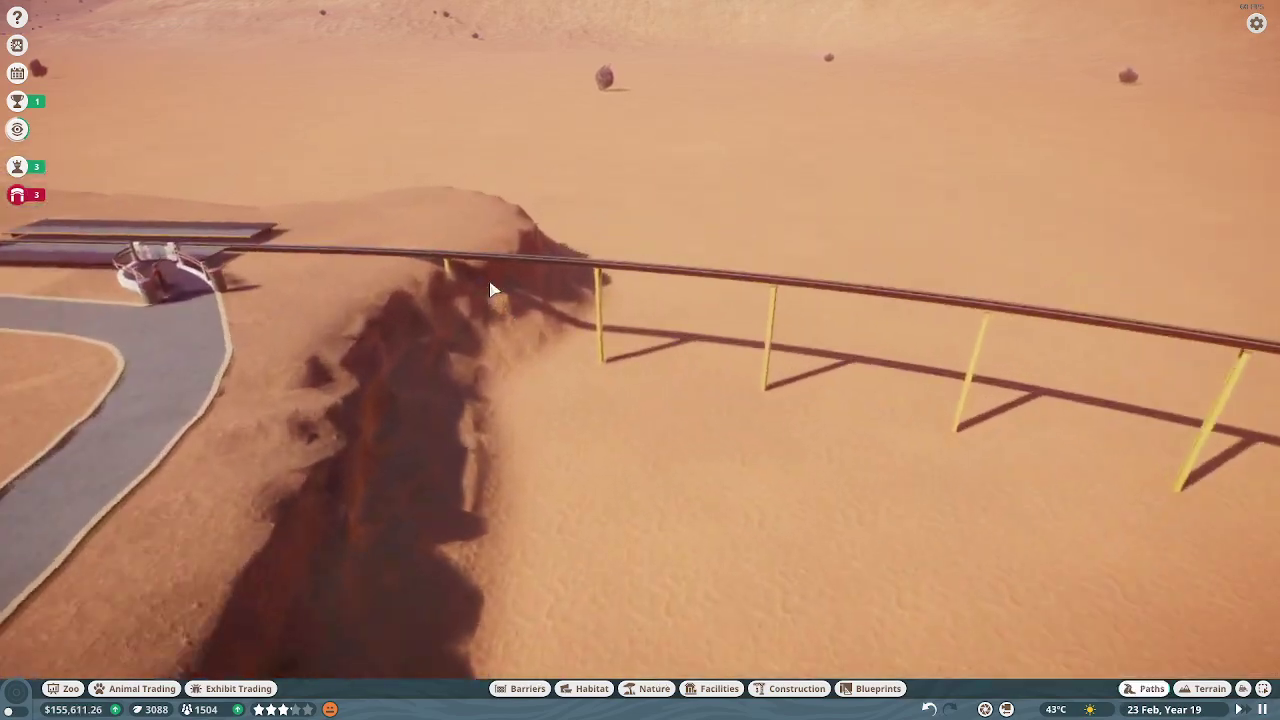
key("q")
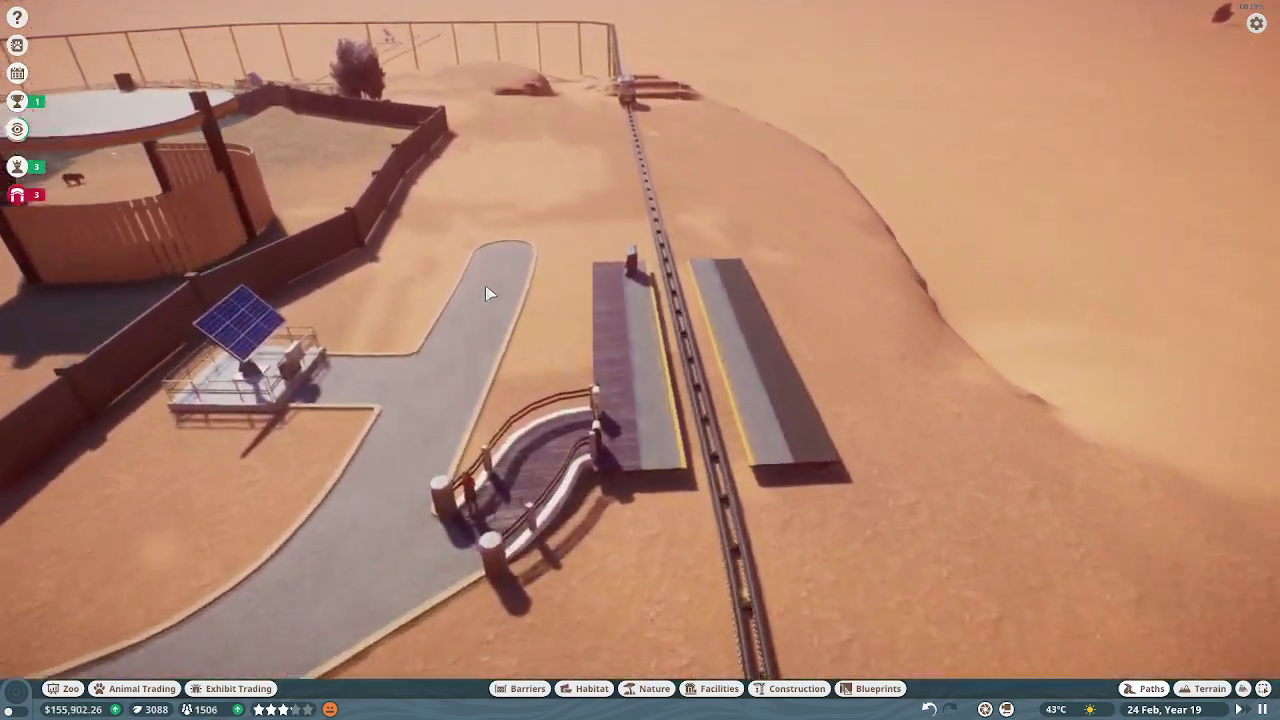
left_click(640, 280)
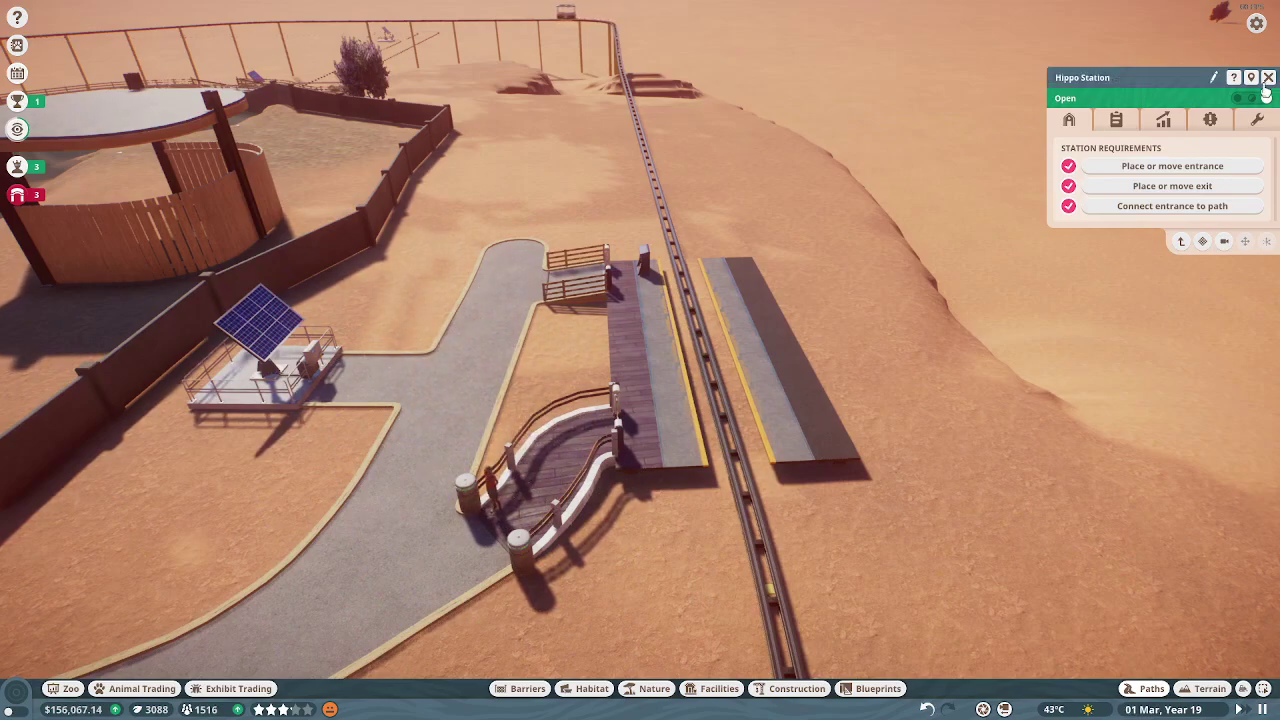
left_click(1268, 77)
scroll(900, 250, "down", 6)
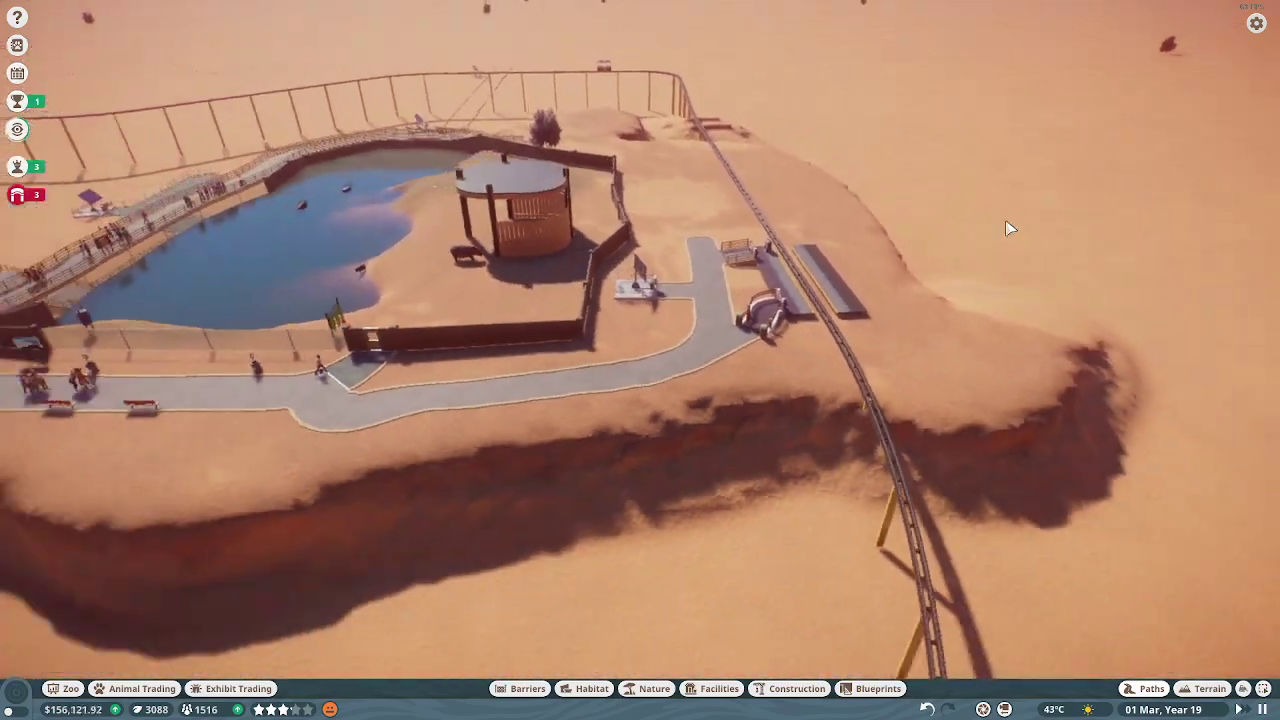
Move the view back over the zoo to centre on the monorail station.
key("w")
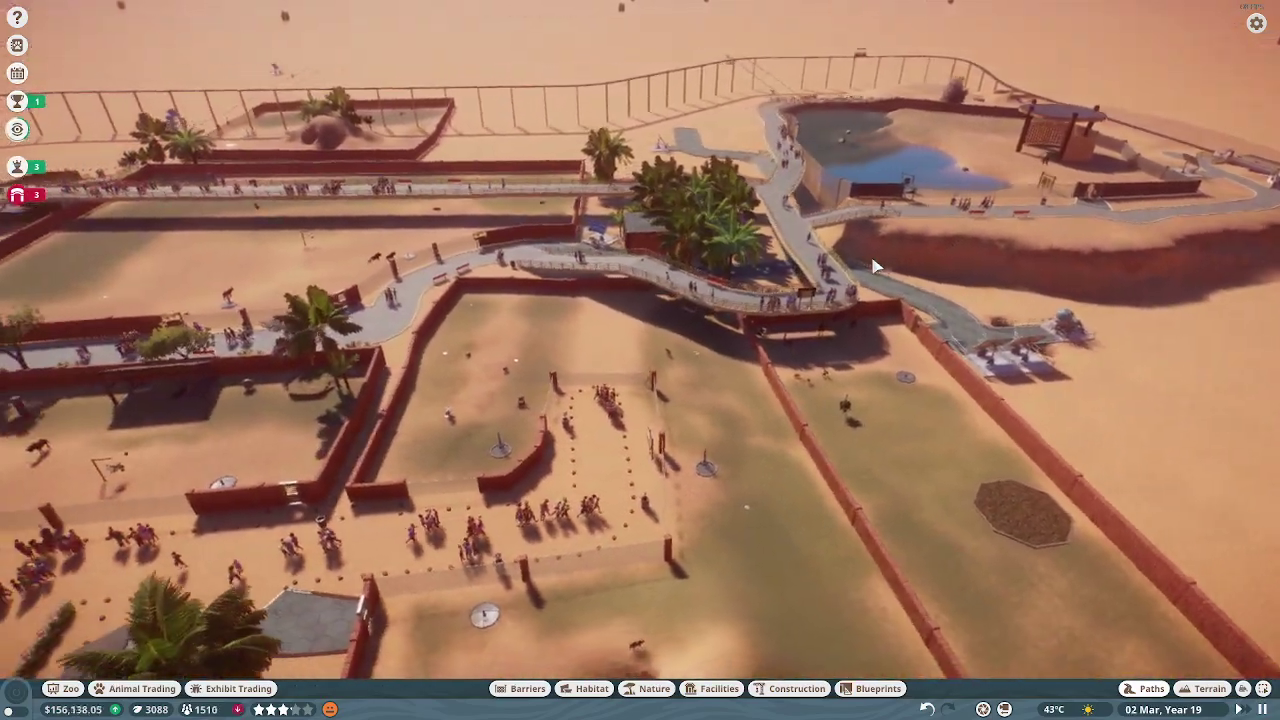
key("s")
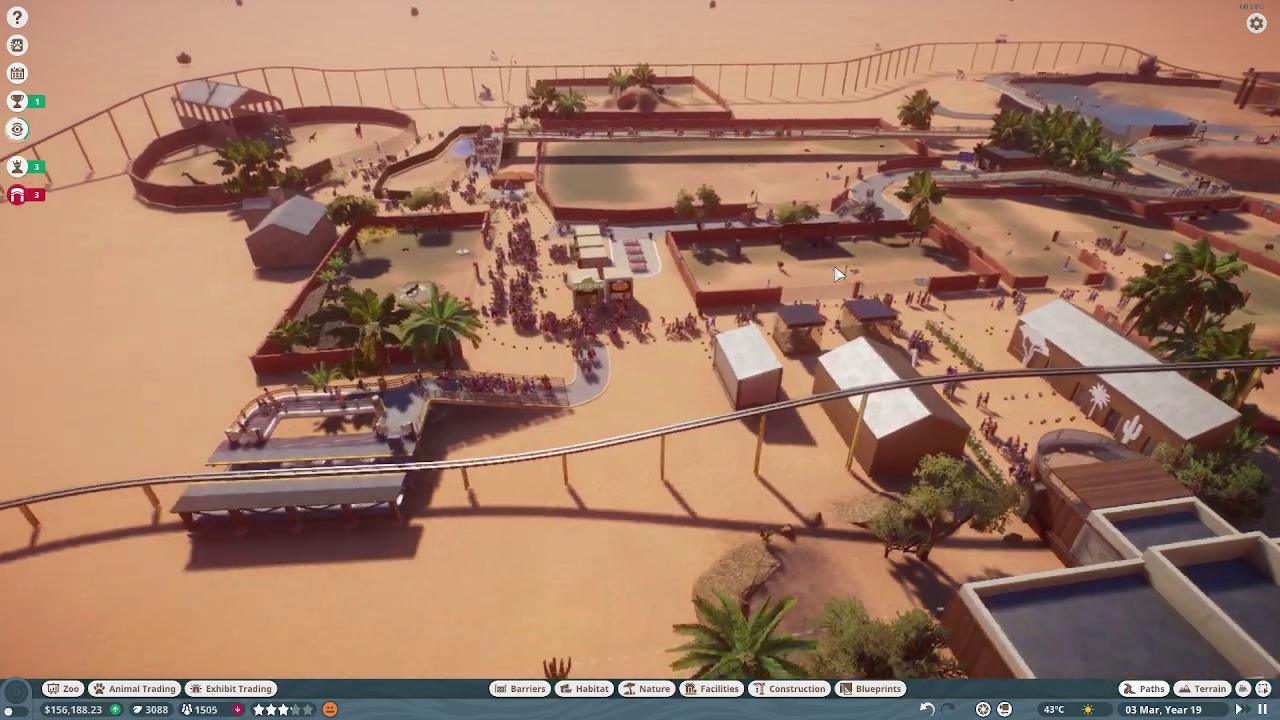
left_click_drag(838, 274, 562, 394)
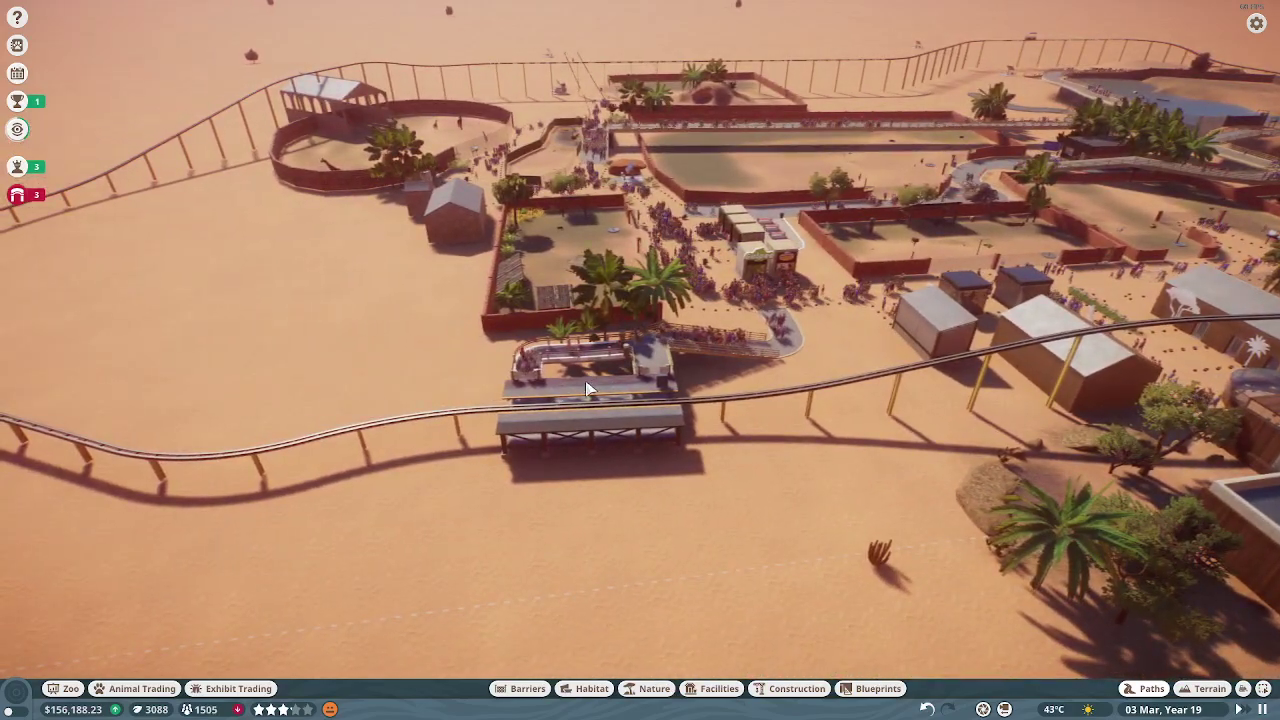
scroll(588, 392, "up", 8)
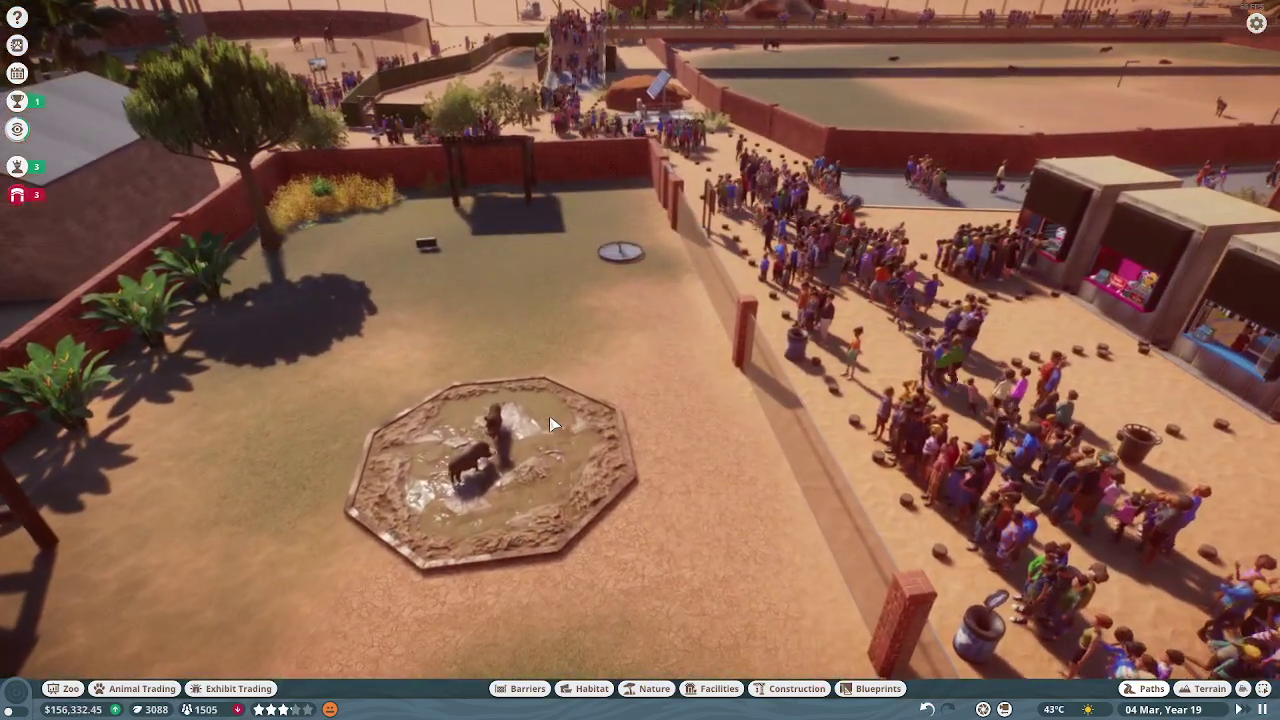
scroll(552, 424, "down", 8)
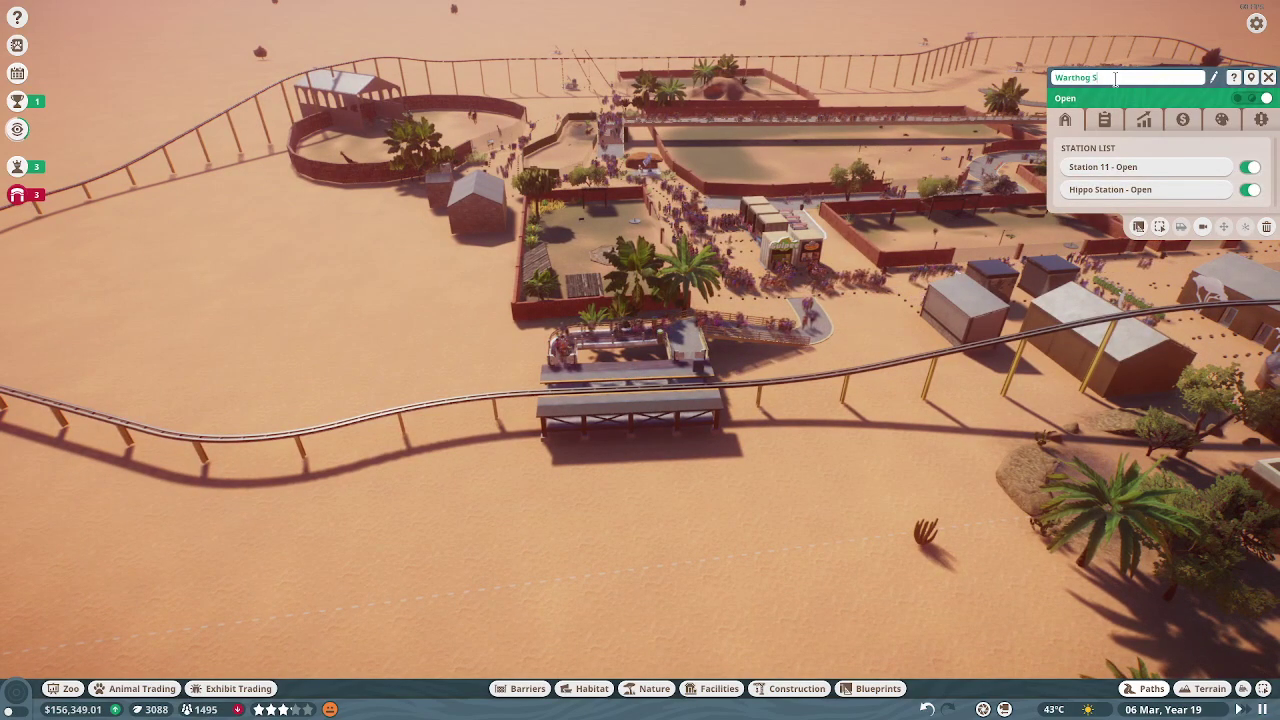
Set Warthog Station to 6 vehicles and reopen Station 11 and Hippo Station.
left_click(1260, 121)
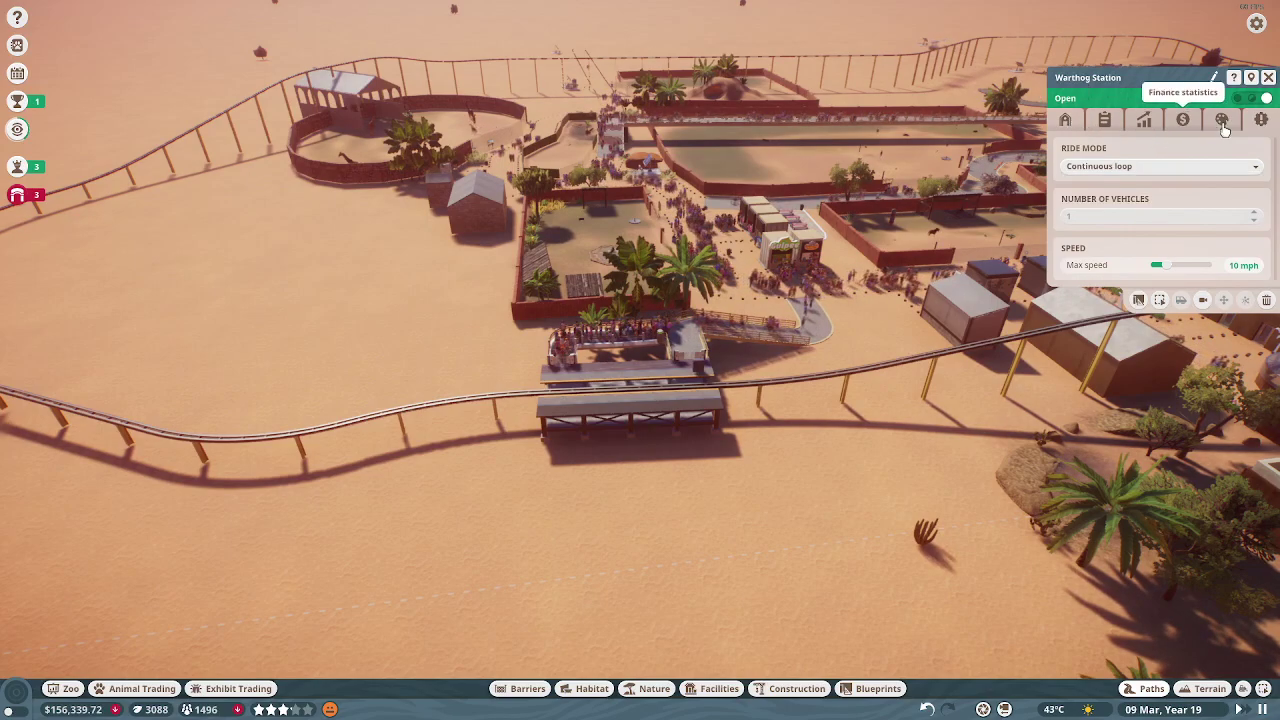
left_click(1065, 121)
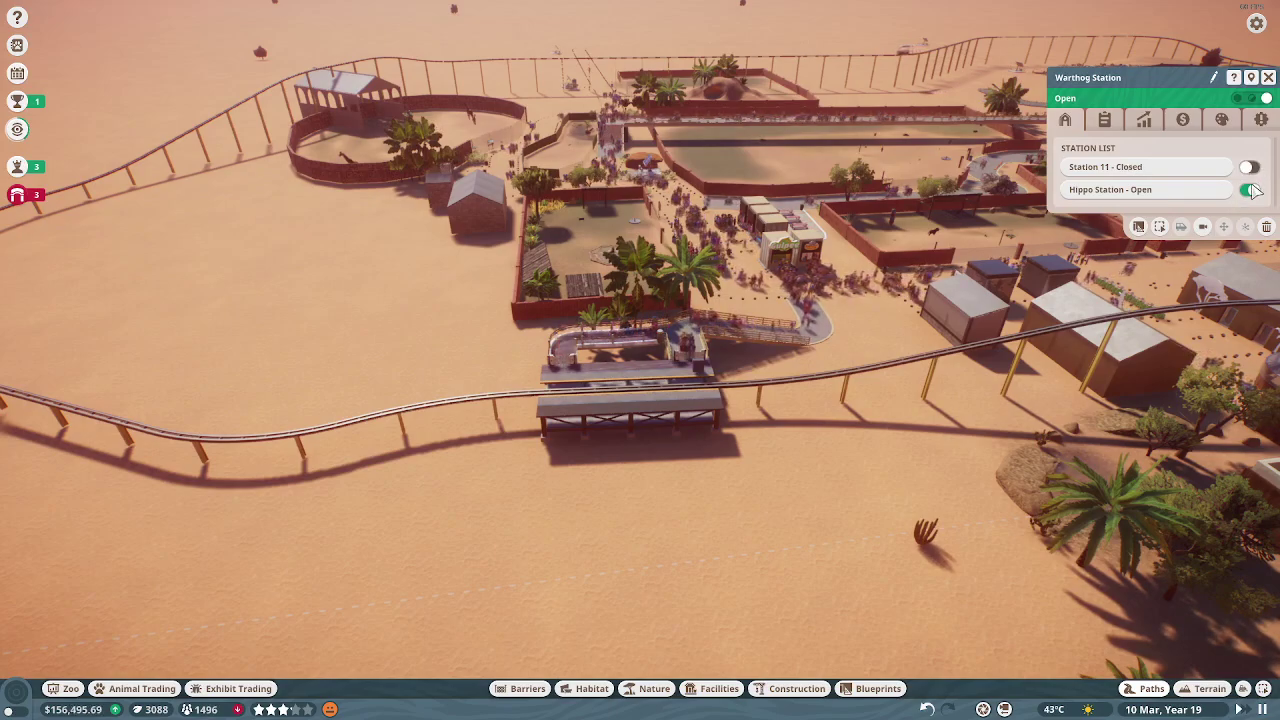
left_click(1261, 121)
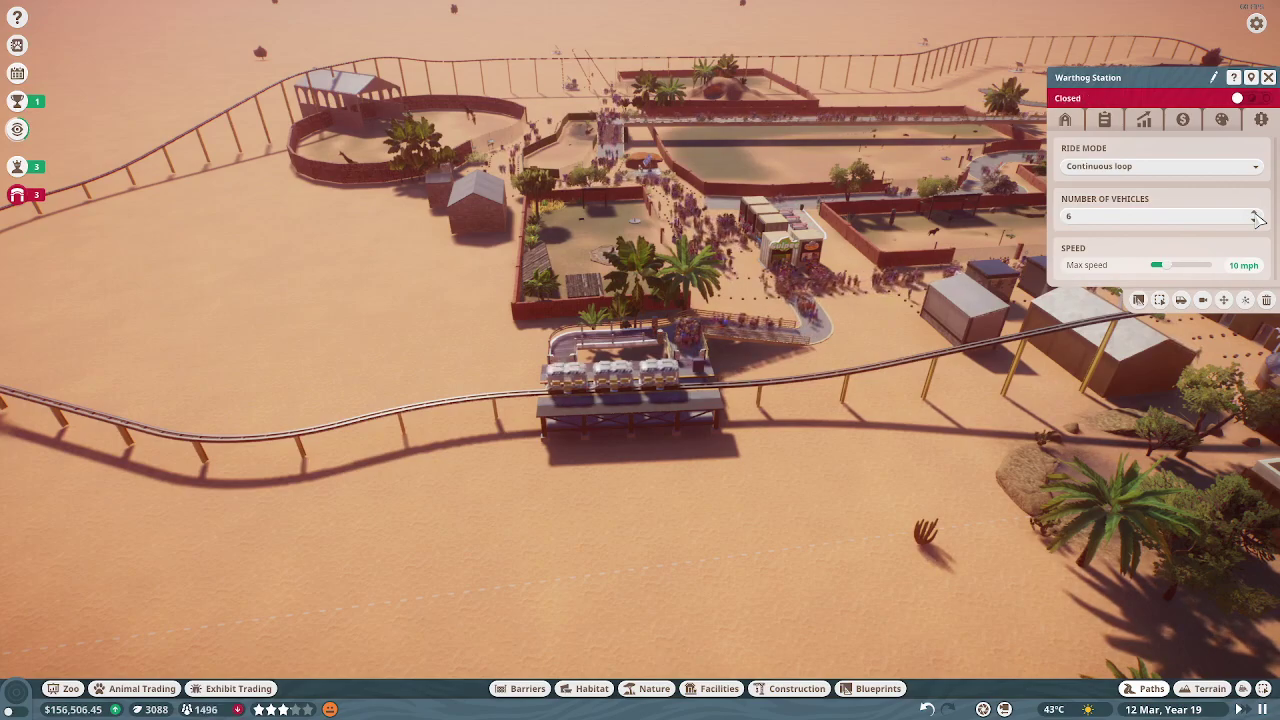
left_click(1068, 121)
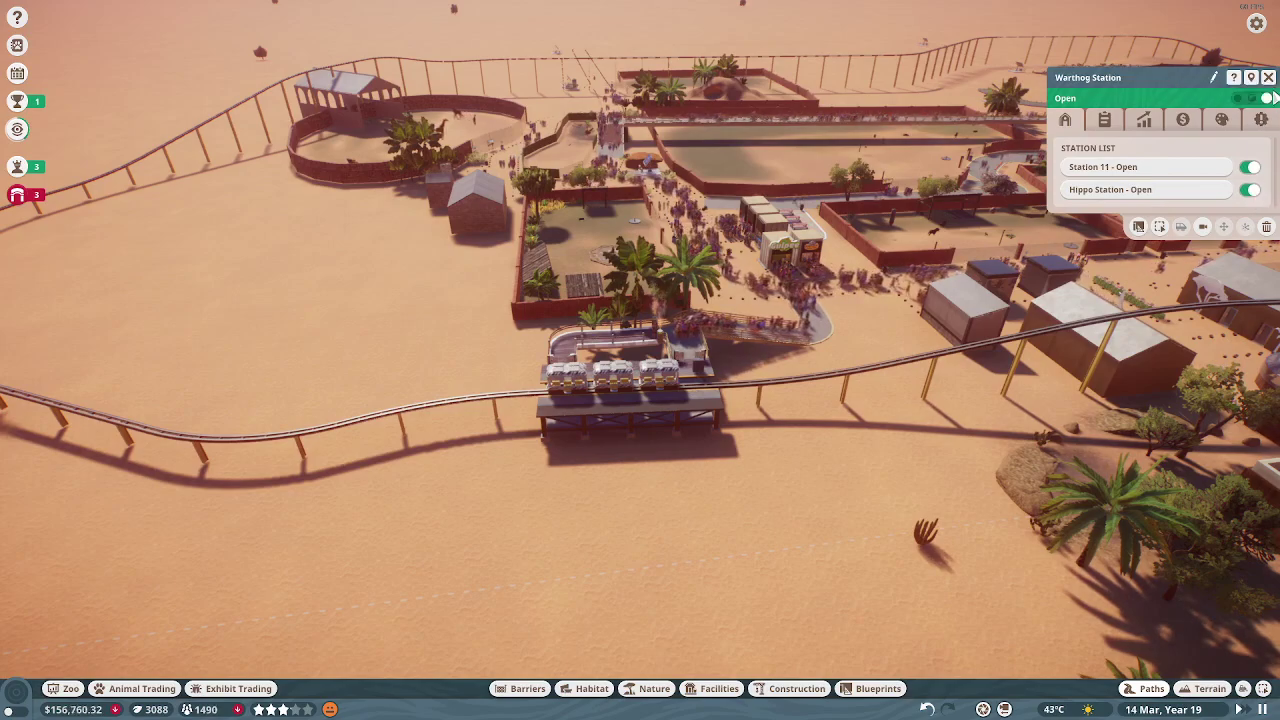
left_click(1269, 78)
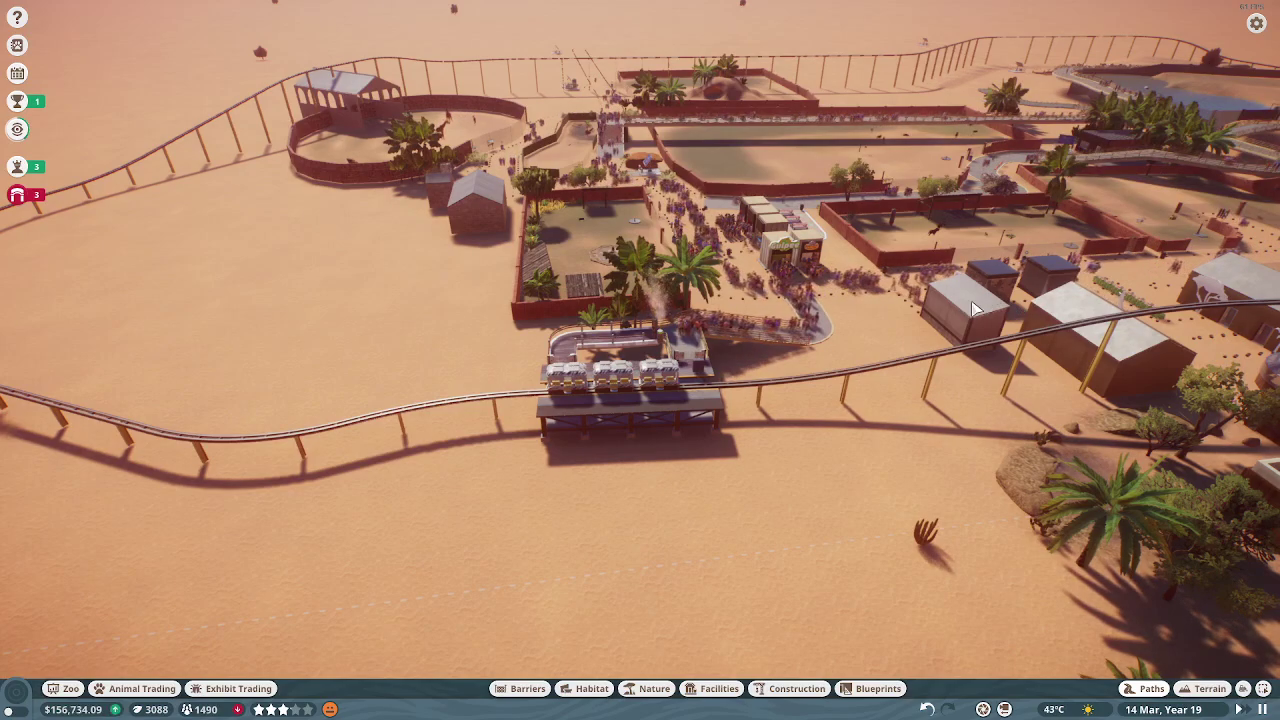
scroll(948, 437, "up", 6)
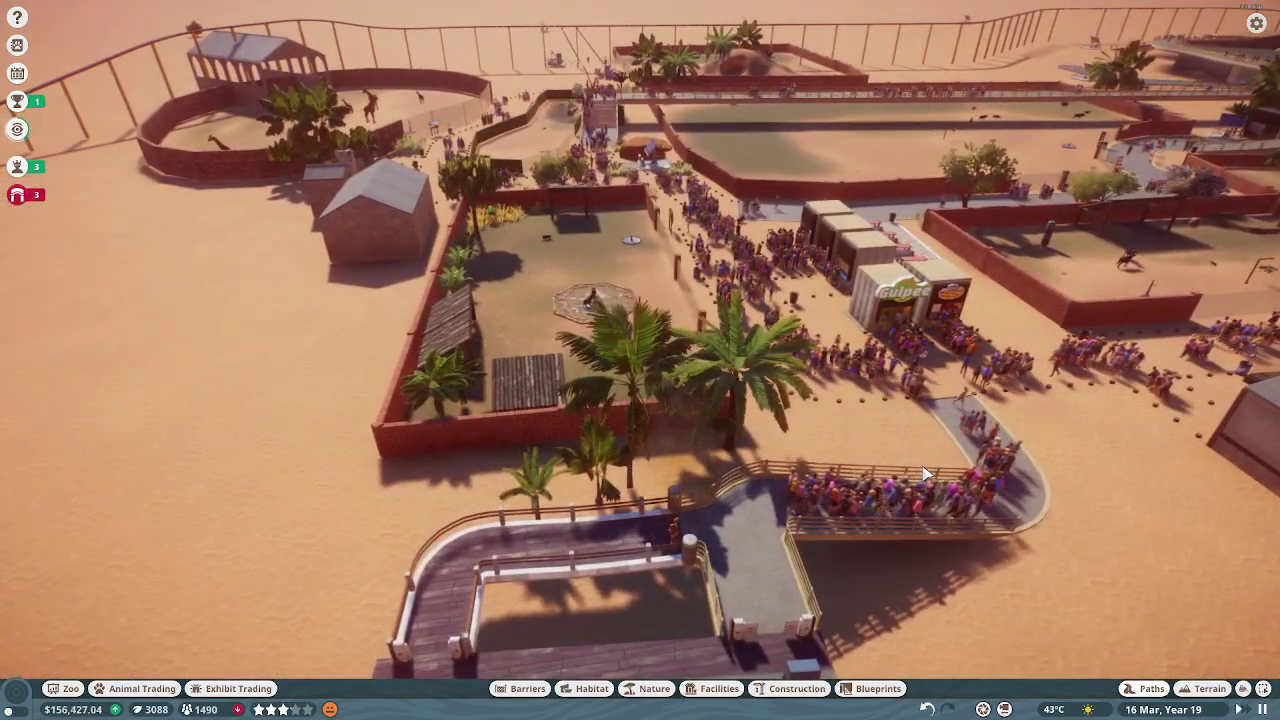
Dismiss the habitat cleanliness warning, move toward the buildings, and open Zoo Overview.
key("d")
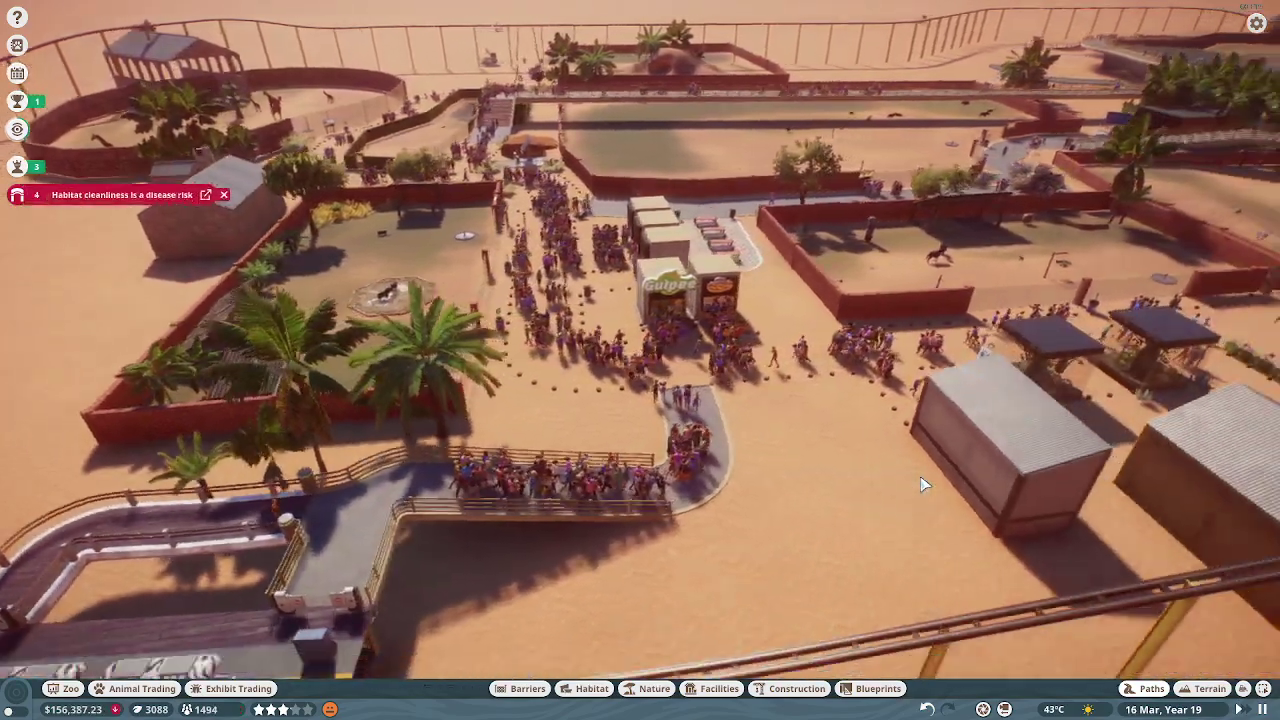
scroll(923, 484, "down", 5)
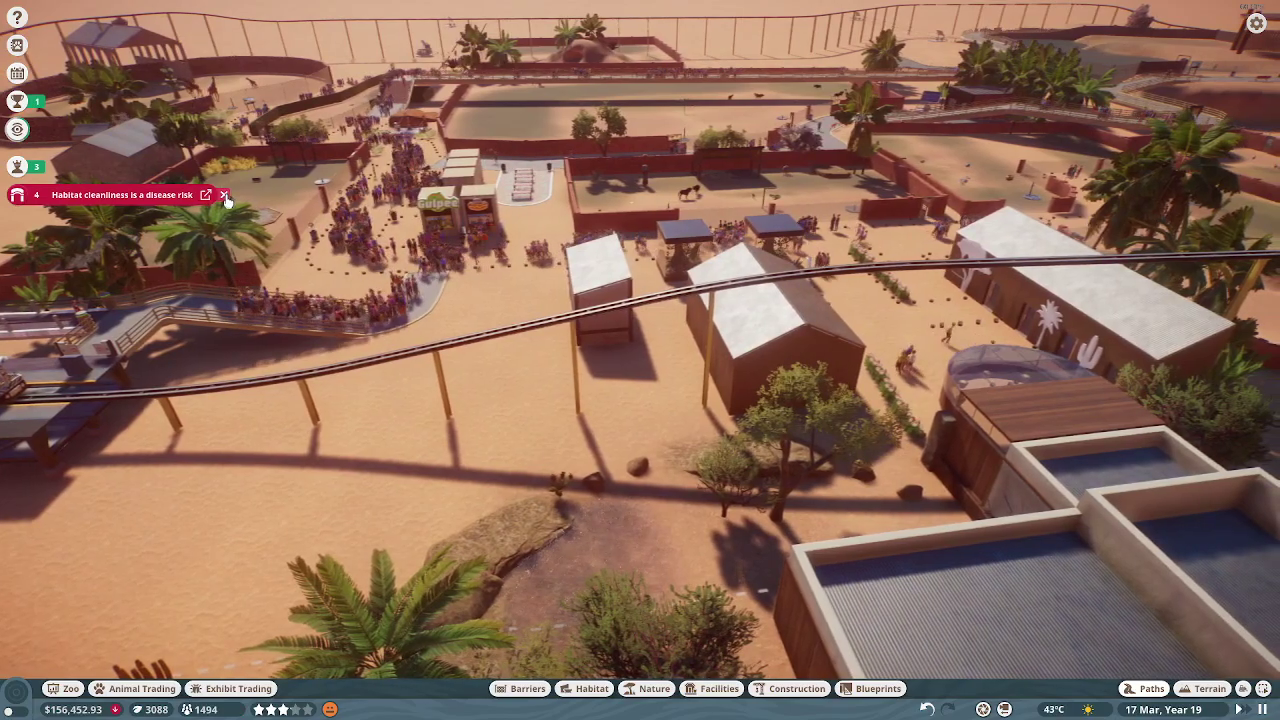
left_click(225, 195)
left_click_drag(640, 360, 473, 471)
key("w")
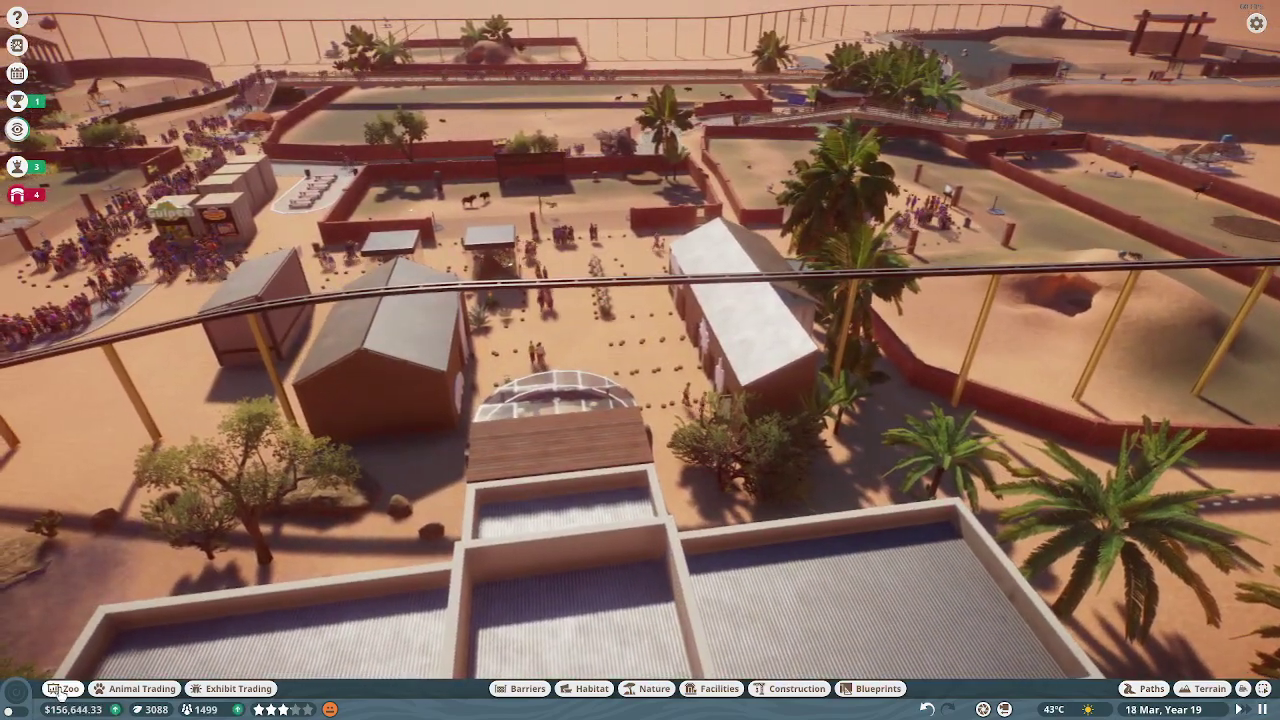
left_click(62, 688)
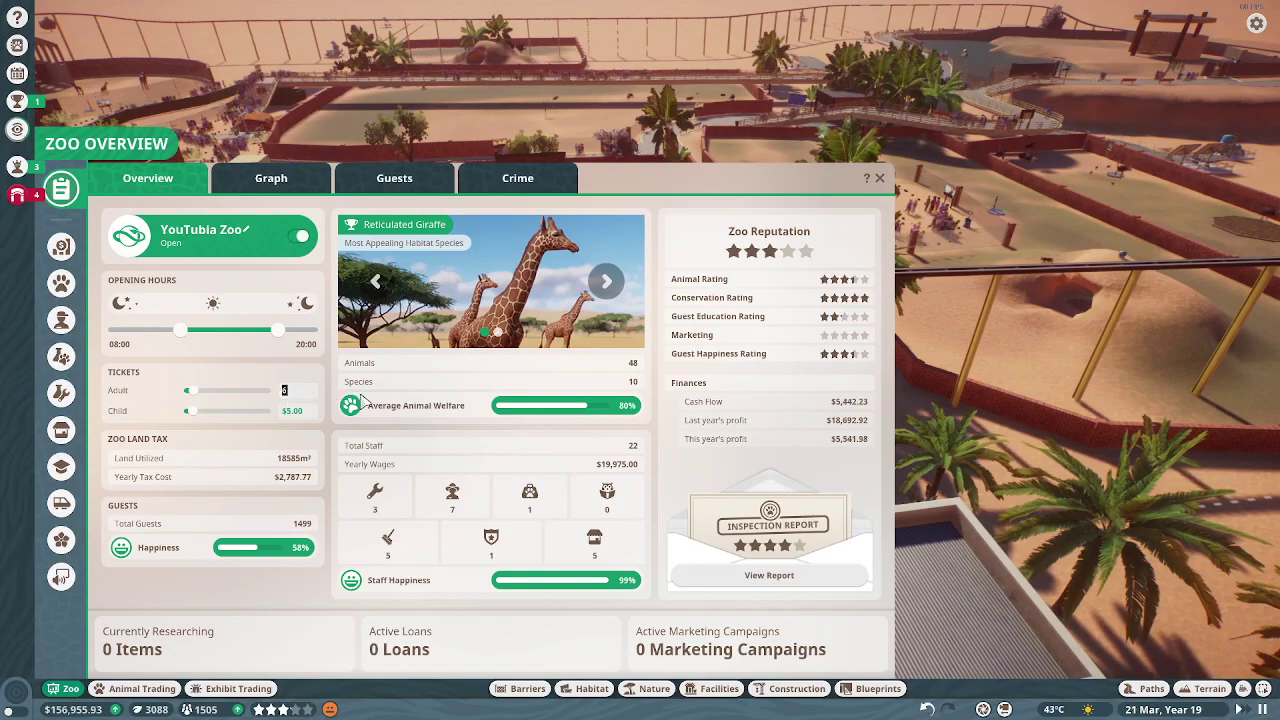
Close Zoo Overview and pan past the Gulpee stalls to the monorail station.
left_click(882, 179)
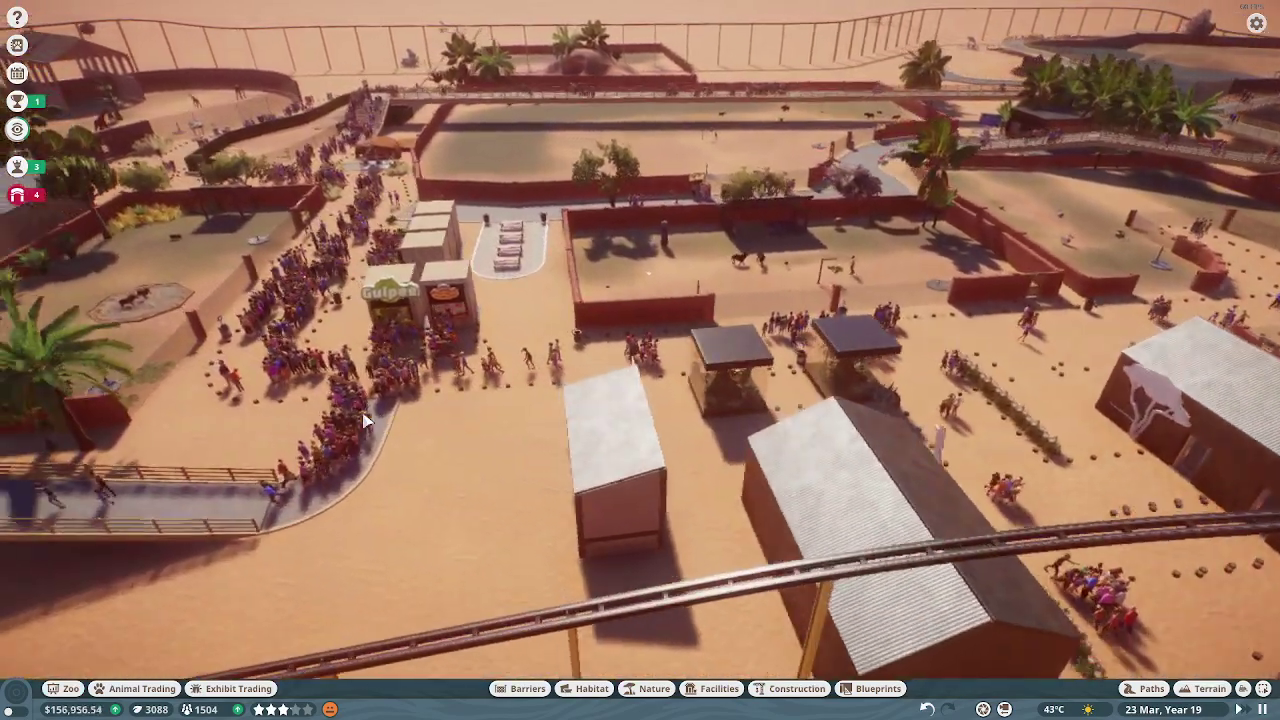
scroll(361, 407, "up", 4)
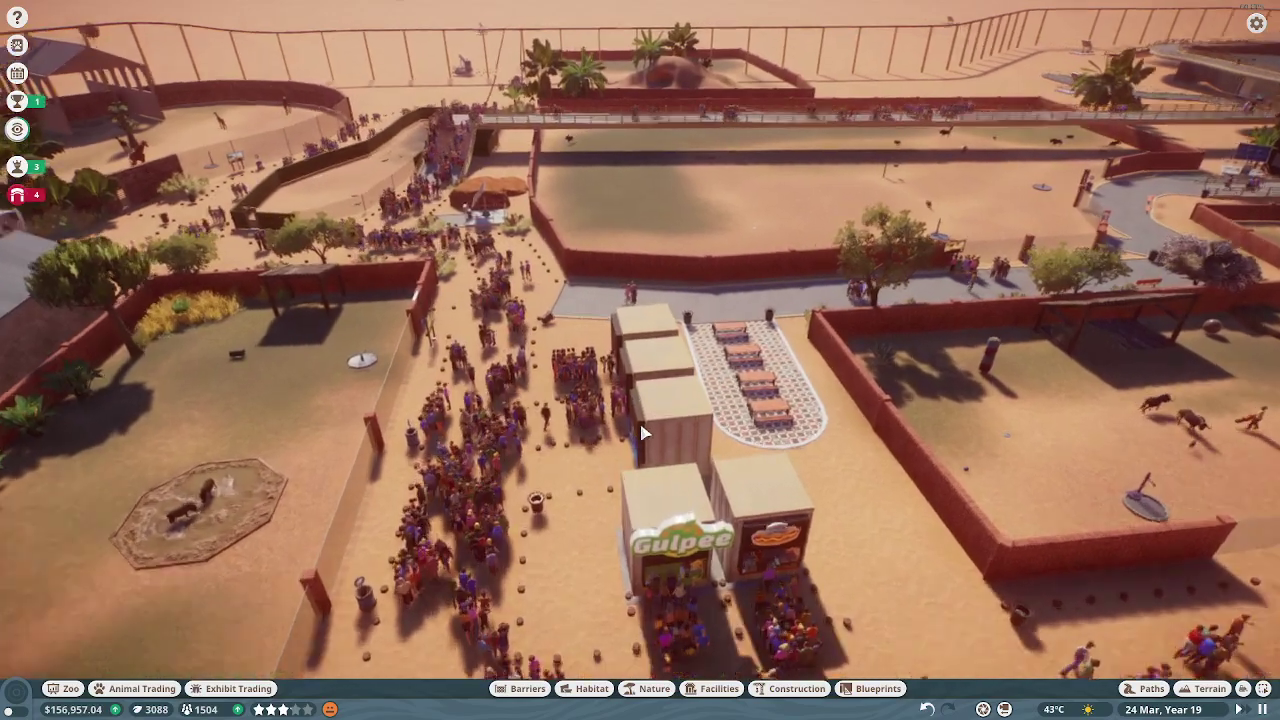
scroll(643, 432, "up", 3)
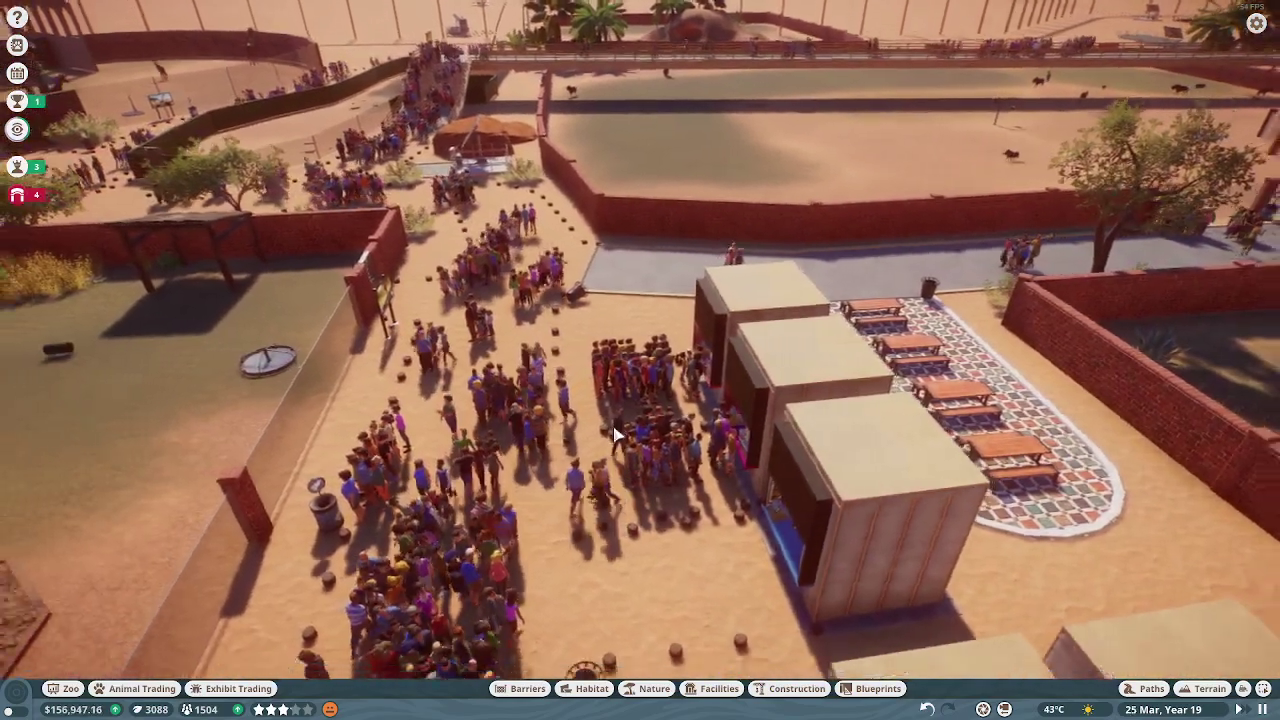
scroll(619, 434, "down", 3)
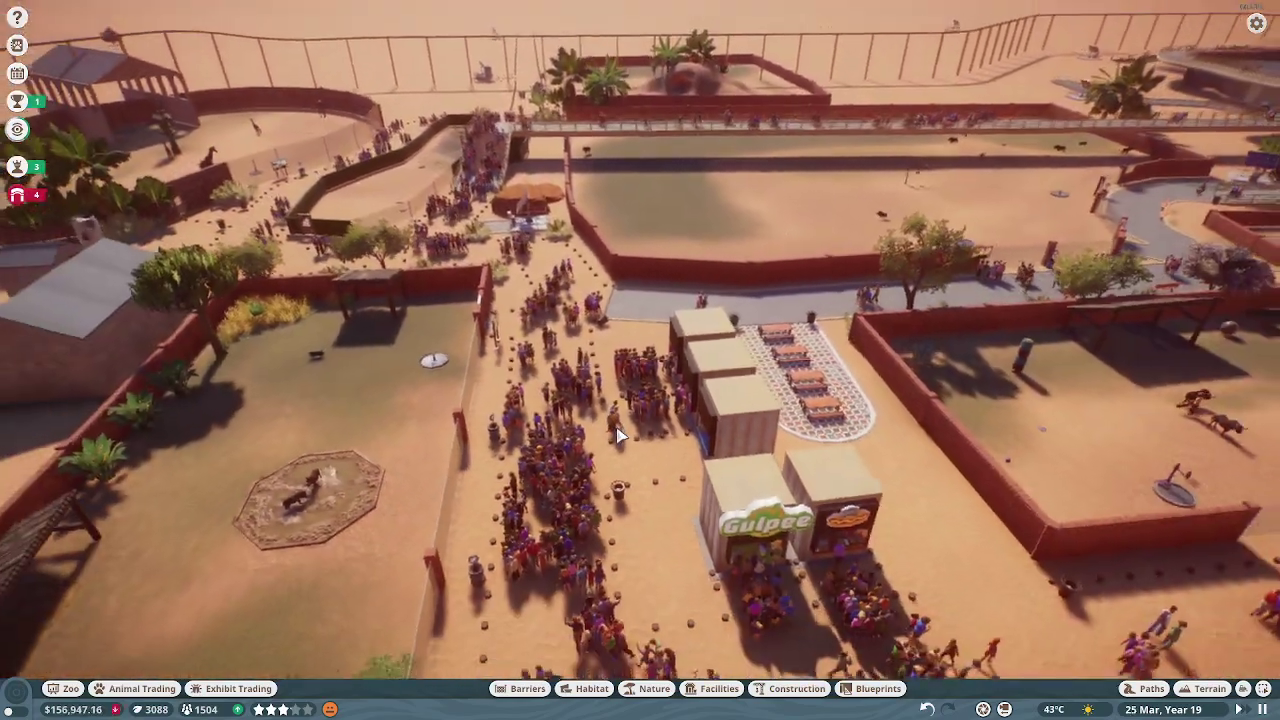
scroll(619, 434, "down", 1)
left_click_drag(703, 480, 604, 517)
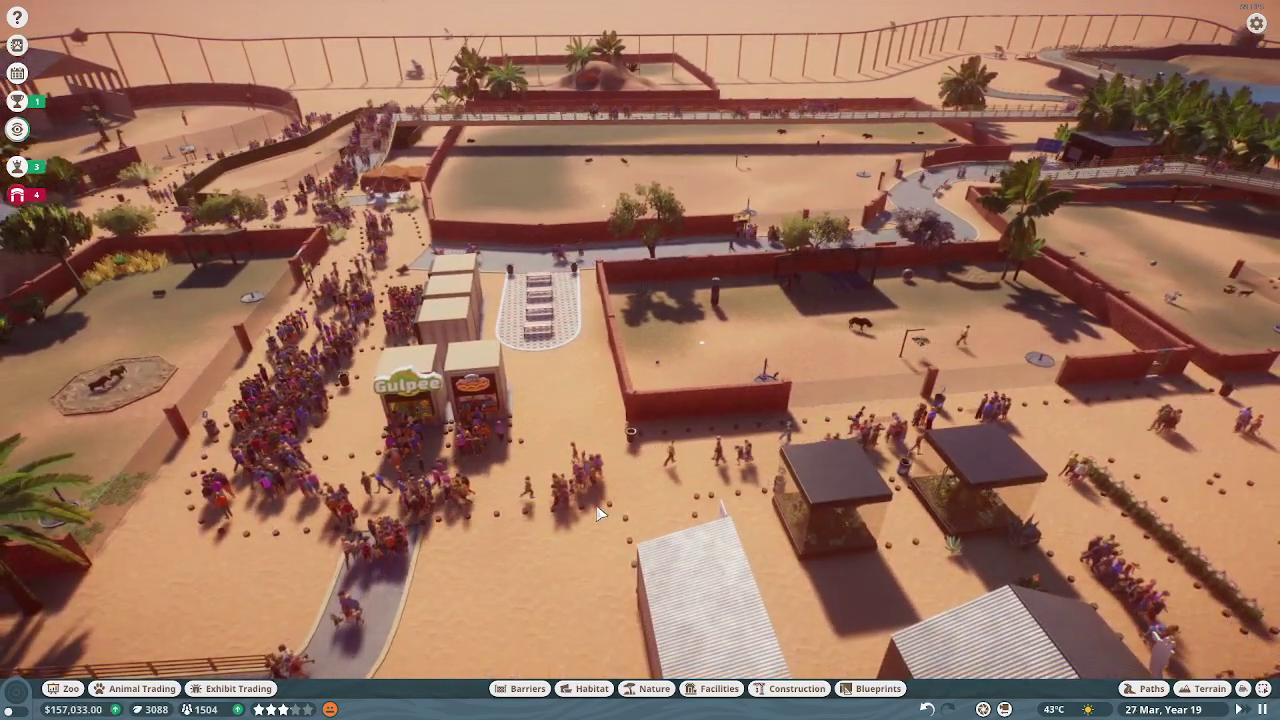
left_click_drag(598, 511, 600, 512)
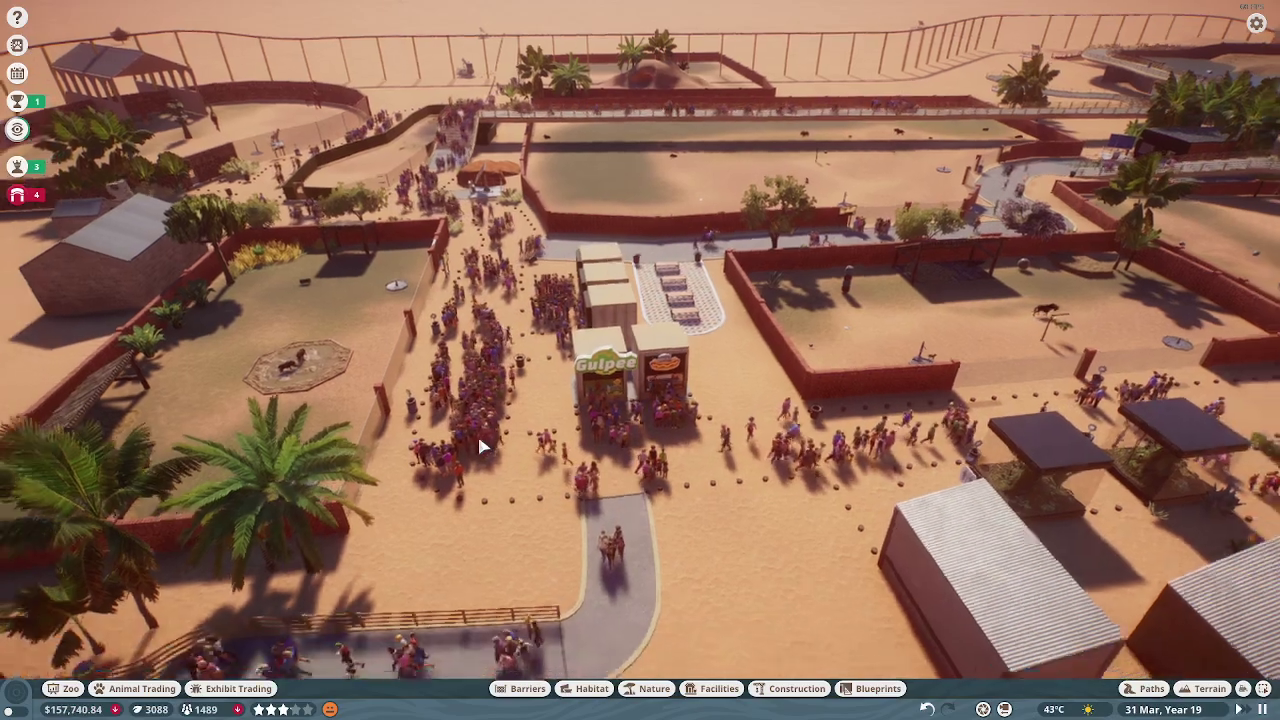
mouse_move(456, 371)
left_mouse_down()
mouse_move(648, 365)
mouse_move(476, 400)
left_mouse_up()
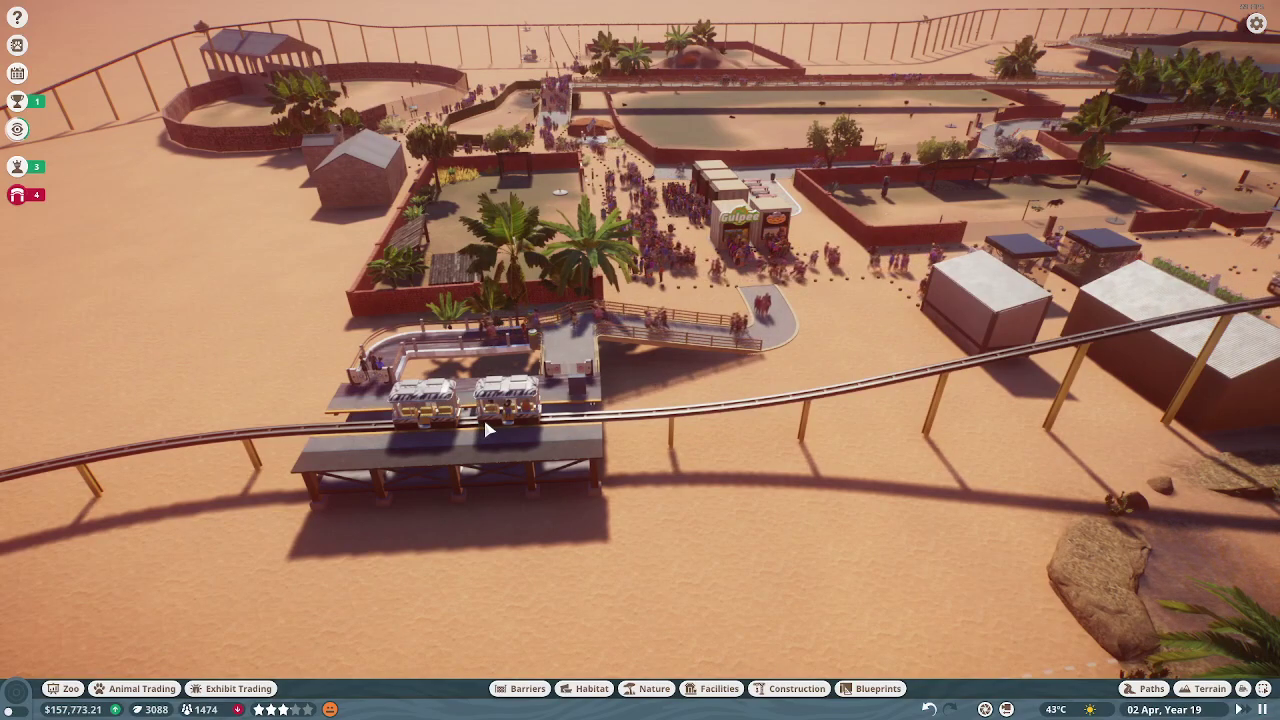
scroll(484, 426, "up", 8)
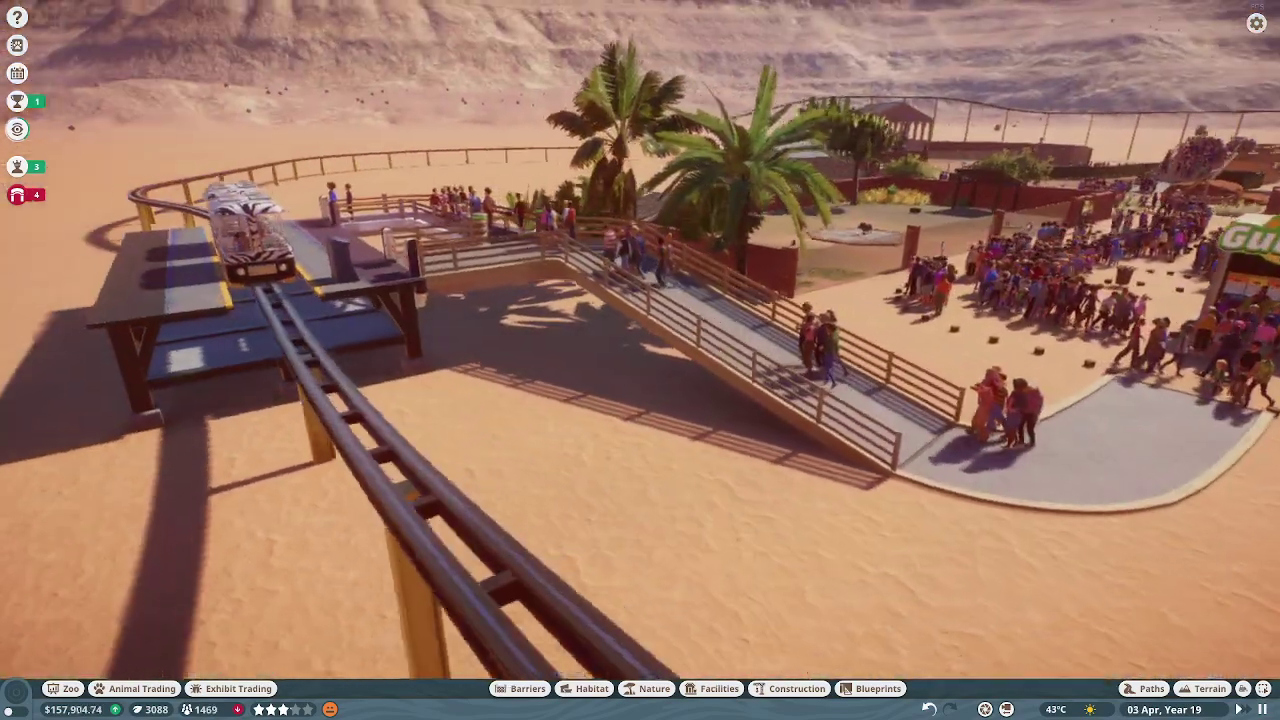
Orbit and zoom around the monorail station and train, then fly toward the hippo pond.
middle_click(640, 360)
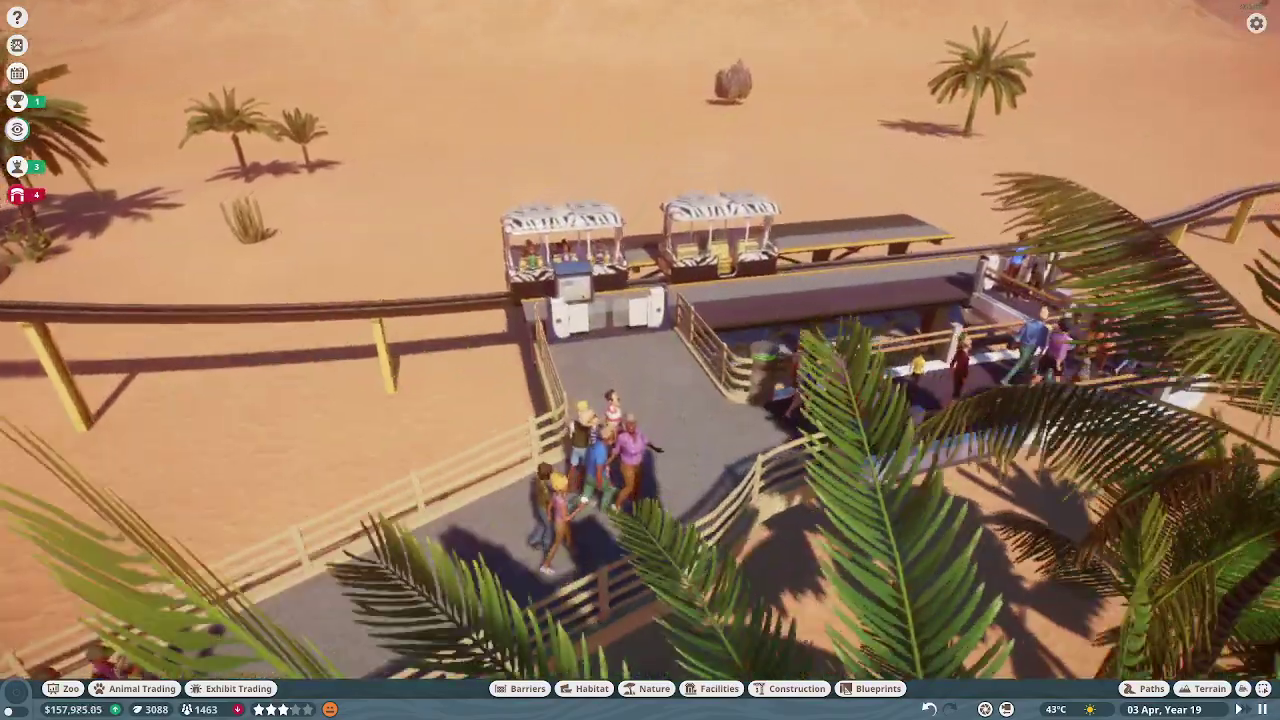
mouse_move(640, 400)
left_mouse_down()
mouse_move(517, 436)
mouse_move(737, 424)
mouse_move(519, 472)
left_mouse_up()
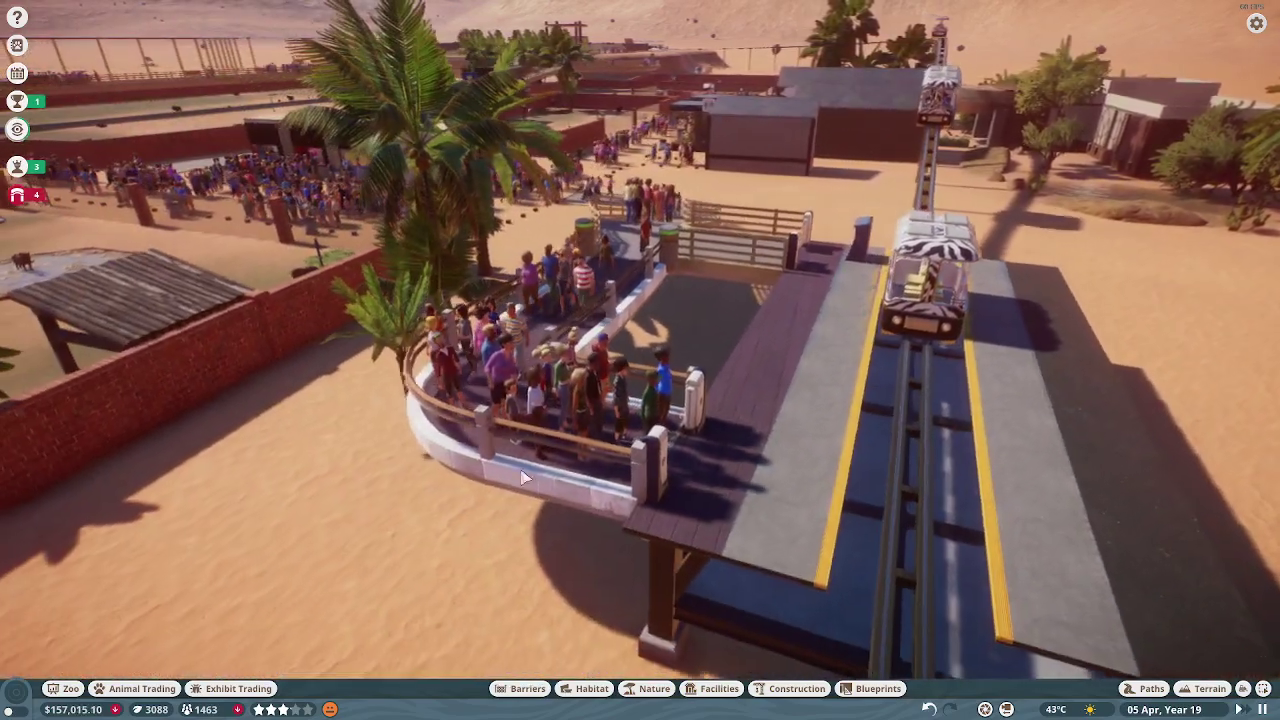
mouse_move(519, 472)
left_mouse_down()
mouse_move(511, 323)
mouse_move(630, 408)
left_mouse_up()
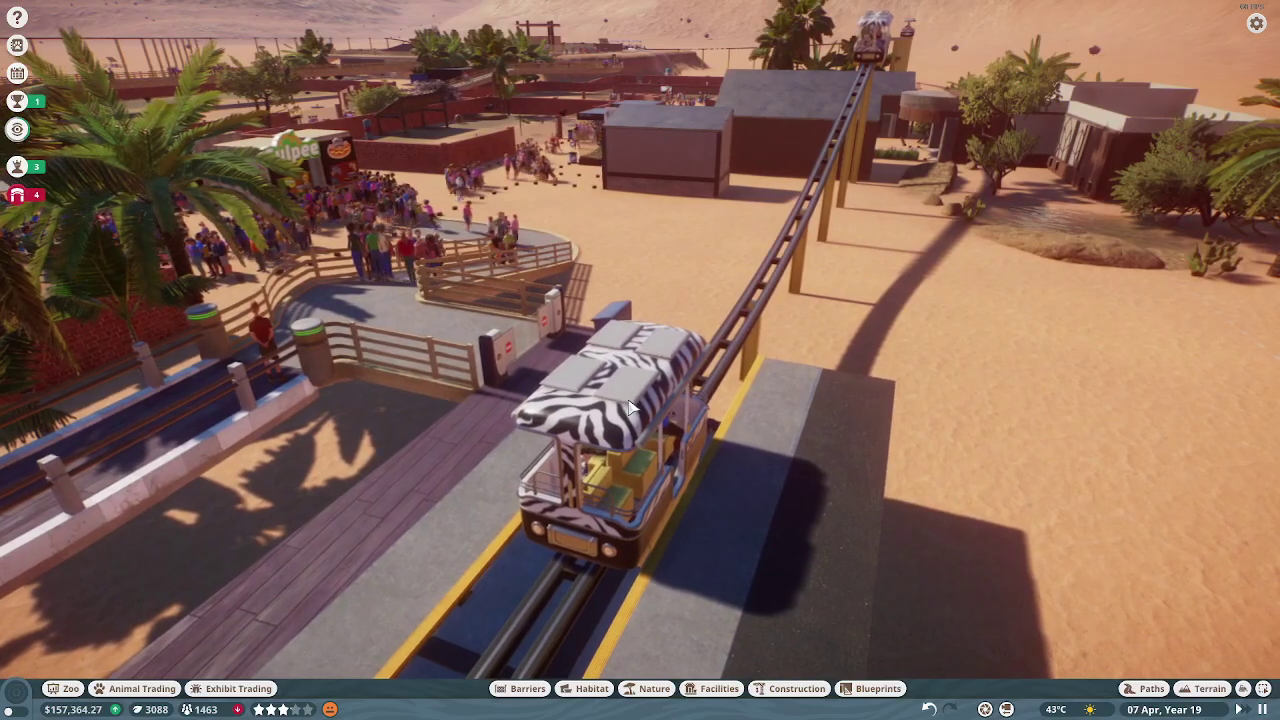
scroll(630, 408, "down", 5)
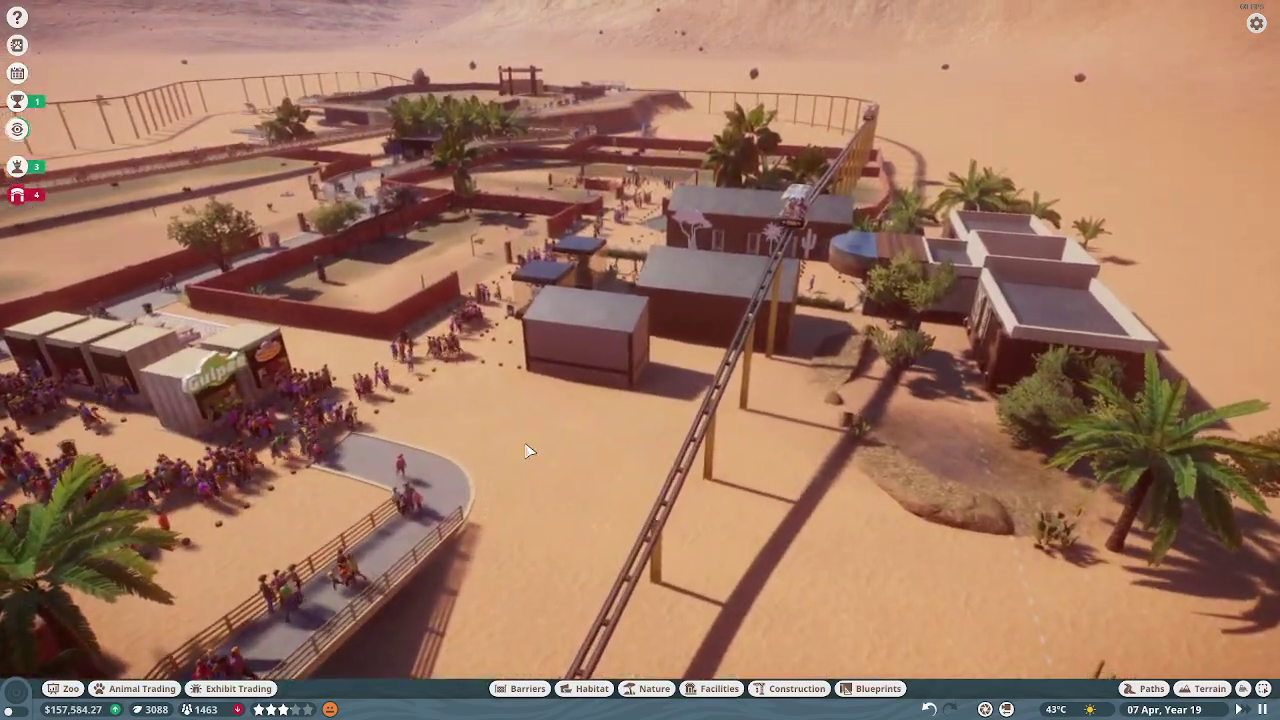
scroll(531, 446, "up", 5)
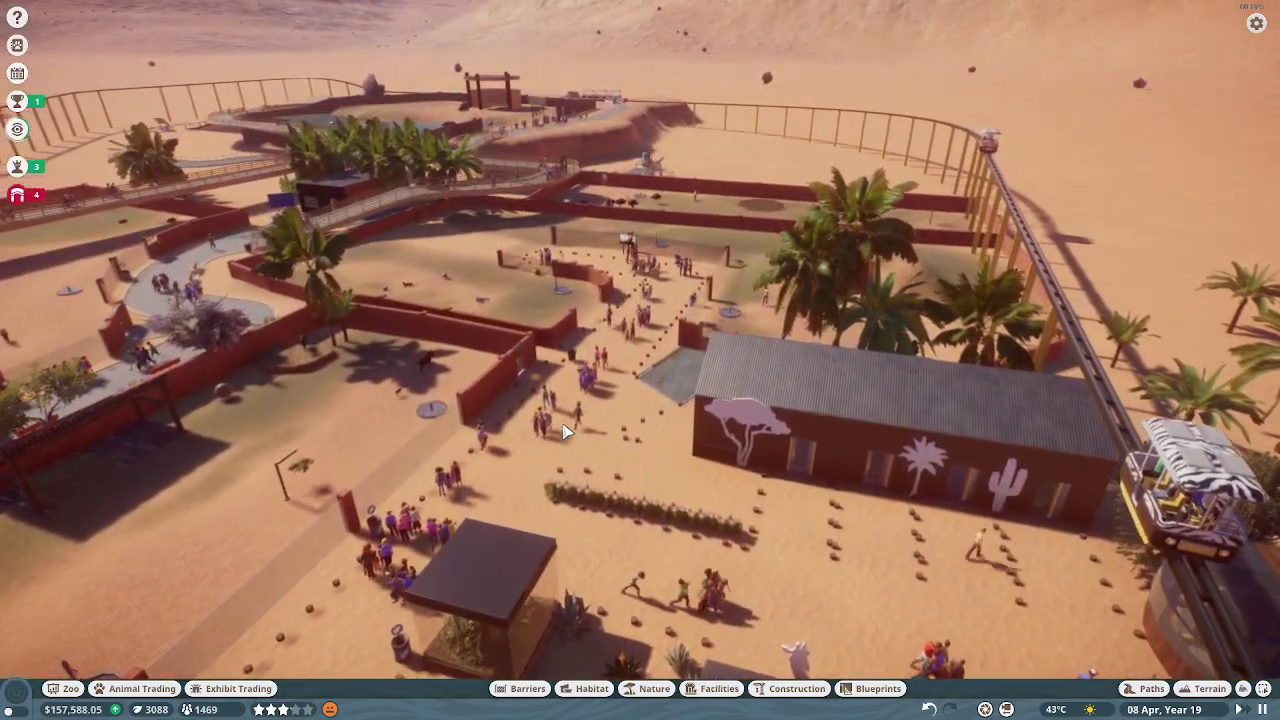
left_click_drag(563, 432, 573, 408)
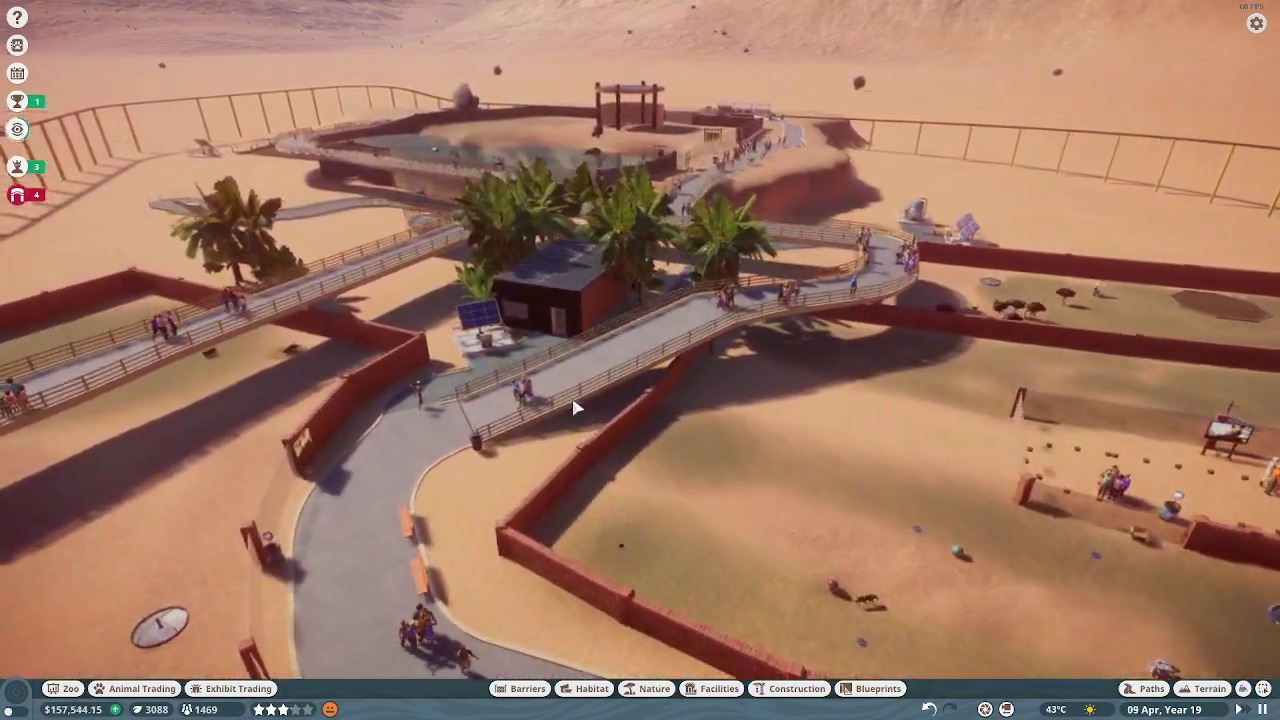
key("w")
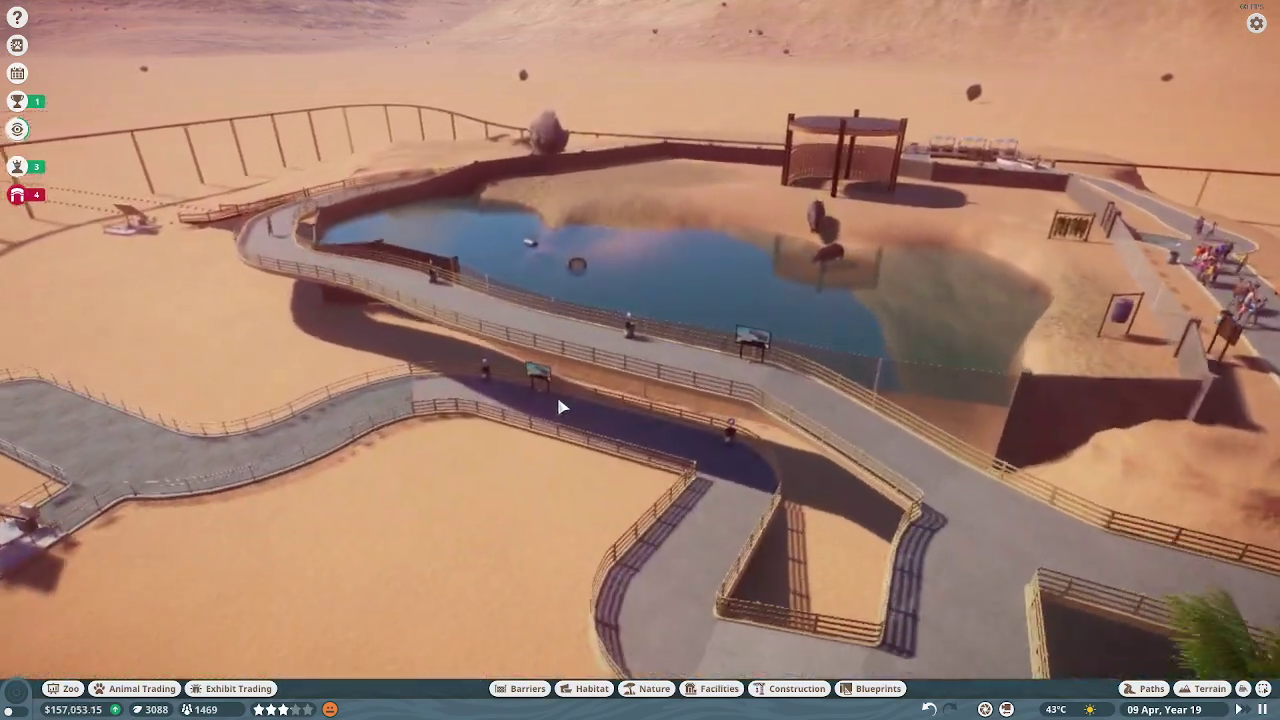
scroll(555, 403, "up", 5)
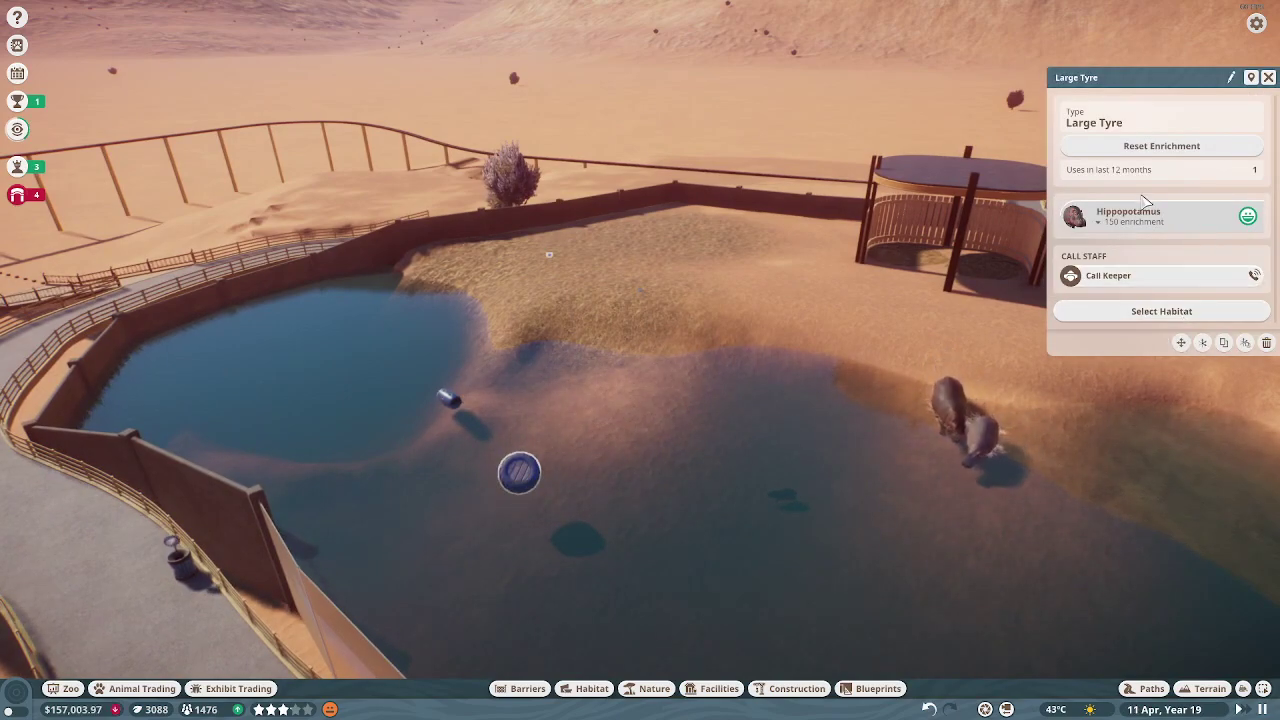
left_click(1268, 77)
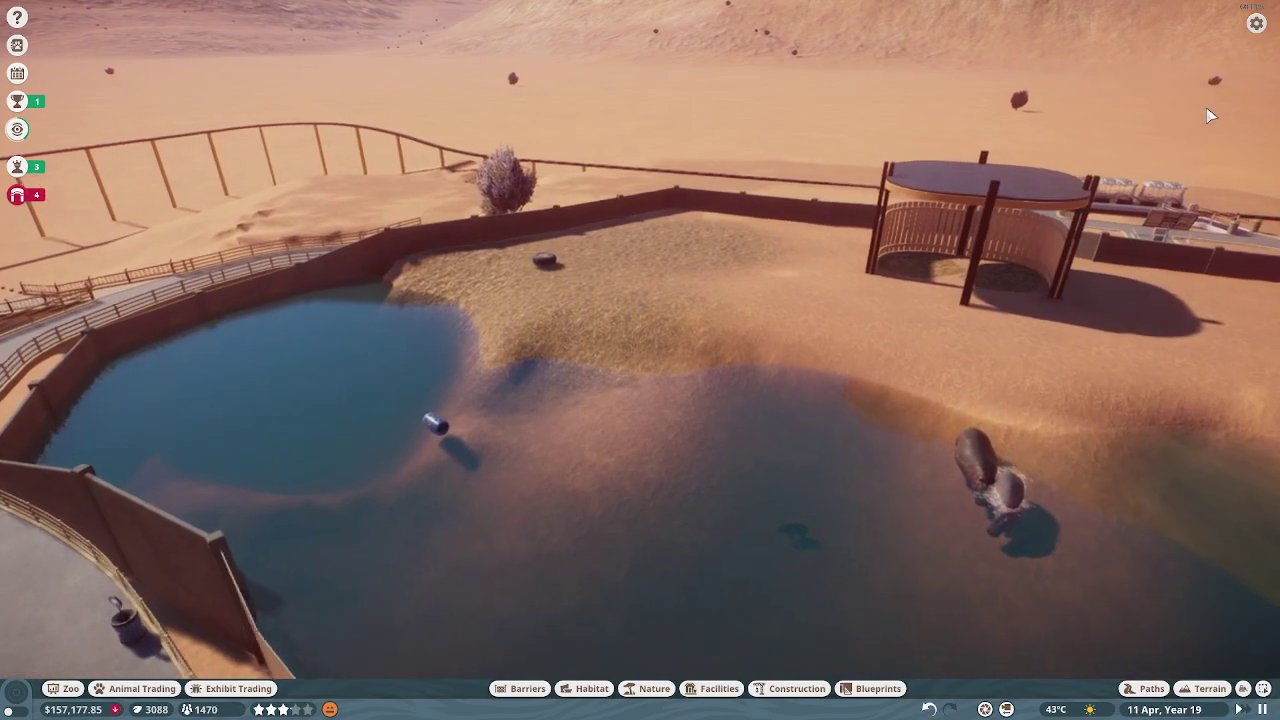
key("w")
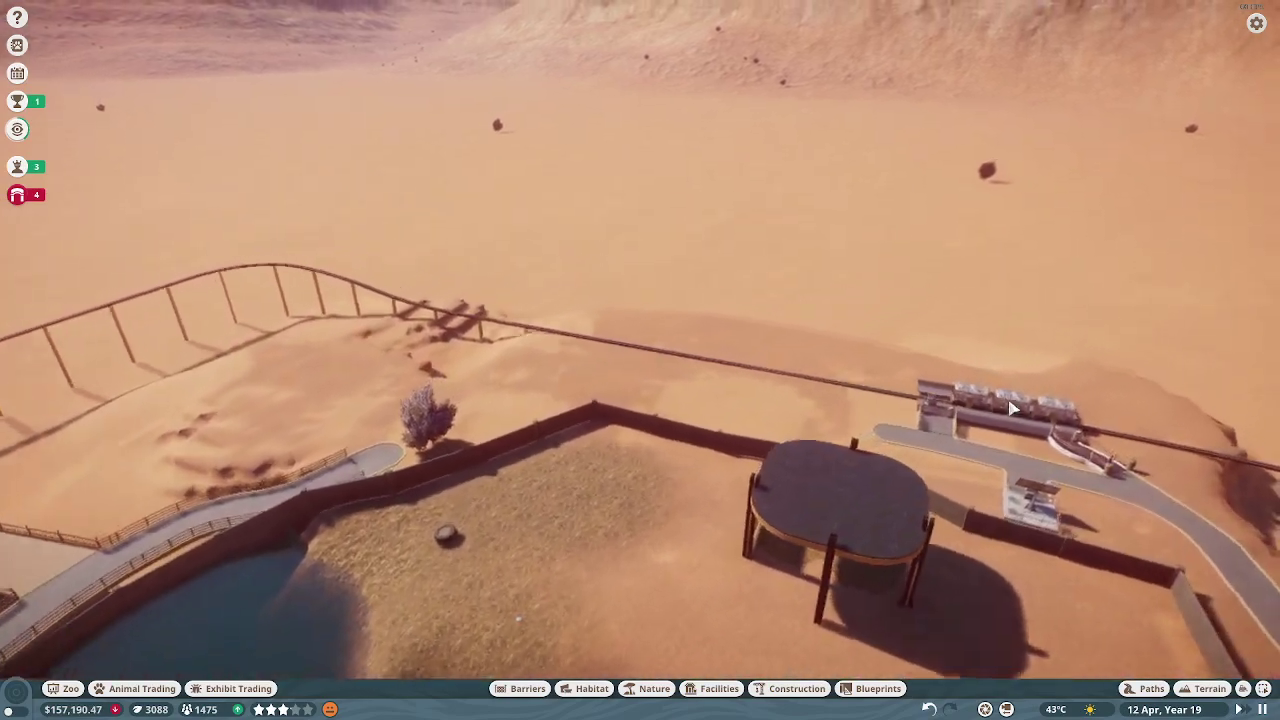
key("a")
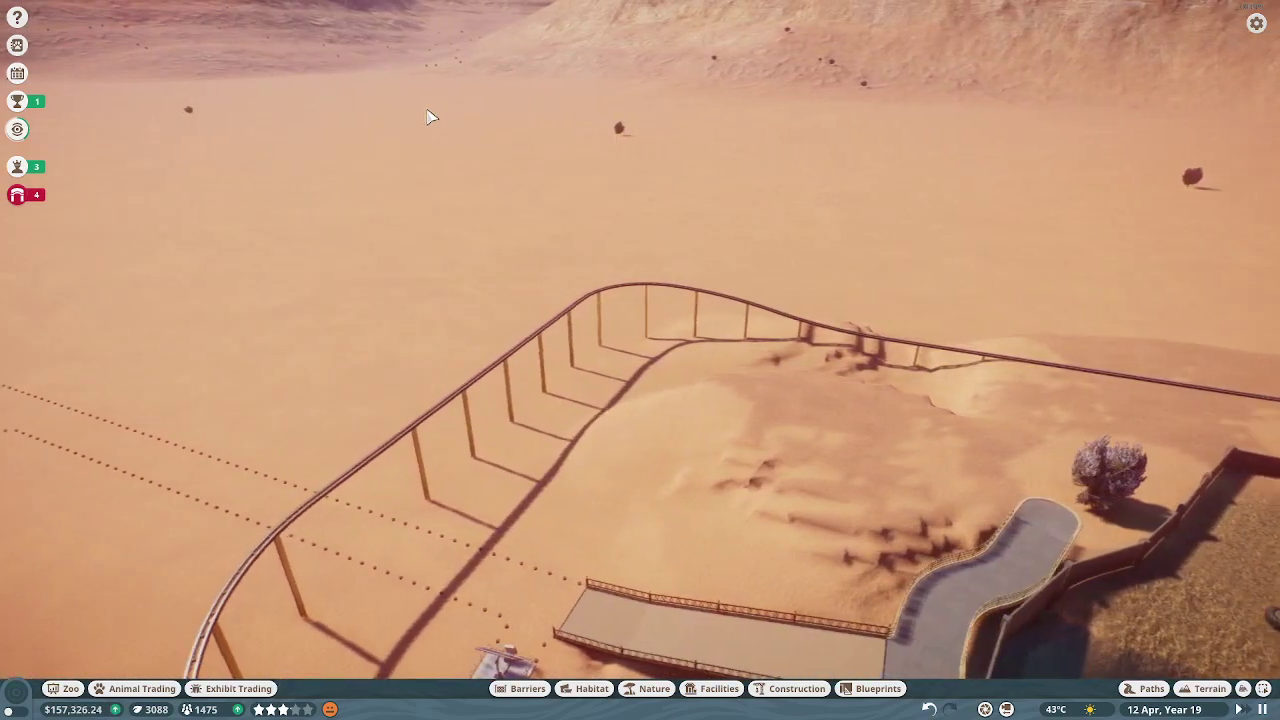
key("a")
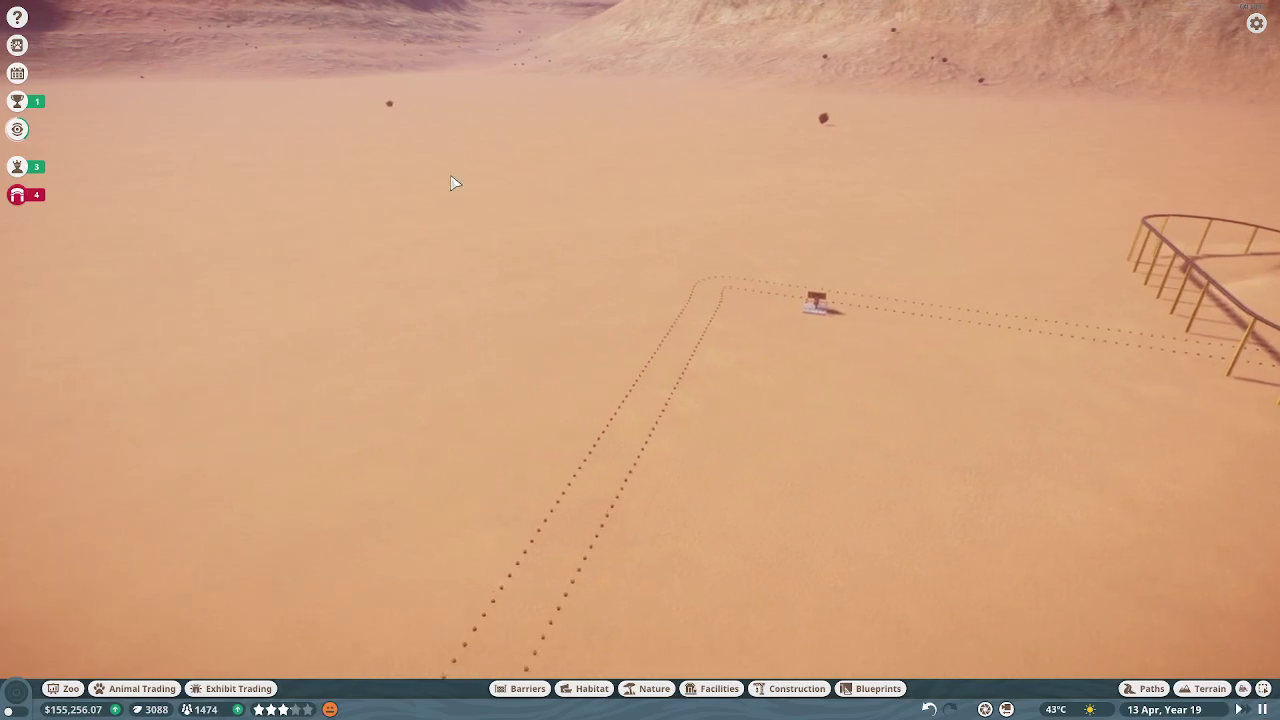
key("d")
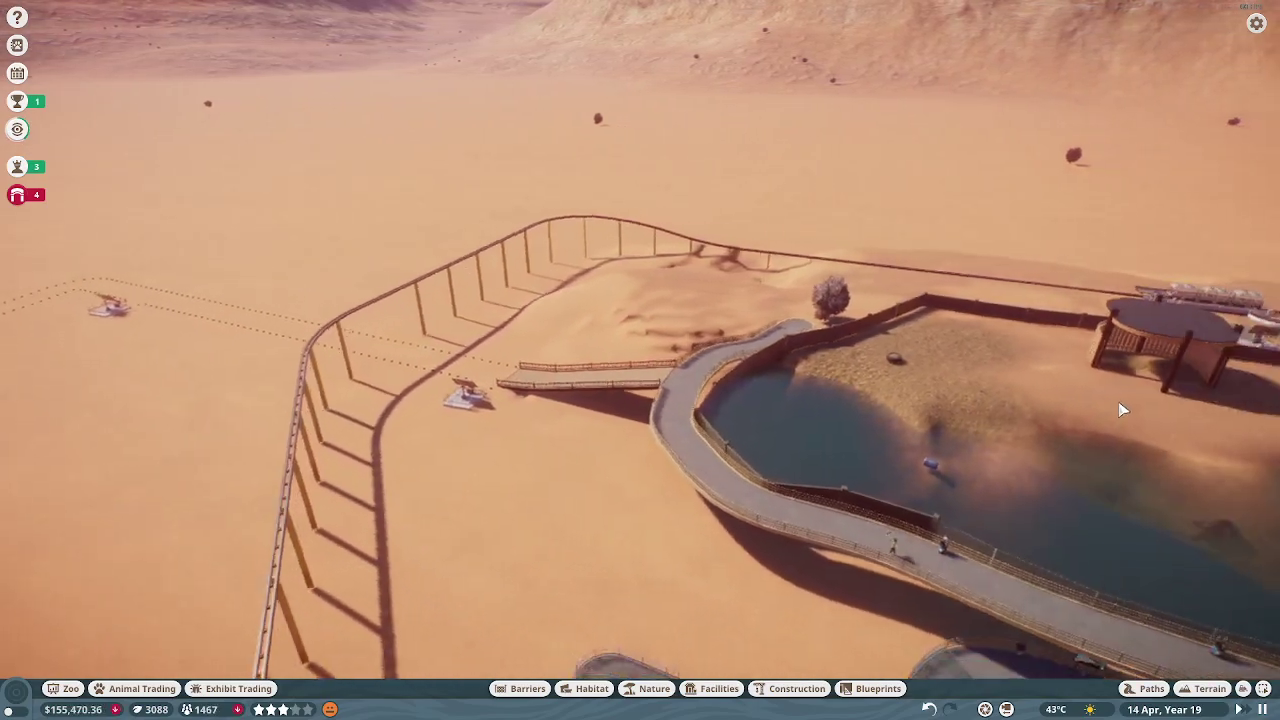
key("d")
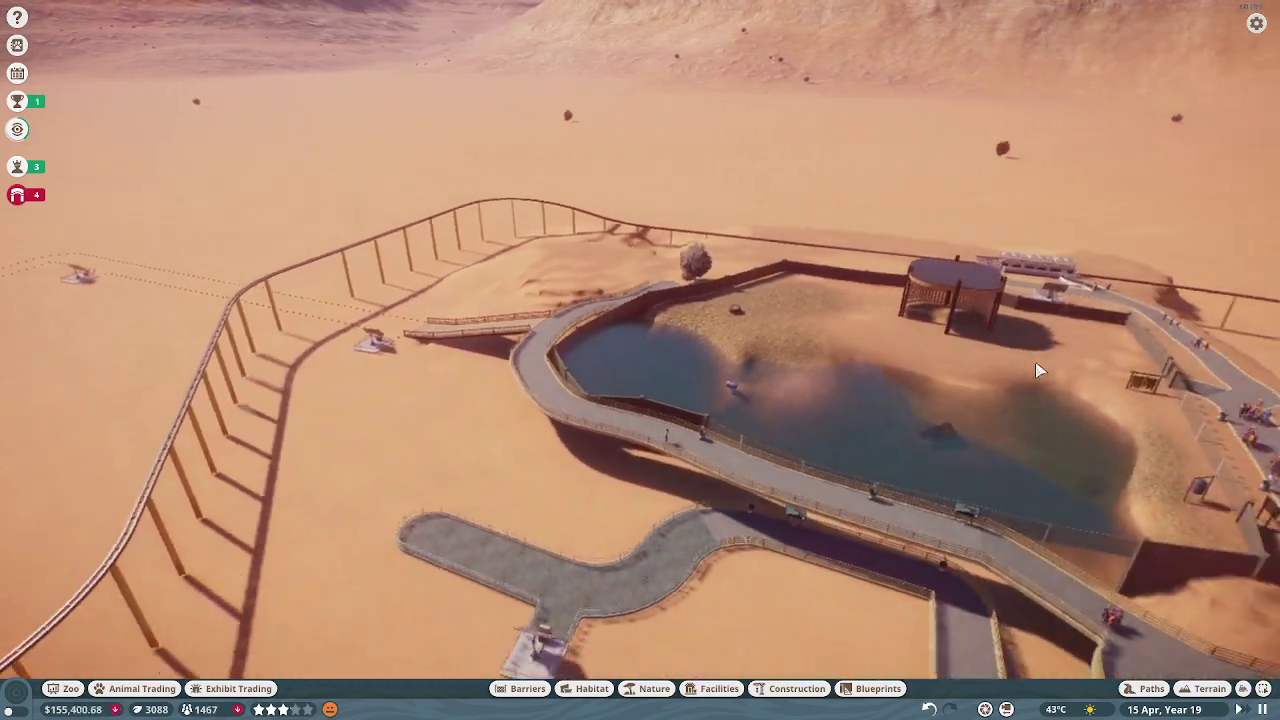
scroll(896, 345, "up", 8)
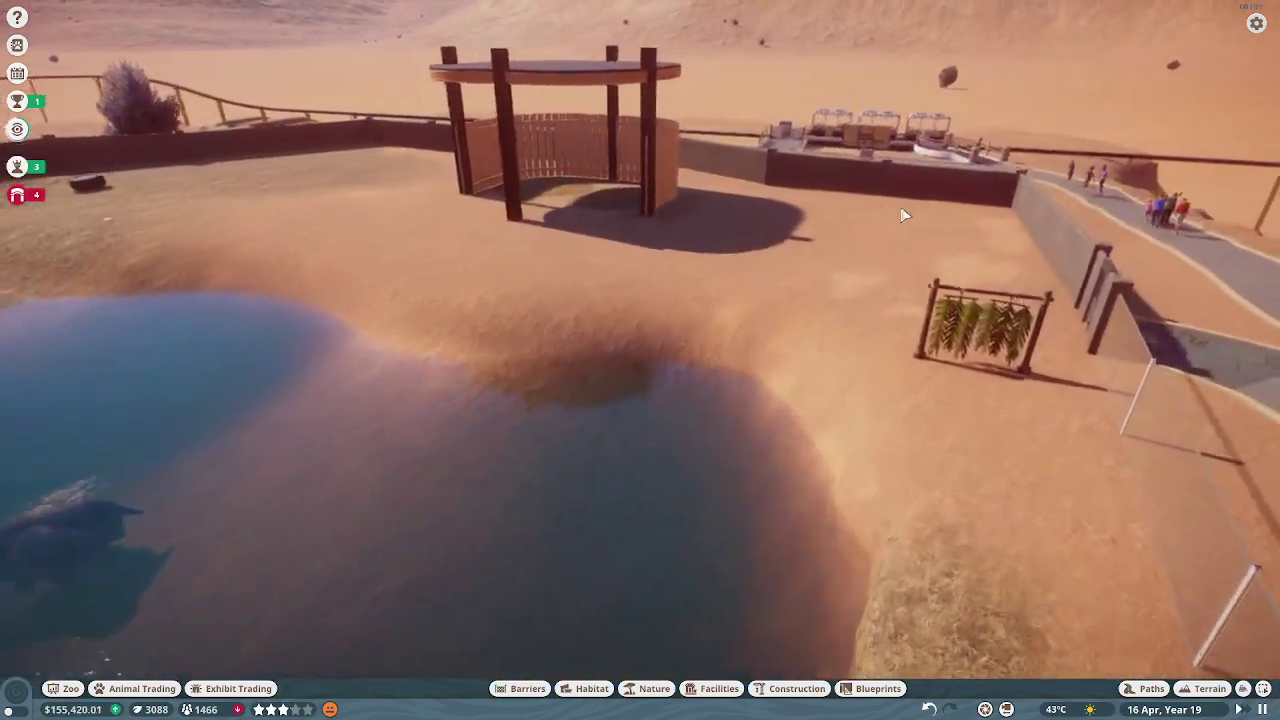
scroll(903, 215, "down", 8)
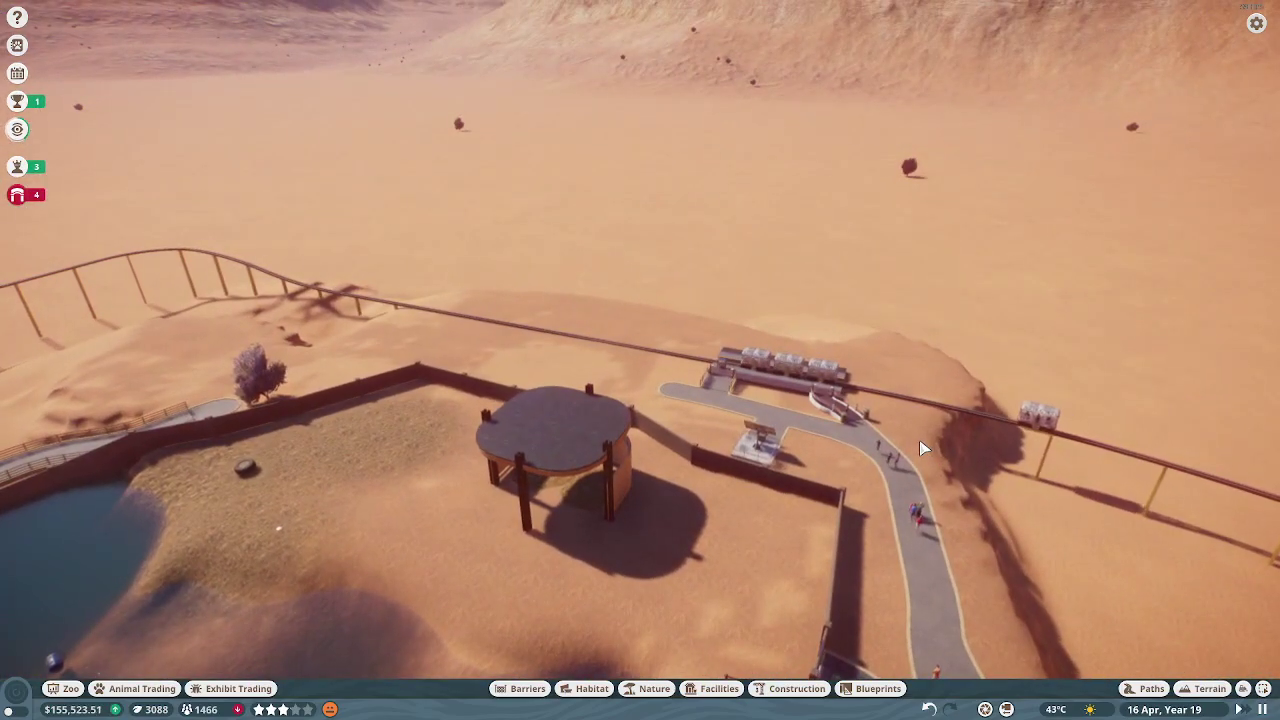
scroll(922, 447, "down", 6)
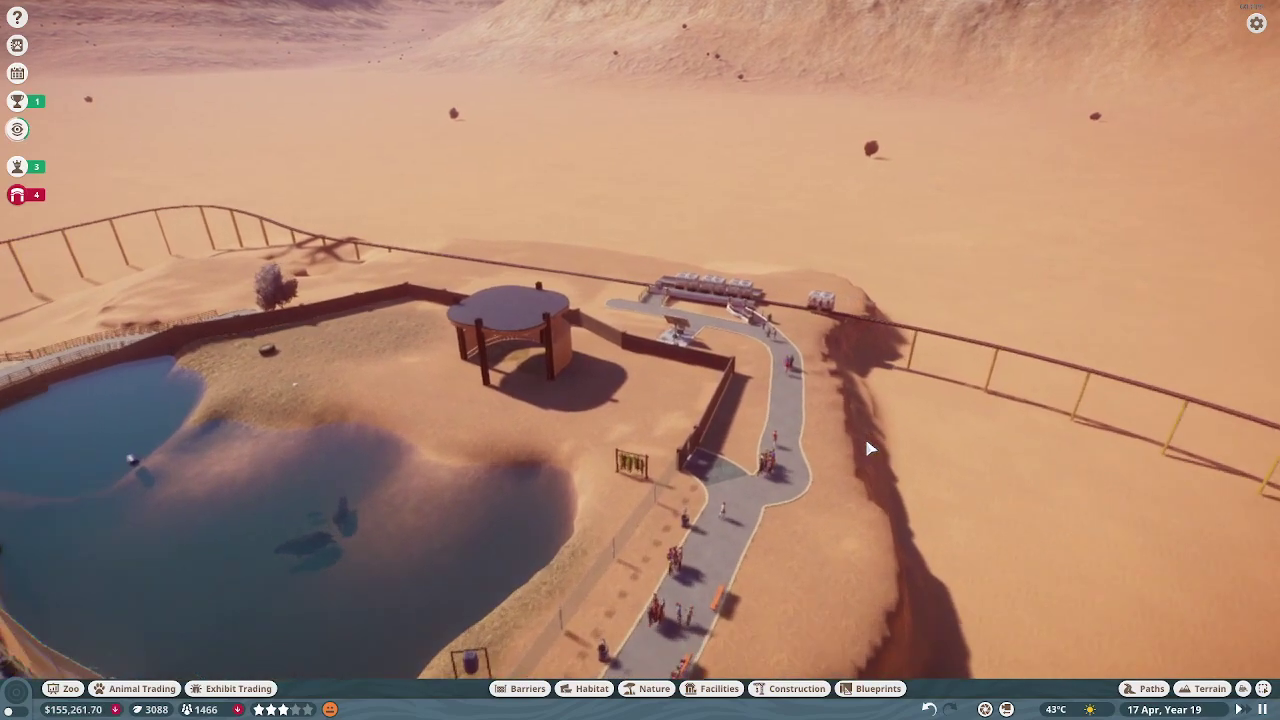
scroll(870, 447, "up", 8)
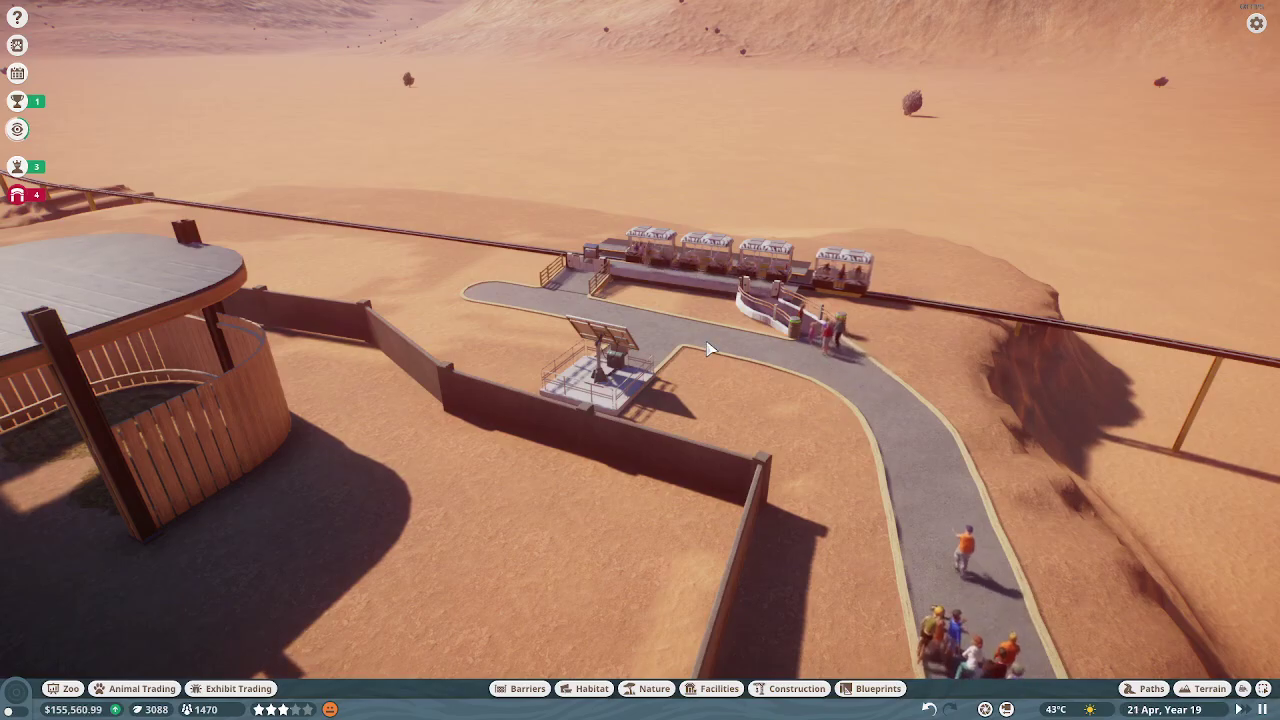
middle_click(790, 462)
key("w")
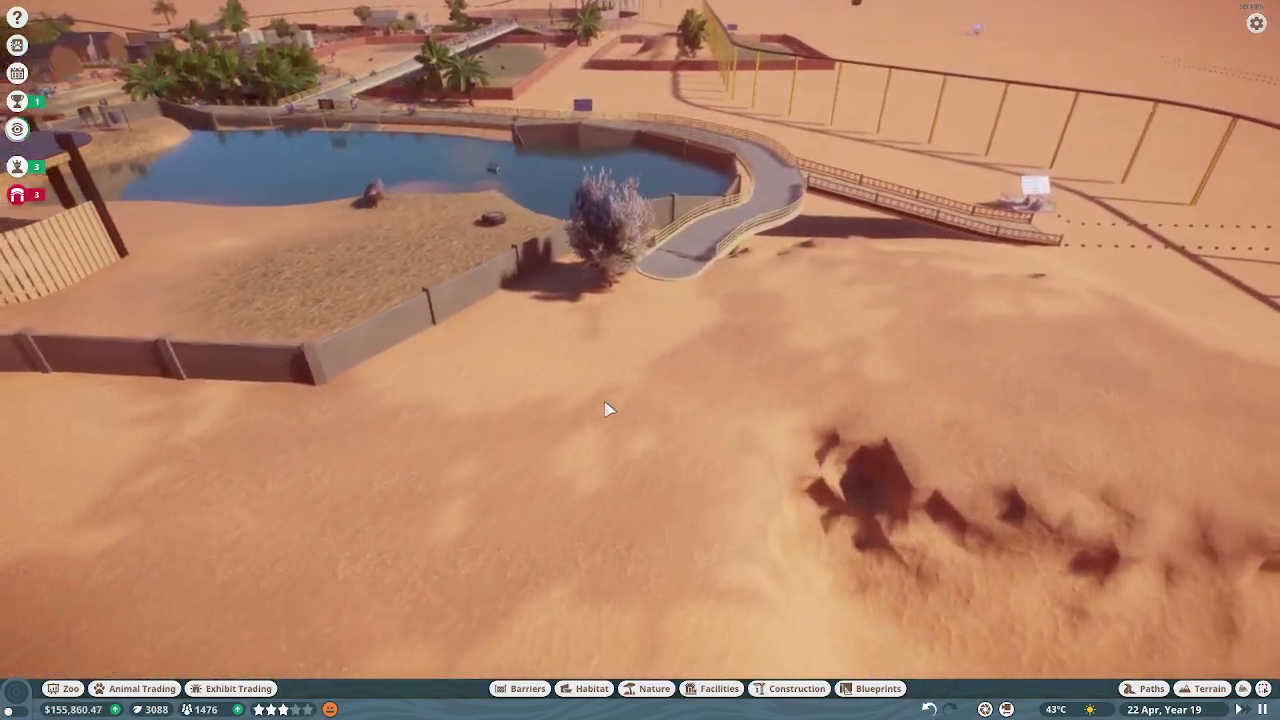
left_click_drag(800, 402, 230, 414)
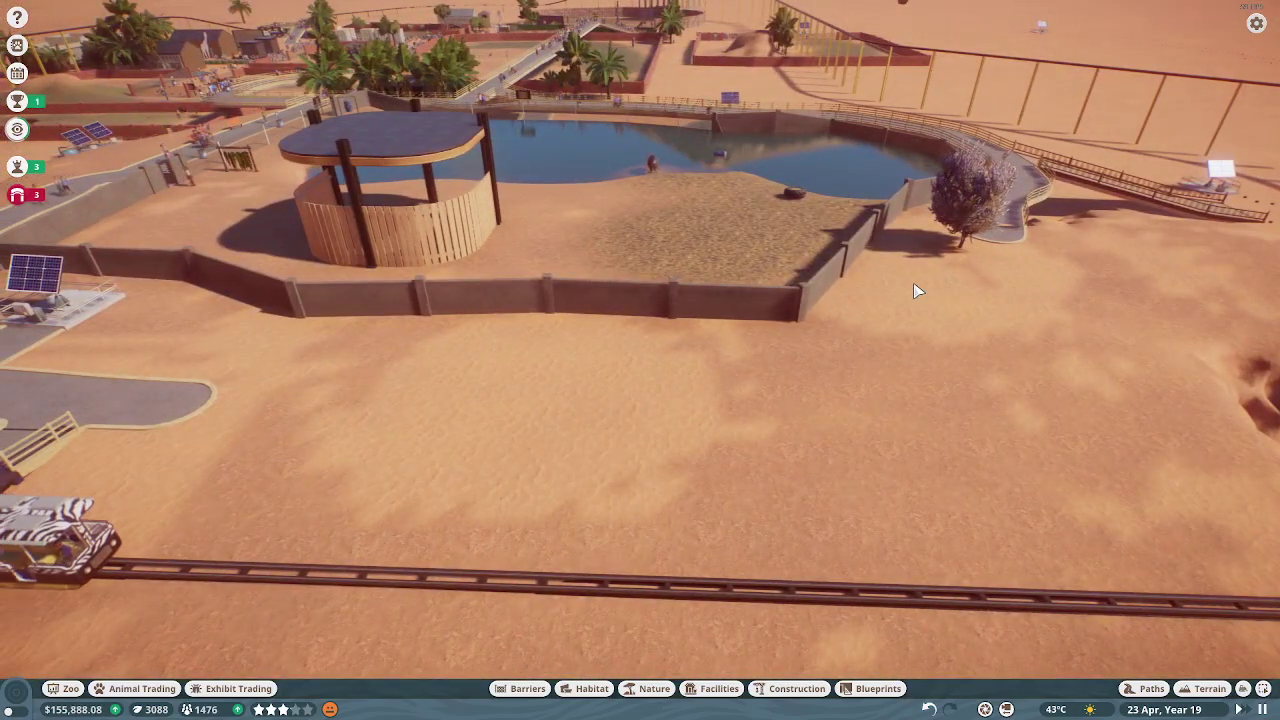
mouse_move(922, 289)
left_mouse_down()
mouse_move(616, 392)
mouse_move(626, 376)
left_mouse_up()
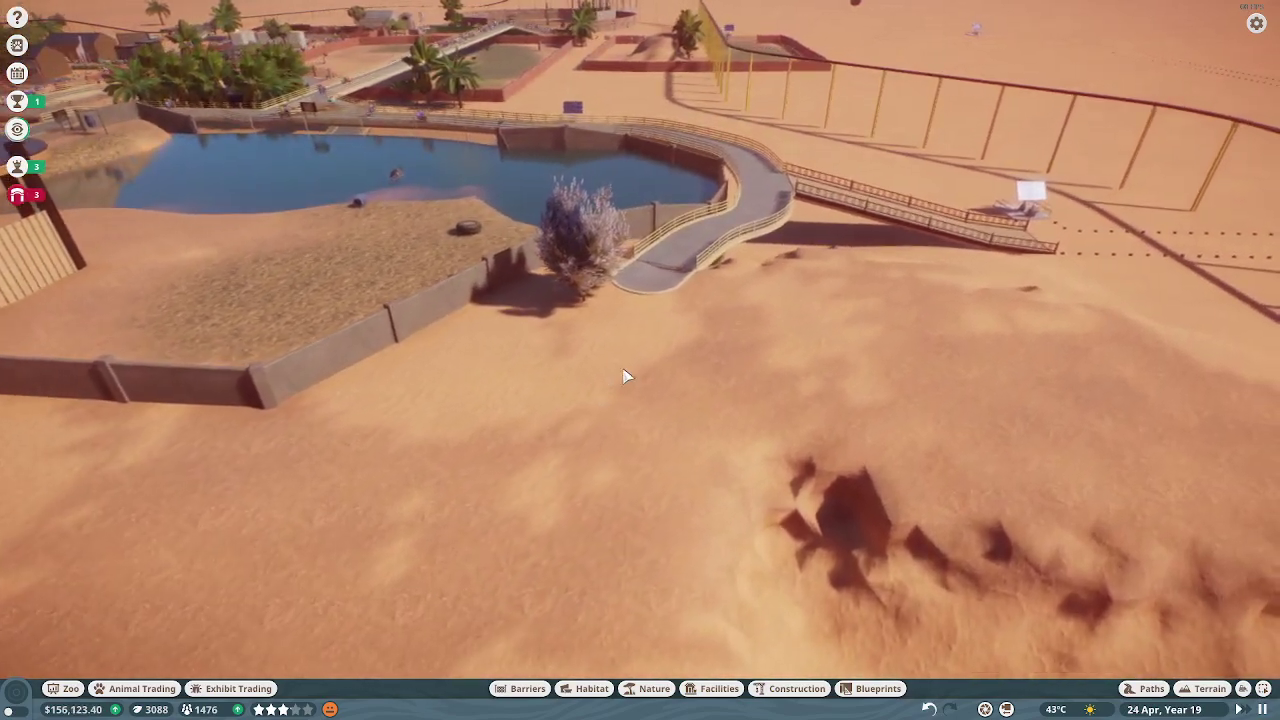
Move the Desert Ironwood tree beside the path and plant a duplicate against the habitat wall.
left_click(585, 250)
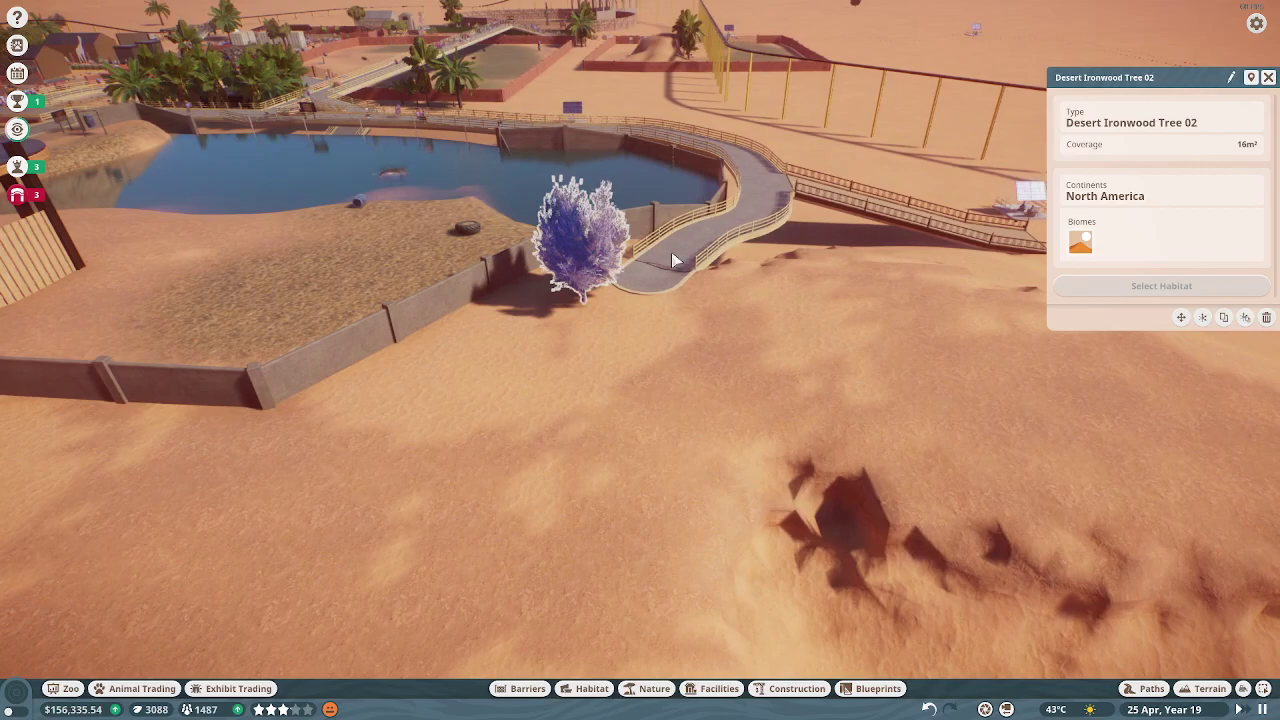
left_click(1180, 318)
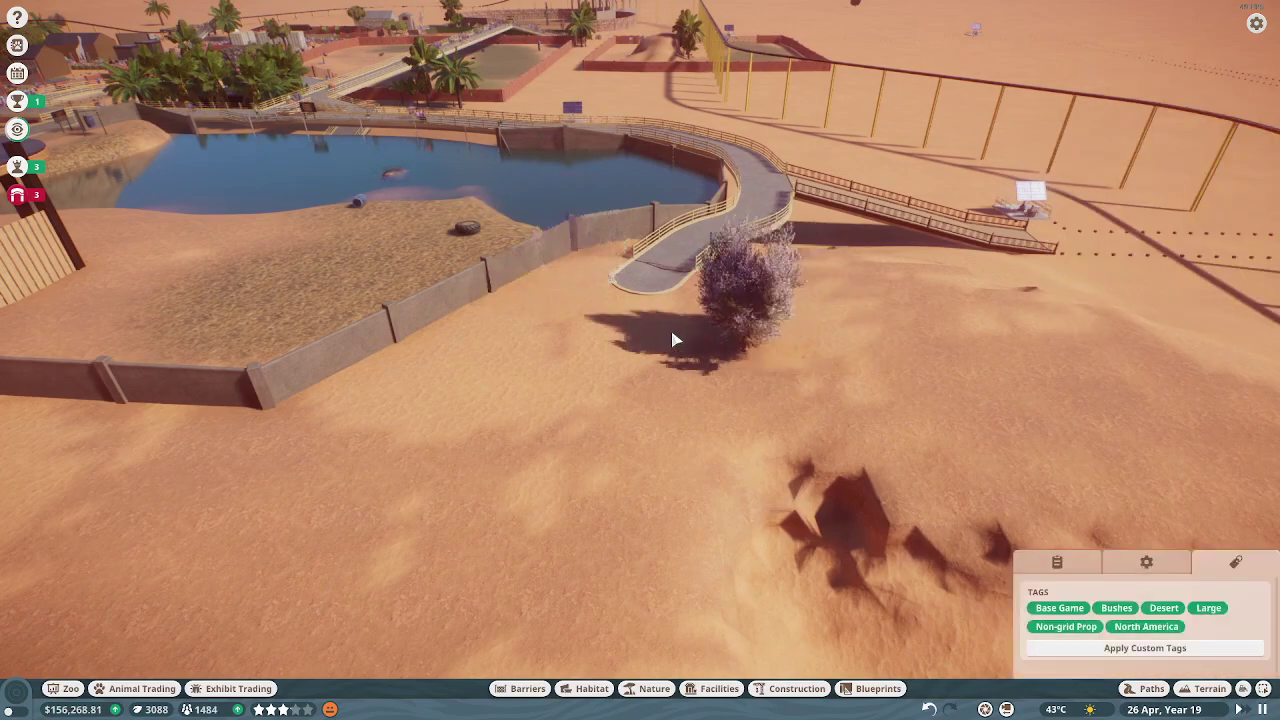
left_click(600, 272)
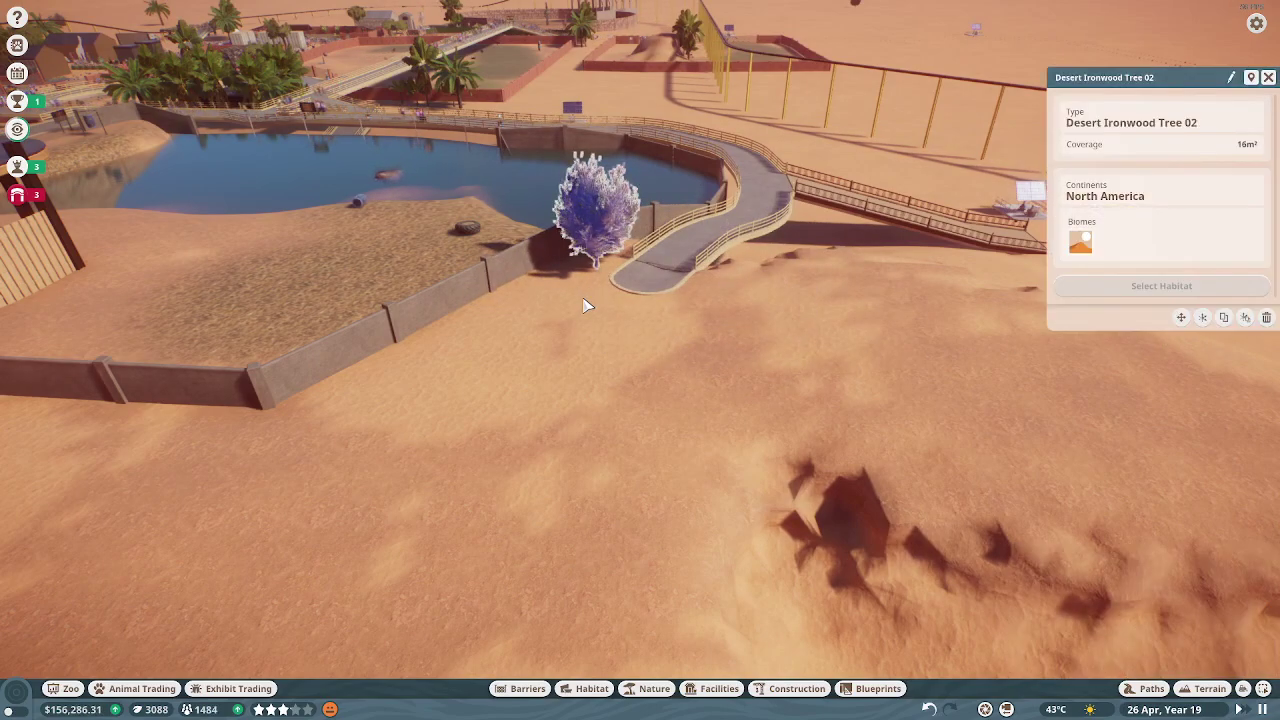
key("ctrl+d")
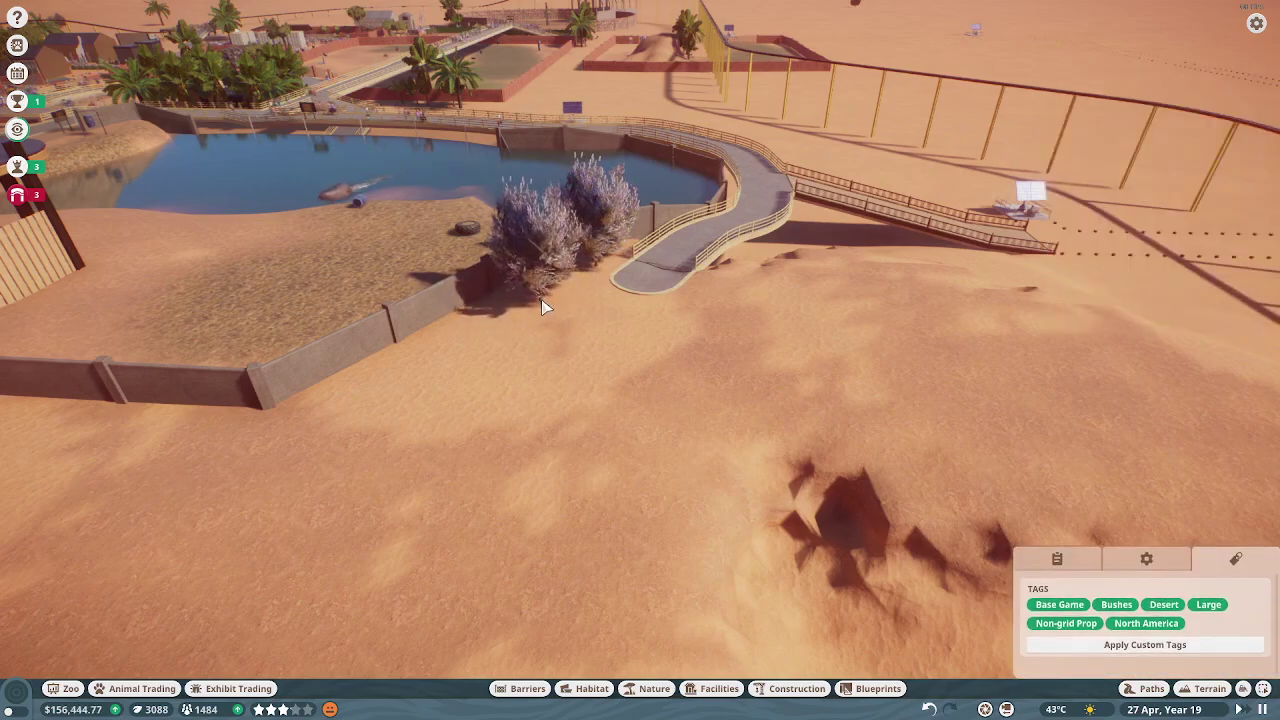
left_click(485, 344)
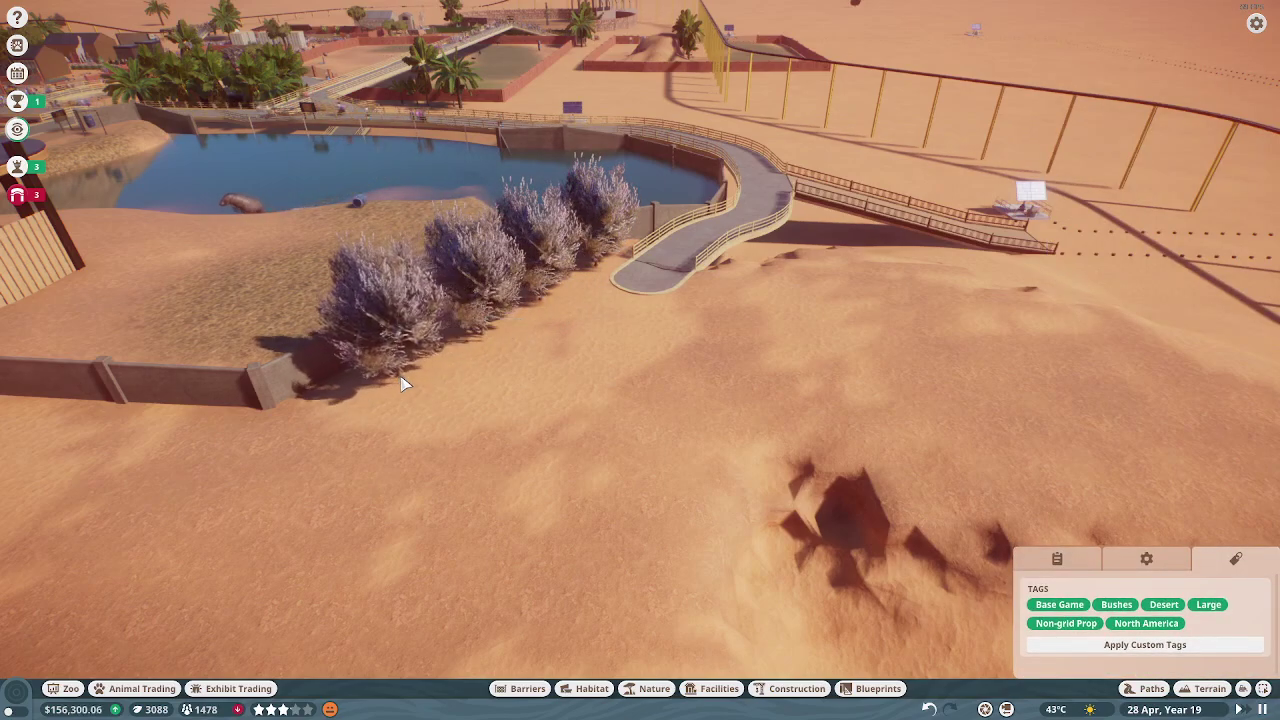
left_click(397, 388)
key("Escape")
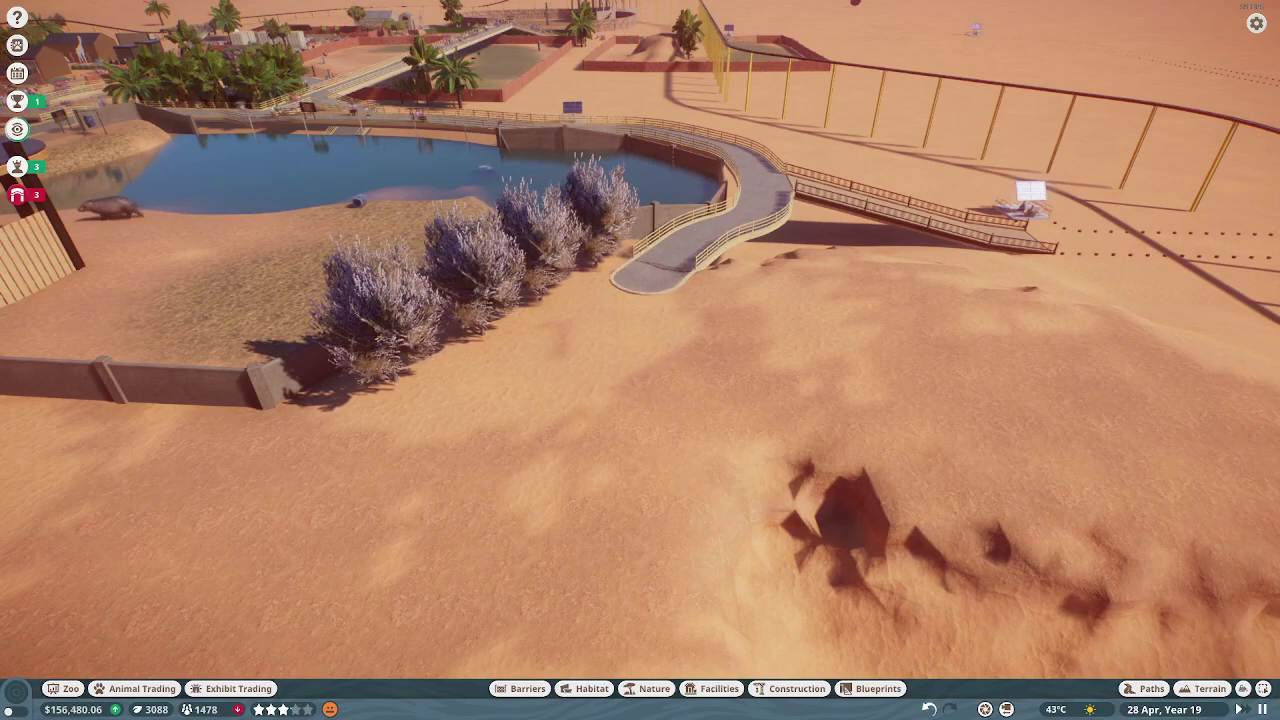
left_click(1143, 688)
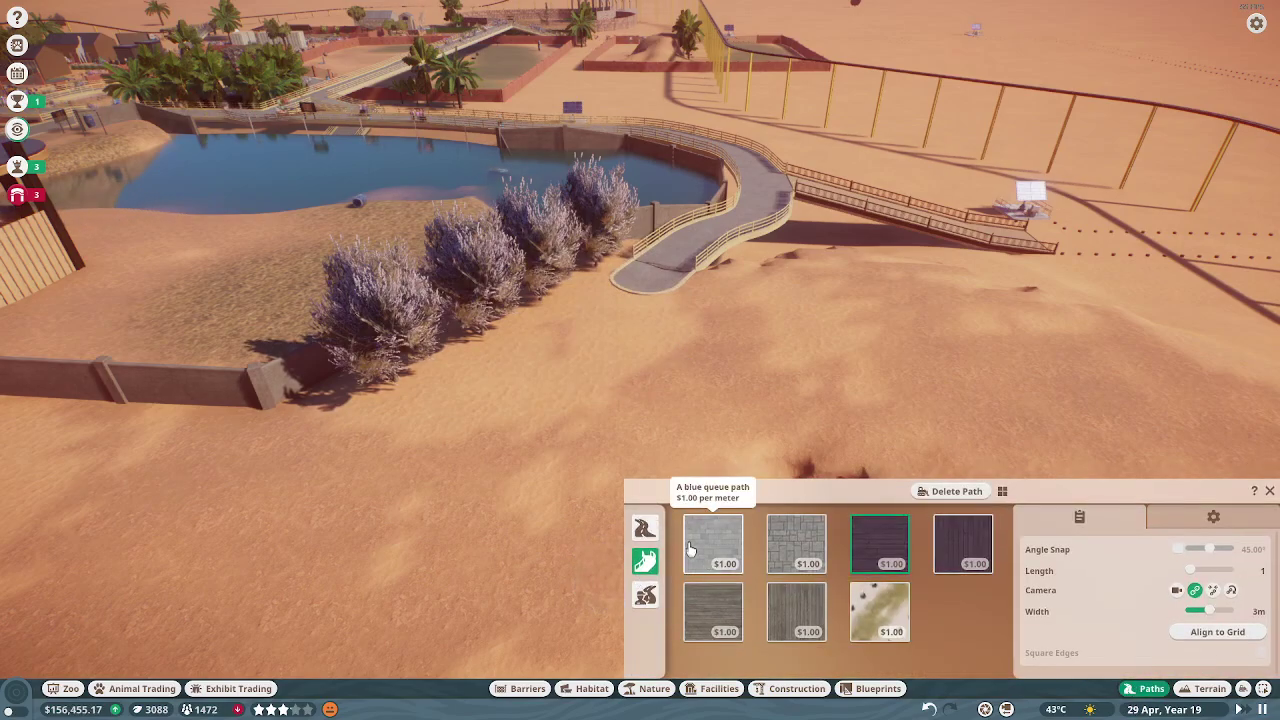
left_click(645, 530)
key("a")
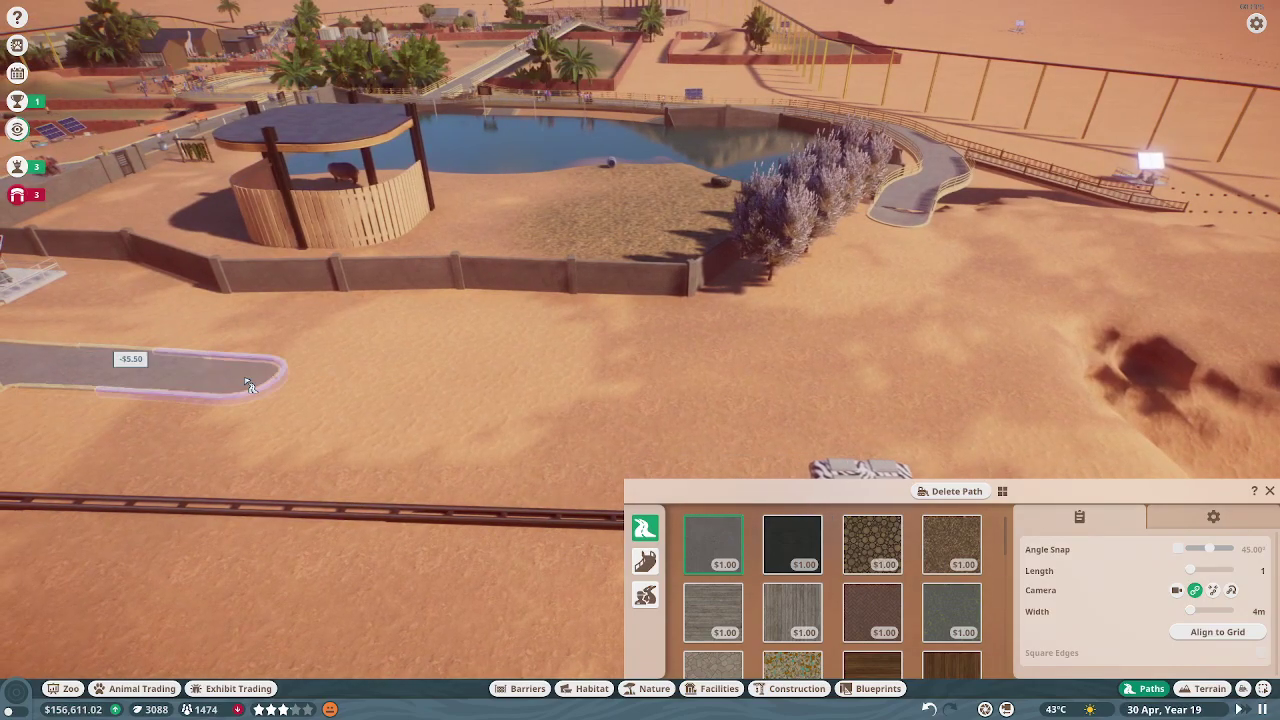
key("a")
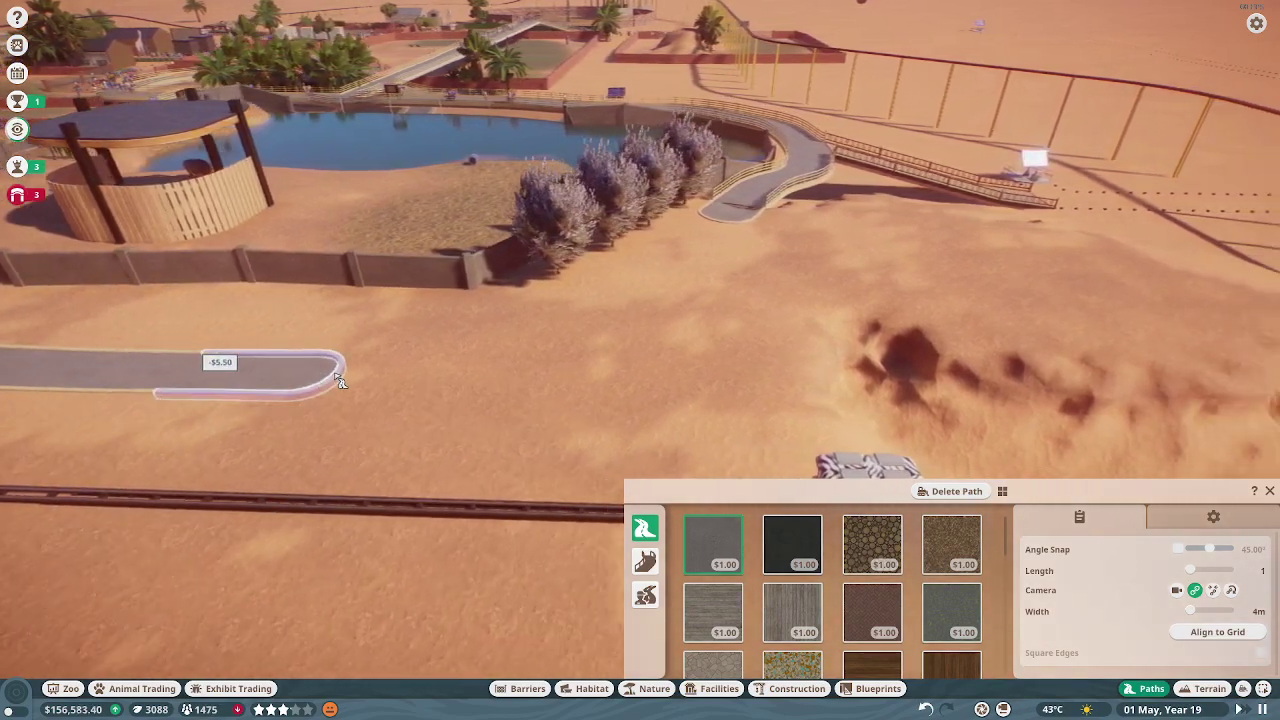
key("a")
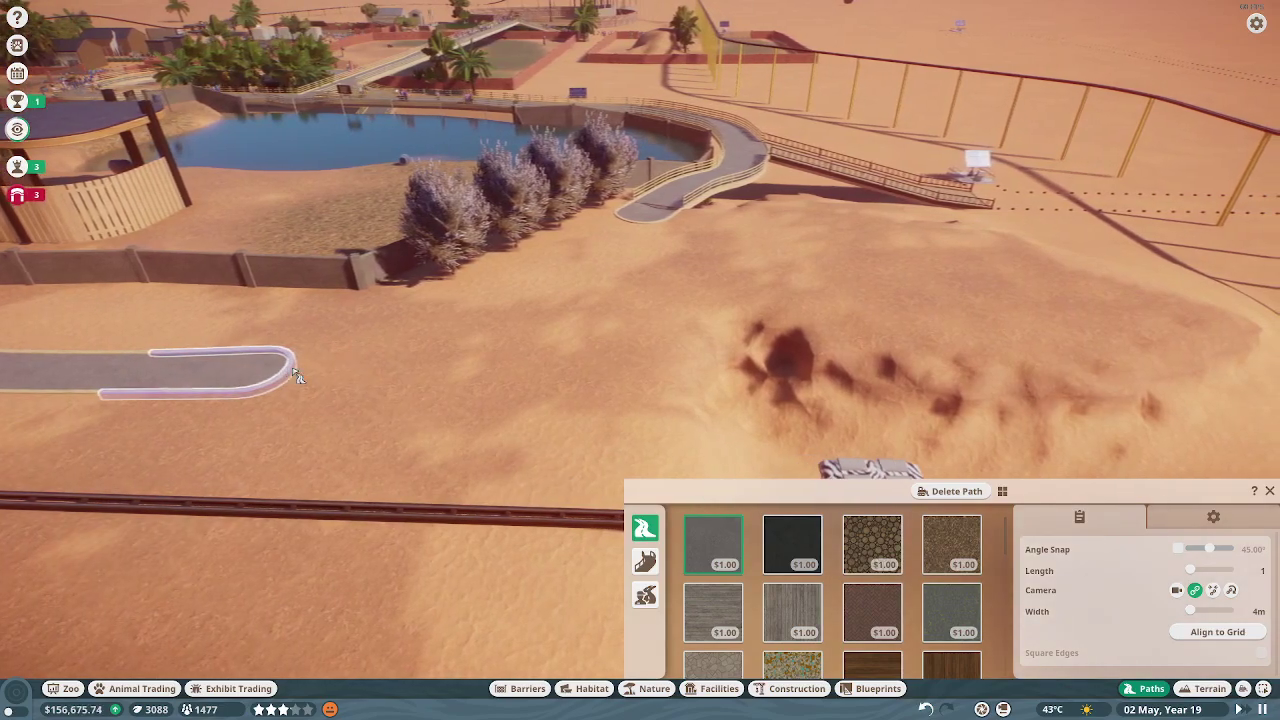
key("a")
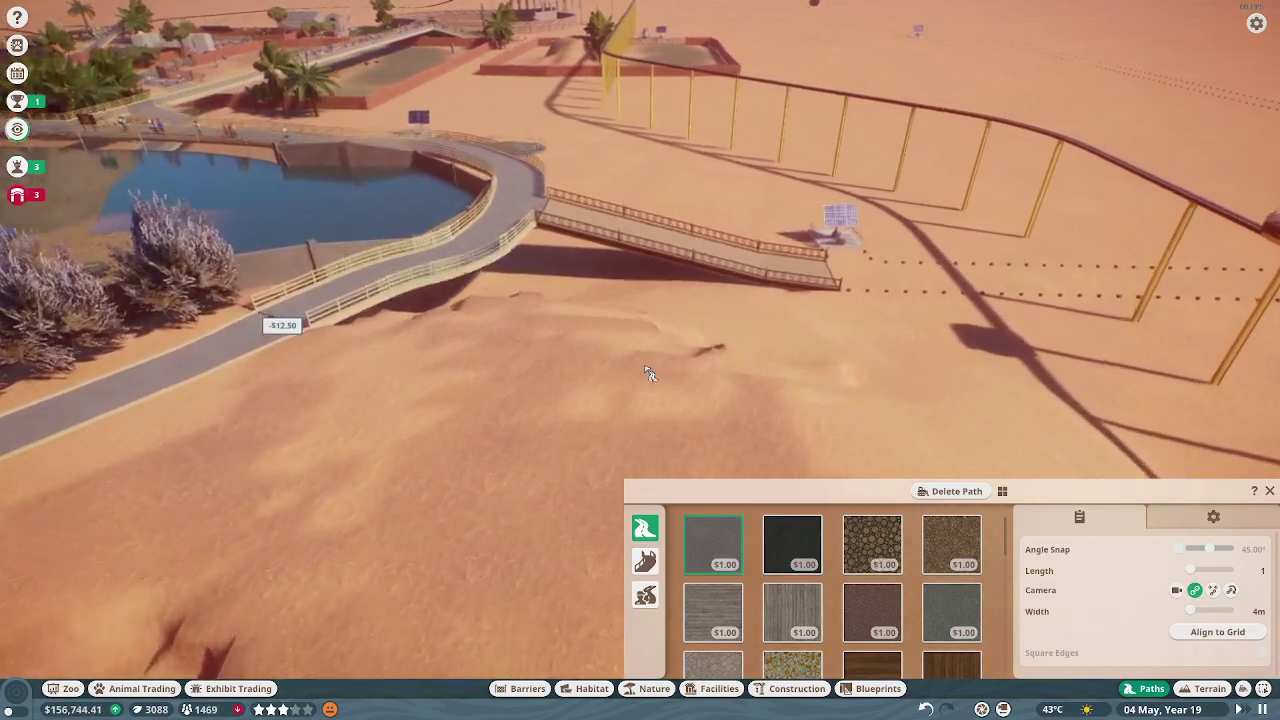
scroll(672, 378, "down", 3)
key("Escape")
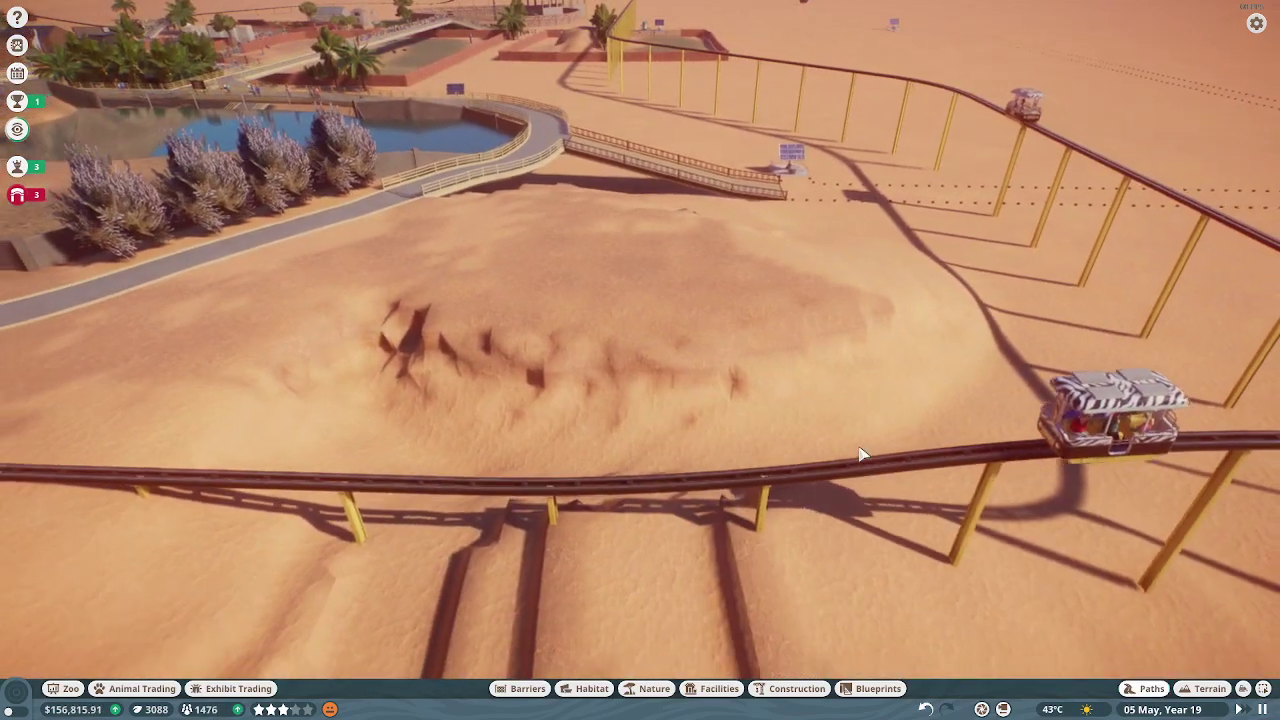
left_click_drag(863, 453, 639, 425)
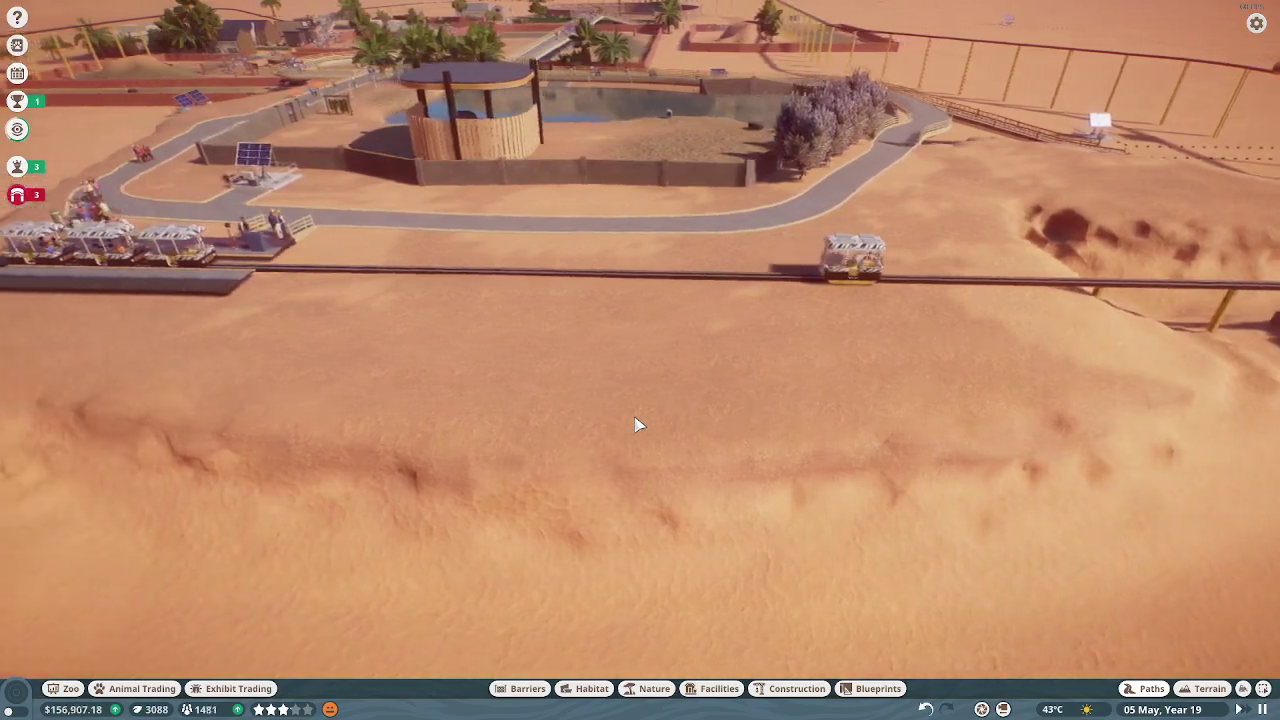
scroll(639, 425, "up", 3)
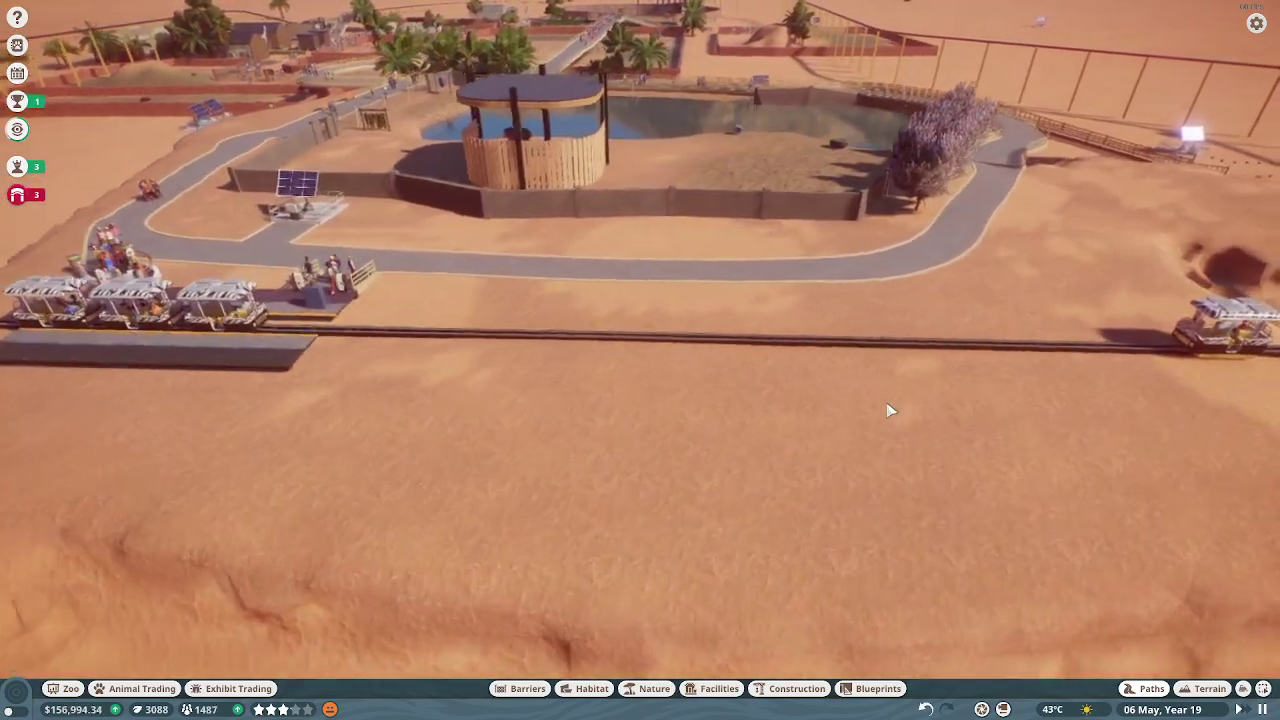
left_click_drag(896, 407, 640, 400)
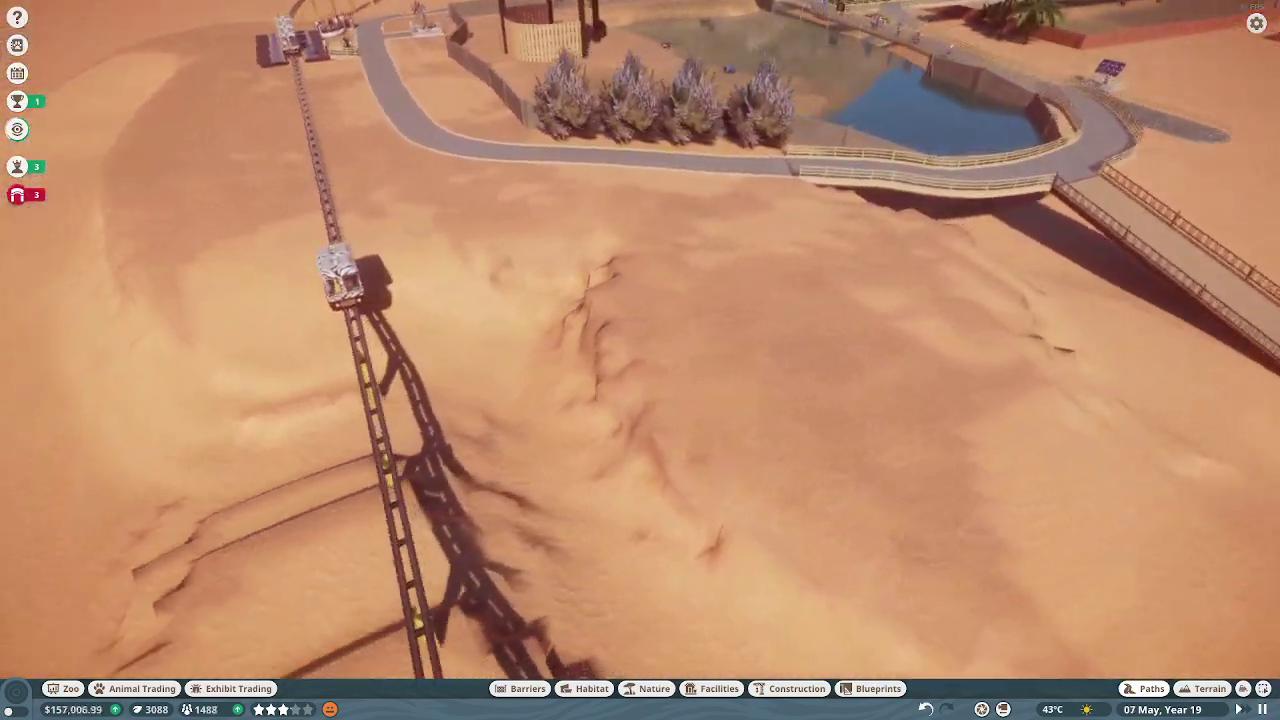
mouse_move(800, 330)
left_mouse_down()
mouse_move(1048, 315)
mouse_move(655, 487)
left_mouse_up()
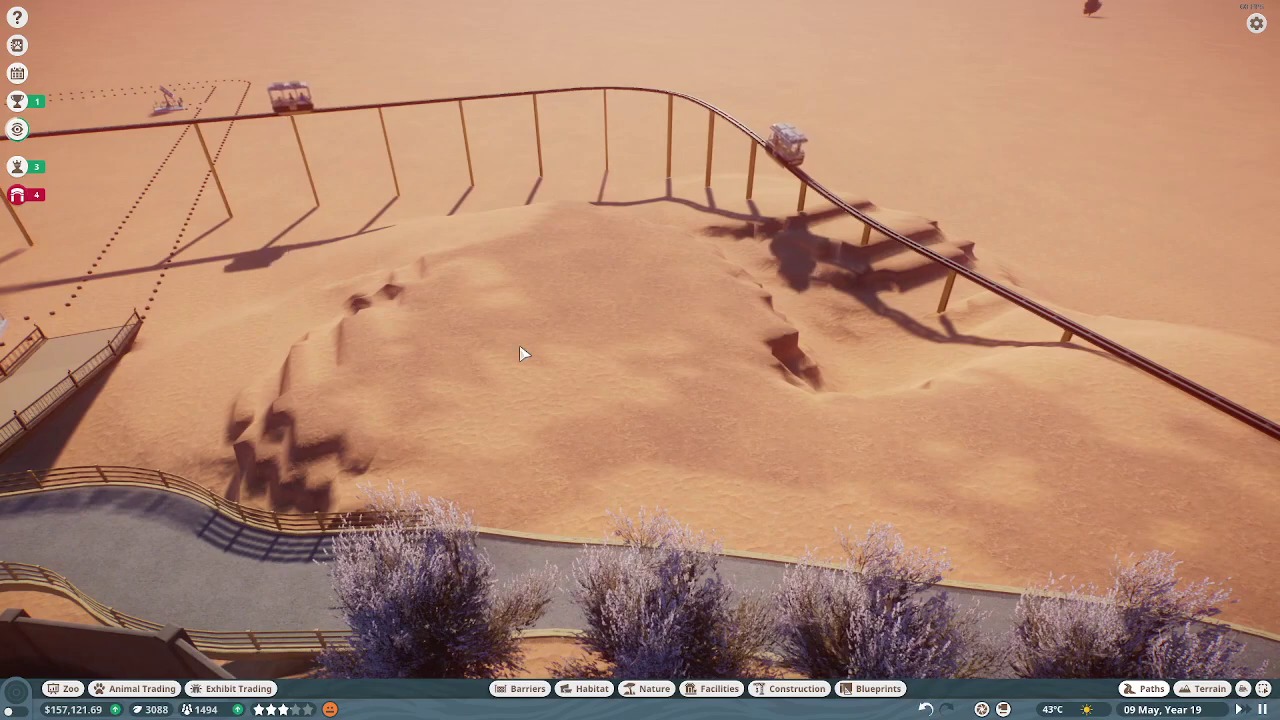
Build the ornate tile path up the sand hill, curving into a wider rounded hilltop section.
left_click(1140, 689)
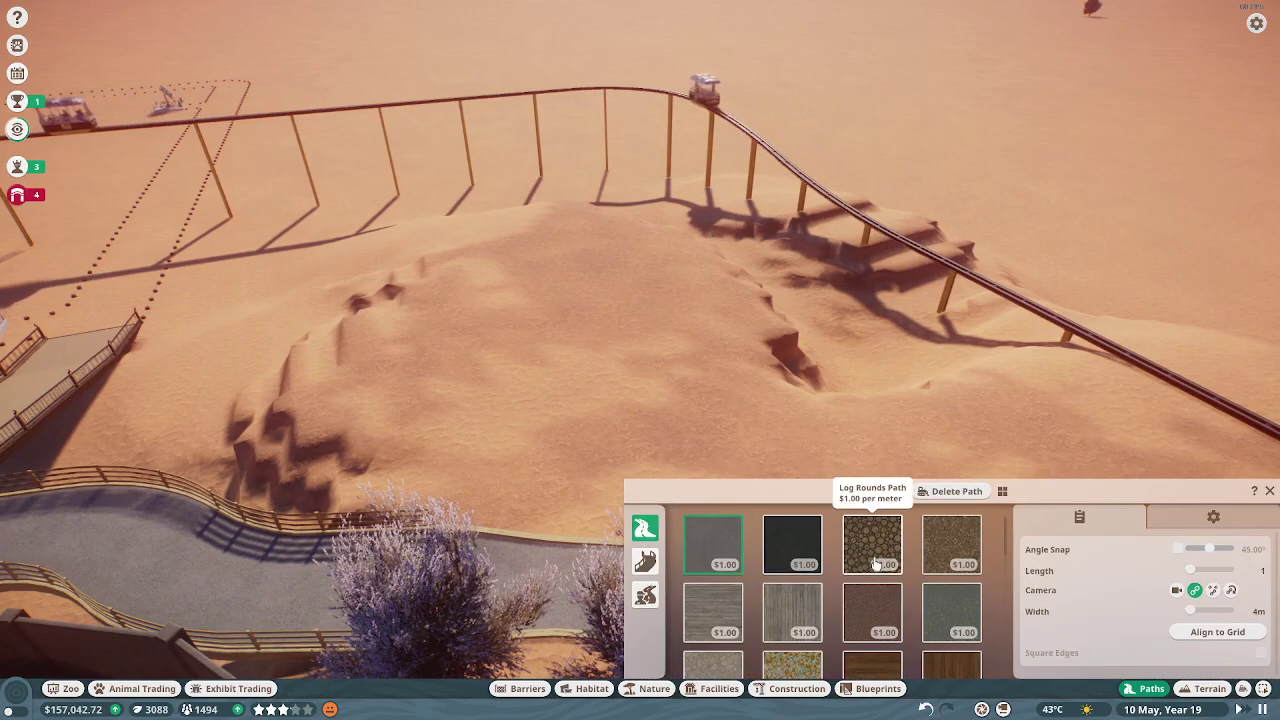
scroll(882, 567, "down", 2)
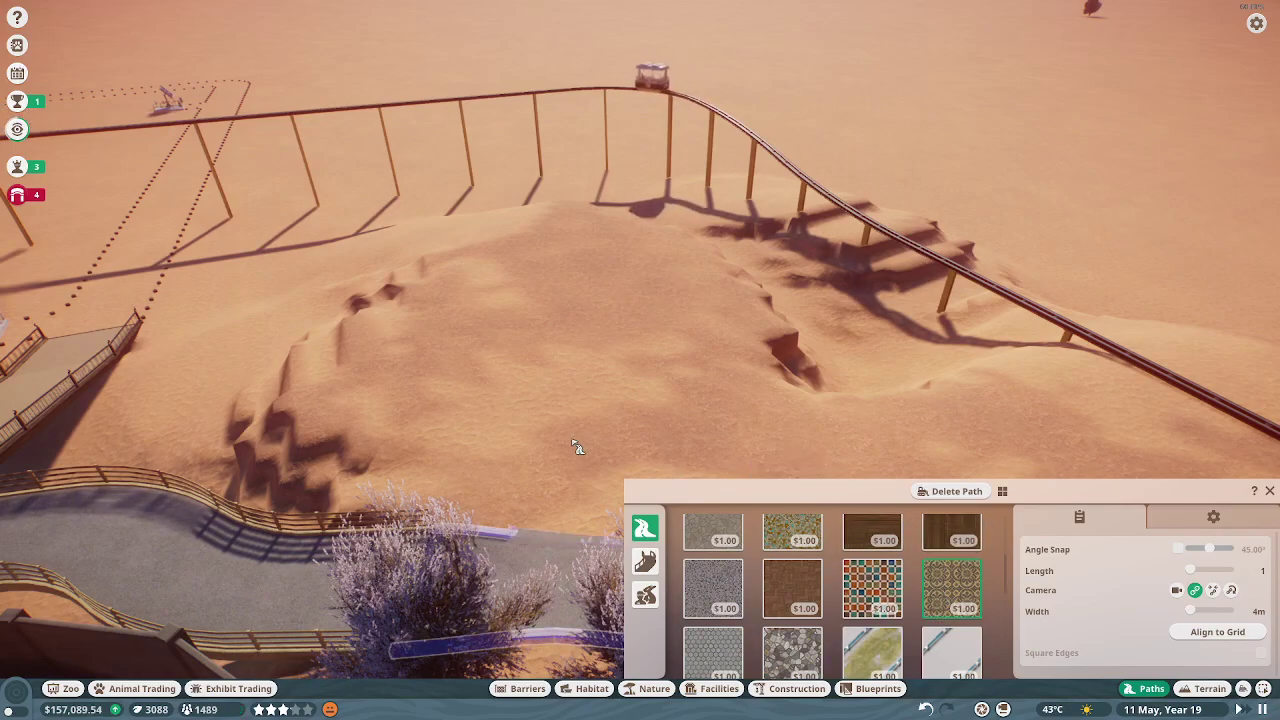
left_click(603, 429)
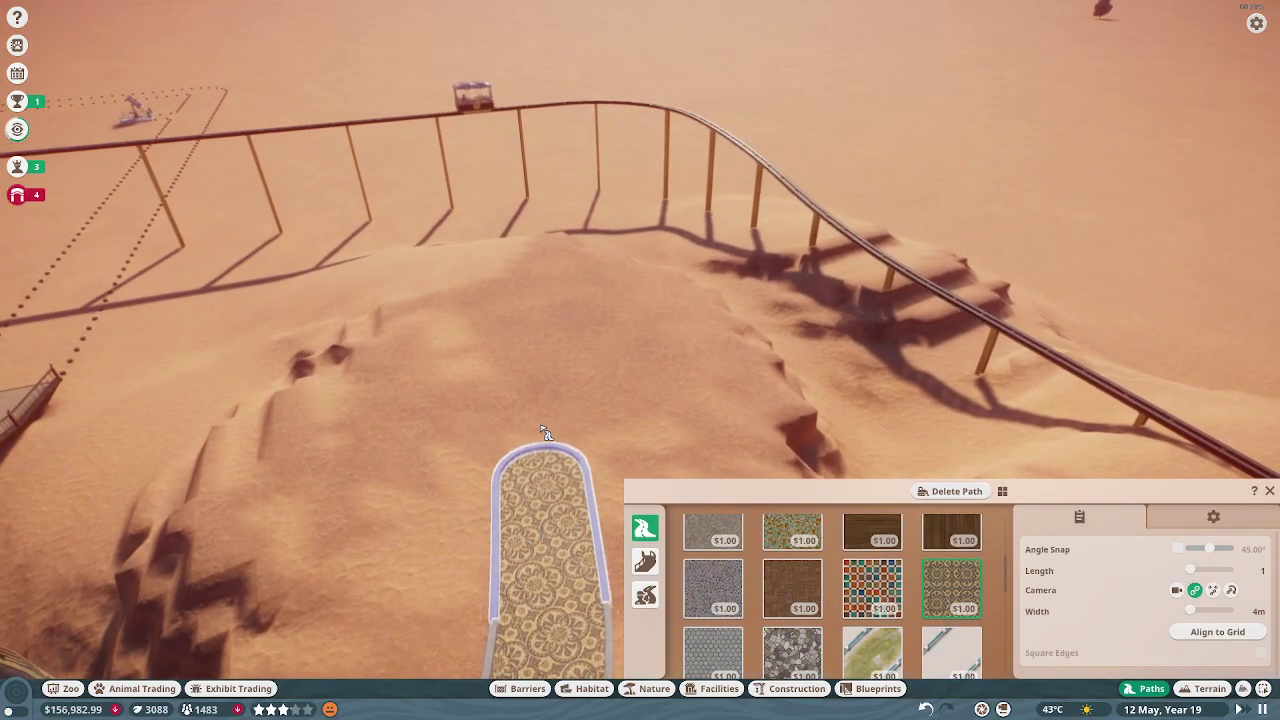
left_click(543, 434)
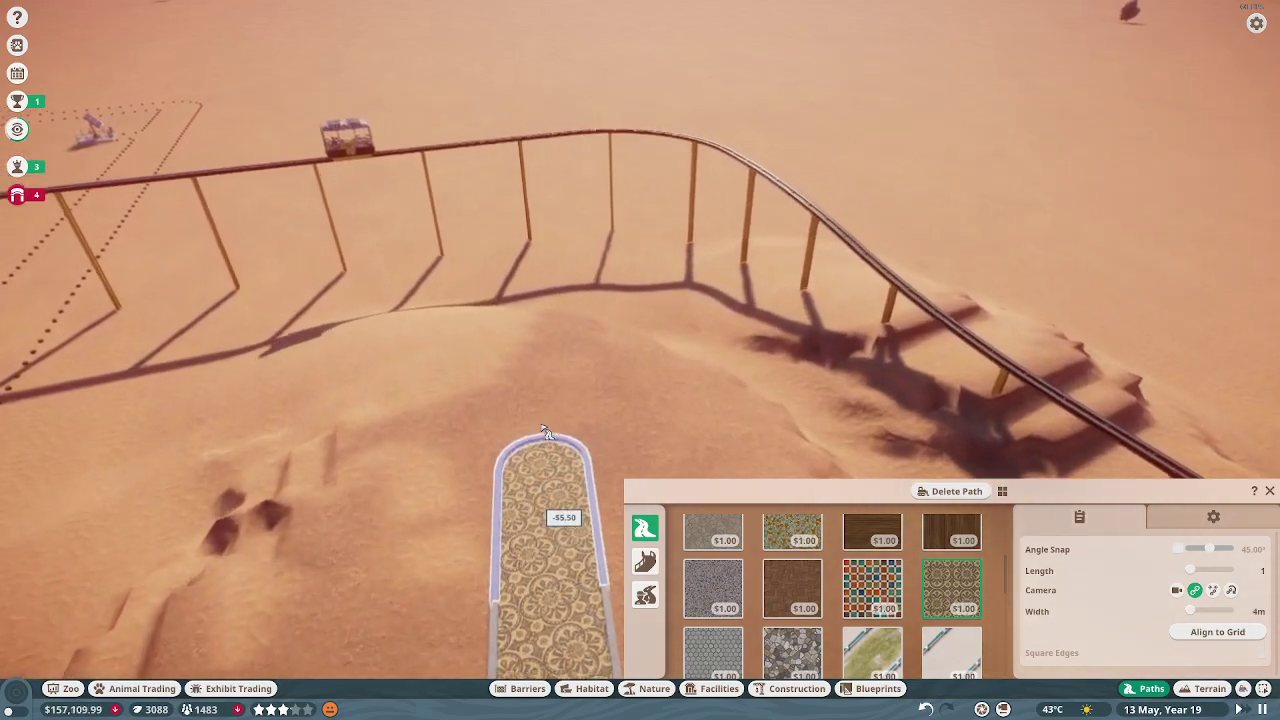
left_click(545, 432)
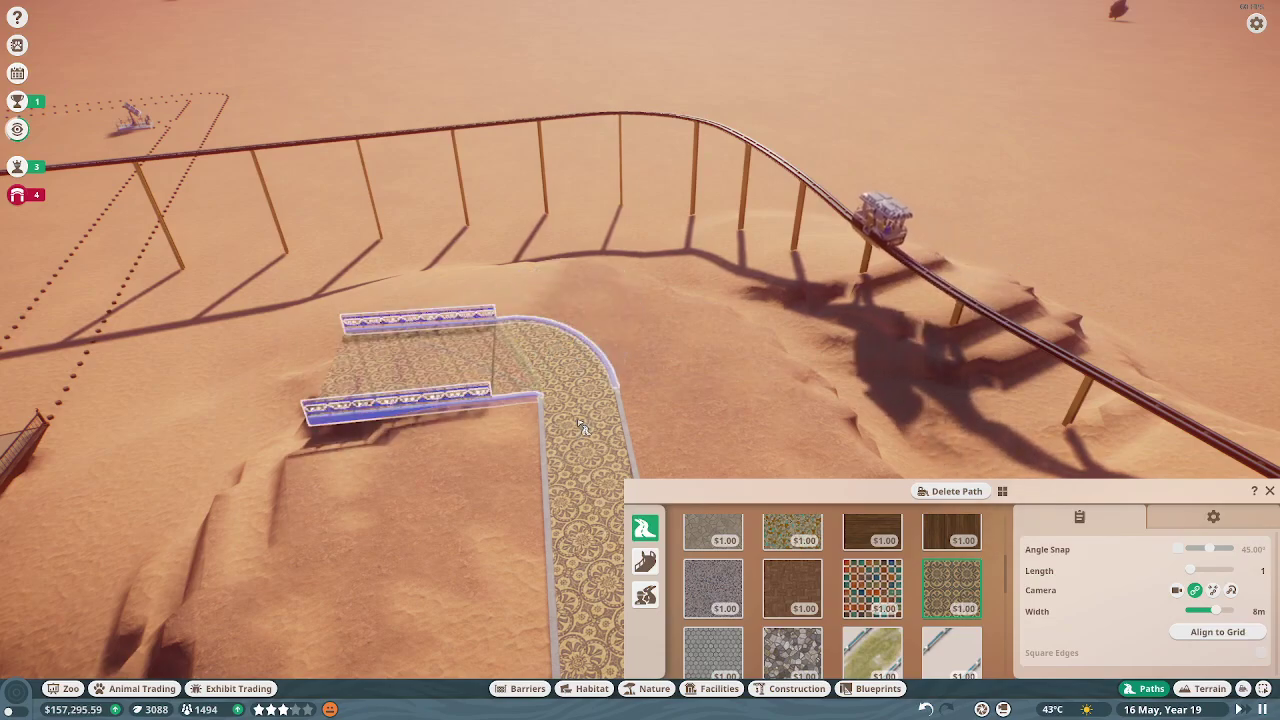
left_click_drag(578, 362, 565, 310)
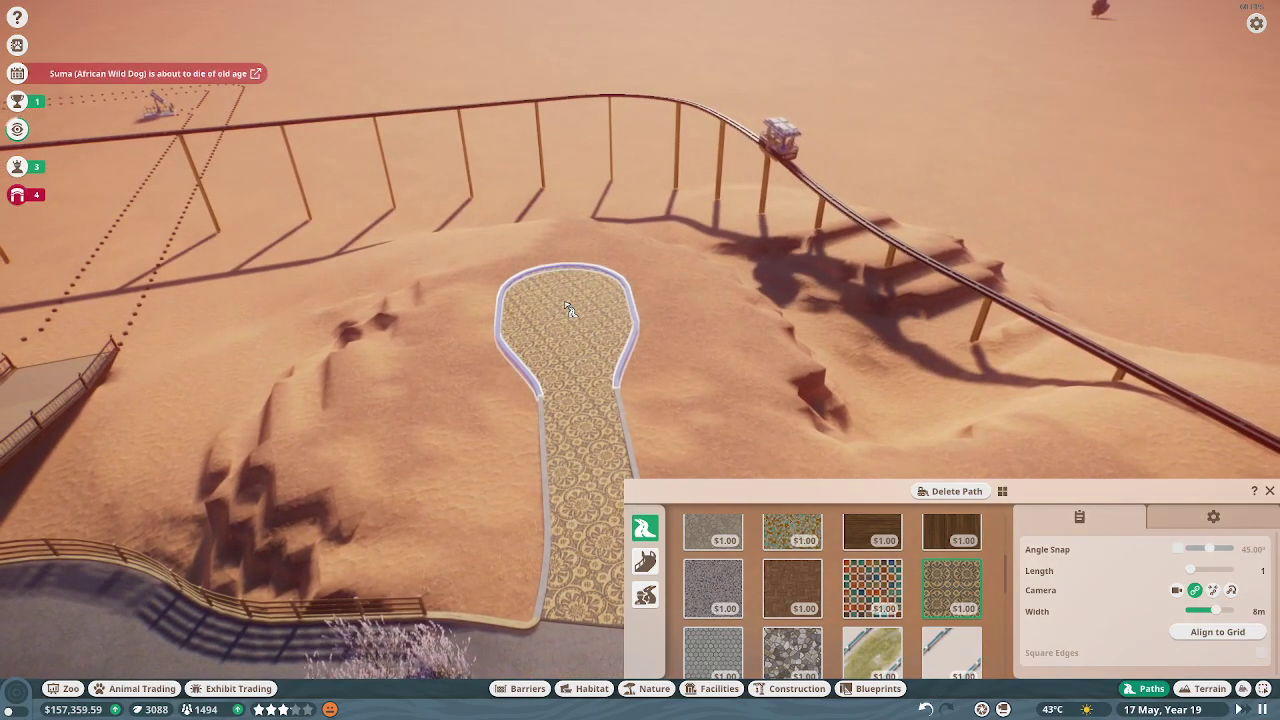
left_click(565, 310)
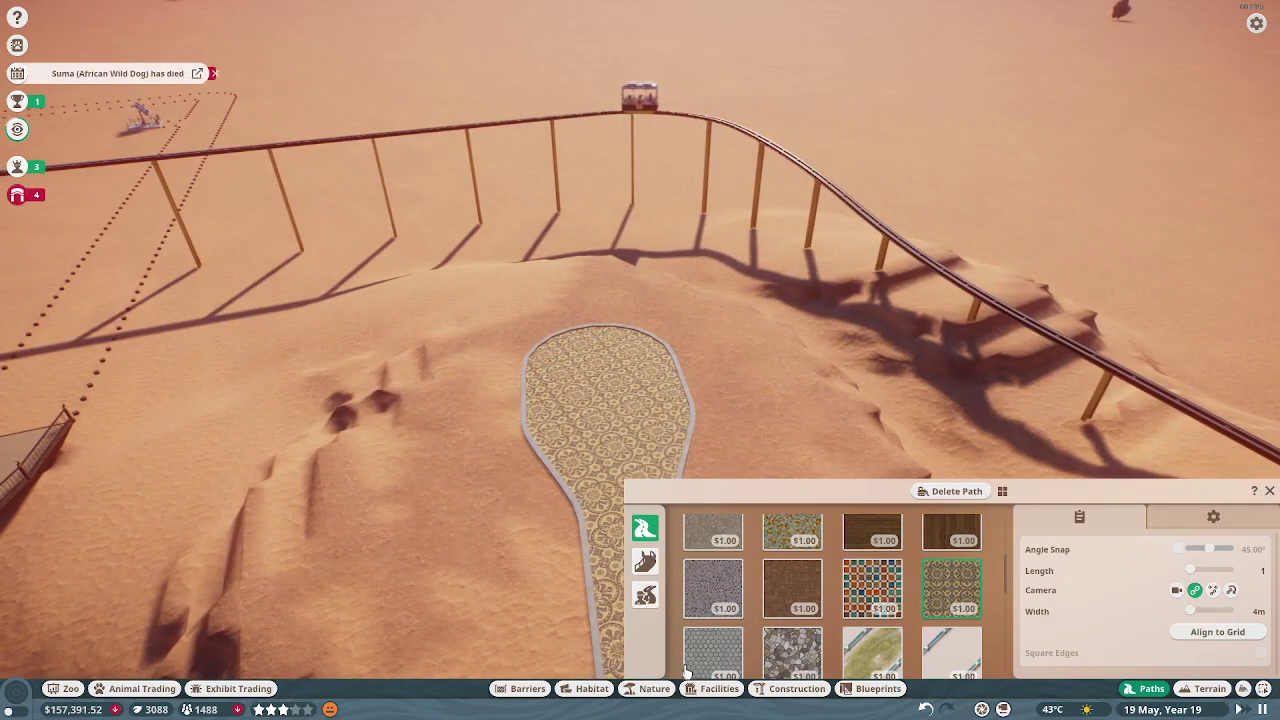
Clear the previous search and filter Guest Facilities to Food & Drink shops.
left_click(720, 689)
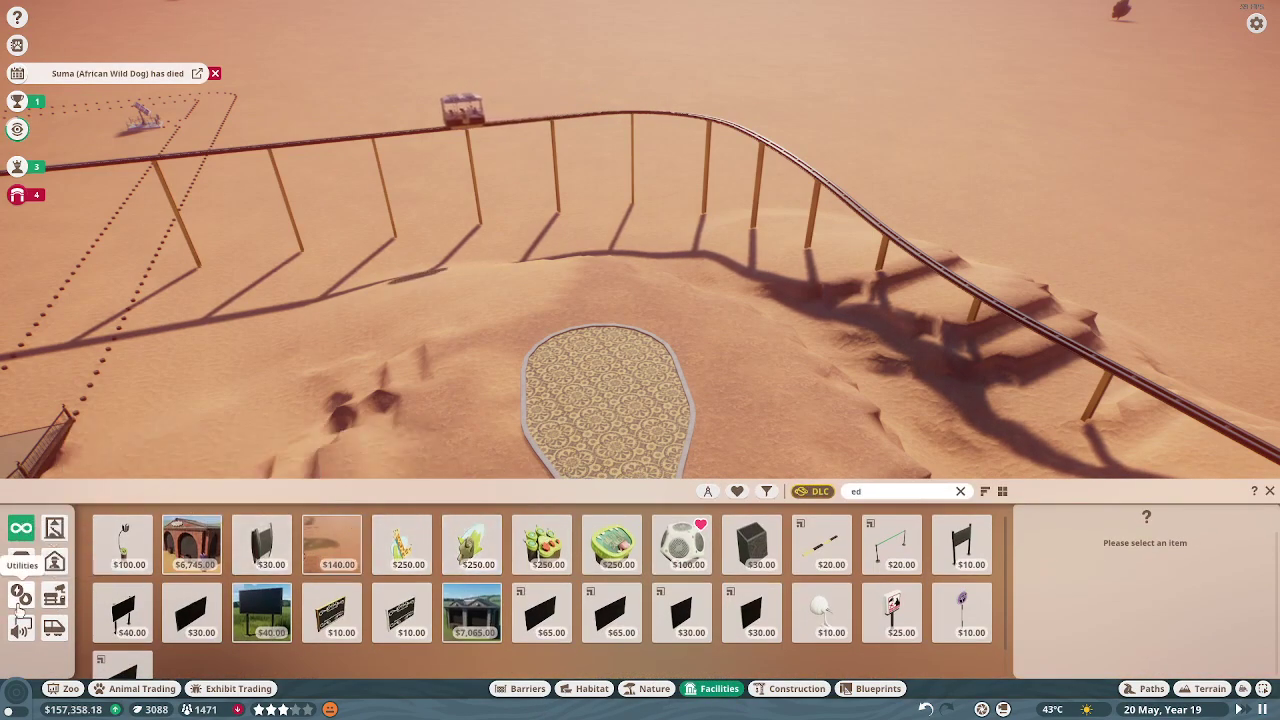
left_click(795, 689)
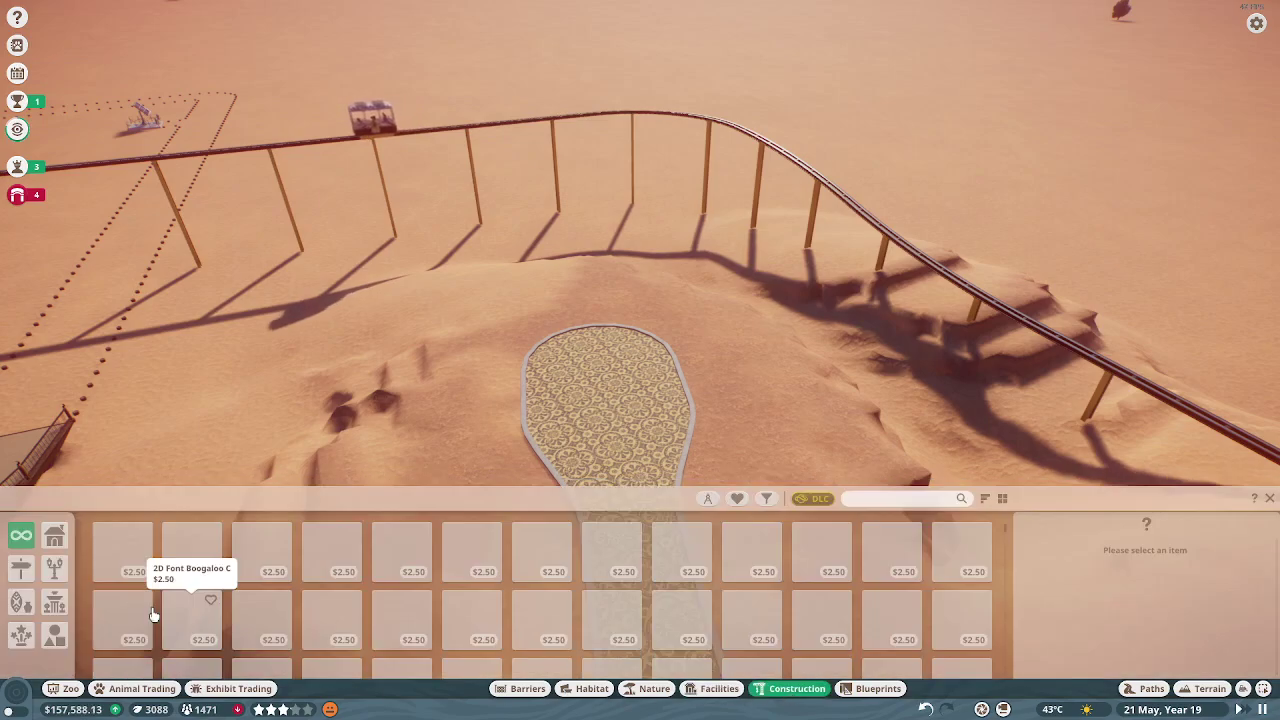
left_click(722, 690)
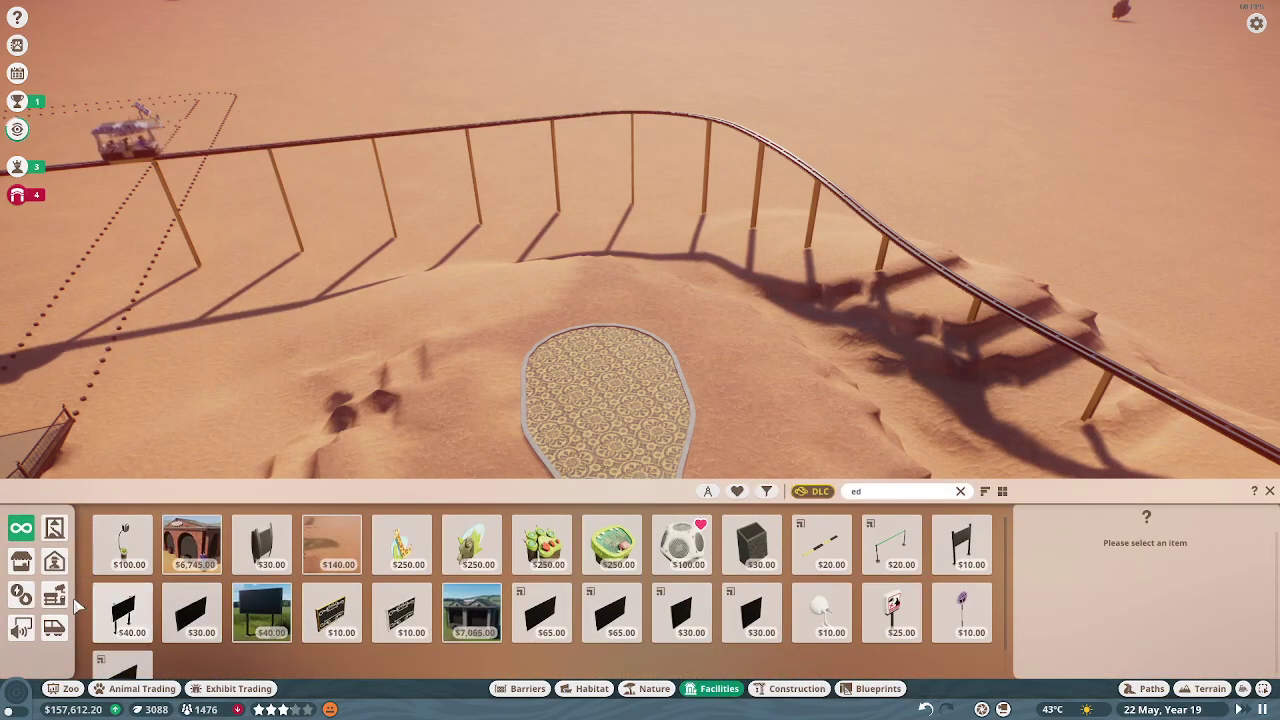
left_click(22, 562)
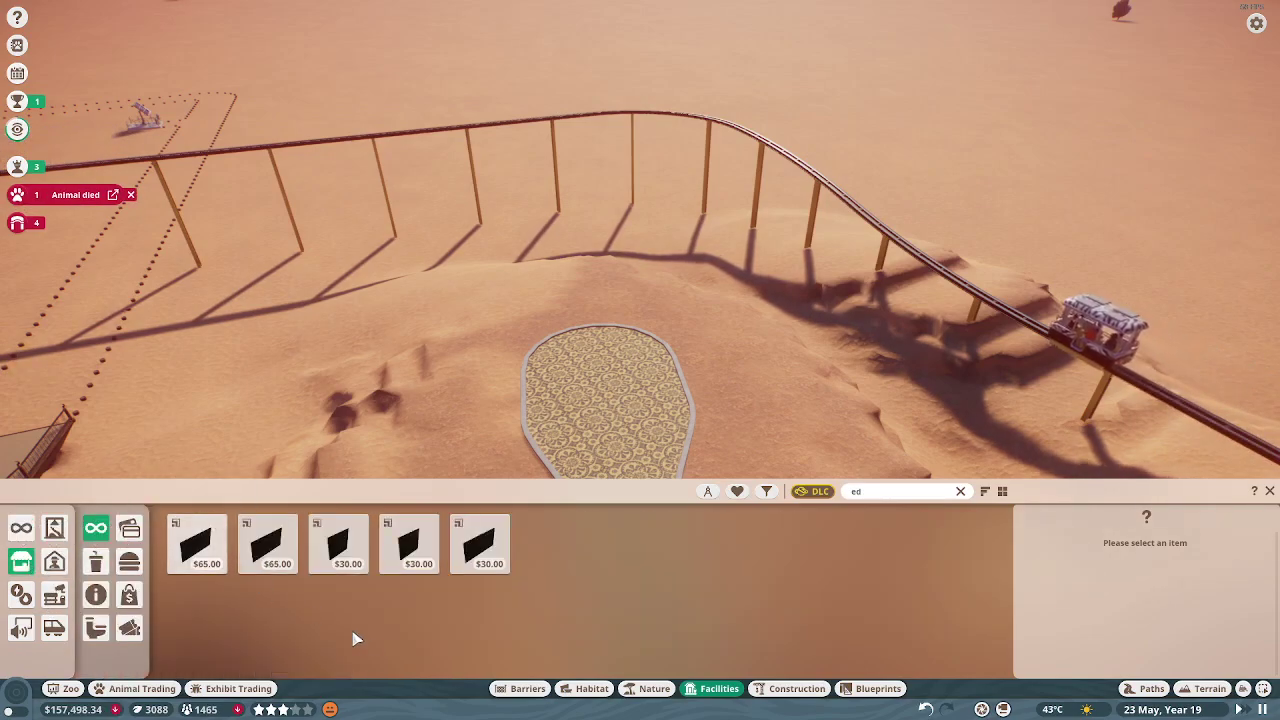
left_click(962, 492)
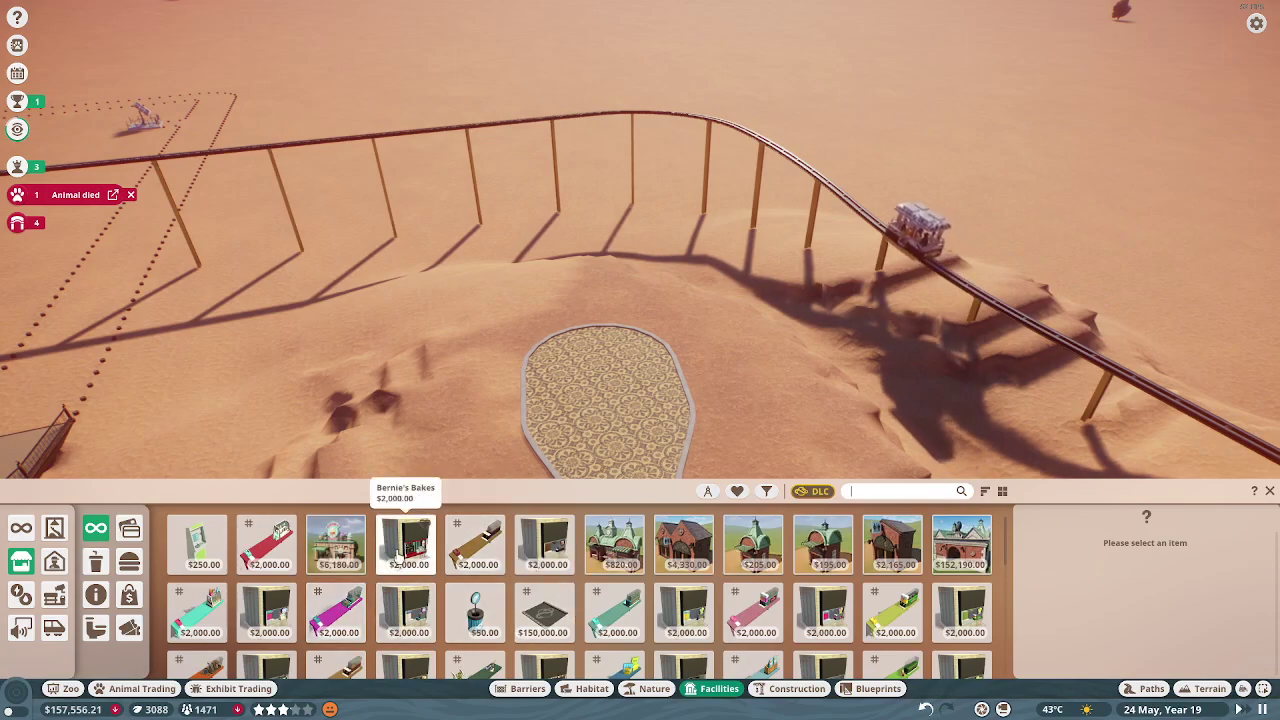
left_click(96, 562)
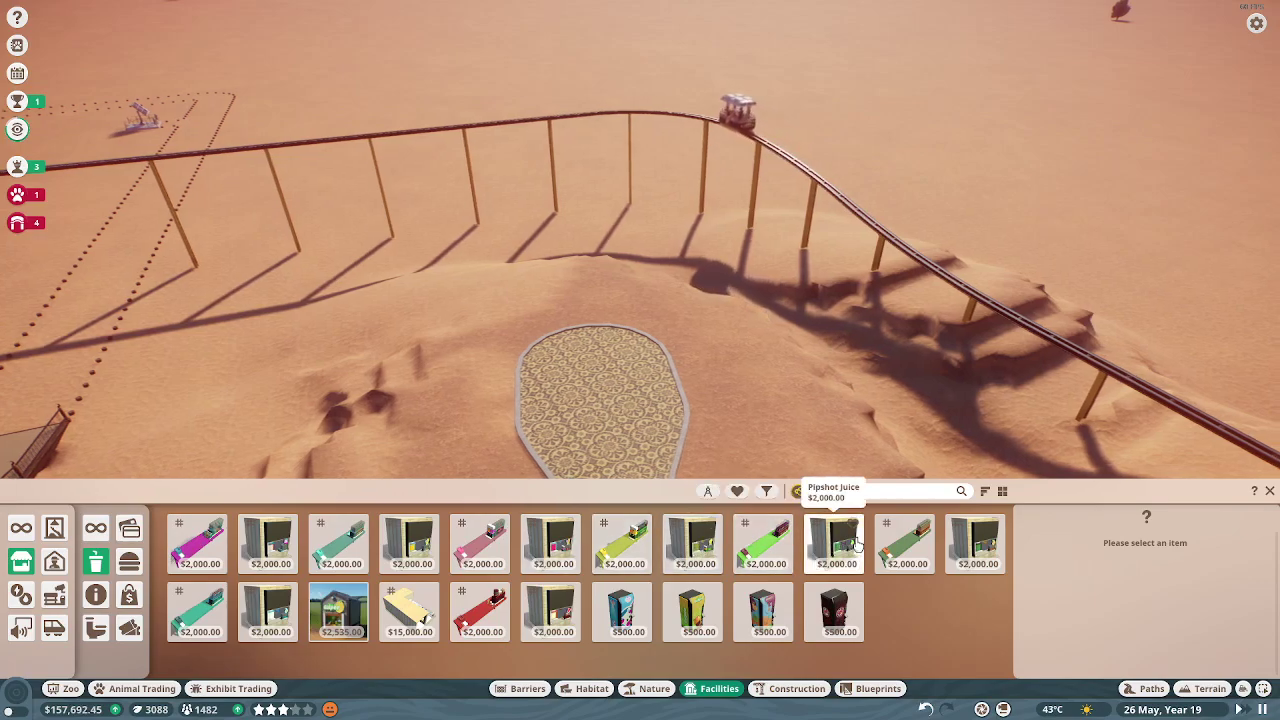
key("q")
Place the Pipshot Juice Counter facing the path, plus a second stall across the plaza.
left_click(972, 538)
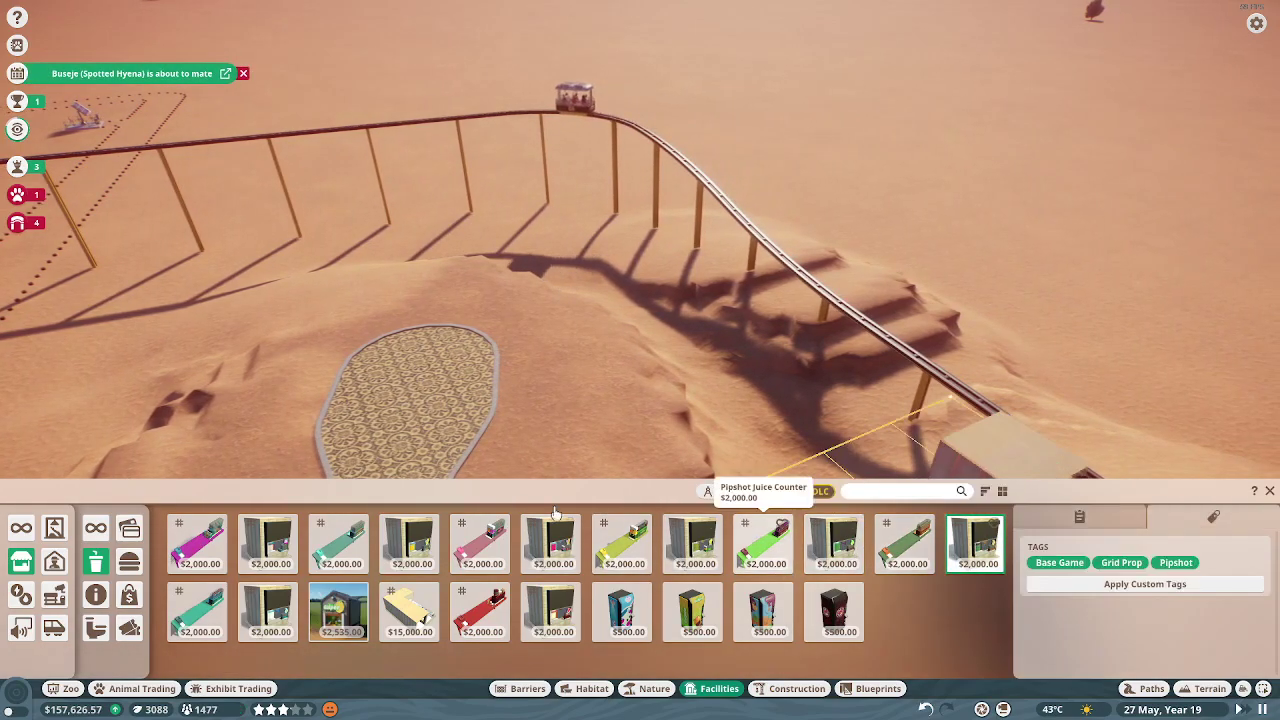
key("z")
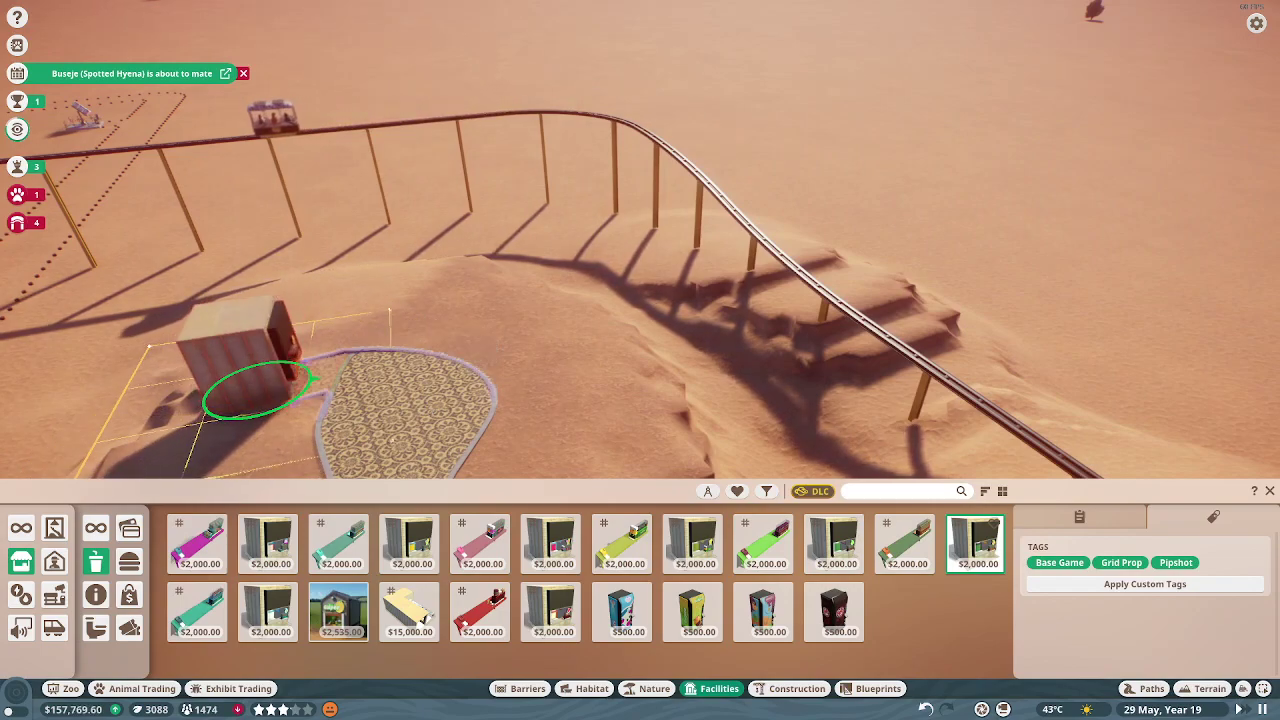
left_click(252, 400)
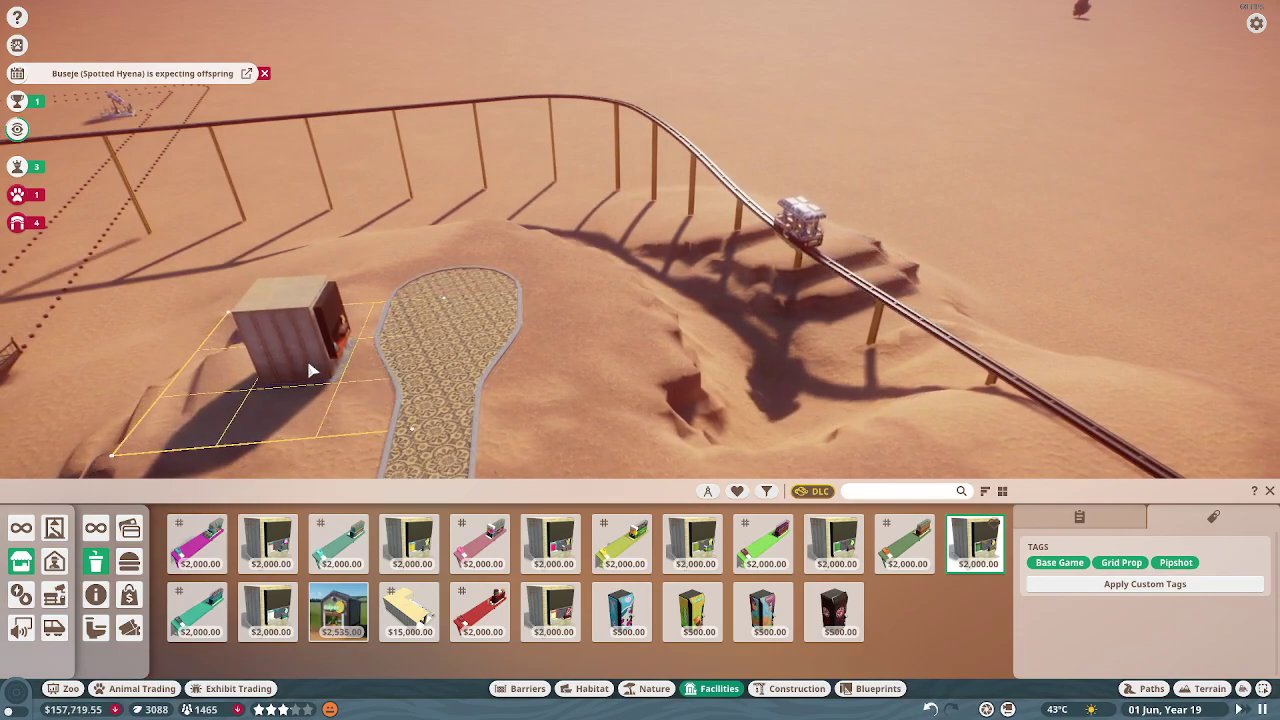
left_click(358, 366)
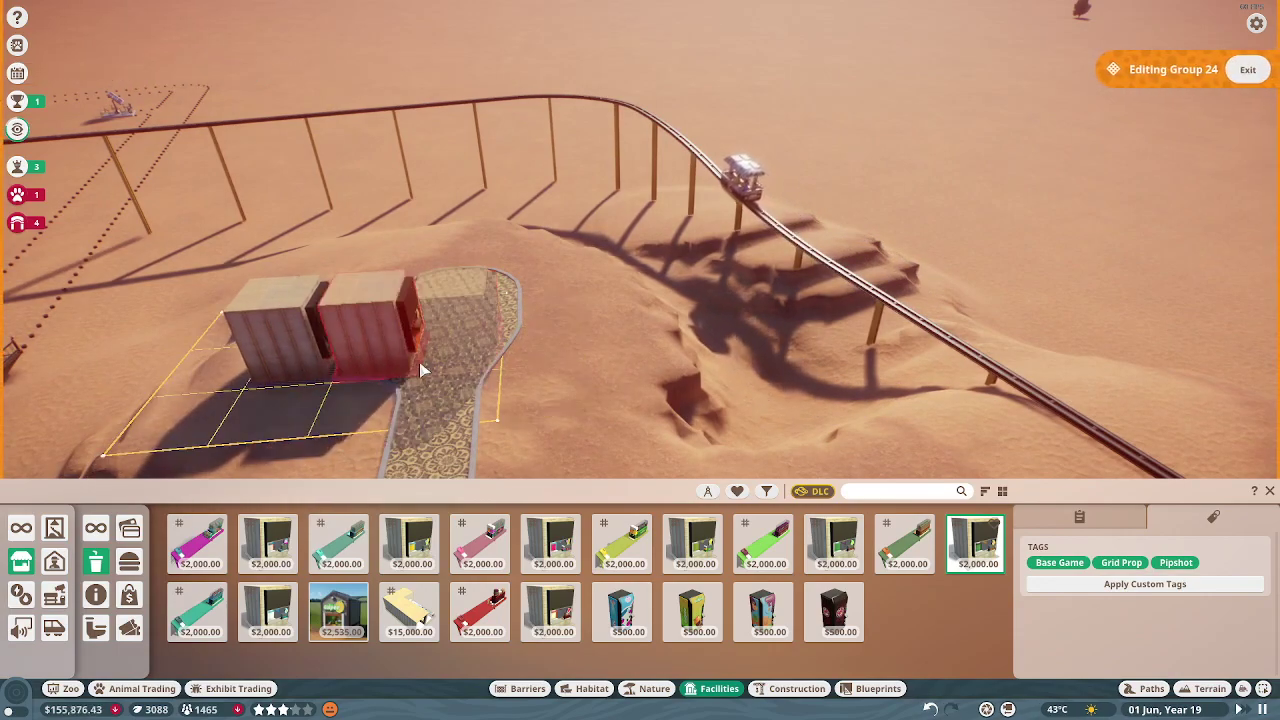
left_click(540, 400)
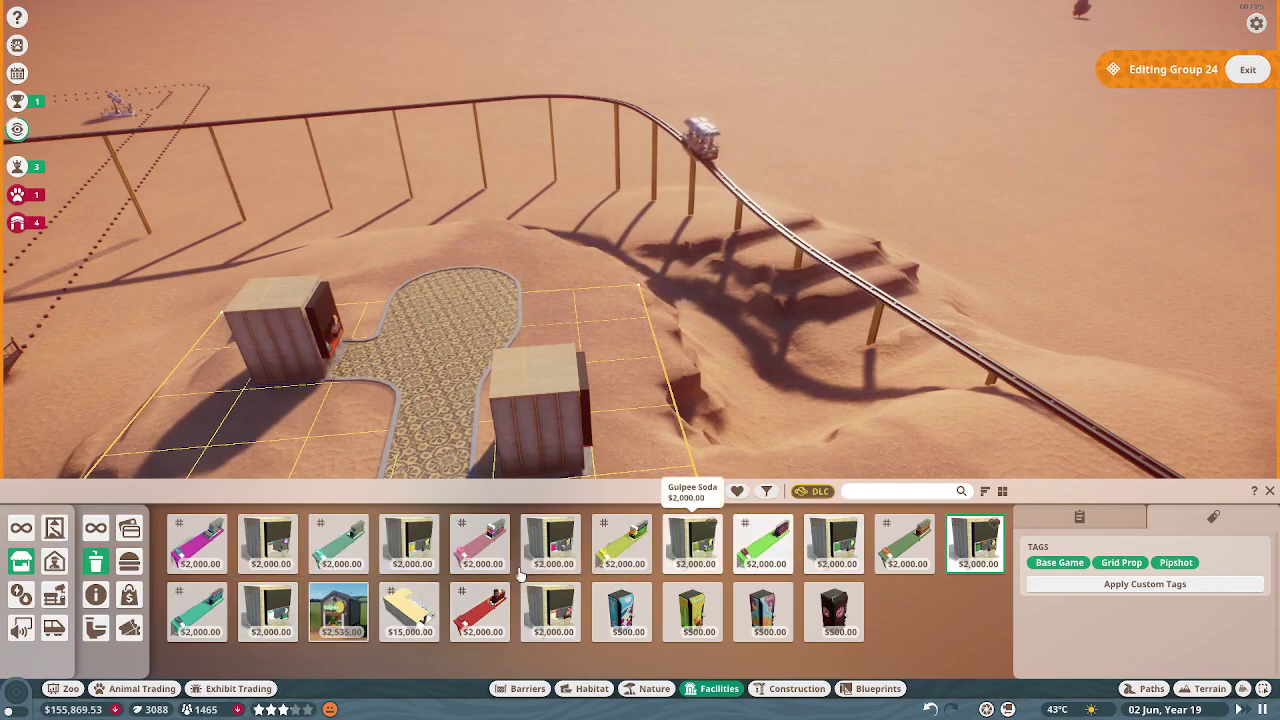
Place a Monsieur Frites food stall connected to the central plaza path.
left_click(130, 562)
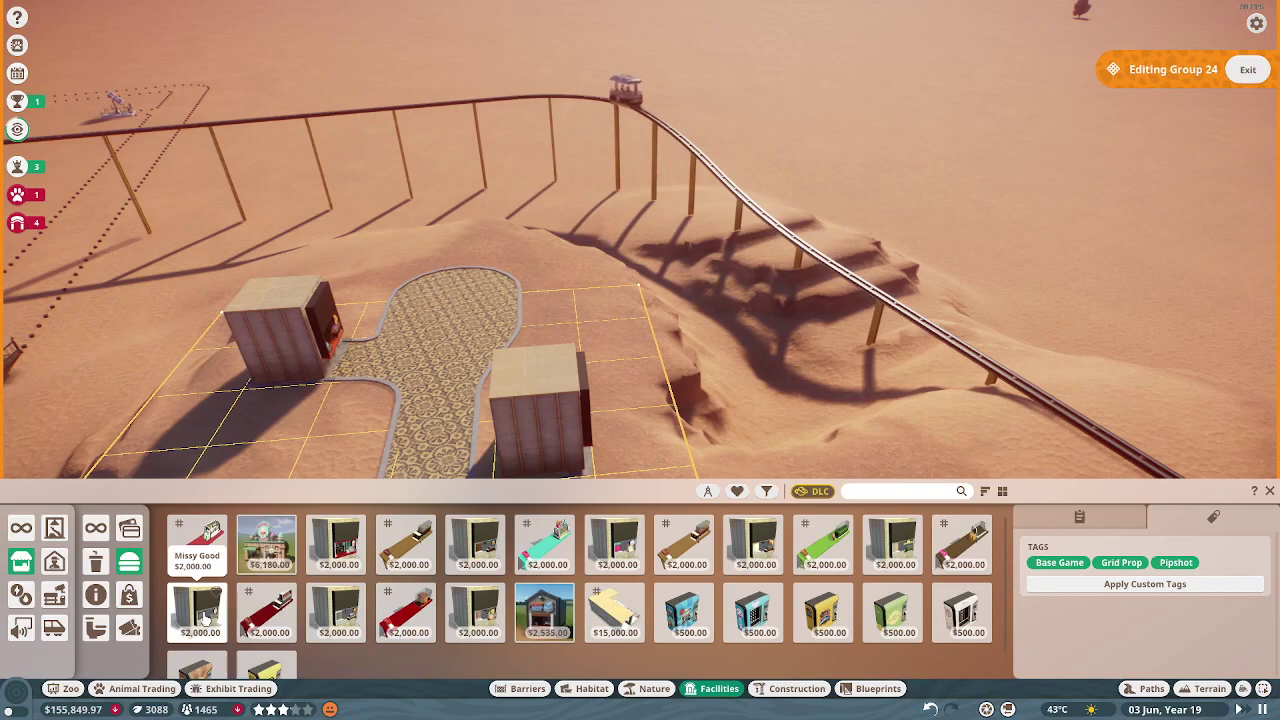
left_click(339, 612)
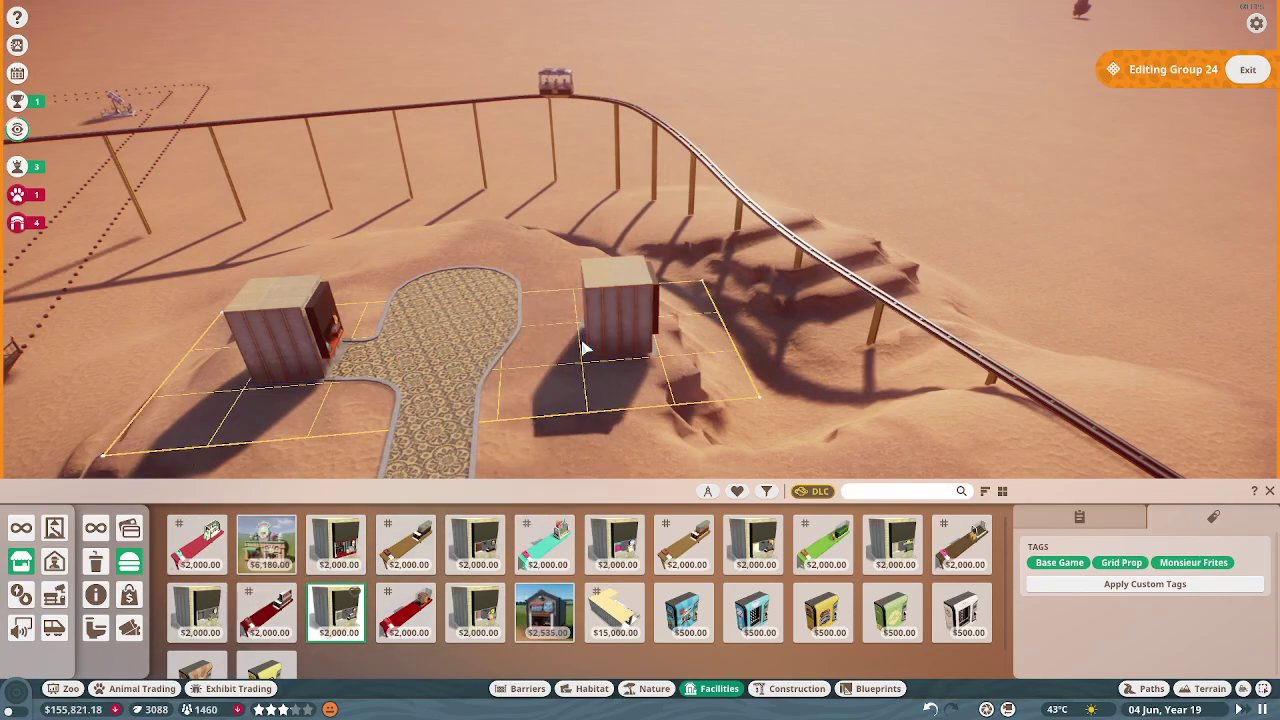
left_click(583, 347)
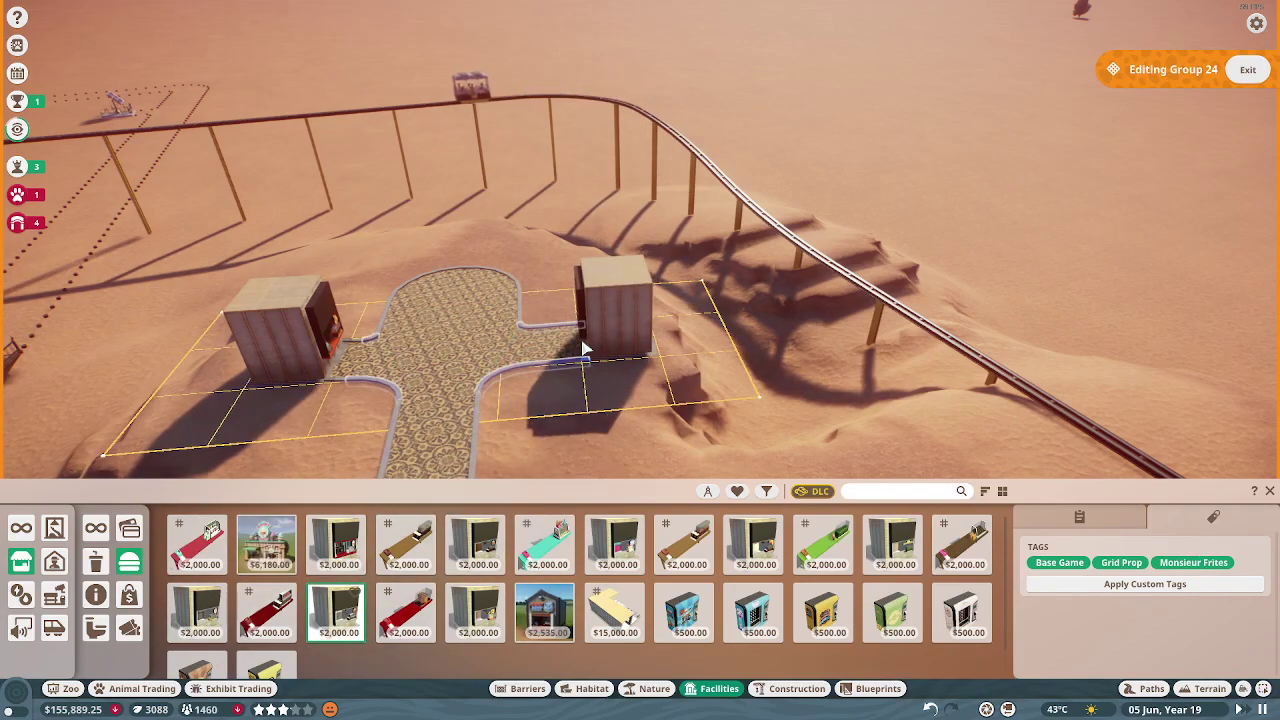
left_click(540, 405)
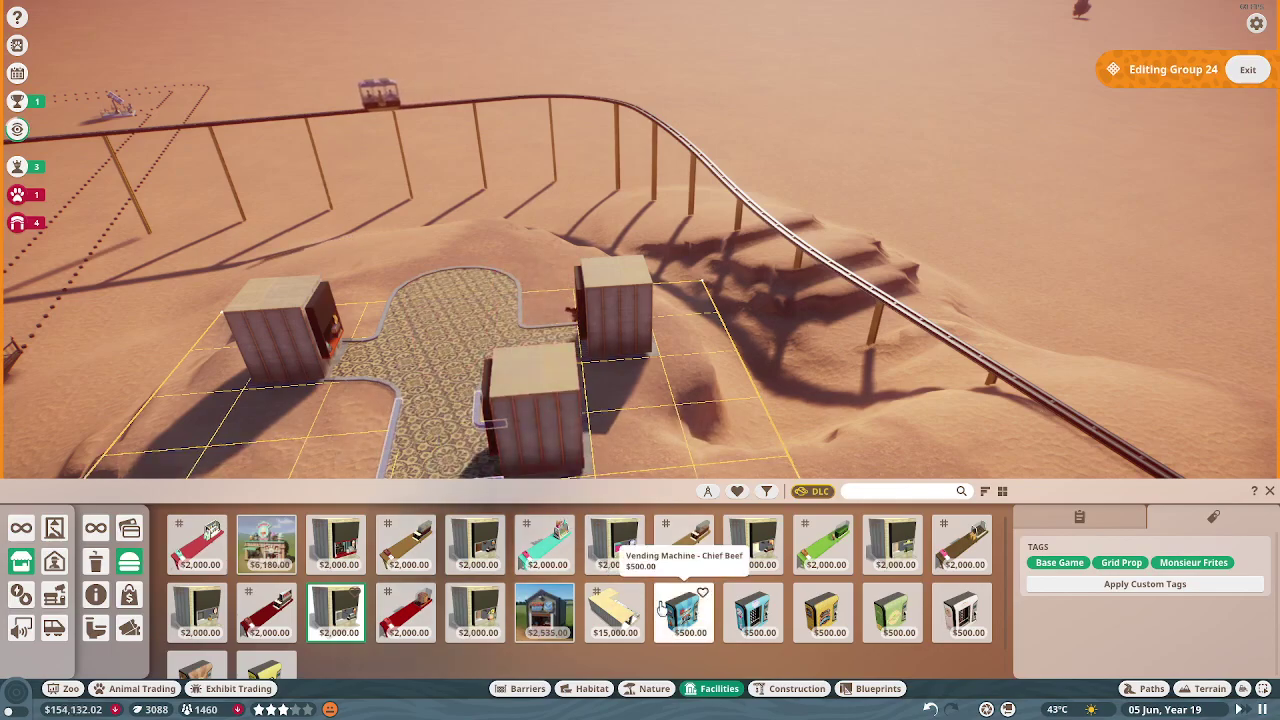
Place a toilet block beside the right-hand stall, rotated to face the plaza.
left_click(96, 628)
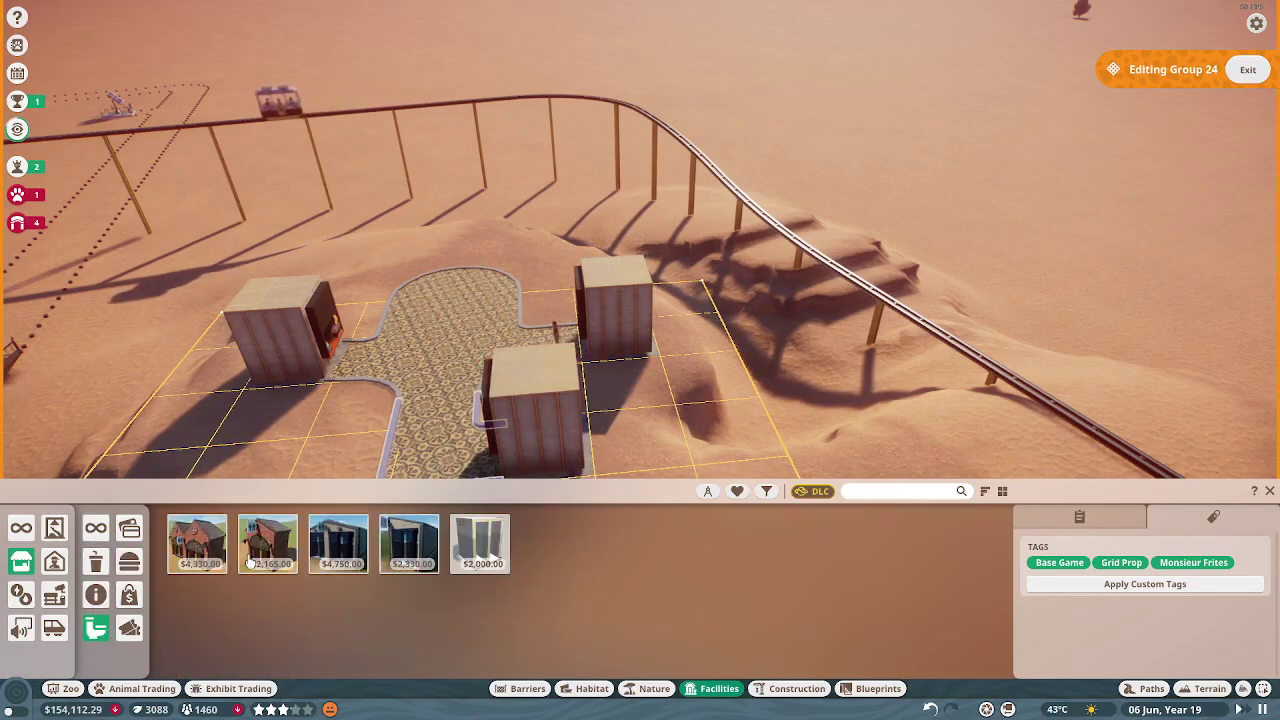
left_click(482, 543)
key("q")
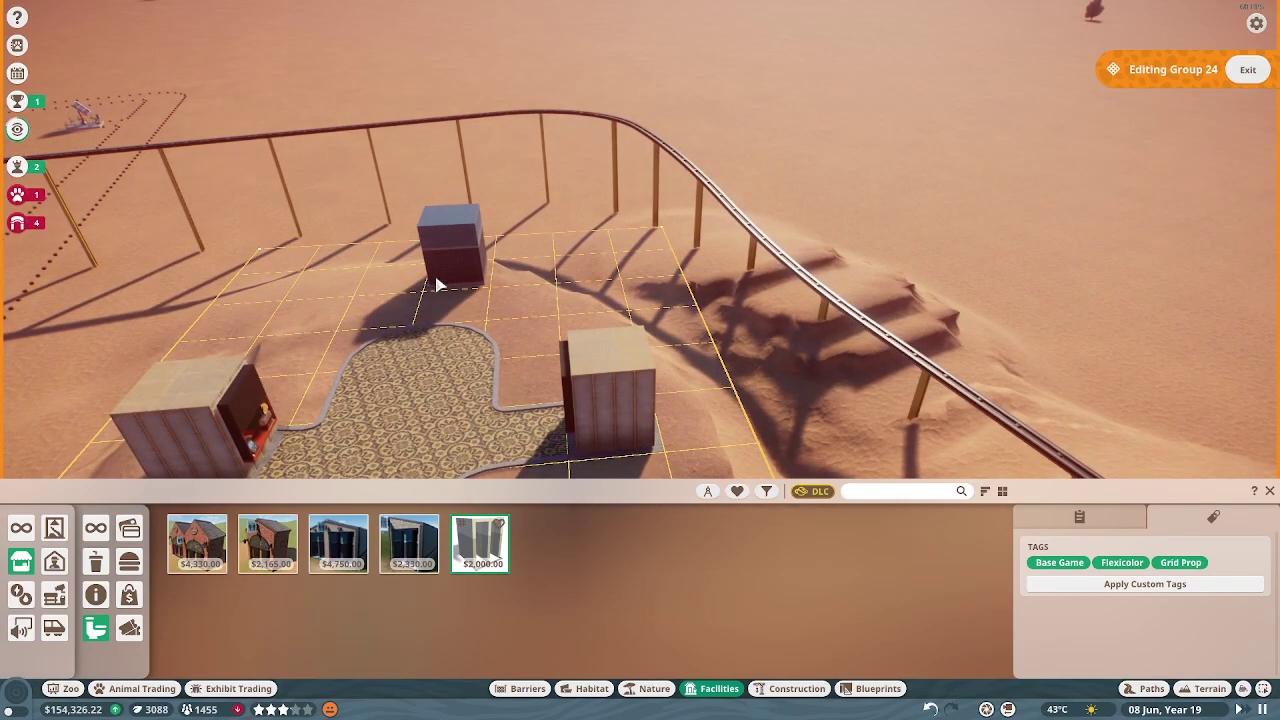
key("z")
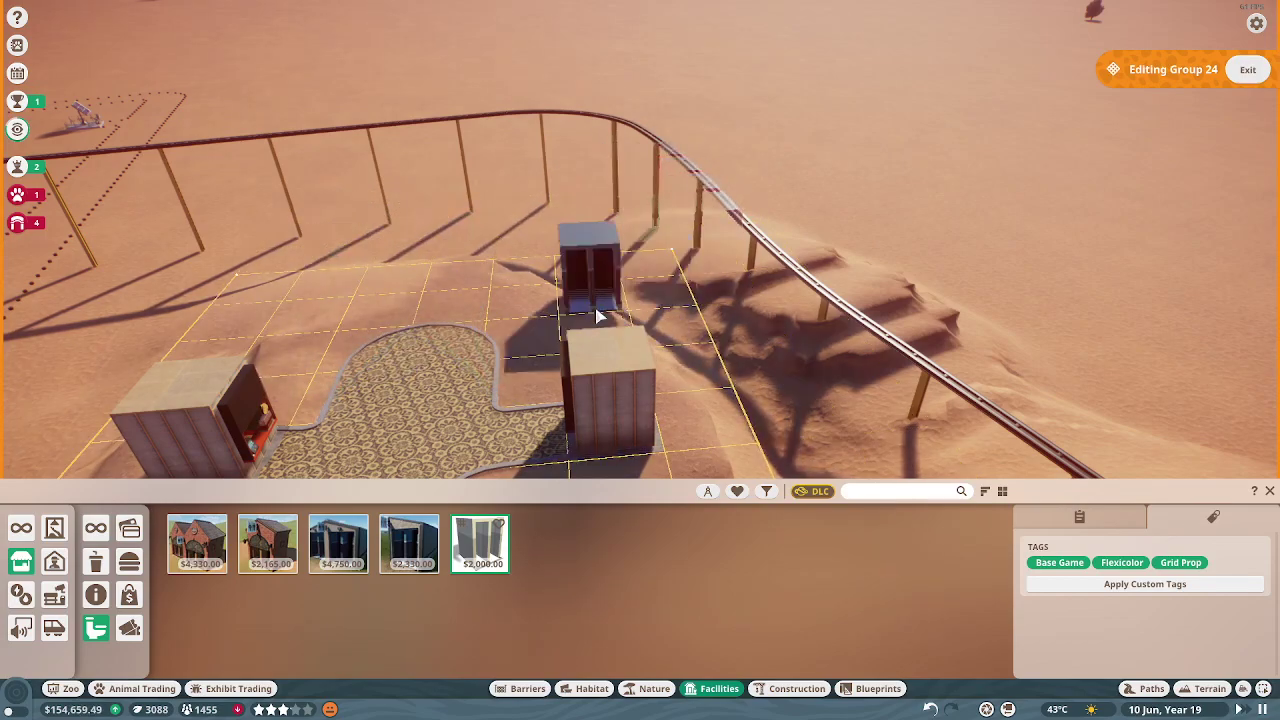
key("q")
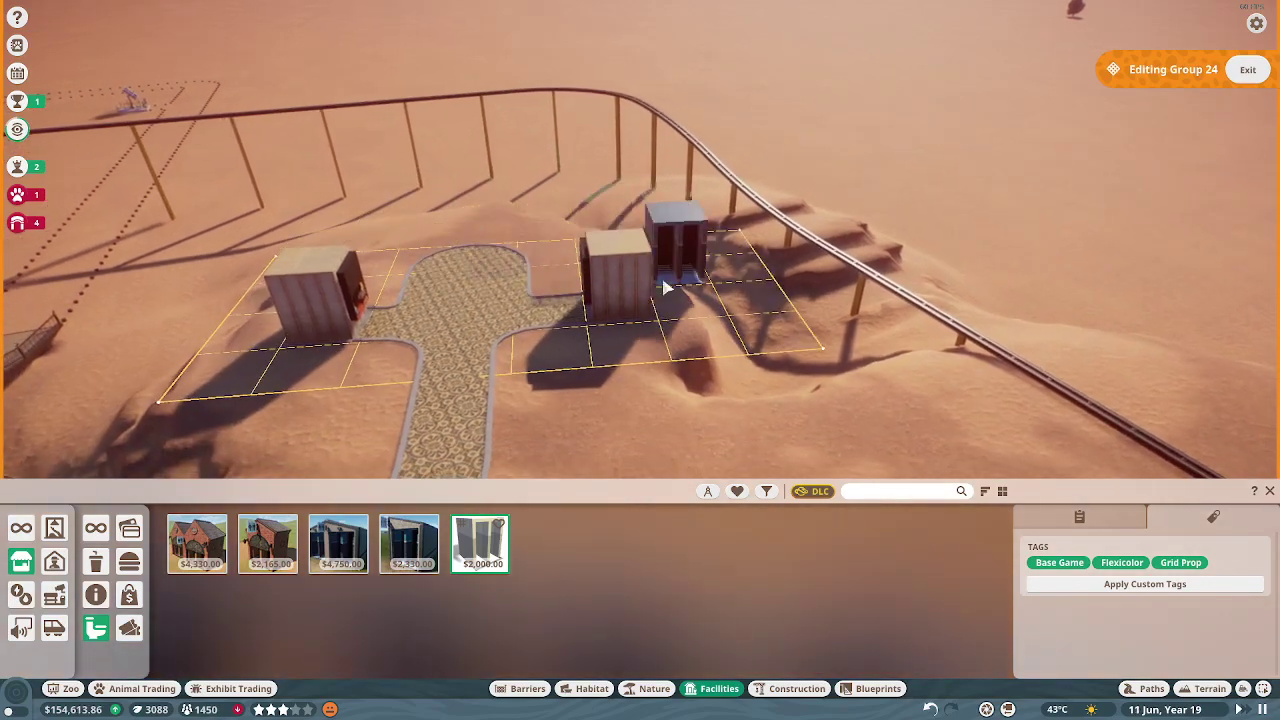
left_click(585, 275)
scroll(591, 267, "up", 3)
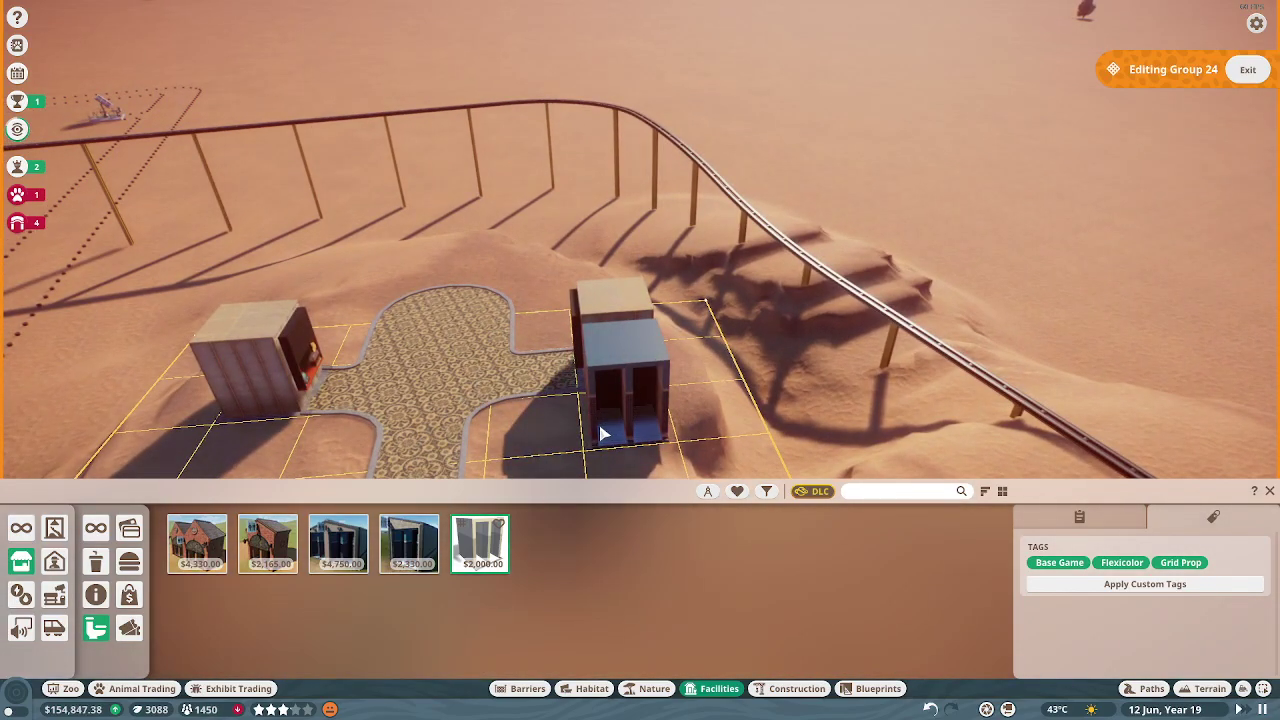
key("z")
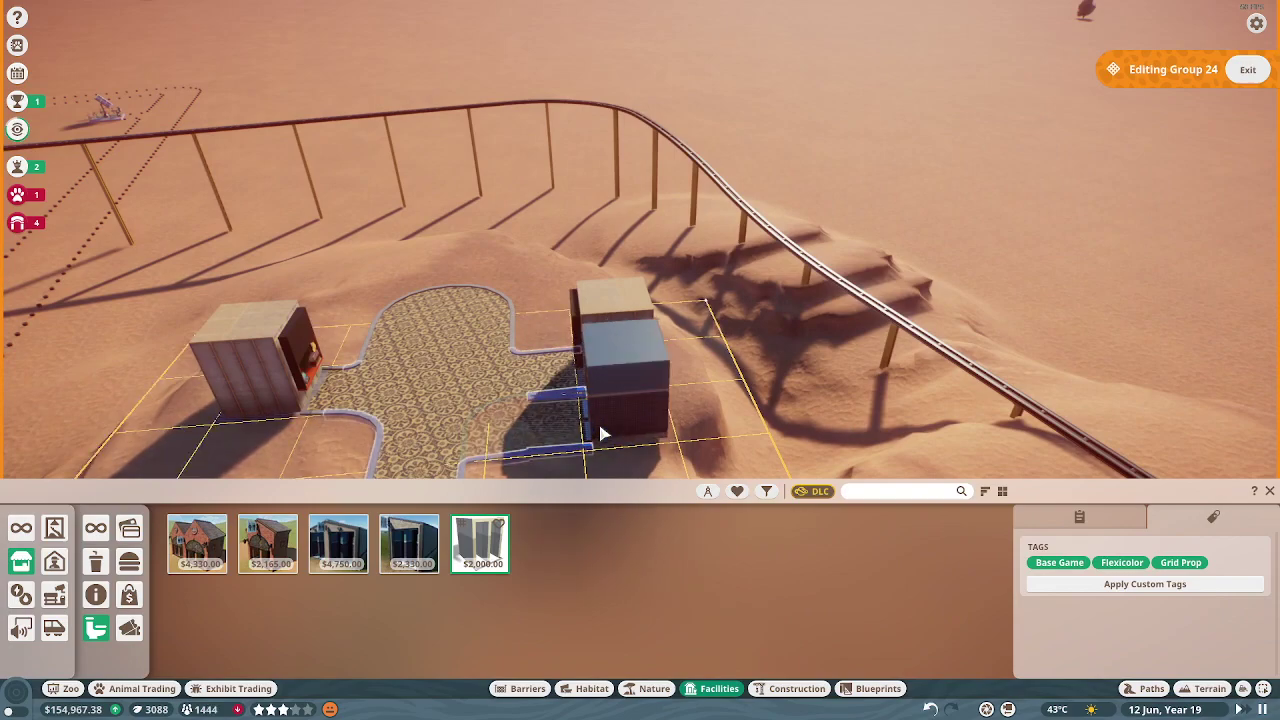
left_click(599, 427)
key("Escape")
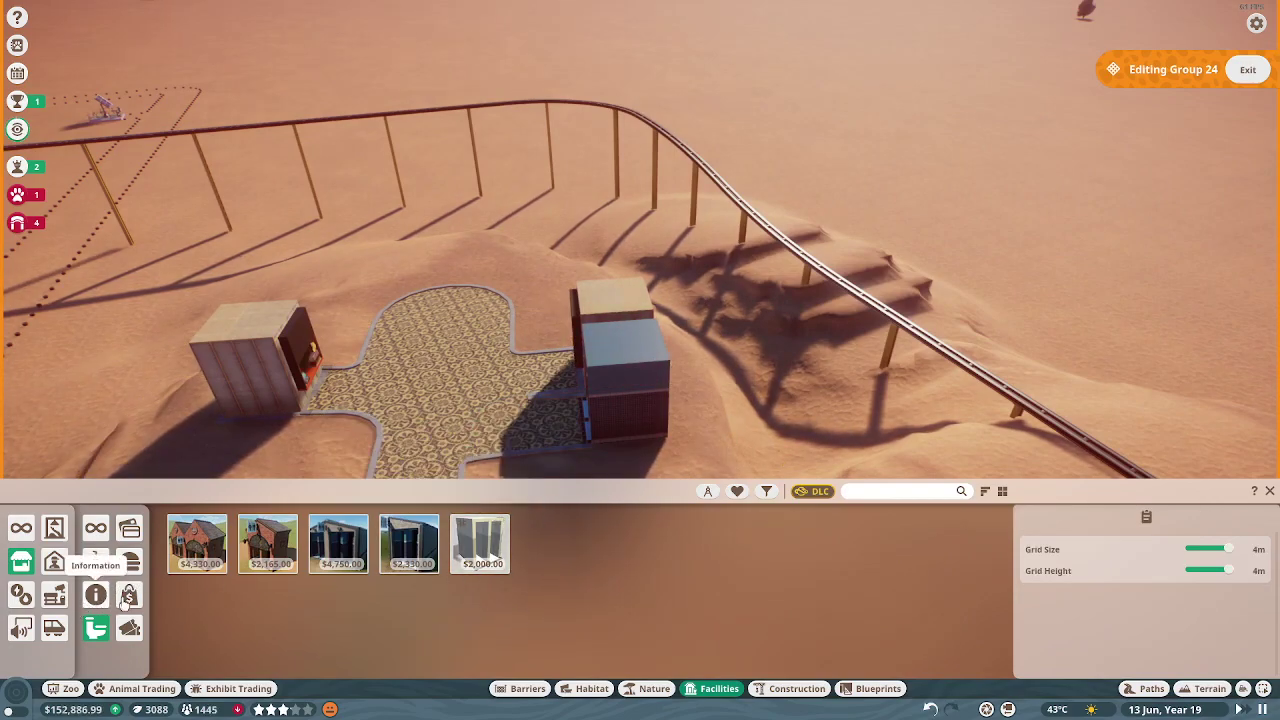
Place the Just A Momento souvenir shop beside the left stall and select Classic Bin 02.
left_click(128, 597)
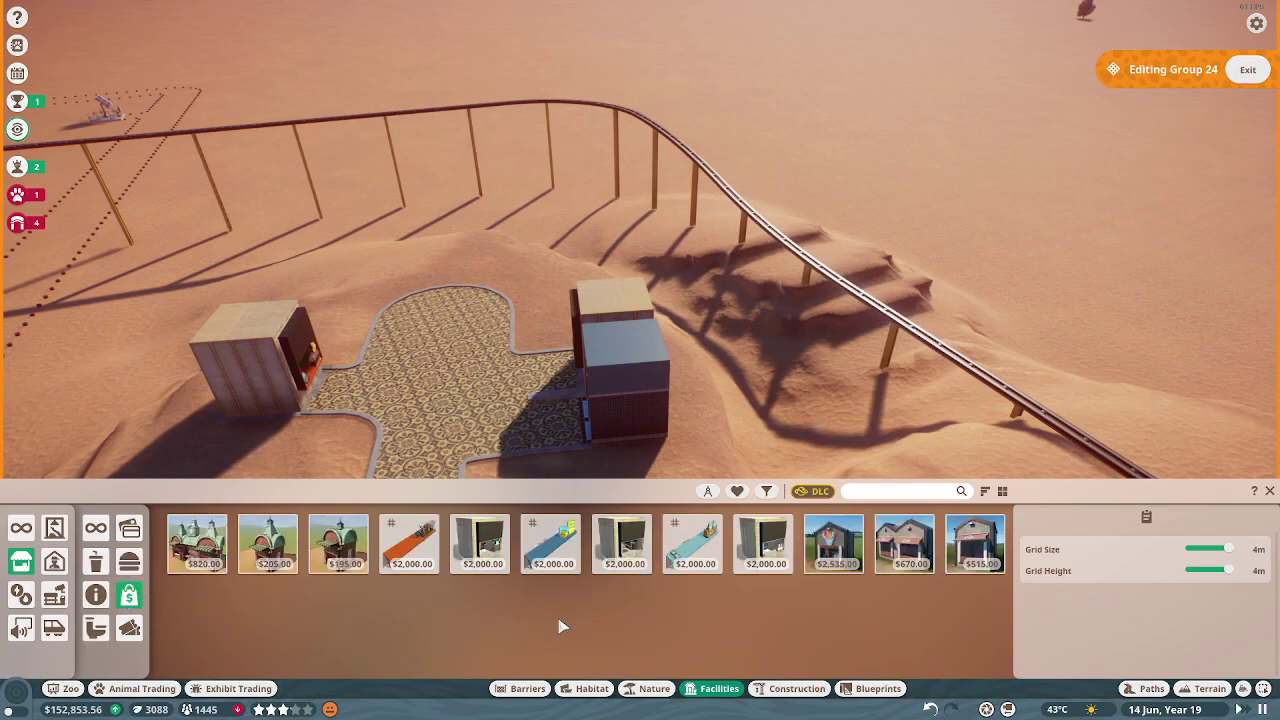
left_click(623, 544)
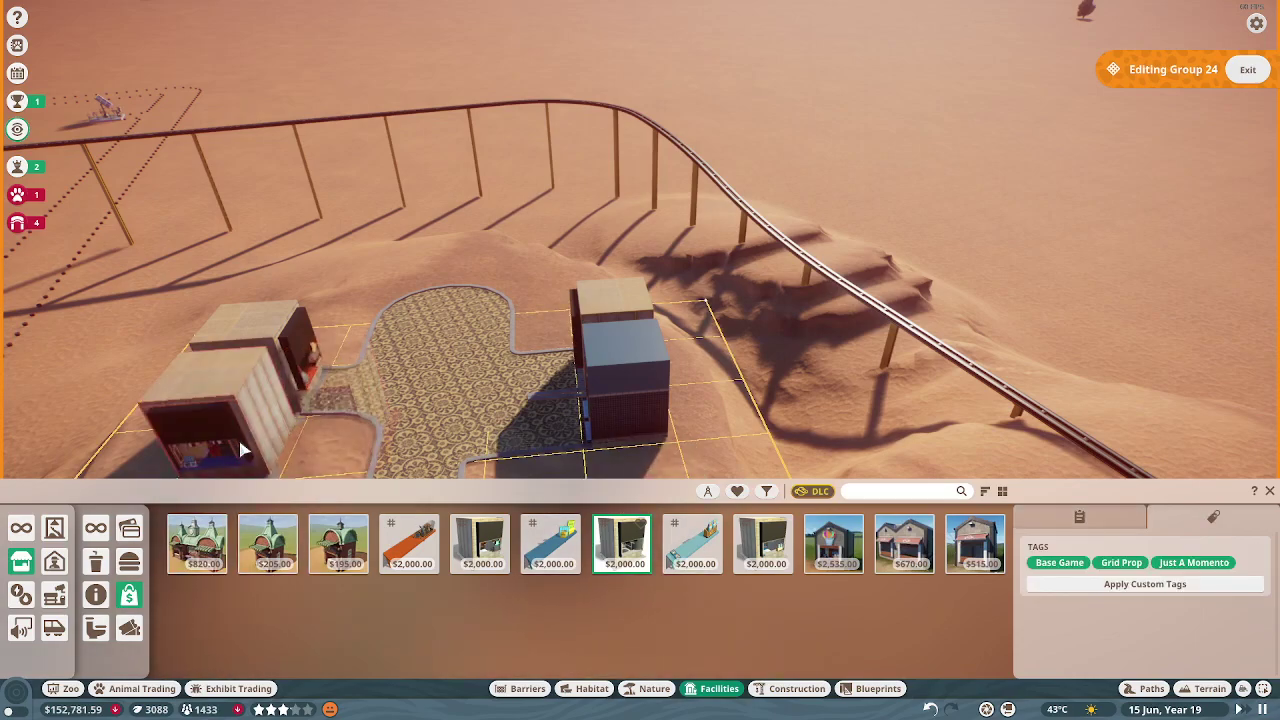
key("z")
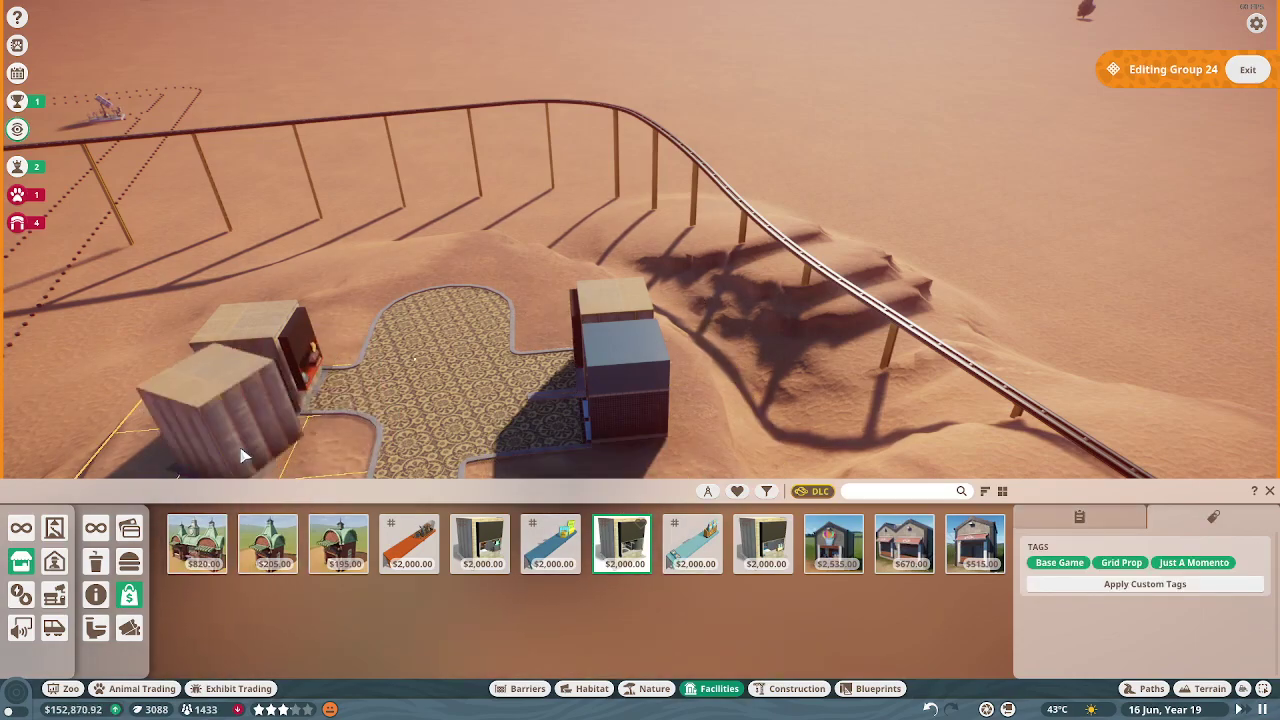
key("z")
left_click(343, 410)
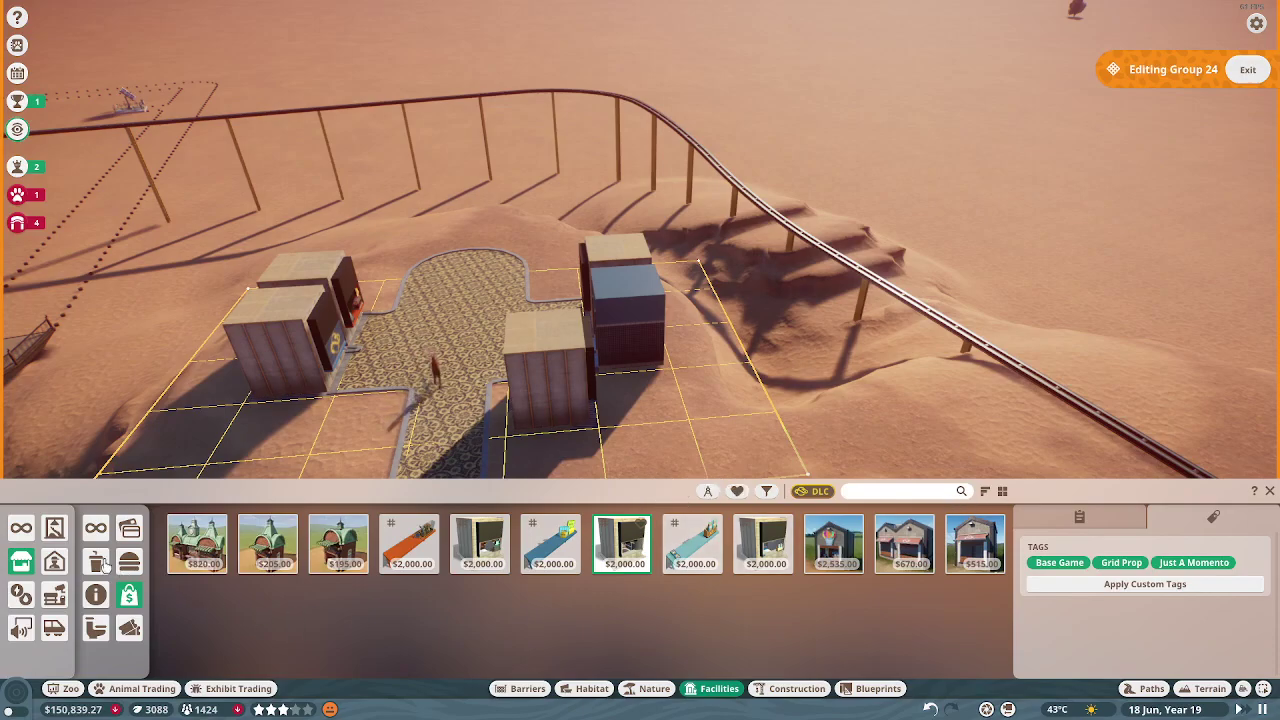
left_click(20, 528)
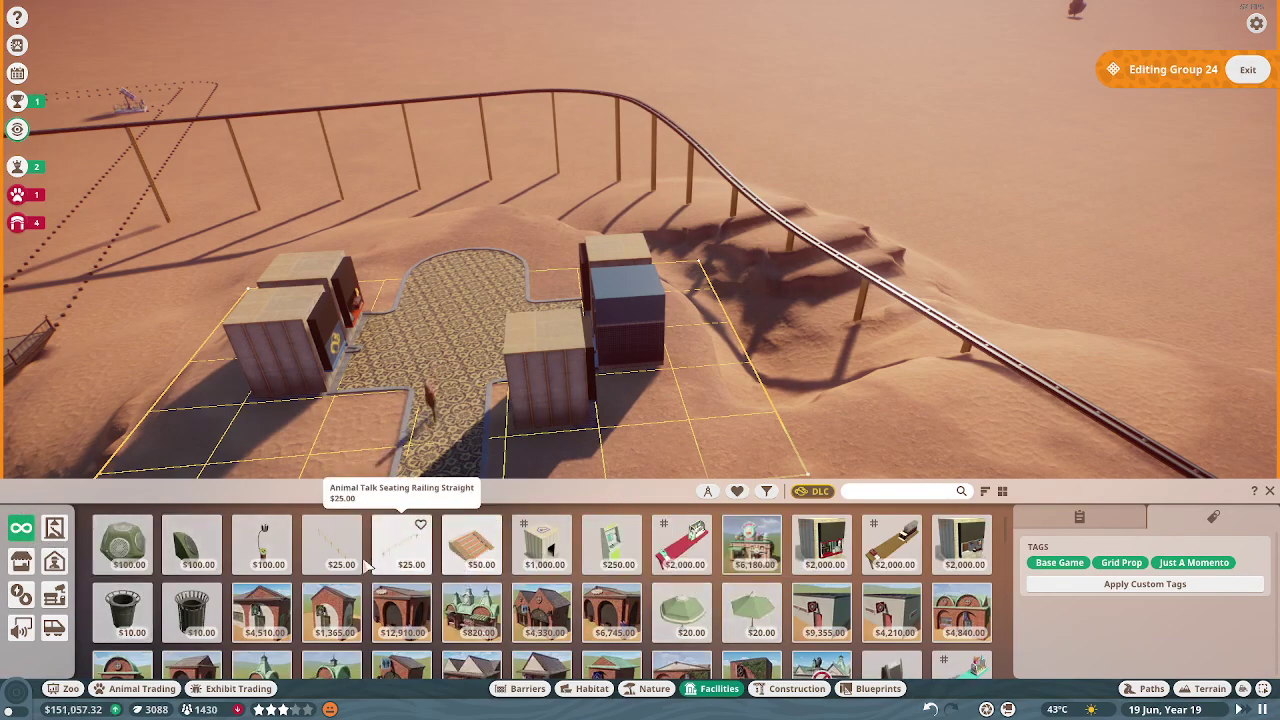
left_click(193, 608)
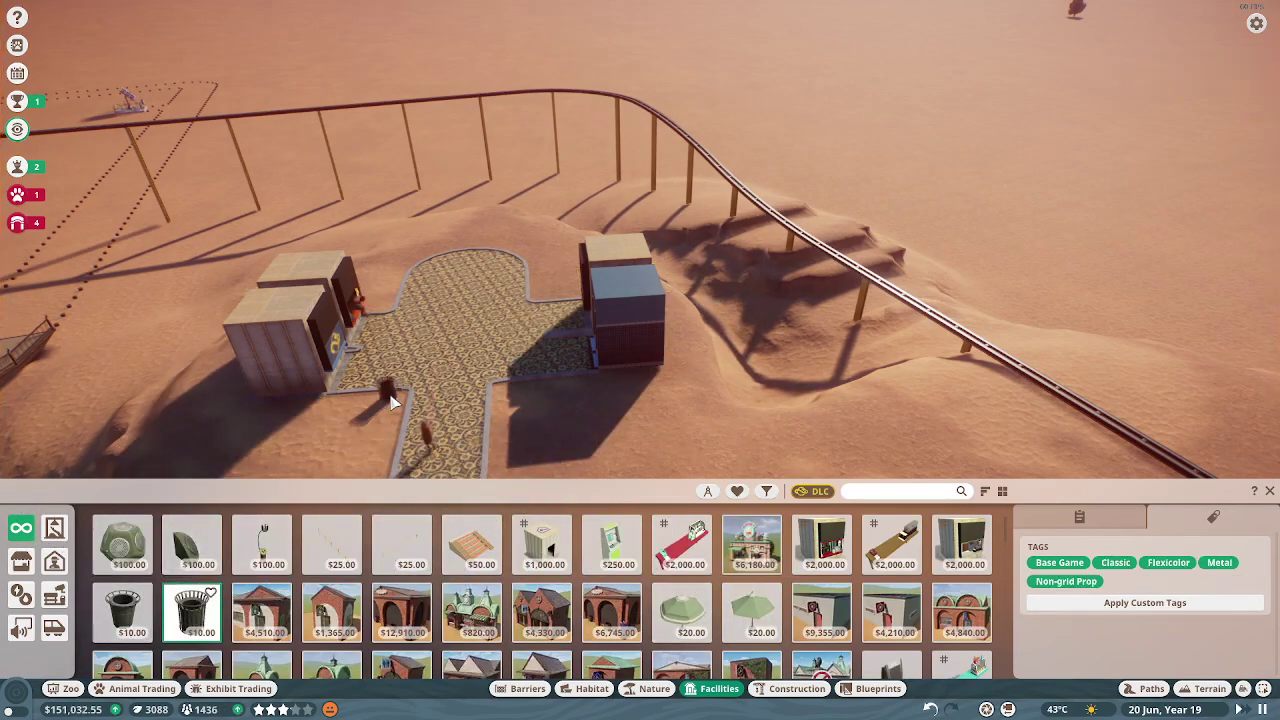
Place a litter bin at the path end and a Planet Zoo Bench beside the plaza path.
left_click(436, 476)
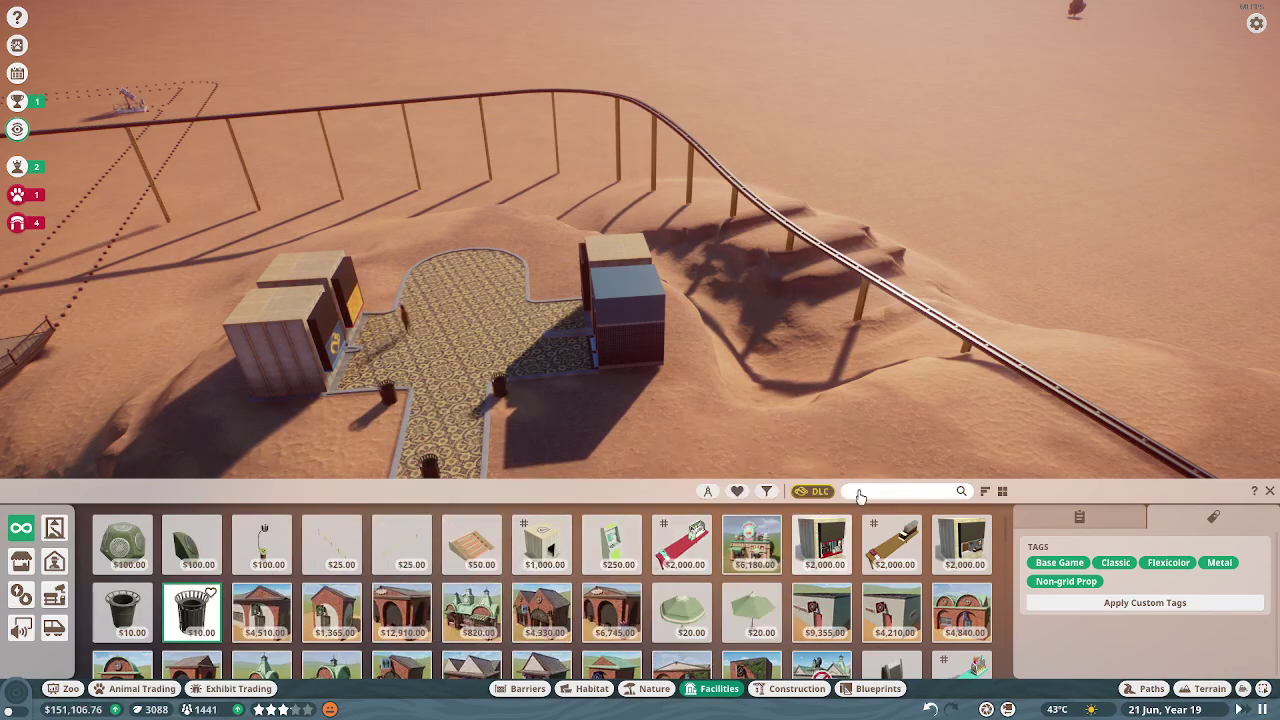
type("be")
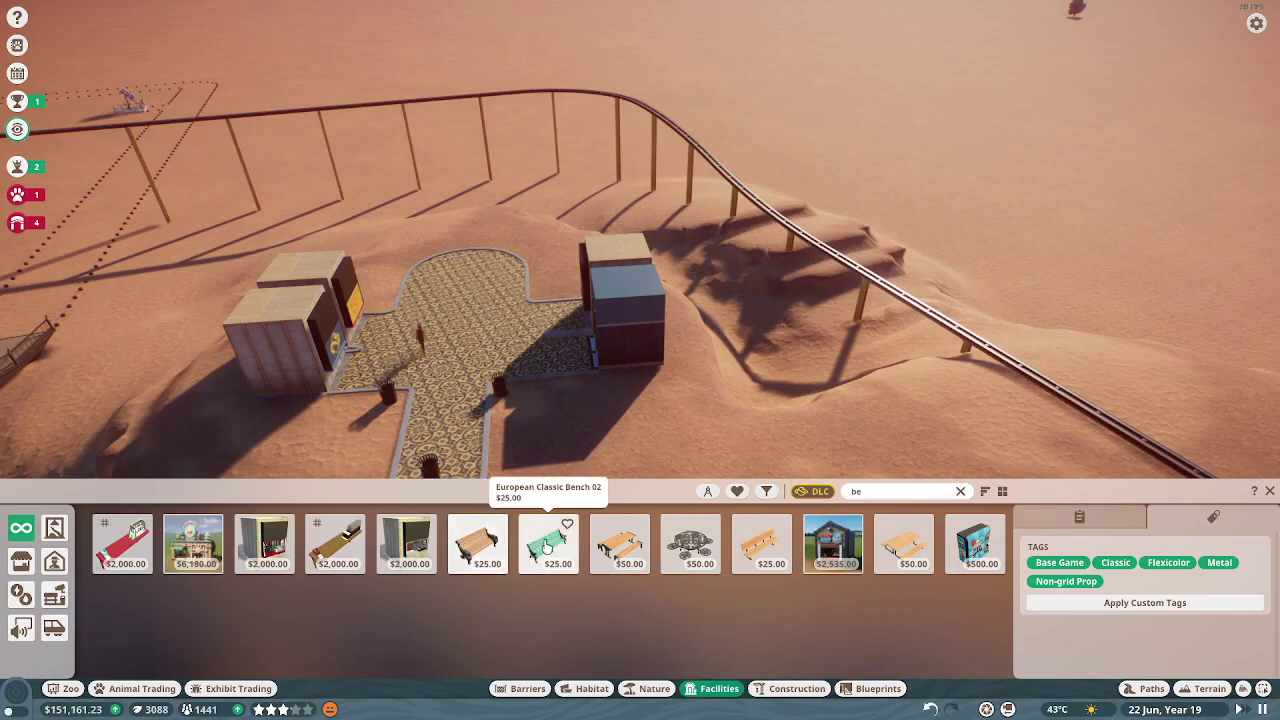
left_click(760, 545)
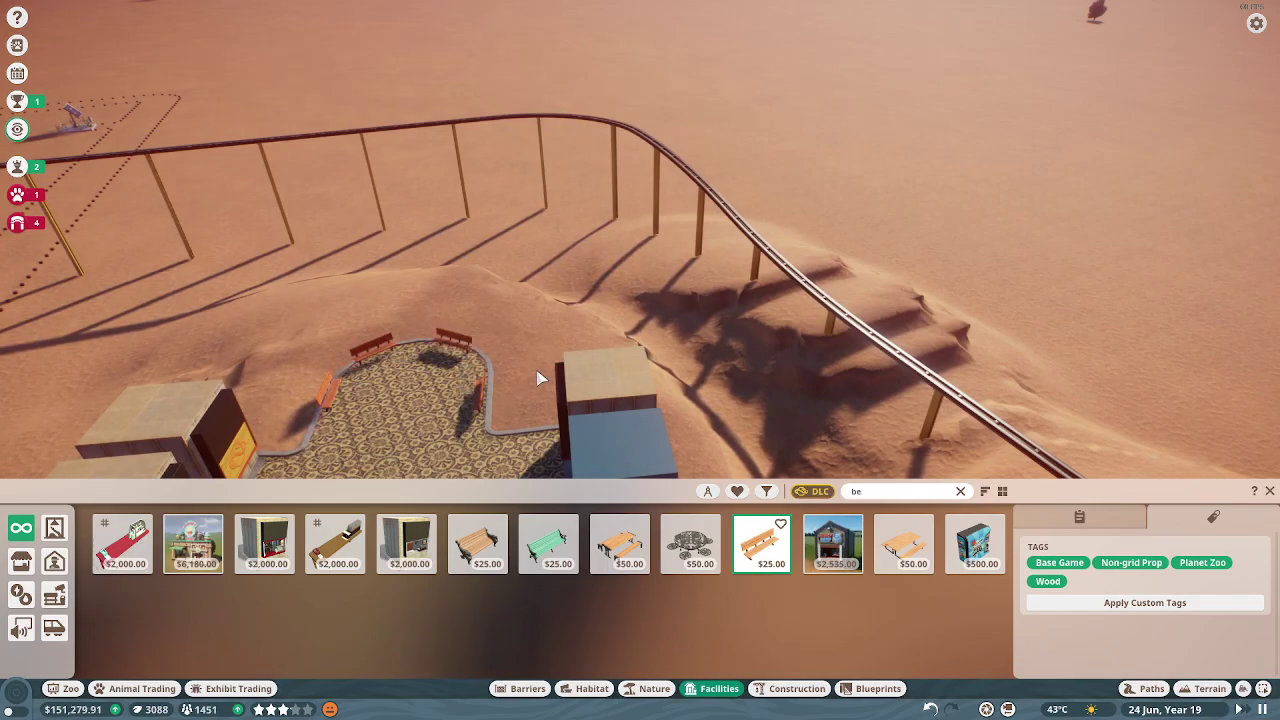
scroll(540, 377, "down", 5)
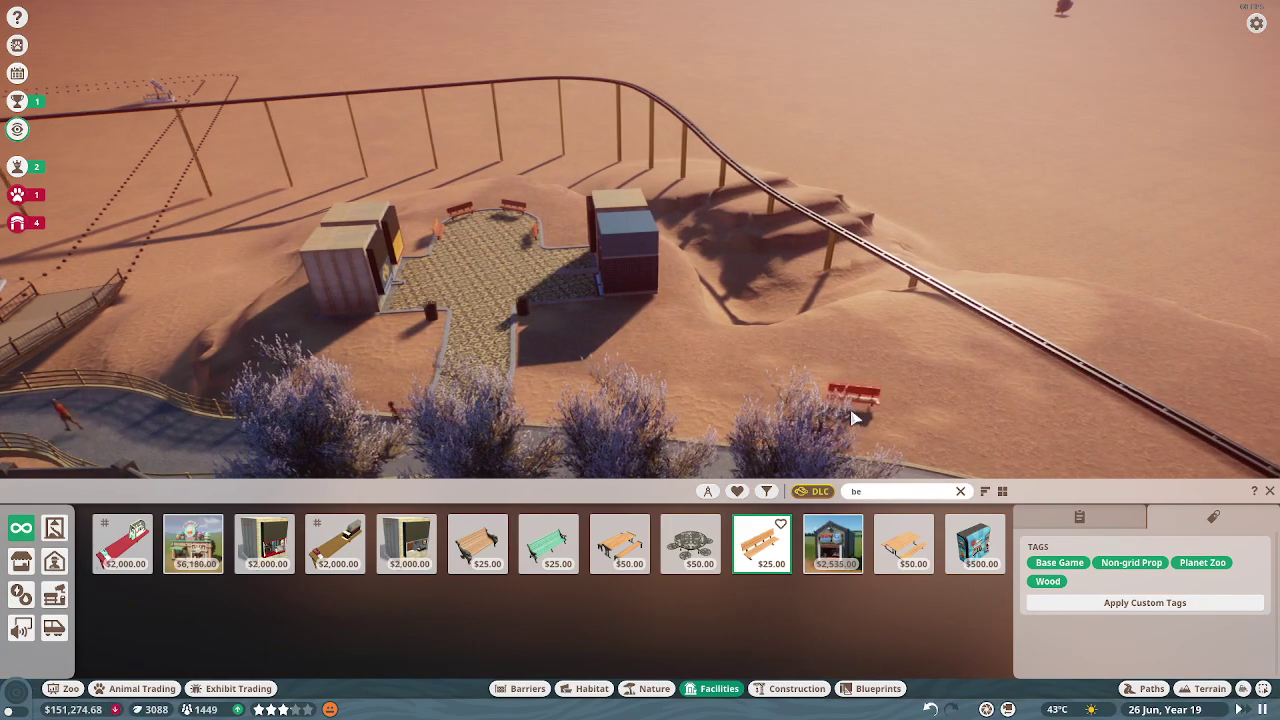
left_click(858, 402)
key("Escape")
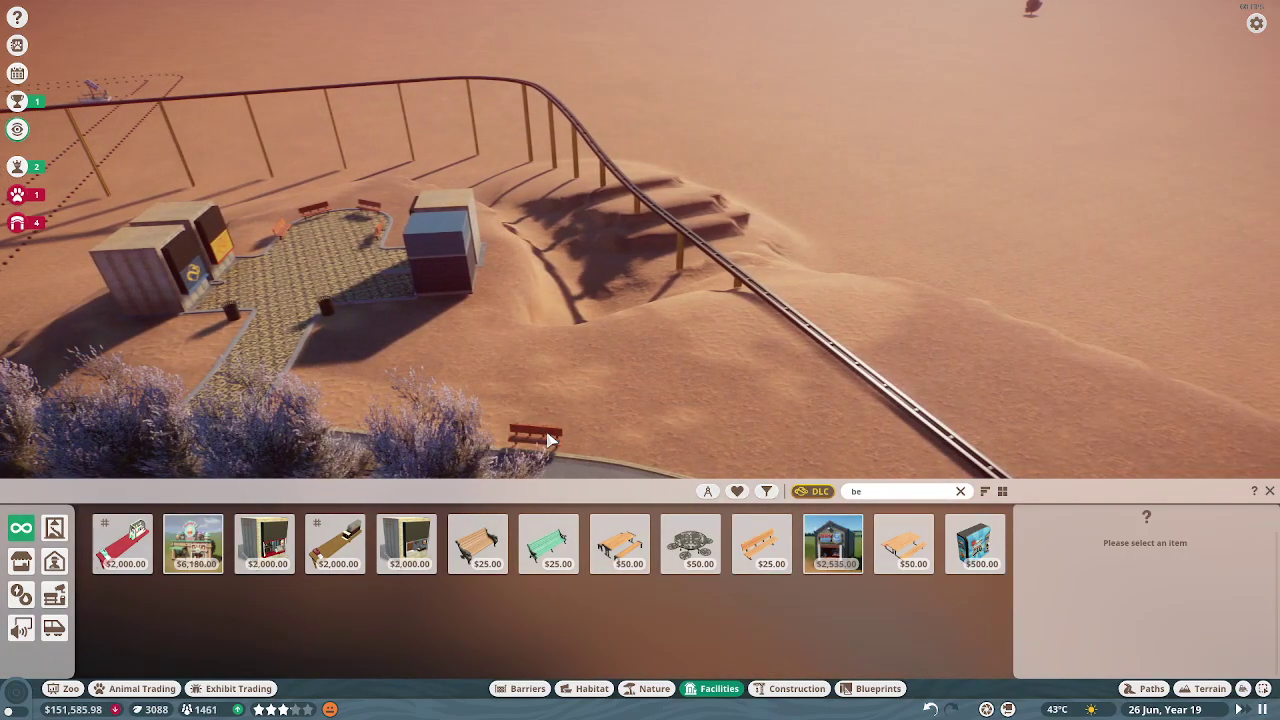
left_click(550, 440)
key("a")
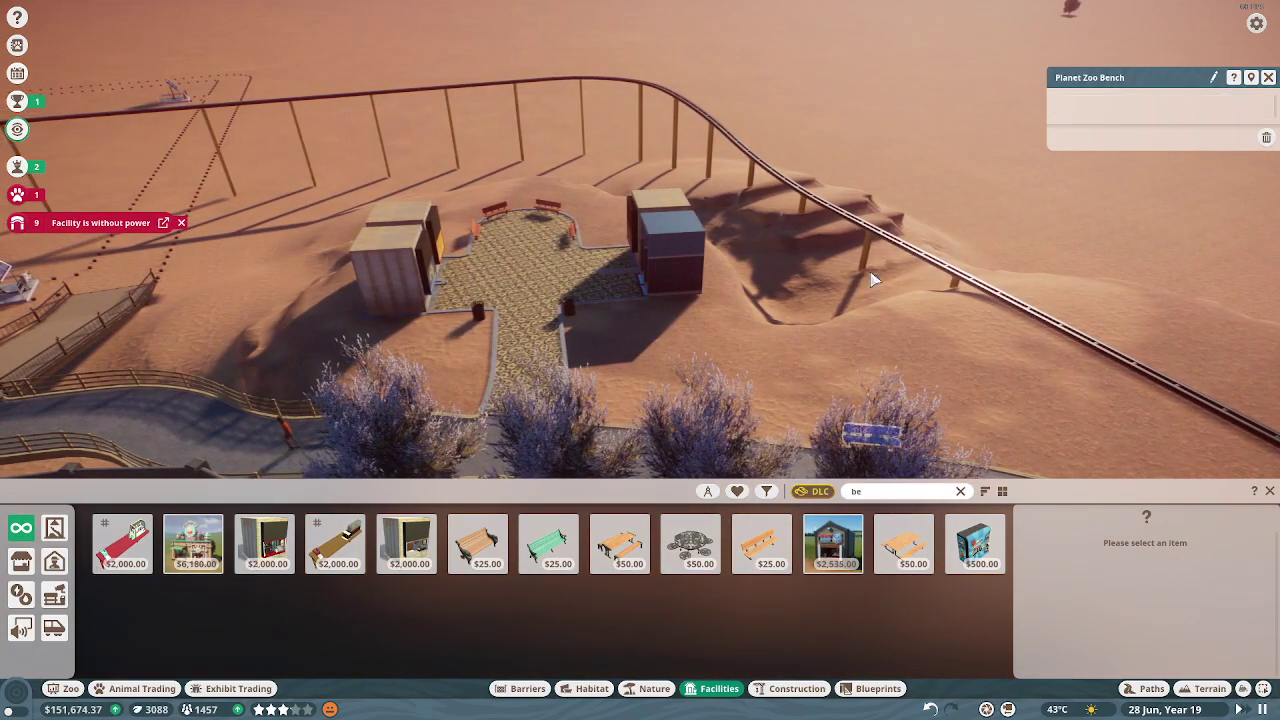
left_click(1230, 138)
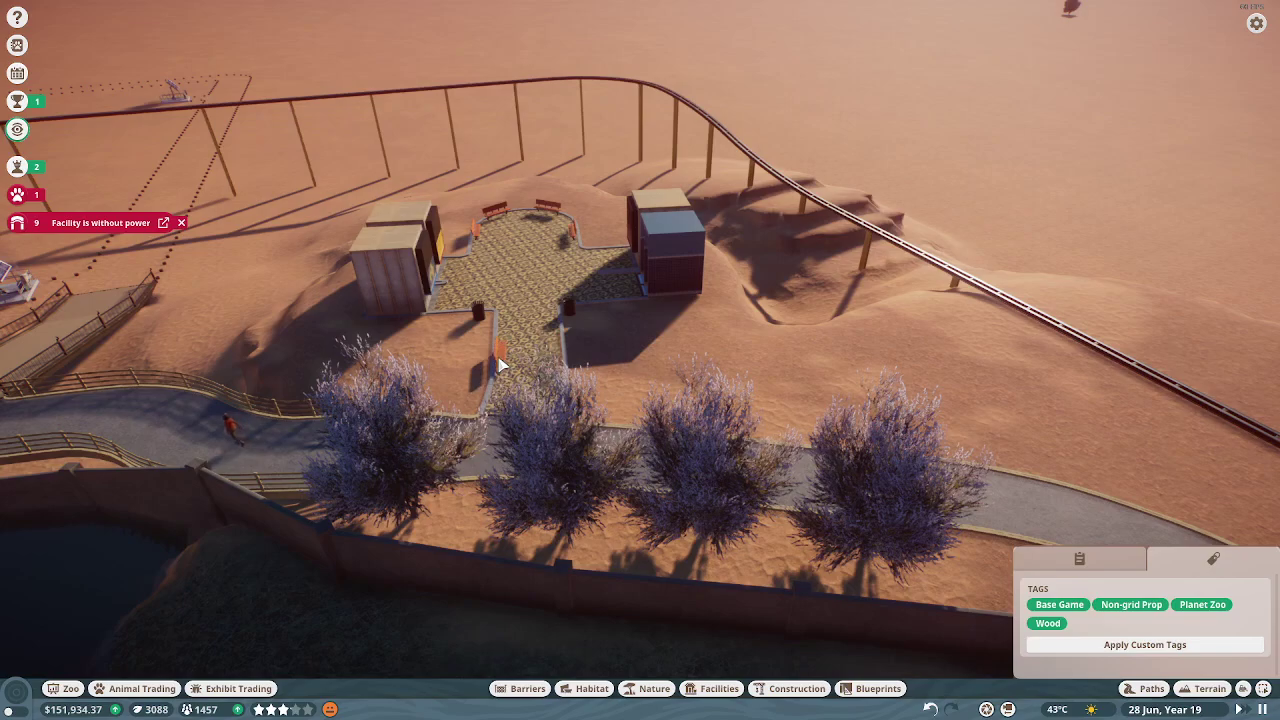
Duplicate a Desert Ironwood tree and plant three copies behind the plaza.
left_click(502, 352)
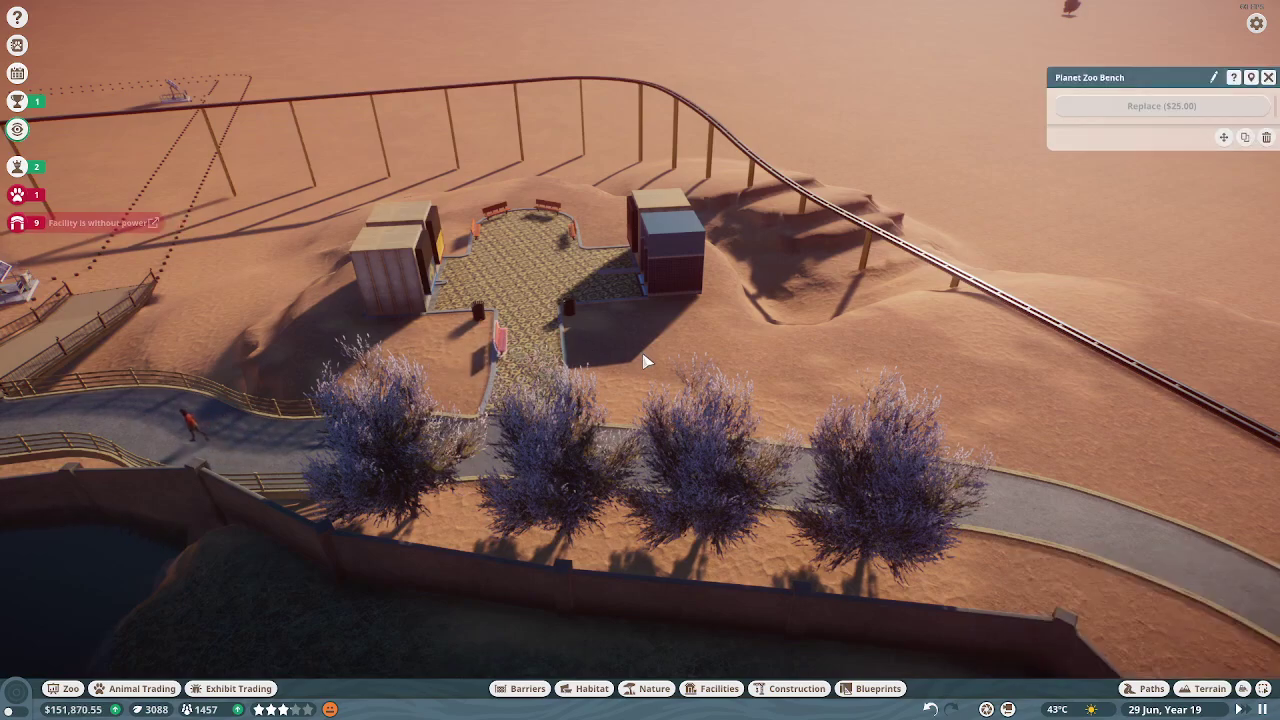
left_click(883, 484)
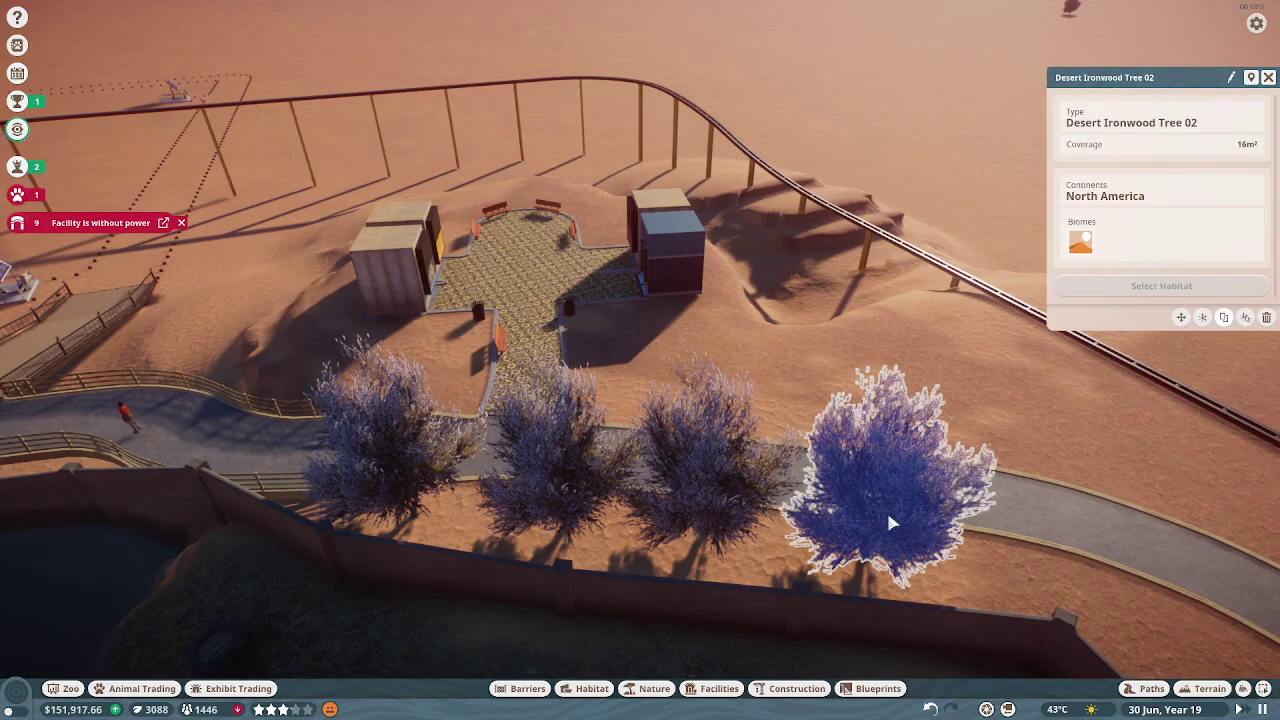
key("ctrl+d")
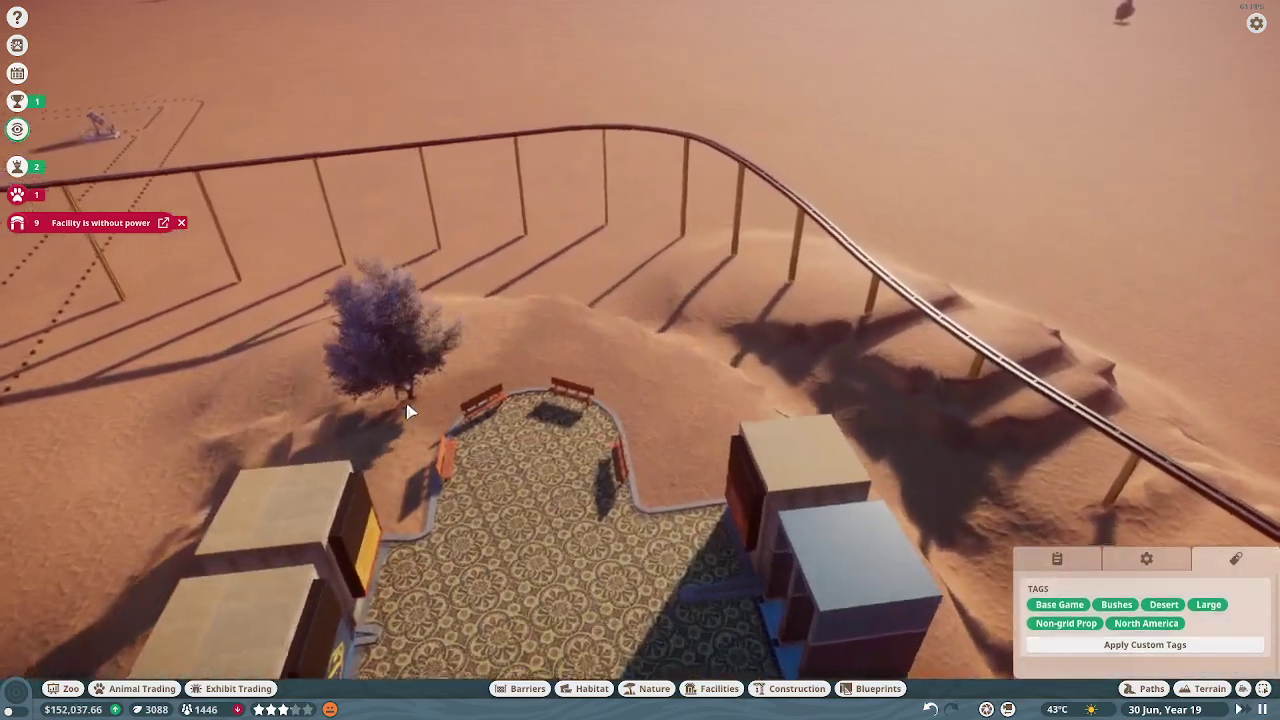
left_click(370, 400)
left_click(480, 360)
left_click(630, 390)
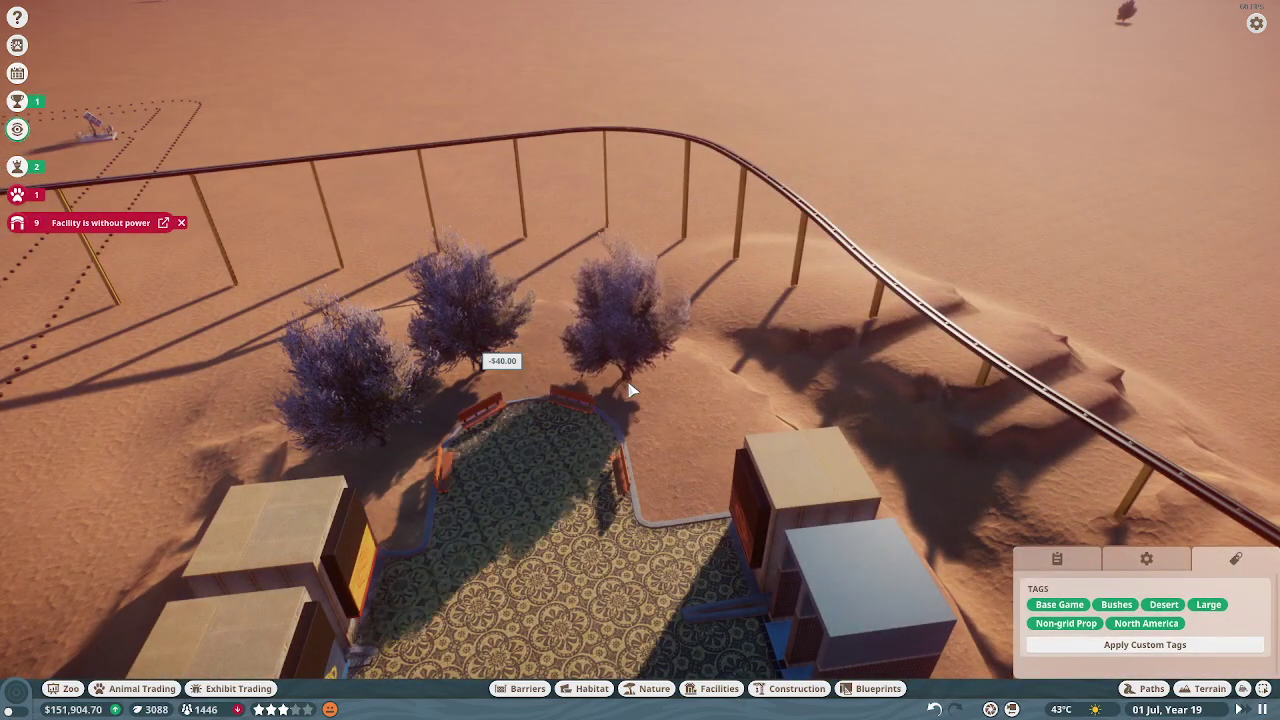
key("Escape")
scroll(672, 385, "down", 4)
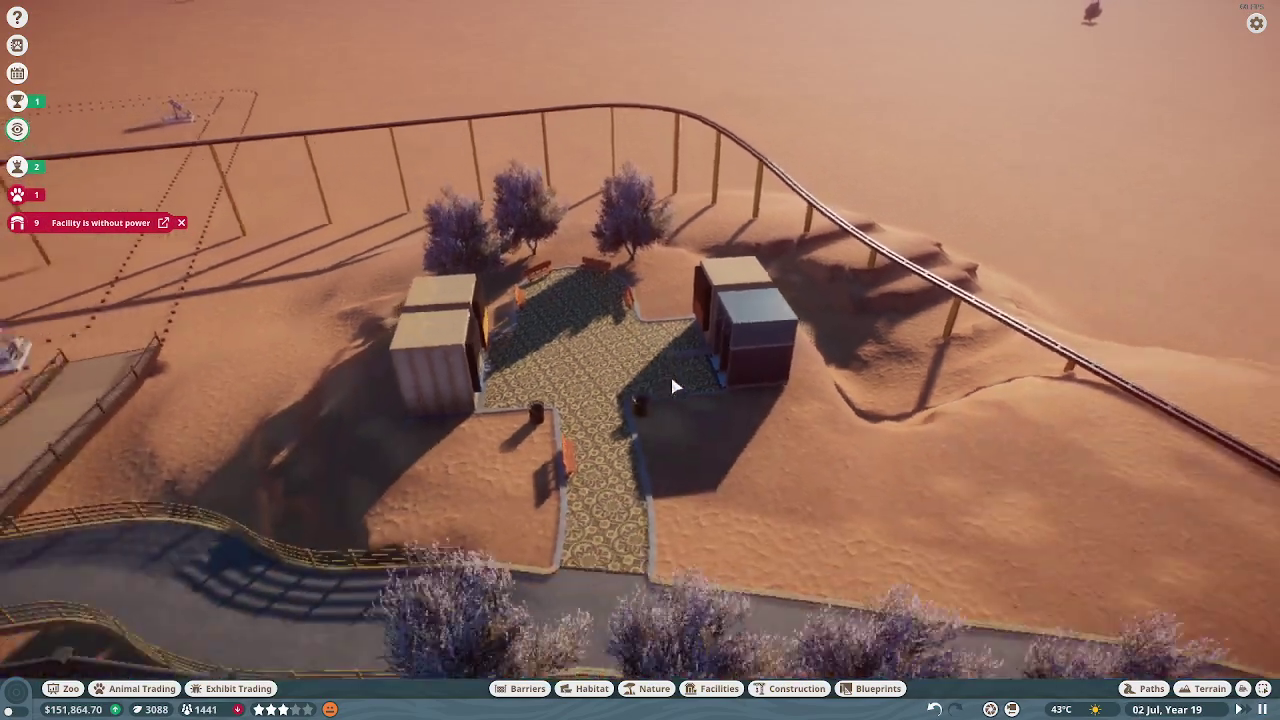
scroll(670, 385, "down", 3)
scroll(640, 390, "up", 5)
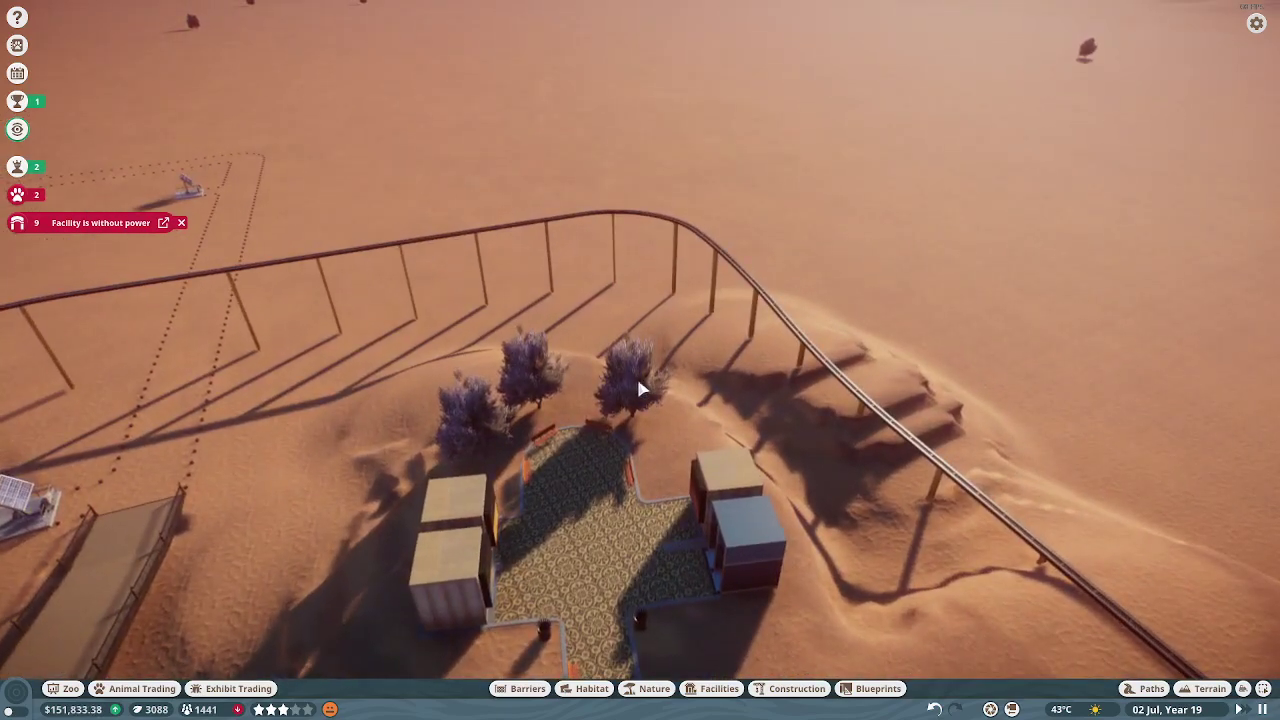
Plant another Desert Ironwood copy beside the right containers, then view the plaza from behind.
left_click(636, 374)
key("ctrl+d")
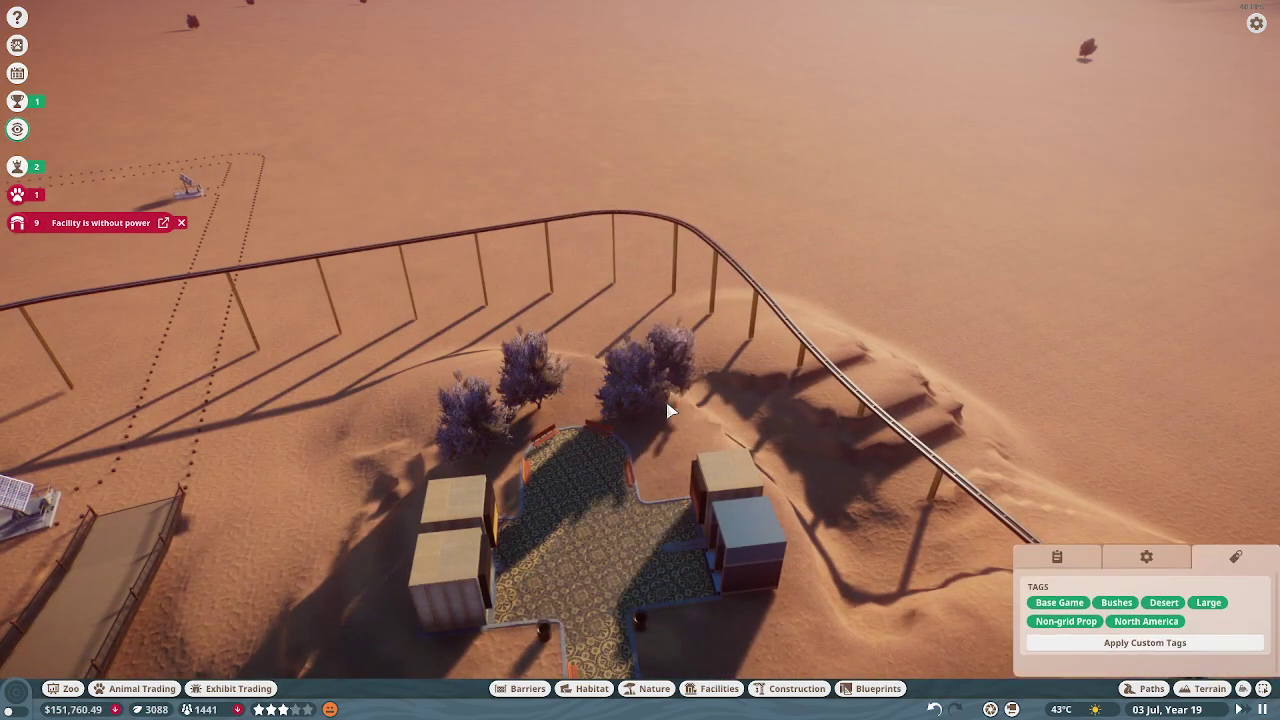
left_click(704, 456)
key("Escape")
scroll(700, 400, "down", 3)
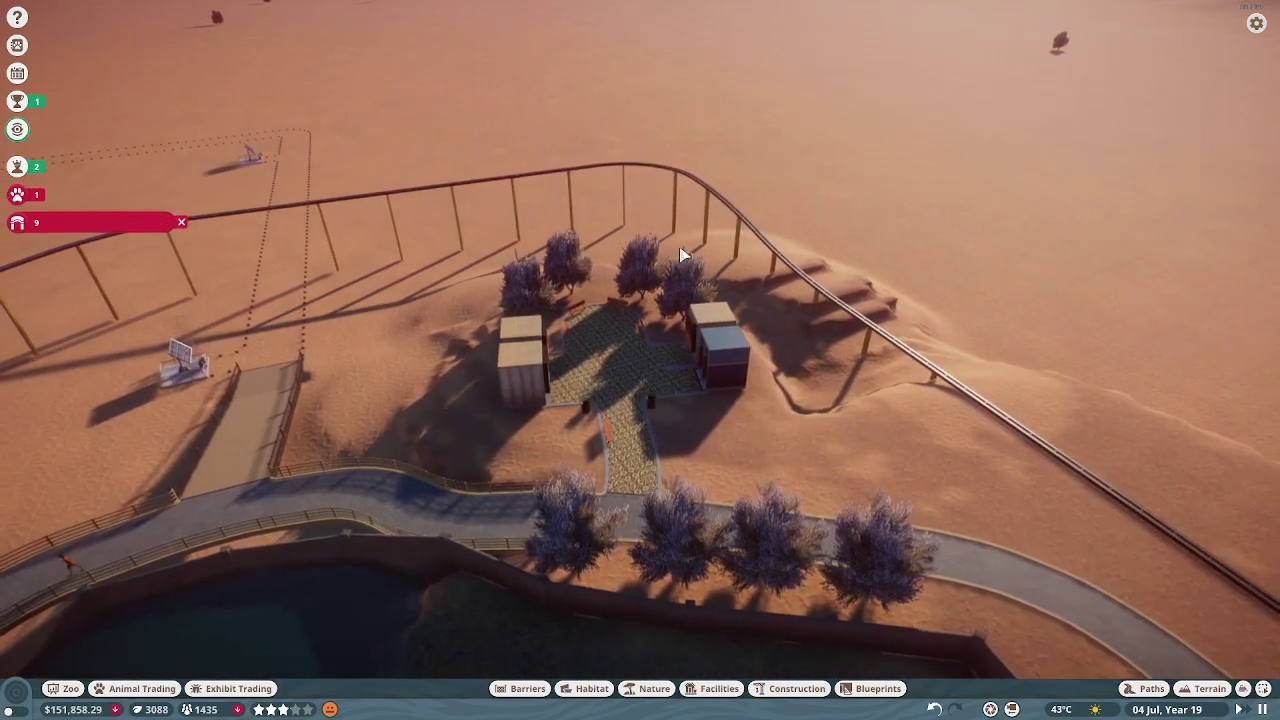
left_click_drag(711, 265, 400, 300)
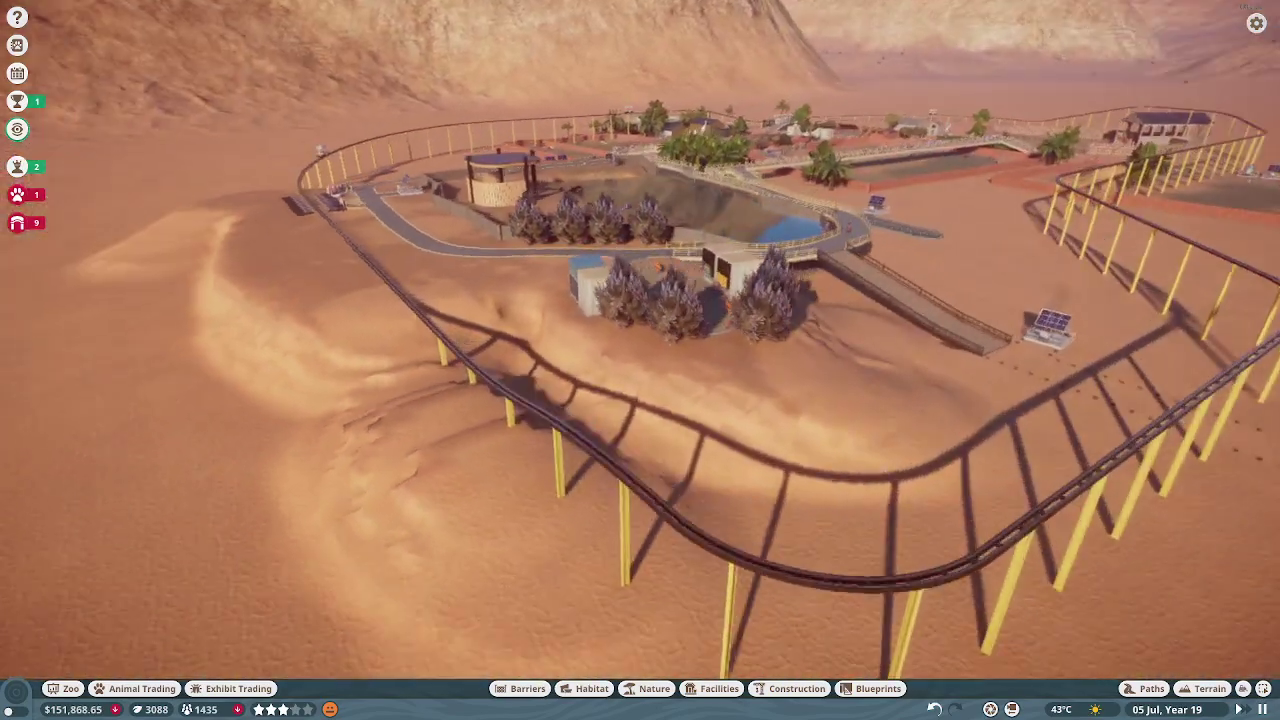
scroll(640, 300, "up", 5)
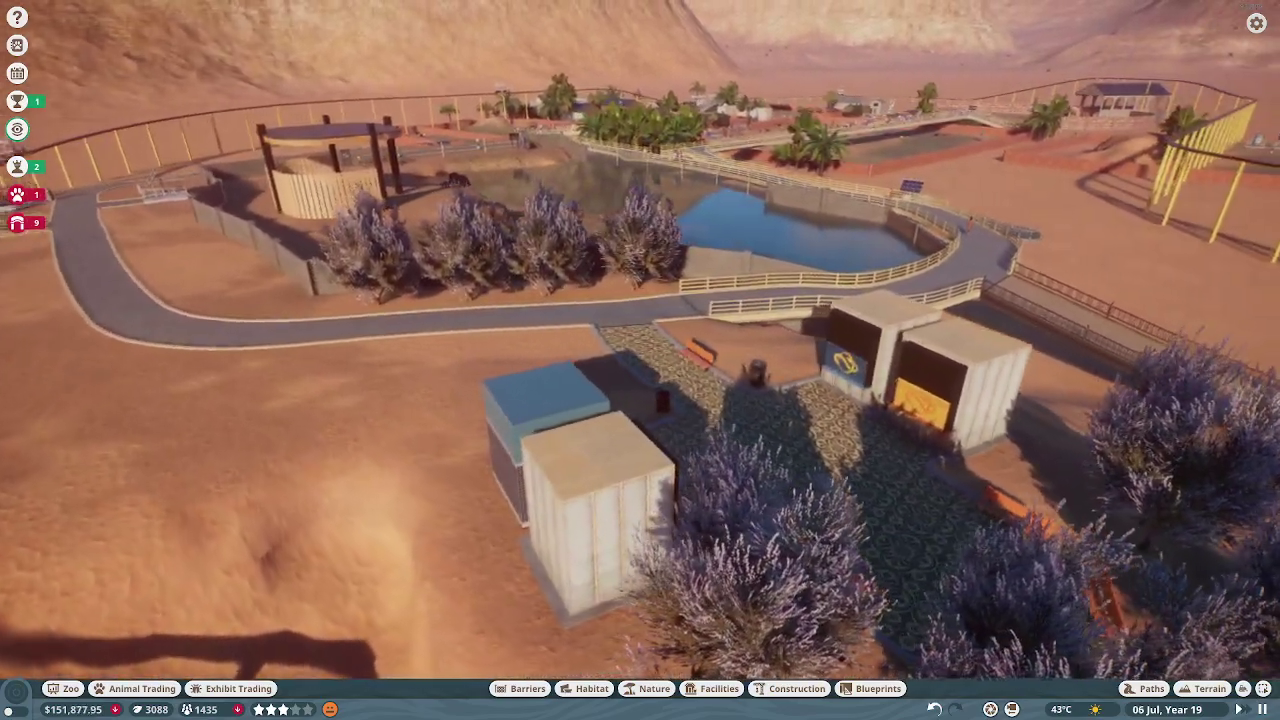
scroll(727, 560, "down", 5)
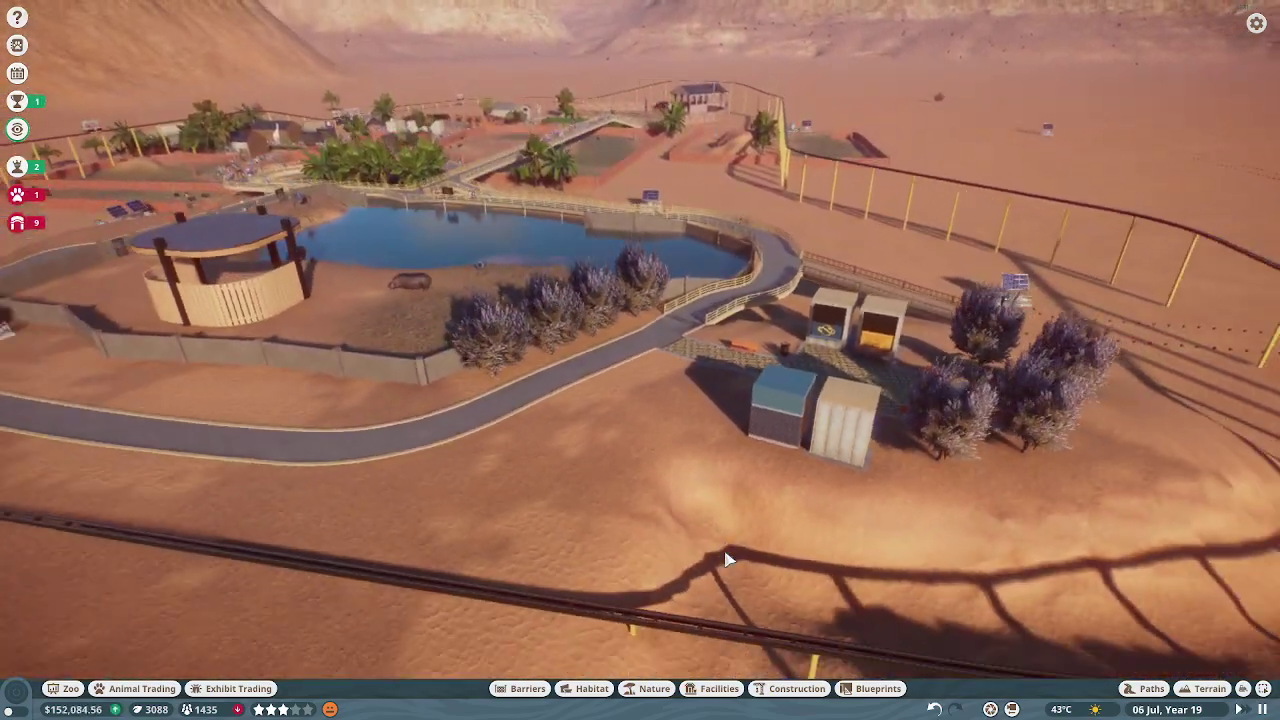
left_click_drag(727, 560, 493, 668)
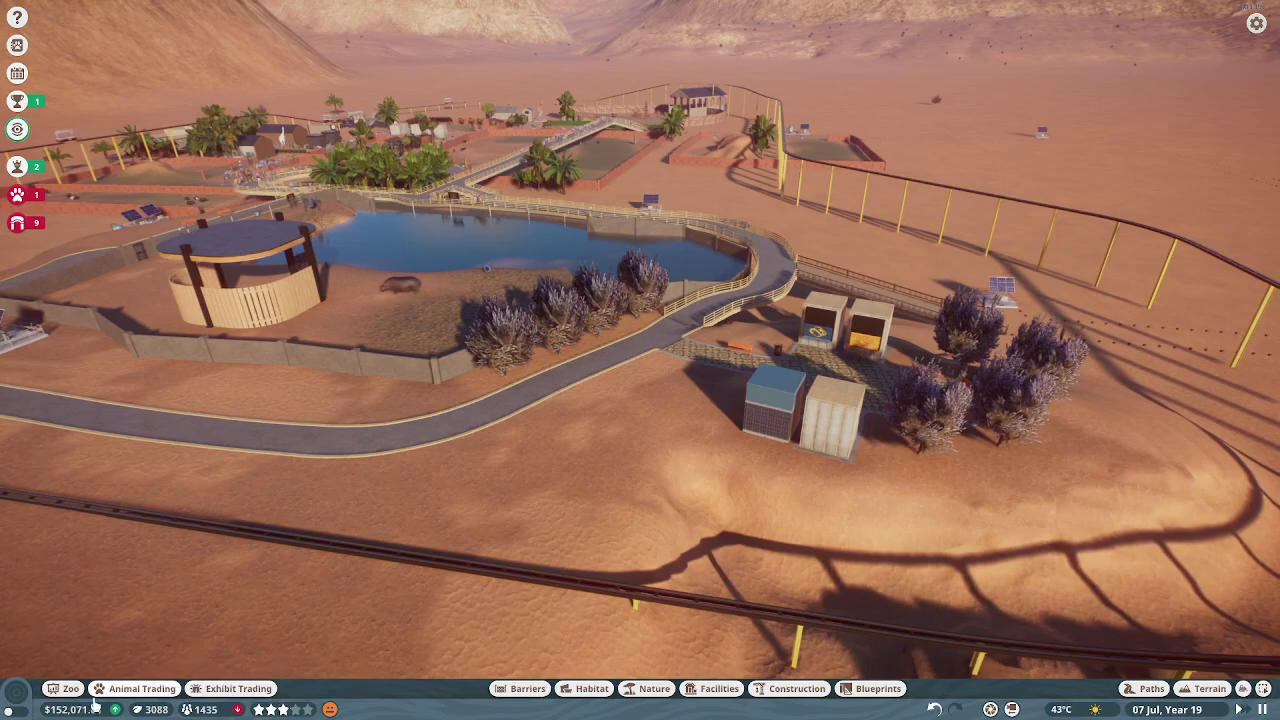
Open the Hippos work zone for editing from the Staff work-zone list.
left_click(63, 688)
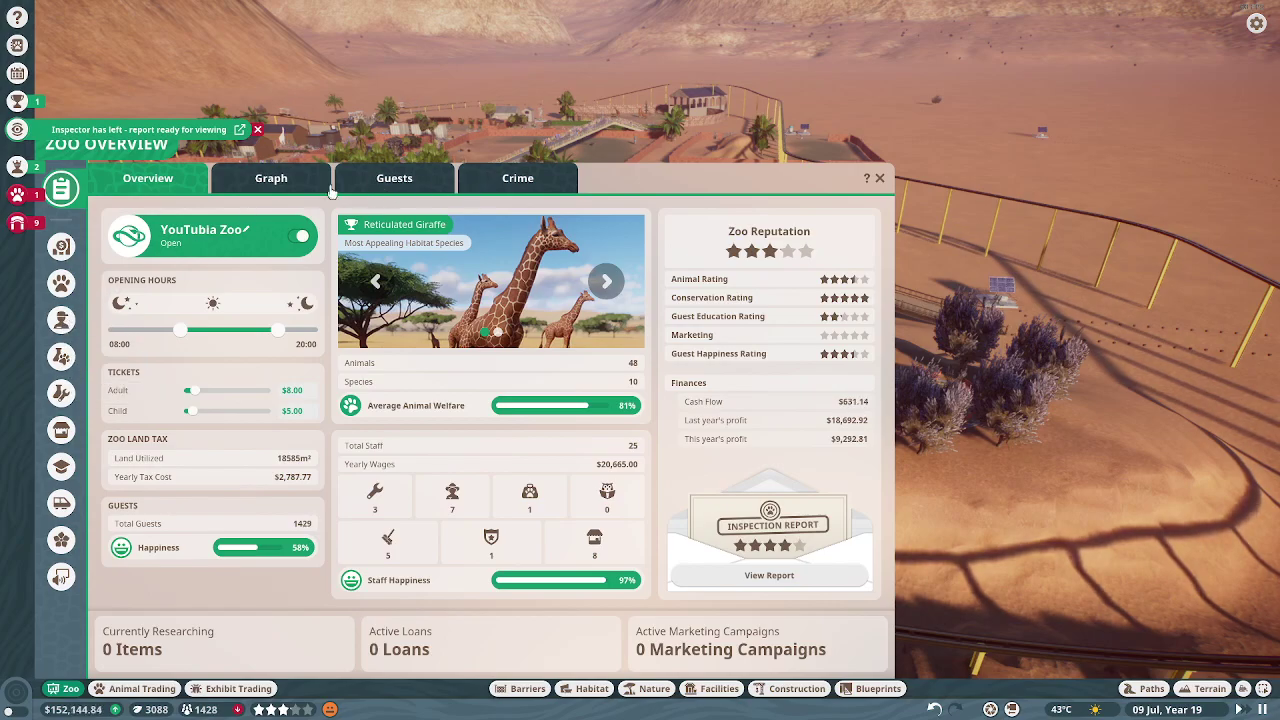
left_click(62, 319)
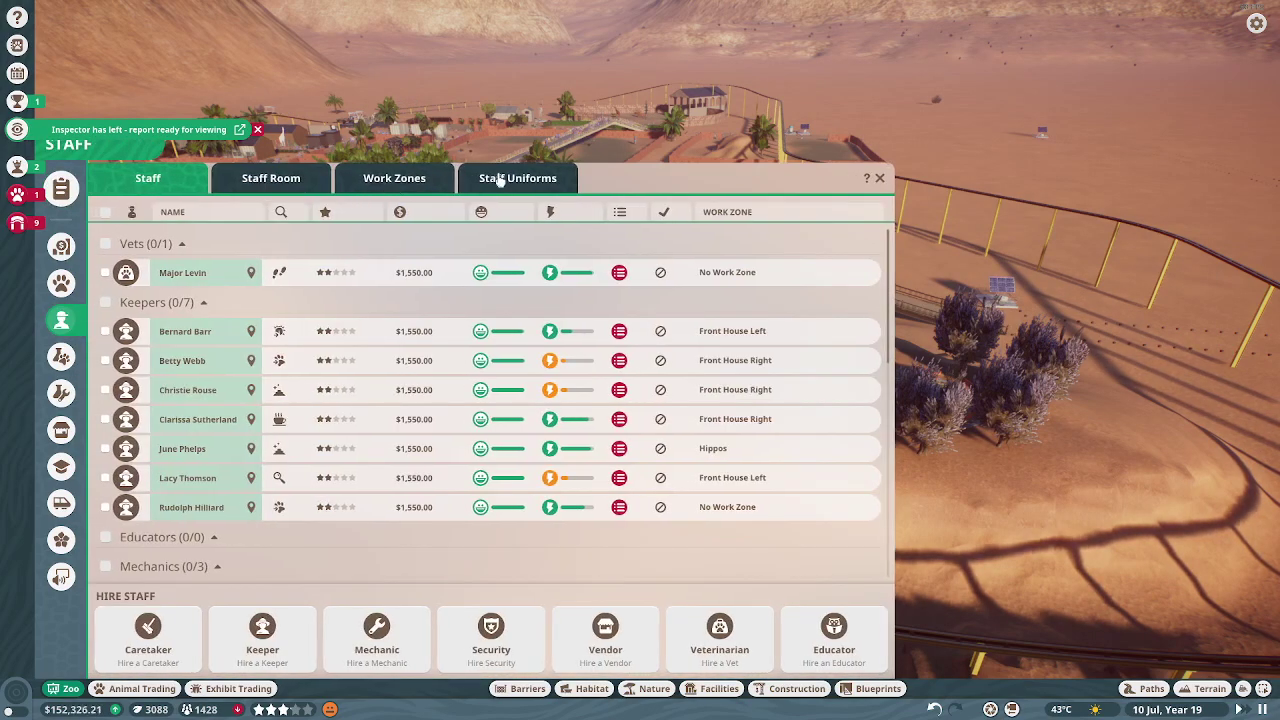
left_click(395, 178)
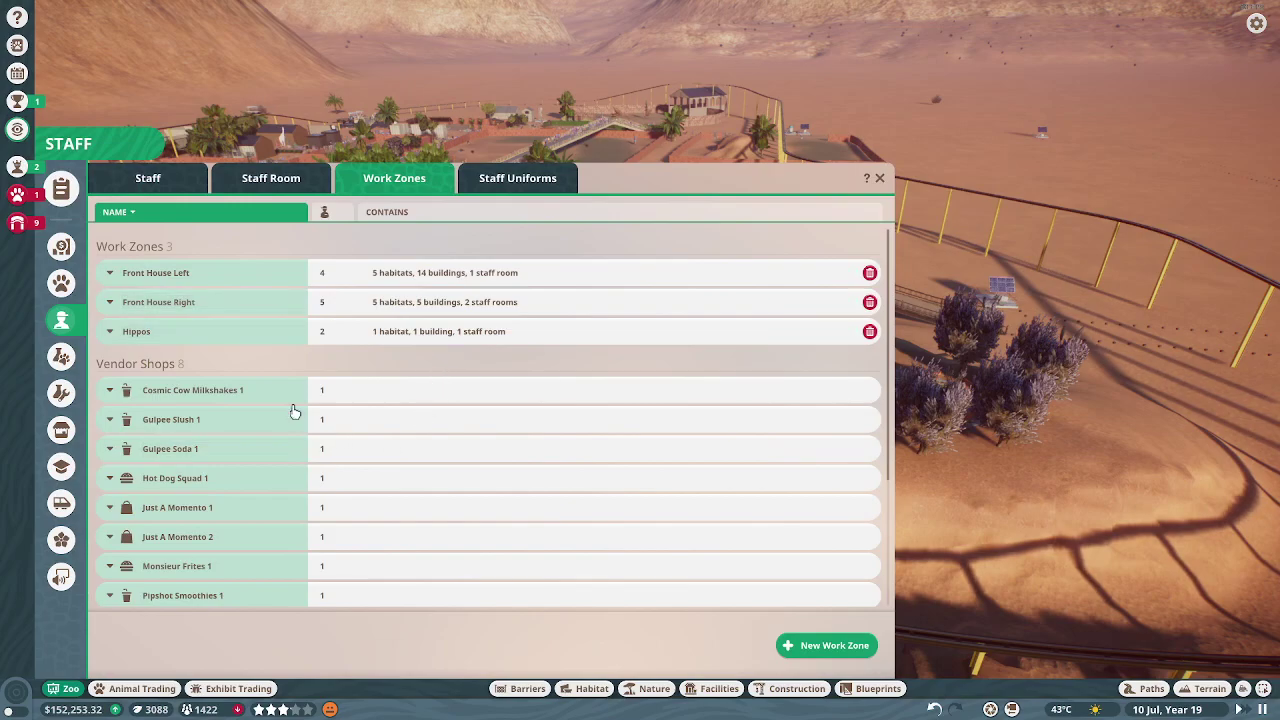
left_click(814, 332)
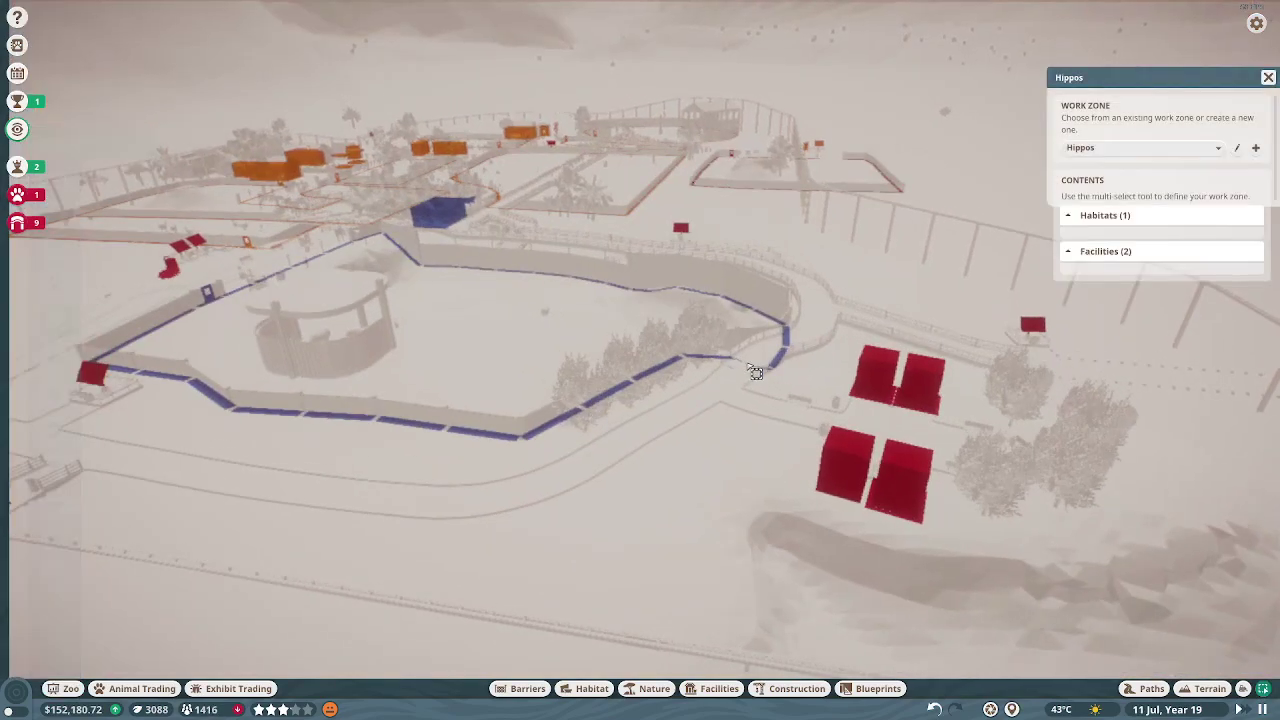
Add the plaza shops, toilet, Solar Panels 9 and 11, and Hippo Station to Hippos.
left_click_drag(725, 388, 878, 515)
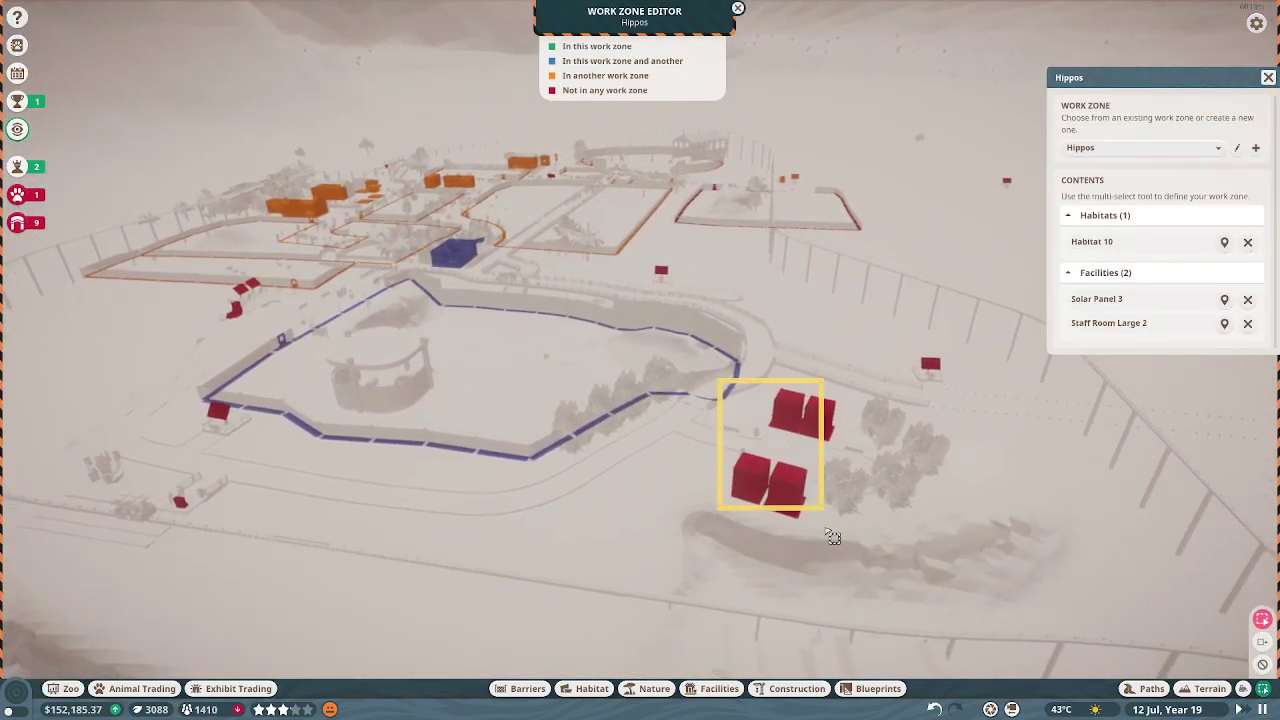
left_click(648, 385)
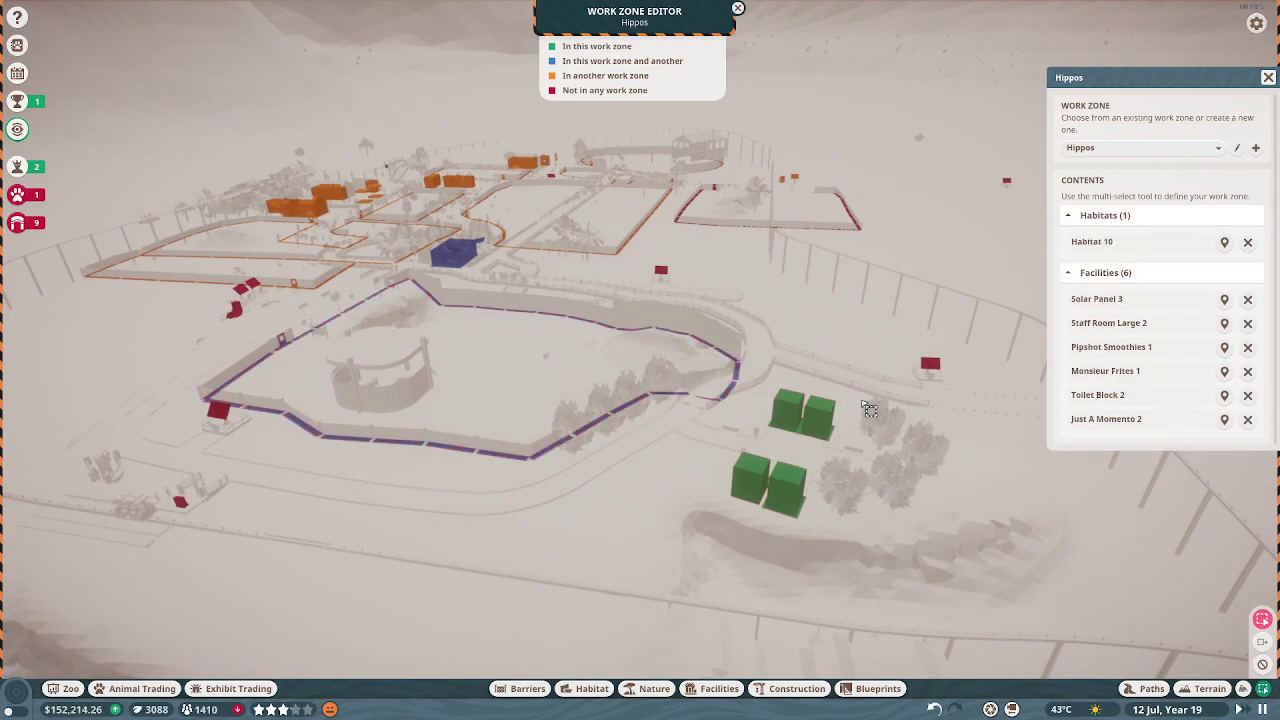
left_click(835, 400)
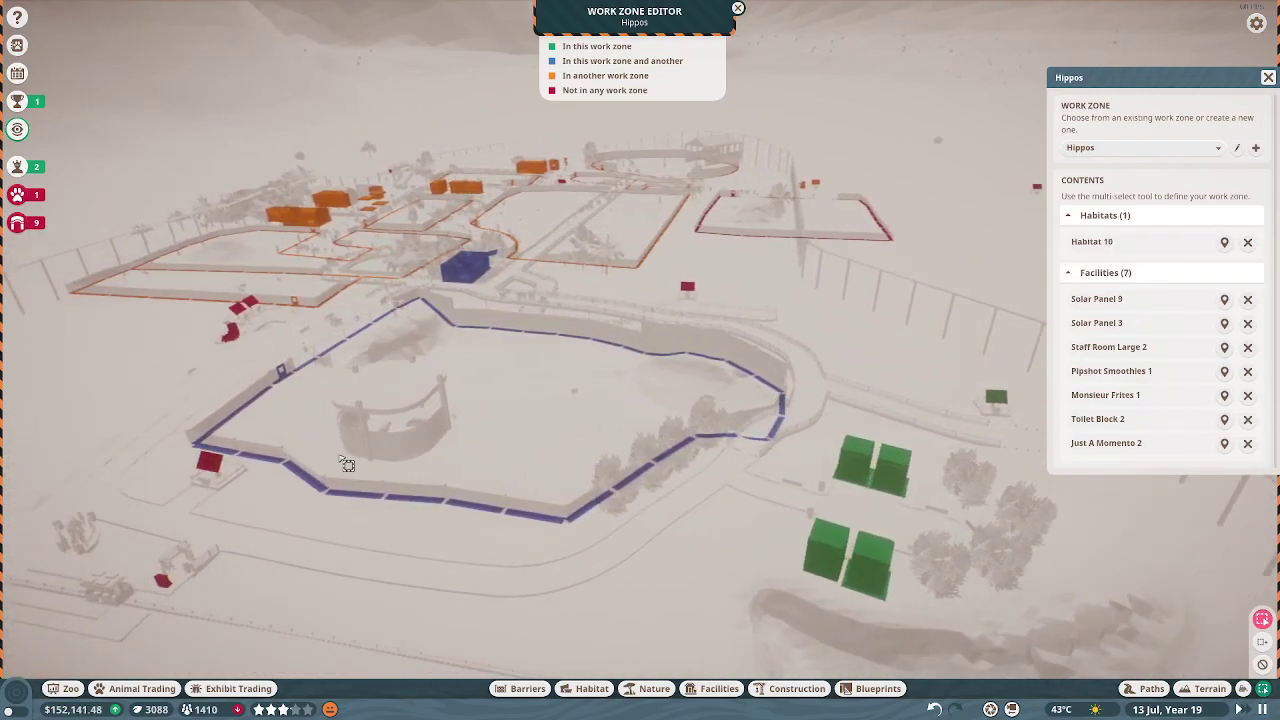
left_click_drag(342, 464, 200, 440)
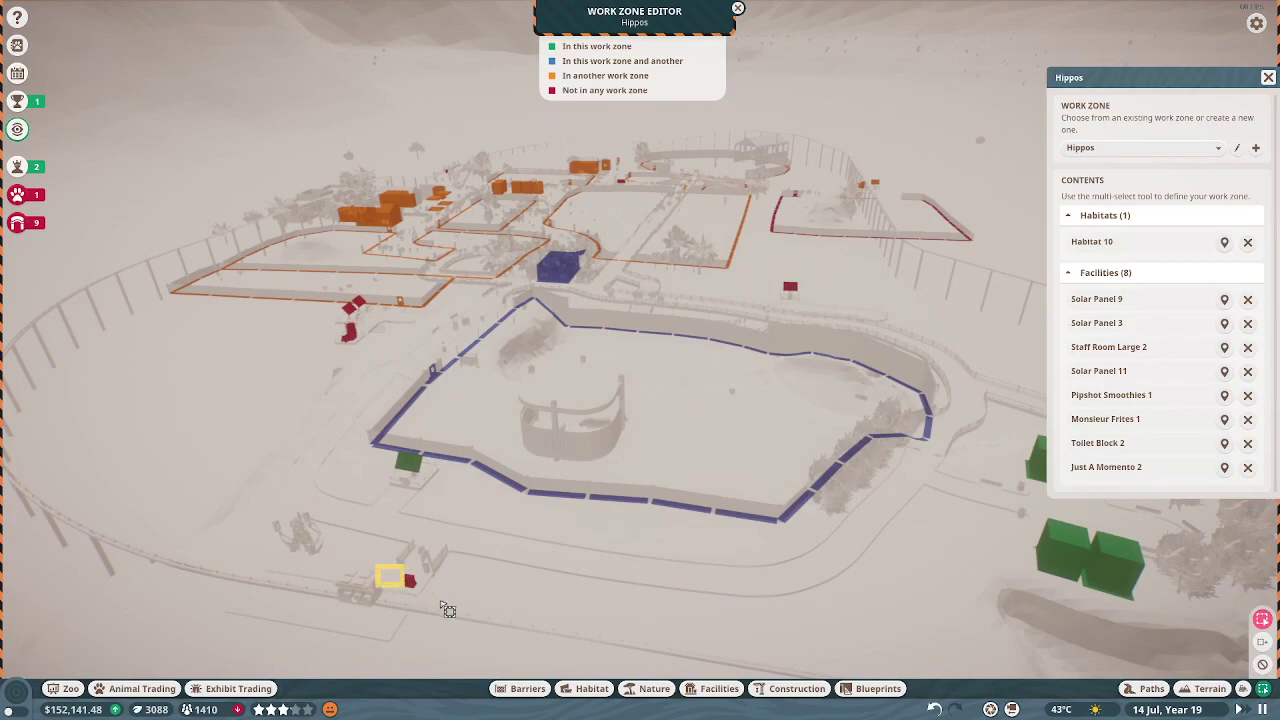
left_click(391, 577)
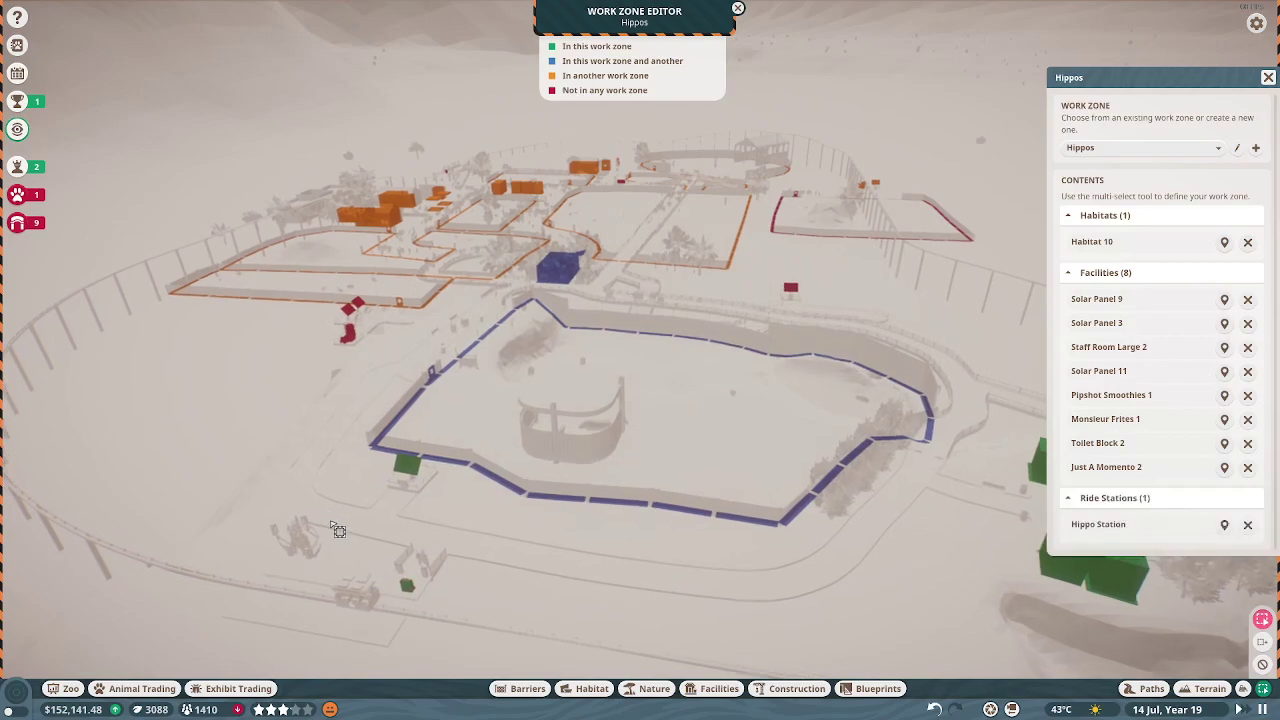
scroll(500, 500, "up", 5)
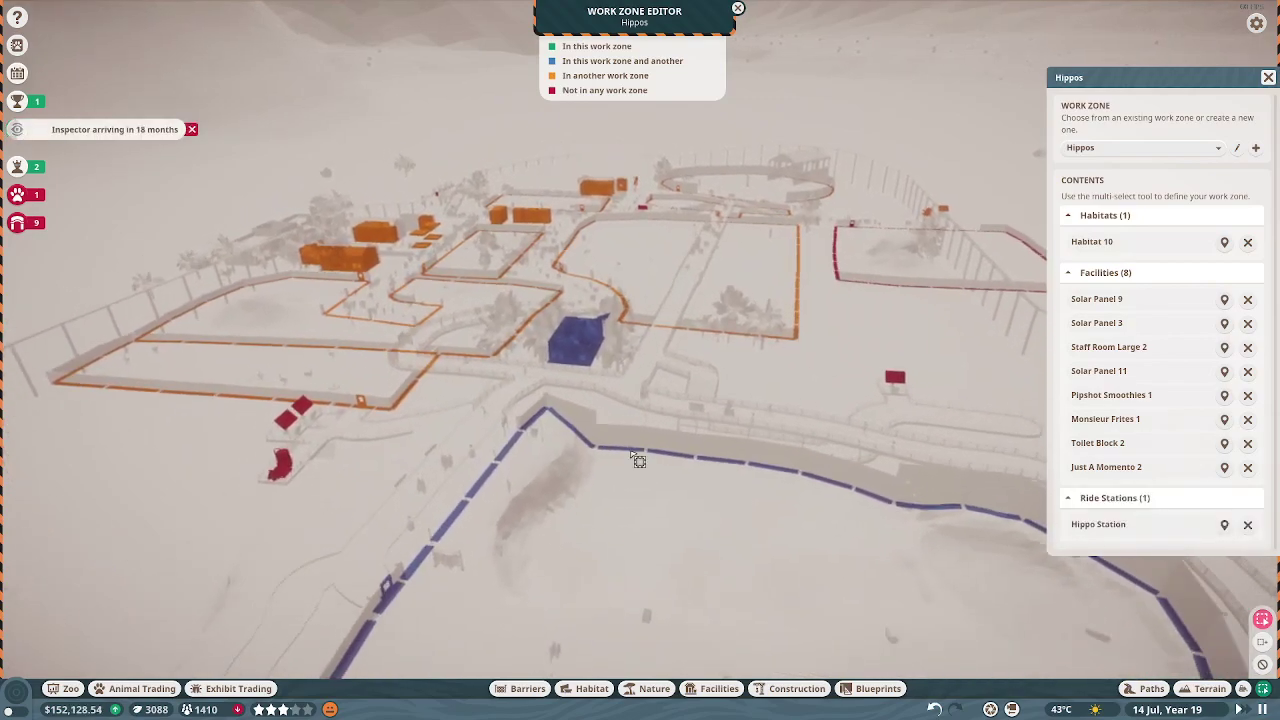
left_click_drag(638, 460, 770, 440)
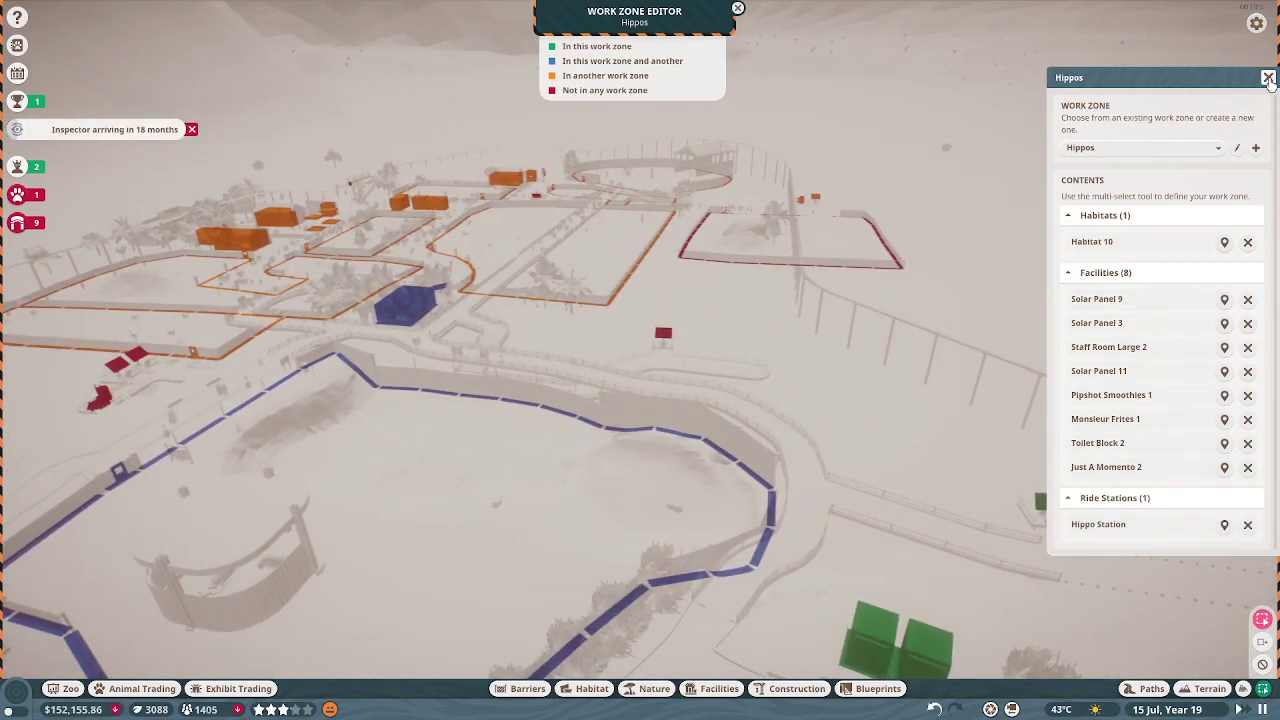
left_click(1268, 78)
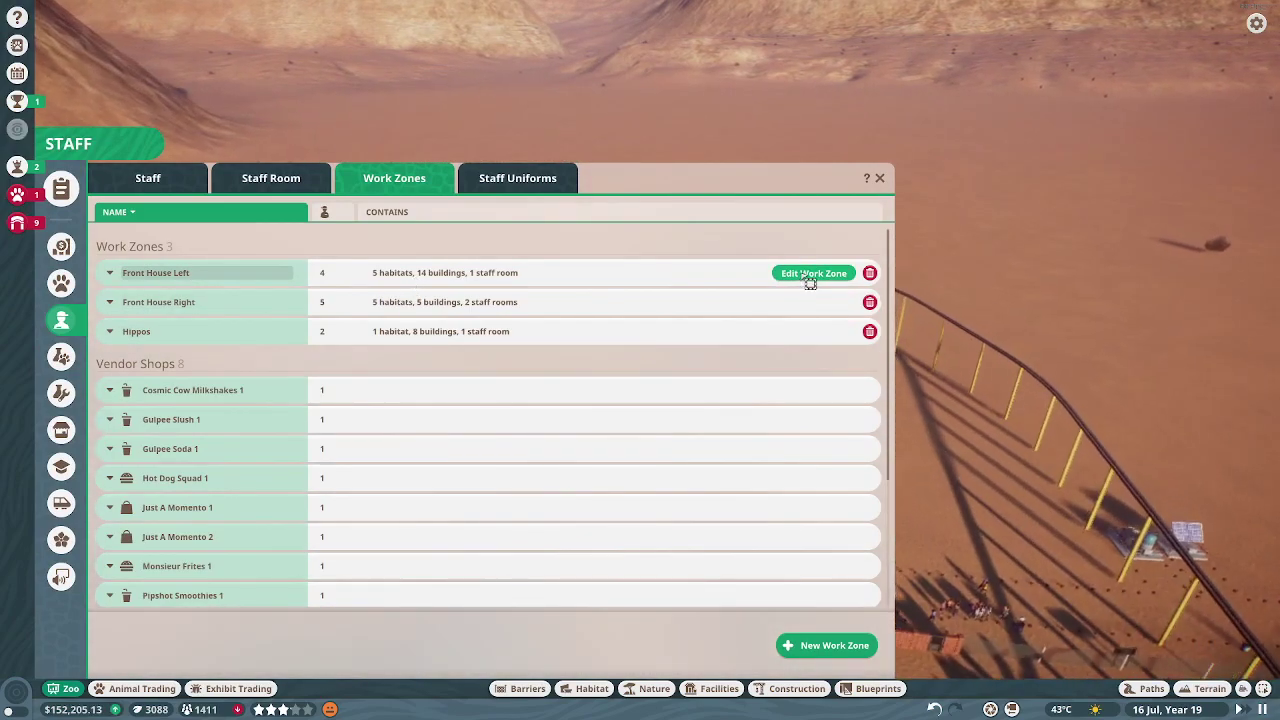
Open the Front House Left work zone editor, then close it without changes.
left_click(813, 273)
key("q")
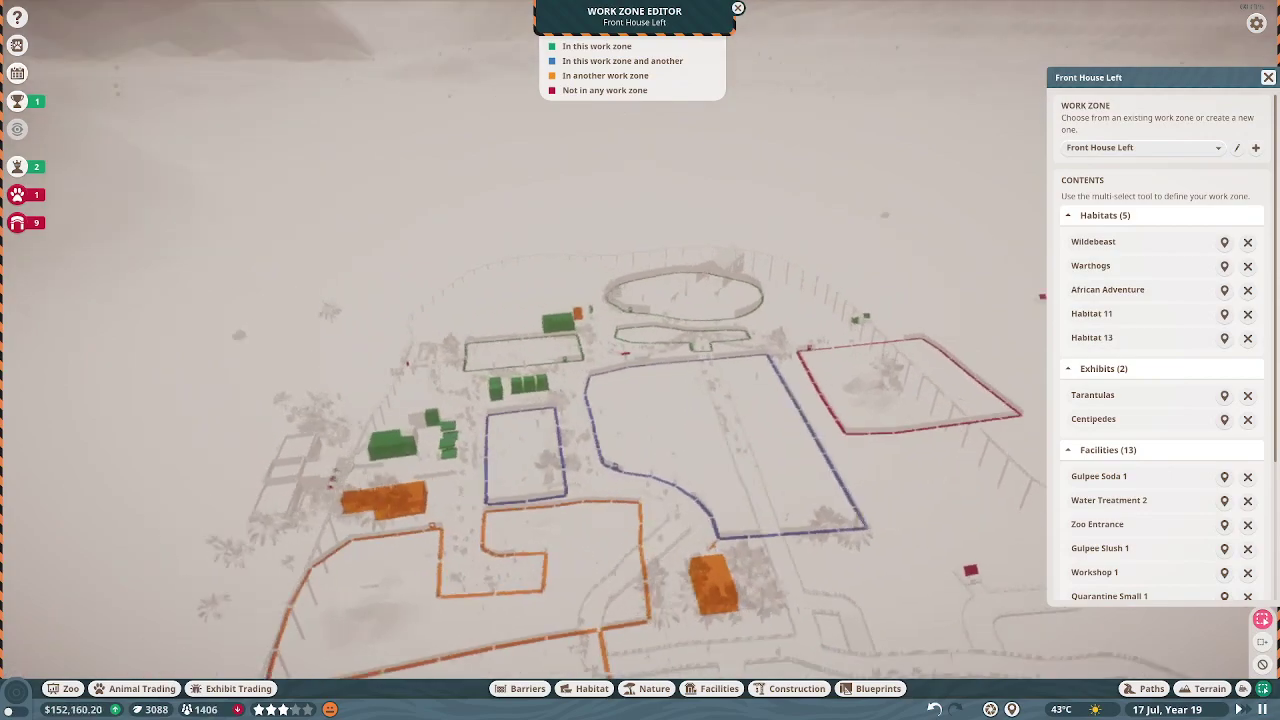
scroll(700, 400, "up", 4)
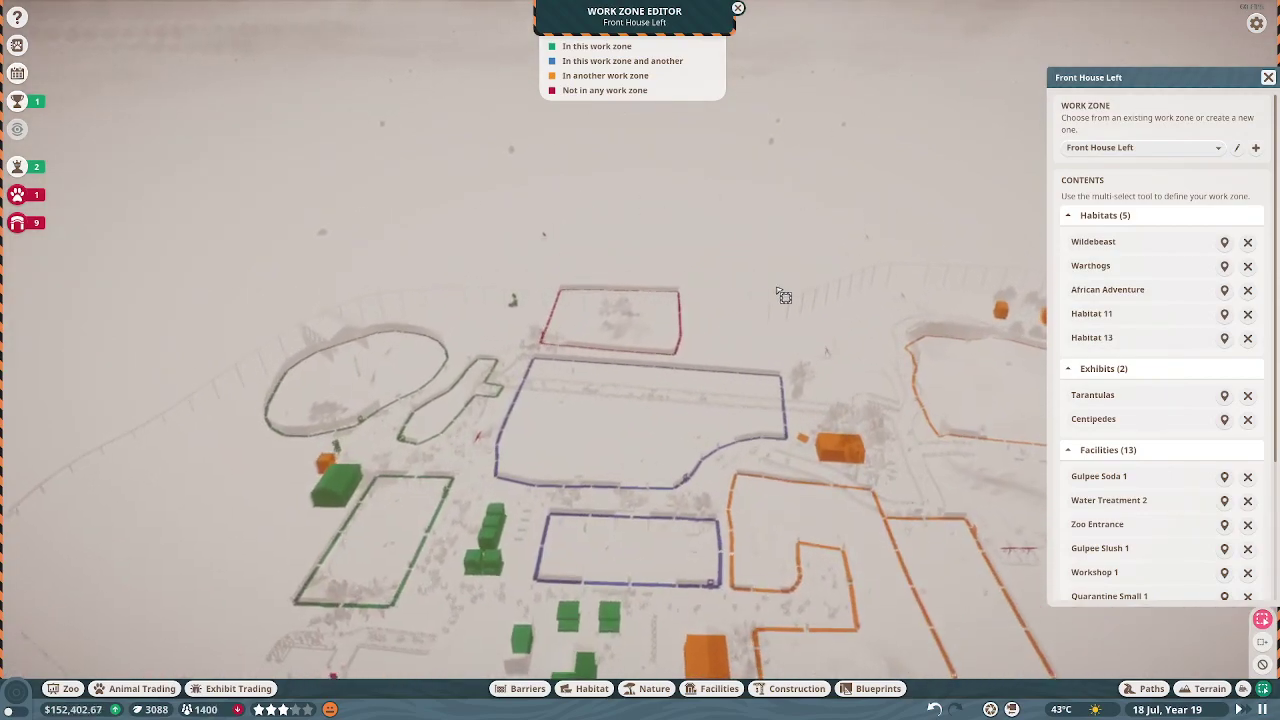
left_click(1268, 78)
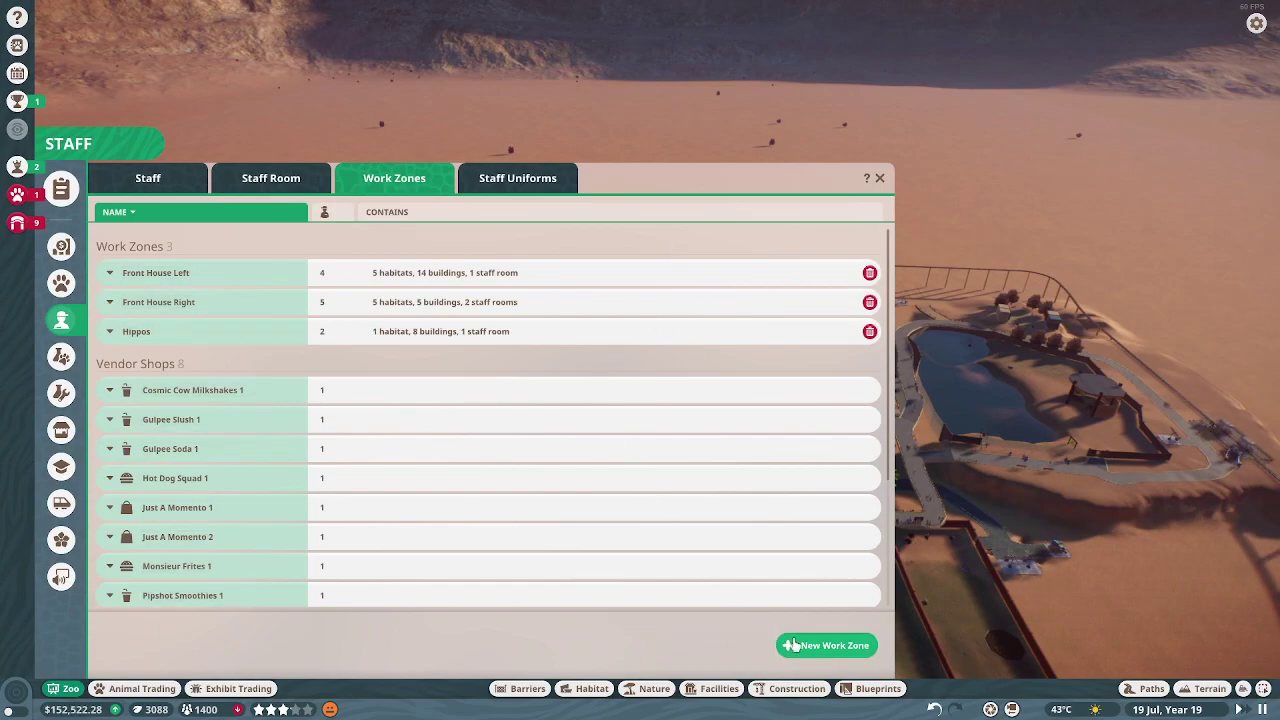
Create the Central work zone holding Habitat 14, Water Treatment 2 and Solar Panel 6.
left_click(826, 645)
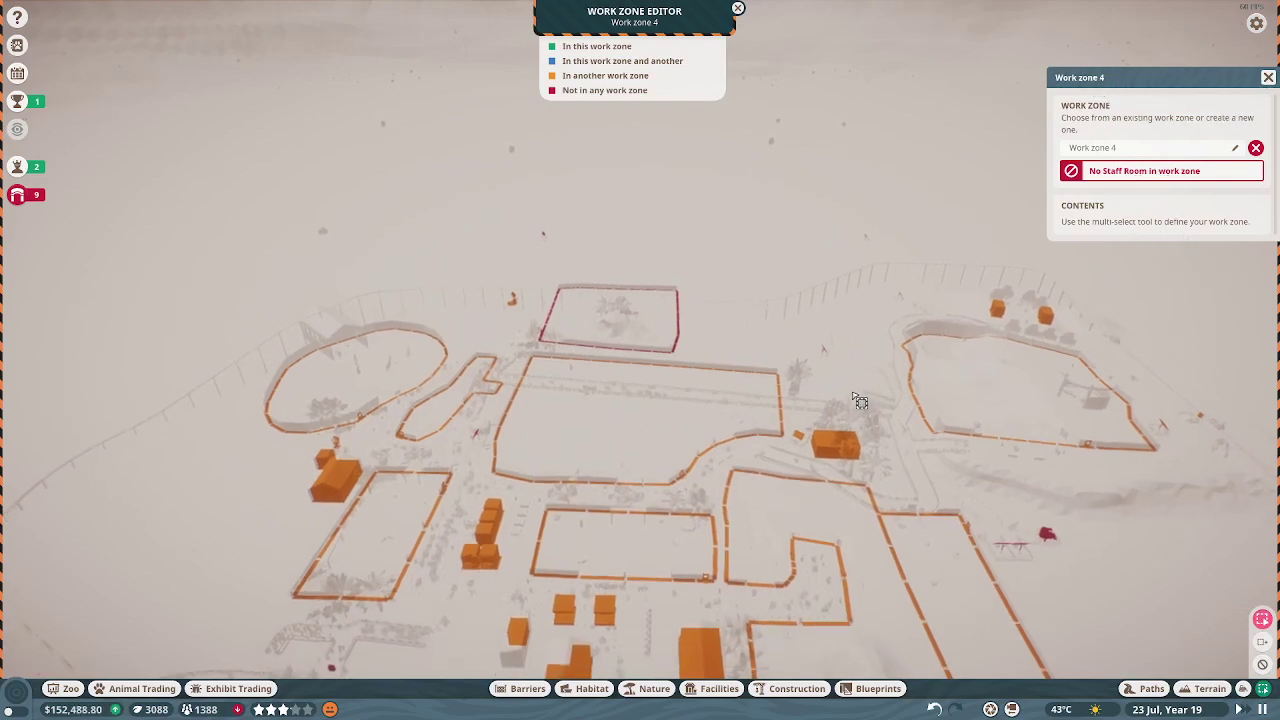
scroll(1017, 347, "down", 5)
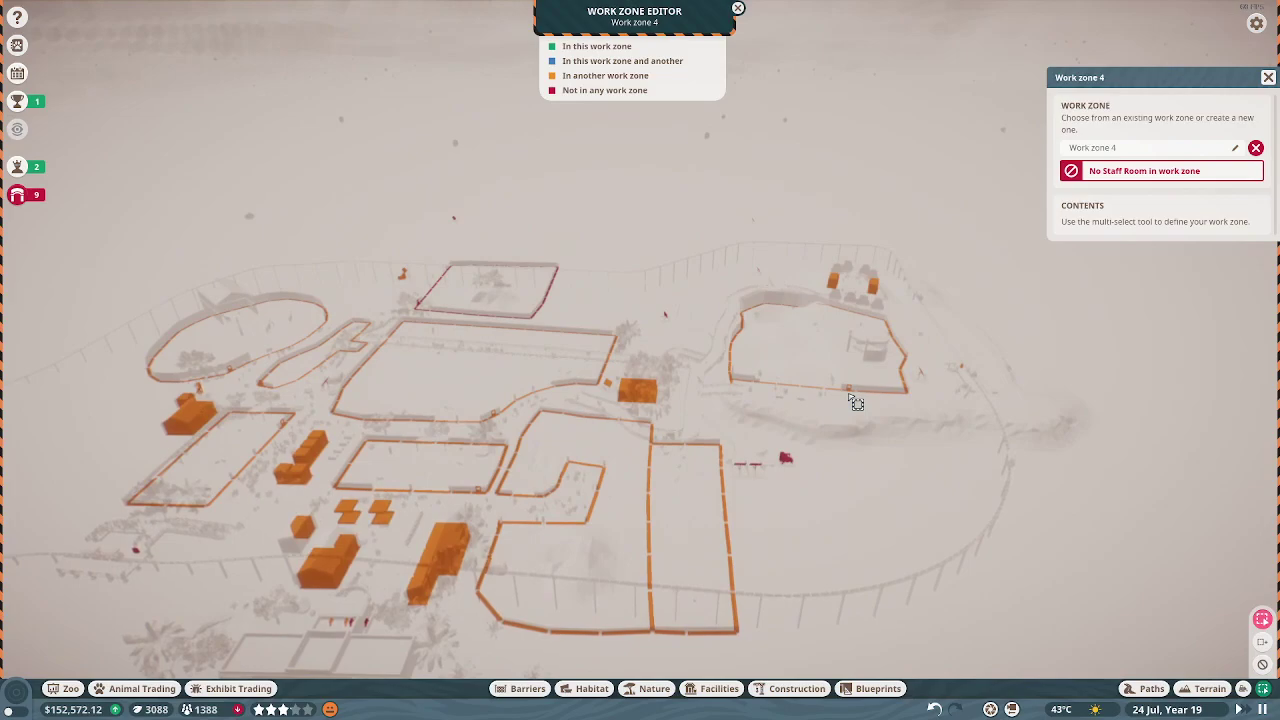
scroll(855, 401, "up", 5)
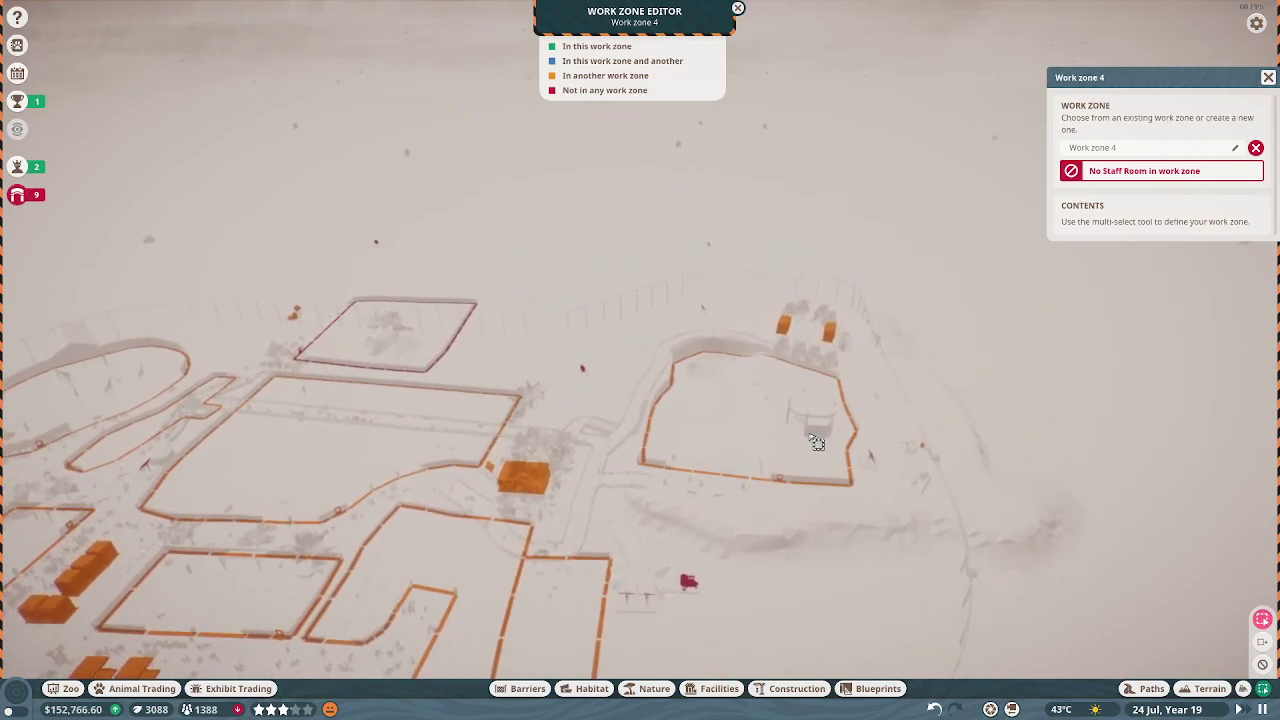
scroll(817, 442, "down", 5)
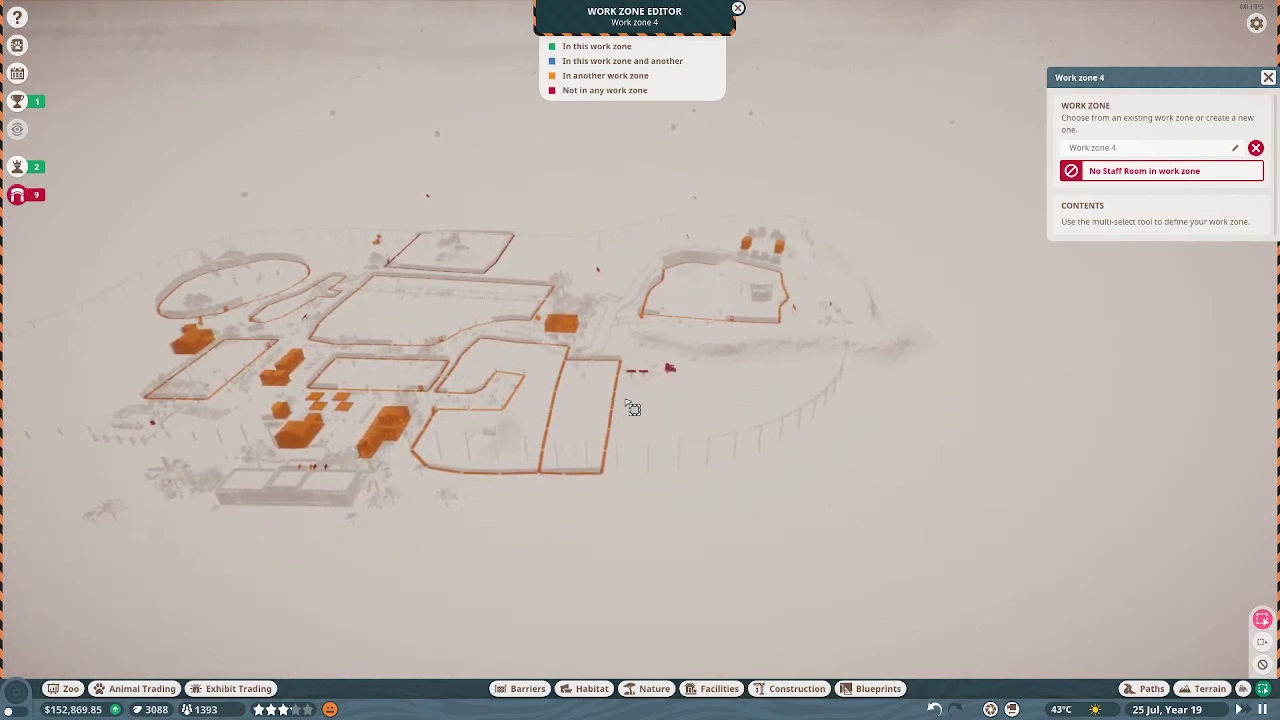
scroll(703, 424, "up", 5)
scroll(600, 380, "up", 5)
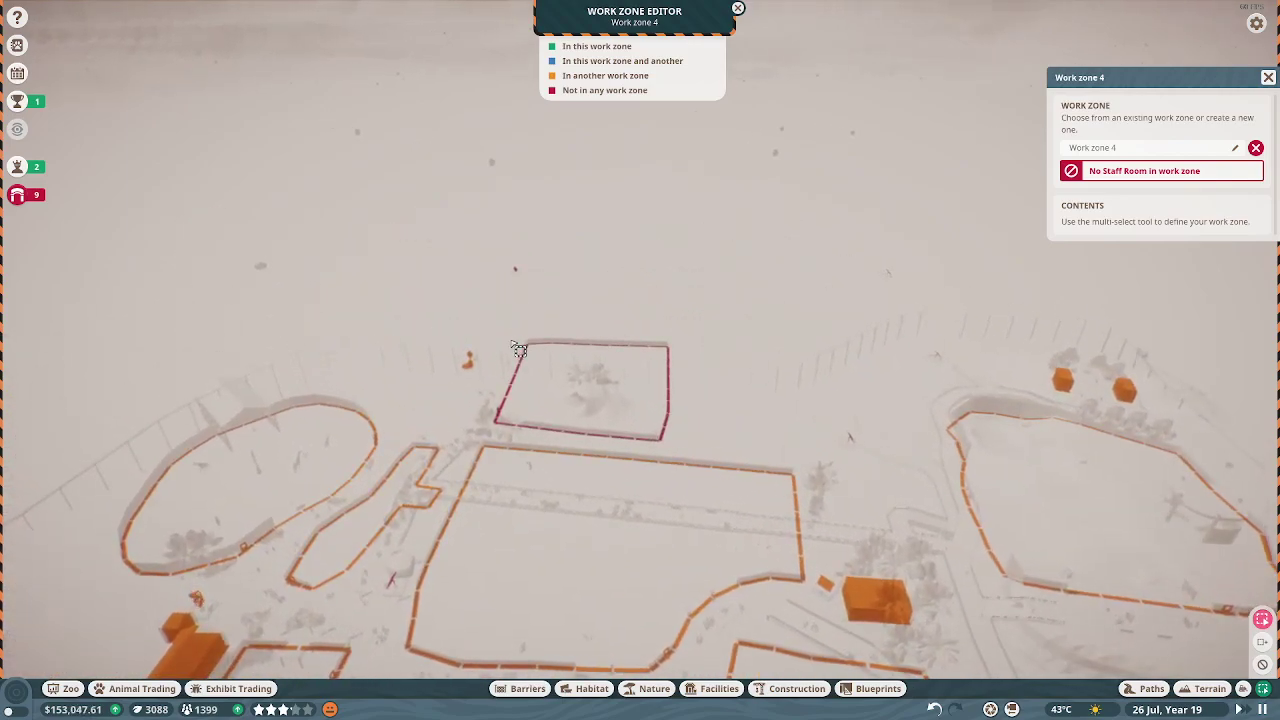
left_click(628, 413)
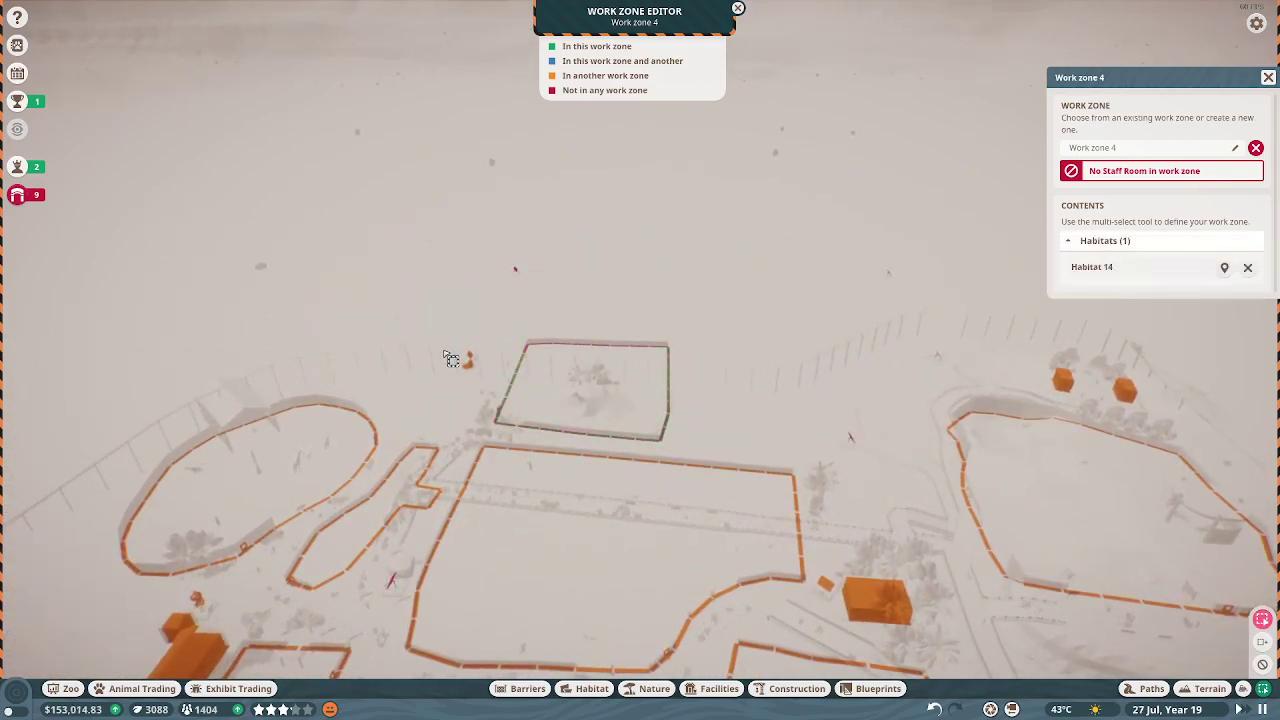
left_click(493, 381)
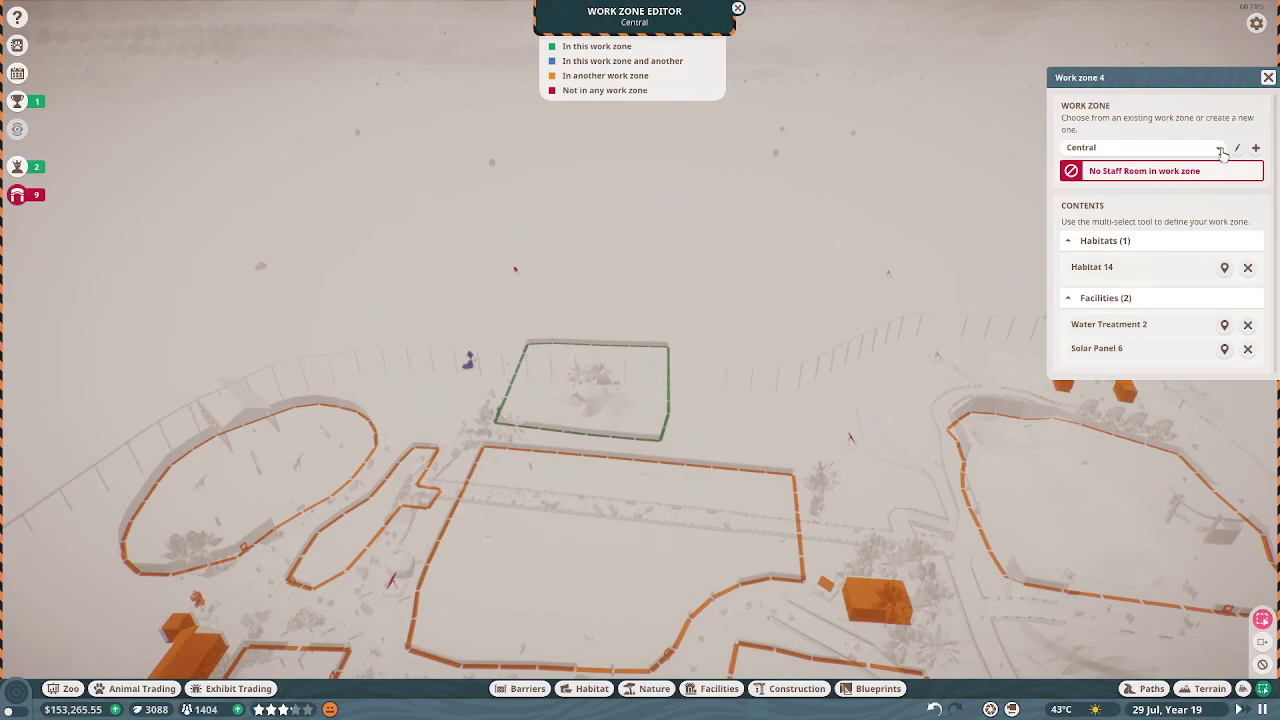
left_click(1178, 142)
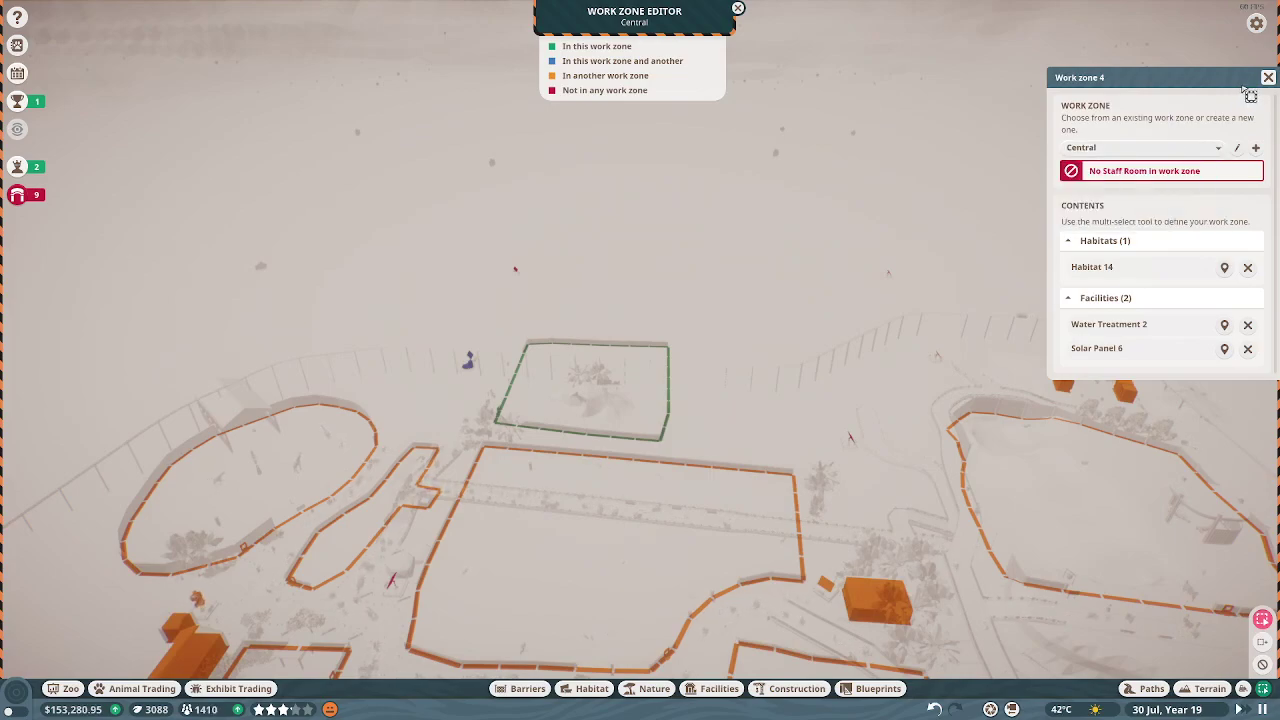
left_click(1268, 77)
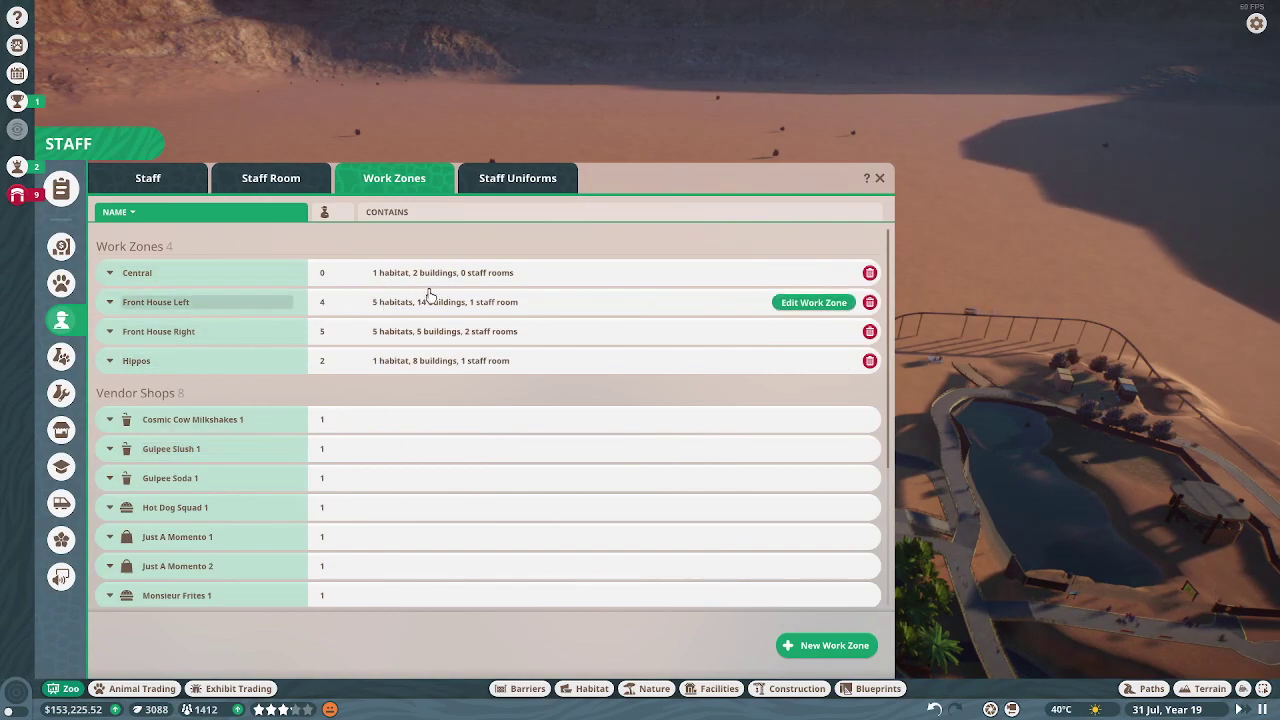
Add Staff Room Large 2 to the Central work zone, then reopen the Staff window.
mouse_move(560, 273)
left_click(813, 273)
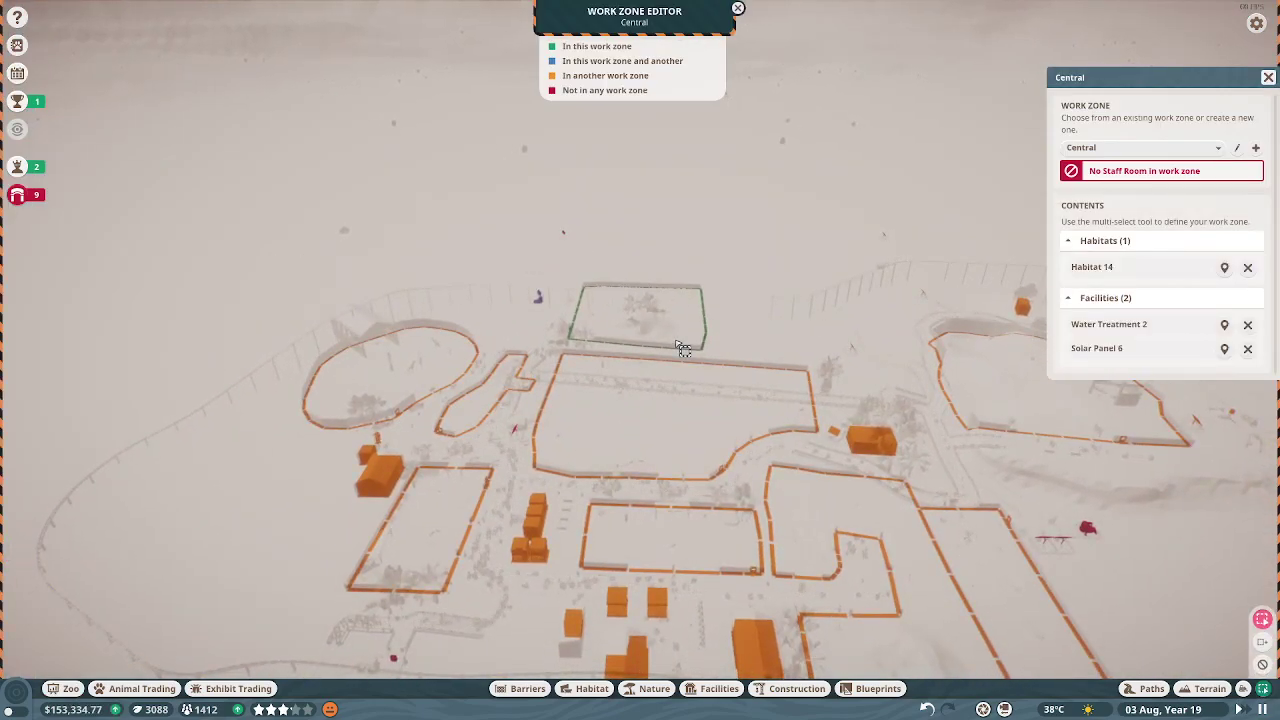
scroll(681, 347, "up", 3)
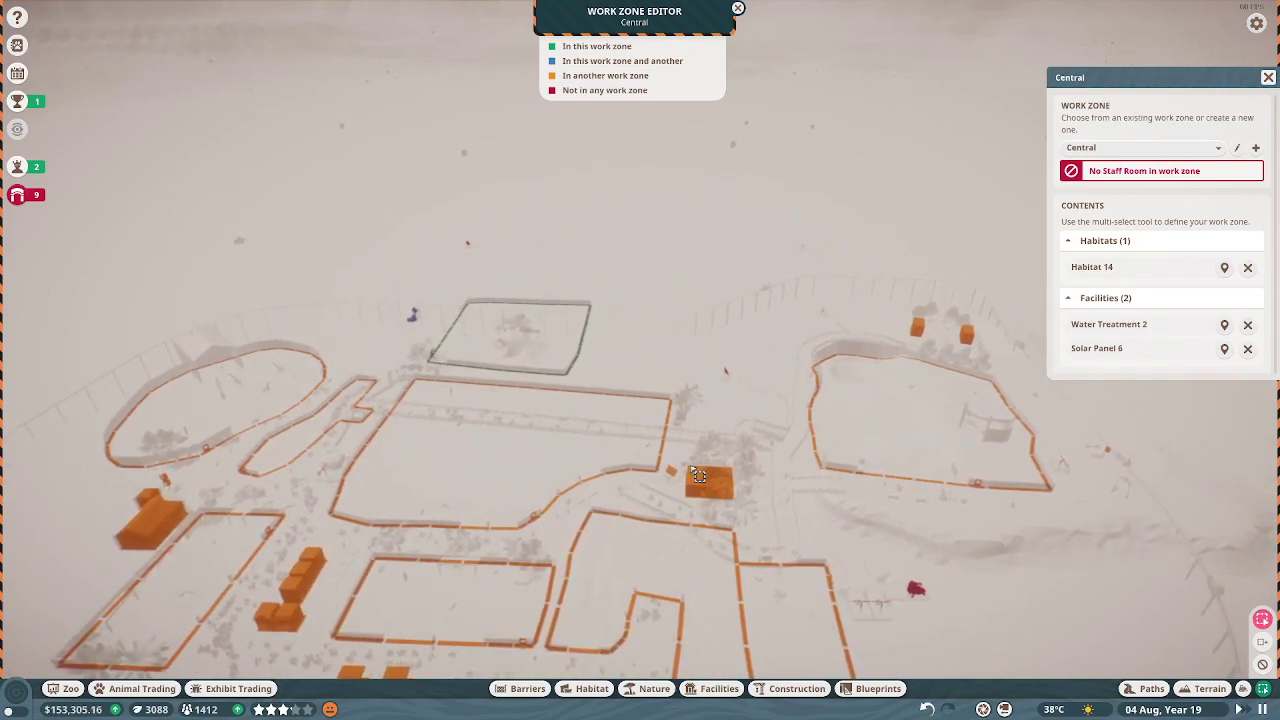
scroll(727, 519, "up", 3)
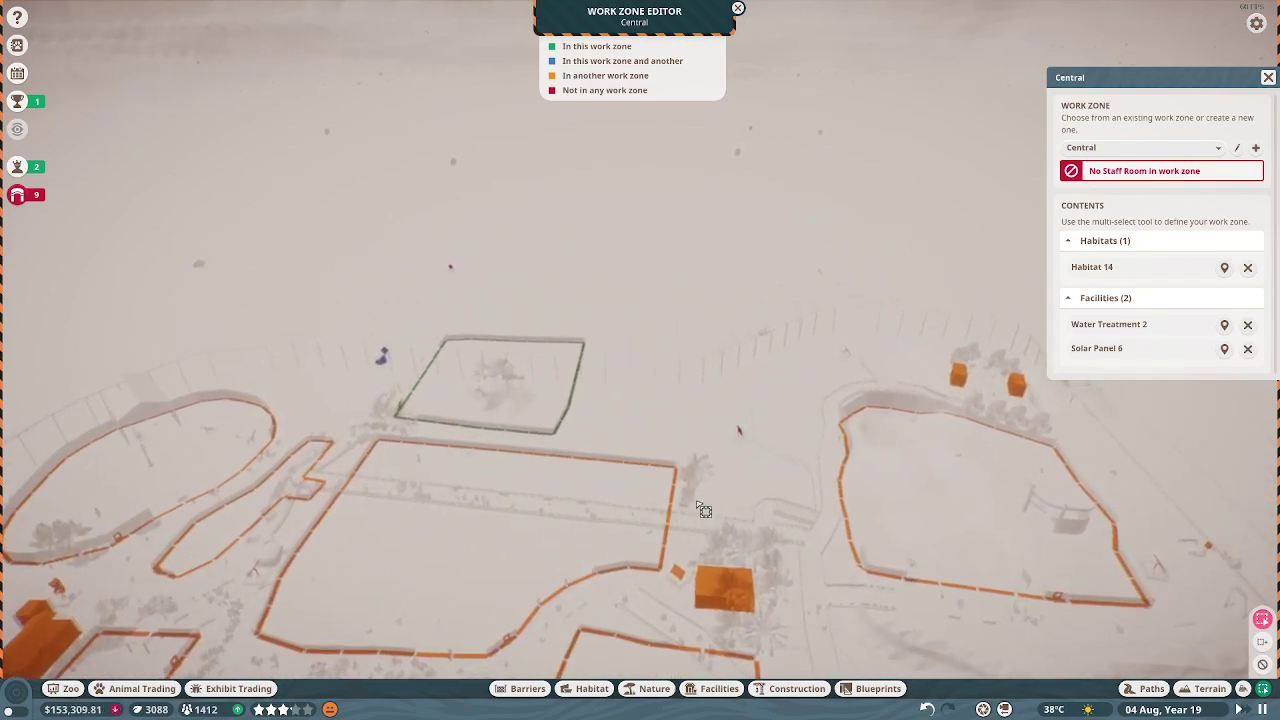
left_click(722, 585)
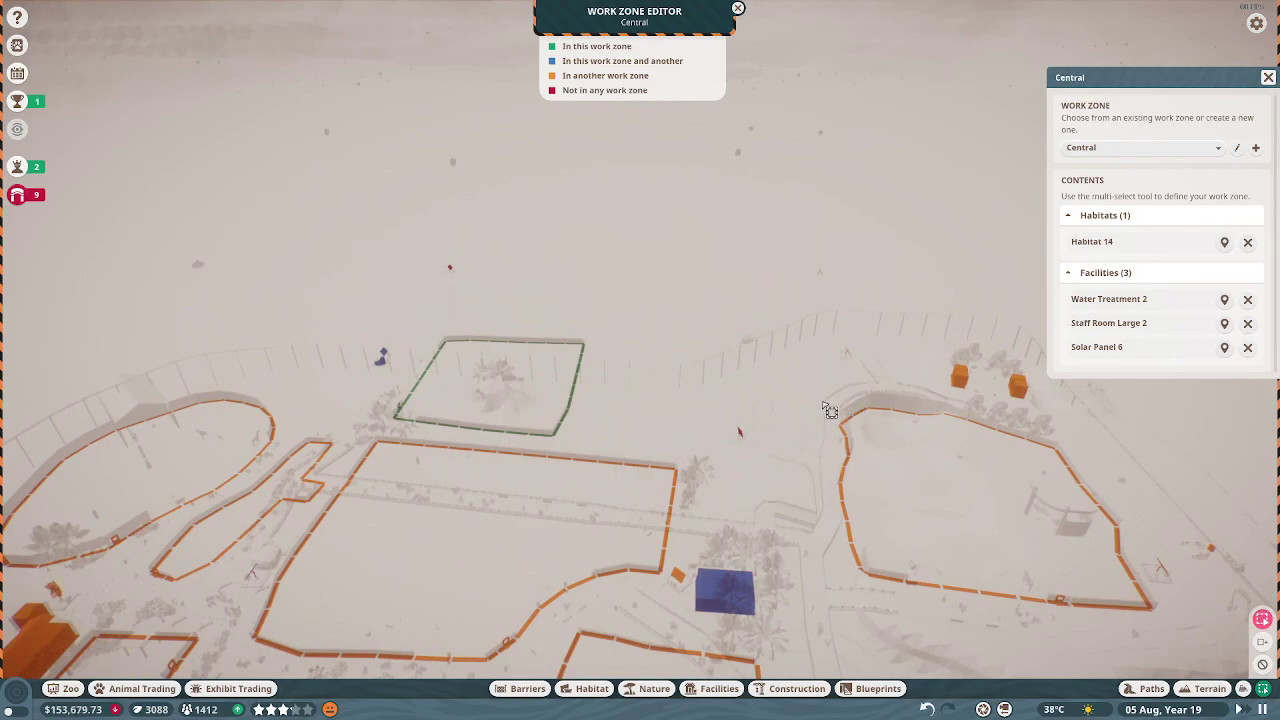
left_click(1268, 78)
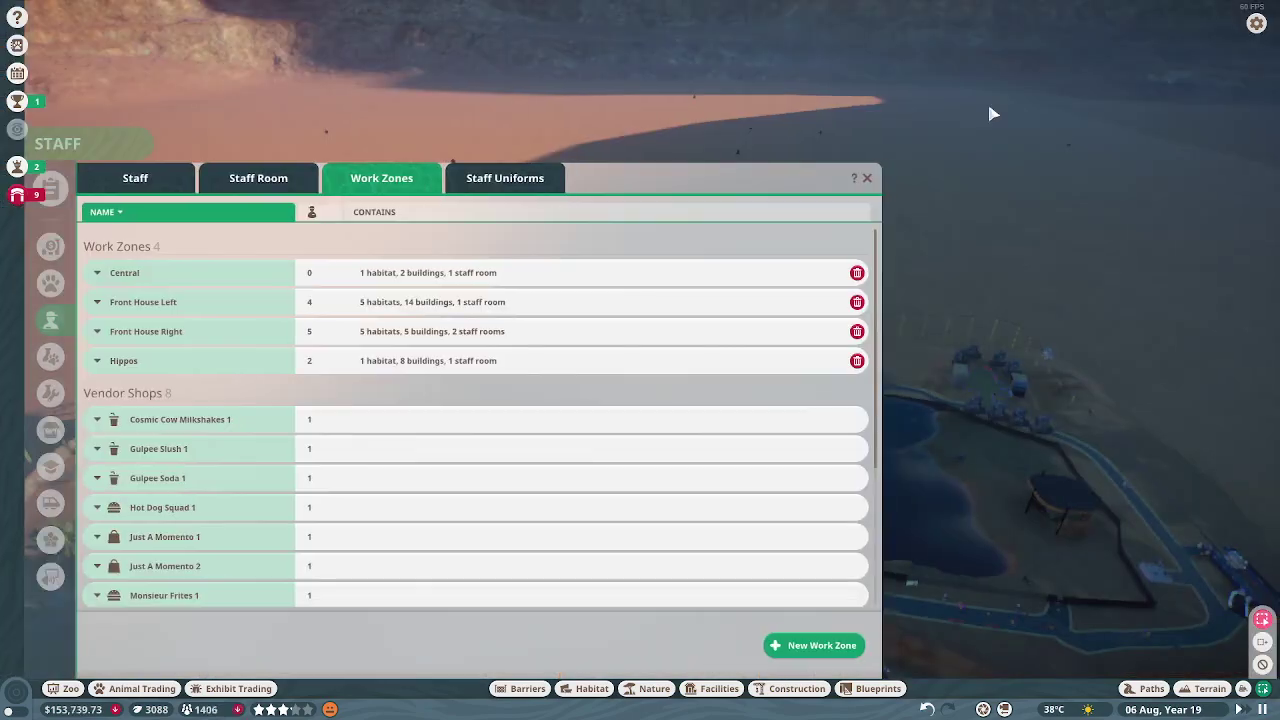
left_click(883, 180)
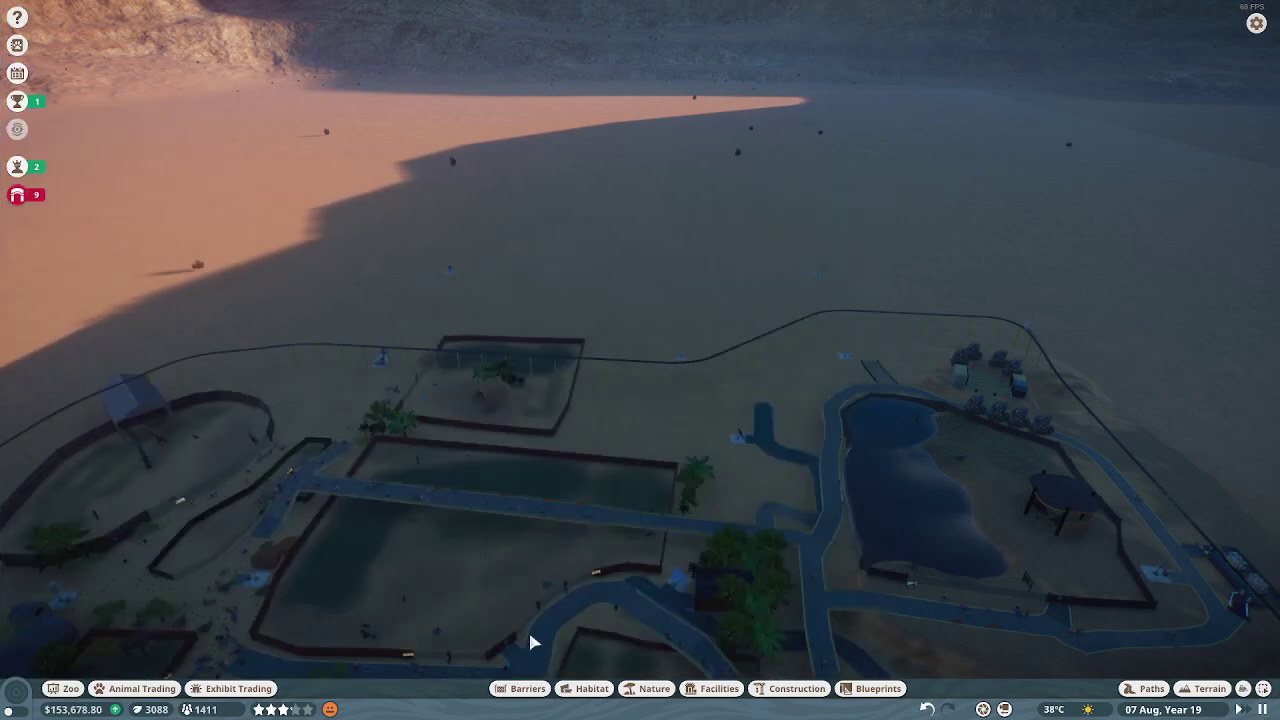
left_click(70, 688)
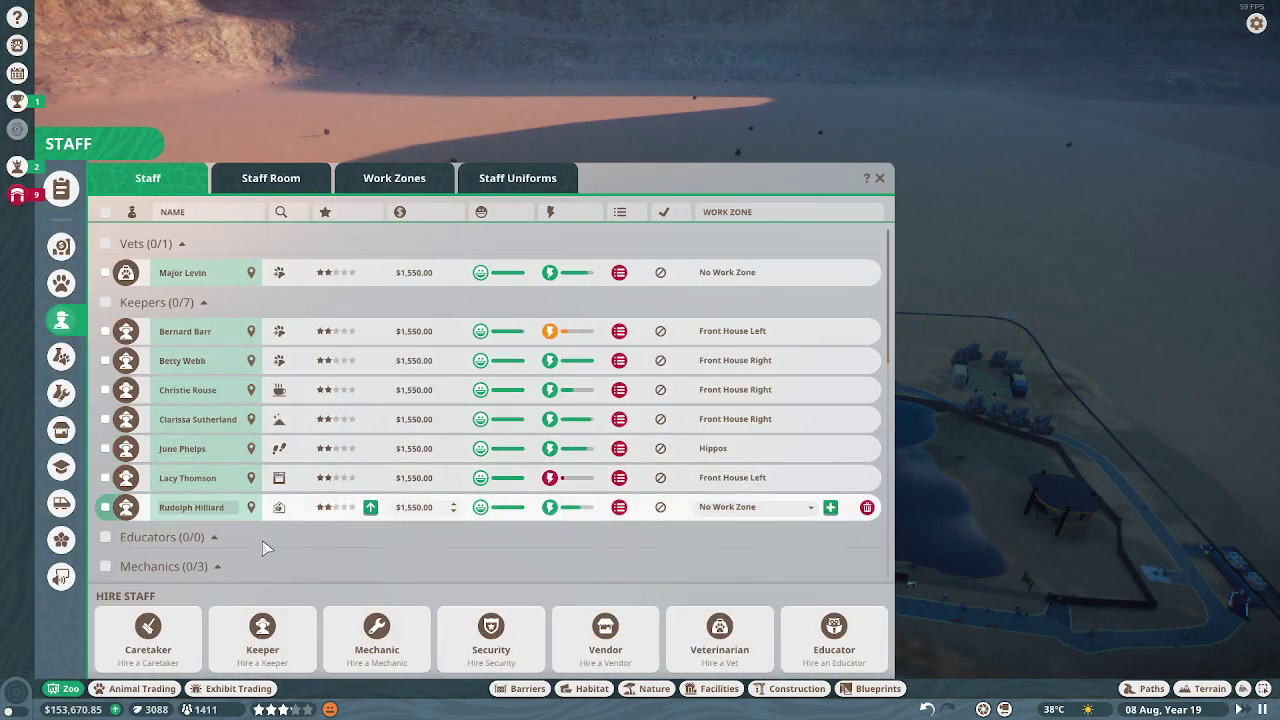
Start hiring a keeper, cancelling the first placement attempt.
left_click(148, 637)
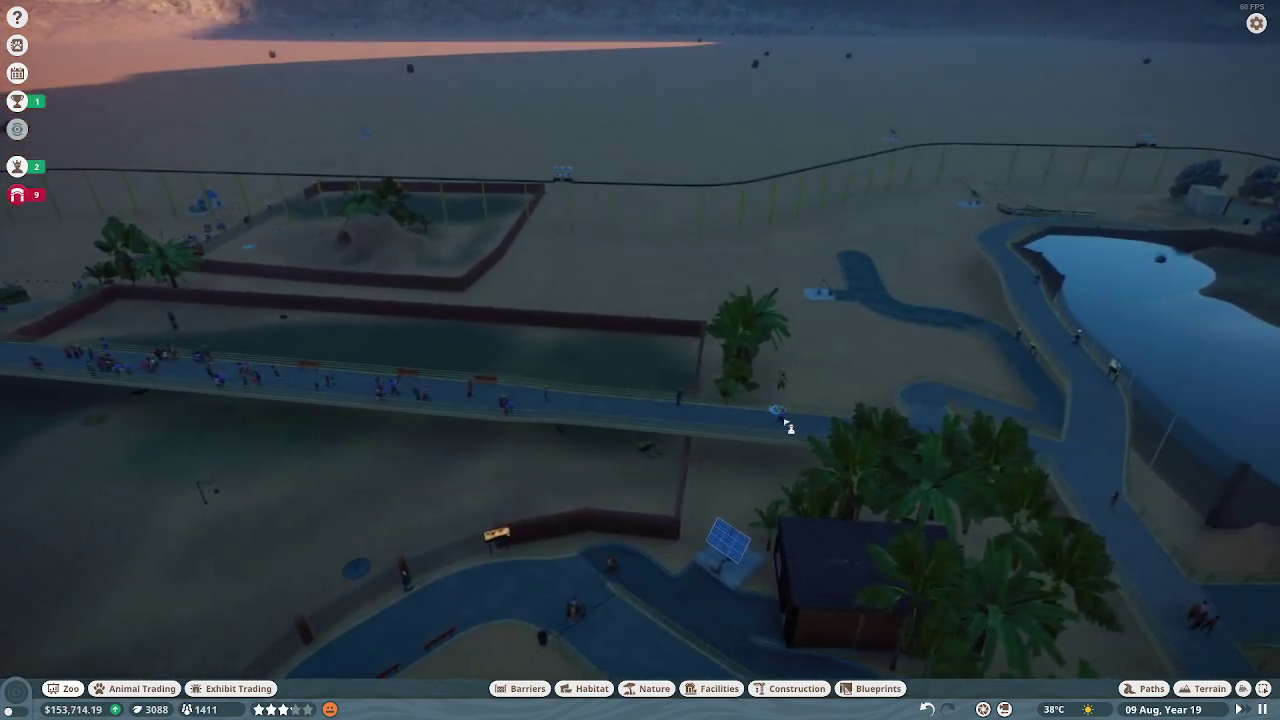
scroll(600, 497, "up", 3)
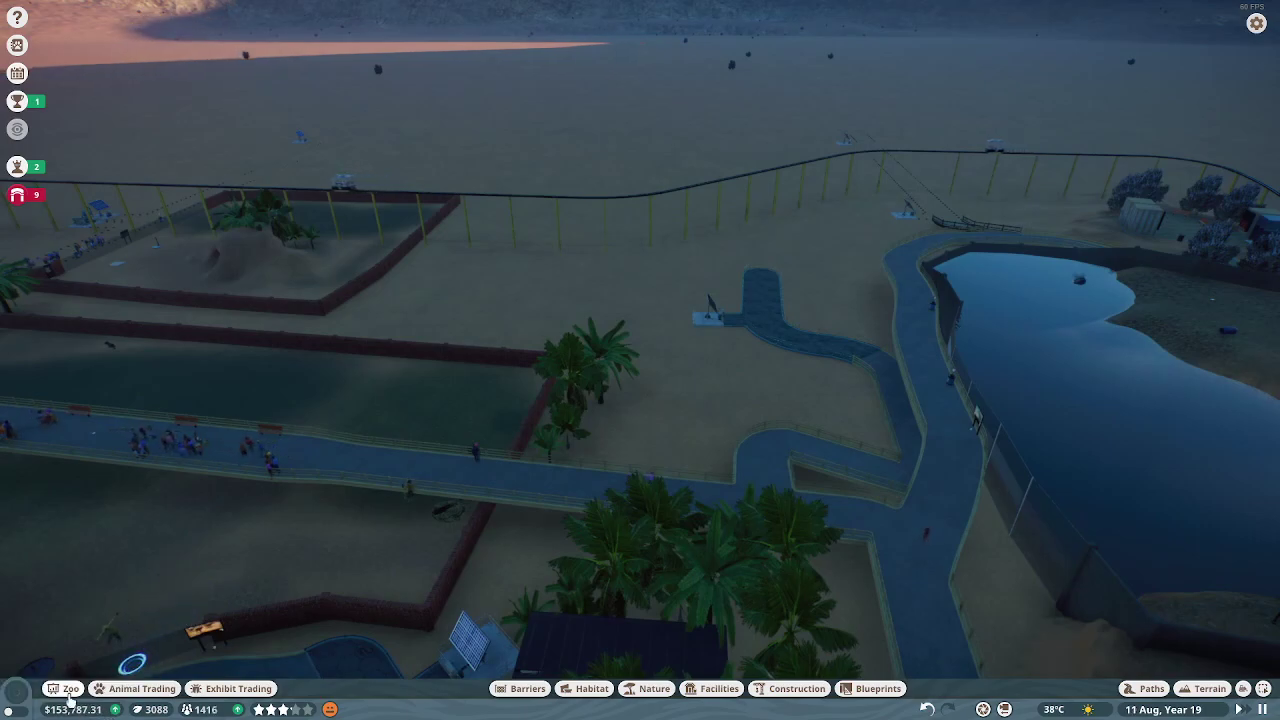
left_click(70, 688)
left_click(262, 637)
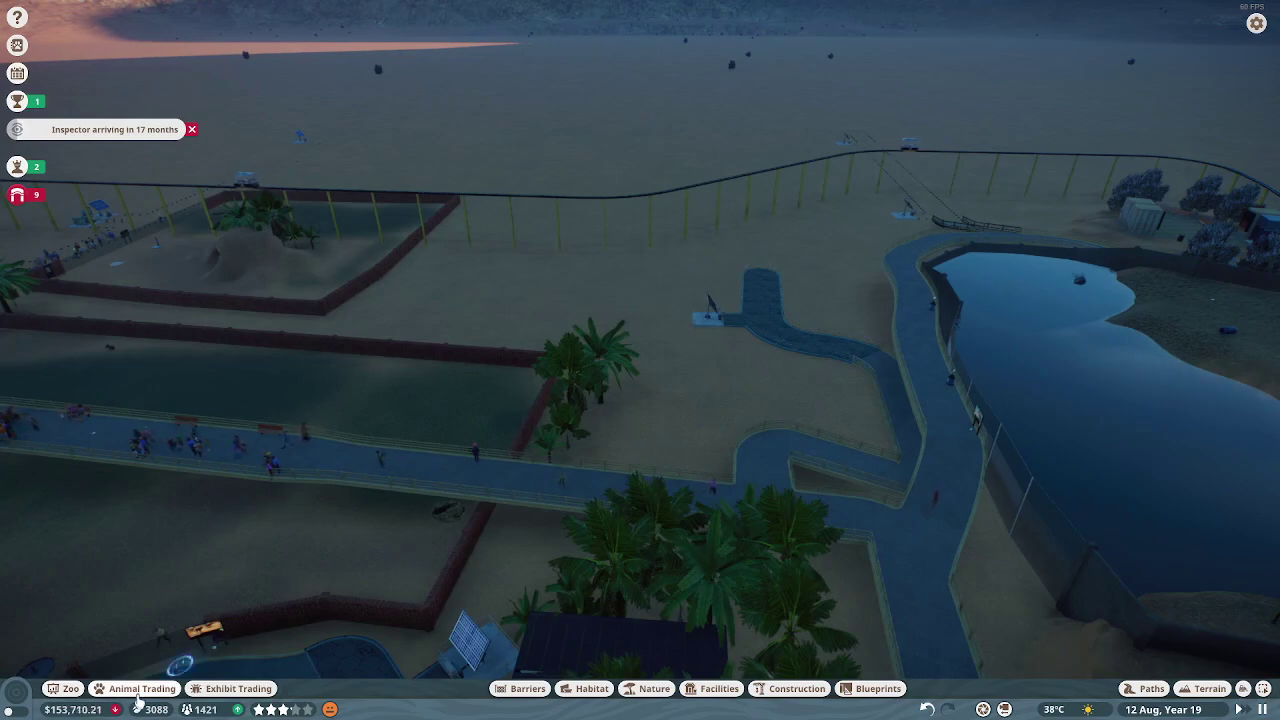
left_click(70, 688)
left_click(61, 320)
left_click(490, 632)
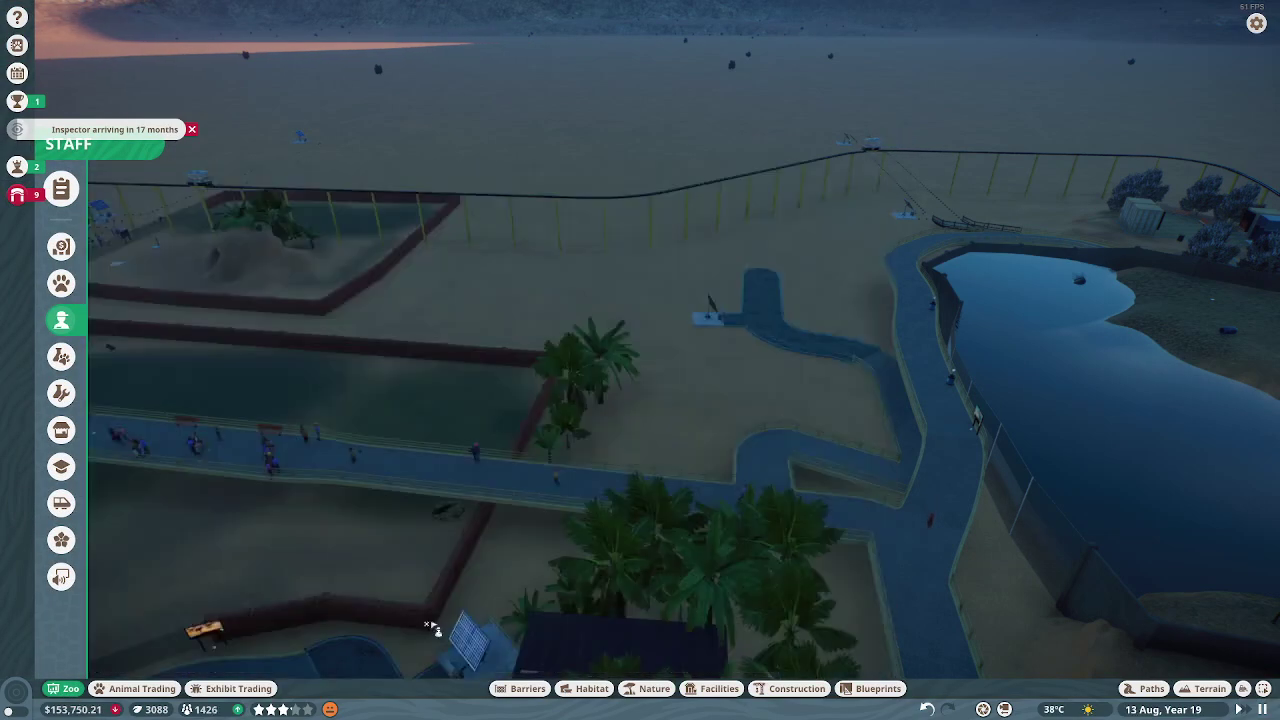
key("Escape")
Hire a keeper, place them in the zoo, and bring up the staff list.
left_click(70, 688)
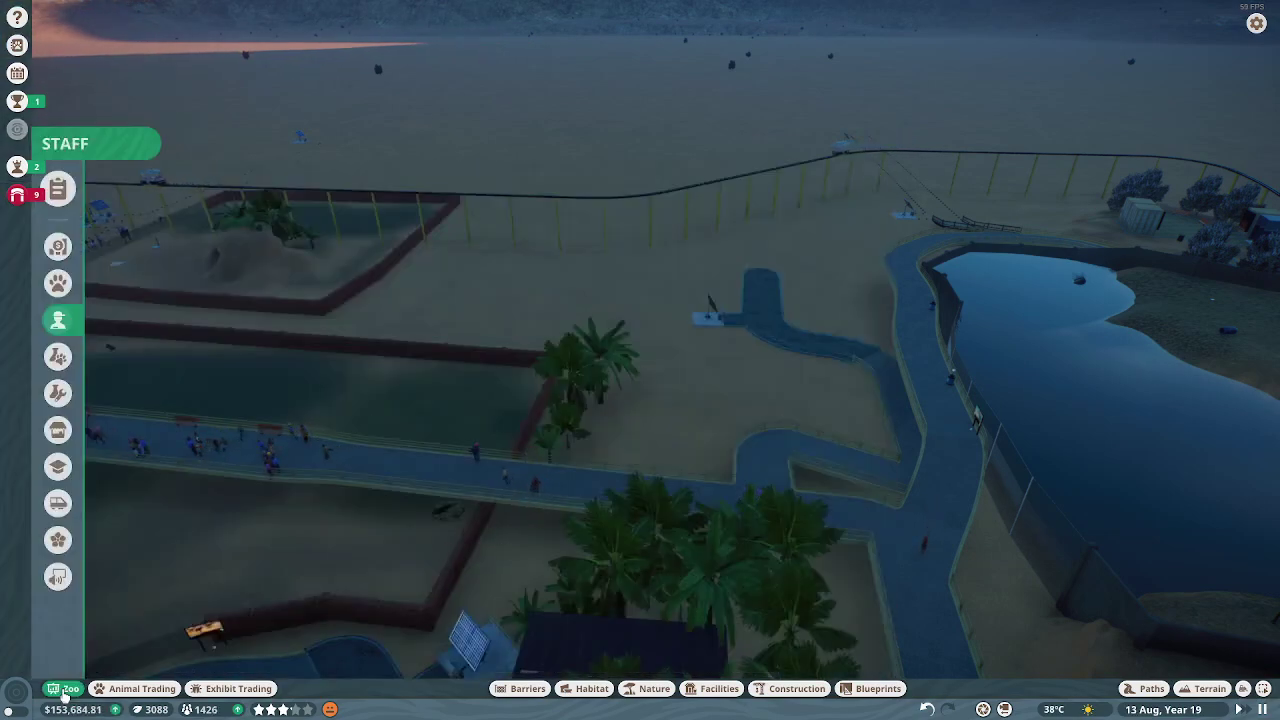
left_click(61, 320)
left_click(606, 626)
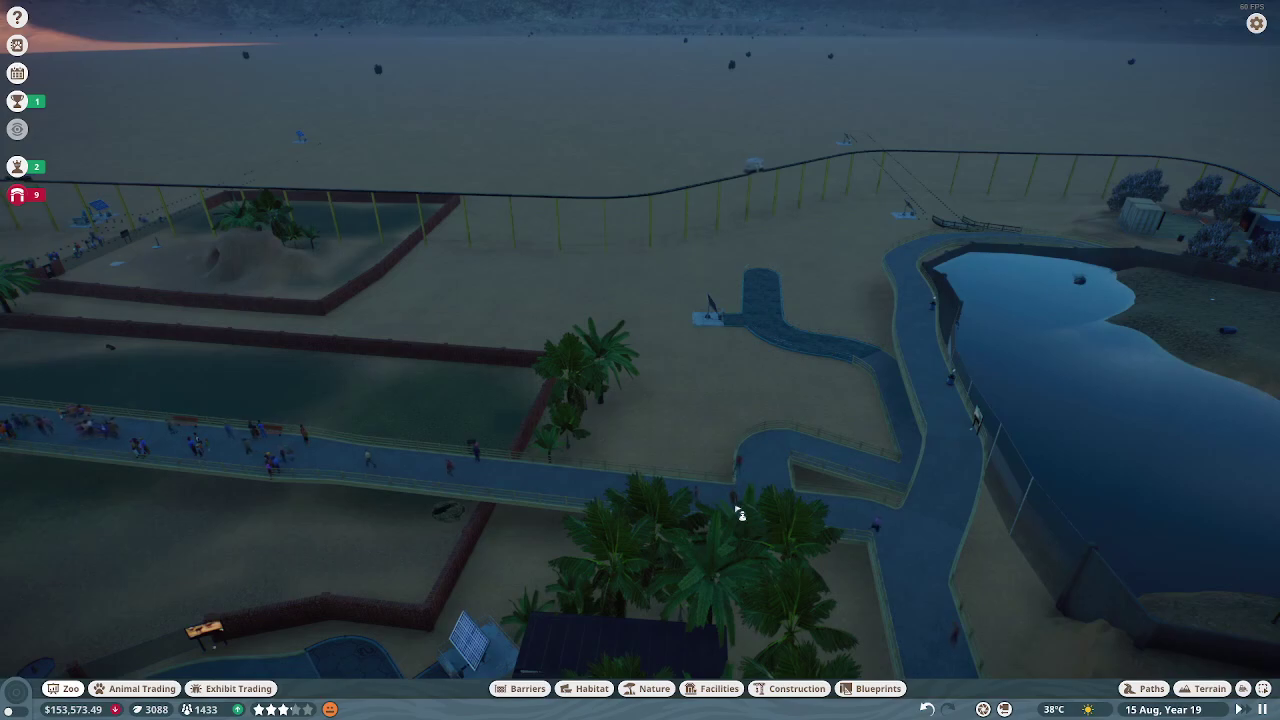
left_click(540, 507)
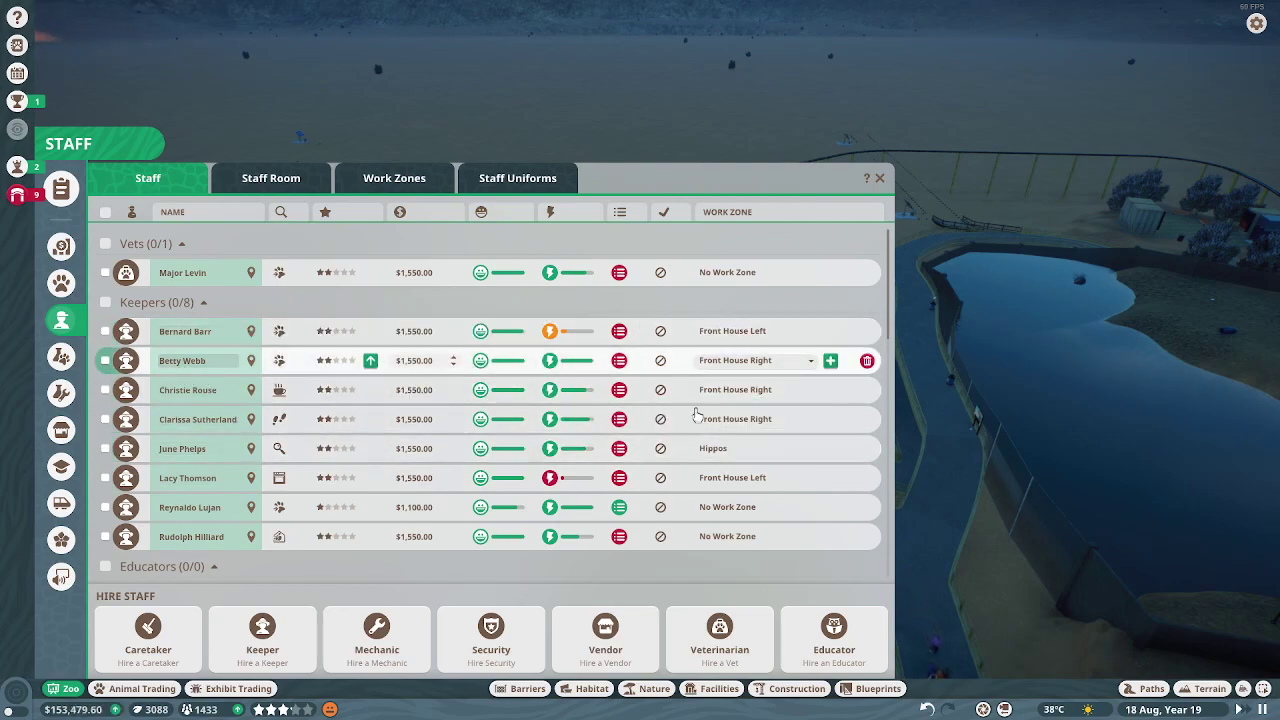
scroll(700, 440, "down", 1)
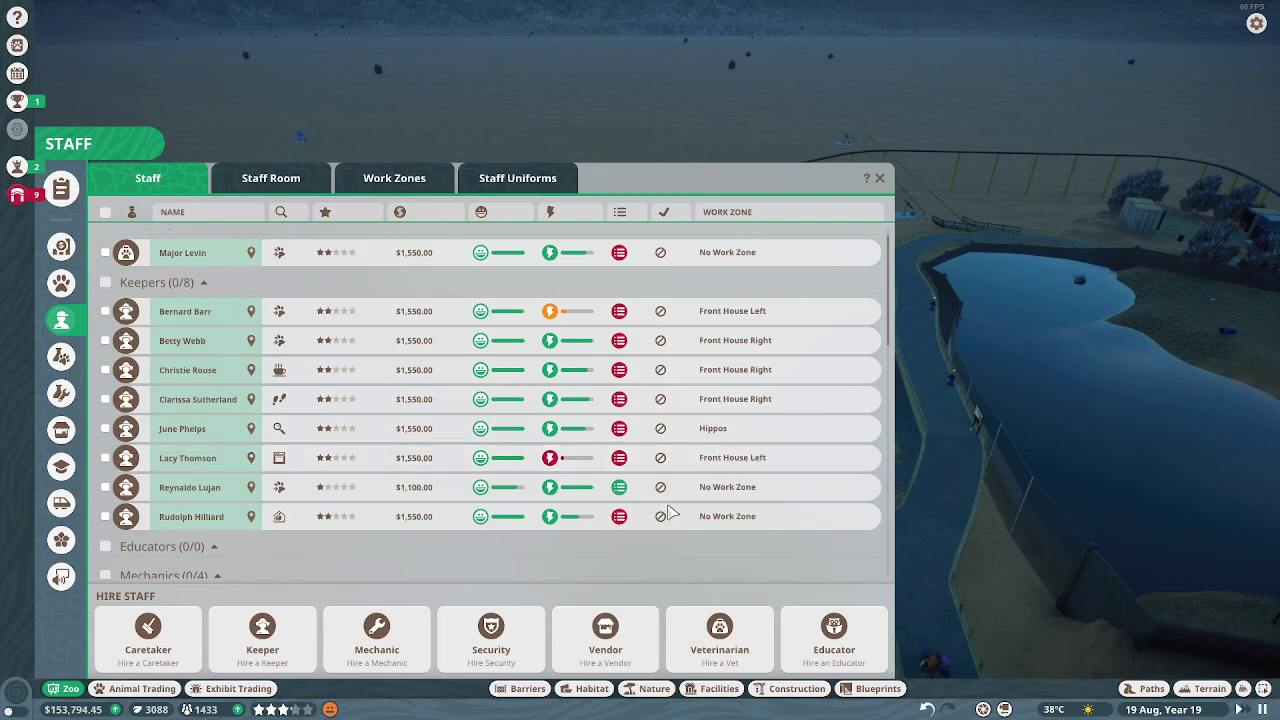
left_click(753, 487)
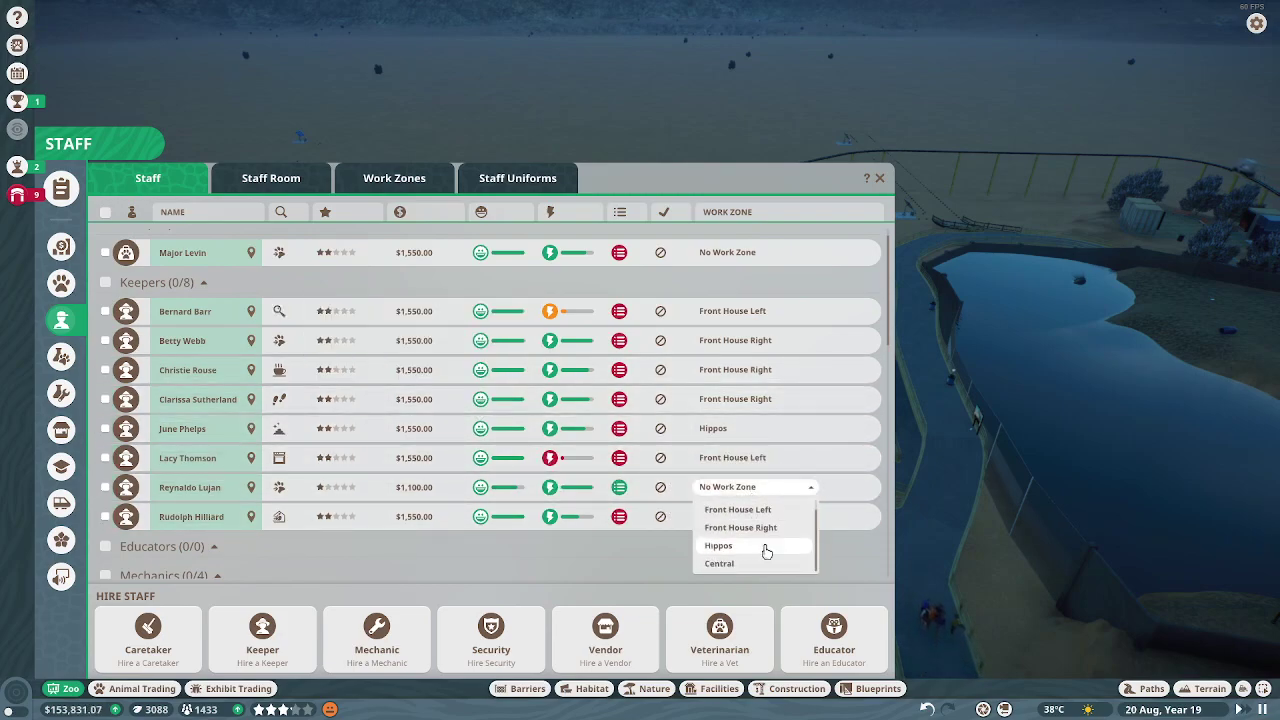
left_click(748, 564)
scroll(740, 450, "down", 3)
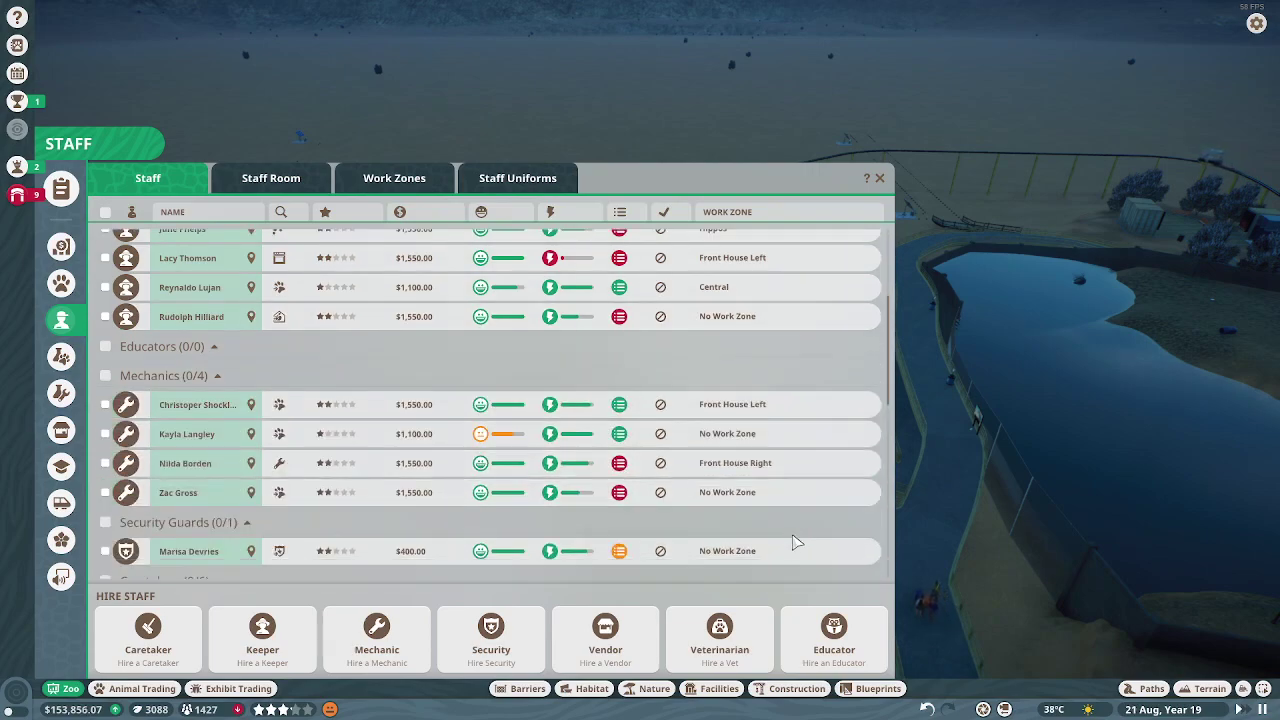
scroll(740, 400, "down", 3)
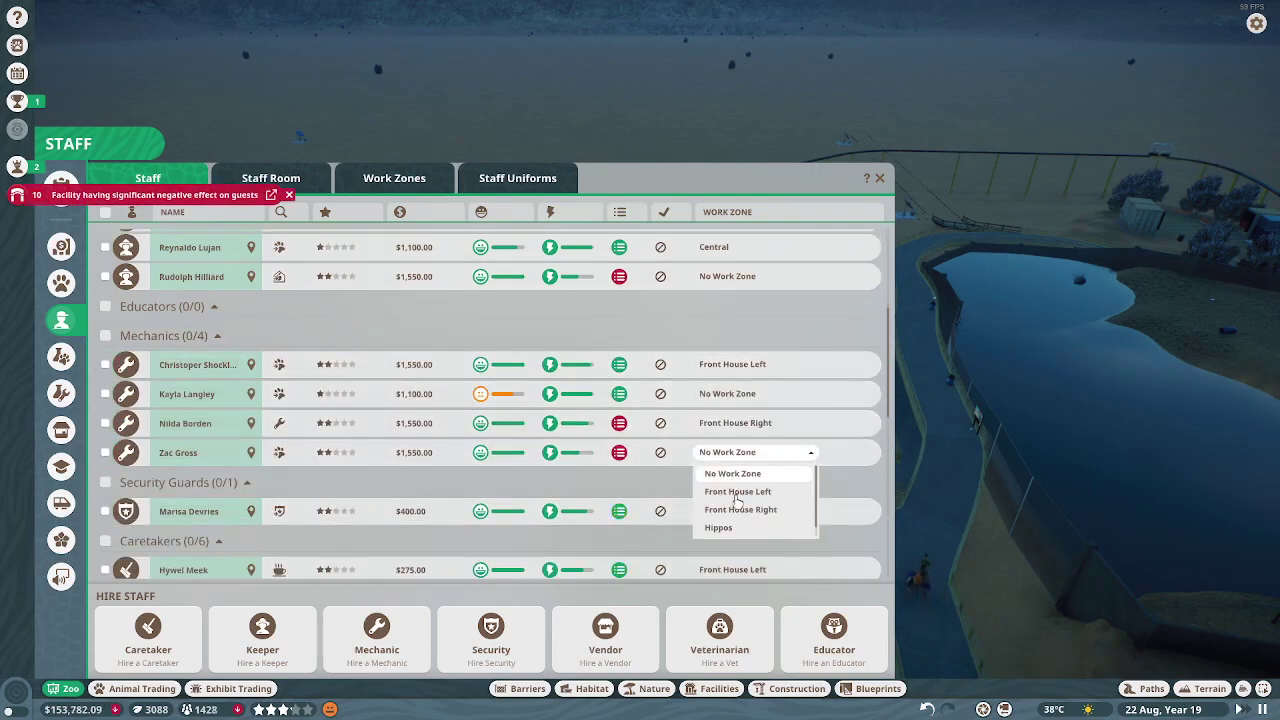
left_click(720, 528)
scroll(740, 500, "down", 3)
scroll(740, 480, "down", 3)
scroll(735, 462, "down", 2)
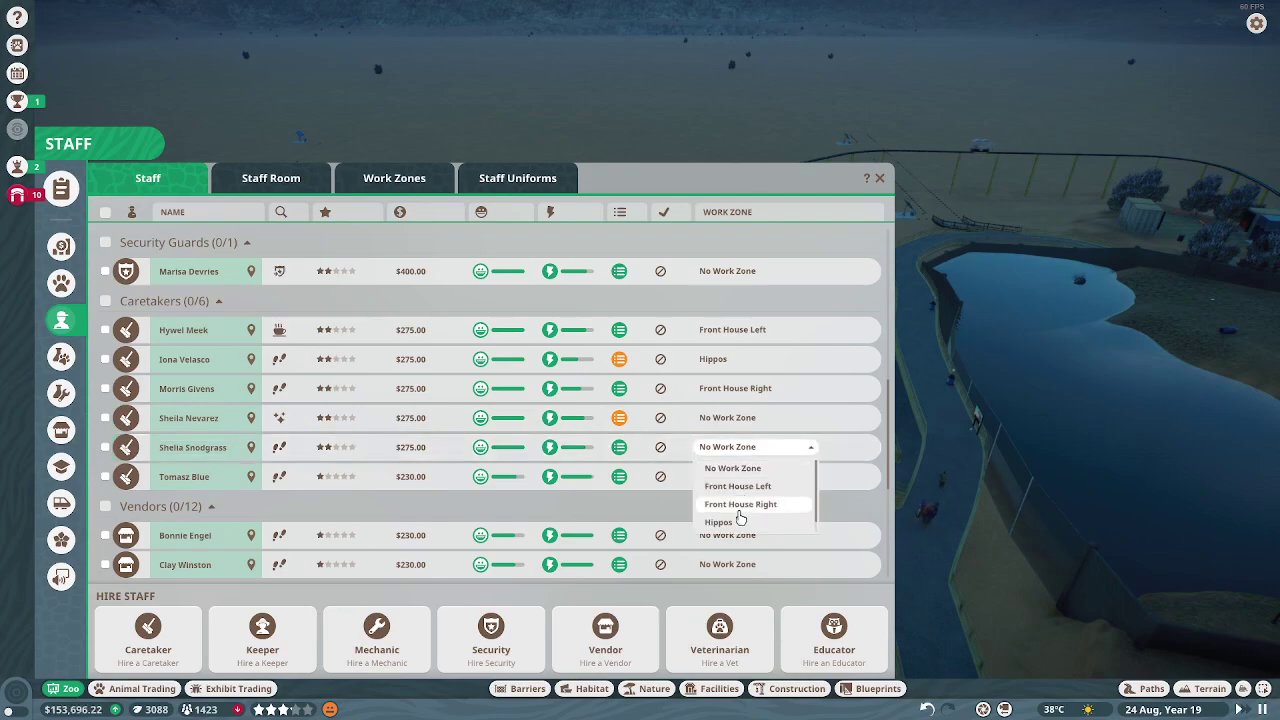
left_click(754, 524)
scroll(754, 500, "down", 3)
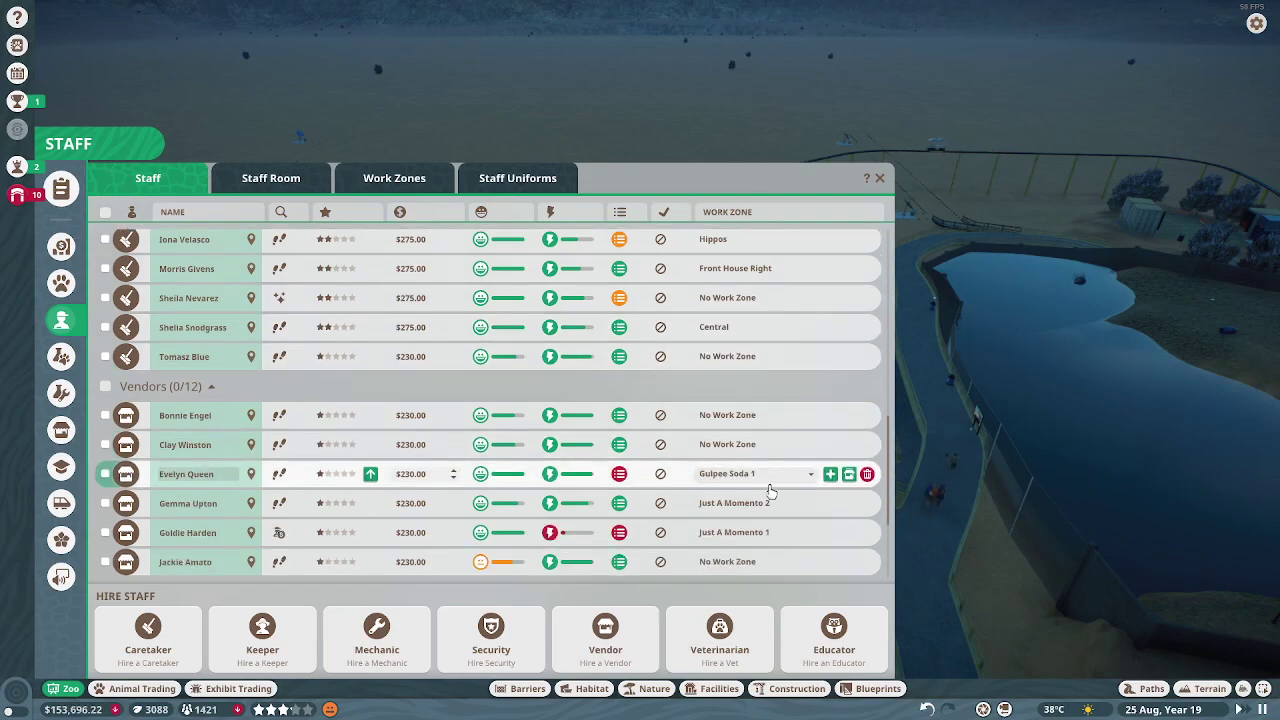
scroll(765, 495, "down", 3)
scroll(770, 490, "down", 2)
scroll(770, 480, "up", 2)
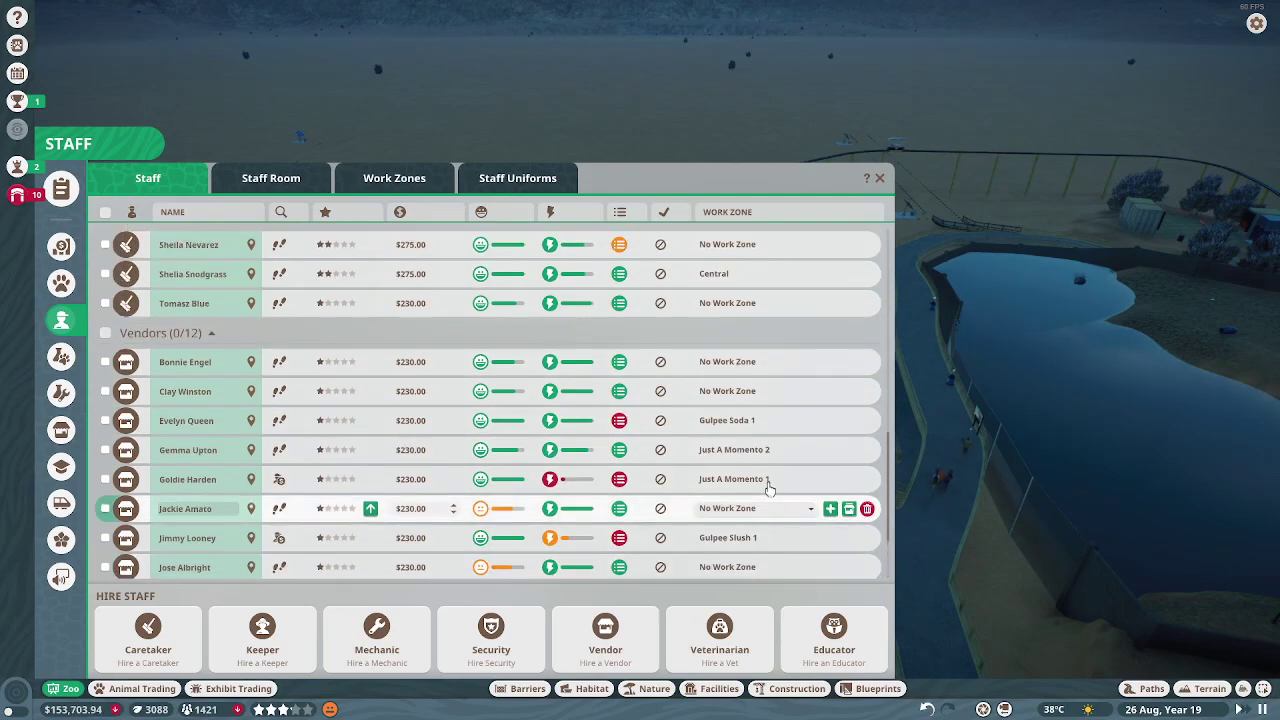
scroll(760, 430, "up", 2)
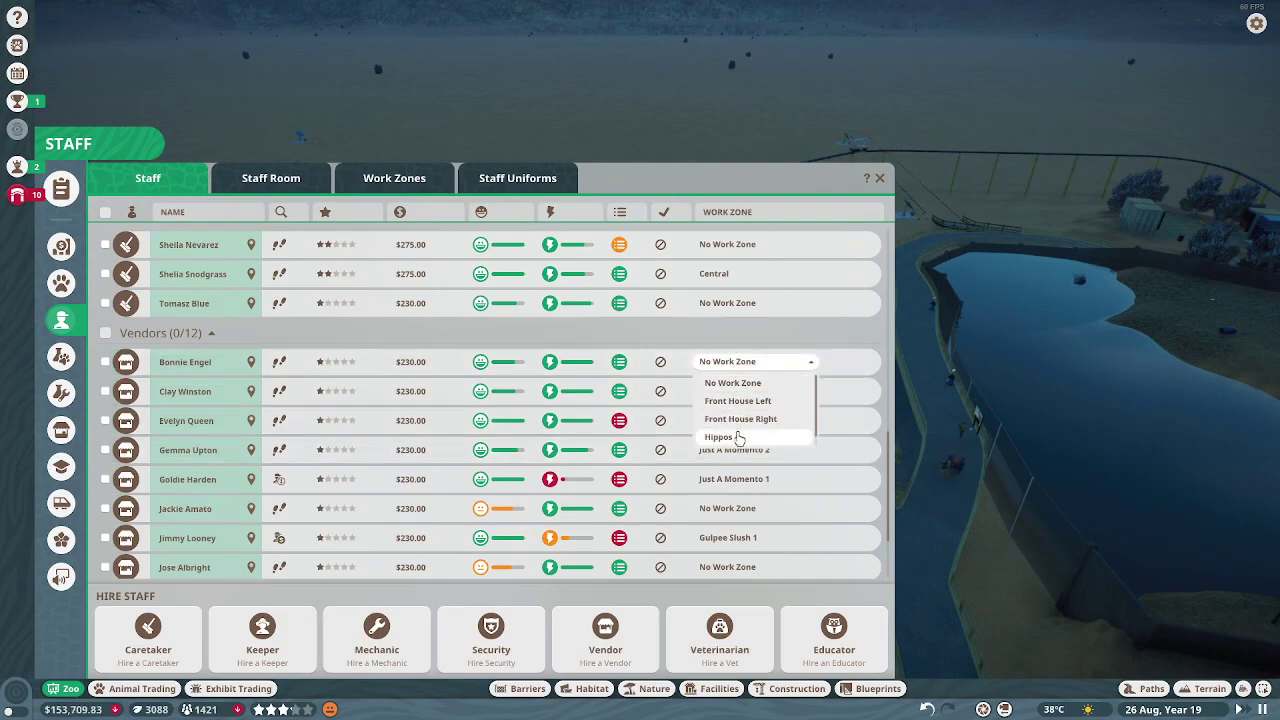
left_click(740, 440)
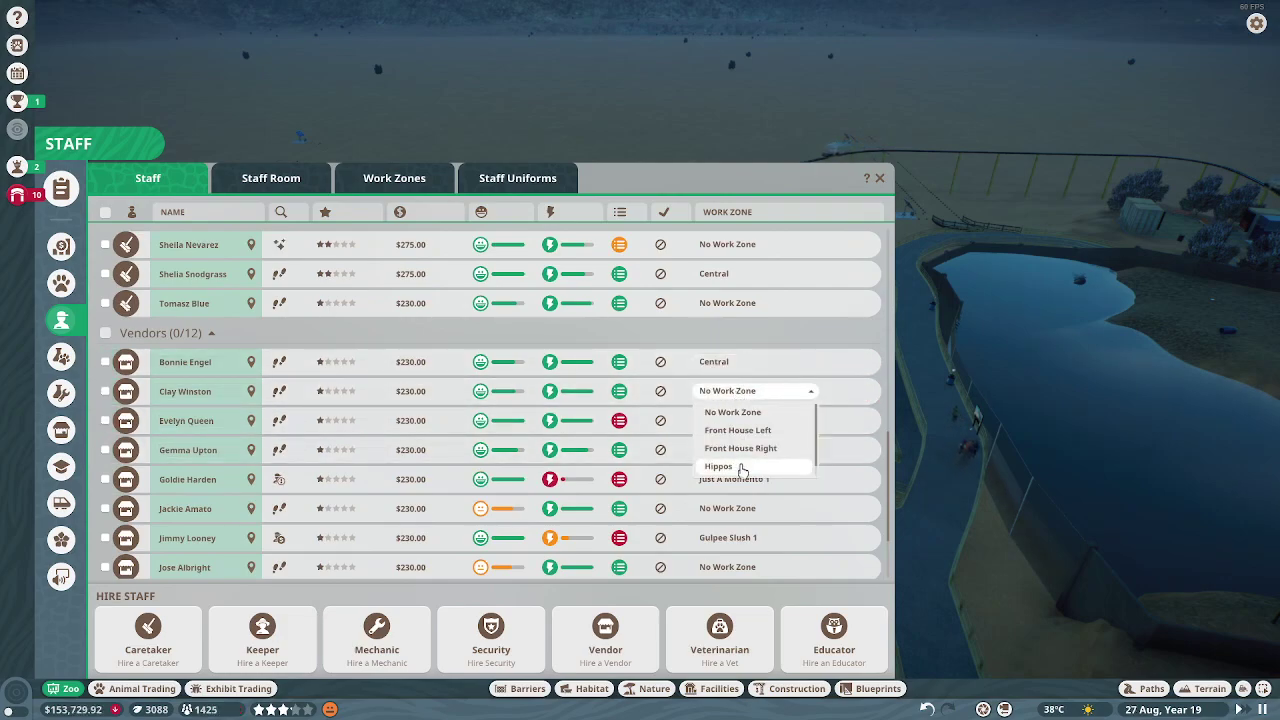
left_click(745, 468)
scroll(745, 450, "down", 3)
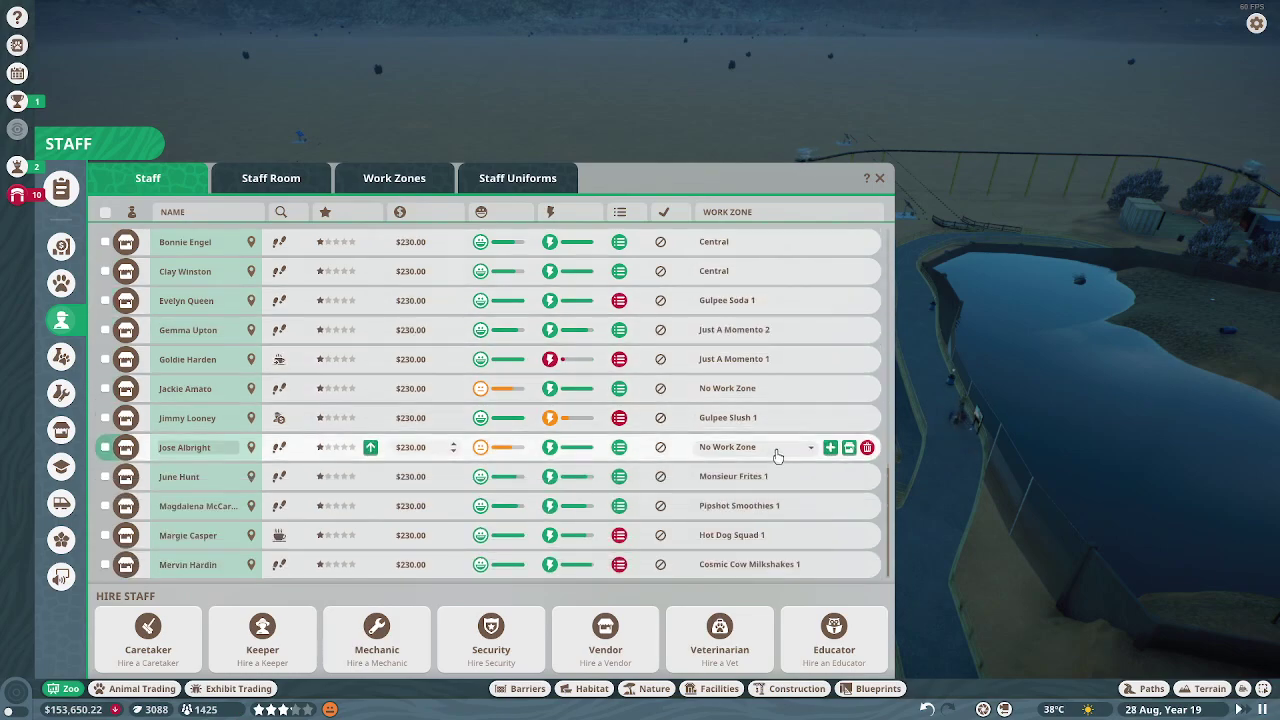
left_click(755, 388)
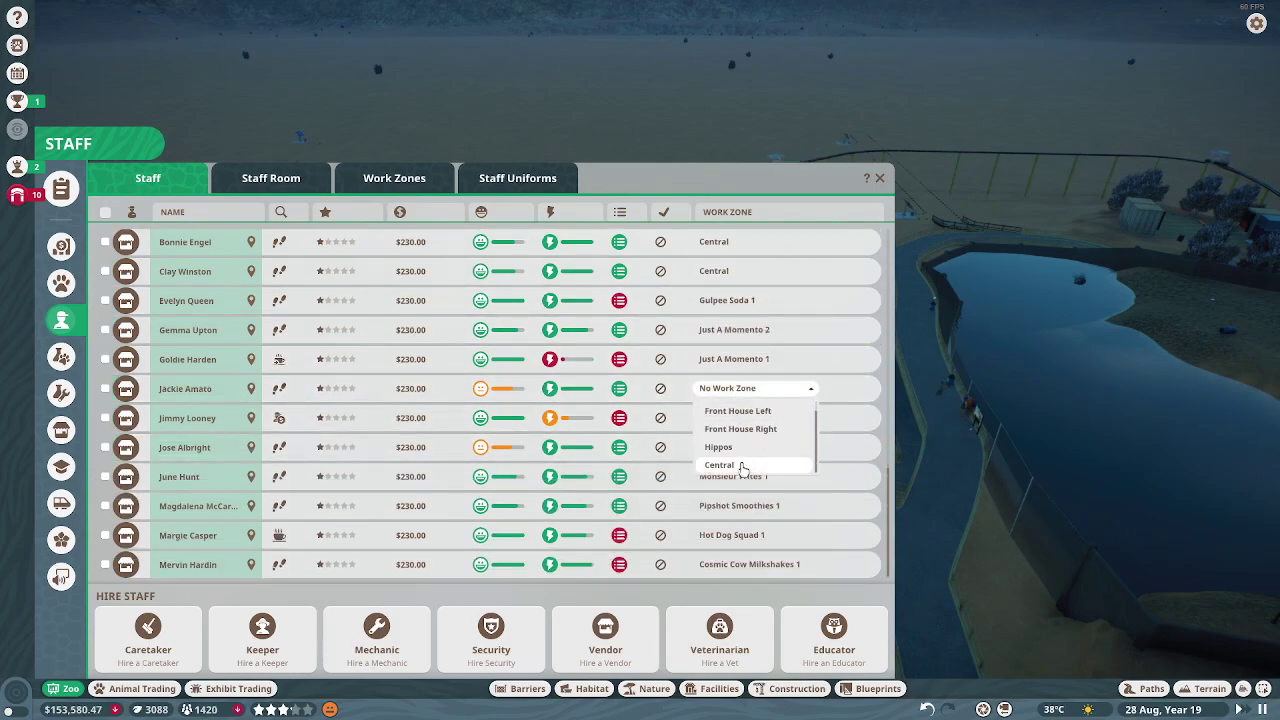
left_click(745, 465)
scroll(780, 488, "up", 1)
scroll(780, 470, "down", 1)
left_click(740, 447)
scroll(747, 500, "down", 1)
left_click(738, 522)
left_click(740, 447)
left_click(720, 523)
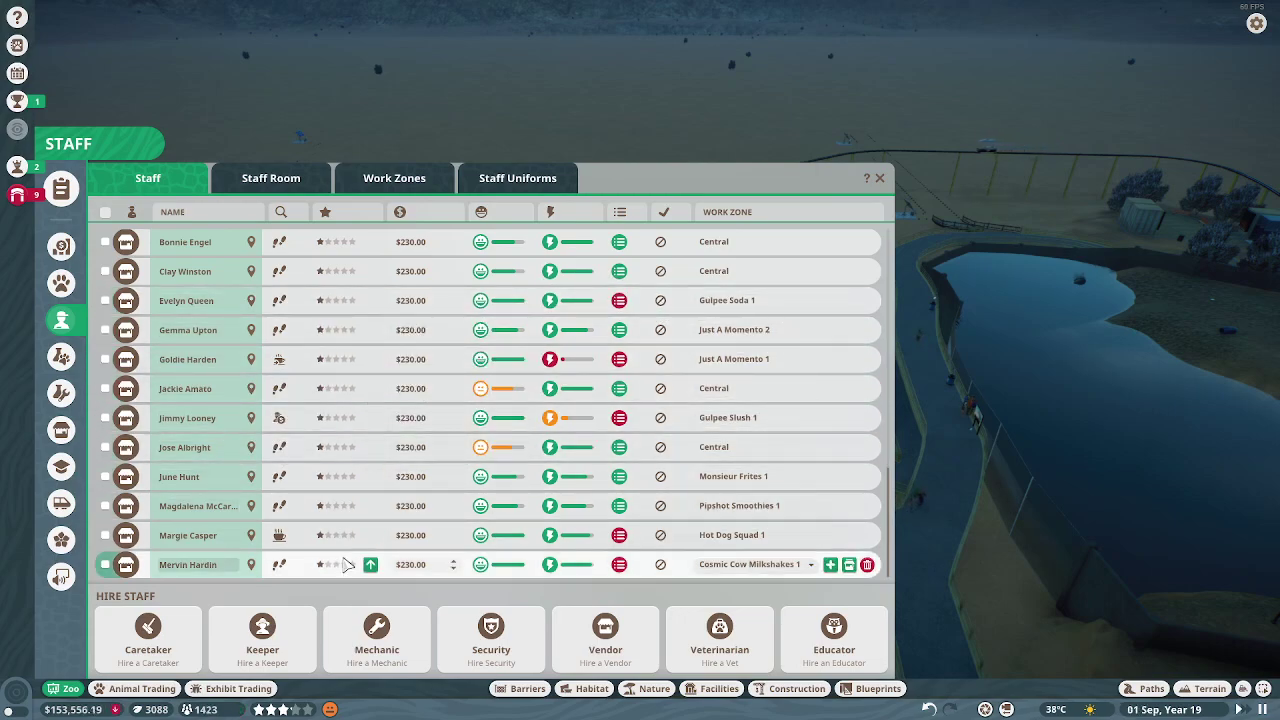
scroll(347, 372, "up", 3)
scroll(347, 372, "down", 1)
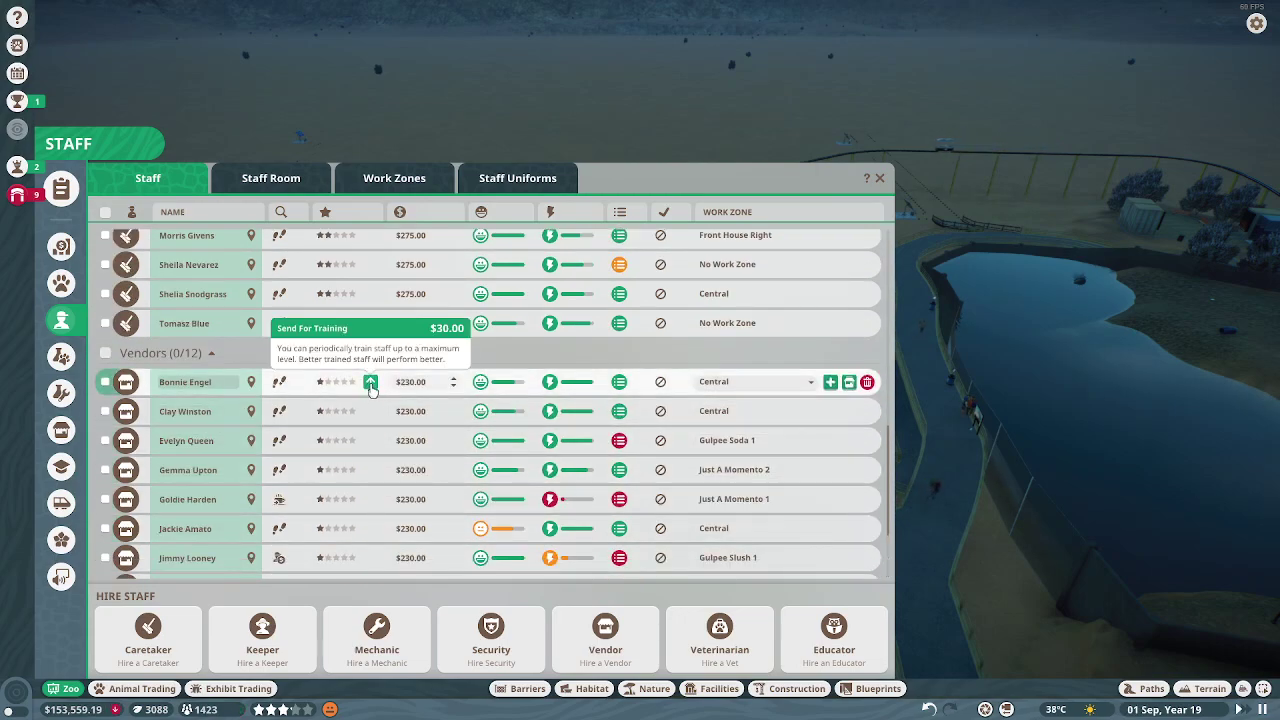
Send vendors Bonnie Engel, Clay Winston, Evelyn Queen and Gemma Upton for training.
left_click(370, 411)
left_click(370, 440)
left_click(370, 440)
left_click(370, 469)
scroll(480, 470, "up", 3)
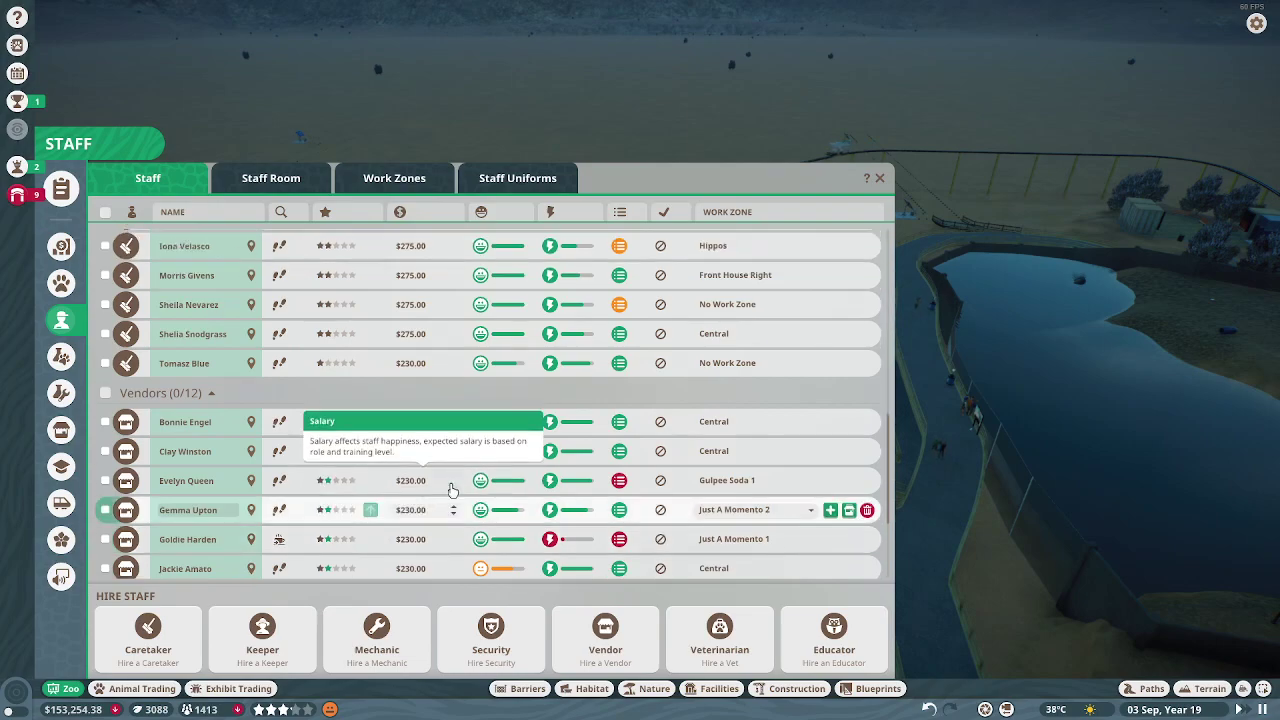
scroll(481, 483, "up", 8)
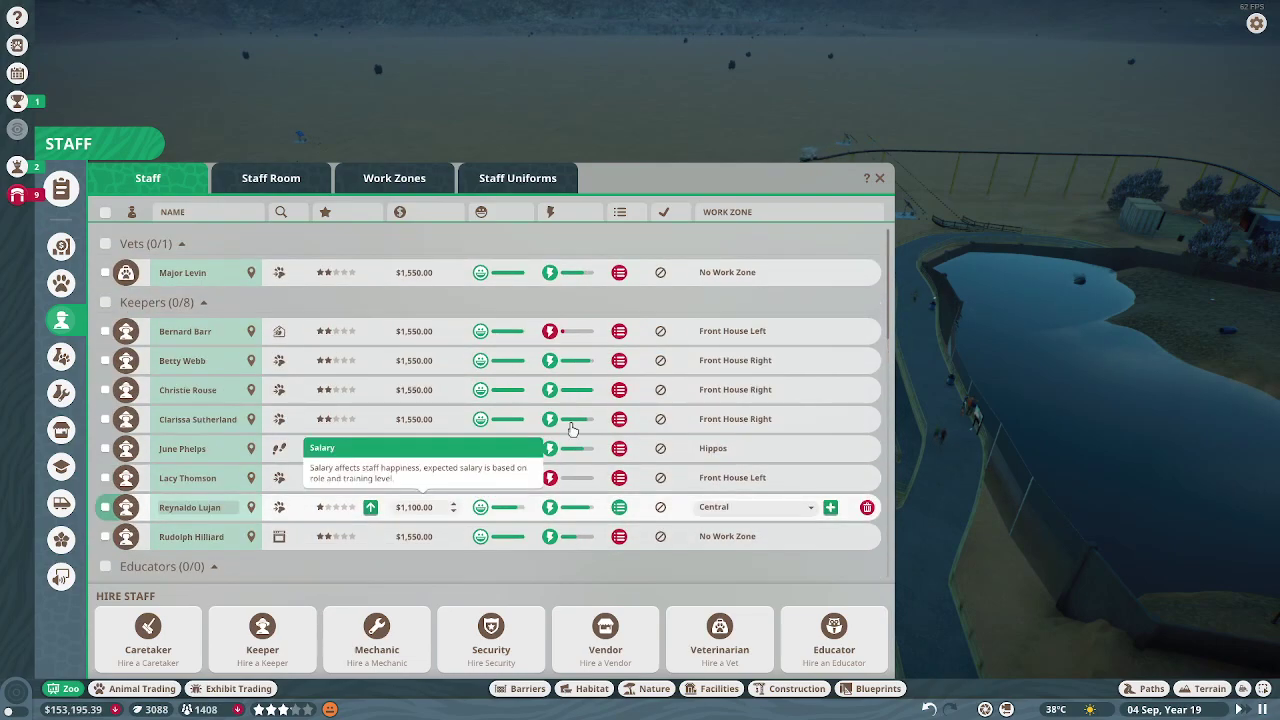
left_click(880, 178)
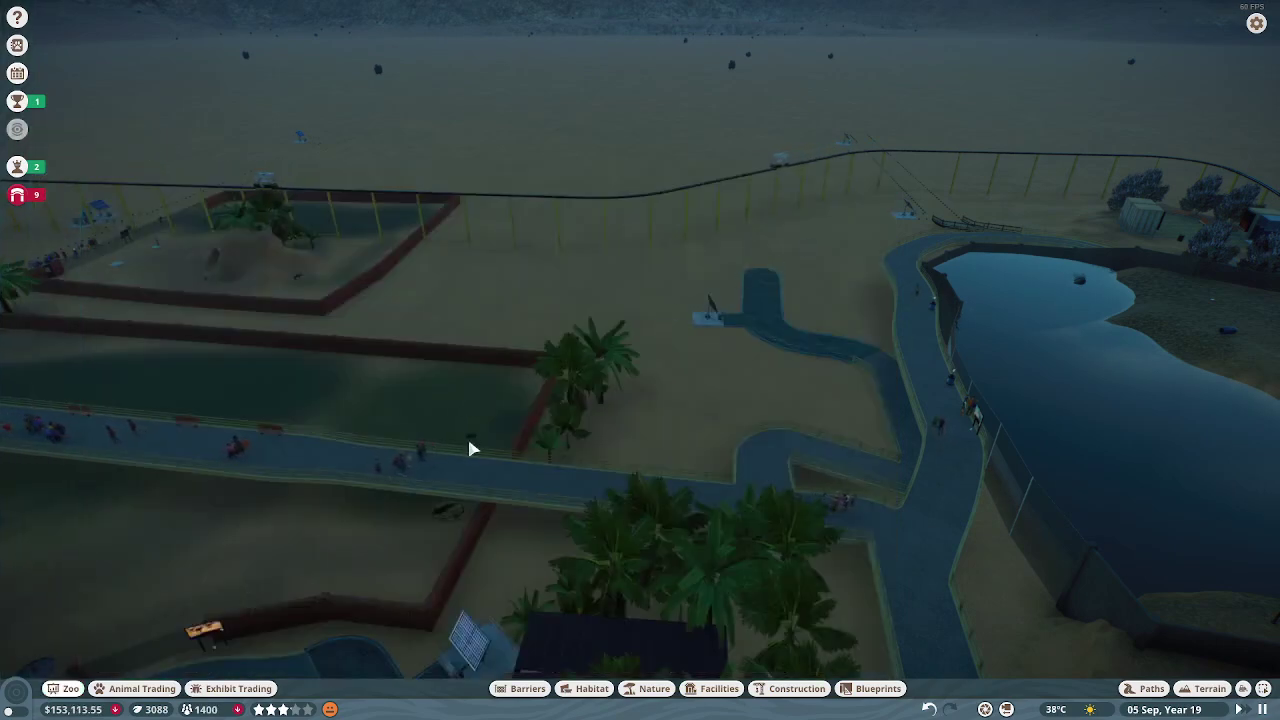
left_click_drag(508, 437, 570, 430)
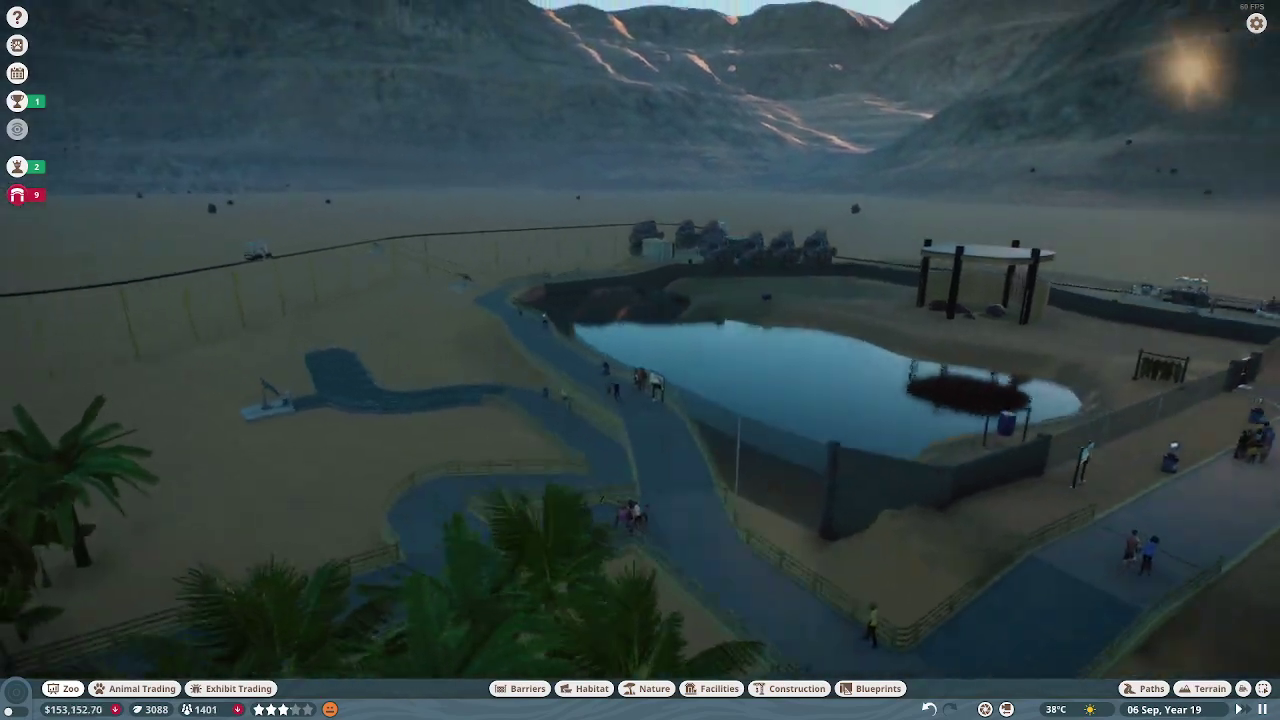
key("w")
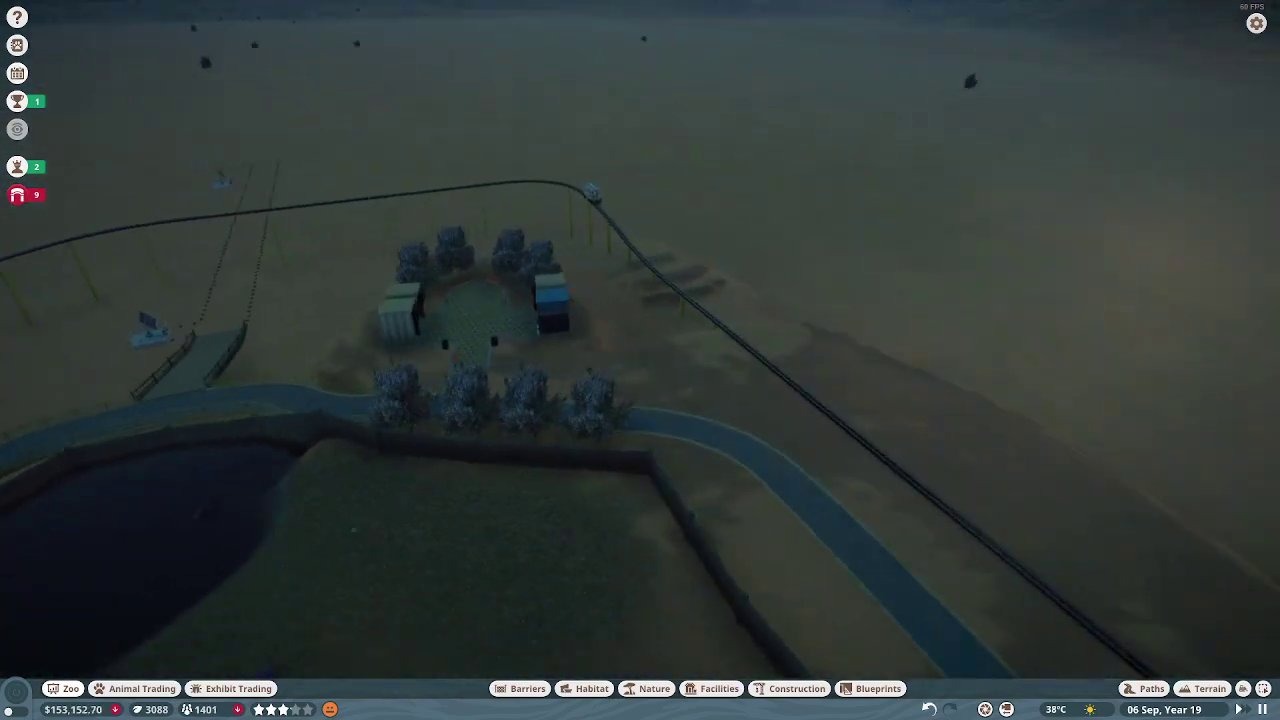
left_click_drag(640, 400, 583, 434)
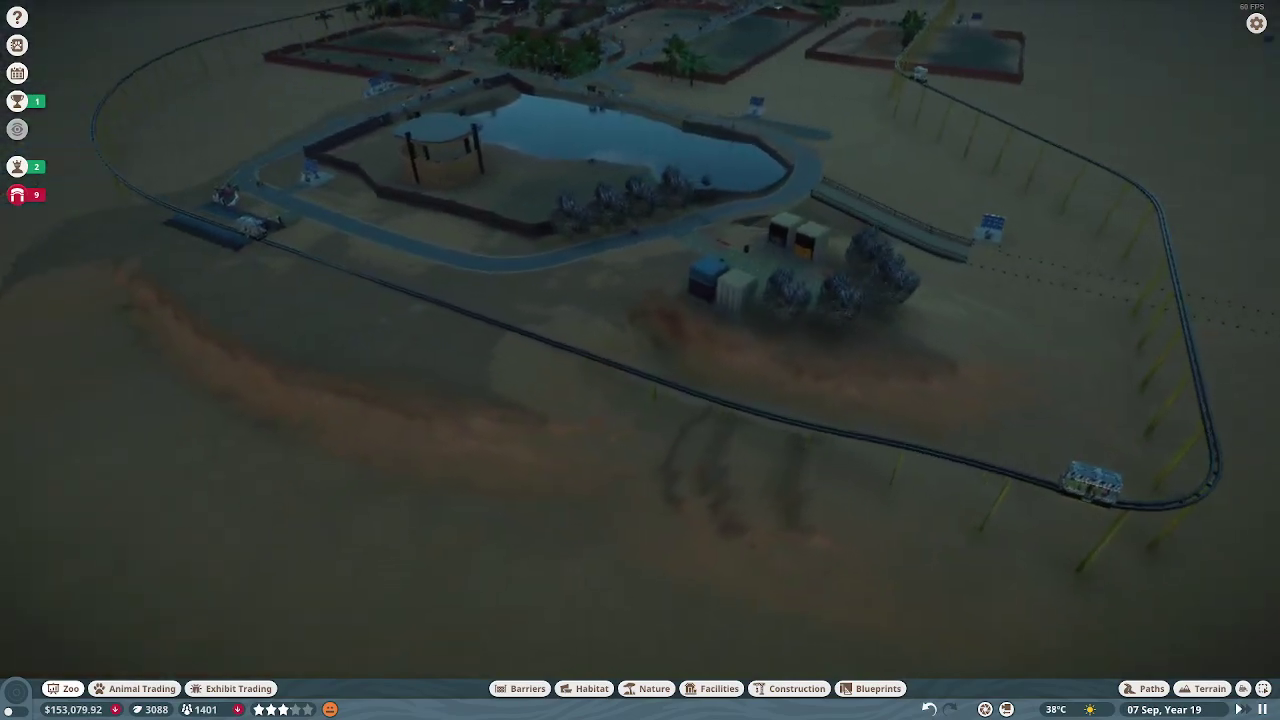
scroll(583, 434, "up", 3)
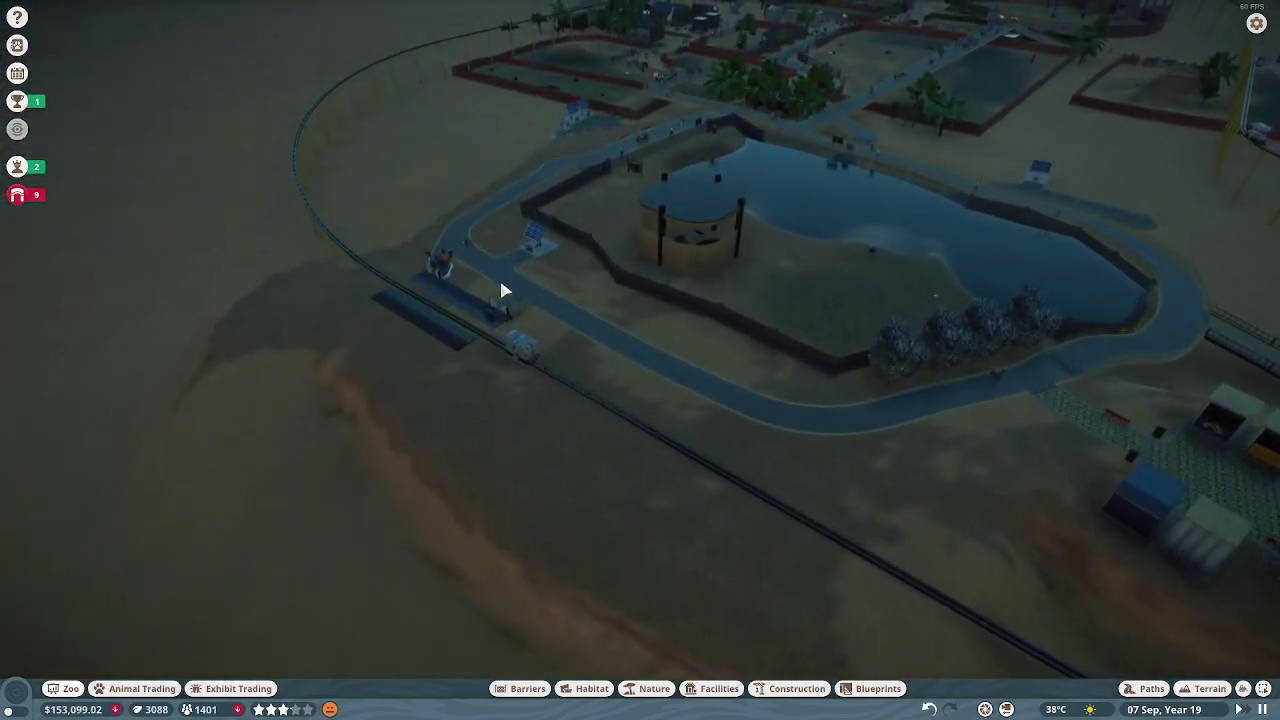
key("w")
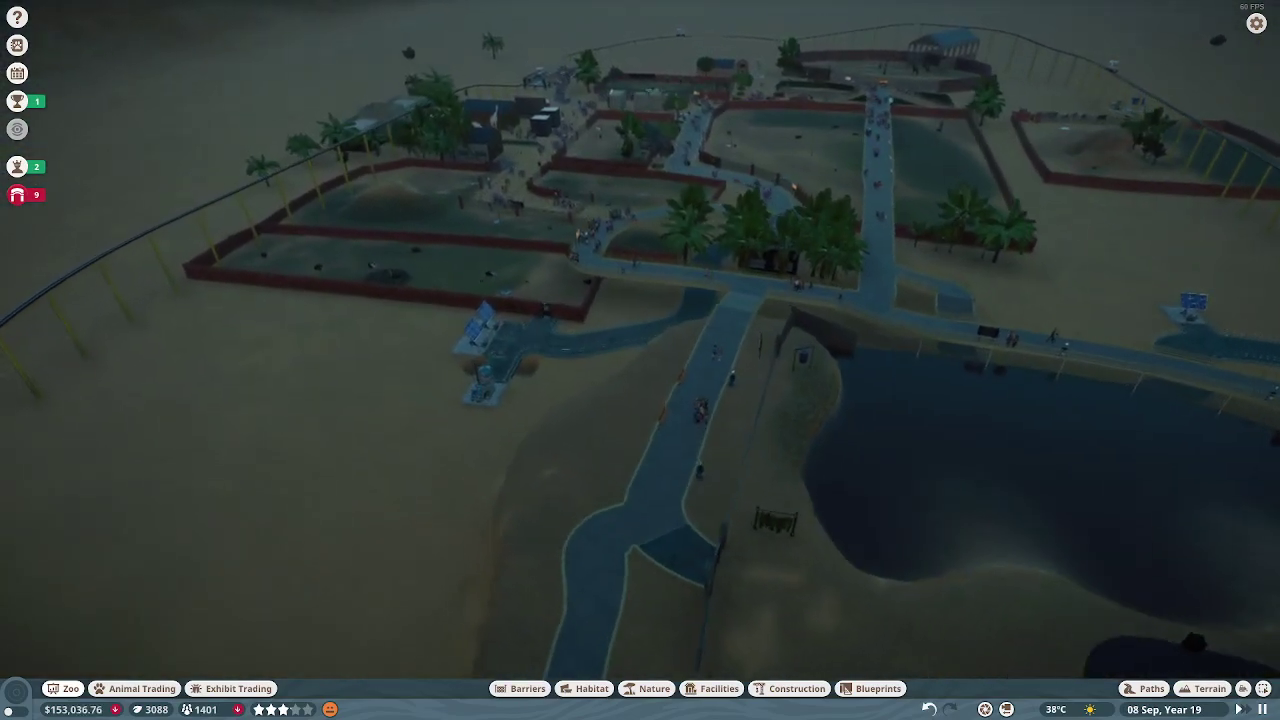
key("w")
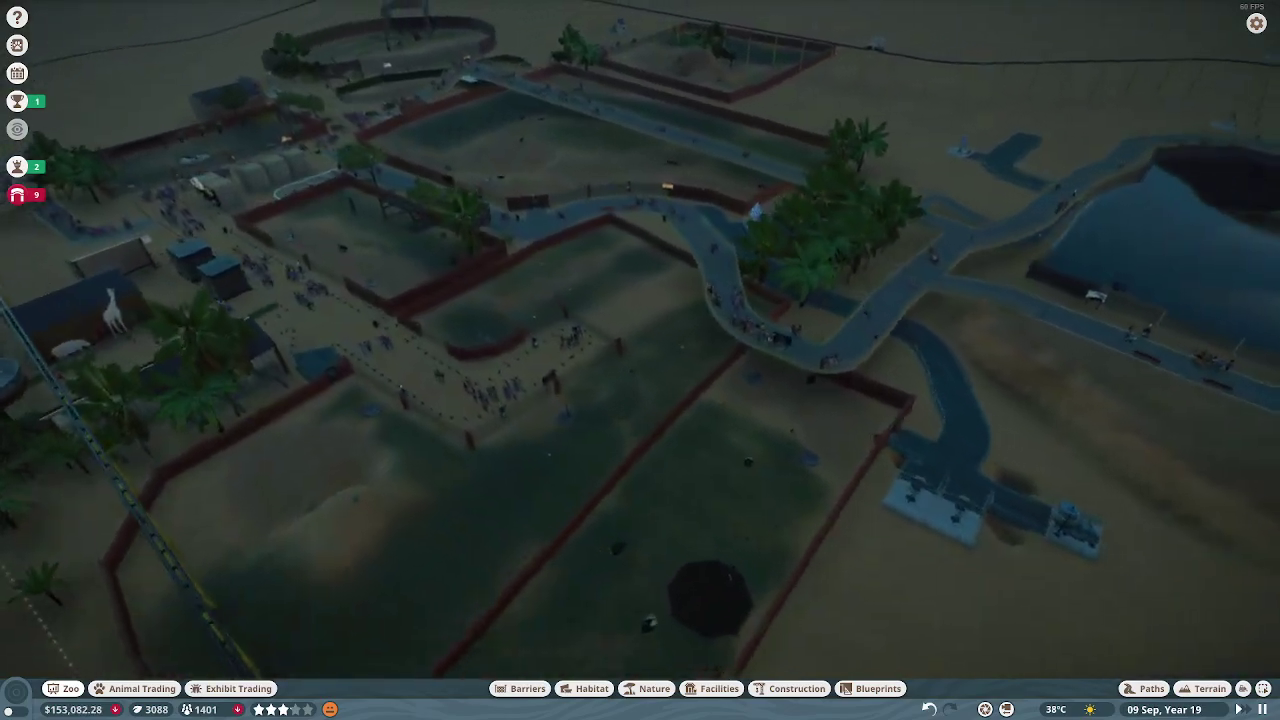
key("w")
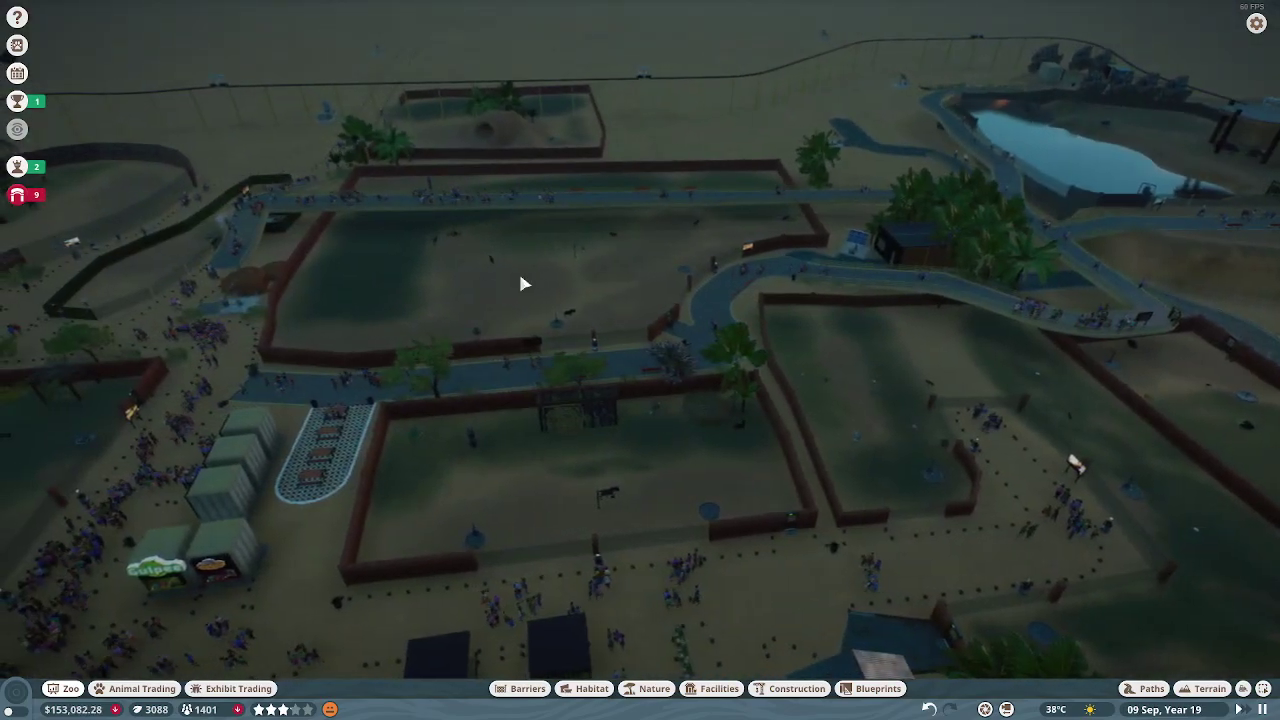
key("w")
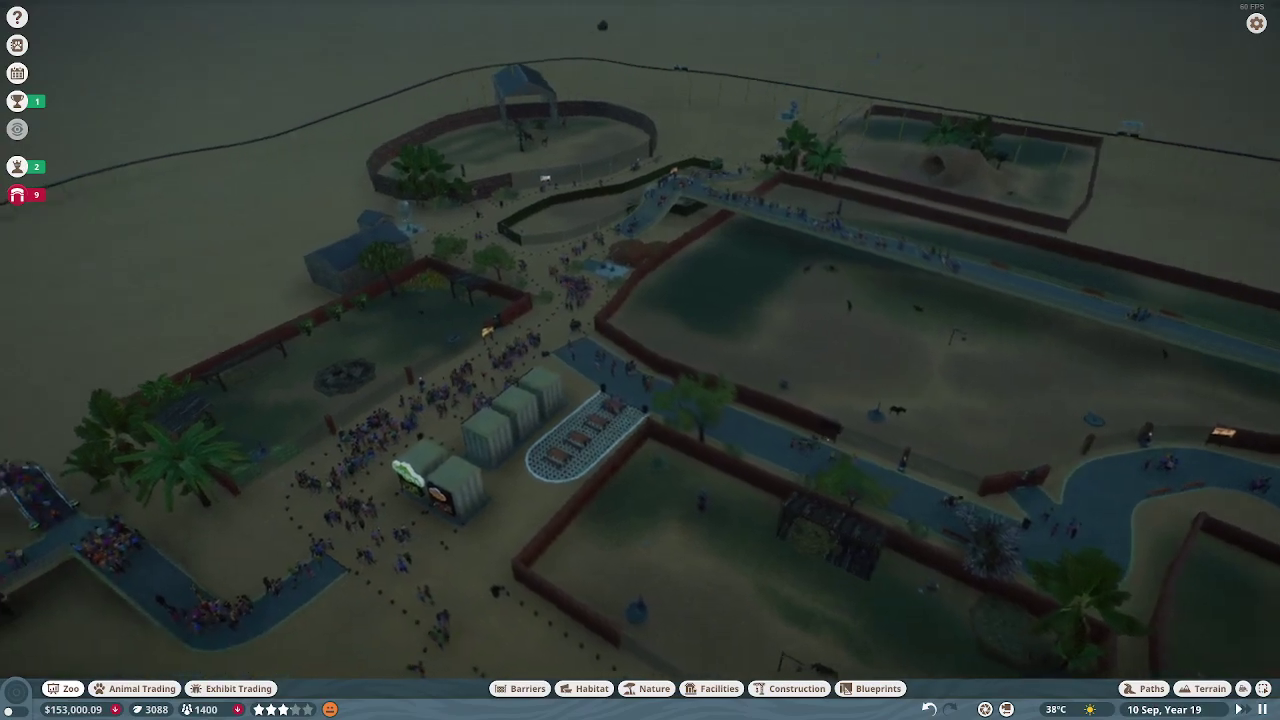
key("w")
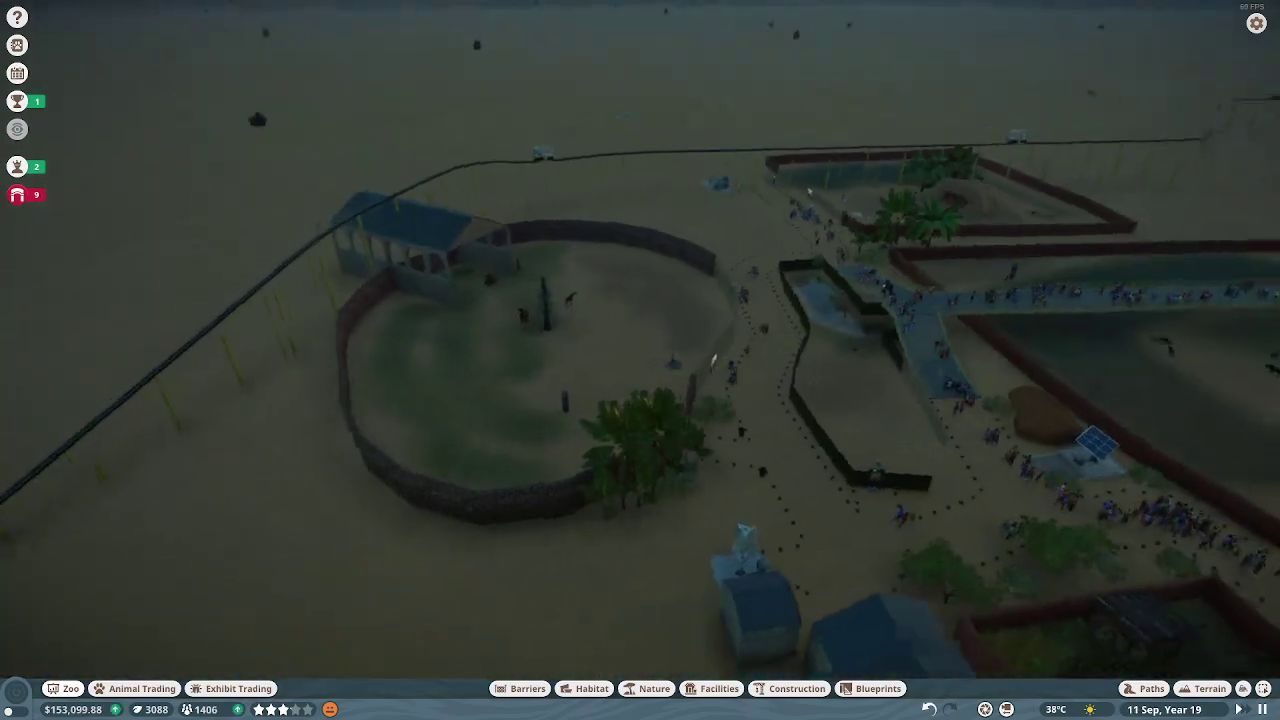
key("w")
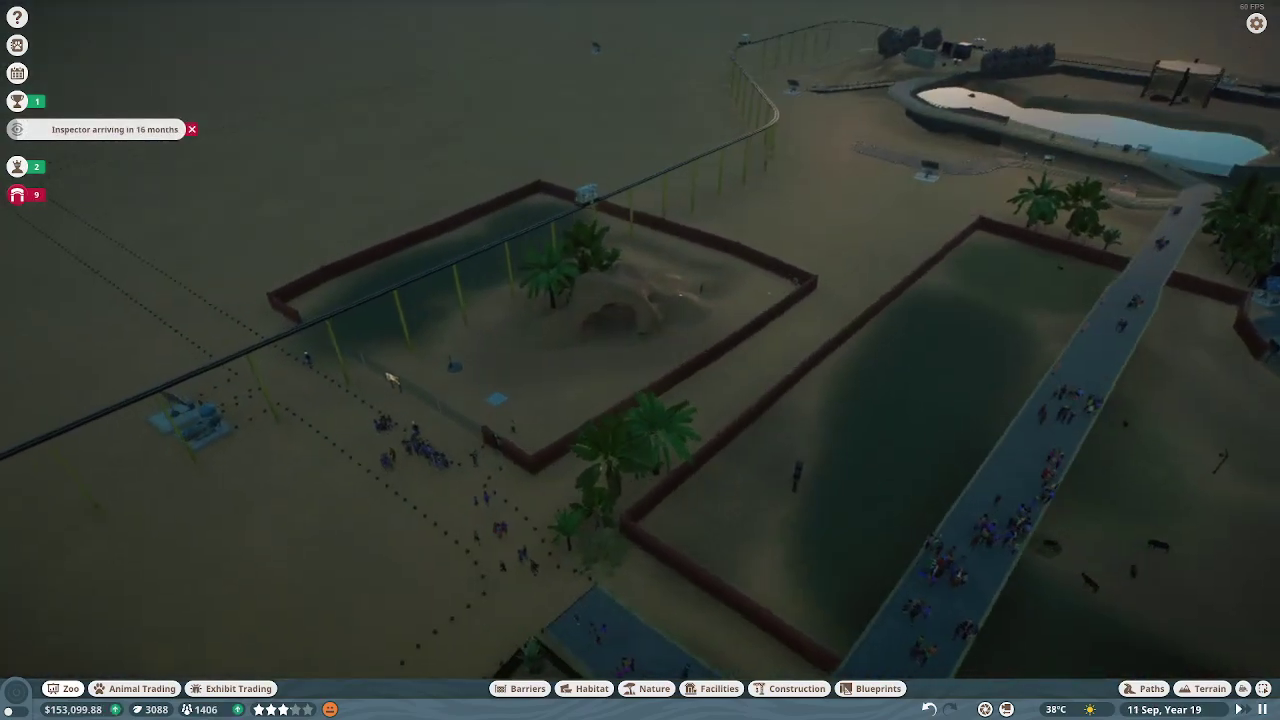
scroll(495, 284, "up", 4)
scroll(495, 284, "up", 4)
scroll(495, 284, "up", 3)
scroll(495, 284, "up", 2)
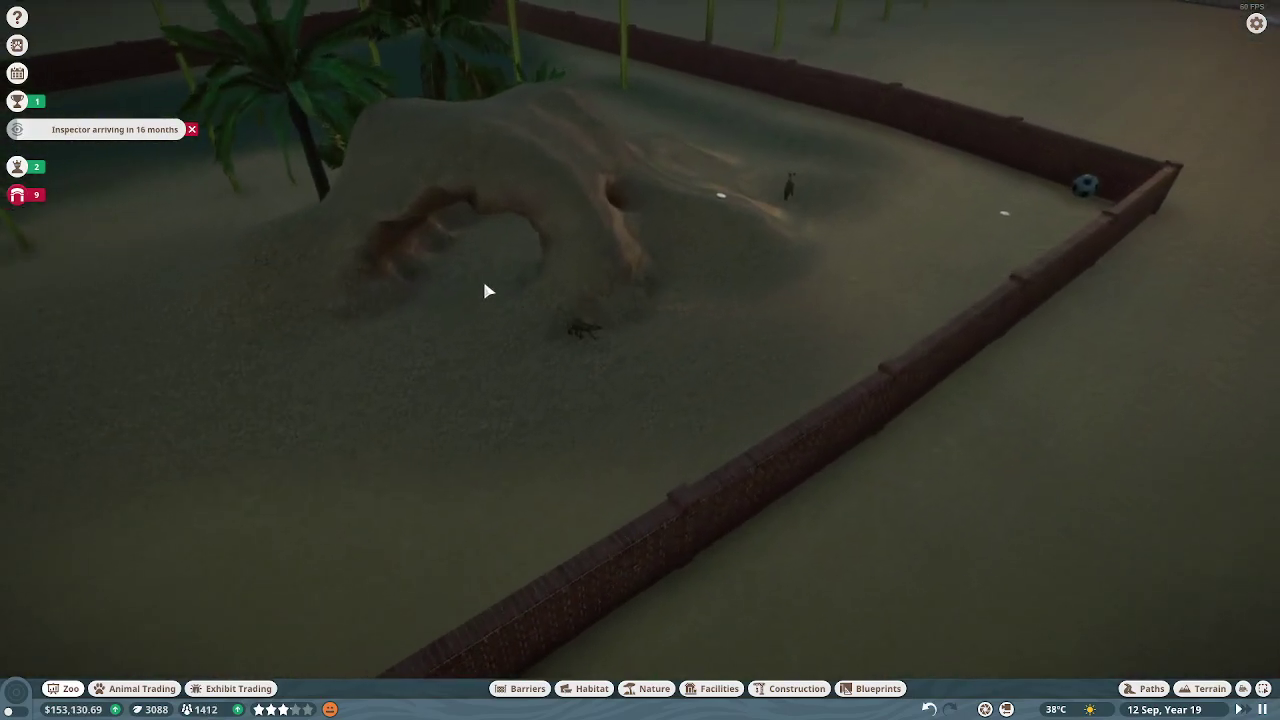
Orbit to the hyena habitat's guest gate and inspect its donation box's $1,823.70 earnings.
key("w")
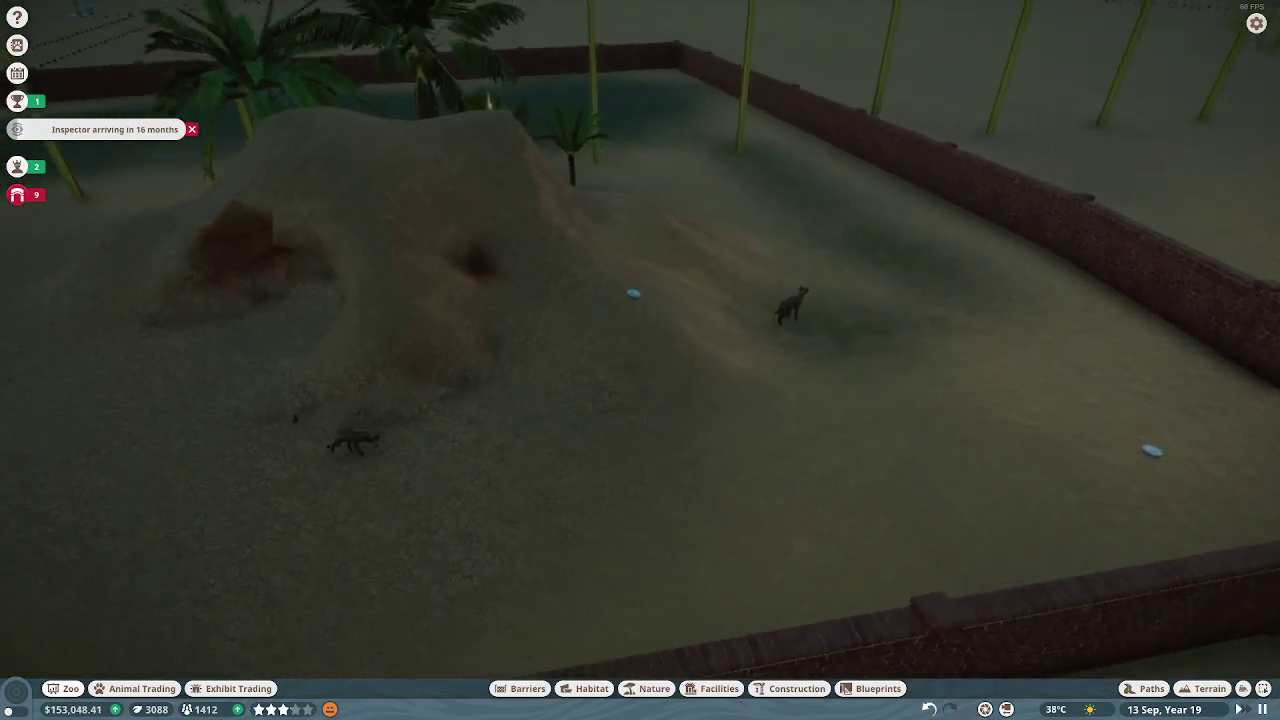
key("q")
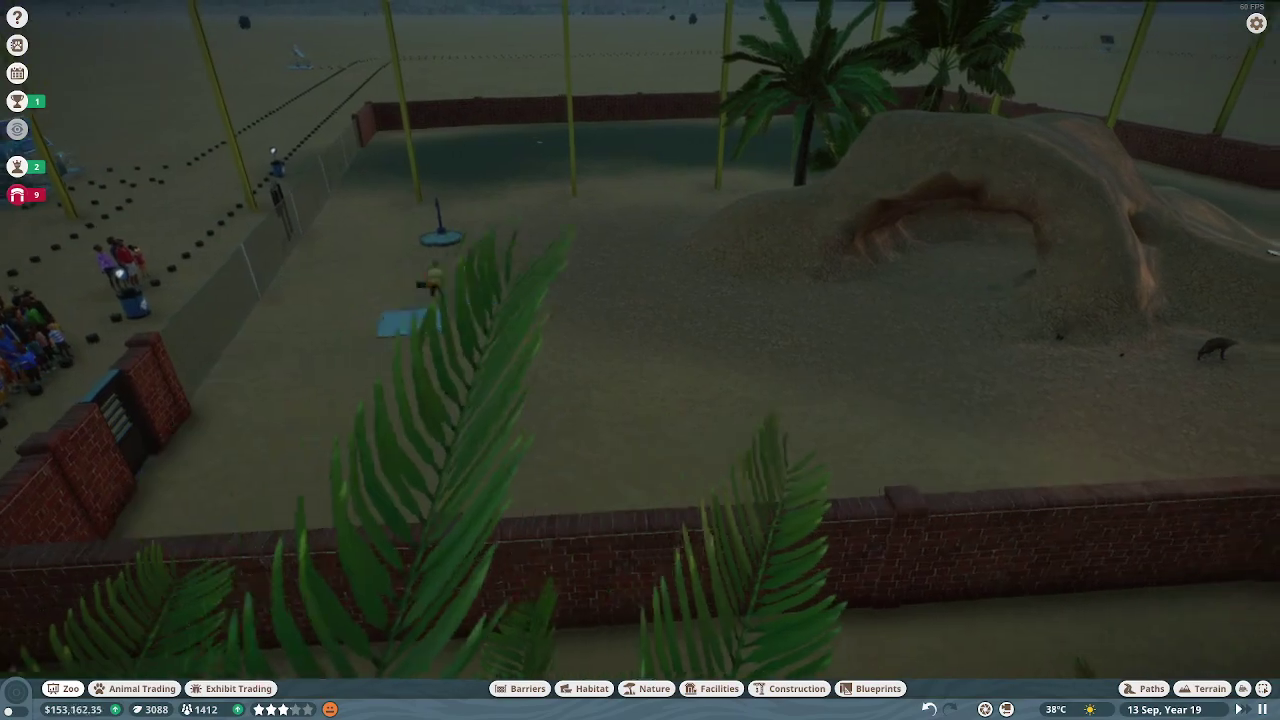
key("q")
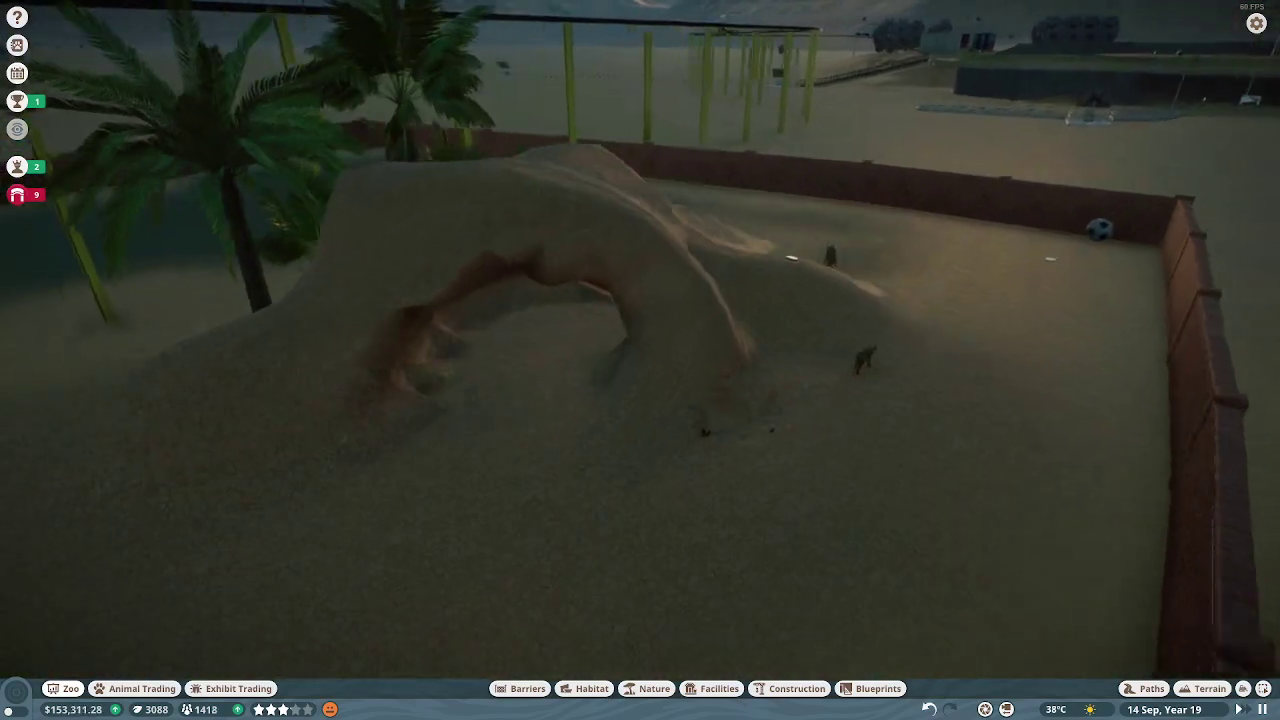
key("q")
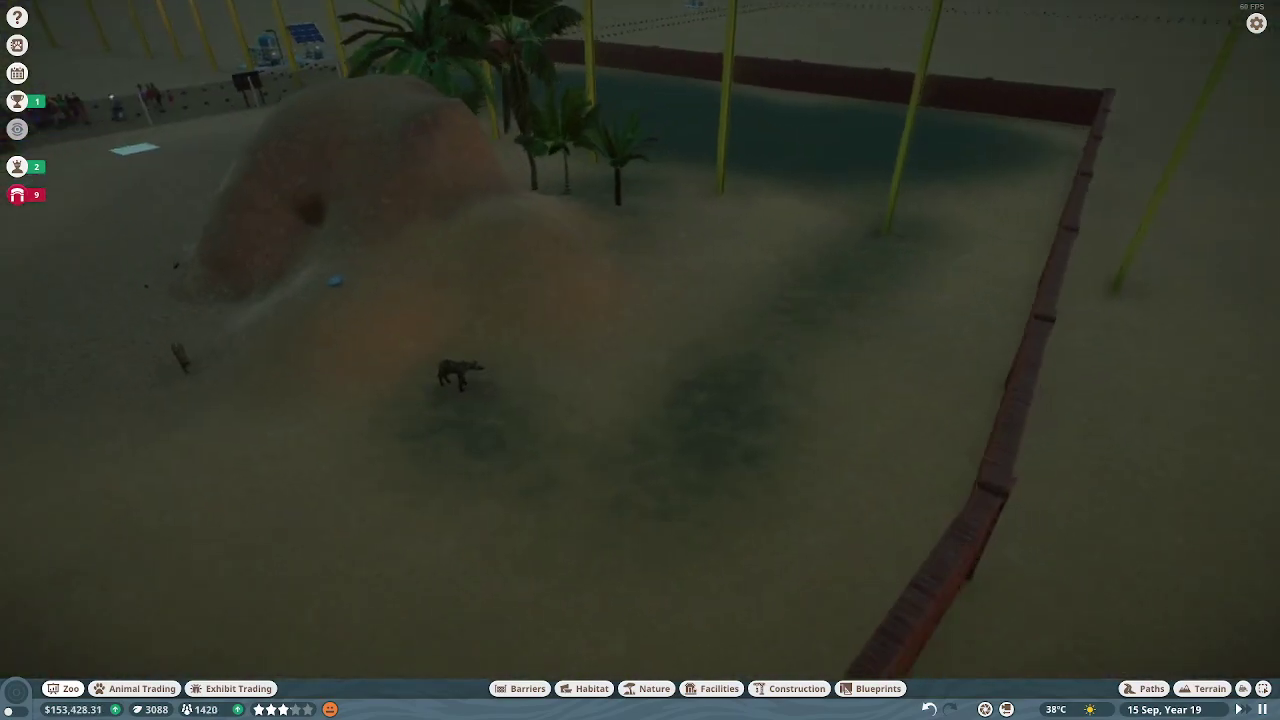
key("q")
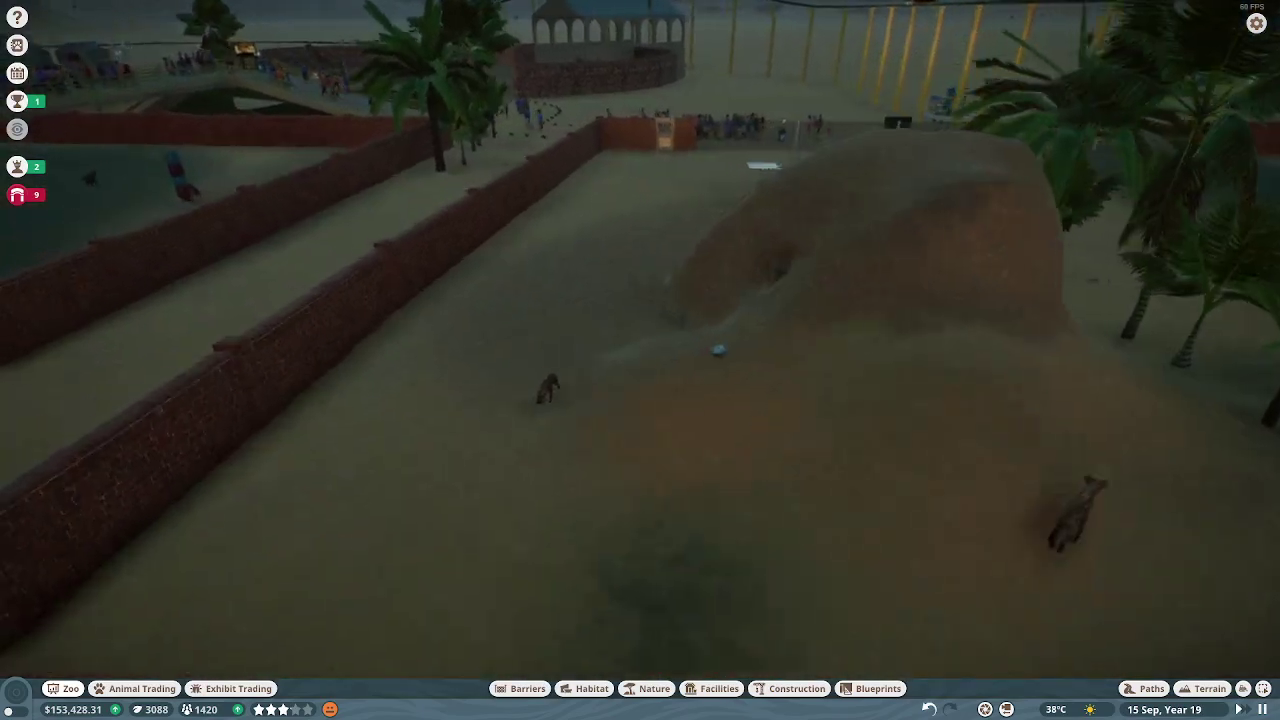
key("q")
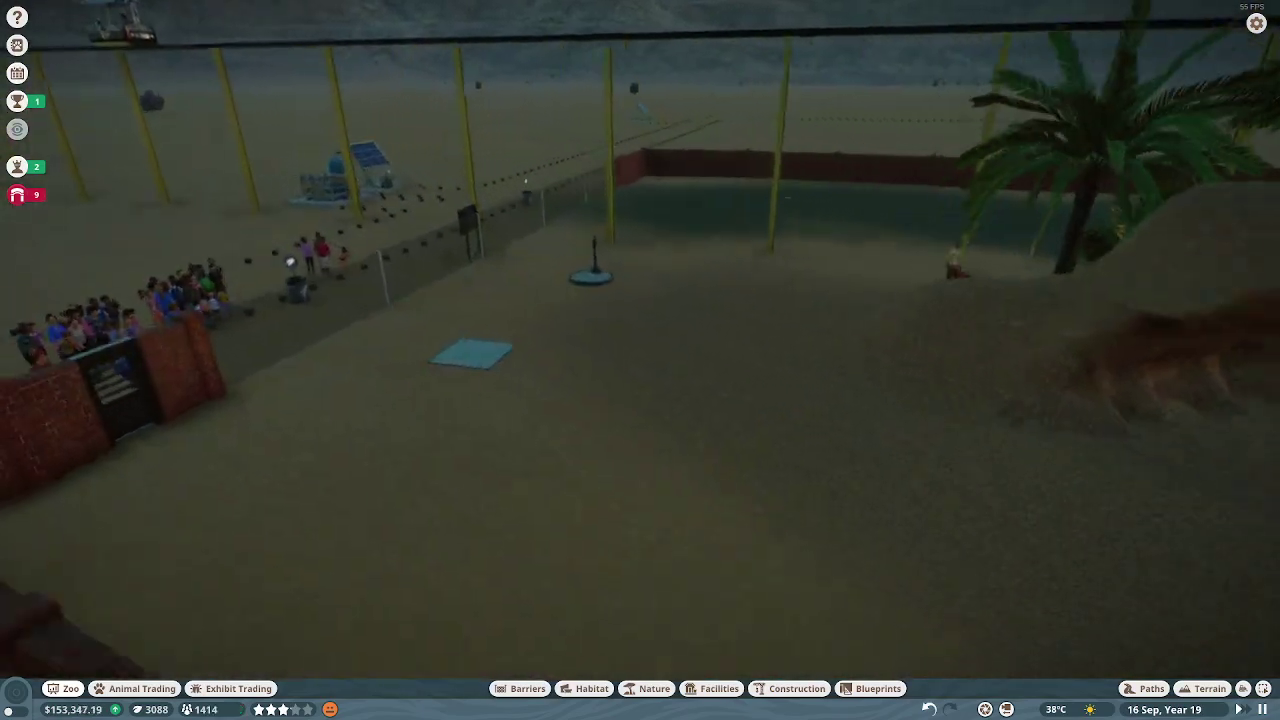
key("q")
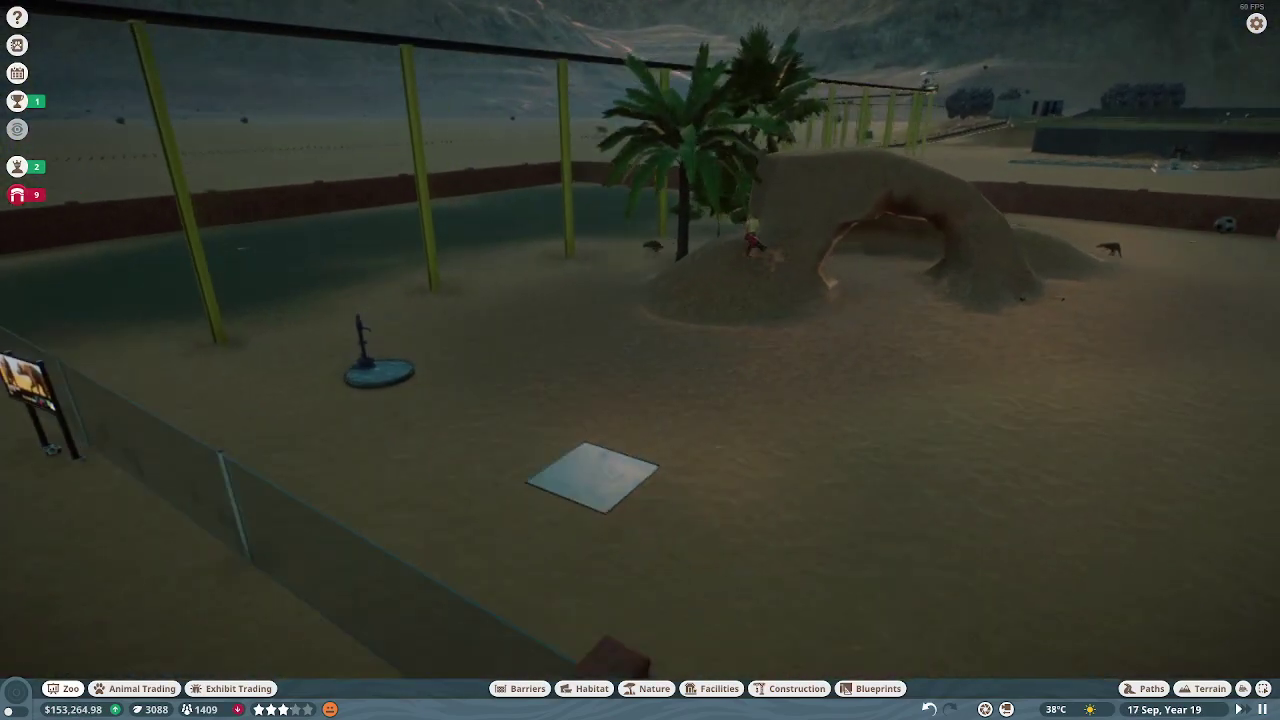
key("q")
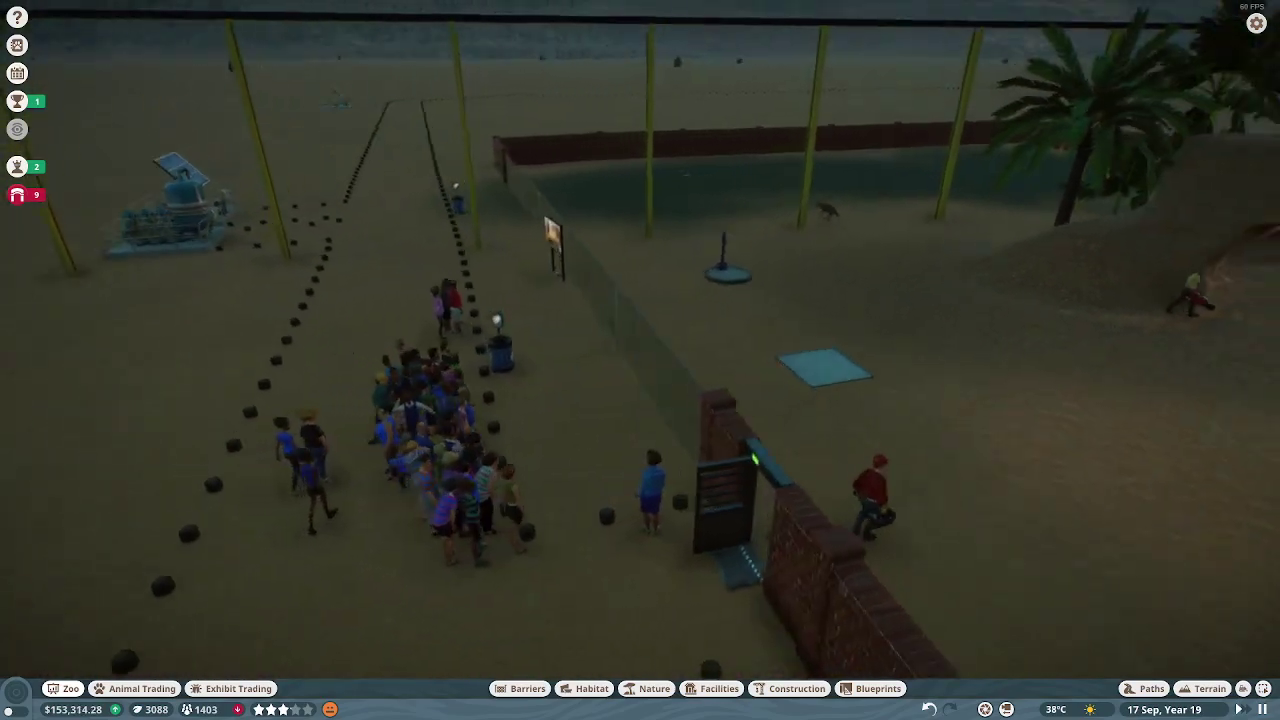
key("q")
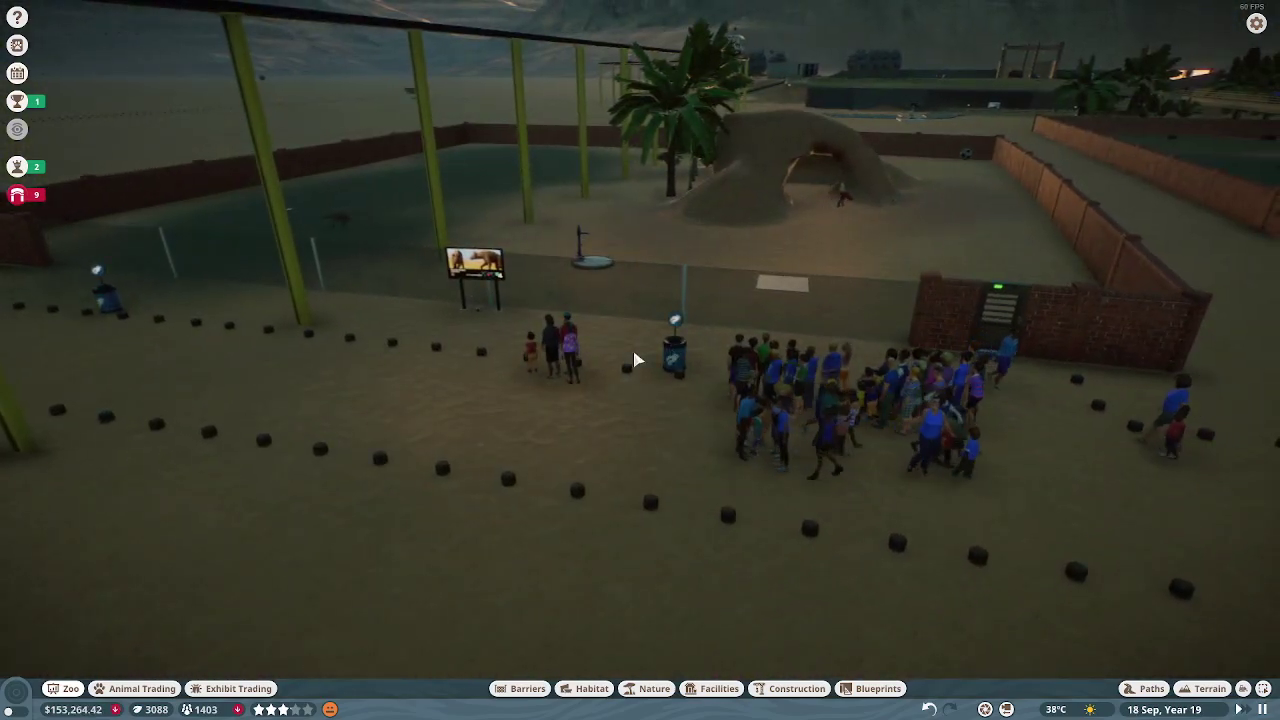
left_click(672, 355)
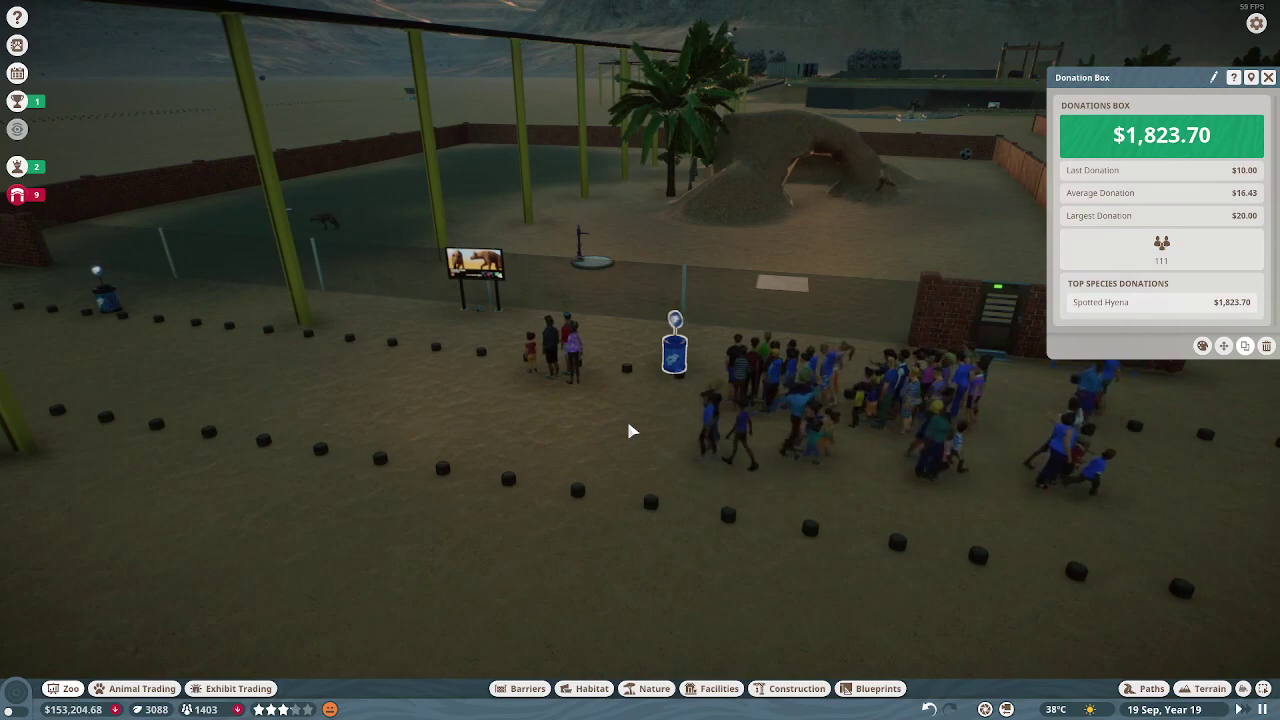